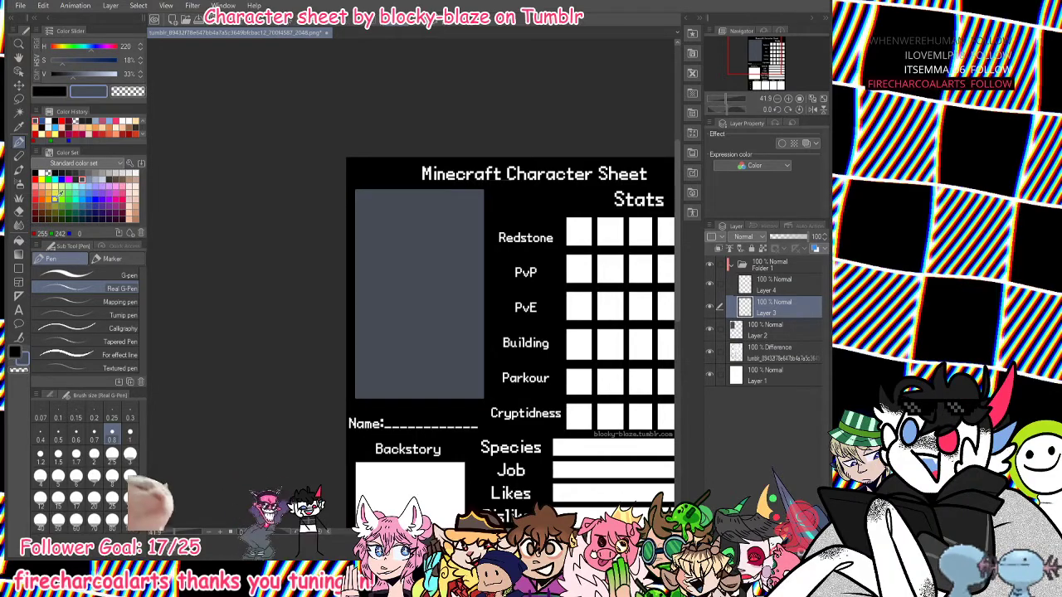
Draw a red head circle with the G-pen in the portrait box and lower Layer 3's opacity to 45%.
click(46, 189)
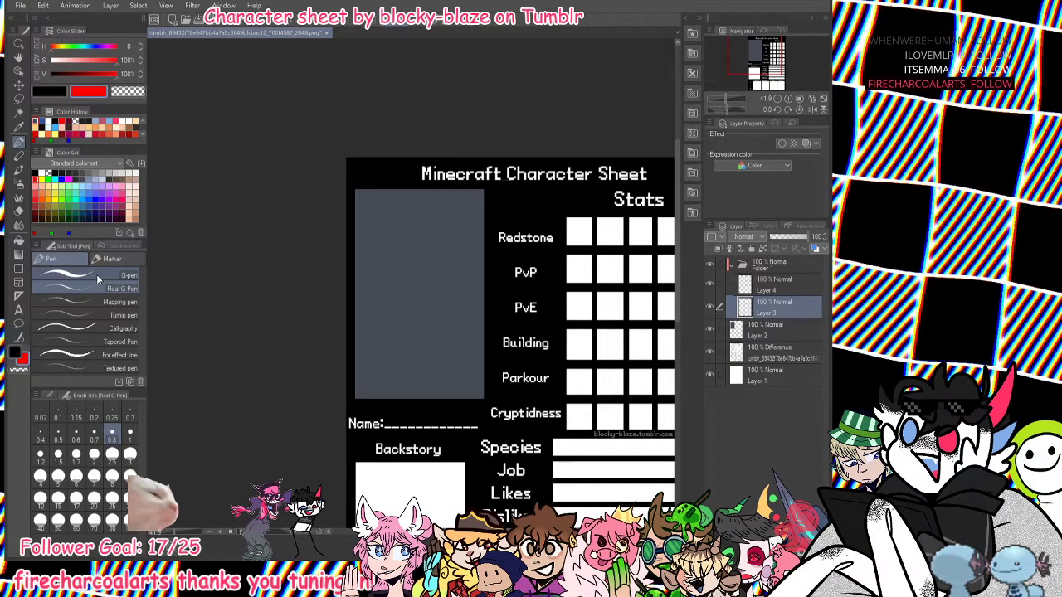
click(96, 273)
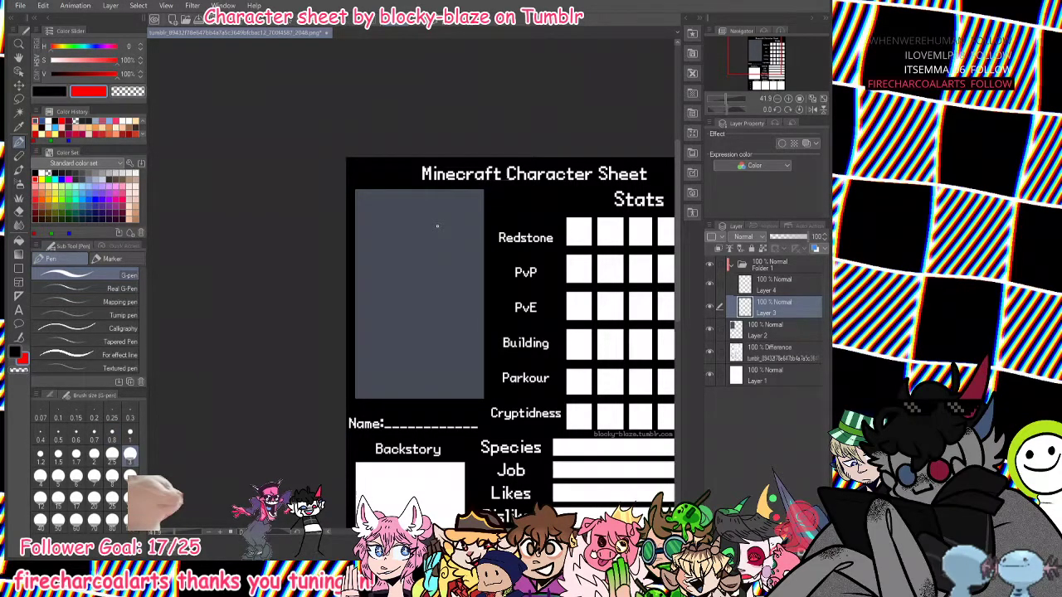
mouse_move(423, 220)
mouse_down()
mouse_move(435, 246)
mouse_move(411, 253)
mouse_move(421, 222)
mouse_up()
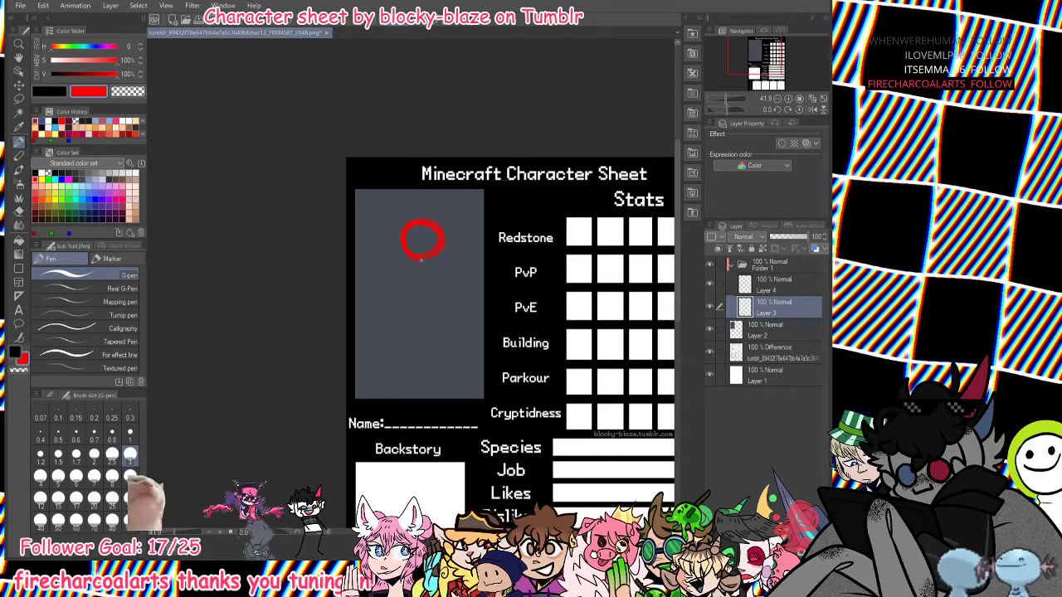
drag(801, 238, 790, 239)
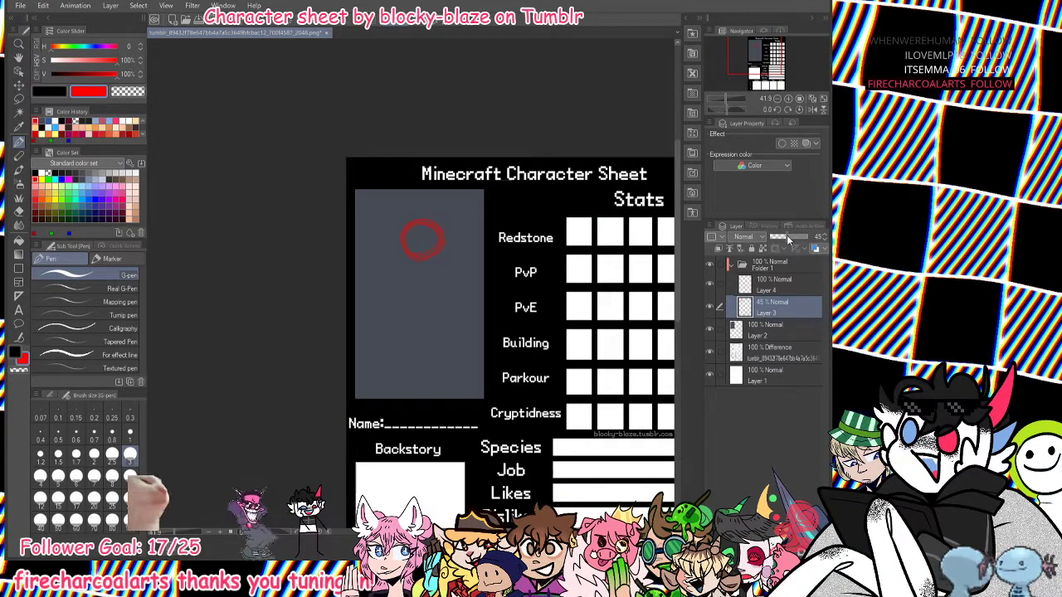
Recolour the head circle on Layer 3 dark pink with the Fill-in mono pen, keeping its transparent pixels locked.
click(780, 286)
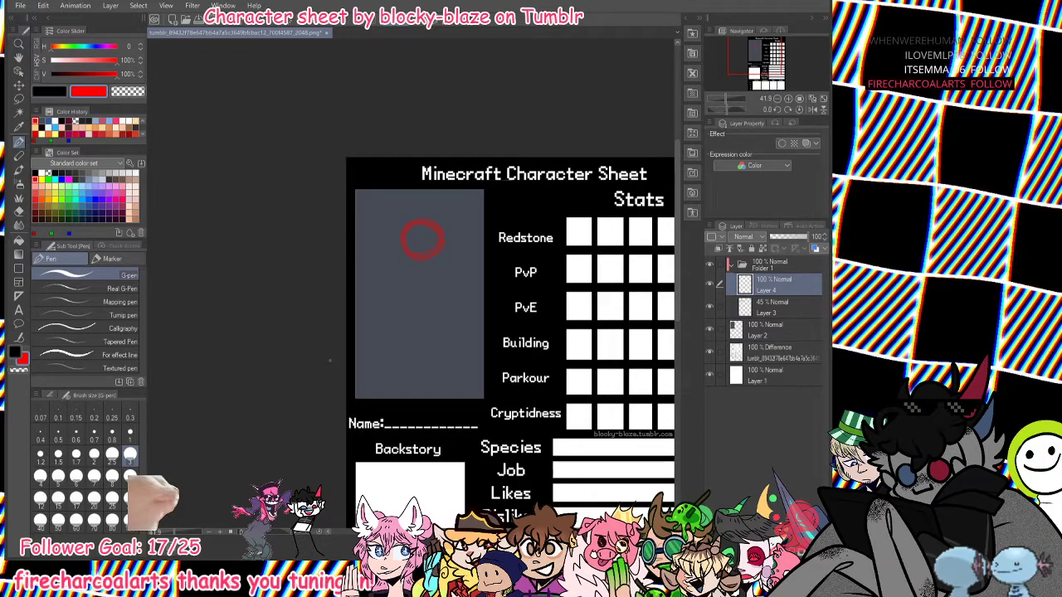
click(116, 288)
click(755, 305)
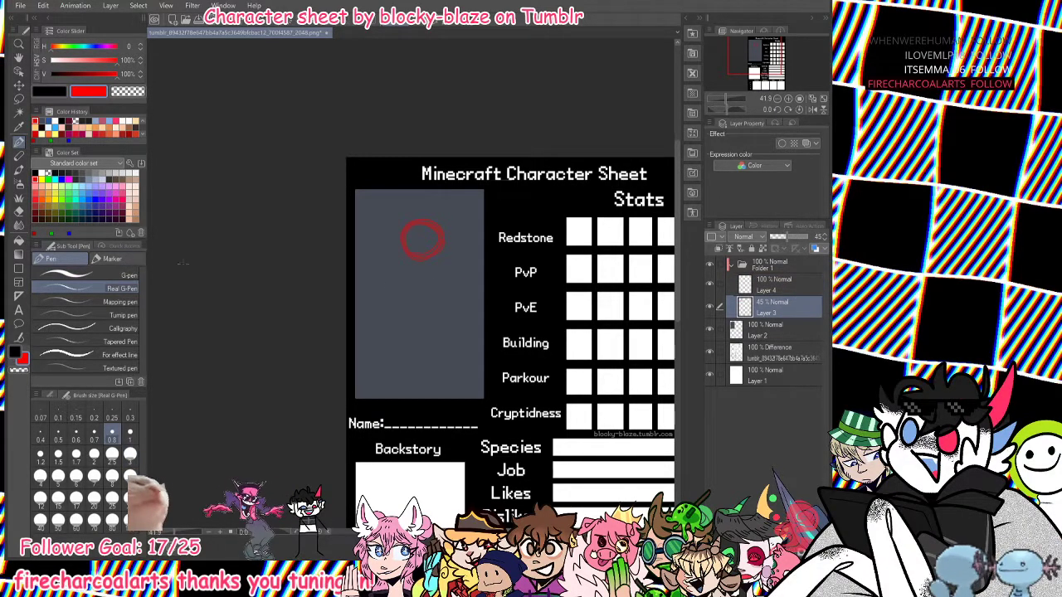
click(123, 206)
click(116, 259)
mouse_move(429, 203)
mouse_down()
mouse_move(415, 279)
mouse_move(444, 227)
mouse_up()
key(ctrl+z)
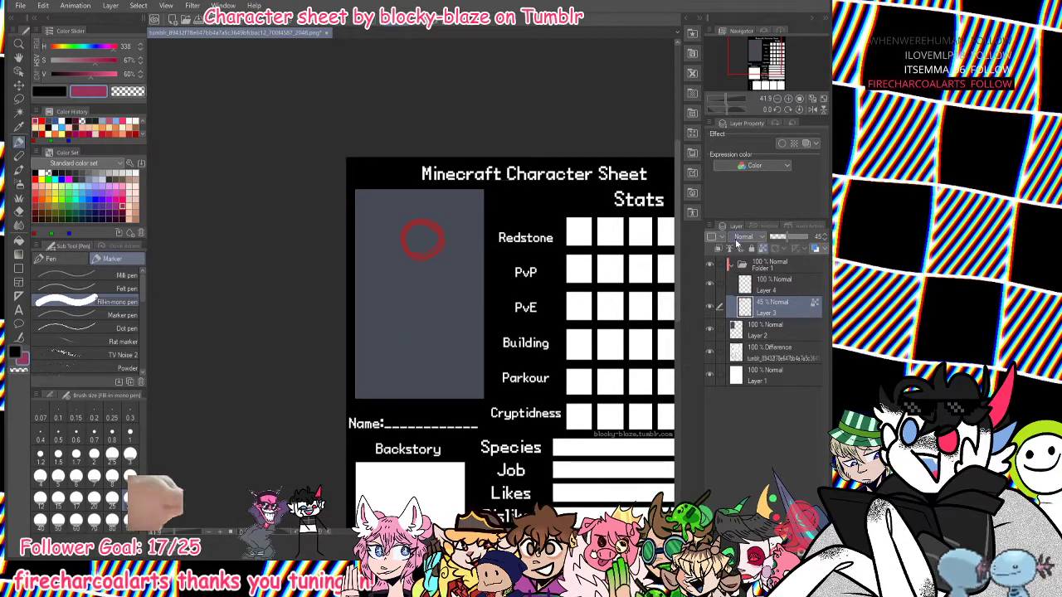
Lock Layer 2's transparent pixels and repaint the whole portrait box neutral grey with the Fill-in mono pen.
click(780, 287)
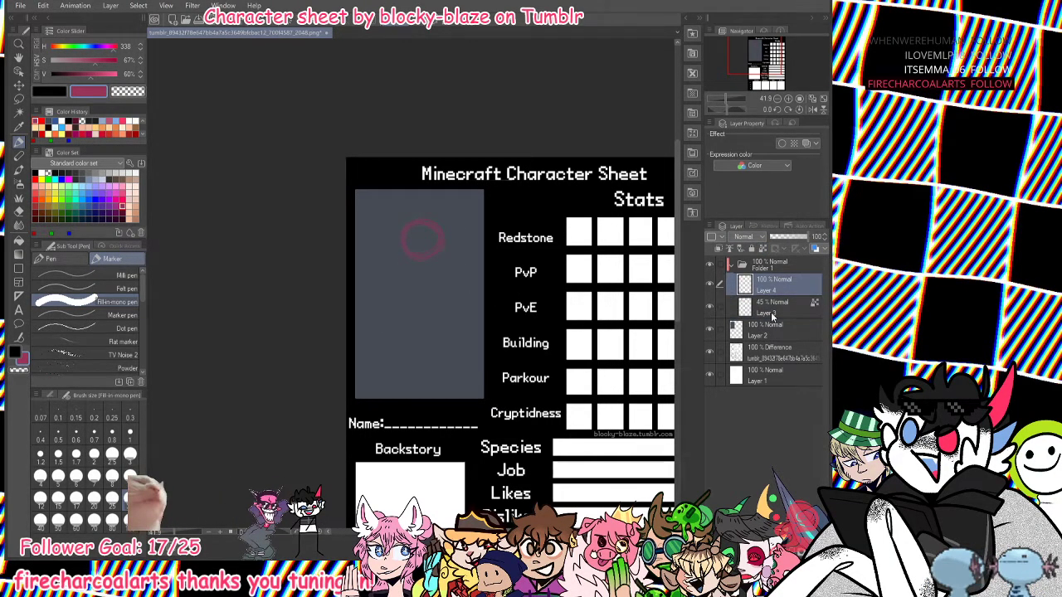
click(763, 329)
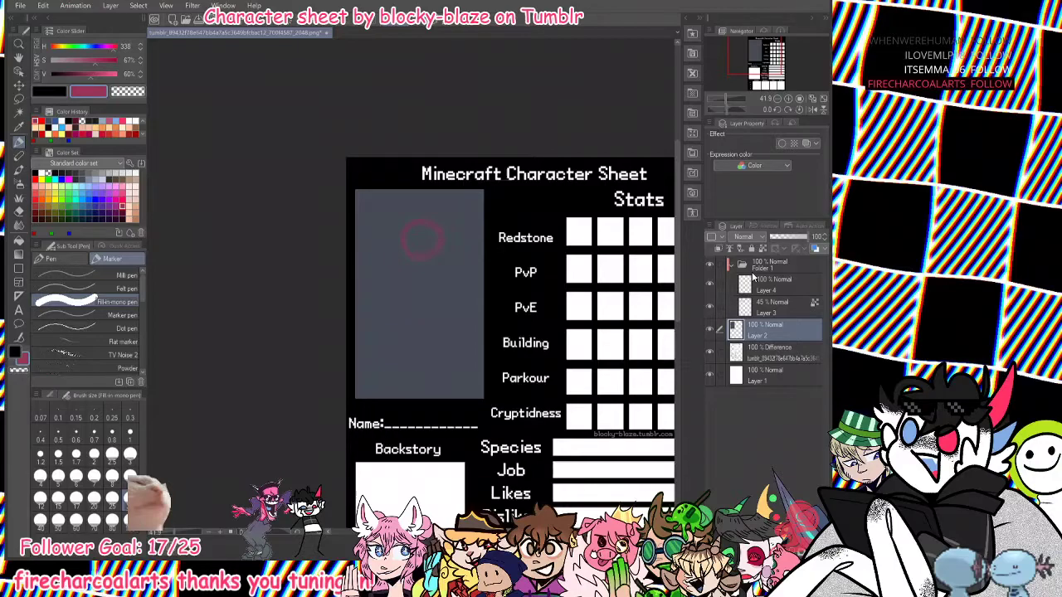
click(76, 178)
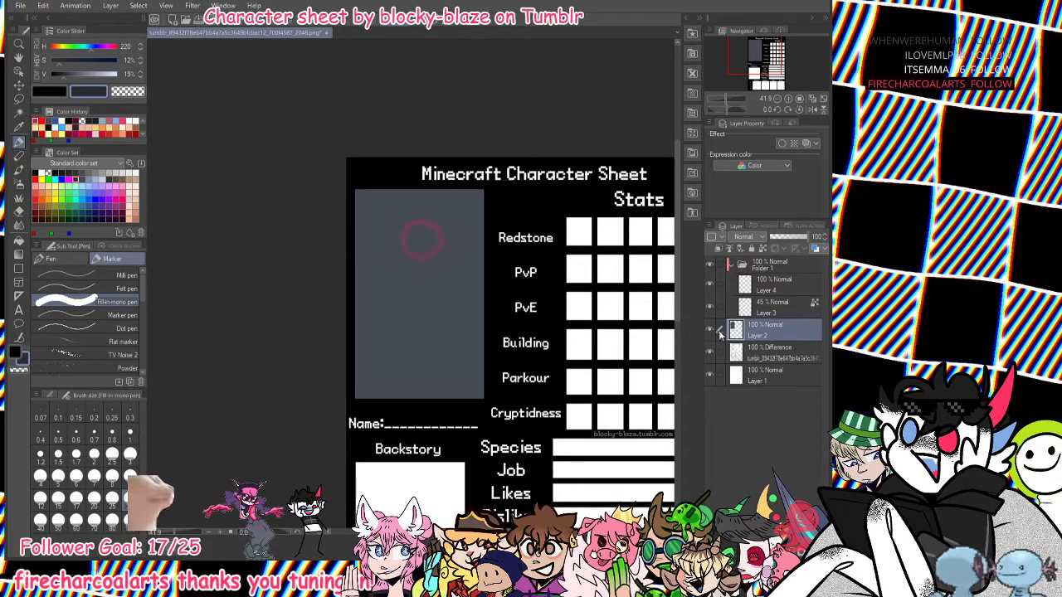
mouse_move(466, 205)
mouse_down()
mouse_move(390, 187)
mouse_move(442, 216)
mouse_up()
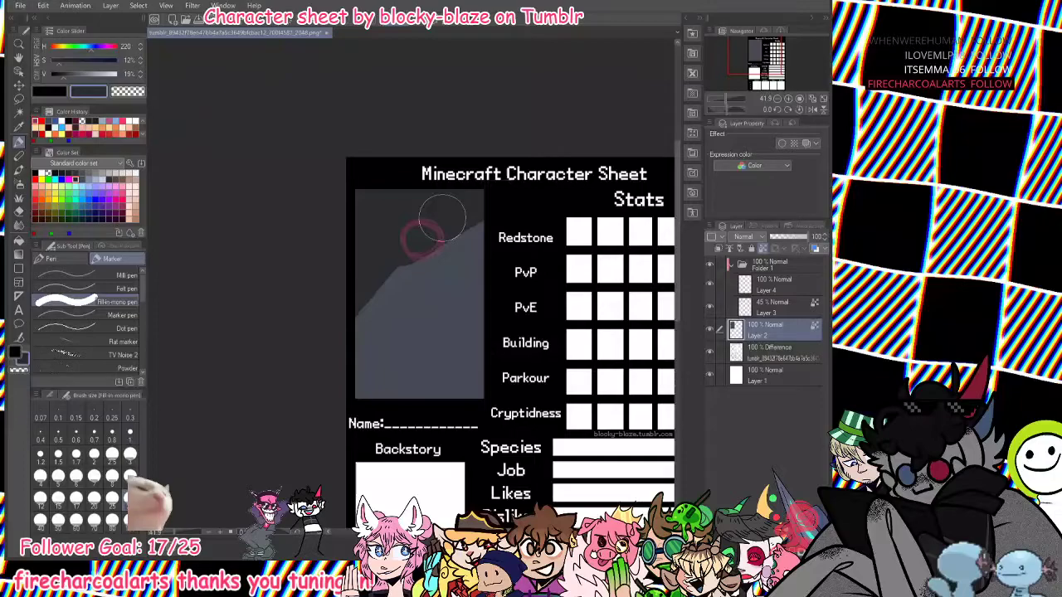
key(ctrl+z)
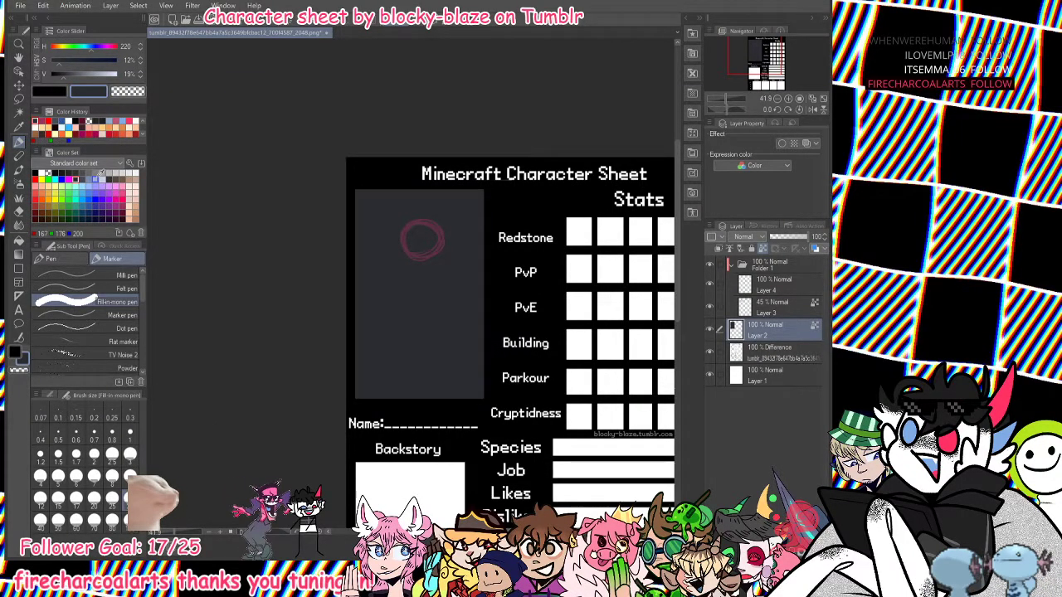
click(102, 174)
mouse_move(370, 199)
mouse_down()
mouse_move(455, 403)
mouse_move(356, 433)
mouse_up()
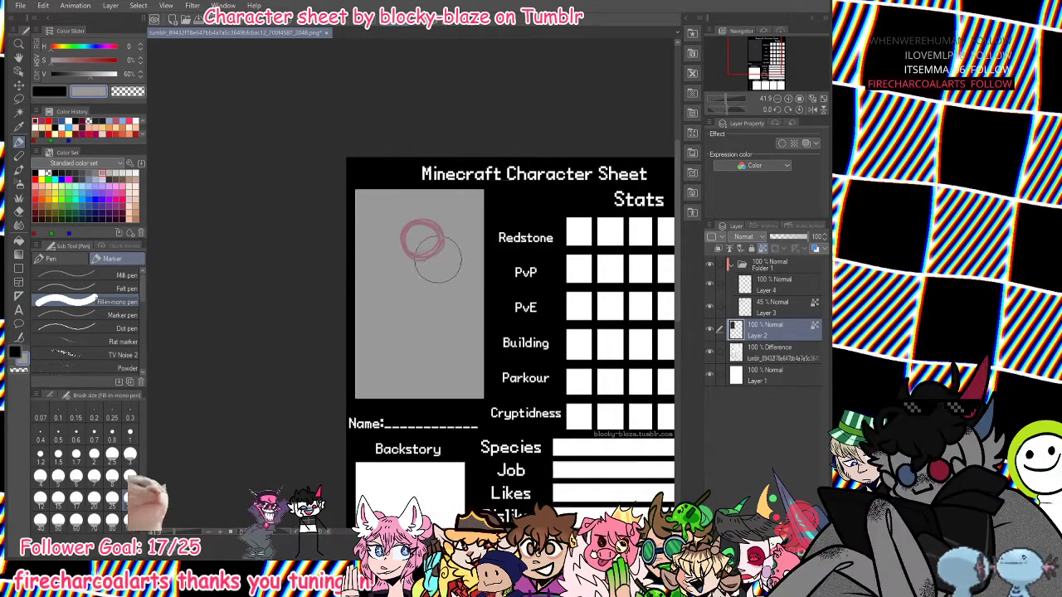
Add the Minecraft skin reference image on a layer above Folder 1 and place it over the portrait box's right edge.
click(729, 97)
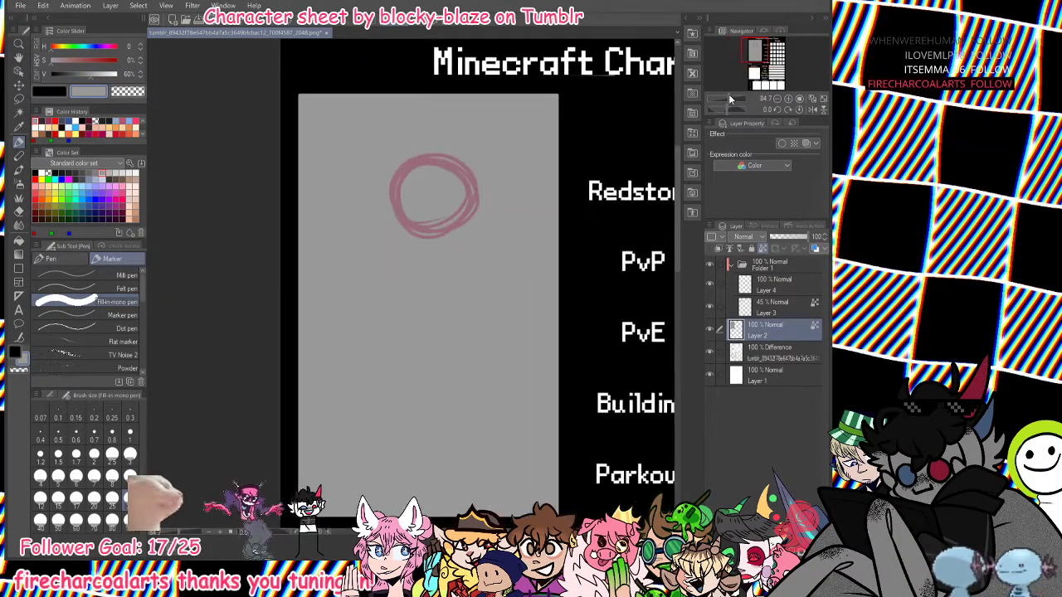
click(788, 283)
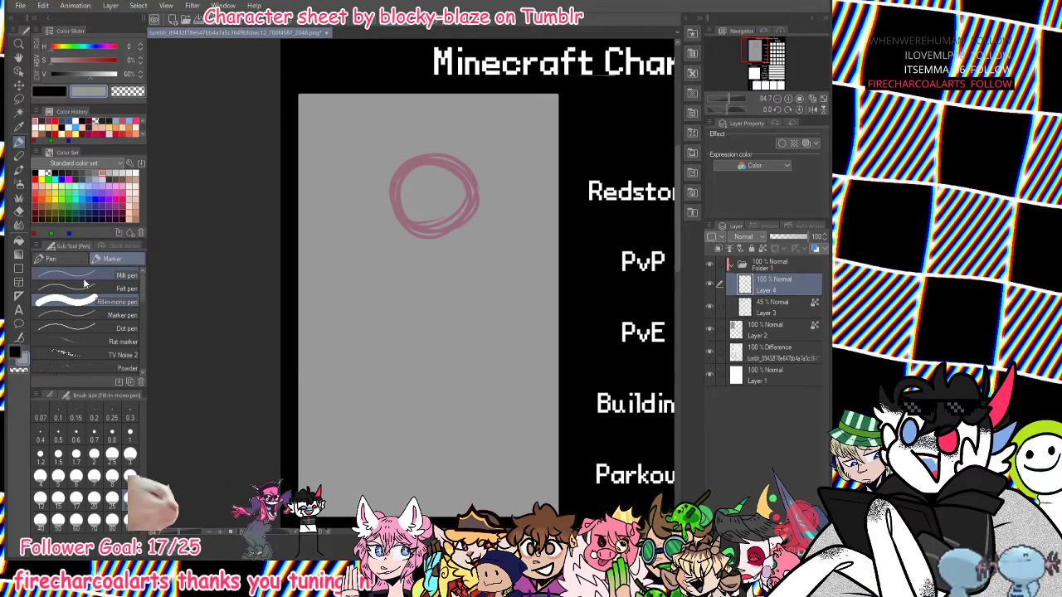
click(52, 259)
drag(724, 97, 729, 98)
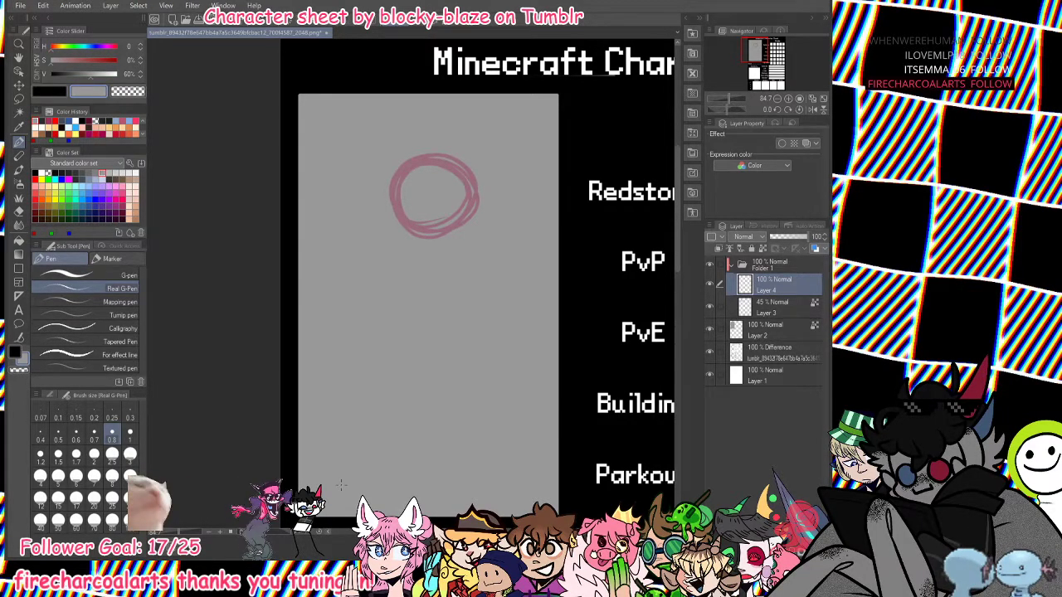
key(ctrl+shift+n)
click(18, 85)
drag(784, 284, 787, 259)
drag(399, 147, 651, 363)
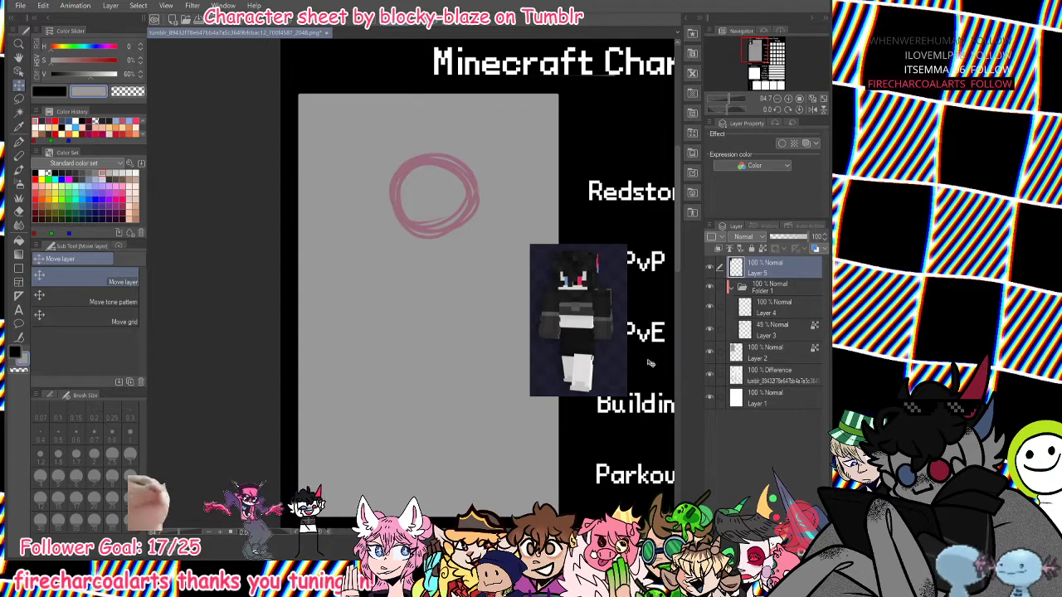
Set up the Real G-Pen on Layer 4 with white as the sub colour and black as the active main colour.
click(788, 309)
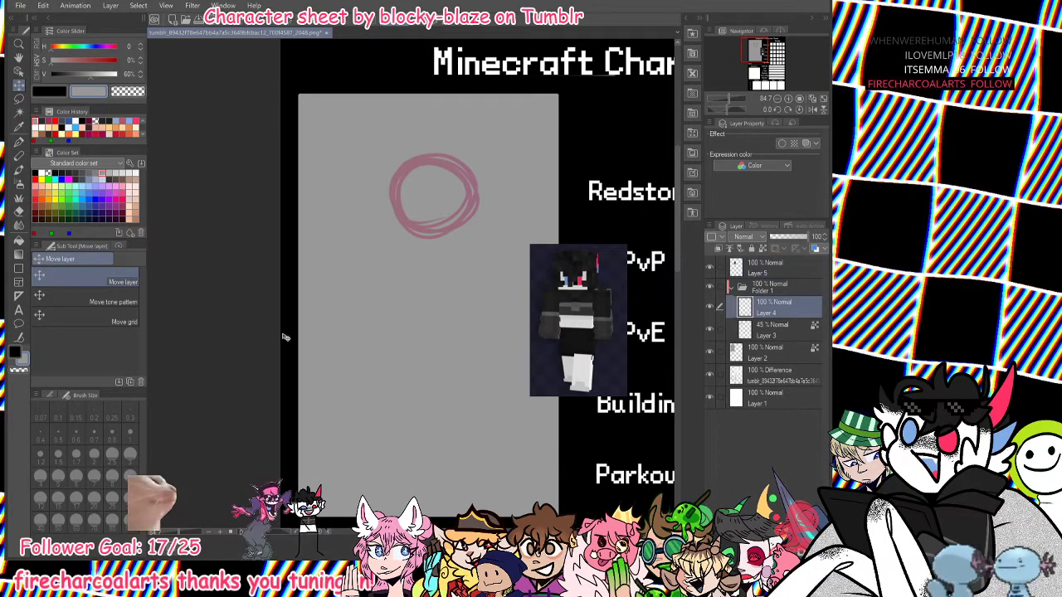
click(42, 6)
click(136, 304)
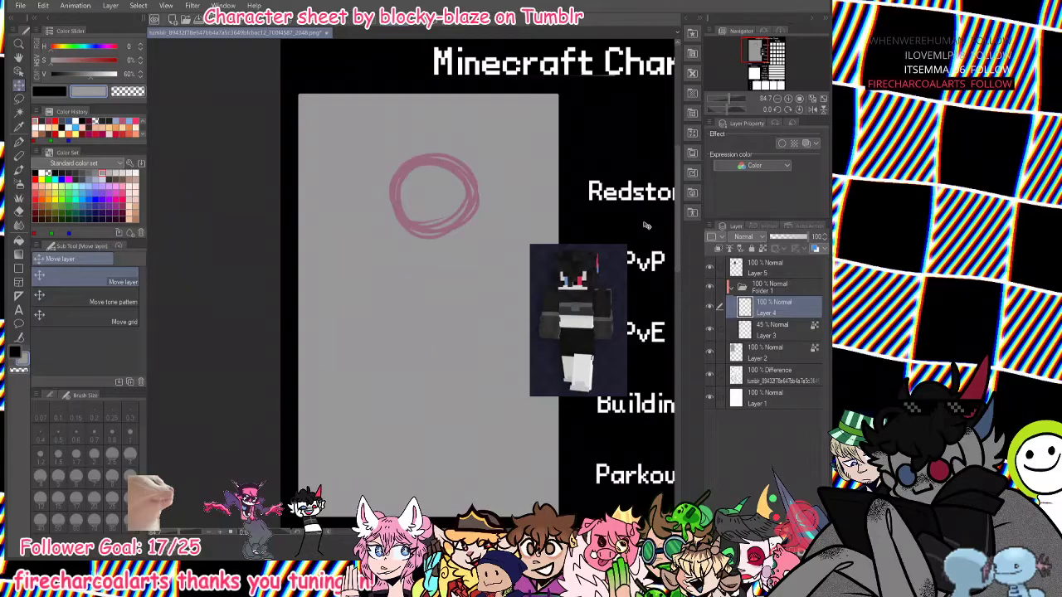
key(p)
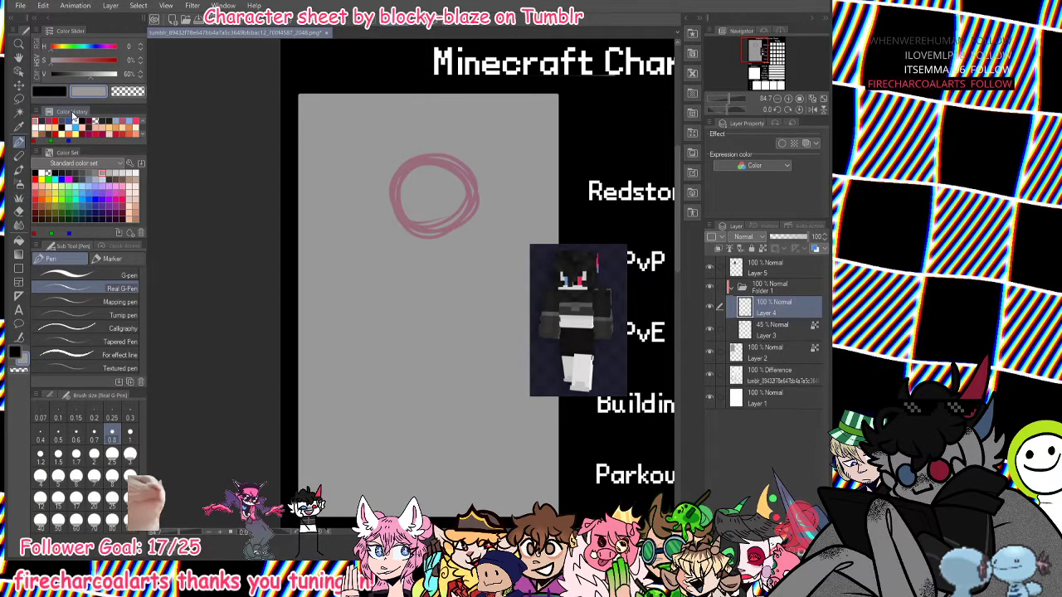
click(73, 118)
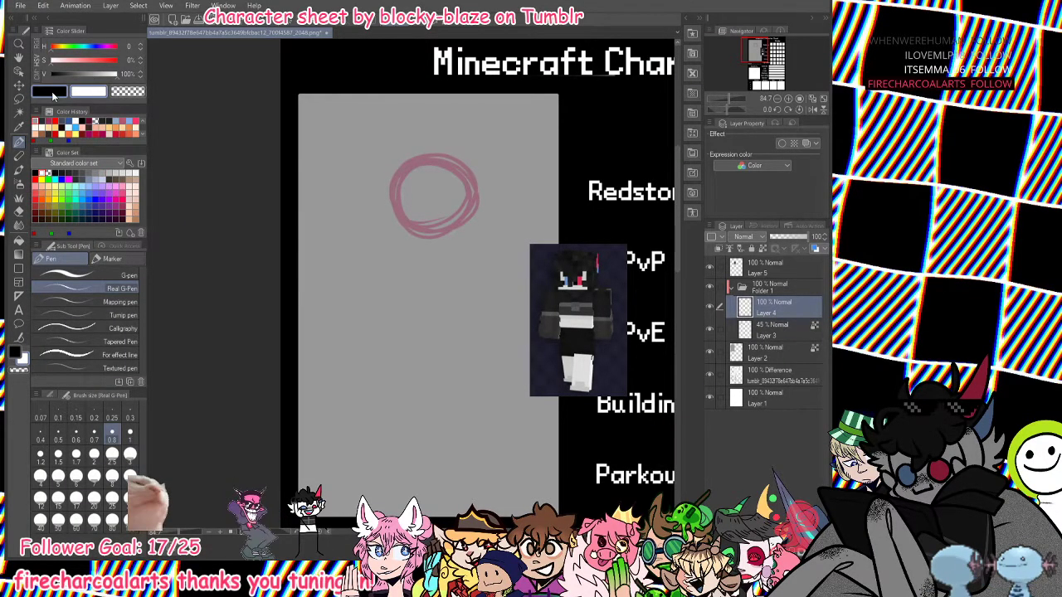
click(50, 91)
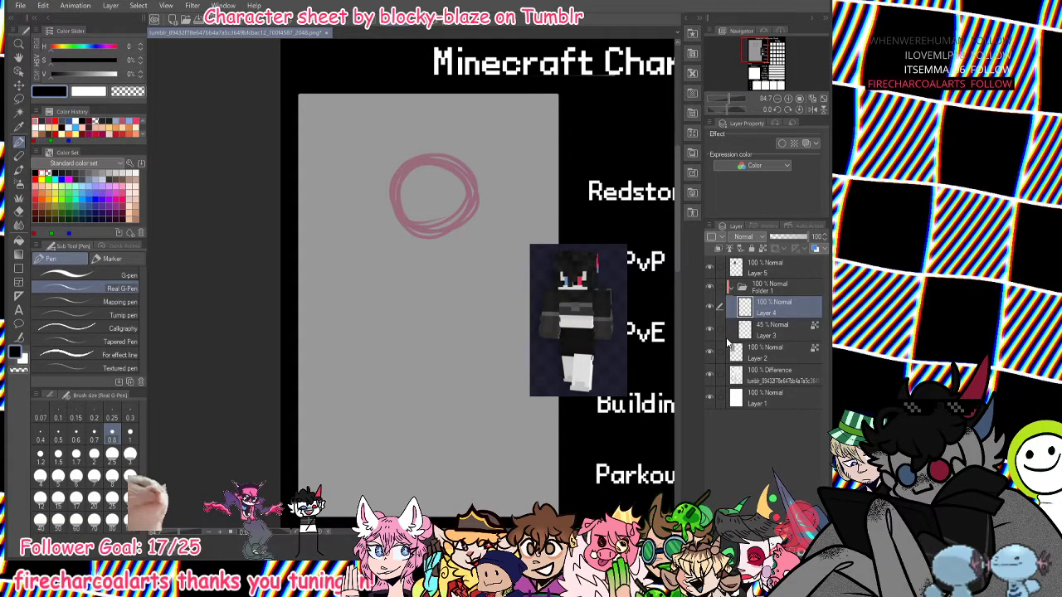
Move the skin reference image on Layer 5 slightly up and right so it clears the portrait box.
click(767, 268)
click(18, 85)
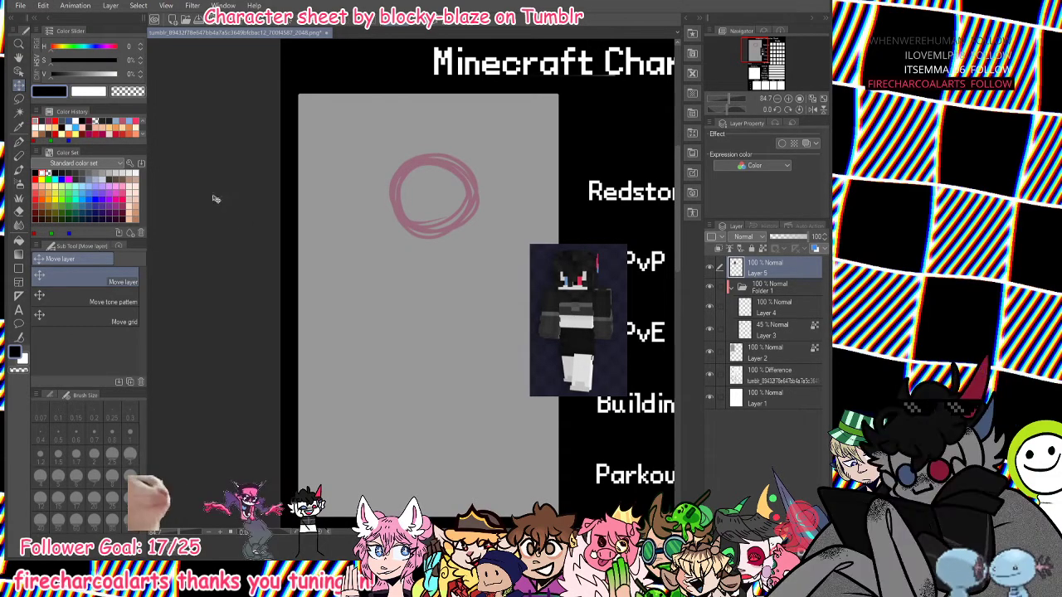
drag(616, 359, 648, 350)
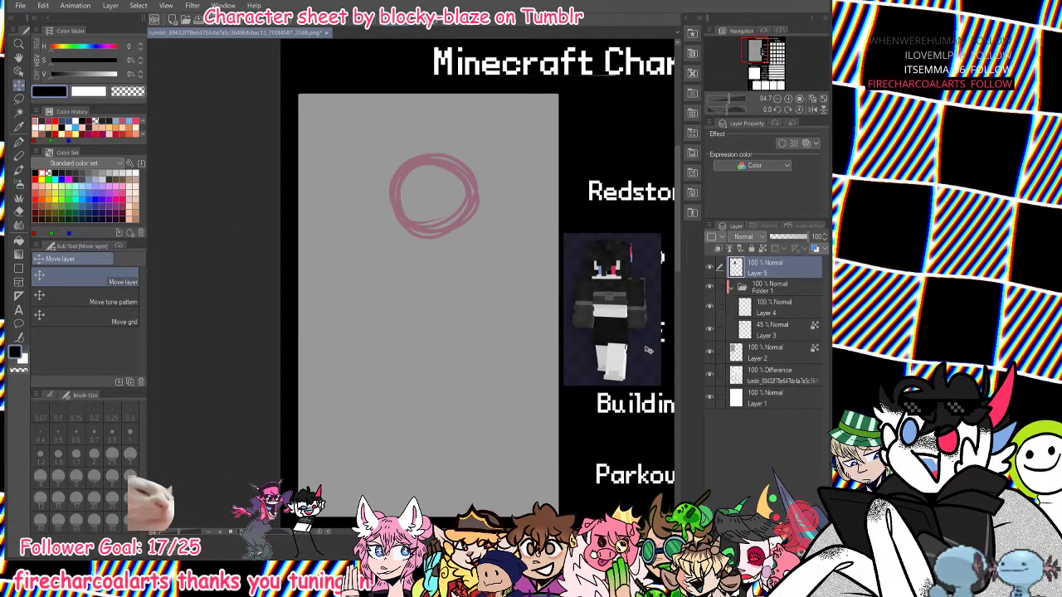
Return to Layer 4 with the Real G-Pen and choose a dark crimson drawing colour.
click(771, 308)
click(18, 143)
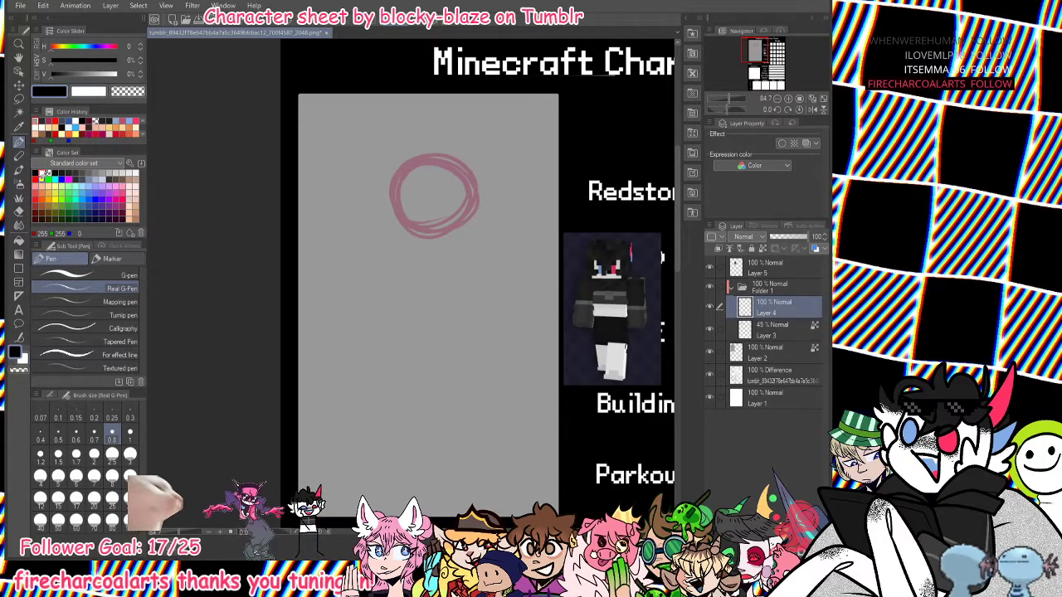
click(113, 201)
click(122, 214)
Test the 0.8-size pen with a few strokes below the head circle and undo them.
mouse_move(347, 256)
mouse_down()
mouse_move(461, 287)
mouse_move(491, 337)
mouse_up()
key(ctrl+z)
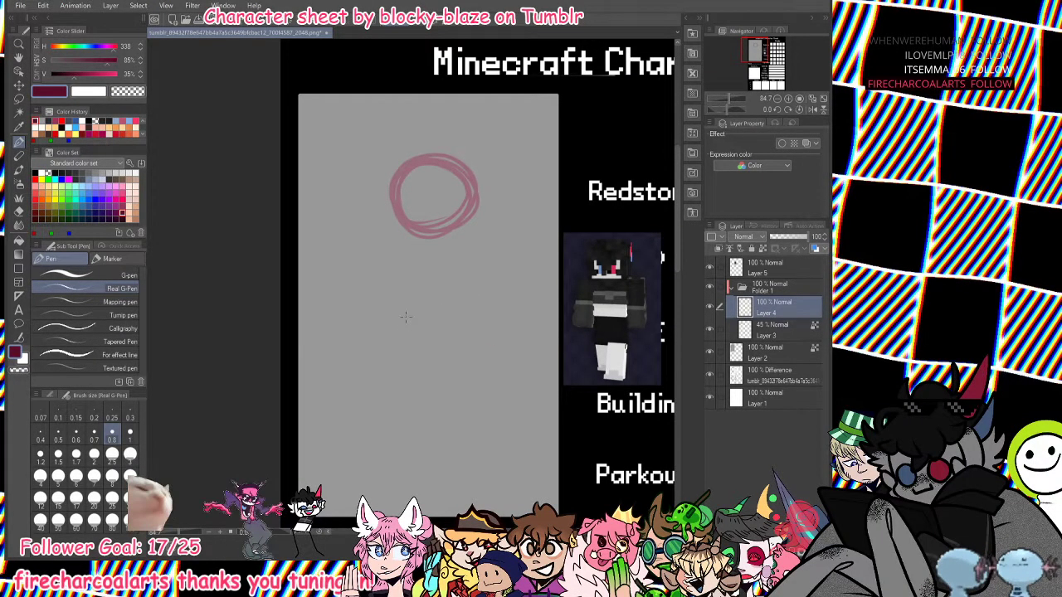
drag(418, 310, 432, 317)
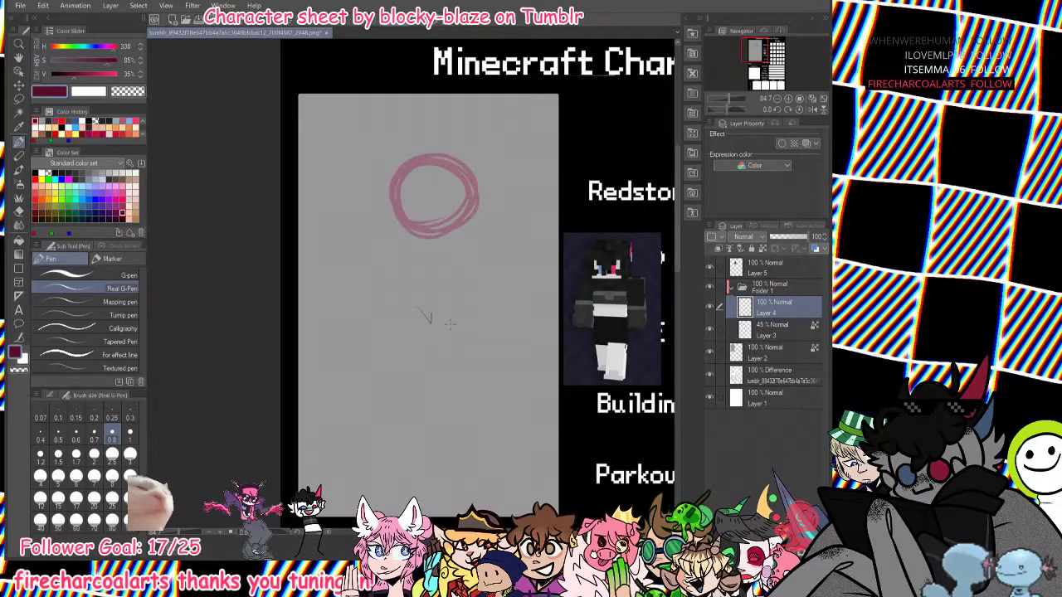
key(ctrl+z)
Set the pen's brush size to 2 after trying 2.5, undoing all the test strokes below the head circle.
click(112, 455)
mouse_move(395, 314)
mouse_down()
mouse_move(423, 316)
mouse_move(467, 286)
mouse_up()
drag(403, 346, 375, 400)
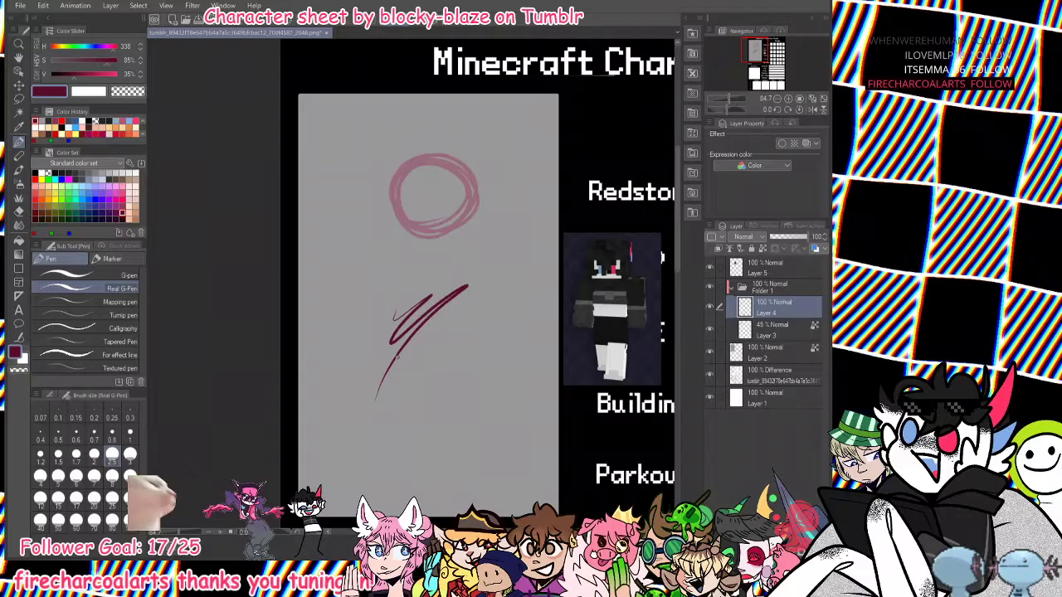
key(ctrl+z)
key([)
mouse_move(379, 289)
mouse_down()
mouse_move(417, 294)
mouse_move(387, 335)
mouse_move(390, 363)
mouse_up()
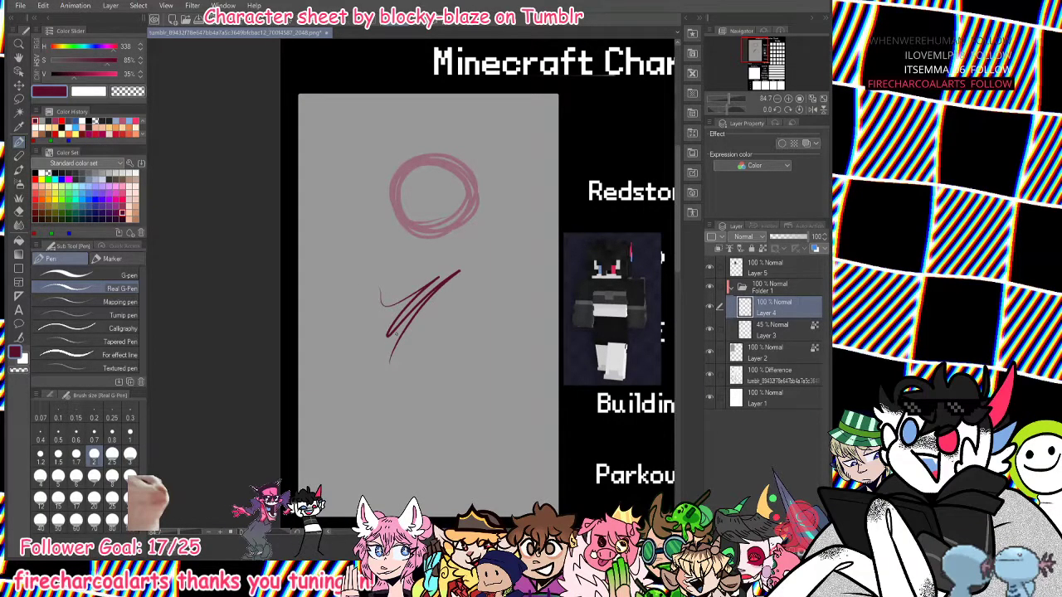
key(ctrl+z)
key(ctrl+z)
key(ctrl+z)
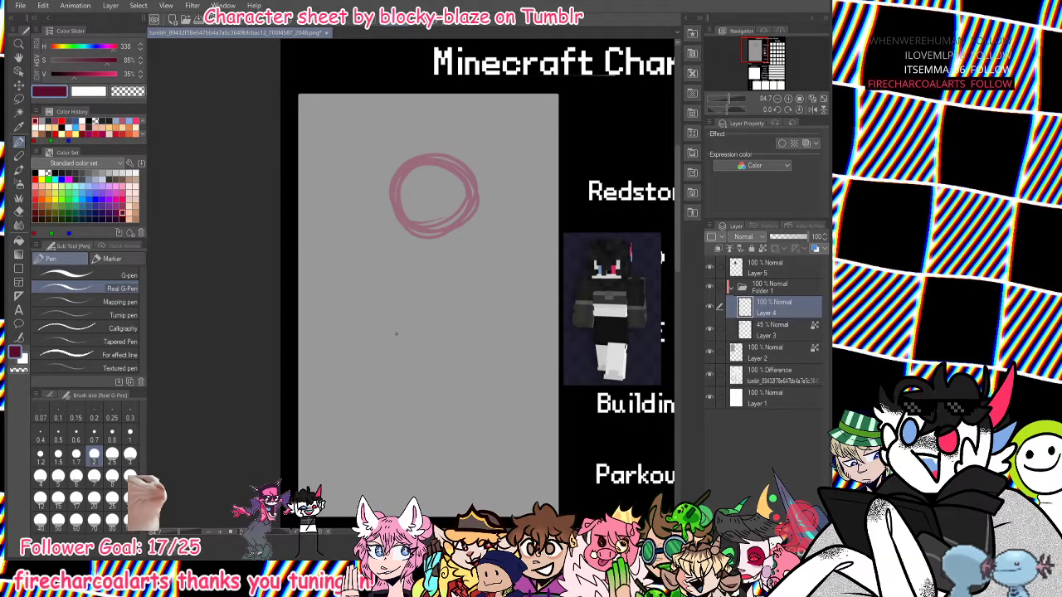
Try sketching facial features inside the head circle on Layer 4, and clear the attempt from the layer.
mouse_move(404, 184)
mouse_down()
mouse_move(417, 214)
mouse_move(456, 196)
mouse_move(445, 172)
mouse_up()
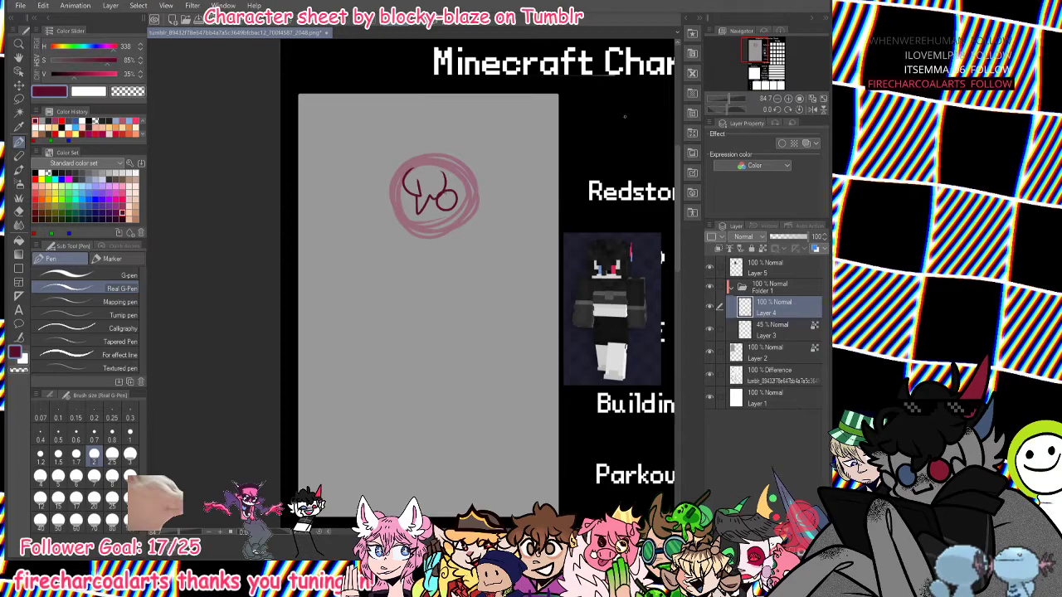
key(ctrl+z)
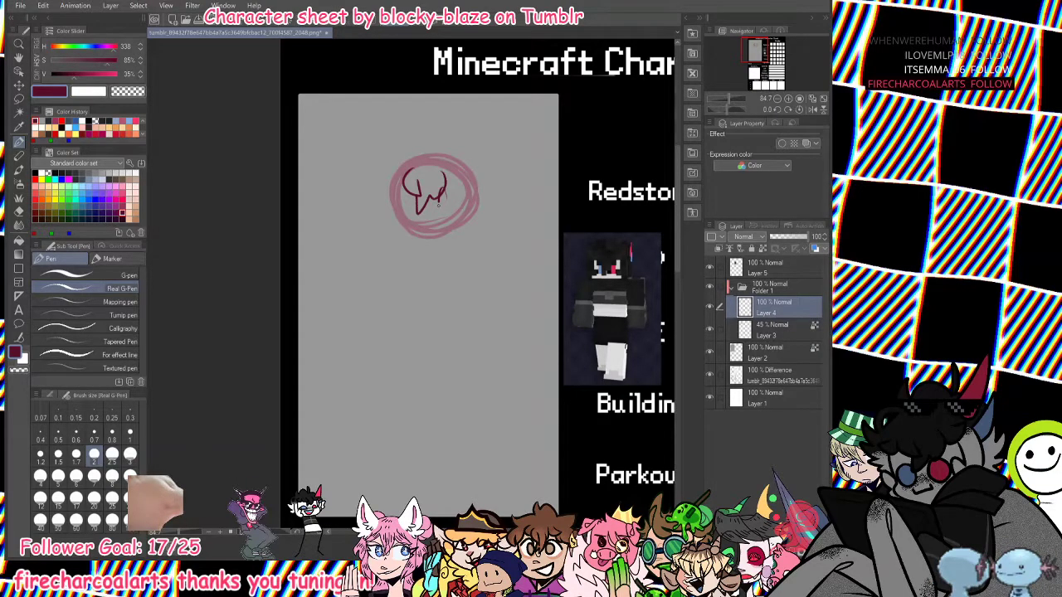
drag(439, 206, 447, 191)
drag(412, 184, 410, 213)
key(ctrl+z)
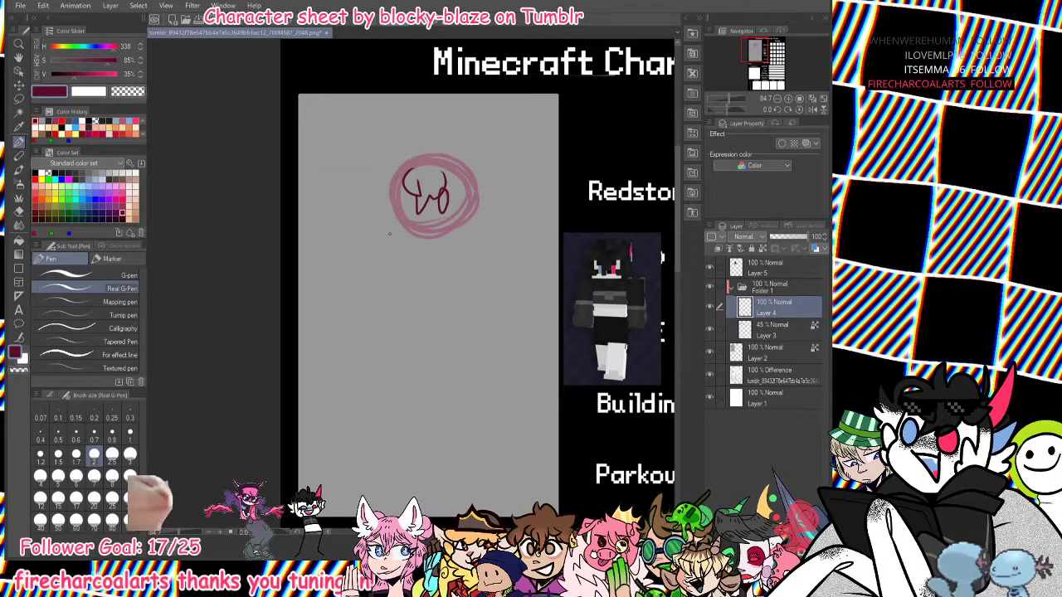
key(Delete)
Sketch two oval eyes and a pointed triangular open mouth inside the head circle on Layer 4.
drag(444, 188, 414, 185)
key(ctrl+z)
key(ctrl+z)
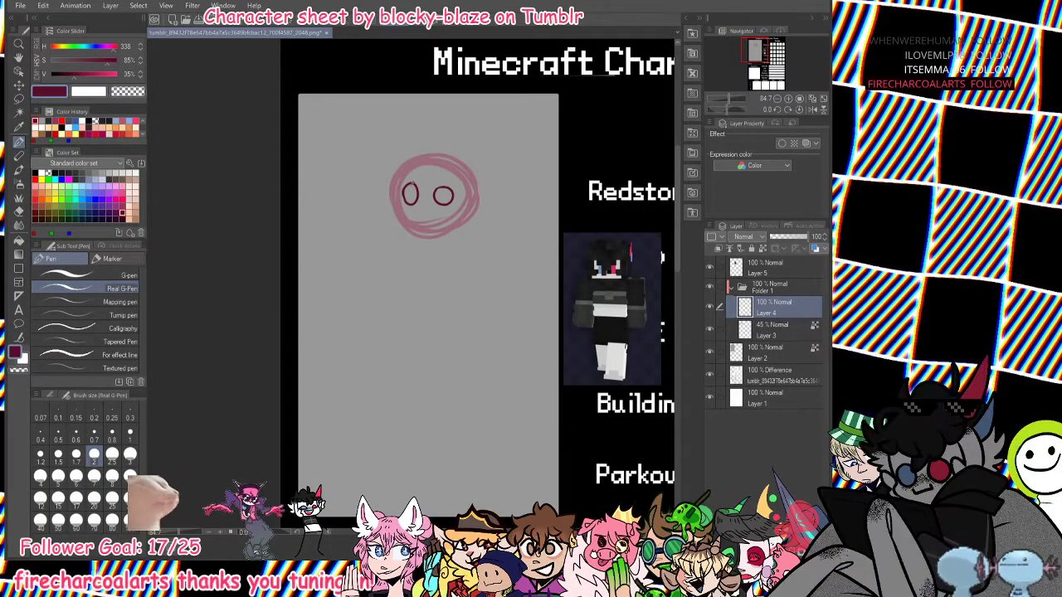
drag(415, 210, 439, 202)
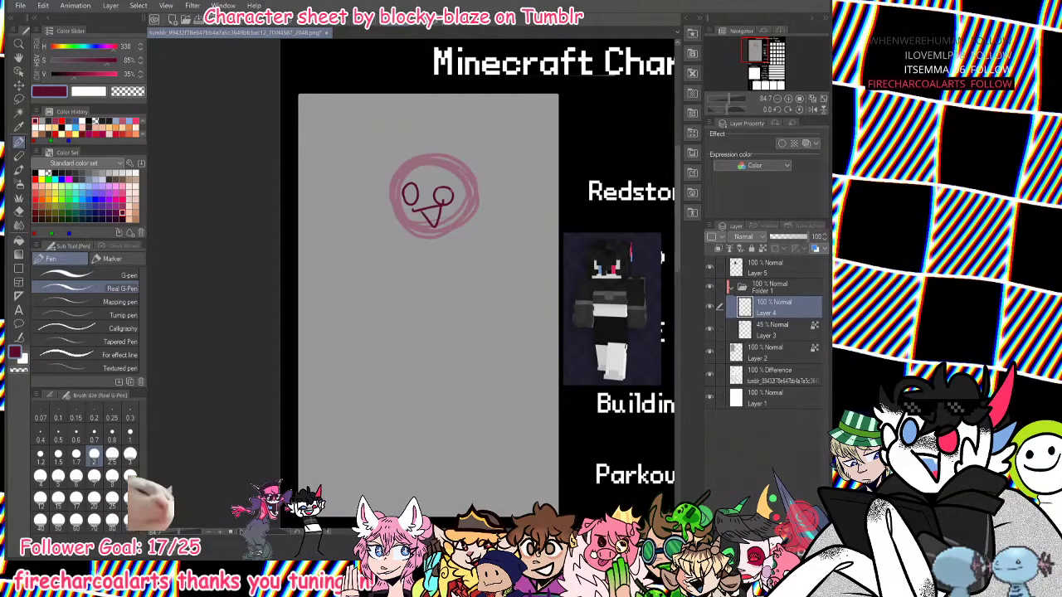
Flip the canvas view horizontally and sketch the cheek and jaw outline beside the narrow oval eye on Layer 4.
click(812, 112)
drag(730, 99, 734, 99)
drag(750, 48, 763, 48)
drag(438, 254, 472, 316)
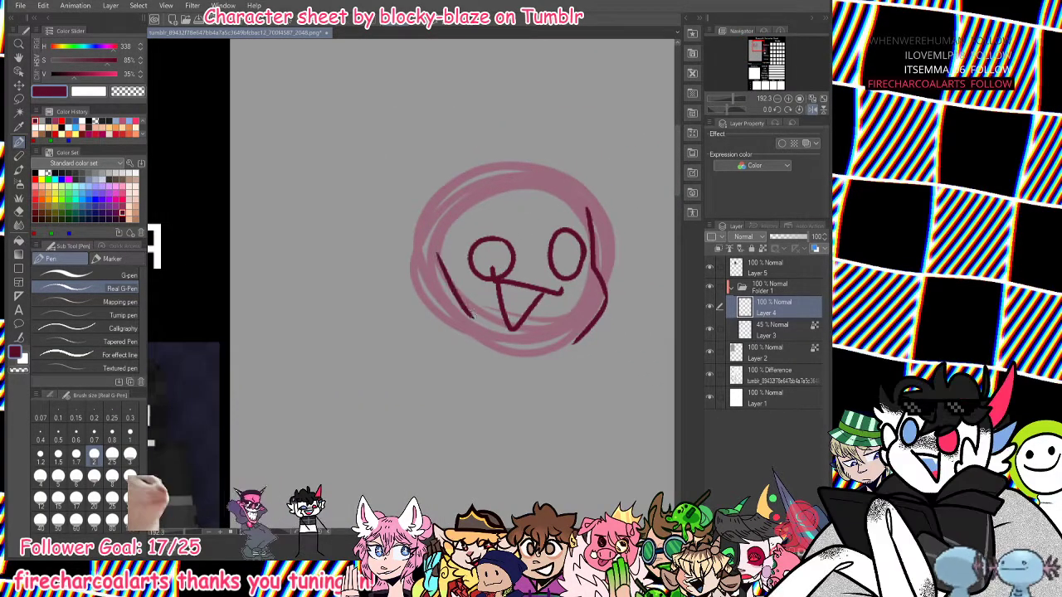
key(ctrl+z)
drag(578, 340, 487, 334)
key(ctrl+z)
drag(579, 335, 503, 349)
Restore the unflipped view and sketch a long hair lock framing the right side of the face, closed at the jaw.
click(813, 110)
mouse_move(732, 99)
mouse_down()
mouse_move(724, 99)
mouse_move(732, 99)
mouse_up()
mouse_move(365, 290)
mouse_down()
mouse_move(355, 320)
mouse_move(376, 333)
mouse_up()
mouse_move(373, 223)
mouse_down()
mouse_move(384, 241)
mouse_move(377, 333)
mouse_up()
key(ctrl+z)
mouse_move(388, 221)
mouse_down()
mouse_move(396, 240)
mouse_move(377, 338)
mouse_up()
drag(358, 215, 365, 289)
drag(366, 340, 393, 320)
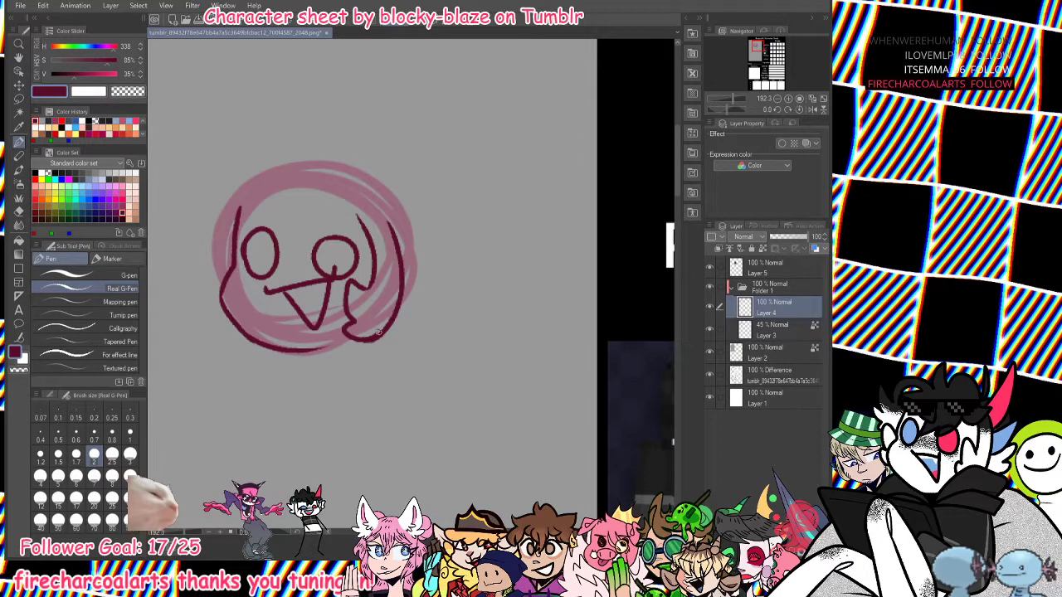
Extend the mouth's left corner and redraw the left edge of the open mouth as a slanted line down to its tip.
drag(421, 532, 405, 532)
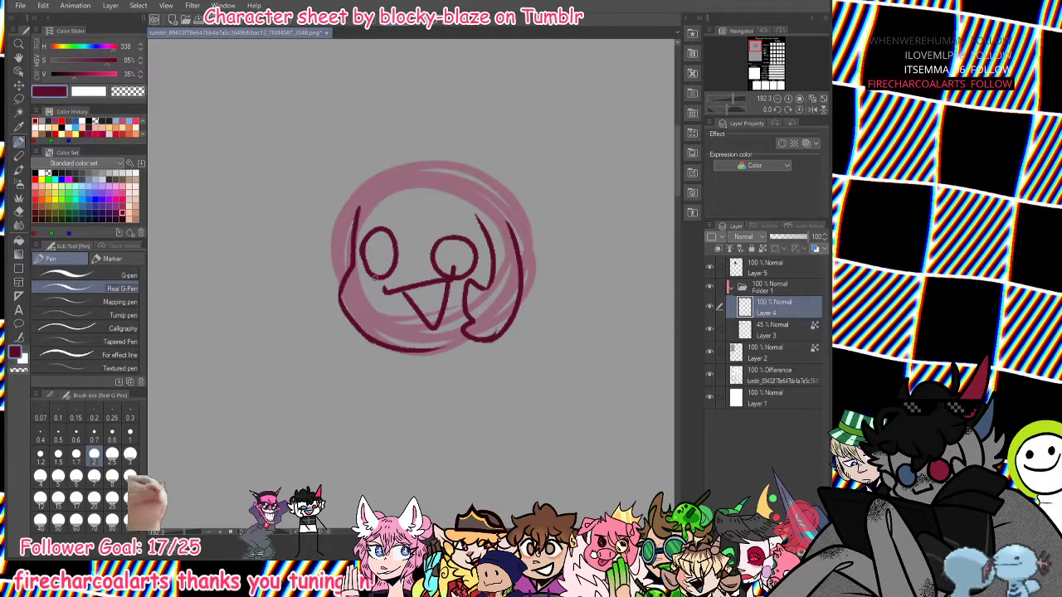
drag(373, 286, 400, 292)
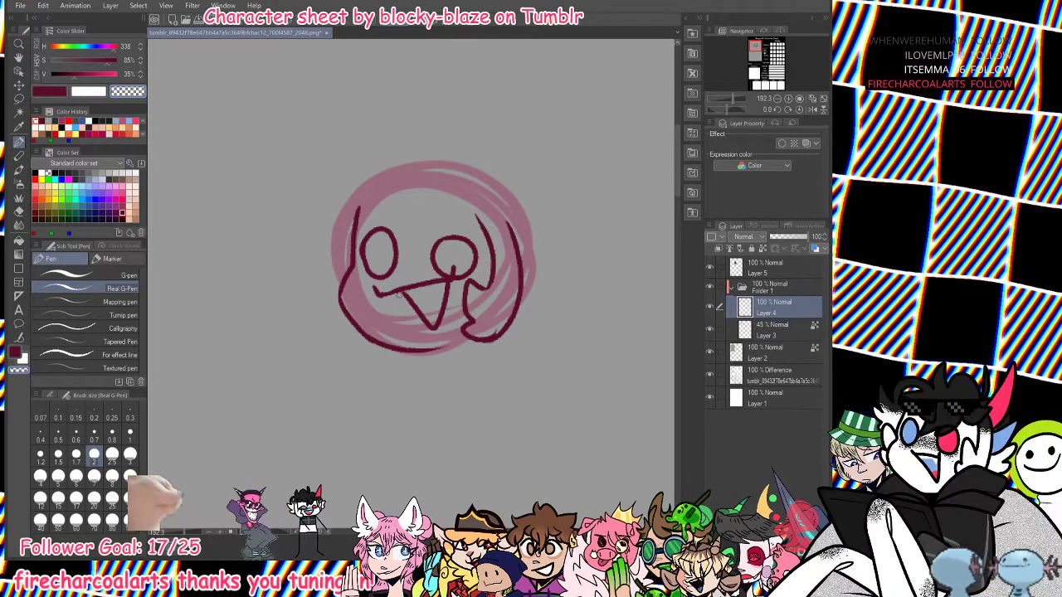
drag(431, 327, 415, 311)
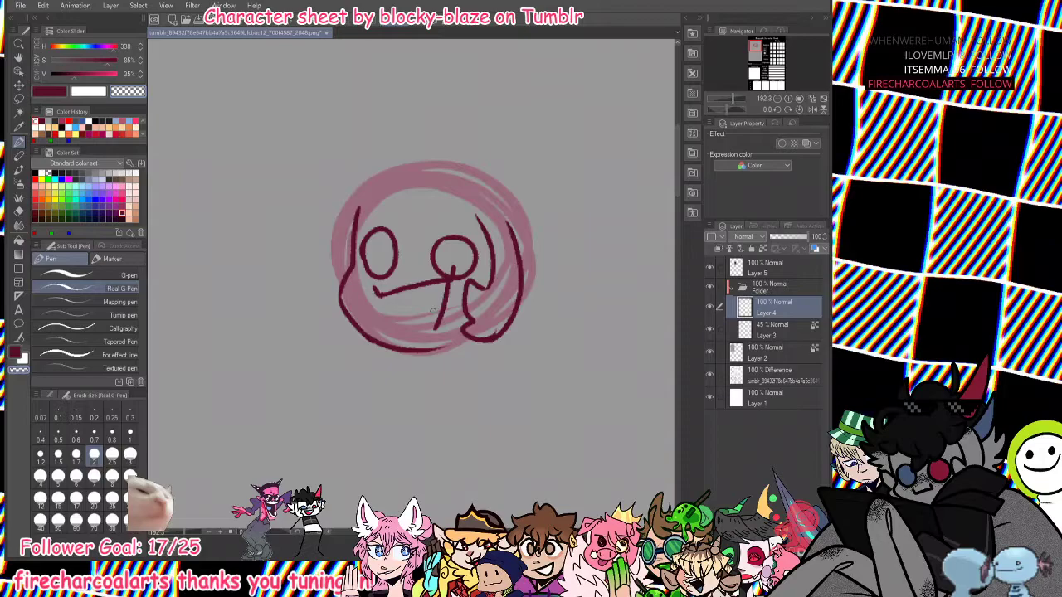
drag(387, 294, 439, 330)
key(ctrl+z)
key(ctrl+z)
drag(389, 297, 439, 326)
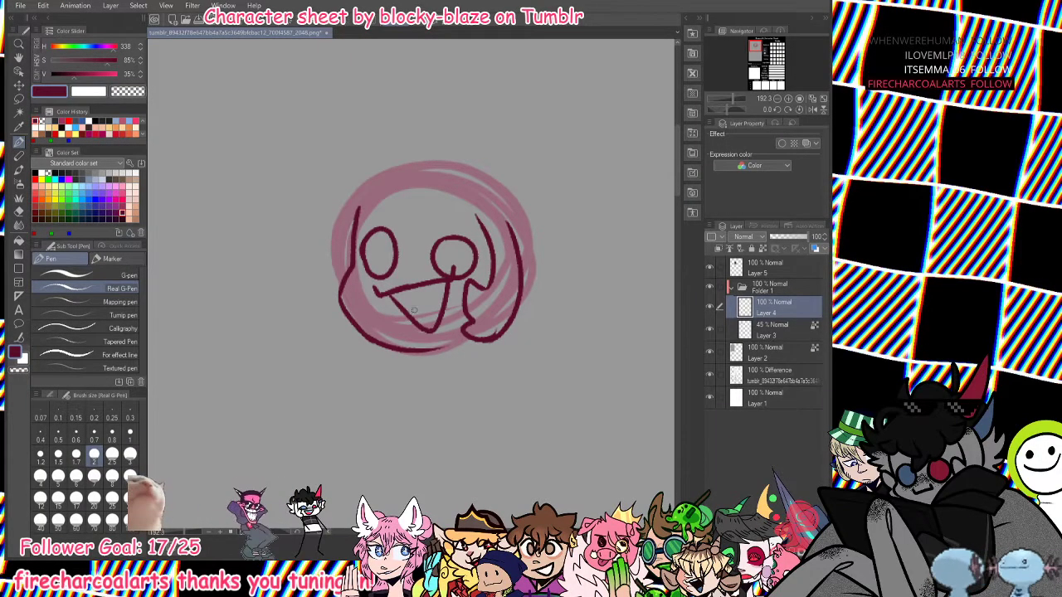
Sketch a pointed hair tuft beside the left cheek and redraw the chin line to meet the right hair lock.
drag(742, 98, 730, 98)
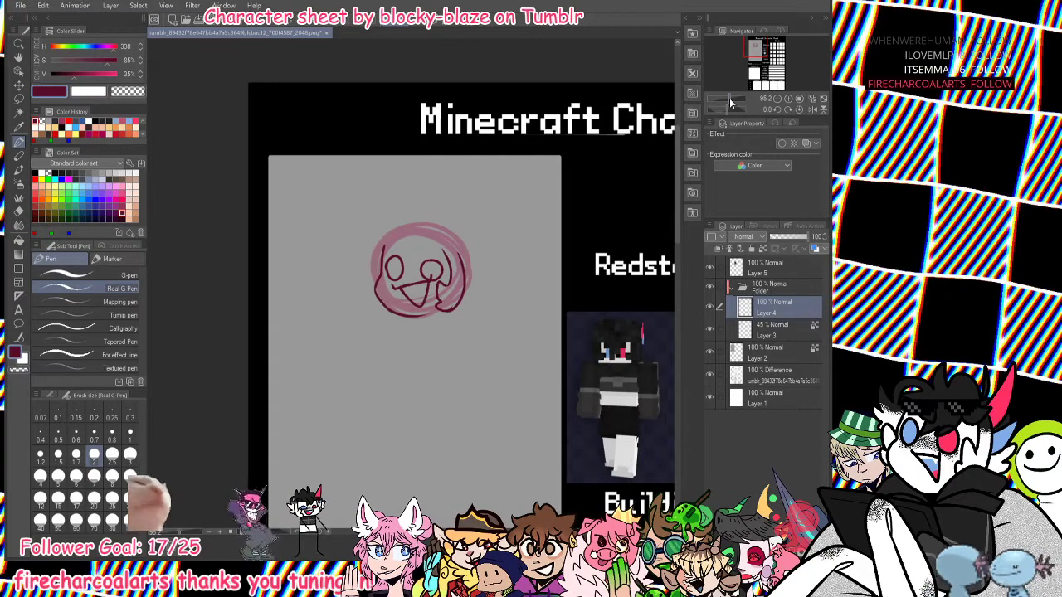
drag(730, 98, 731, 97)
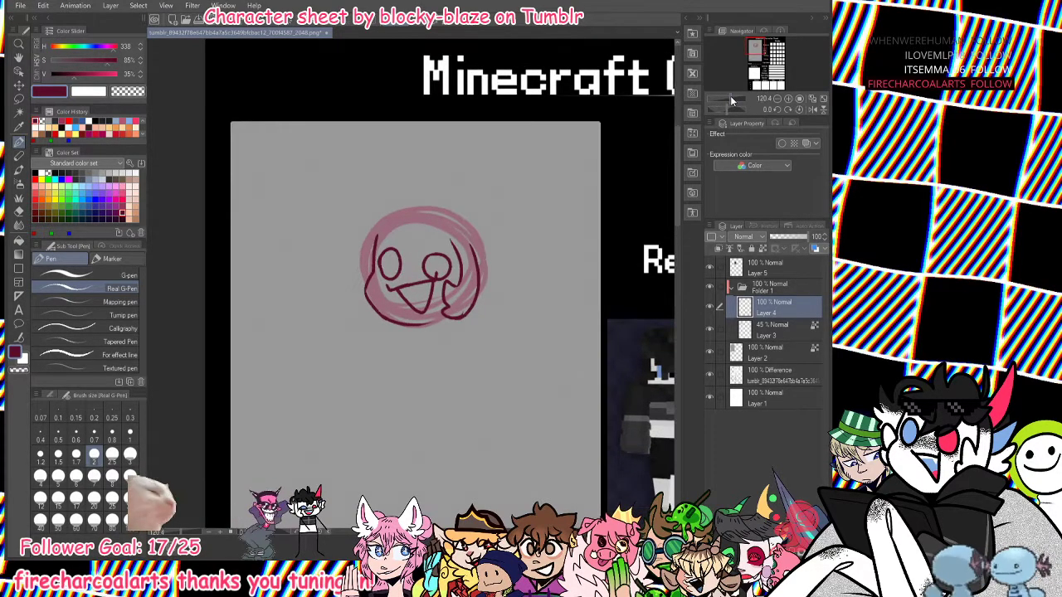
scroll(729, 97, up, 1)
scroll(731, 97, up, 1)
mouse_move(360, 270)
mouse_down()
mouse_move(333, 295)
mouse_move(358, 317)
mouse_up()
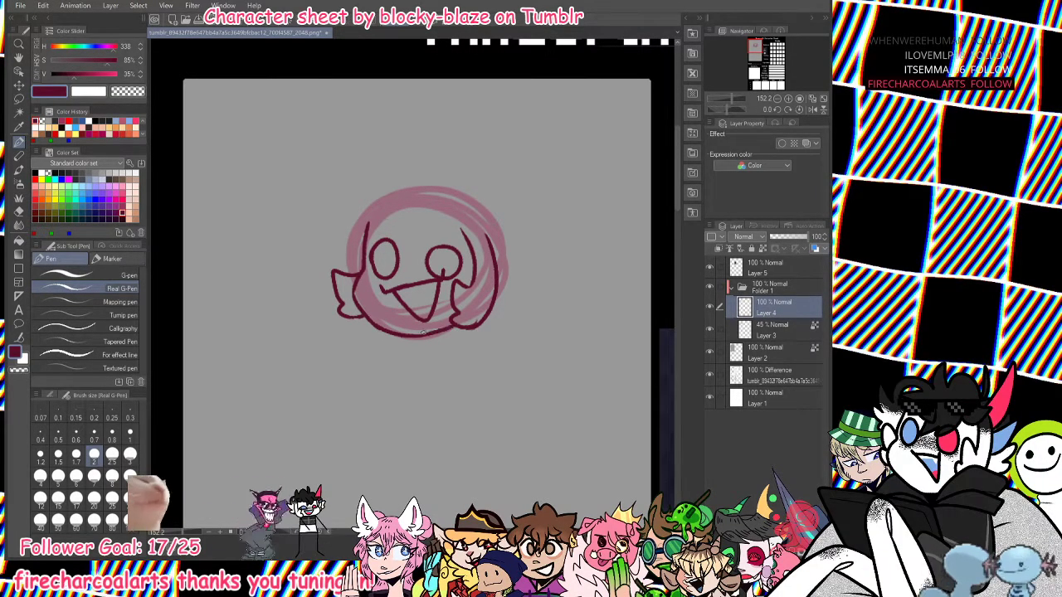
key(ctrl+z)
drag(458, 329, 408, 335)
Clean up the outline at the head's right side and sketch a pointed horn with a small ear below it.
key(c)
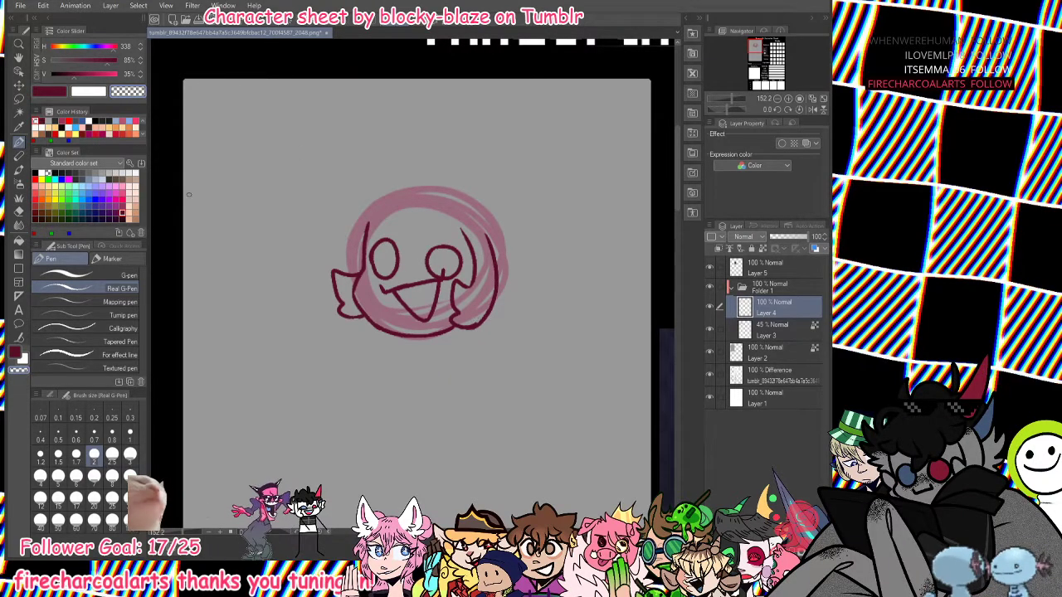
mouse_move(480, 212)
mouse_down()
mouse_move(508, 200)
mouse_move(500, 270)
mouse_up()
key(ctrl+z)
Sketch the jagged bangs over the forehead and the spiky hair outline across the crown and down the left side.
drag(774, 55, 760, 50)
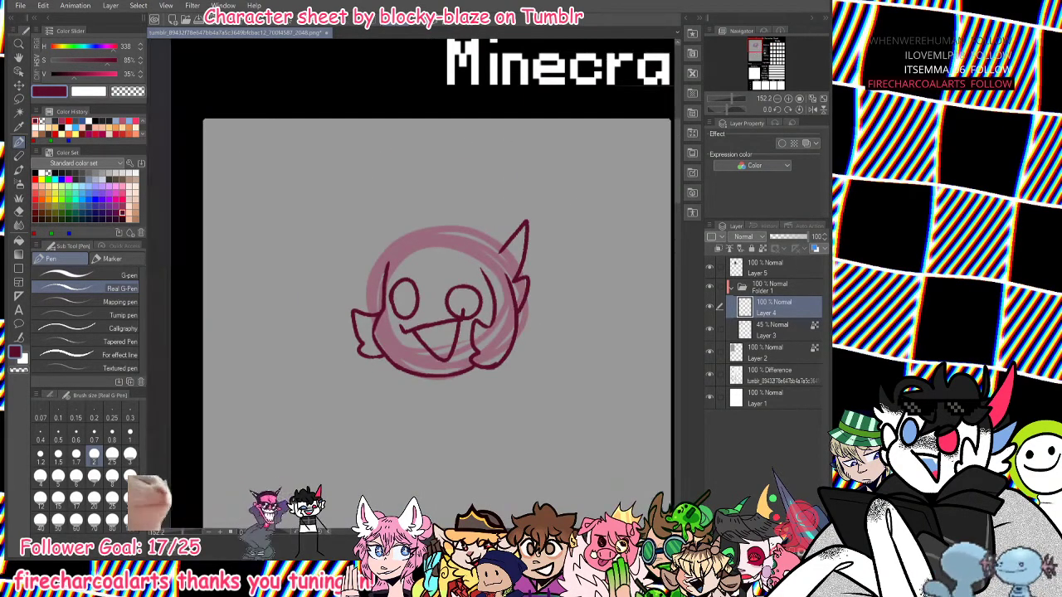
drag(496, 254, 508, 277)
key(ctrl+z)
mouse_move(407, 237)
mouse_down()
mouse_move(428, 274)
mouse_move(449, 280)
mouse_move(463, 252)
mouse_up()
key(ctrl+z)
key(ctrl+z)
mouse_move(413, 298)
mouse_down()
mouse_move(447, 288)
mouse_move(472, 269)
mouse_up()
drag(399, 247, 387, 263)
mouse_move(758, 48)
mouse_down()
mouse_move(767, 50)
mouse_move(759, 48)
mouse_up()
mouse_move(498, 151)
mouse_down()
mouse_move(443, 127)
mouse_move(387, 147)
mouse_move(376, 216)
mouse_up()
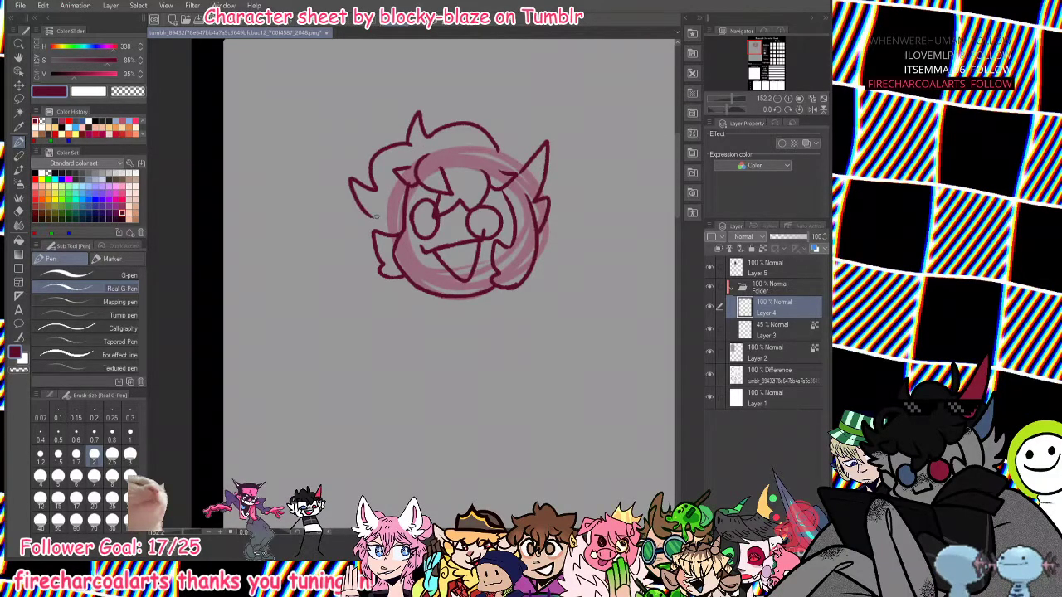
Sketch the tufted hair down the right side of the head and add a small curl inside the upper-left hair.
mouse_move(498, 150)
mouse_down()
mouse_move(570, 204)
mouse_move(552, 249)
mouse_move(562, 255)
mouse_move(541, 278)
mouse_move(537, 268)
mouse_move(552, 272)
mouse_move(523, 281)
mouse_up()
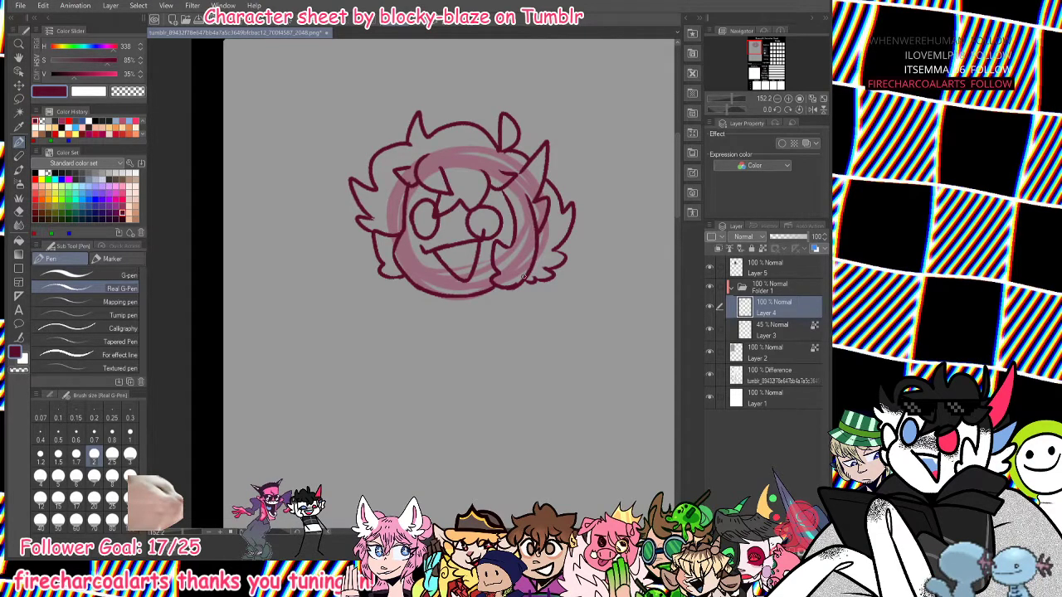
click(130, 93)
drag(371, 211, 382, 221)
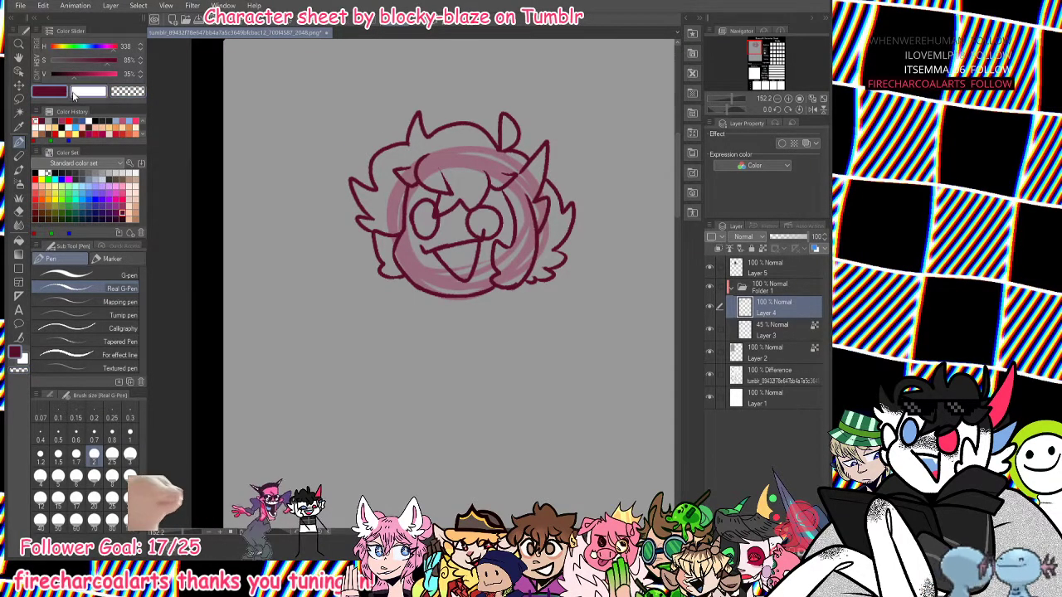
drag(383, 166, 407, 151)
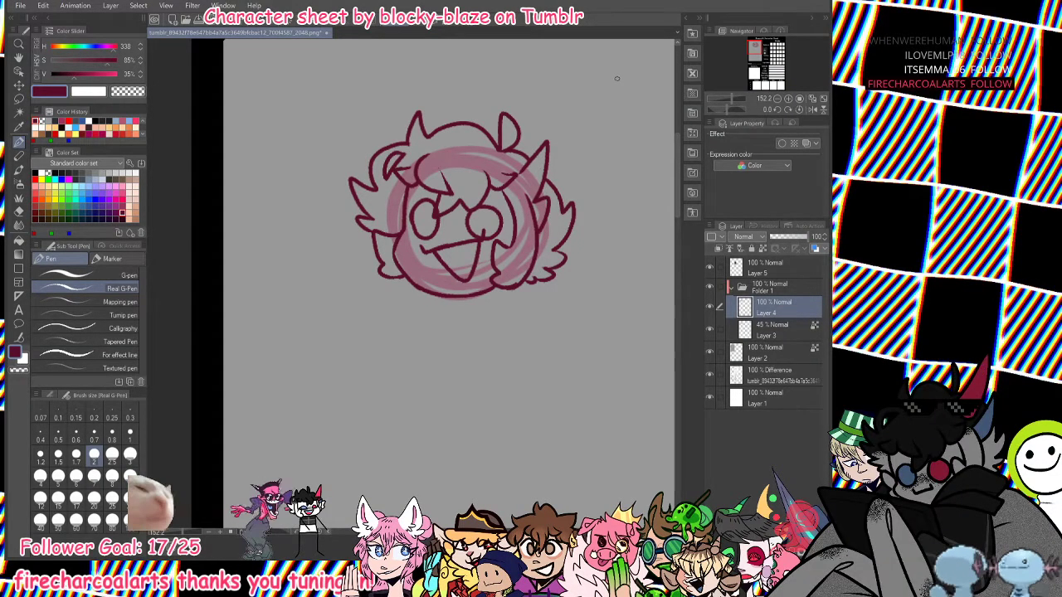
Add a new layer above Layer 4 and draw the left torso edge and the left leg's long outer line.
drag(734, 98, 730, 98)
drag(759, 54, 760, 59)
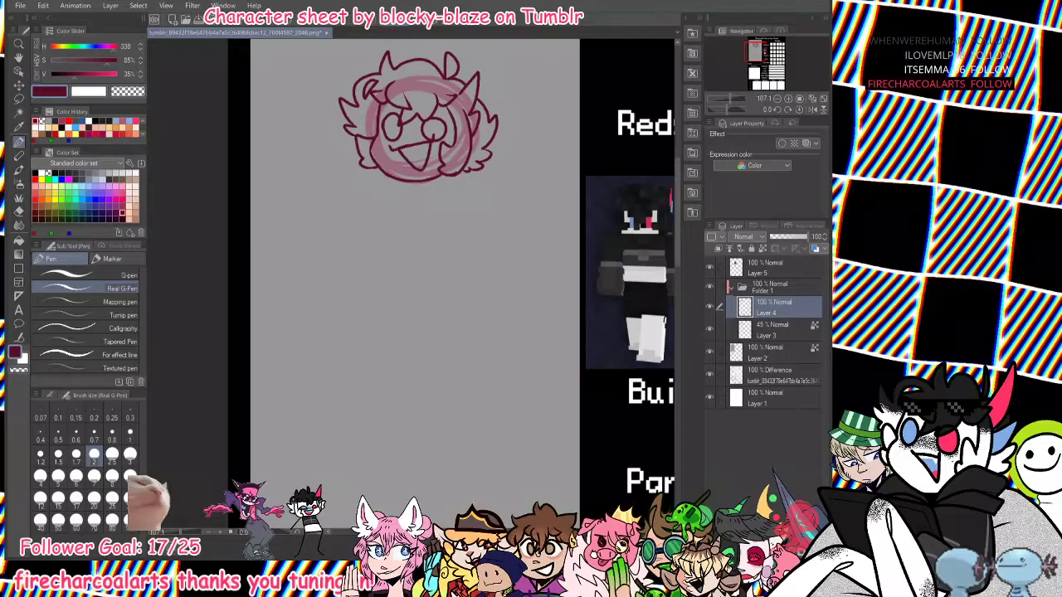
key(ctrl+shift+n)
mouse_move(398, 211)
mouse_down()
mouse_move(396, 248)
mouse_move(447, 249)
mouse_up()
drag(453, 209, 447, 249)
key(ctrl+z)
key(ctrl+z)
key(ctrl+z)
mouse_move(398, 208)
mouse_down()
mouse_move(394, 233)
mouse_move(460, 238)
mouse_up()
key(ctrl+z)
key(ctrl+z)
key(ctrl+z)
key(ctrl+z)
key(ctrl+z)
mouse_move(390, 214)
mouse_down()
mouse_move(410, 254)
mouse_move(399, 291)
mouse_move(409, 253)
mouse_move(323, 441)
mouse_up()
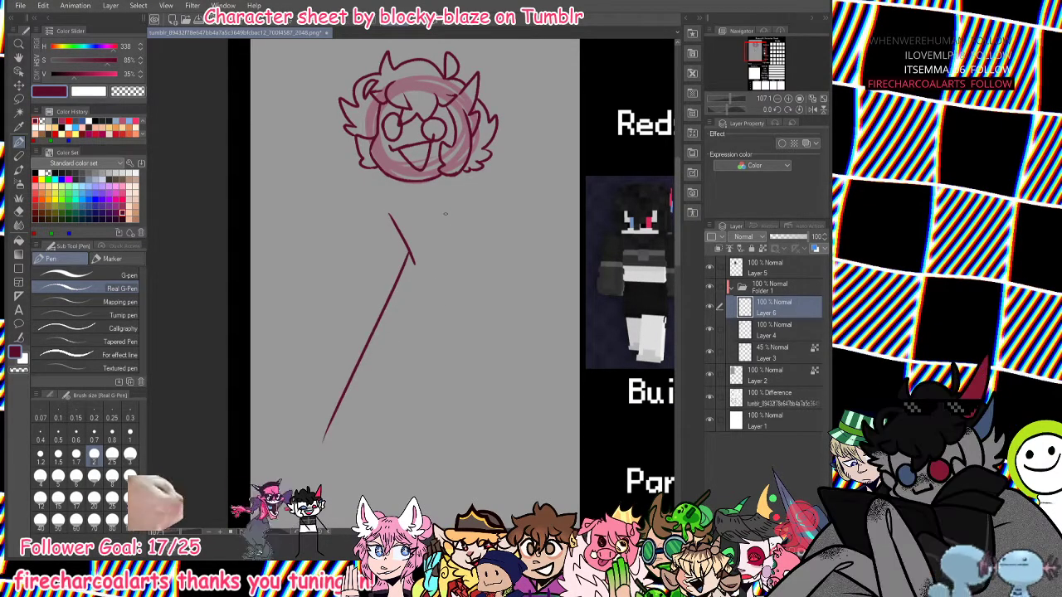
Draw the right torso edge and the right leg's long slanting outer line on Layer 6.
drag(444, 208, 519, 445)
key(ctrl+z)
drag(457, 255, 518, 423)
key(ctrl+z)
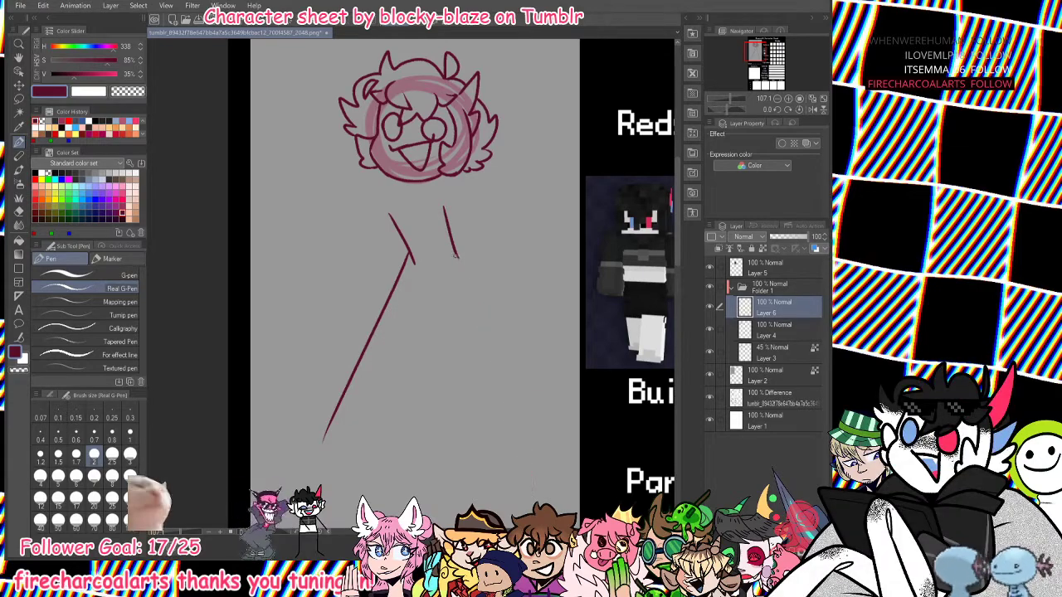
drag(457, 256, 554, 500)
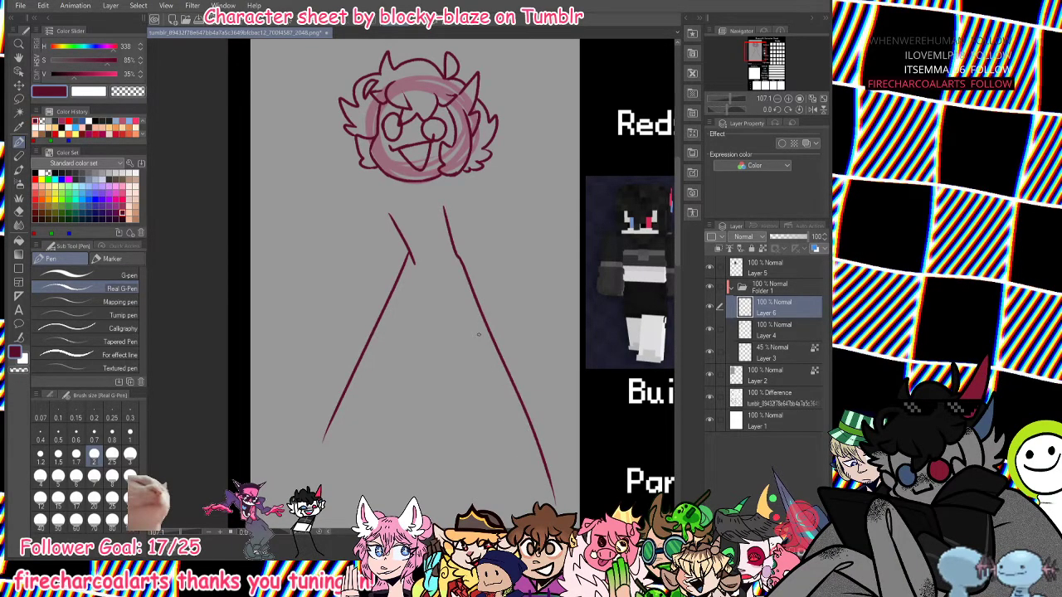
key(ctrl+z)
drag(458, 256, 552, 487)
Draw the crotch line and the right leg's inner line, and extend the leg's outlines down to a closed bottom.
drag(416, 271, 438, 278)
key(ctrl+z)
drag(415, 275, 462, 321)
drag(439, 282, 508, 523)
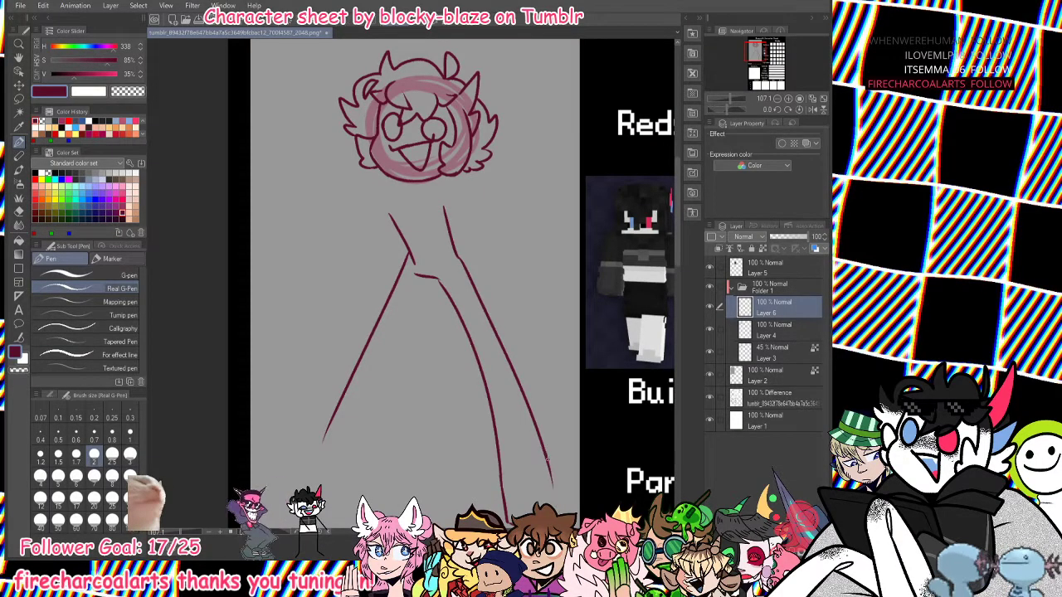
key(ctrl+z)
drag(499, 467, 511, 521)
drag(545, 456, 557, 514)
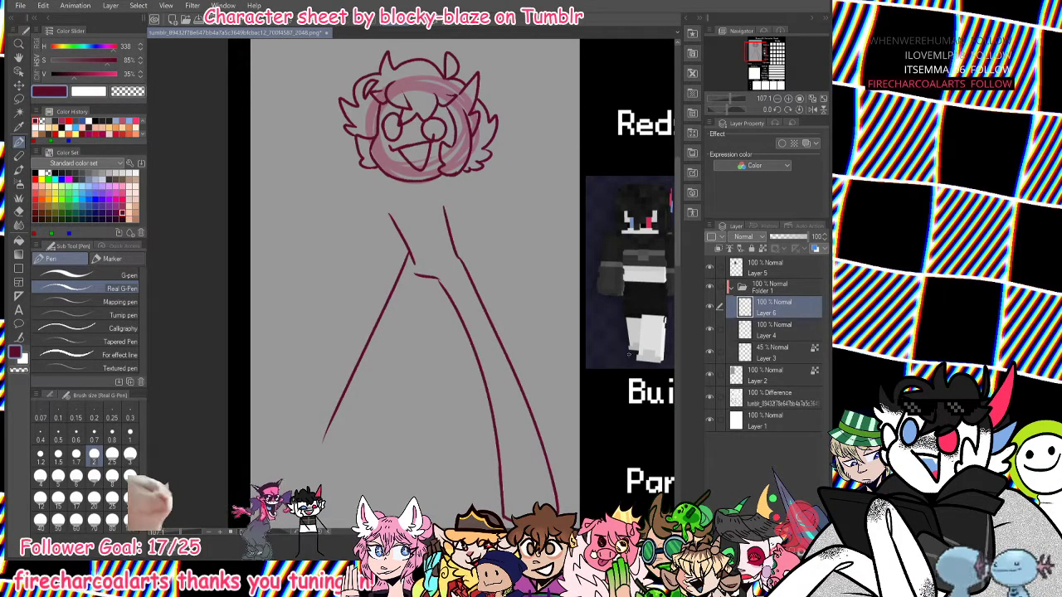
In a horizontally flipped view, draw the other leg's inner line and close its lower end, then restore the view.
click(812, 109)
drag(400, 280, 450, 504)
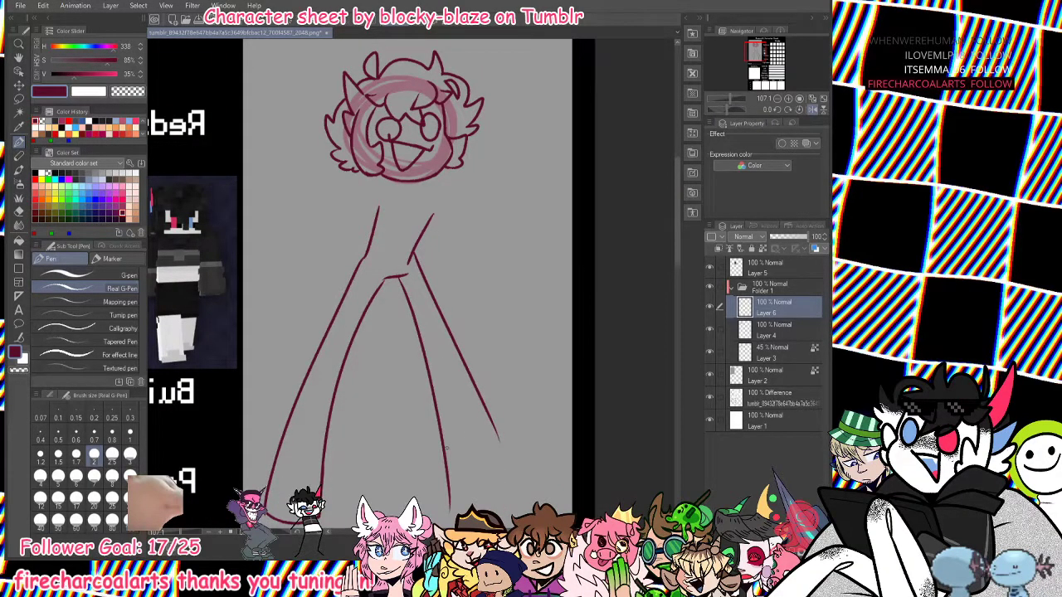
drag(490, 410, 508, 502)
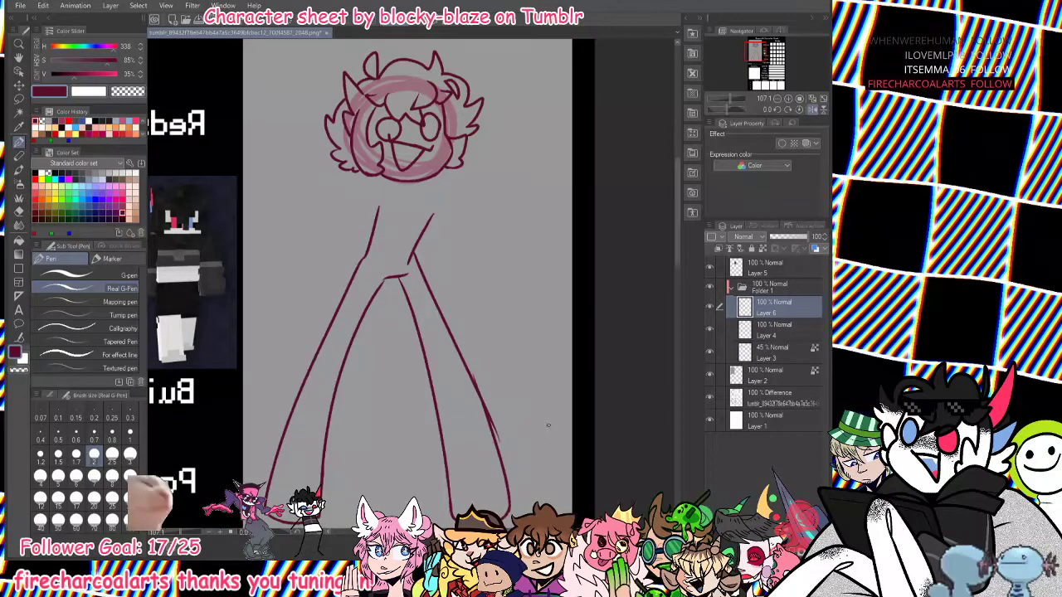
key(h)
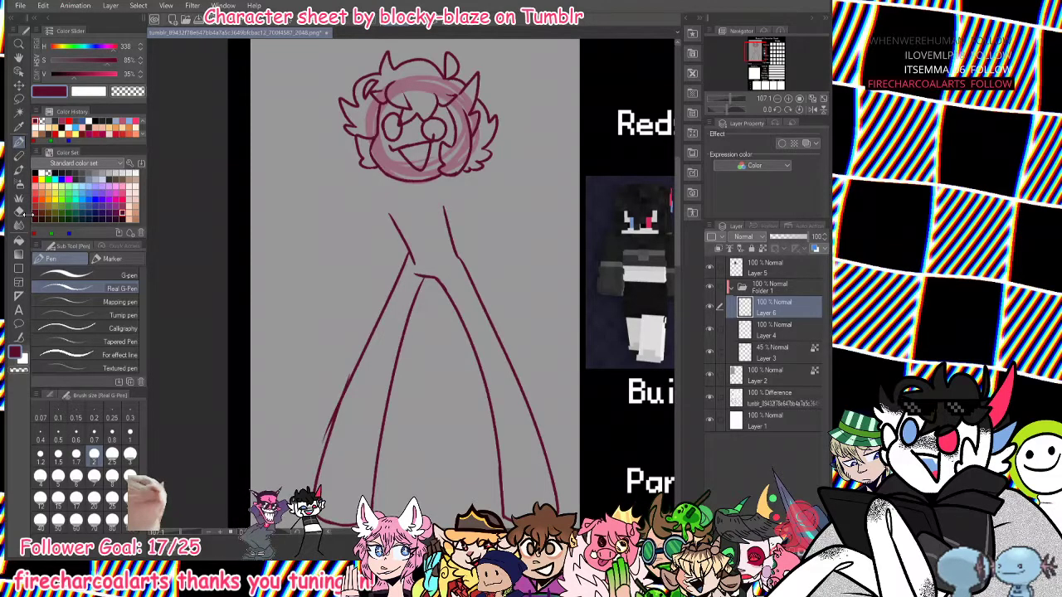
Erase the stray line ends at the waist and left outer leg with the size 2.5 Snap eraser and return to the pen.
click(20, 212)
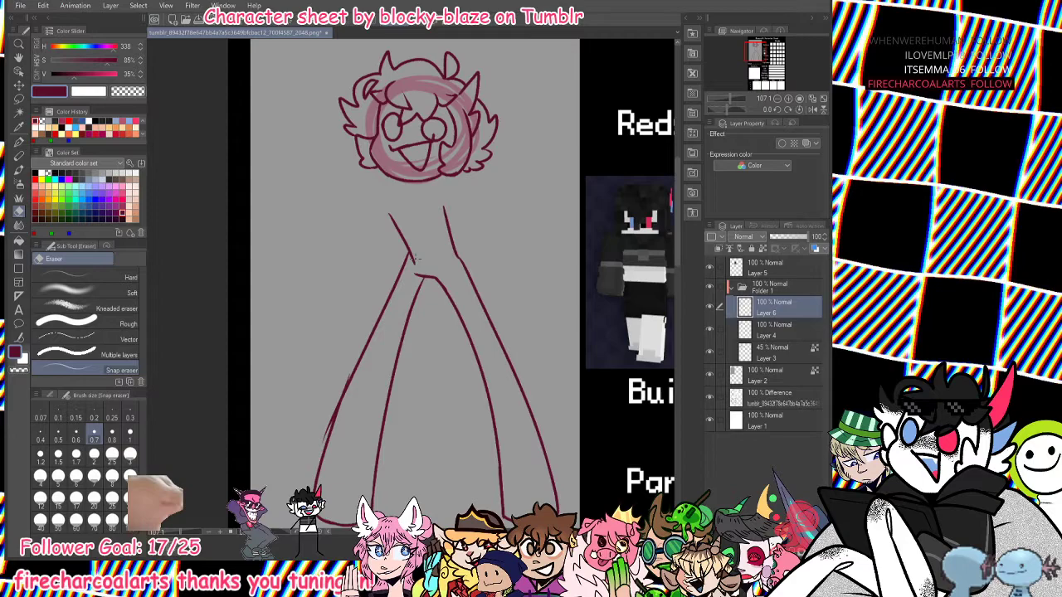
click(112, 455)
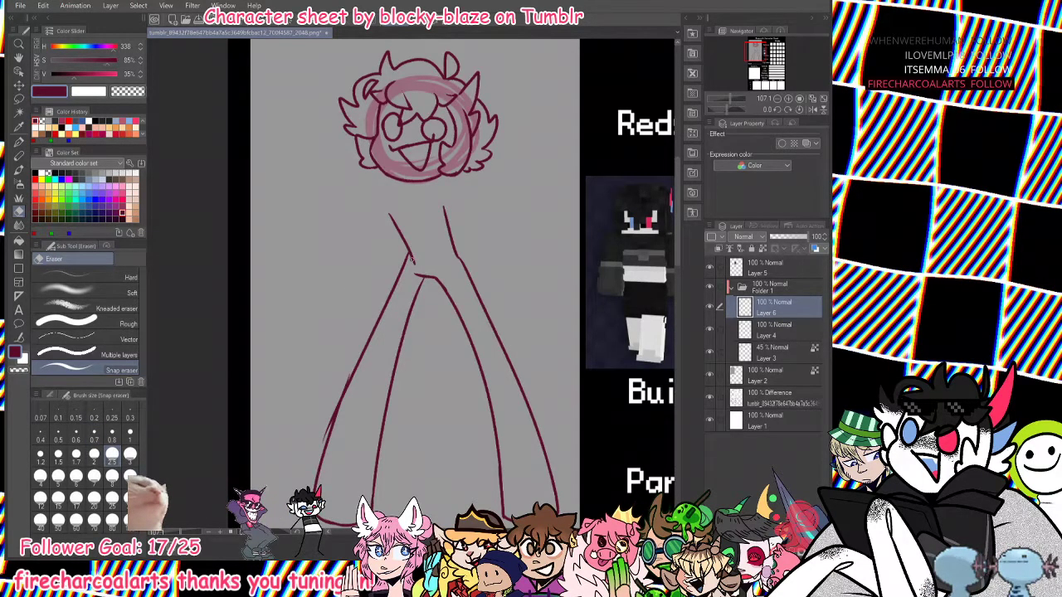
mouse_move(341, 394)
mouse_down()
mouse_move(348, 374)
mouse_move(323, 442)
mouse_up()
key(p)
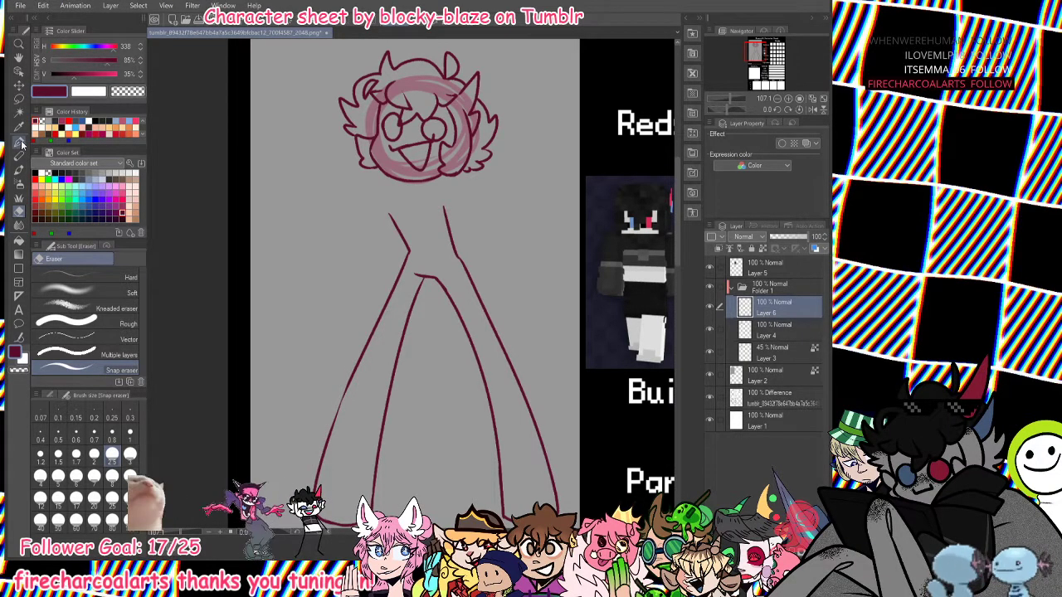
drag(348, 386, 323, 443)
key(ctrl+z)
Move Layer 4 and Layer 3 together so the head shifts slightly to the left above the torso.
drag(764, 56, 764, 54)
click(18, 83)
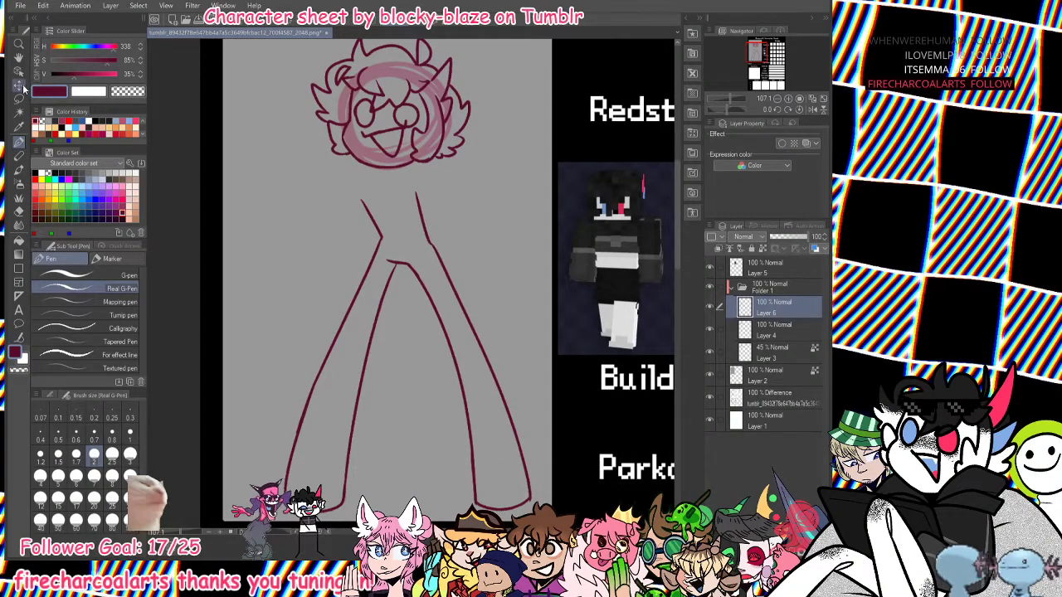
click(752, 332)
click(720, 351)
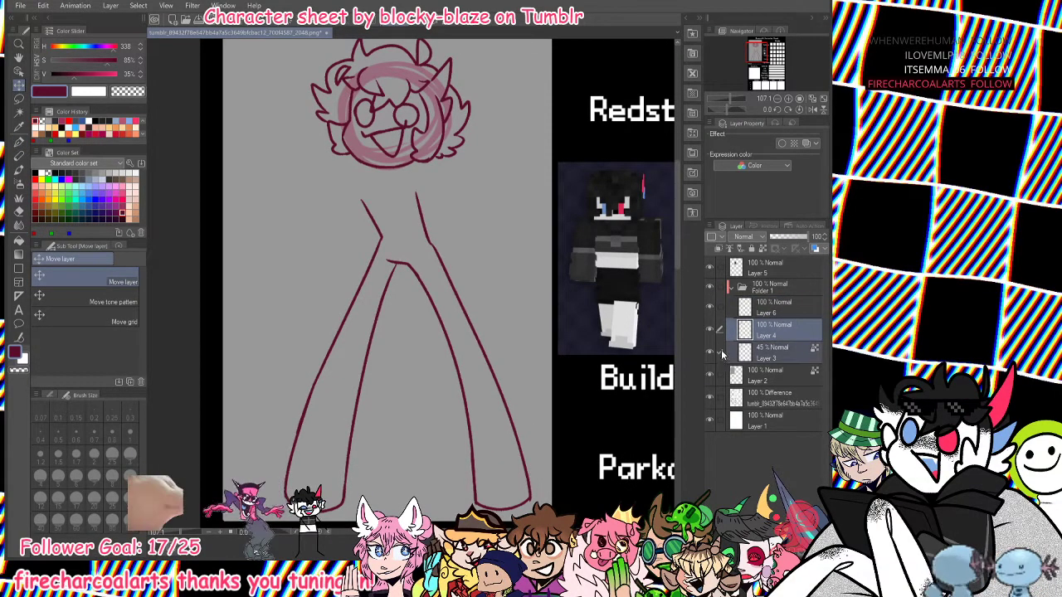
drag(586, 382, 573, 380)
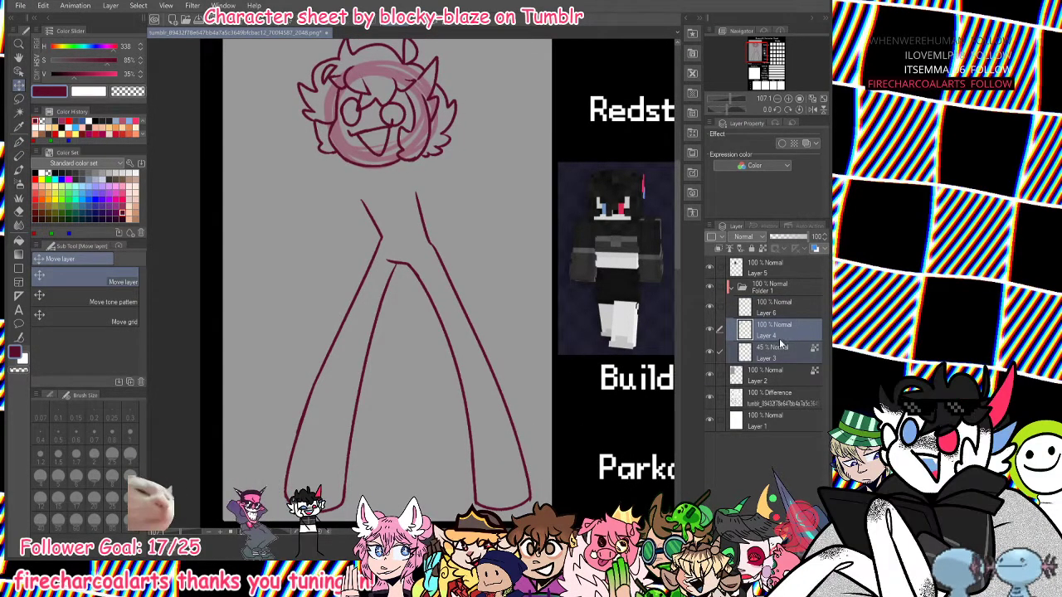
Sketch the left arm hanging from the shoulder on Layer 6 with the pen, including its rounded end.
click(771, 307)
click(18, 141)
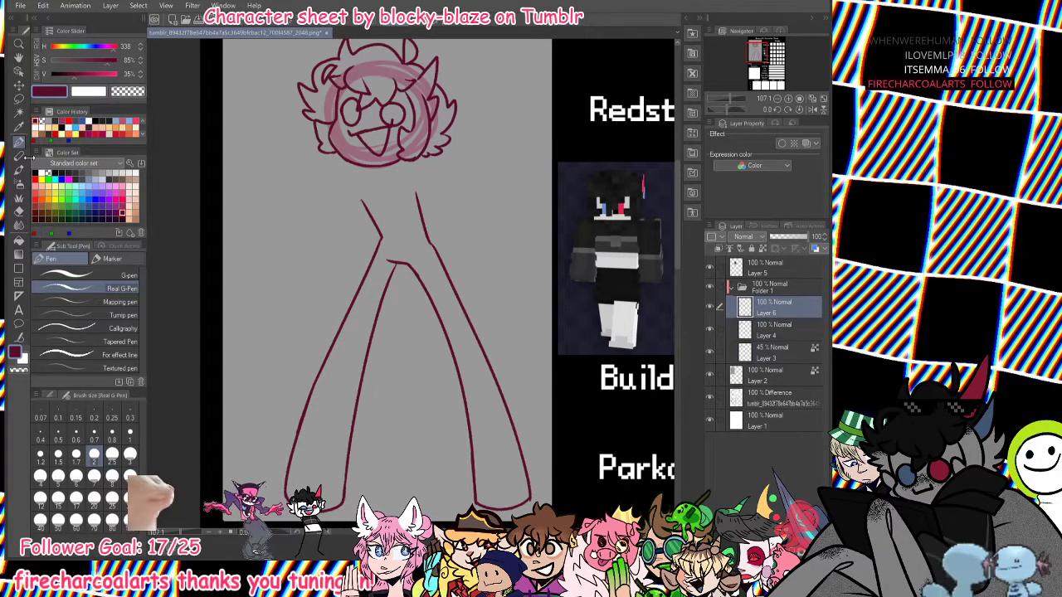
drag(758, 52, 755, 47)
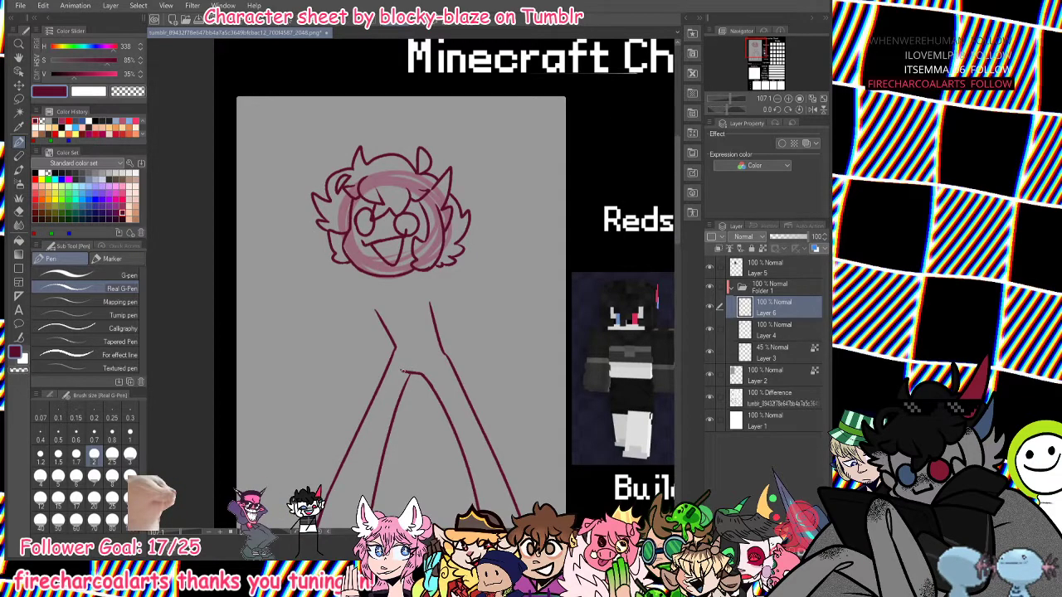
drag(357, 304, 331, 482)
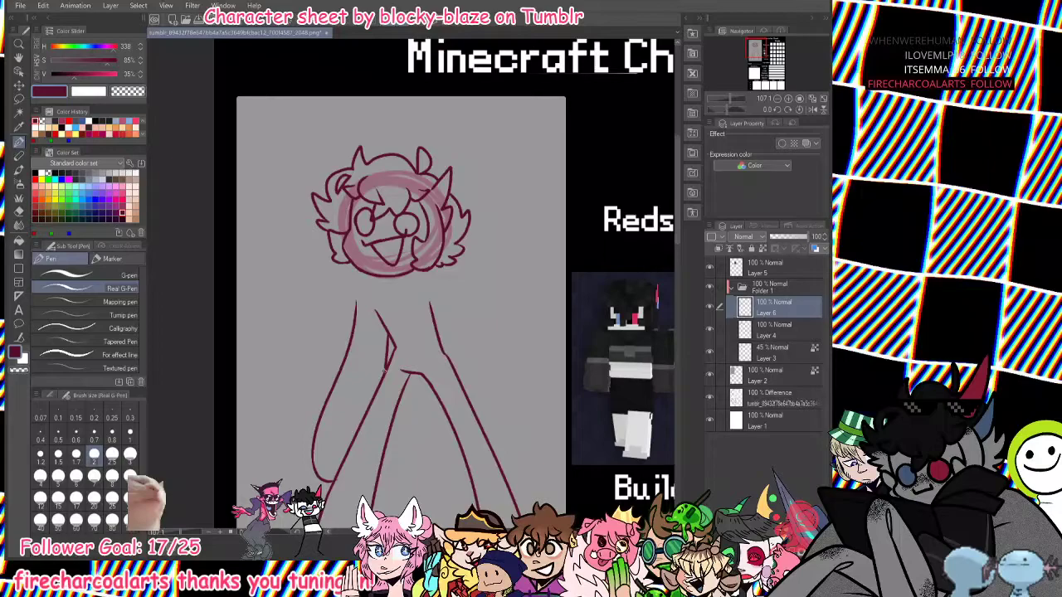
drag(315, 461, 355, 479)
mouse_move(348, 357)
mouse_down()
mouse_move(371, 388)
mouse_move(379, 373)
mouse_up()
key(ctrl+z)
key(ctrl+z)
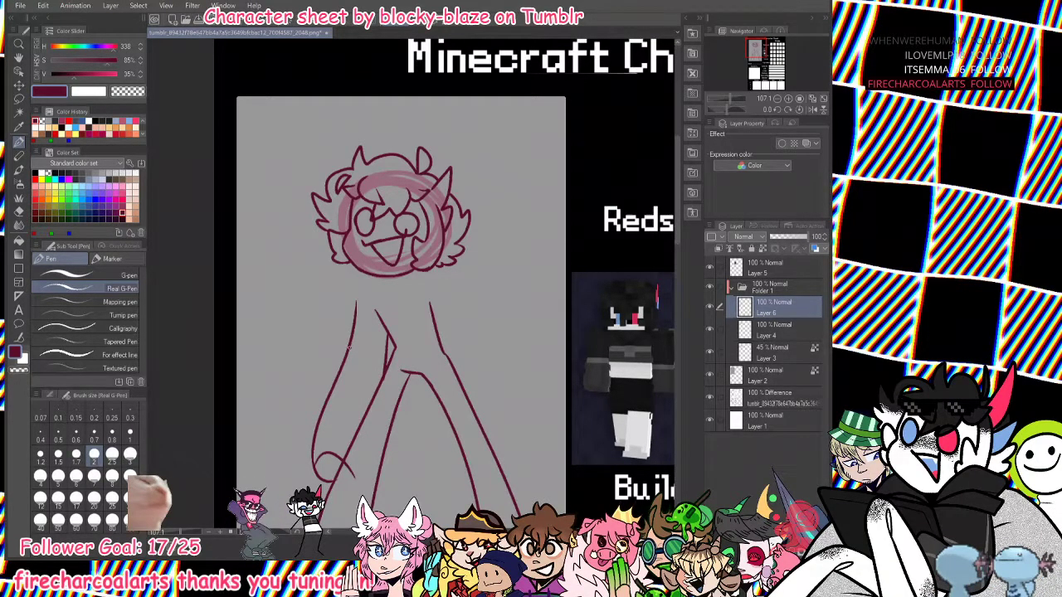
Draw both halves of the open hood collar below the head on Layer 6, checking the first half in a horizontally flipped view.
drag(394, 308, 463, 299)
mouse_move(388, 312)
mouse_down()
mouse_move(436, 259)
mouse_move(459, 271)
mouse_move(465, 254)
mouse_move(463, 277)
mouse_move(441, 254)
mouse_up()
key(ctrl+z)
key(ctrl+z)
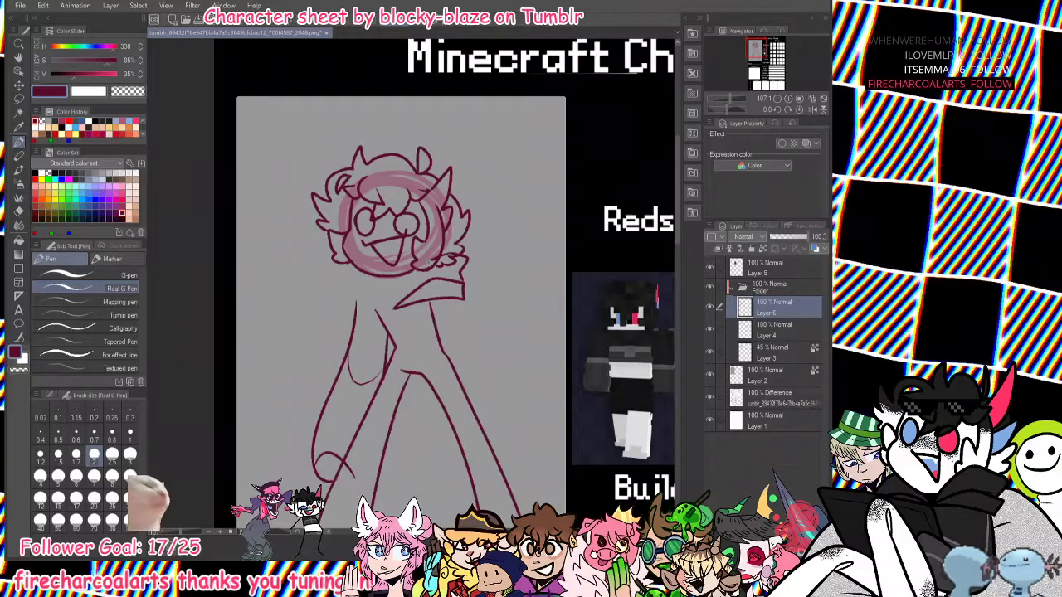
click(813, 111)
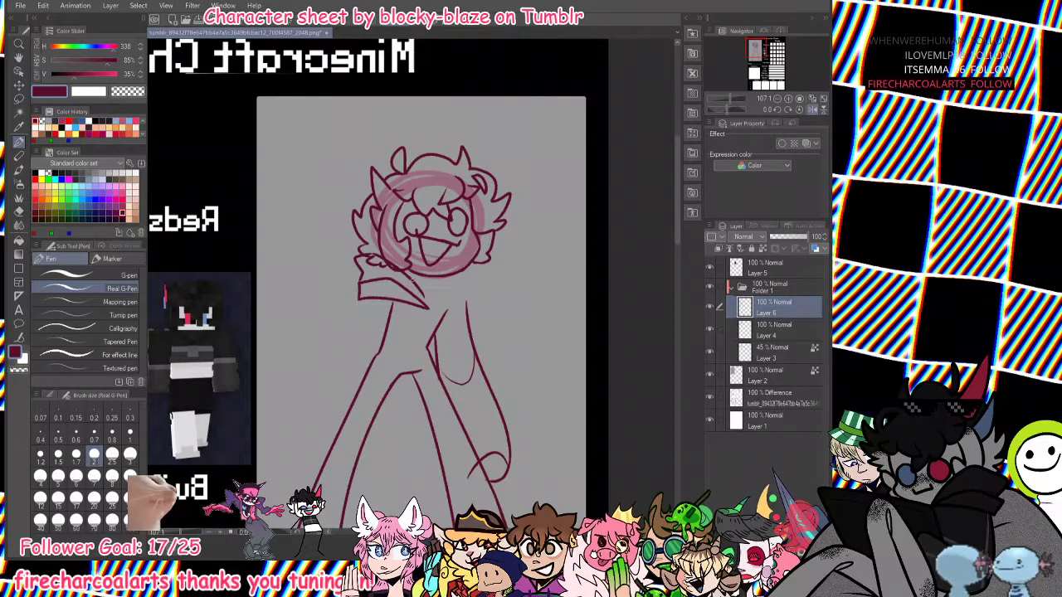
click(799, 110)
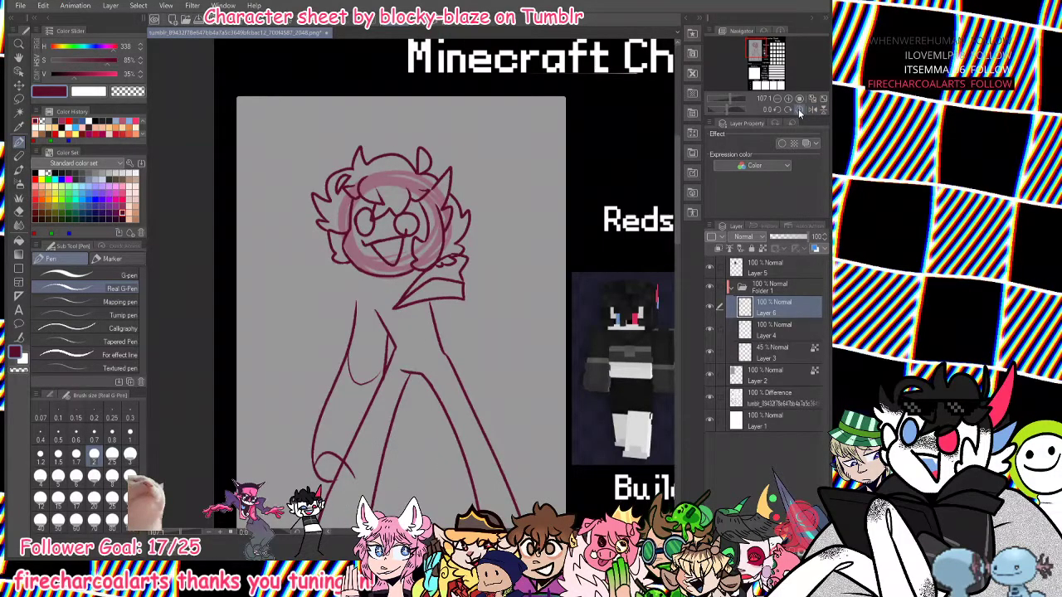
mouse_move(389, 306)
mouse_down()
mouse_move(349, 278)
mouse_move(343, 257)
mouse_up()
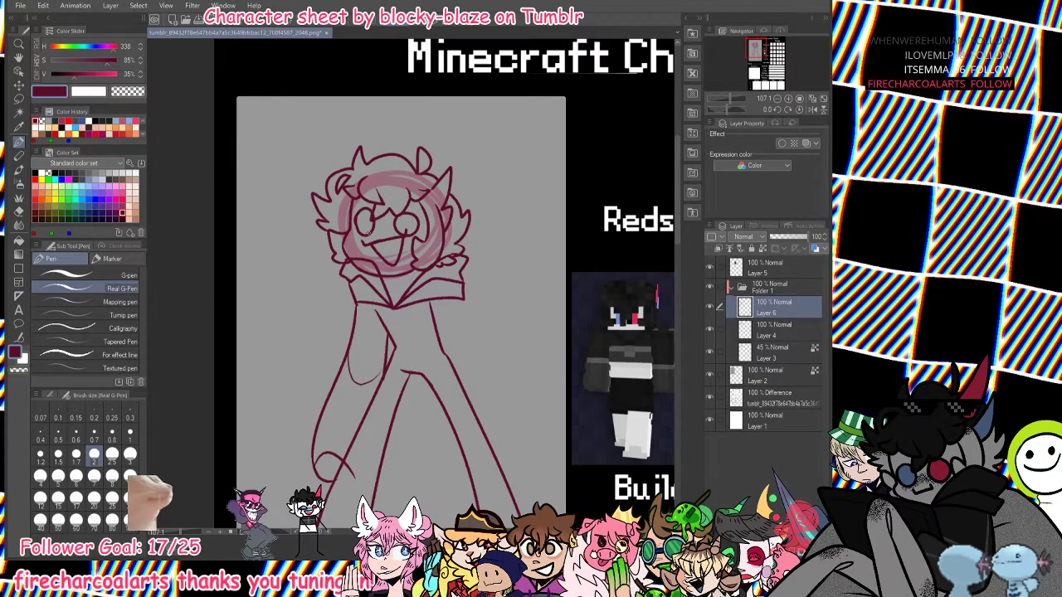
Lasso the right half of the collar, tilt it slightly upward and inward with a Scale/Rotate transform, and deselect it.
click(18, 98)
mouse_move(403, 287)
mouse_down()
mouse_move(498, 273)
mouse_move(511, 250)
mouse_up()
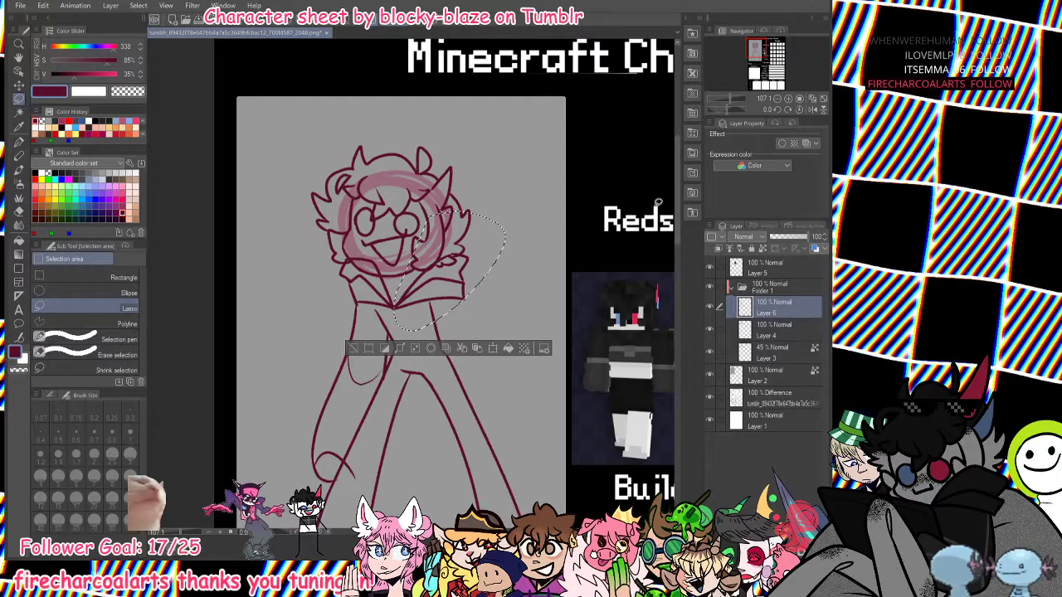
click(710, 308)
click(710, 308)
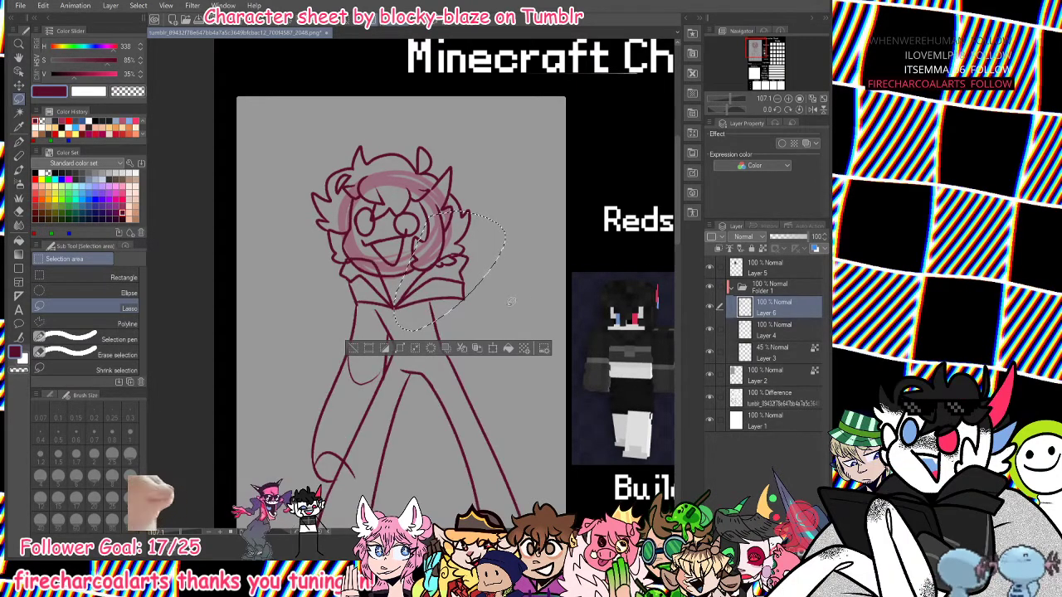
click(419, 299)
mouse_move(419, 298)
mouse_down()
mouse_move(403, 299)
mouse_move(396, 316)
mouse_up()
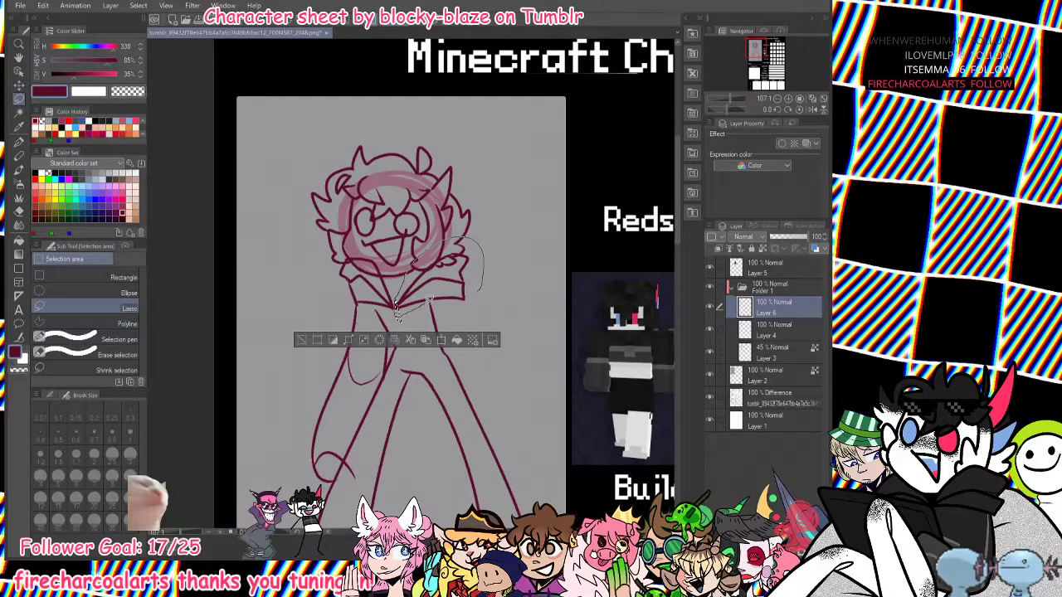
key(ctrl+t)
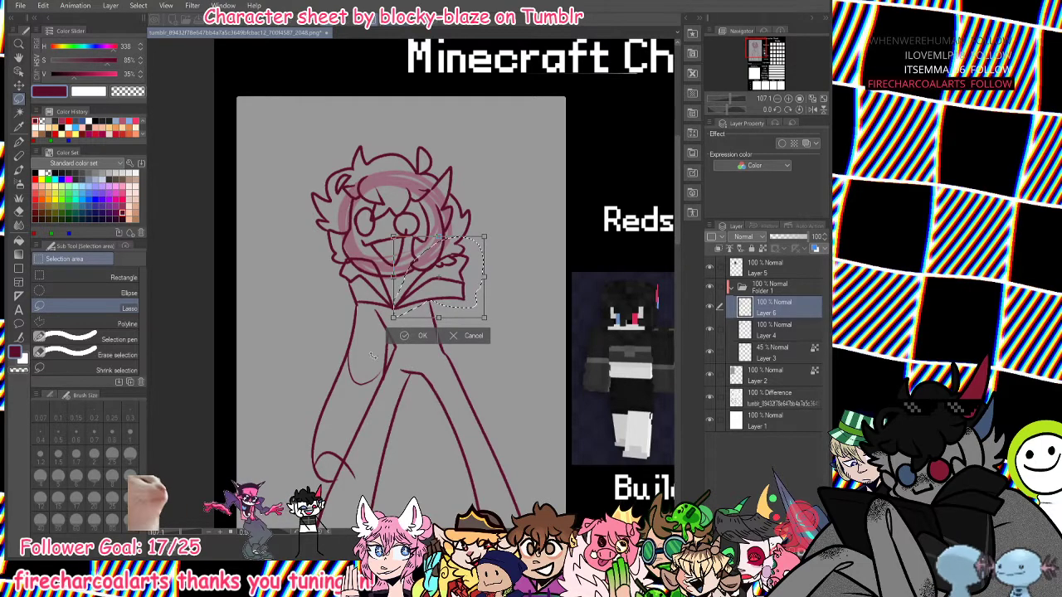
click(50, 395)
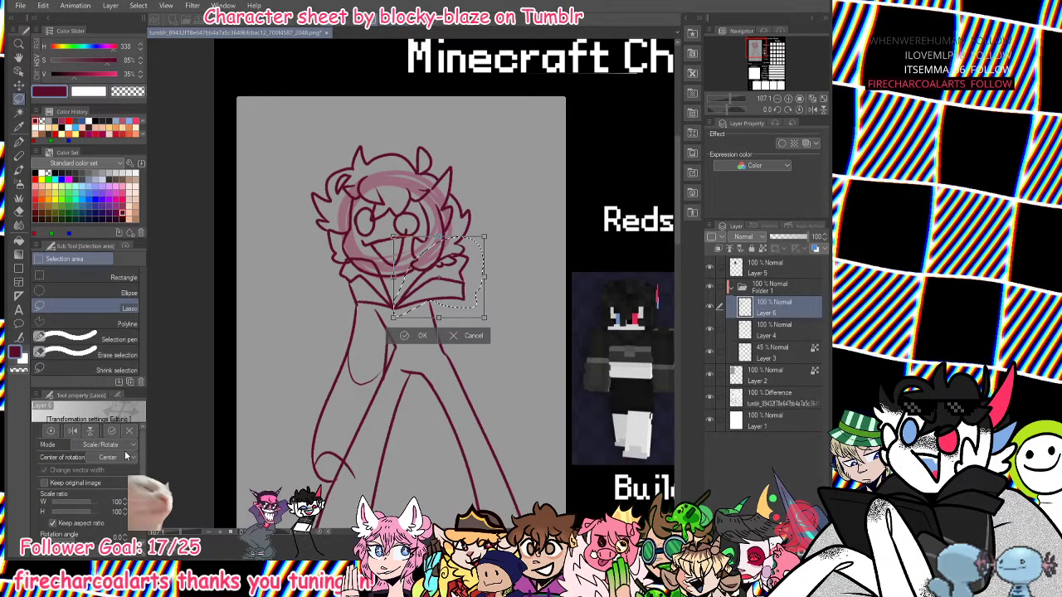
click(116, 480)
drag(485, 278, 476, 265)
click(424, 335)
click(342, 336)
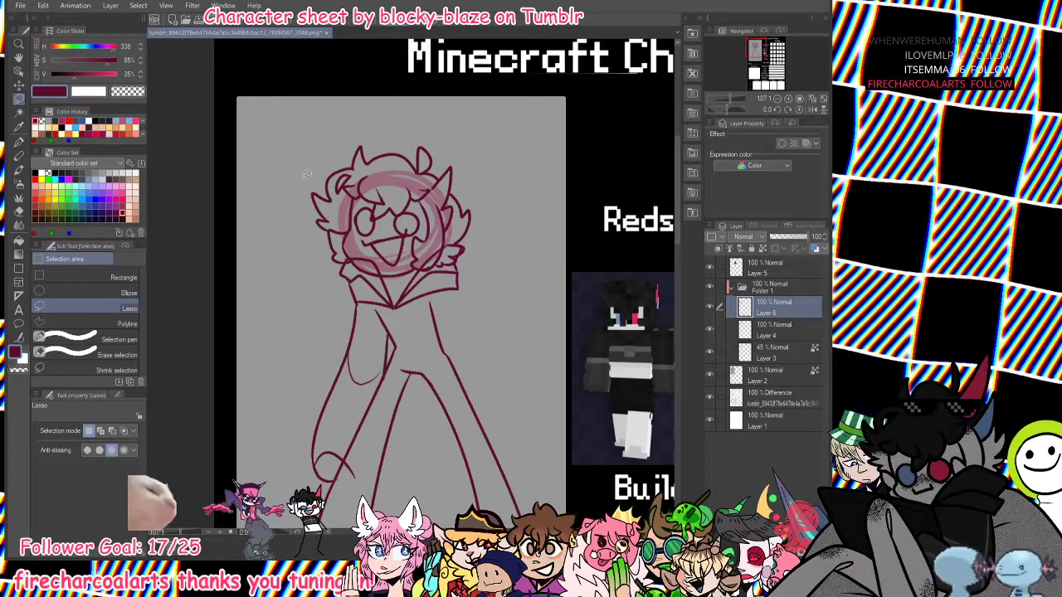
Sketch the right arm with the pen, add rounded hands and cuffs to both arms, and erase the overlapping lines at the left hand.
click(18, 141)
drag(491, 347, 534, 464)
key(ctrl+z)
mouse_move(529, 422)
mouse_down()
mouse_move(530, 464)
mouse_move(507, 479)
mouse_move(507, 463)
mouse_move(502, 474)
mouse_move(519, 487)
mouse_up()
key(ctrl+z)
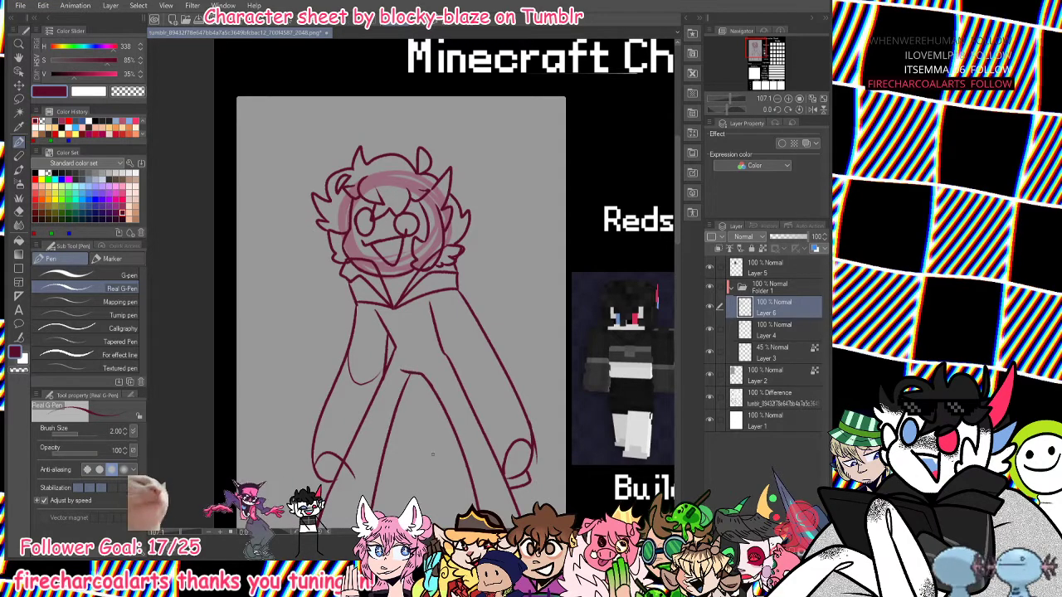
key(e)
drag(346, 464, 341, 475)
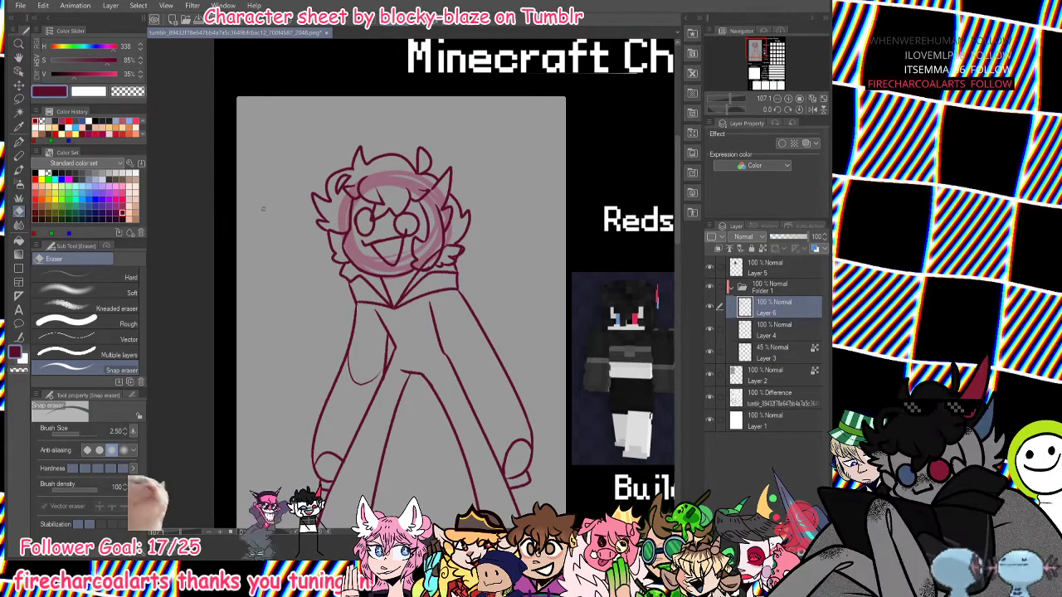
Draw the cropped top's lower edge across the torso and two bands around the right thigh with the pen.
key(p)
mouse_move(378, 312)
mouse_down()
mouse_move(439, 329)
mouse_move(442, 298)
mouse_move(391, 324)
mouse_move(425, 355)
mouse_move(398, 353)
mouse_move(443, 353)
mouse_up()
key(ctrl+z)
key(ctrl+z)
mouse_move(440, 400)
mouse_down()
mouse_move(466, 393)
mouse_move(445, 386)
mouse_move(458, 382)
mouse_up()
key(ctrl+z)
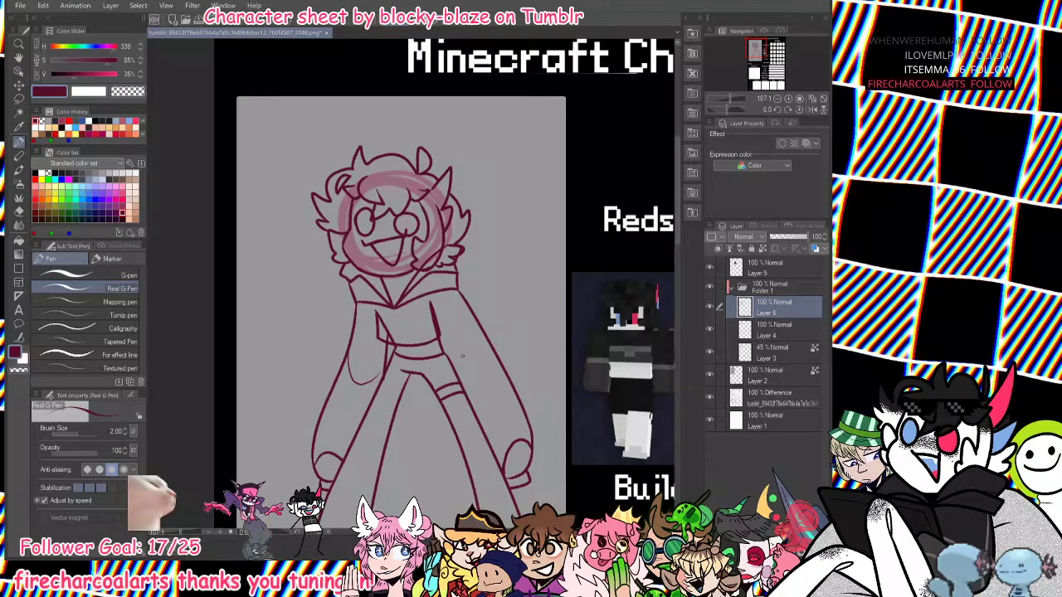
Add the left thigh bands, the shorts' waistband and pocket details, and erase the stray line ends with the Snap eraser.
drag(377, 397, 396, 404)
mouse_move(409, 357)
mouse_down()
mouse_move(411, 369)
mouse_move(423, 357)
mouse_move(448, 361)
mouse_move(447, 378)
mouse_move(394, 399)
mouse_up()
key(ctrl+z)
key(ctrl+z)
key(ctrl+z)
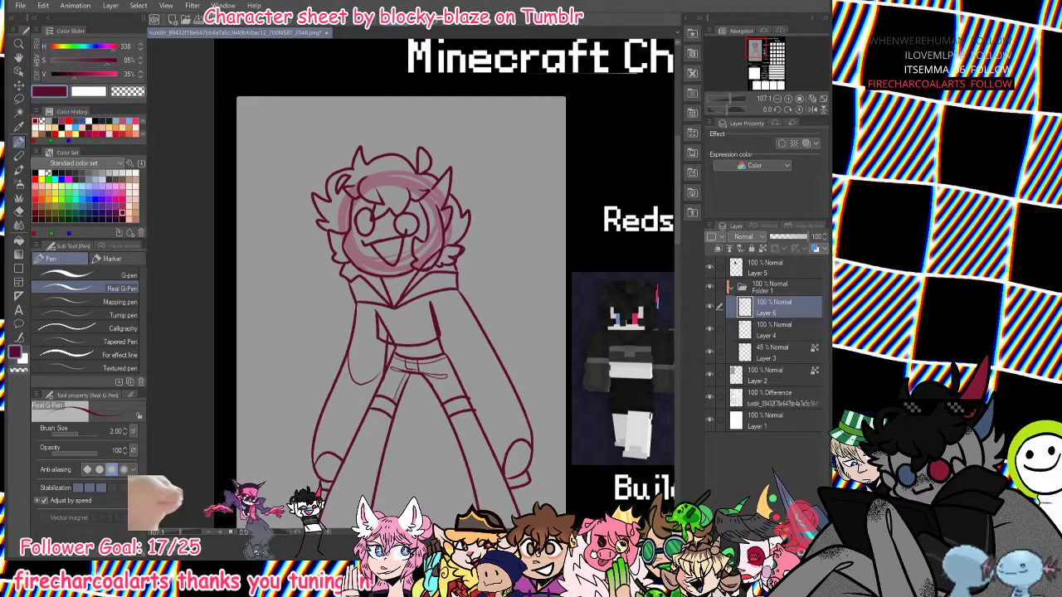
drag(446, 358, 456, 388)
key(ctrl+z)
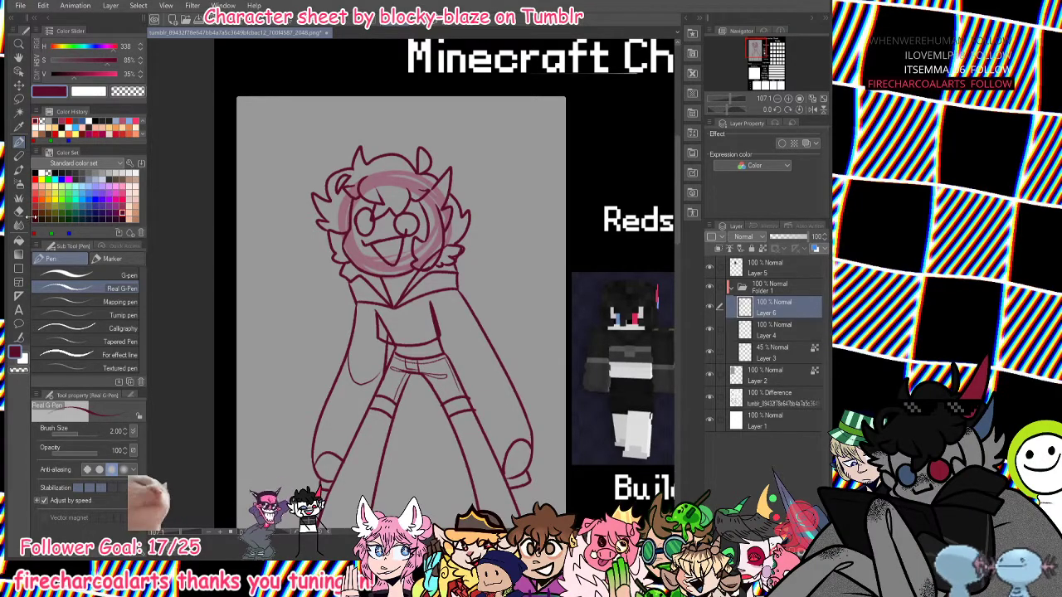
key(e)
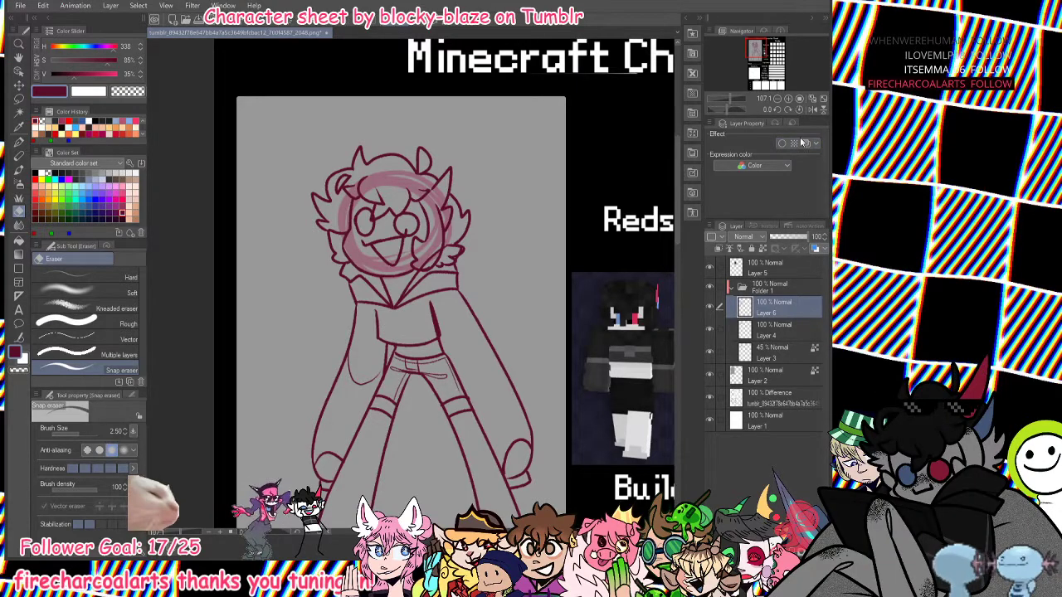
In a horizontally flipped view, draw short fold lines at both armholes of the top, and restore the view.
click(812, 108)
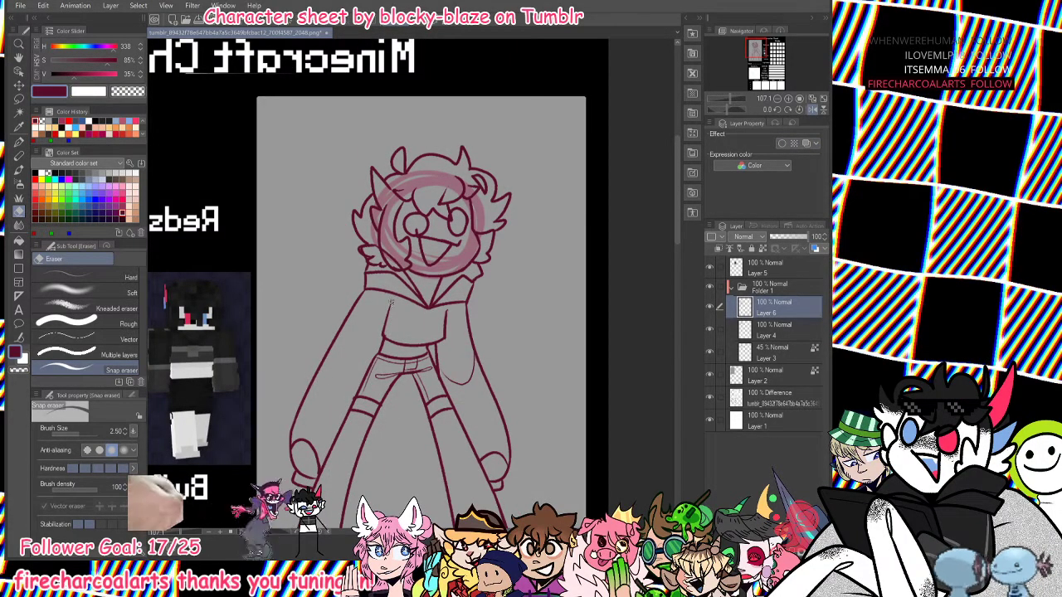
key(p)
drag(389, 295, 383, 320)
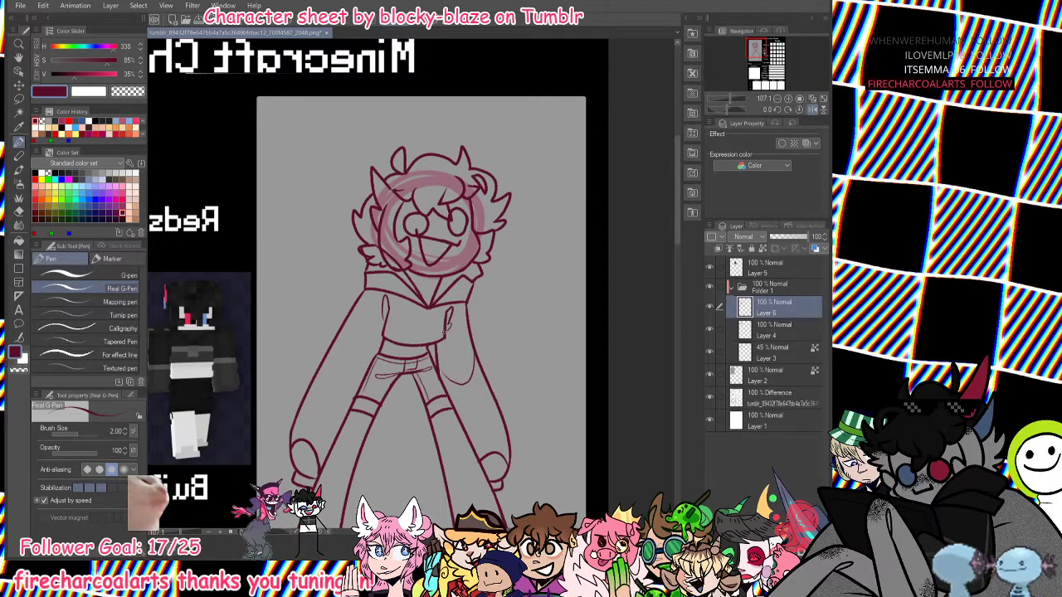
click(812, 110)
Draw toe curves and small flared corners at both trouser ends, and remove the overlapping lines using the transparent colour.
click(780, 62)
drag(780, 61, 757, 53)
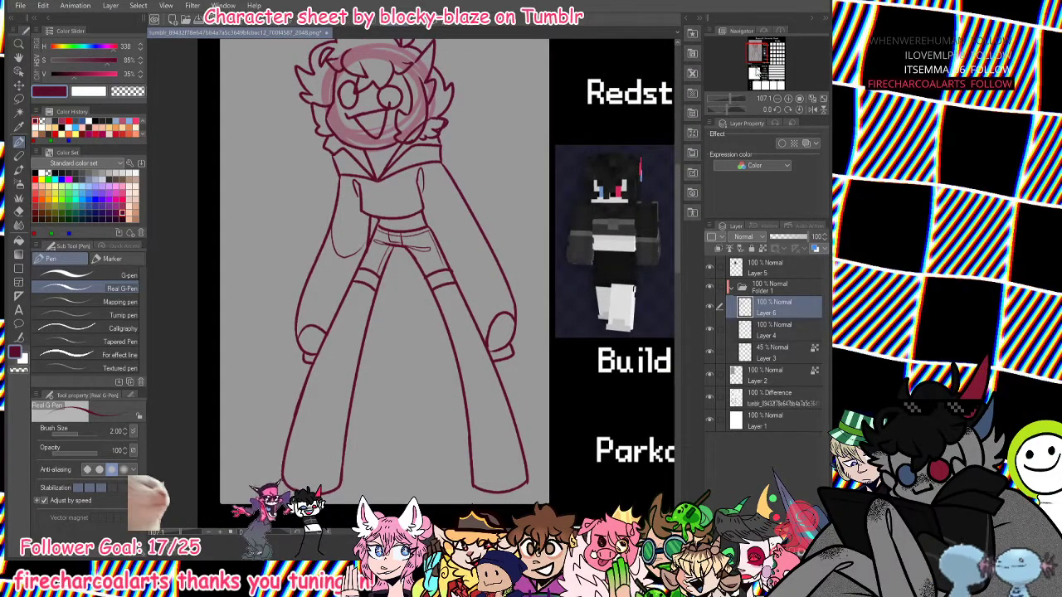
drag(477, 481, 521, 476)
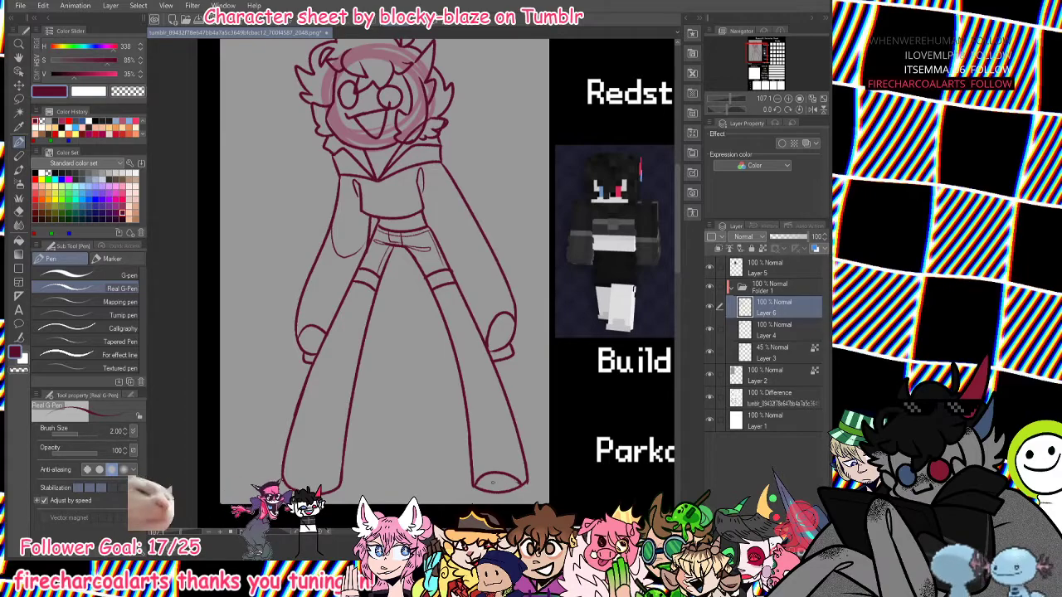
key(ctrl+z)
key(ctrl+z)
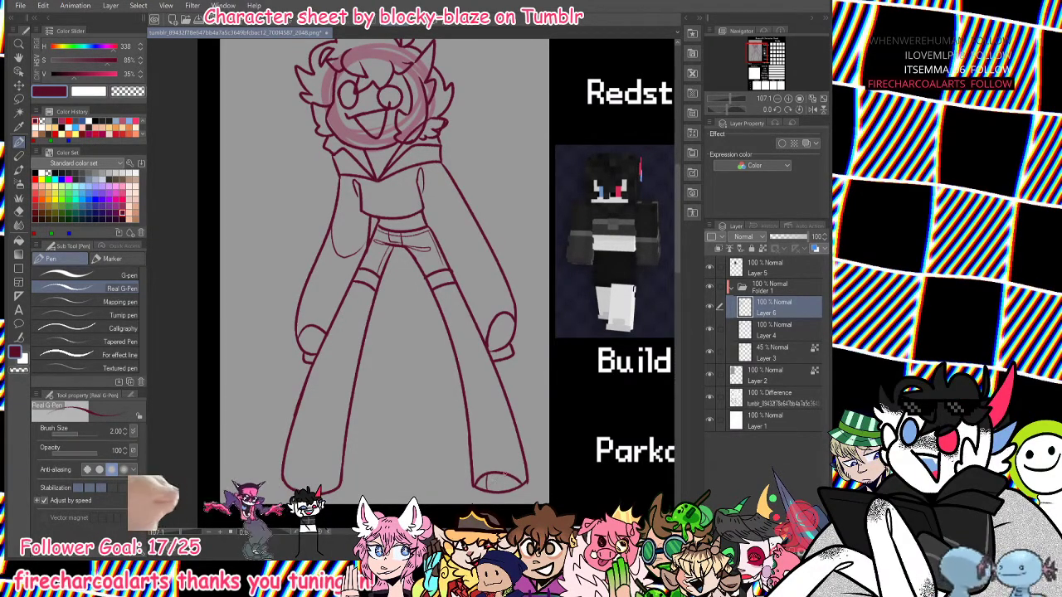
drag(509, 485, 534, 476)
key(ctrl+z)
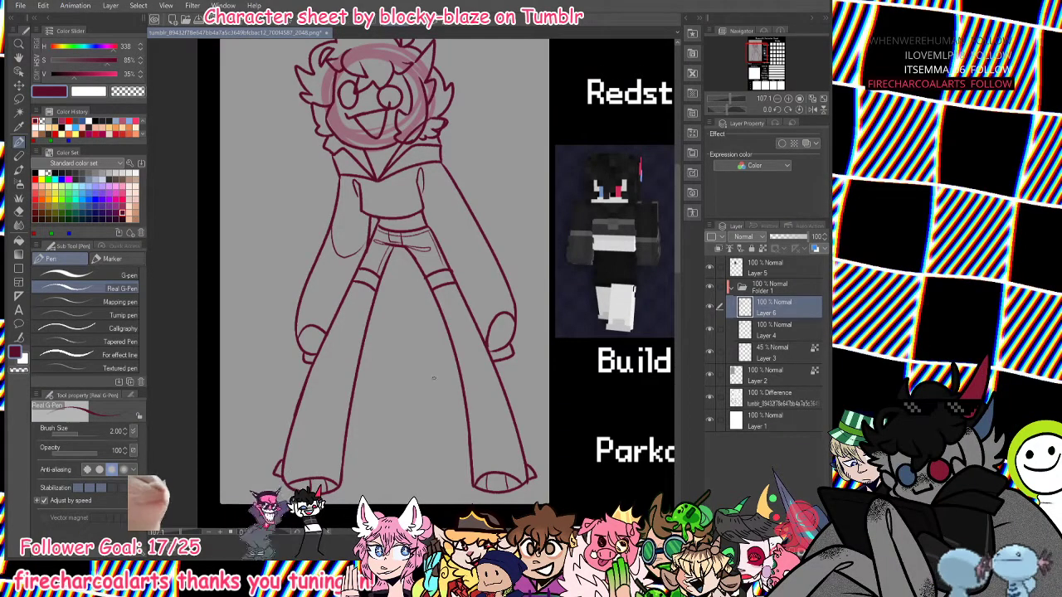
click(129, 92)
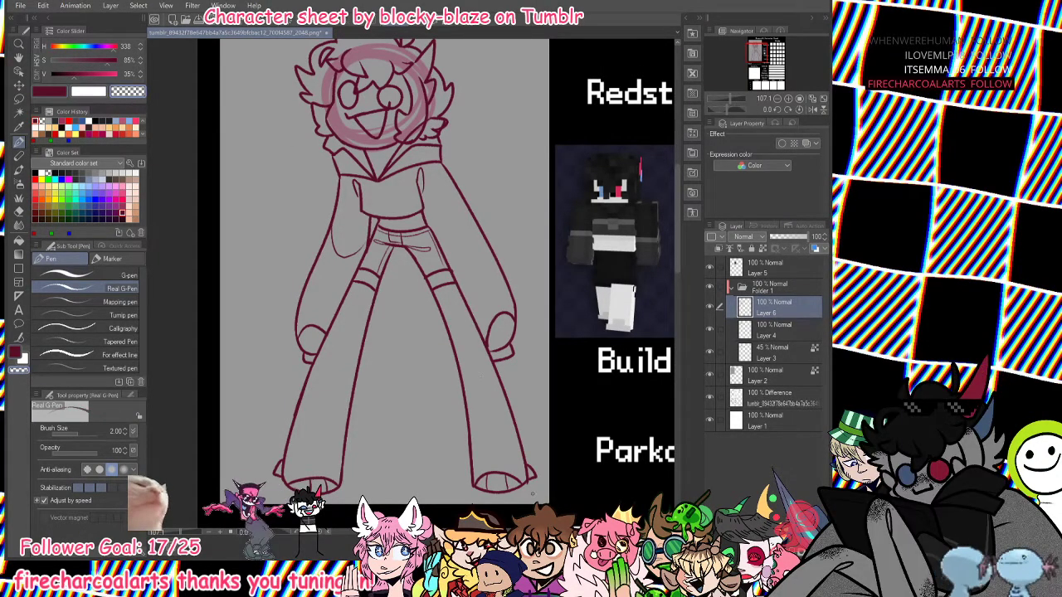
drag(527, 482, 529, 480)
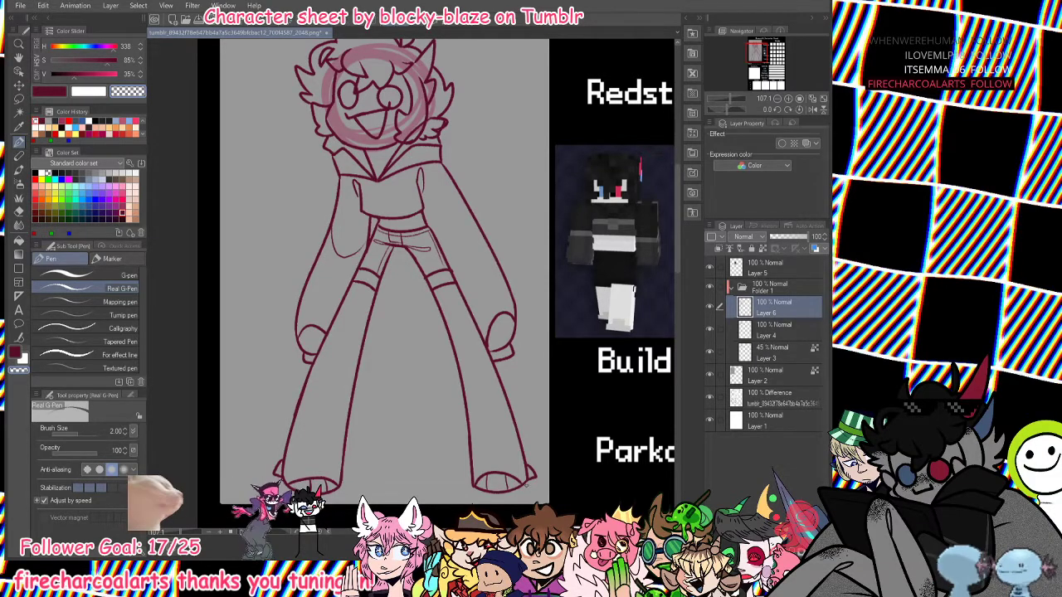
Erase the Layer 4 hair lines that overlap the right side of the hood with the Snap eraser.
drag(770, 50, 757, 48)
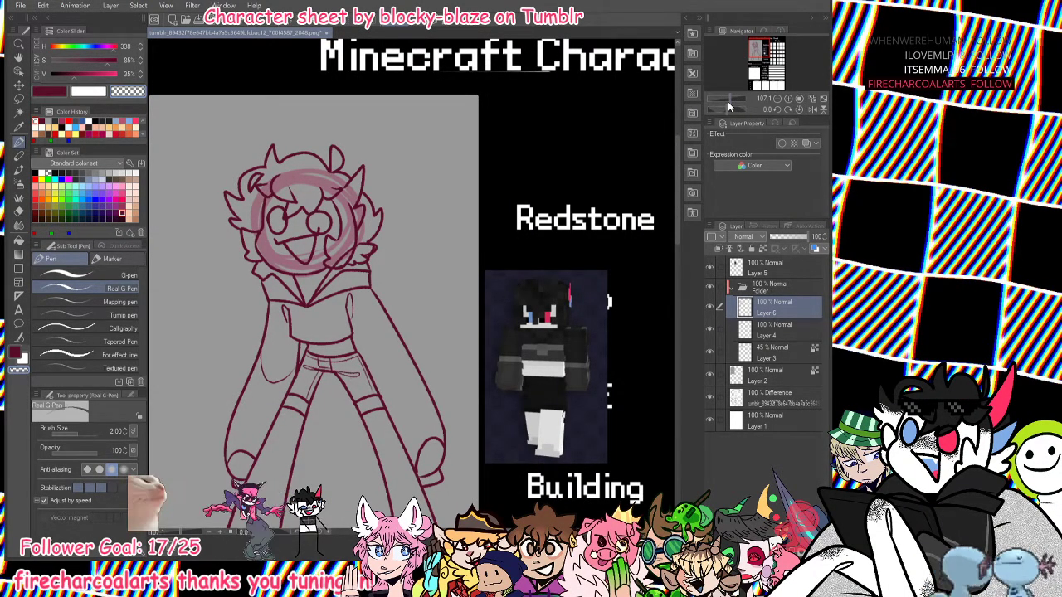
click(18, 211)
click(780, 330)
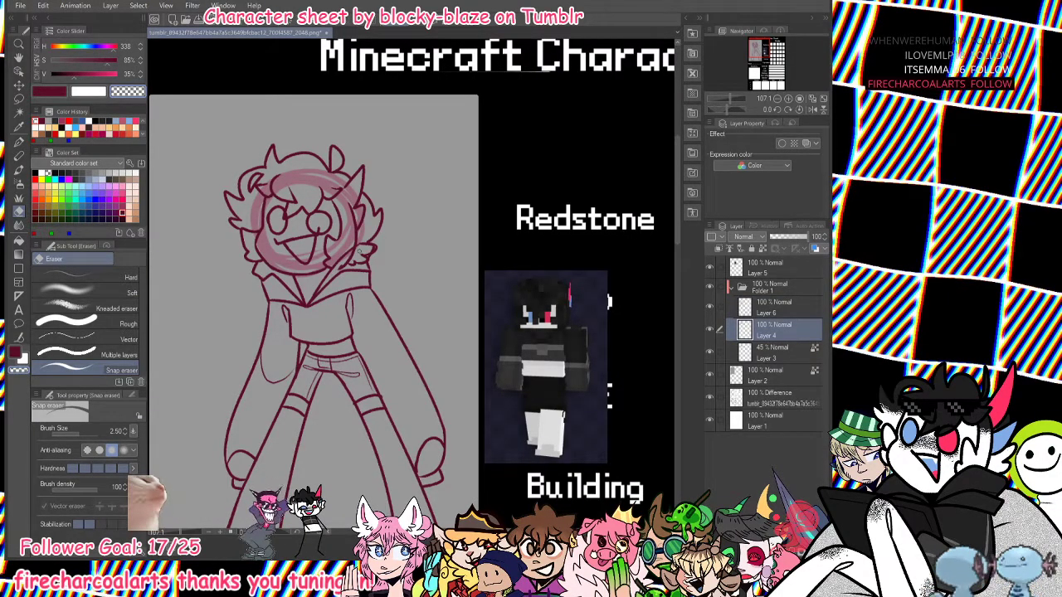
mouse_move(378, 242)
mouse_down()
mouse_move(340, 268)
mouse_move(355, 253)
mouse_up()
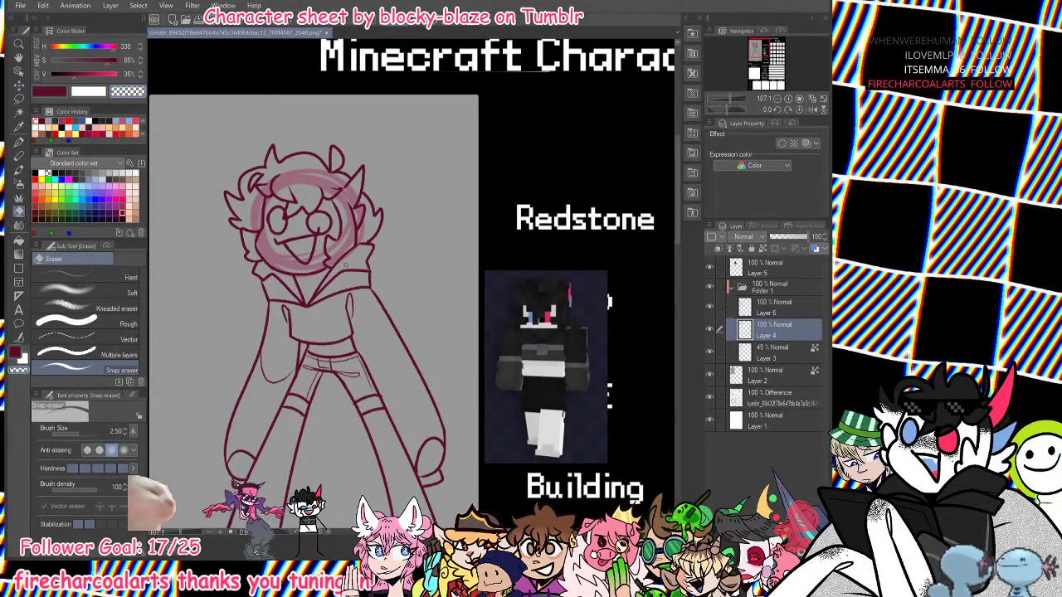
Draw the neck lines inside the hood opening on Layer 6 and fill the gaps beside the neck with dark maroon.
key(p)
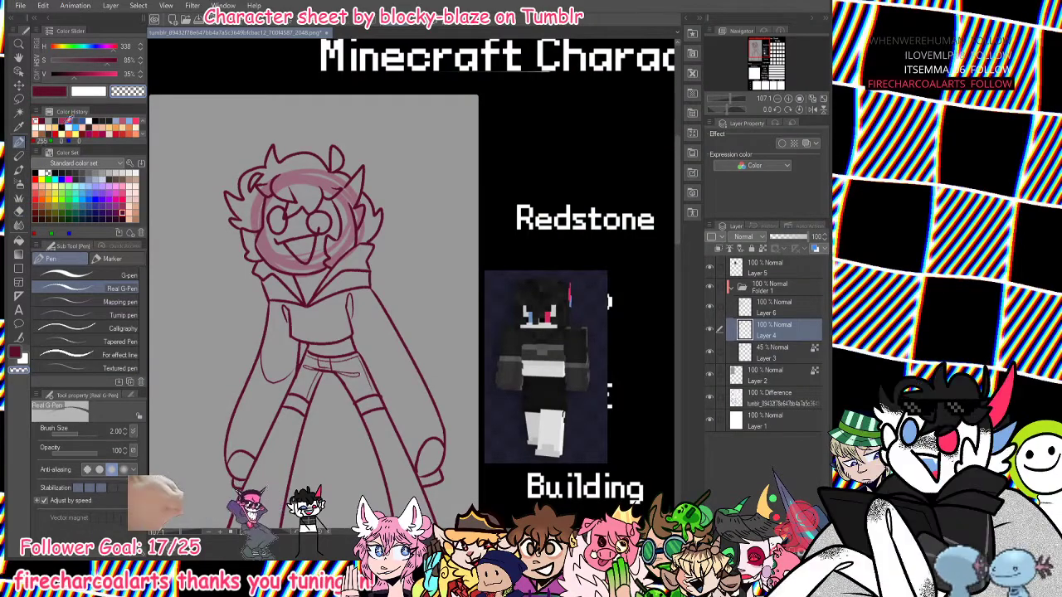
click(800, 311)
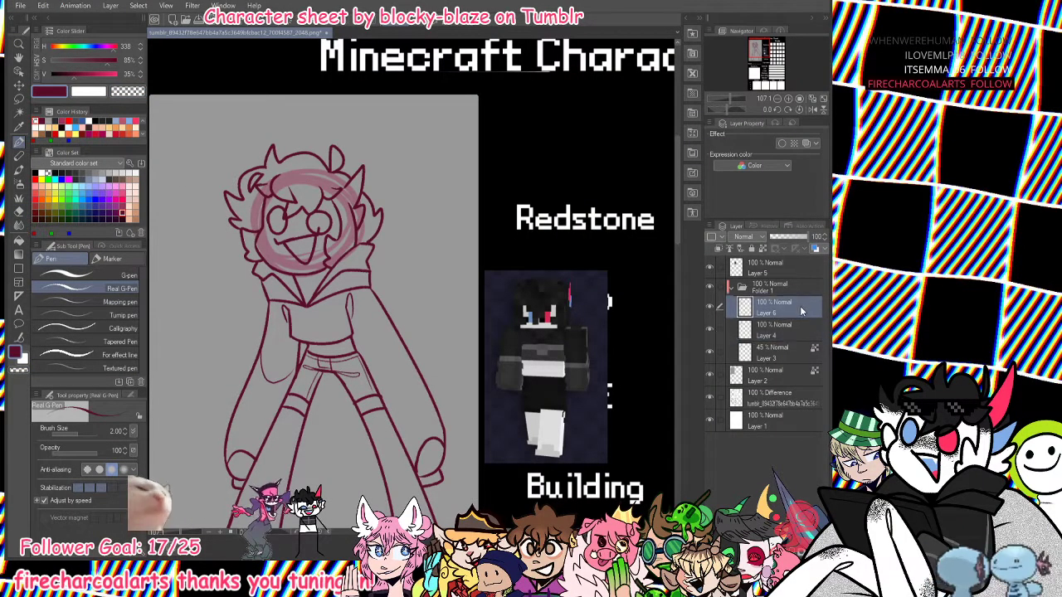
drag(355, 343, 434, 343)
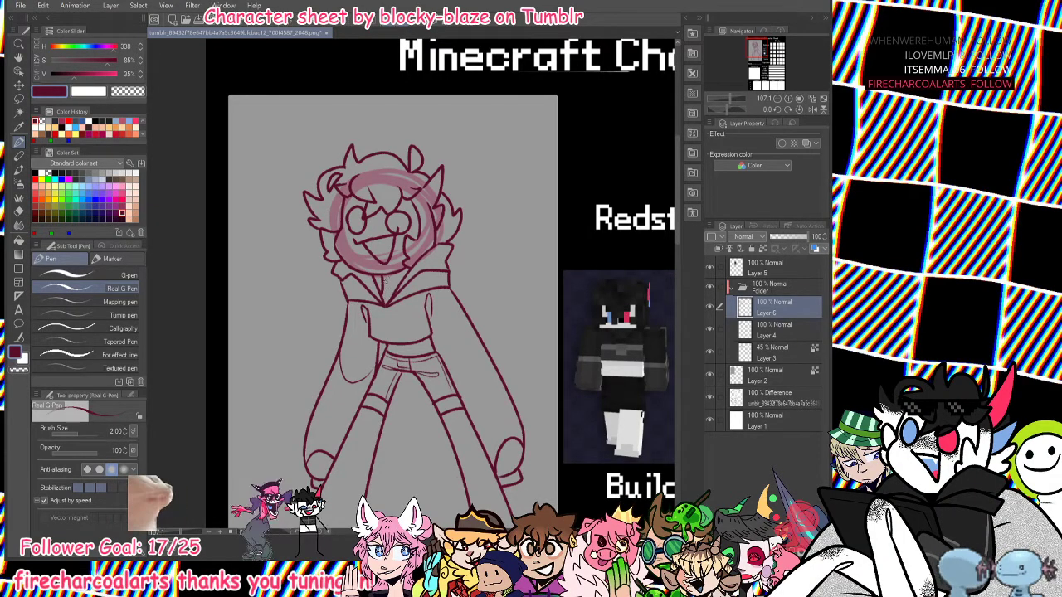
drag(390, 280, 404, 267)
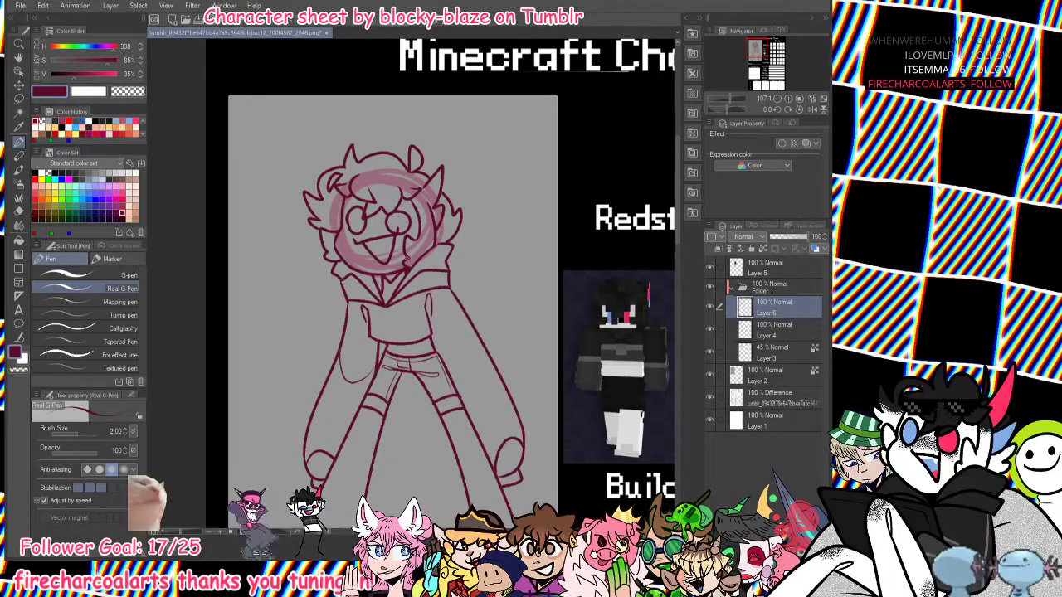
key(g)
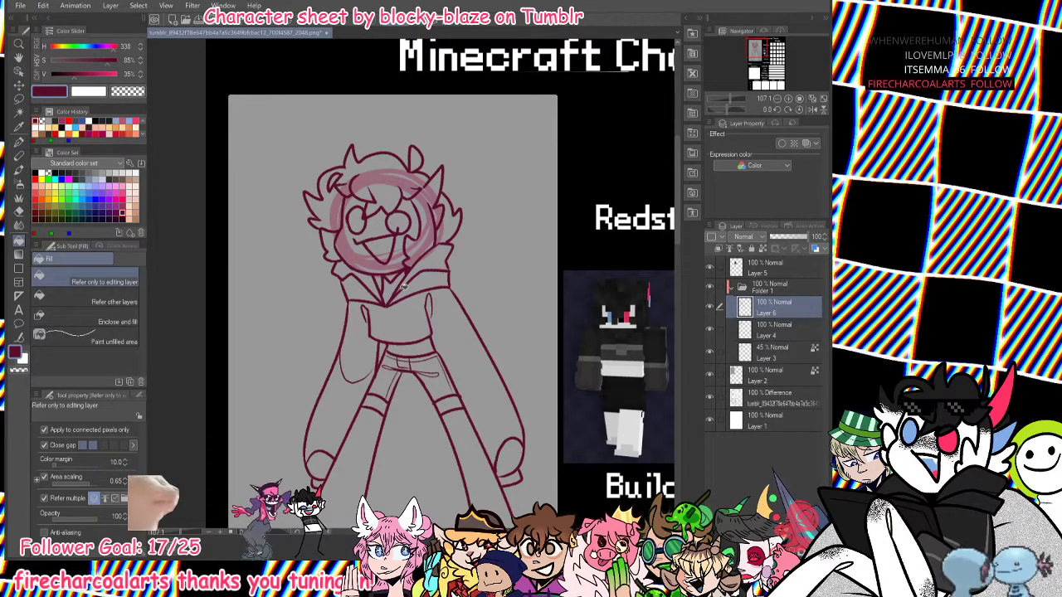
click(20, 141)
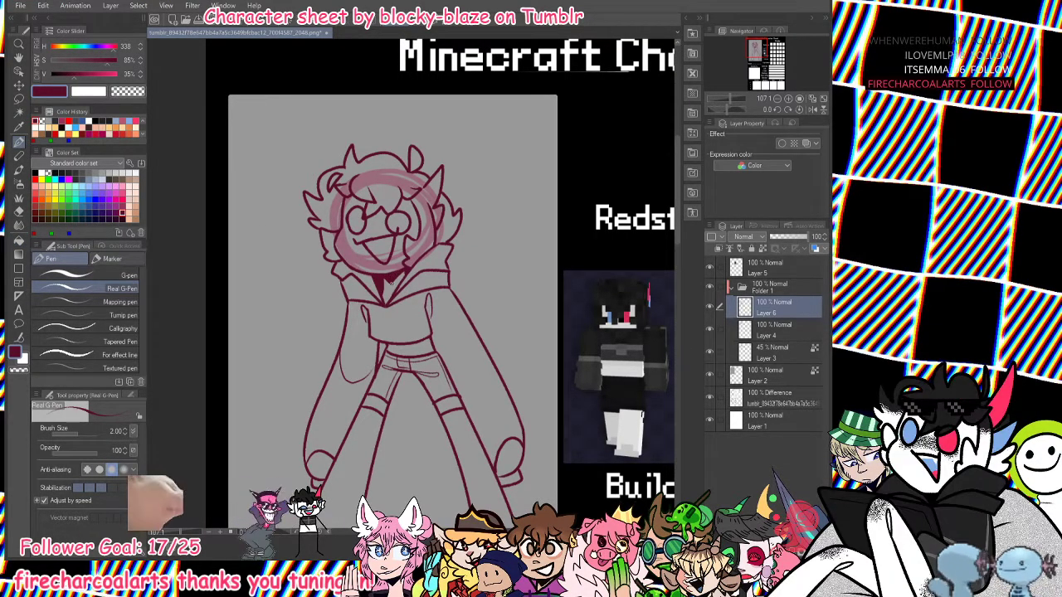
Bring the whole figure into view and hide the head guide on Layer 3.
drag(730, 99, 728, 98)
drag(755, 60, 757, 49)
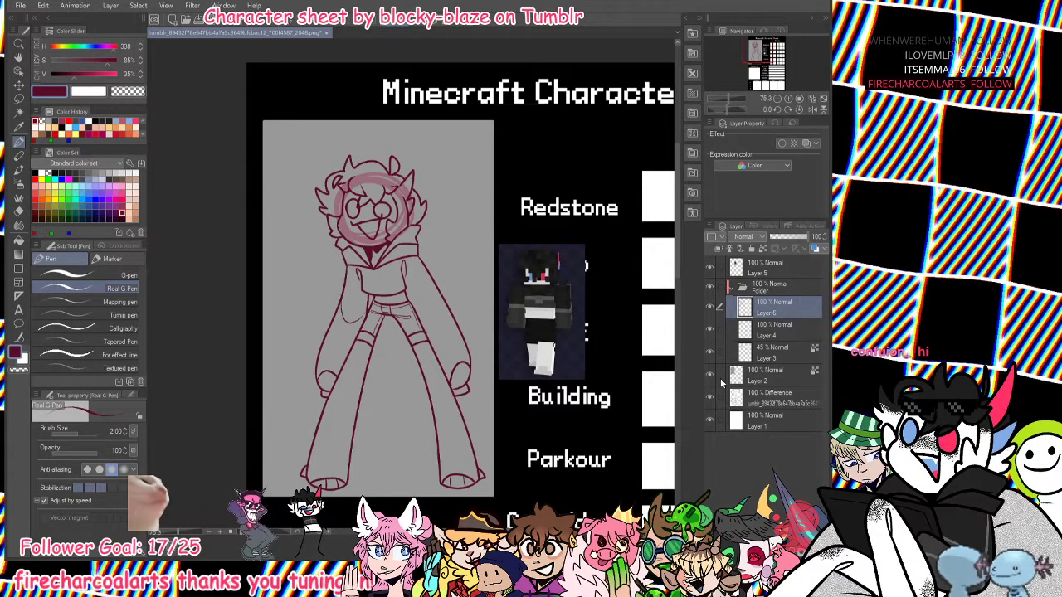
click(710, 351)
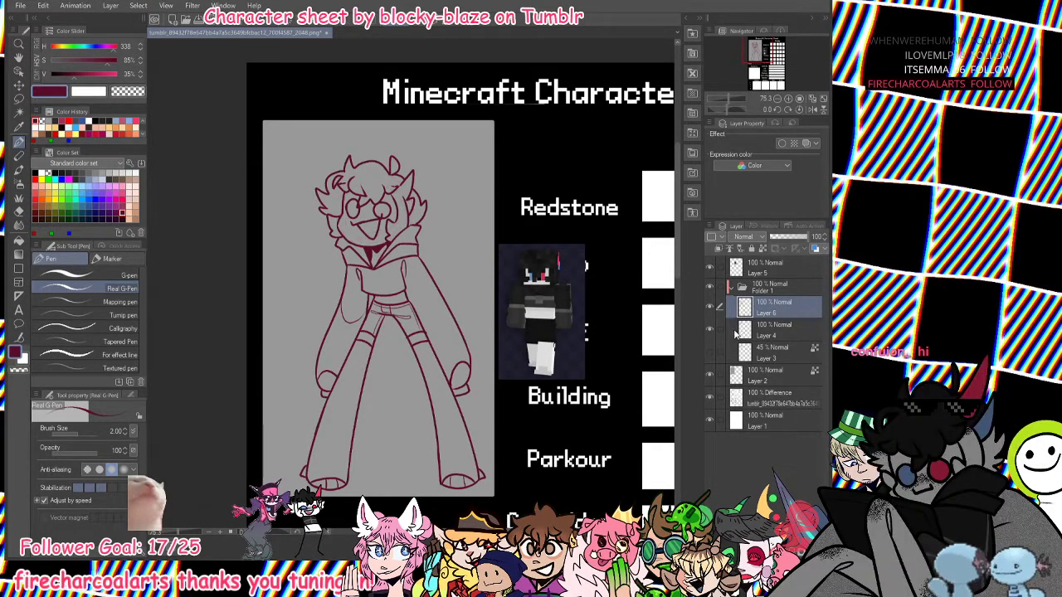
Move the Layer 6 and Layer 4 line art together slightly toward the left edge of the portrait box.
click(720, 330)
key(k)
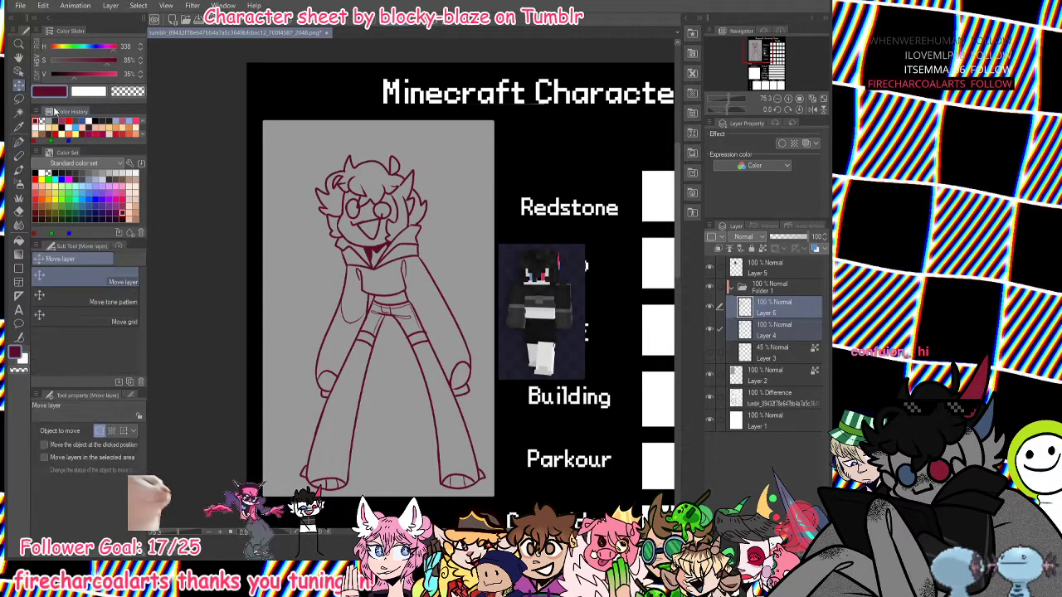
drag(542, 450, 526, 448)
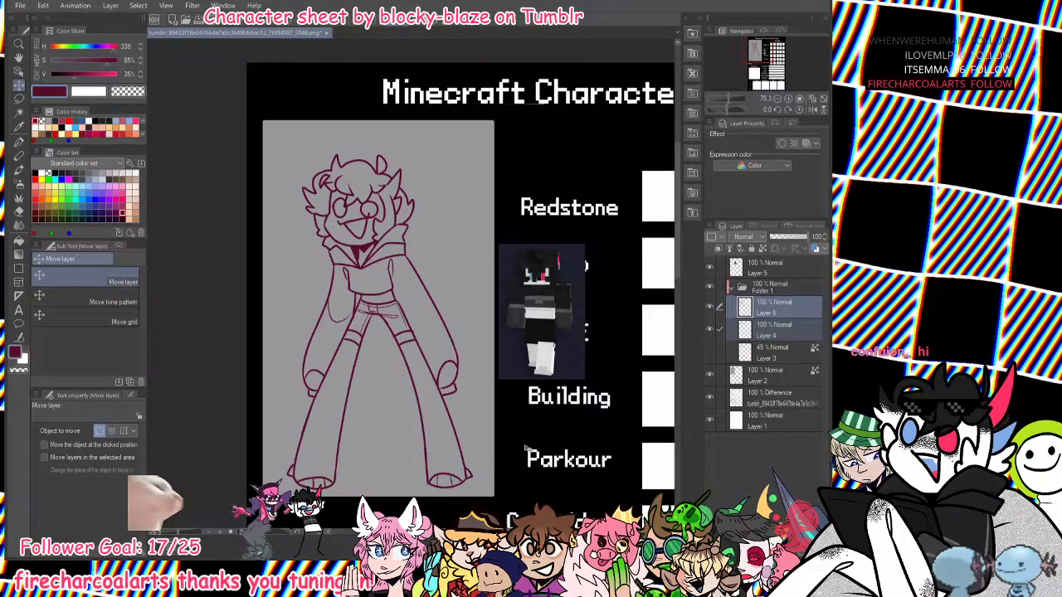
Recolour the line art on Layers 6 and 4 black with the Fill-in mono pen, with transparent pixels locked.
click(37, 173)
click(18, 141)
click(112, 259)
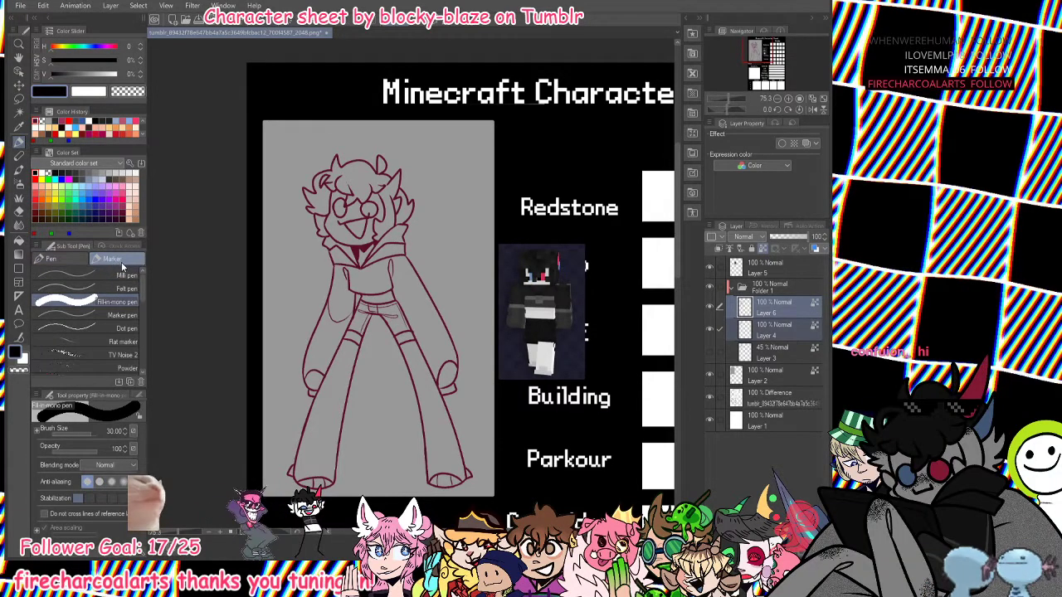
mouse_move(319, 255)
mouse_down()
mouse_move(492, 199)
mouse_move(484, 319)
mouse_move(407, 445)
mouse_move(544, 454)
mouse_move(379, 451)
mouse_up()
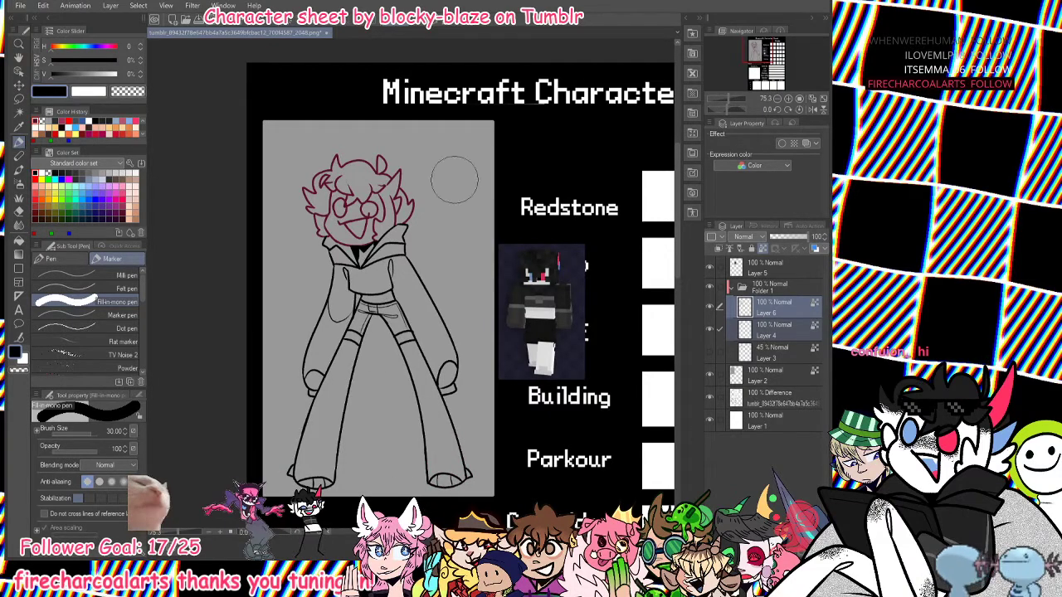
click(786, 334)
mouse_move(412, 234)
mouse_down()
mouse_move(365, 212)
mouse_move(339, 155)
mouse_up()
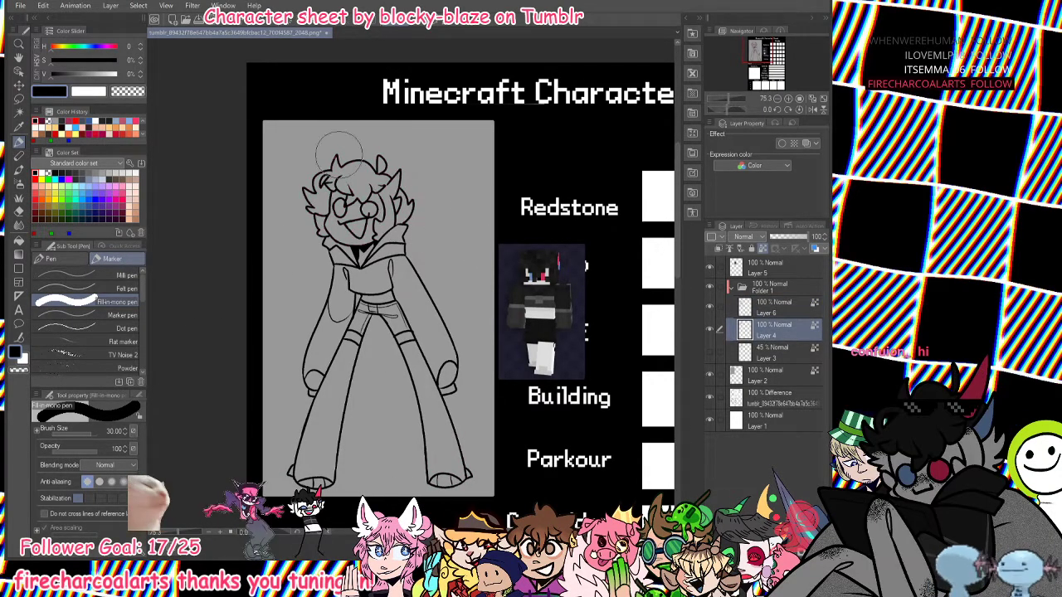
Unlock the transparent pixels of Layers 4 and 6 and place Layer 4 above Layer 6.
click(768, 357)
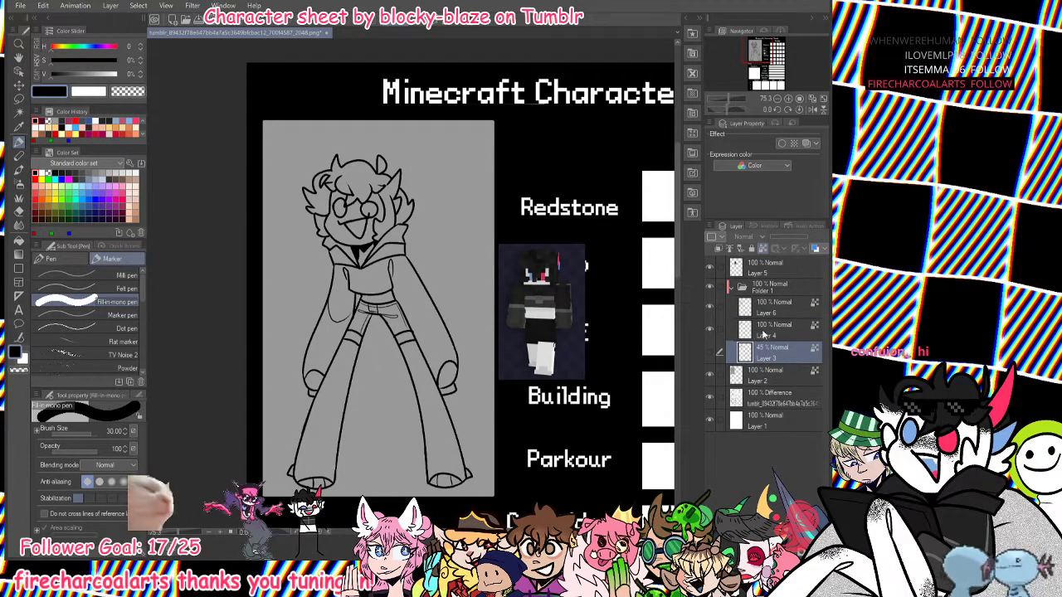
click(763, 334)
ctrl+click(771, 309)
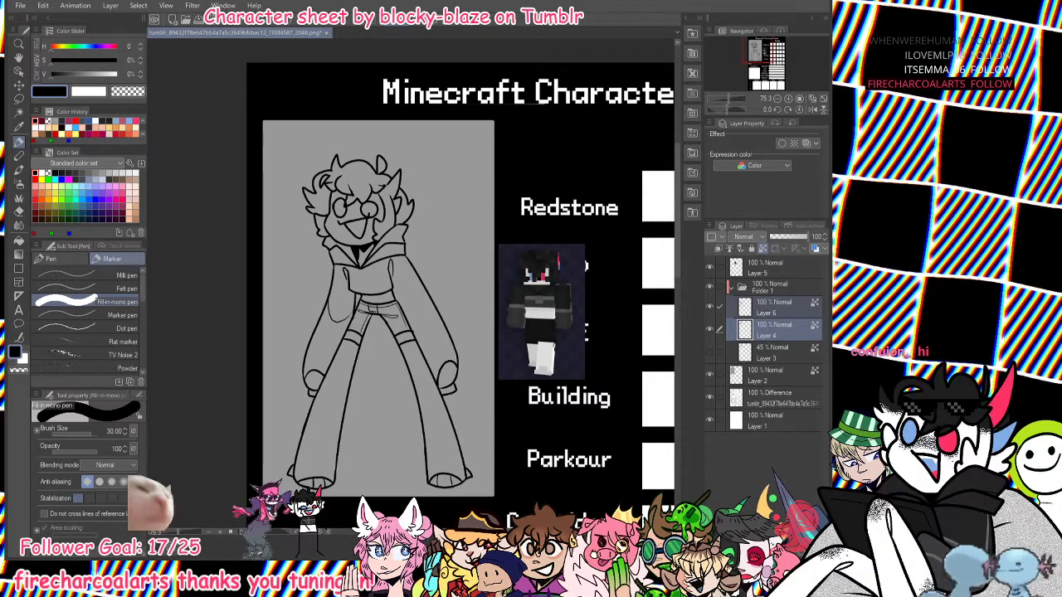
key(shift+alt+e)
click(789, 333)
click(740, 531)
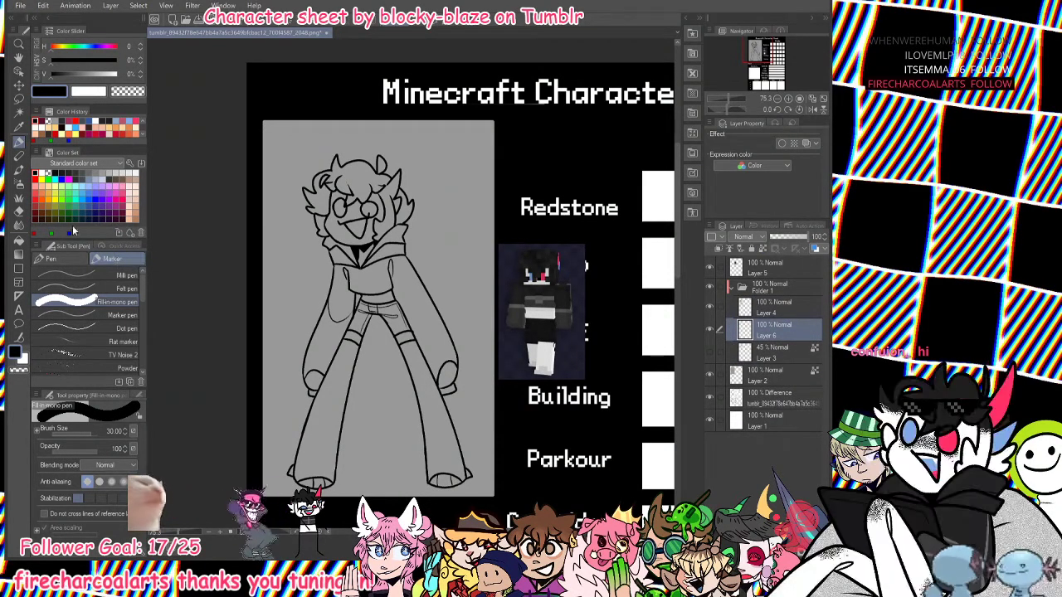
Draw short texture strokes across the hair on Layer 4 with the black Real G-Pen.
click(19, 241)
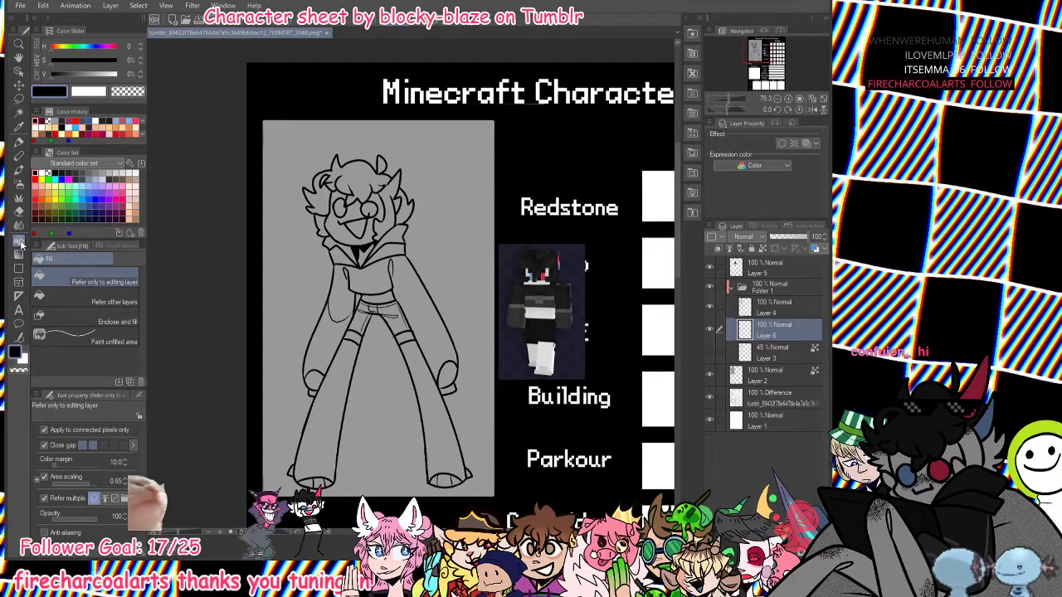
click(762, 312)
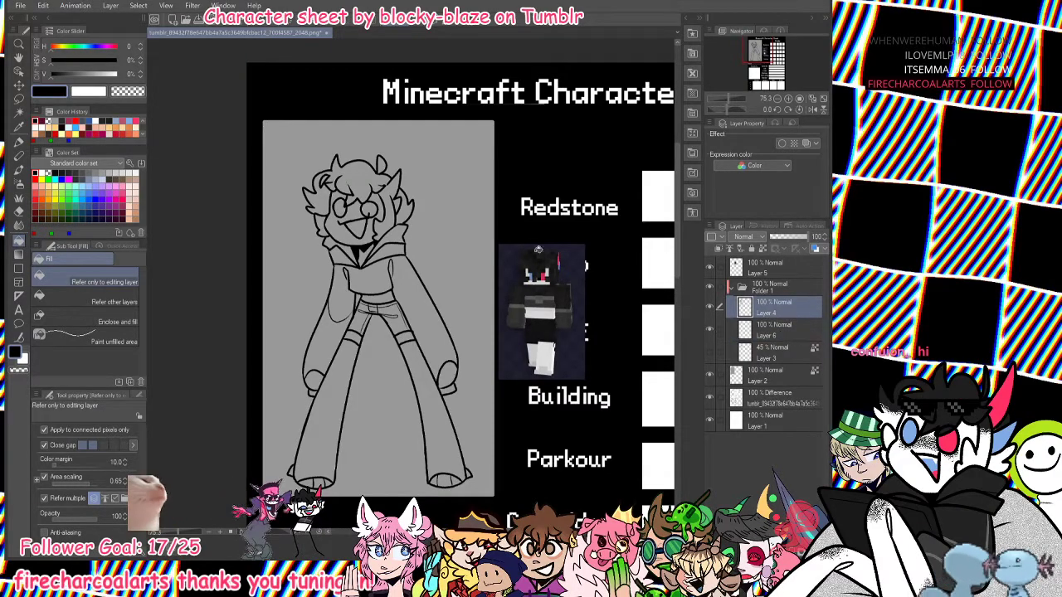
click(18, 141)
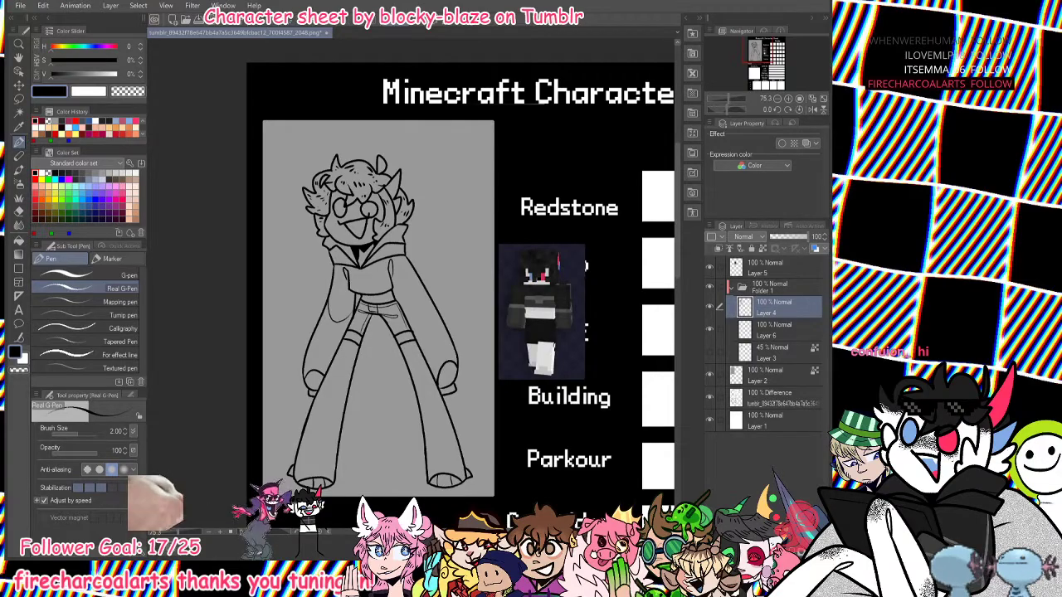
Add a new layer above Layer 4 and draw two small nostril marks between the eyes.
key(ctrl+shift+n)
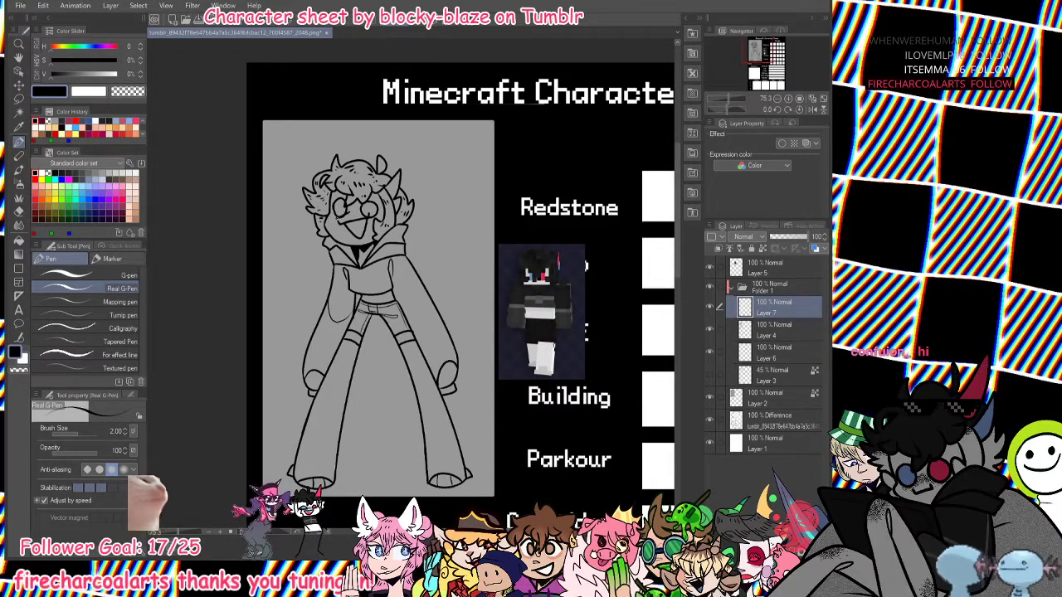
drag(729, 98, 734, 98)
drag(753, 48, 750, 46)
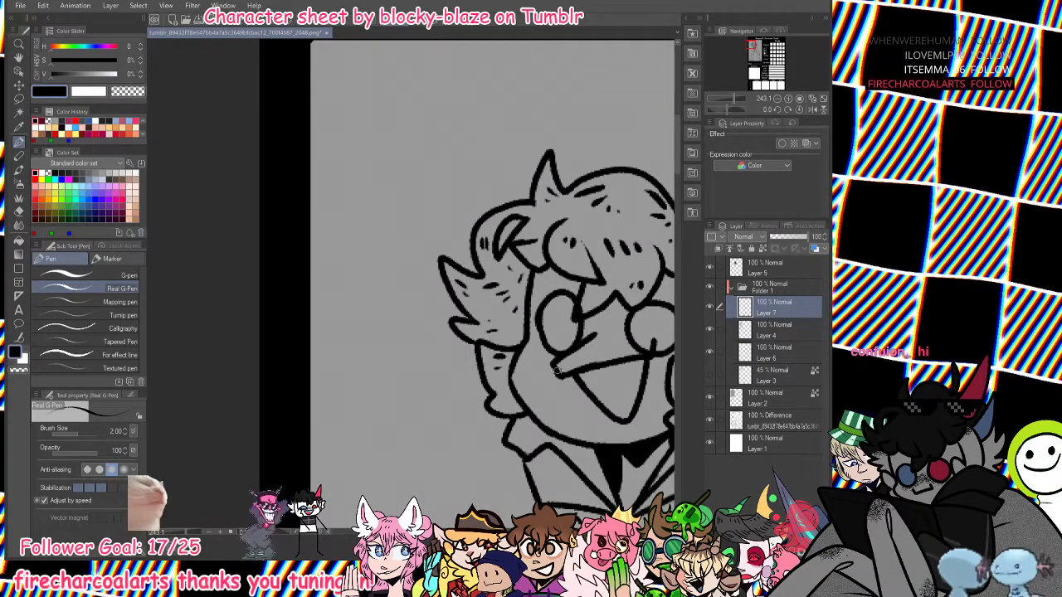
drag(754, 47, 757, 51)
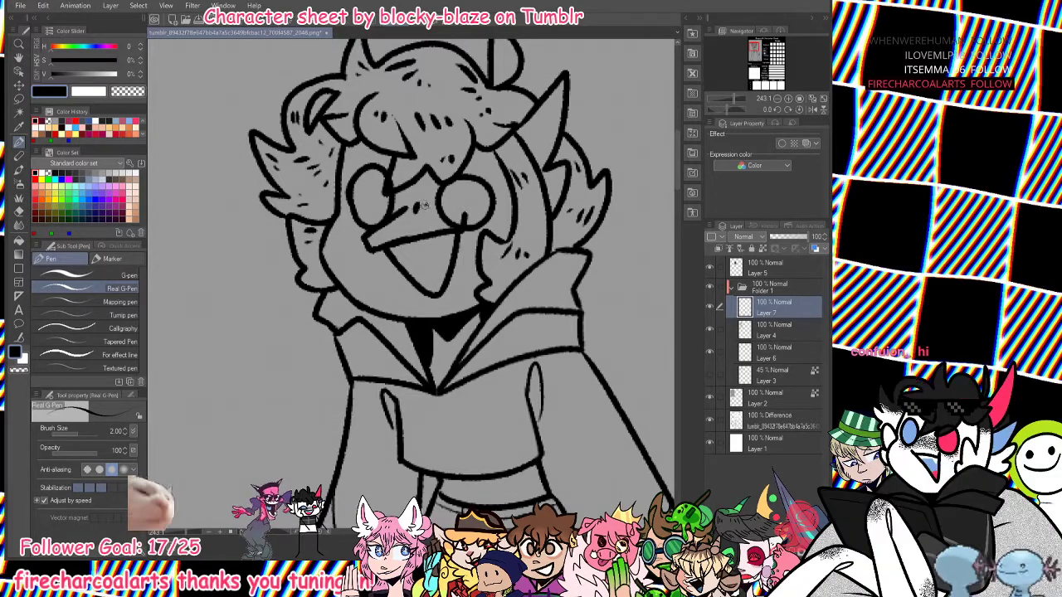
drag(734, 99, 729, 99)
drag(758, 63, 754, 52)
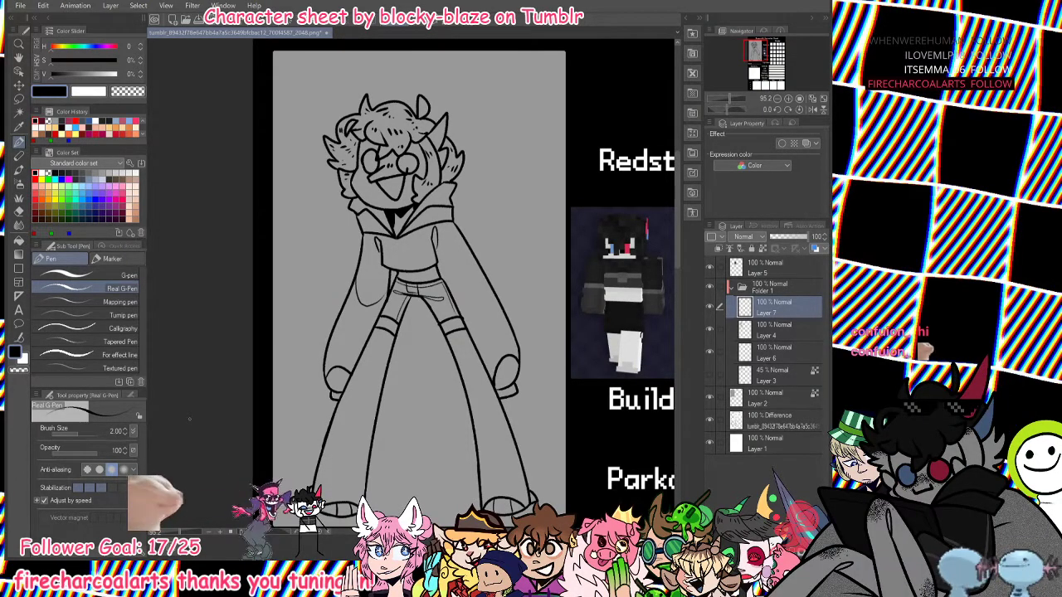
Add a new layer above Layer 3 and fill the horn and the right-hand eye with red sampled from the skin reference.
click(764, 375)
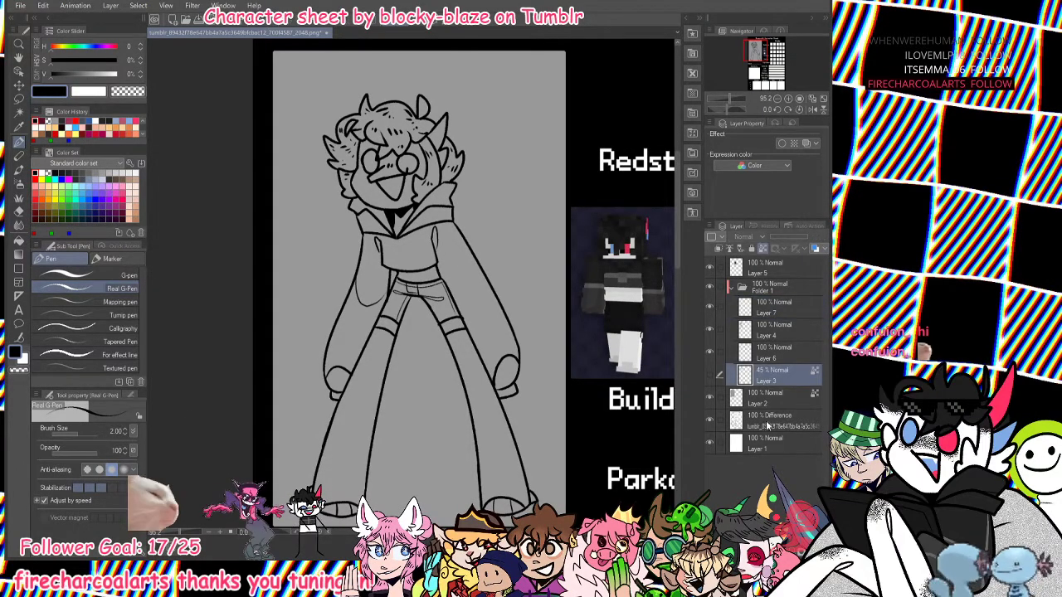
key(ctrl+shift+n)
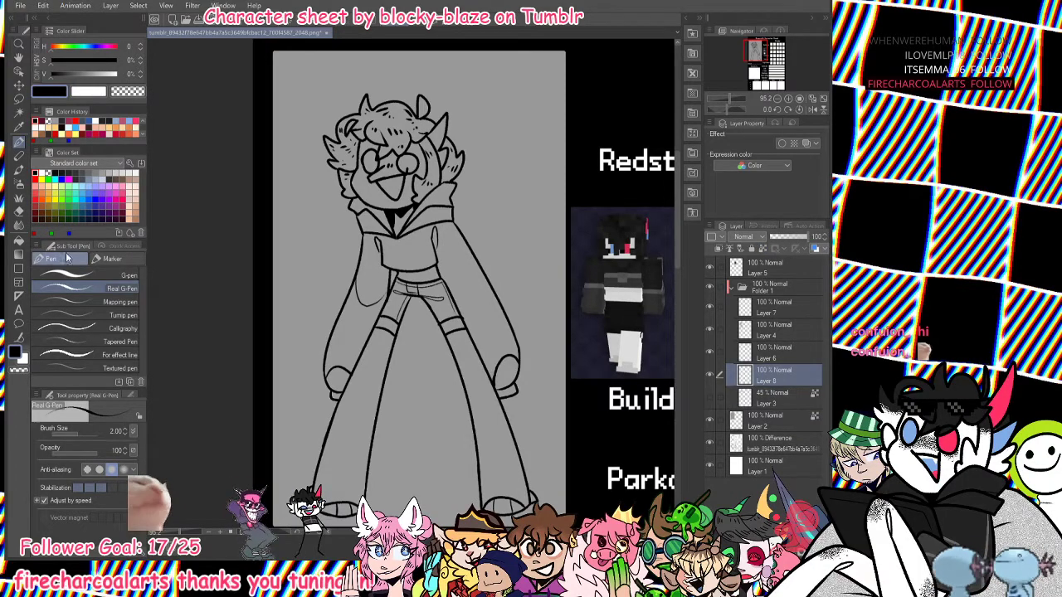
click(19, 240)
alt+click(644, 224)
click(440, 131)
click(412, 164)
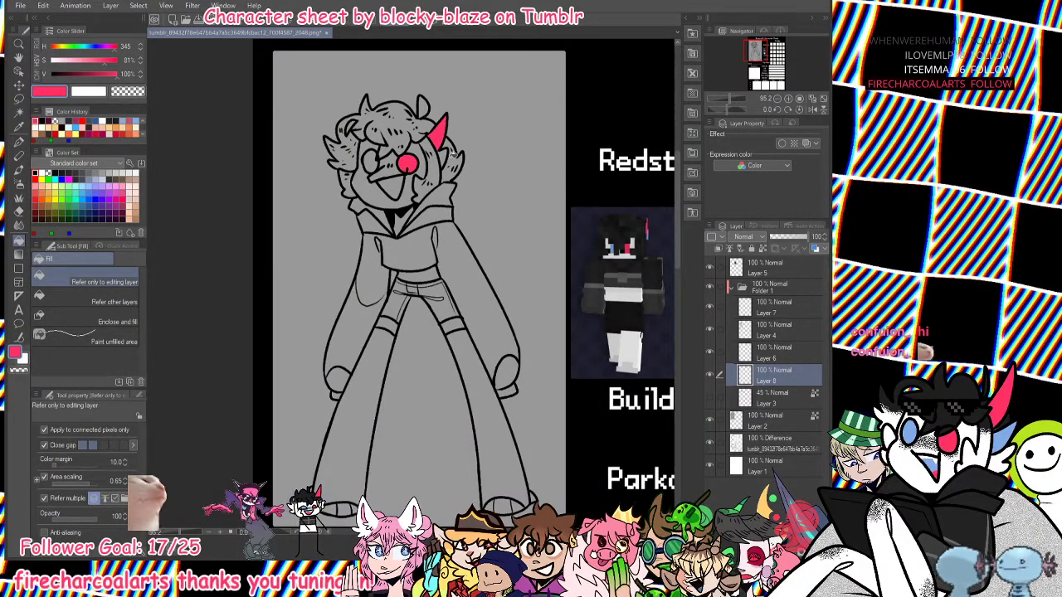
Fill the left-hand eye, the ear and the mouth with light blue from the colour history.
click(134, 122)
click(370, 161)
click(444, 157)
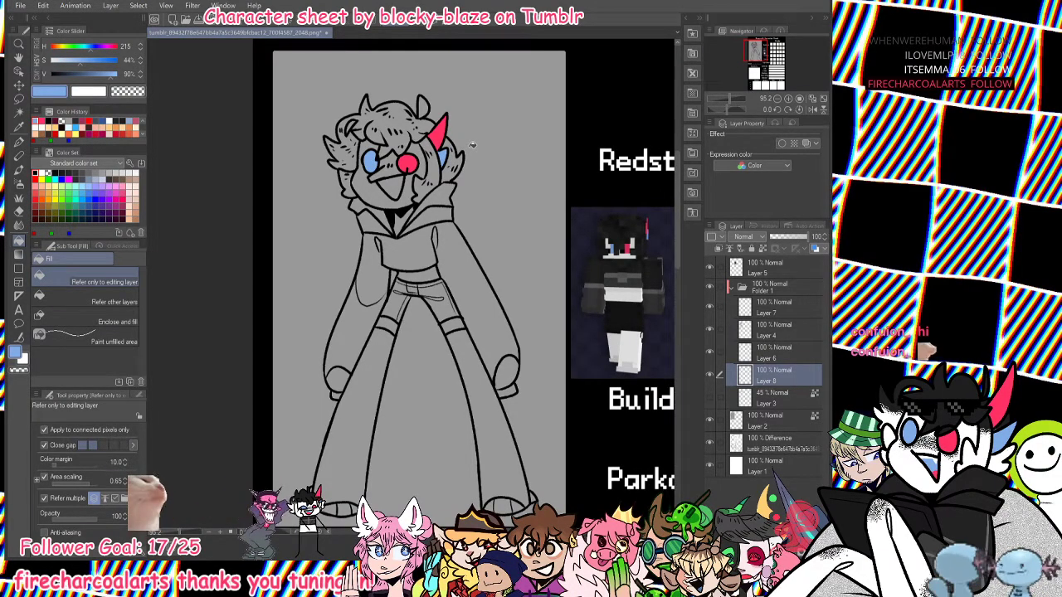
Lock the transparent pixels of Layer 8 and paint a red tongue at the lower tip of the mouth with the Real G-Pen.
click(18, 142)
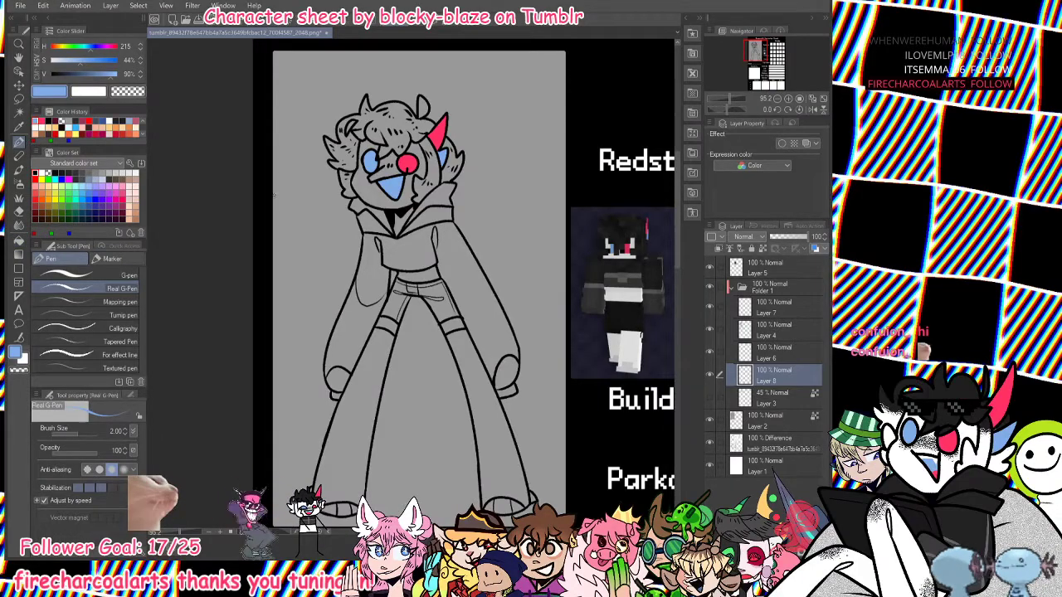
drag(728, 99, 732, 99)
drag(757, 50, 754, 46)
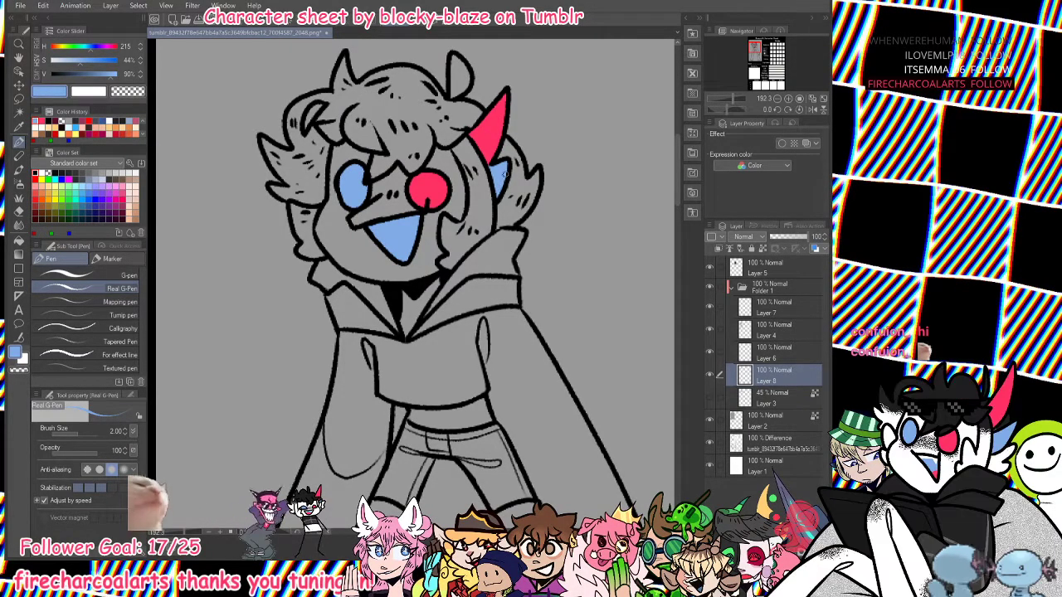
alt+click(503, 158)
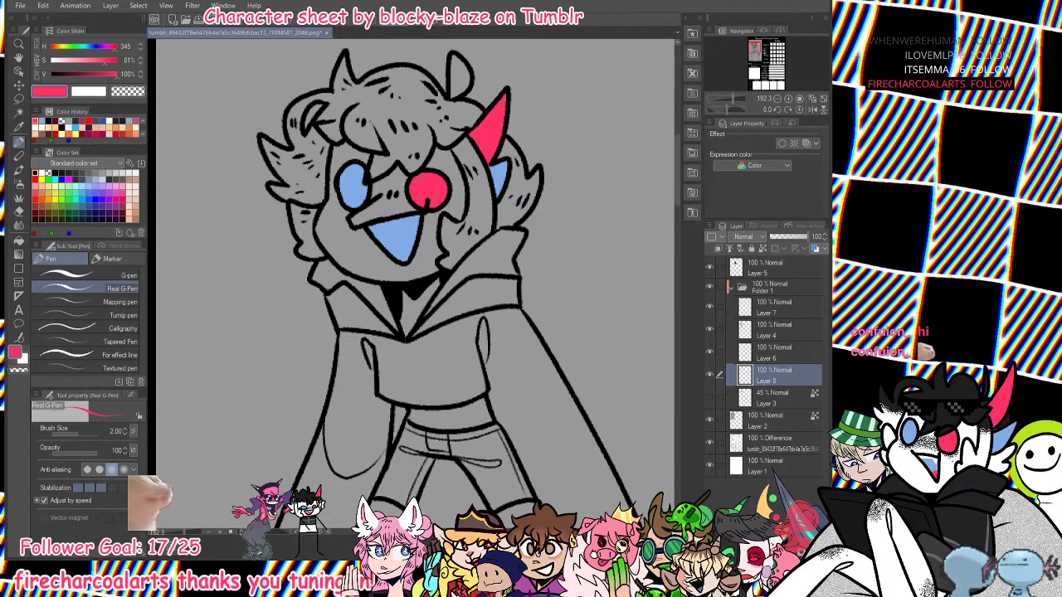
click(761, 248)
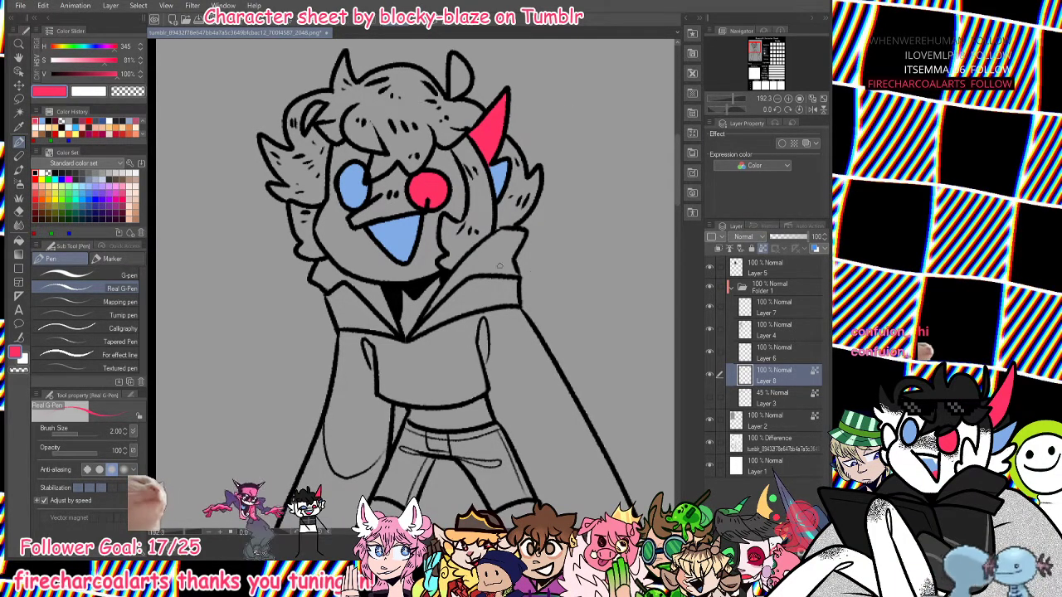
drag(401, 256, 410, 250)
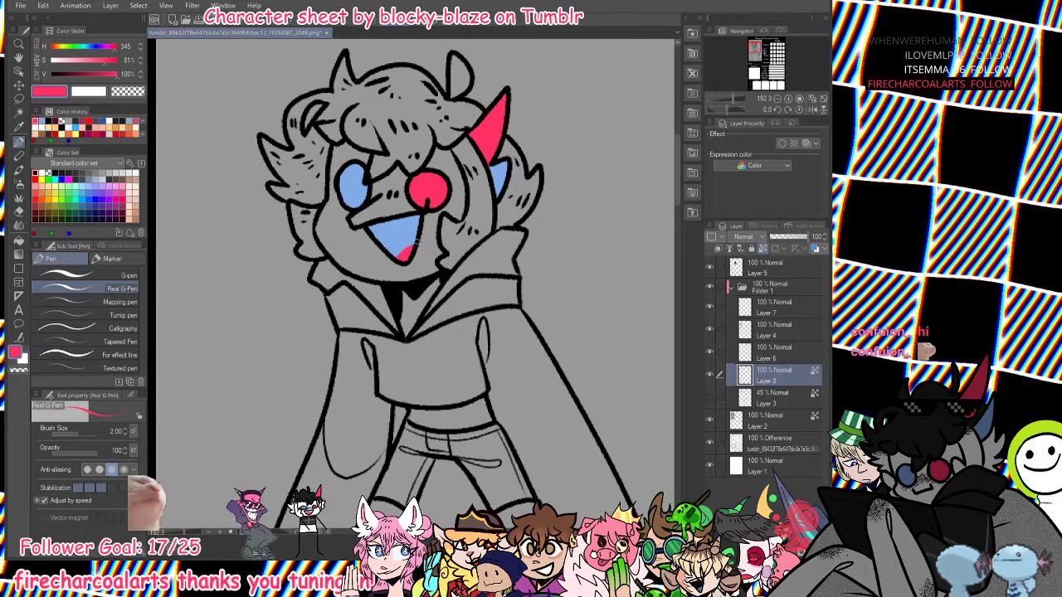
Paint white teeth along the upper edge of the mouth and undo a misplaced stroke.
click(48, 174)
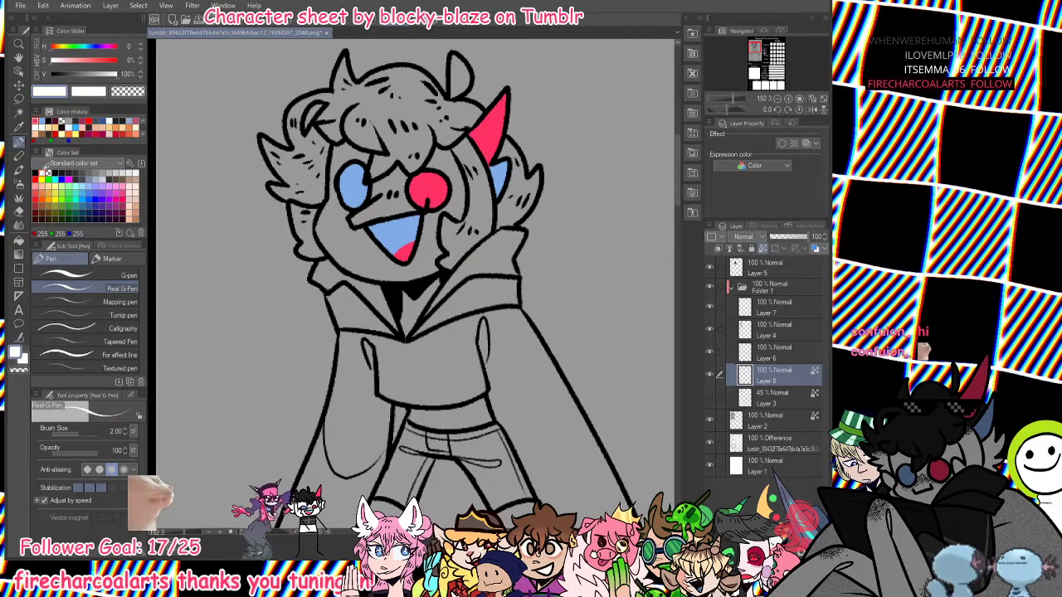
drag(411, 219, 418, 214)
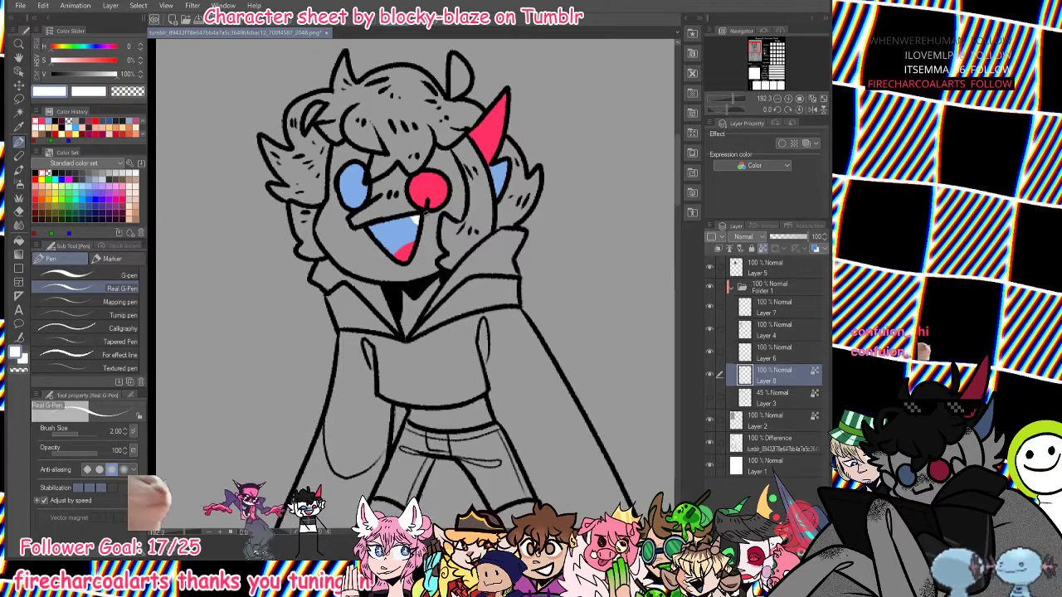
mouse_move(373, 223)
mouse_down()
mouse_move(384, 236)
mouse_move(389, 218)
mouse_move(414, 219)
mouse_up()
key(ctrl+z)
drag(732, 98, 728, 98)
drag(758, 63, 753, 48)
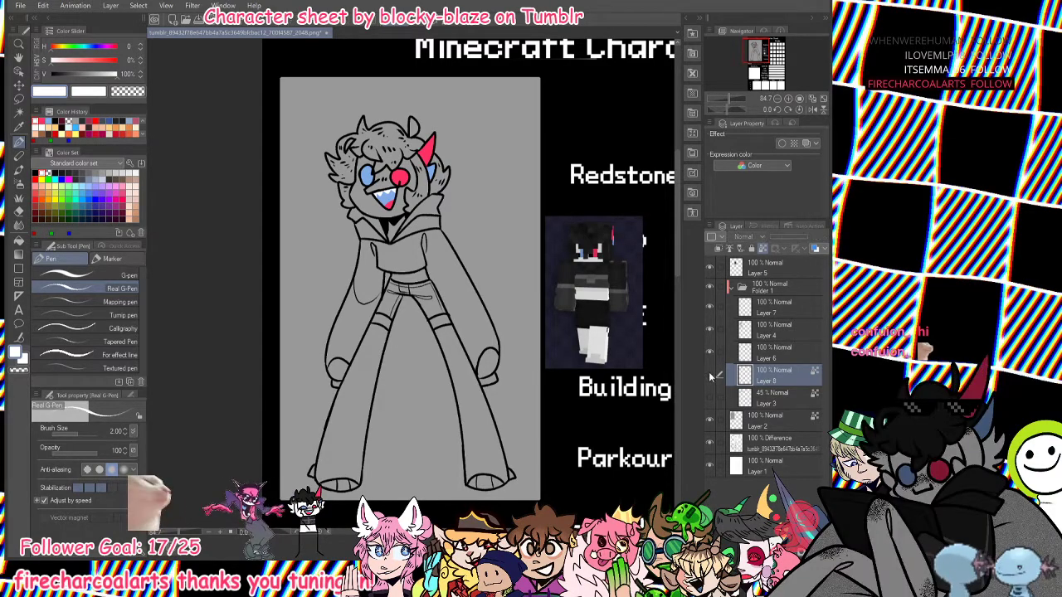
Add a new layer above Layer 3, fill the face, neck, midriff and lower legs white, and undo the fill spilling onto the background.
click(756, 399)
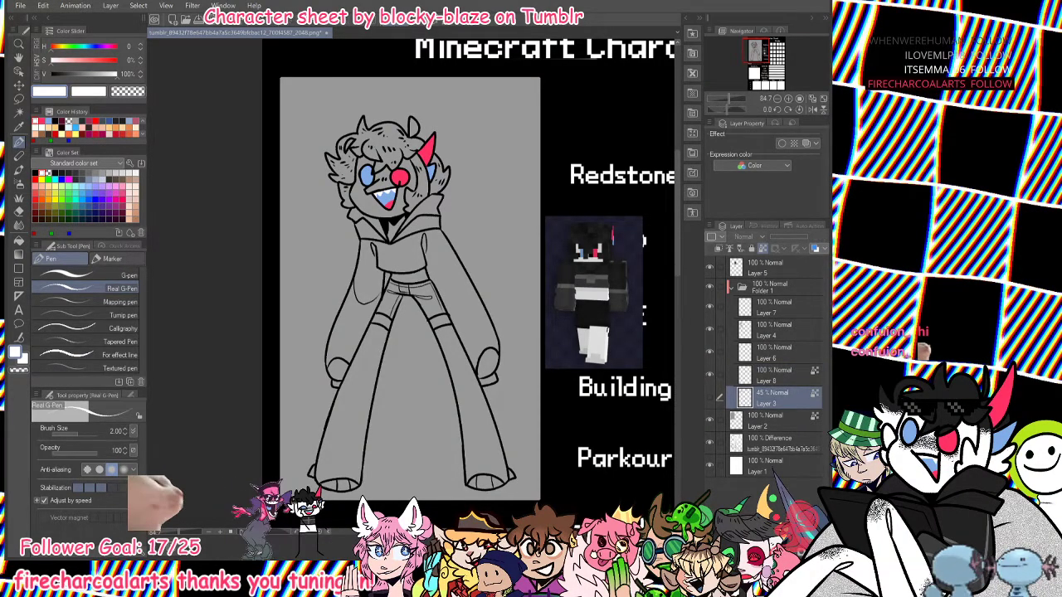
key(ctrl+shift+n)
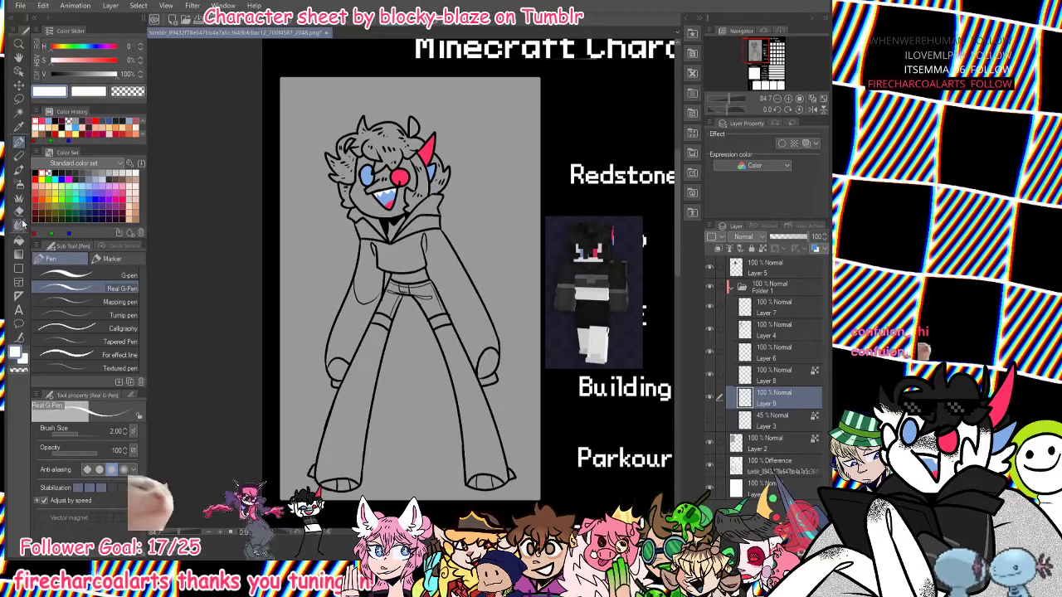
click(18, 240)
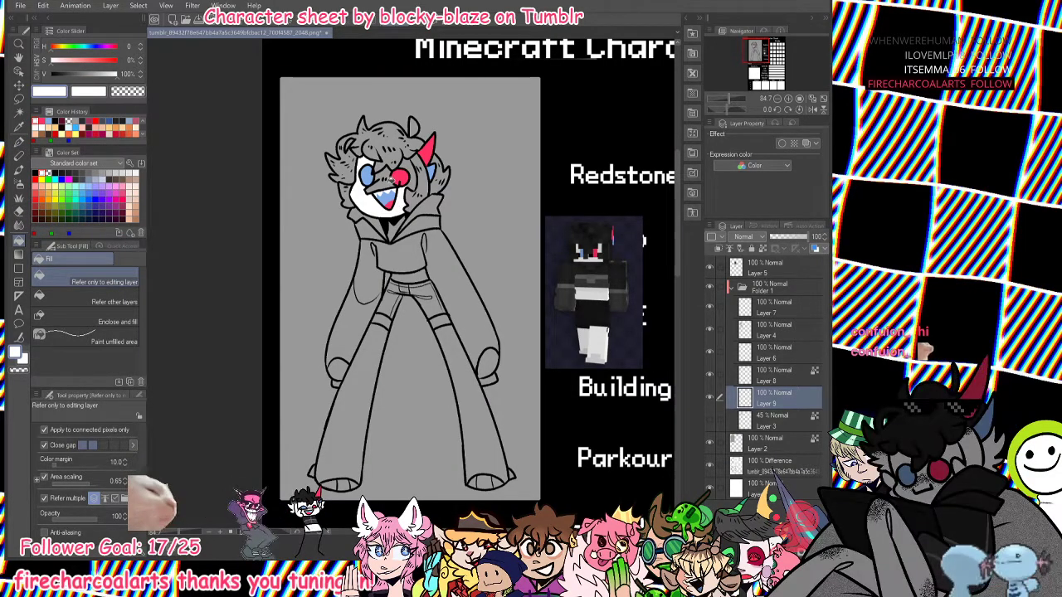
click(397, 228)
click(456, 341)
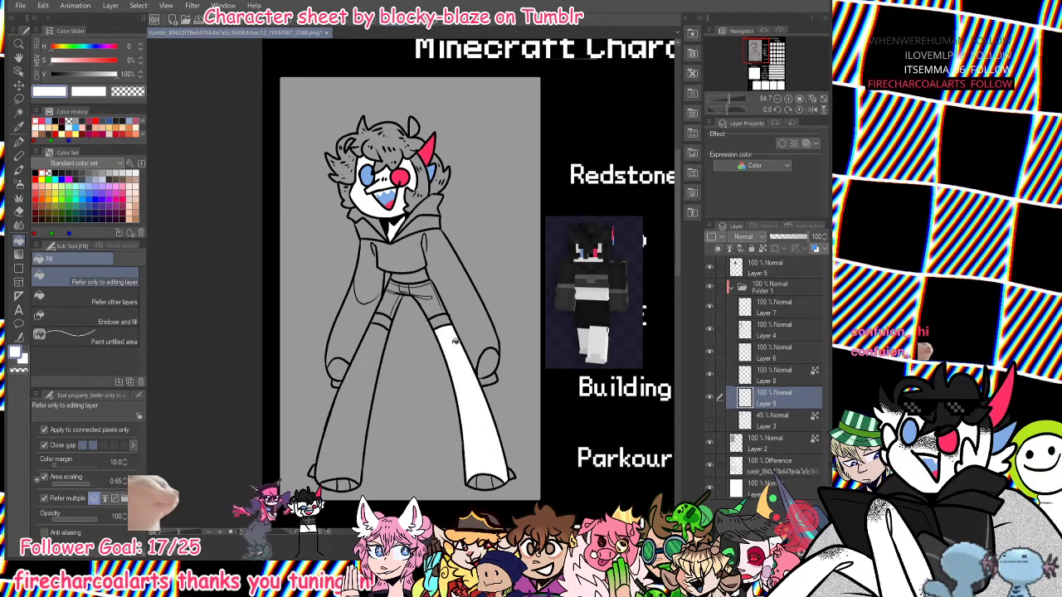
click(384, 337)
click(493, 493)
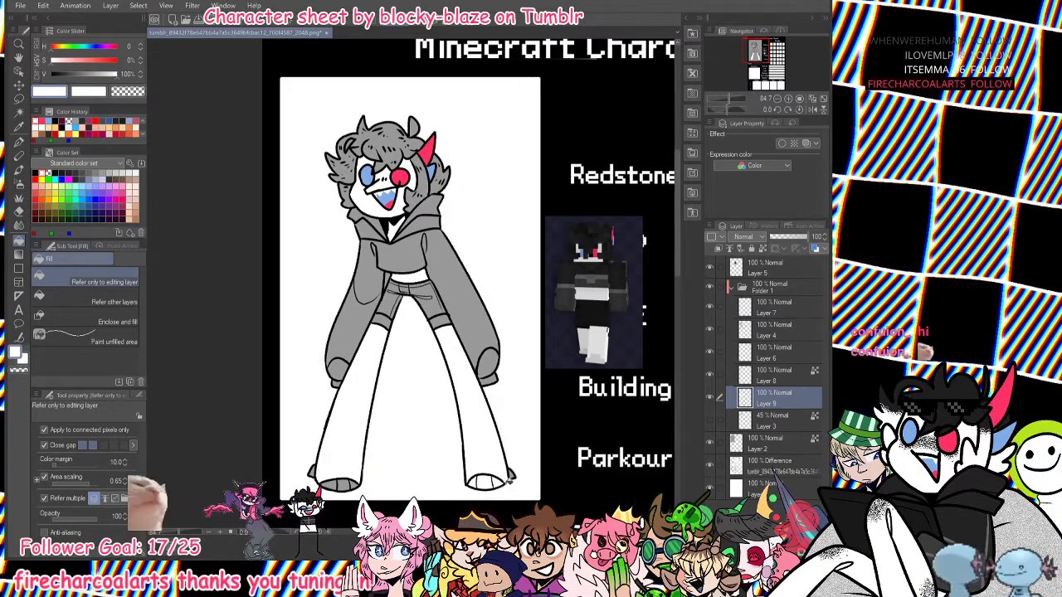
key(ctrl+z)
Fill the feet with light grey sampled from the skin reference and touch up the white and light grey areas with the Real G-Pen.
alt+click(584, 341)
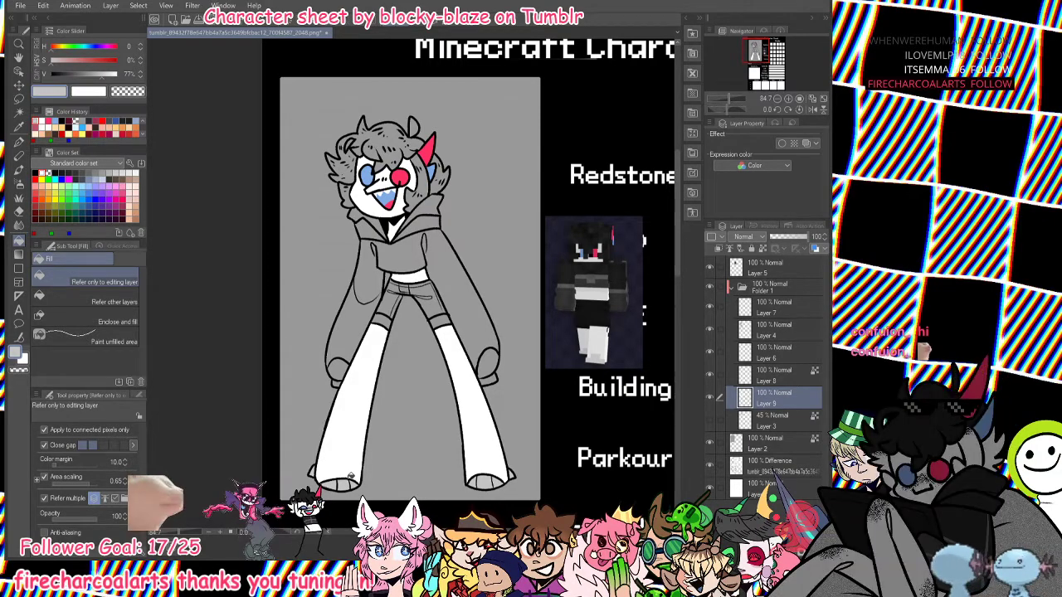
click(351, 476)
key(p)
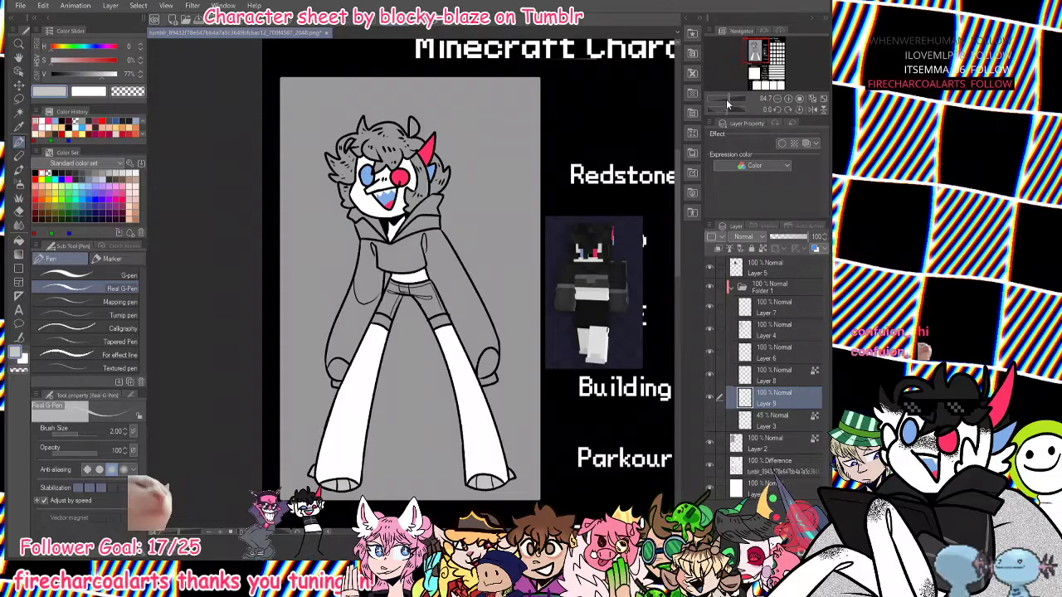
drag(725, 99, 732, 99)
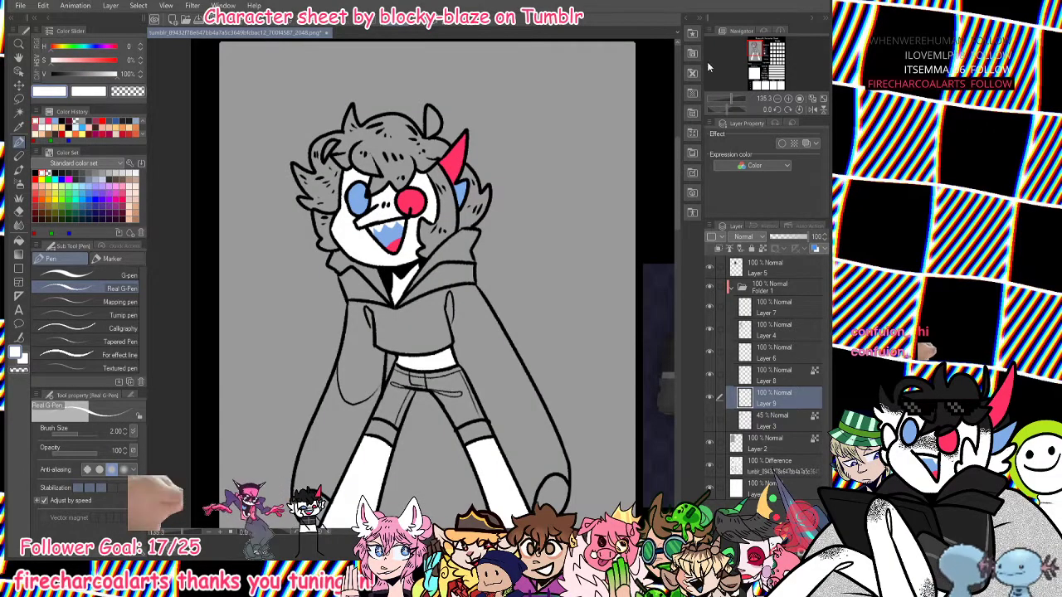
drag(731, 96, 740, 97)
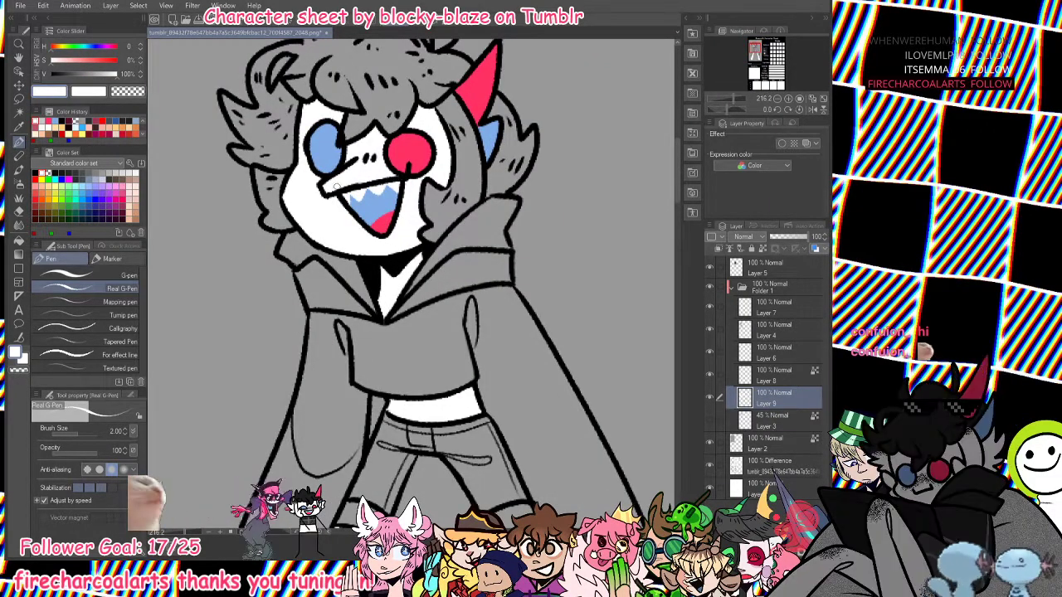
drag(755, 51, 754, 49)
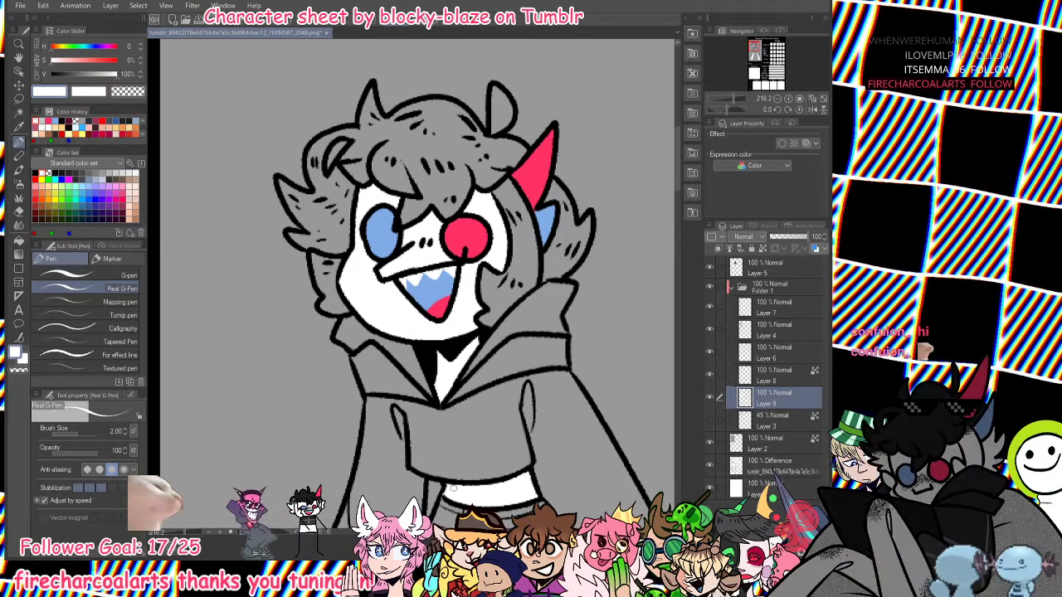
drag(756, 49, 756, 62)
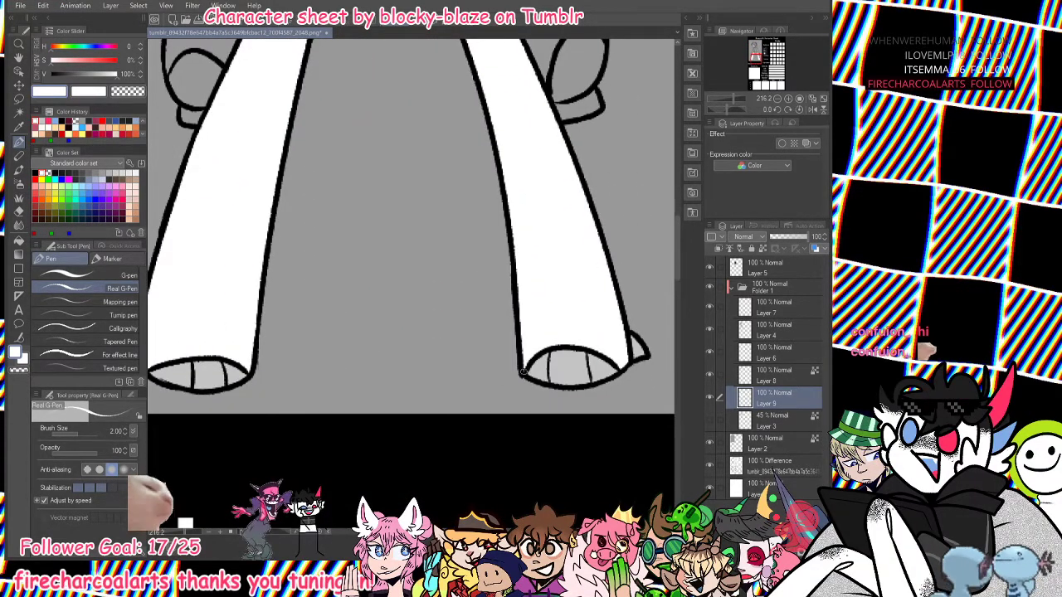
alt+click(634, 345)
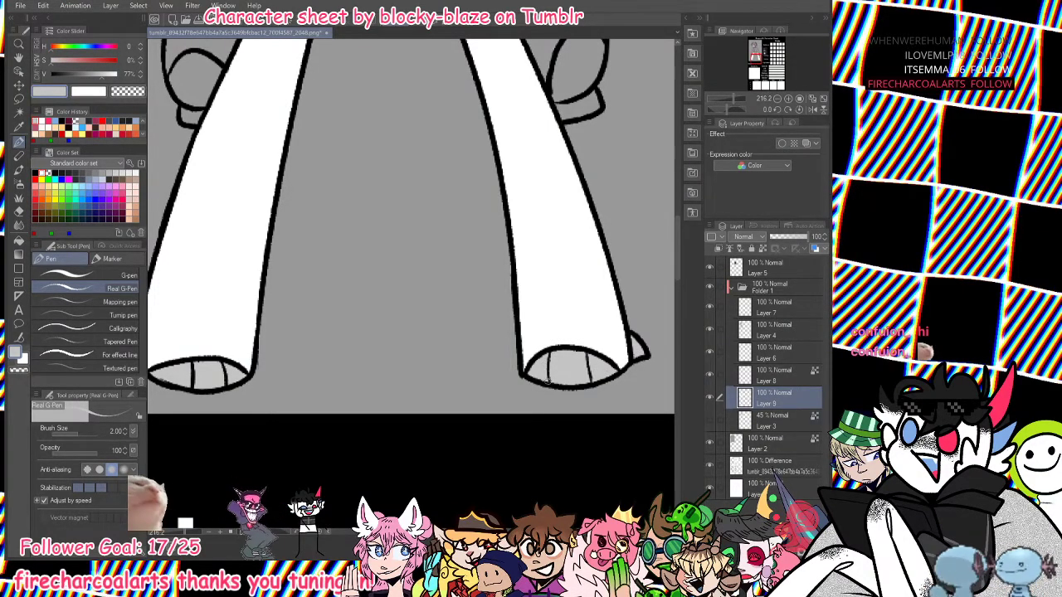
drag(447, 533, 423, 532)
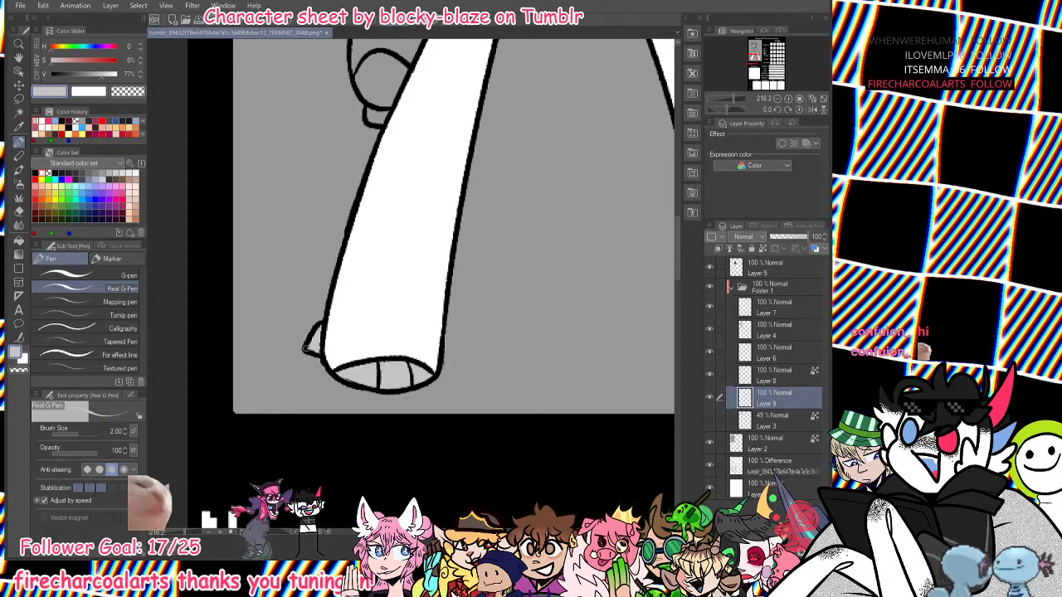
Add a new layer above Layer 9 and fill the hoodie's body, sleeves and hood with near-black sampled from the skin reference.
click(726, 99)
drag(743, 65, 744, 60)
drag(725, 98, 731, 98)
drag(760, 56, 765, 53)
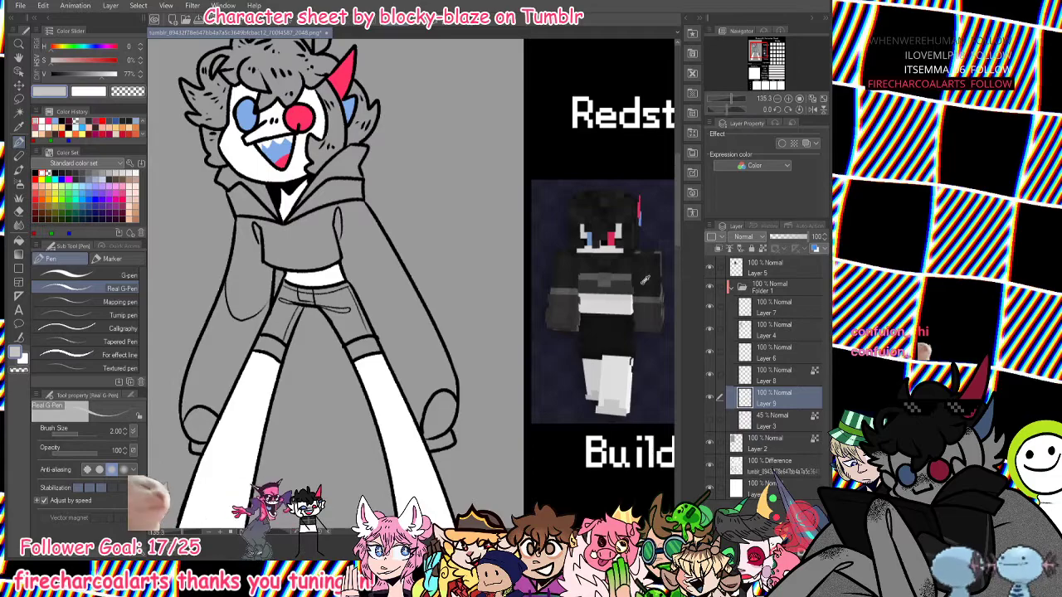
alt+click(642, 285)
drag(731, 97, 728, 97)
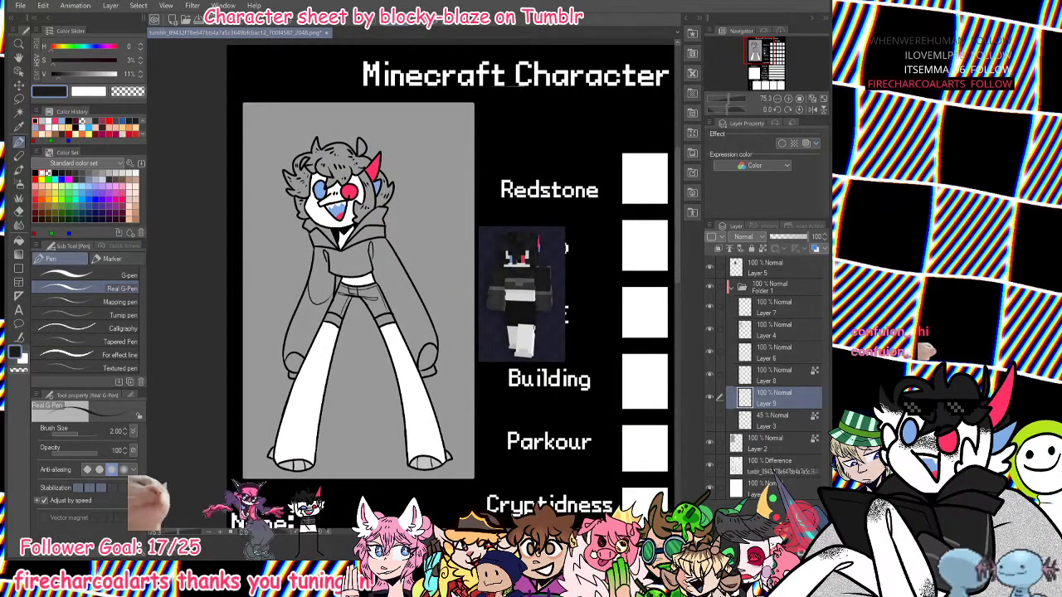
click(717, 527)
click(18, 240)
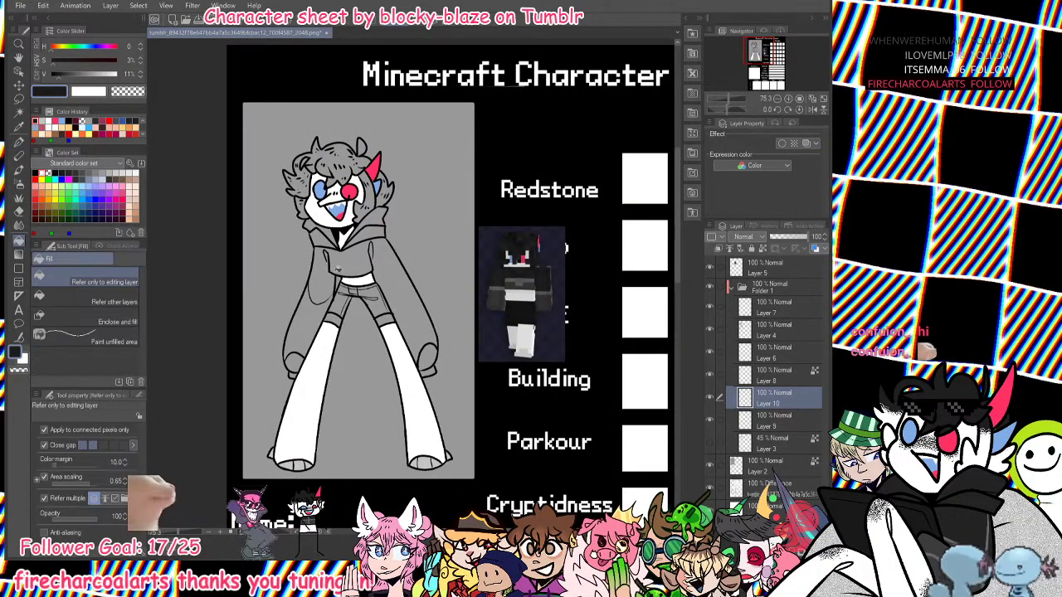
click(336, 268)
click(331, 233)
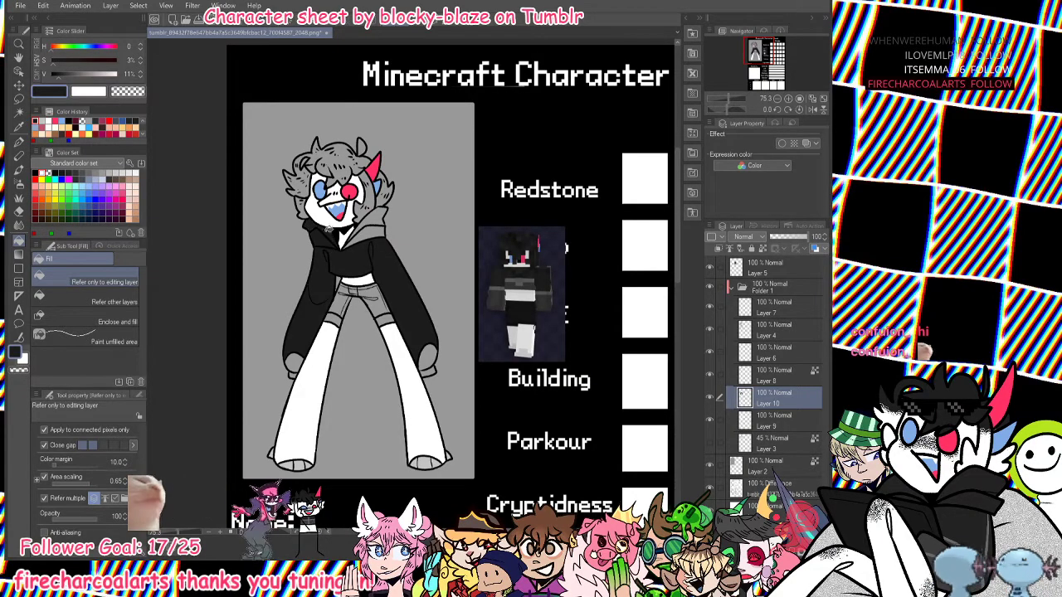
click(377, 219)
click(370, 242)
Fill the ends and cuffs of both sleeves with the same near-black.
click(297, 361)
click(294, 373)
click(428, 360)
click(424, 371)
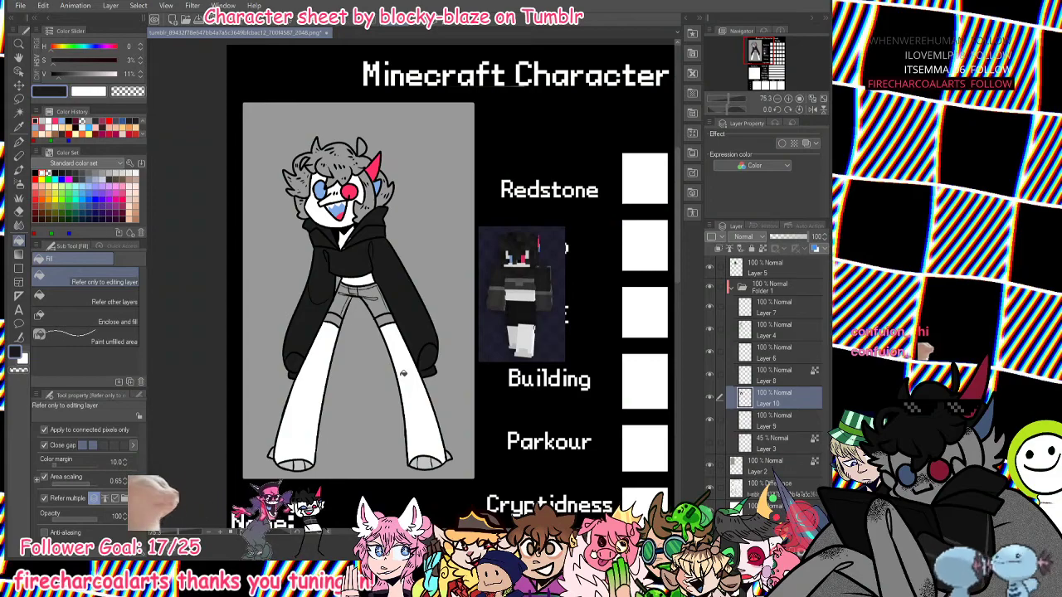
Touch up unfilled gaps along the hoodie and sleeve outlines in near-black with the Real G-Pen.
click(18, 141)
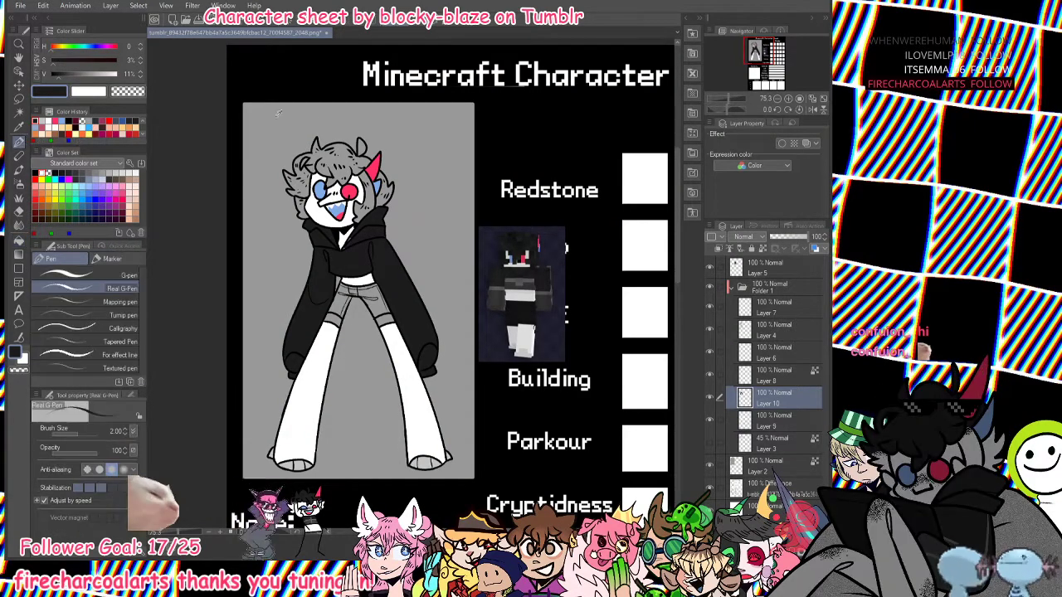
click(732, 98)
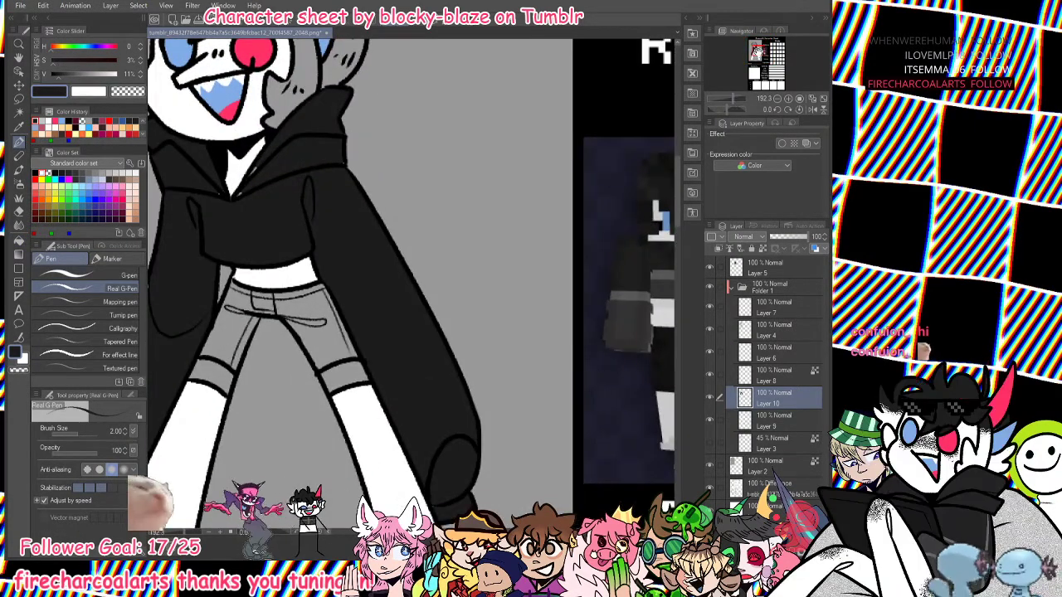
drag(752, 49, 756, 51)
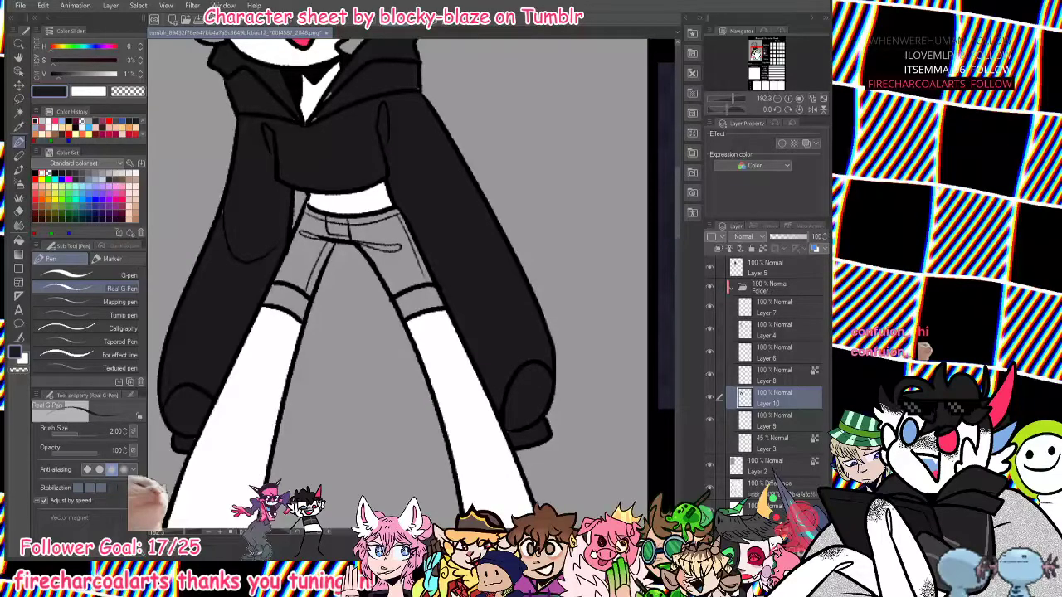
drag(504, 421, 578, 395)
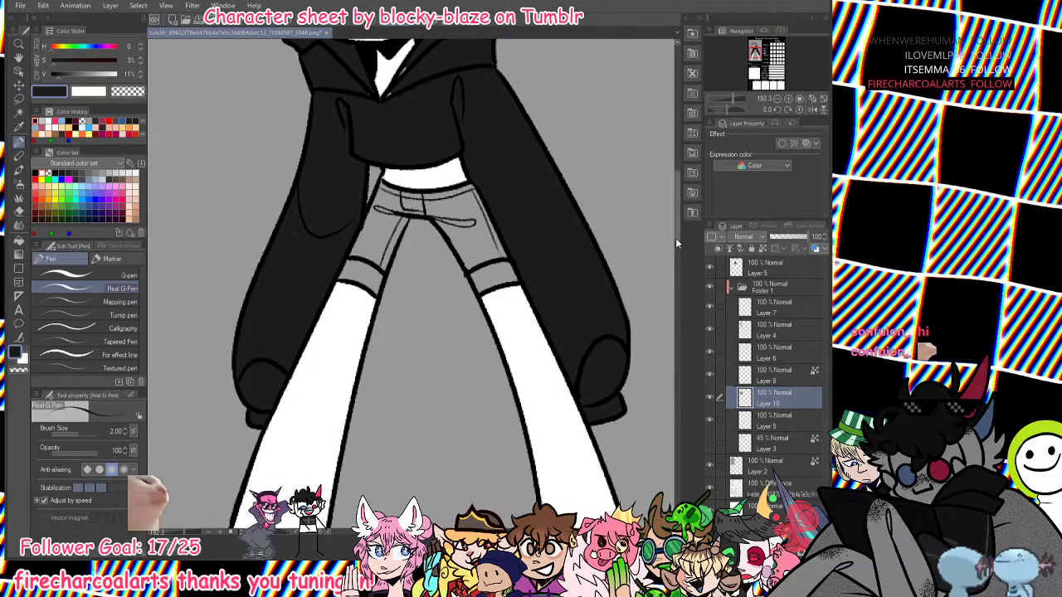
Draw a curved black elbow fold on the right-hand sleeve on Layer 7, redoing the first stroke.
drag(675, 237, 679, 214)
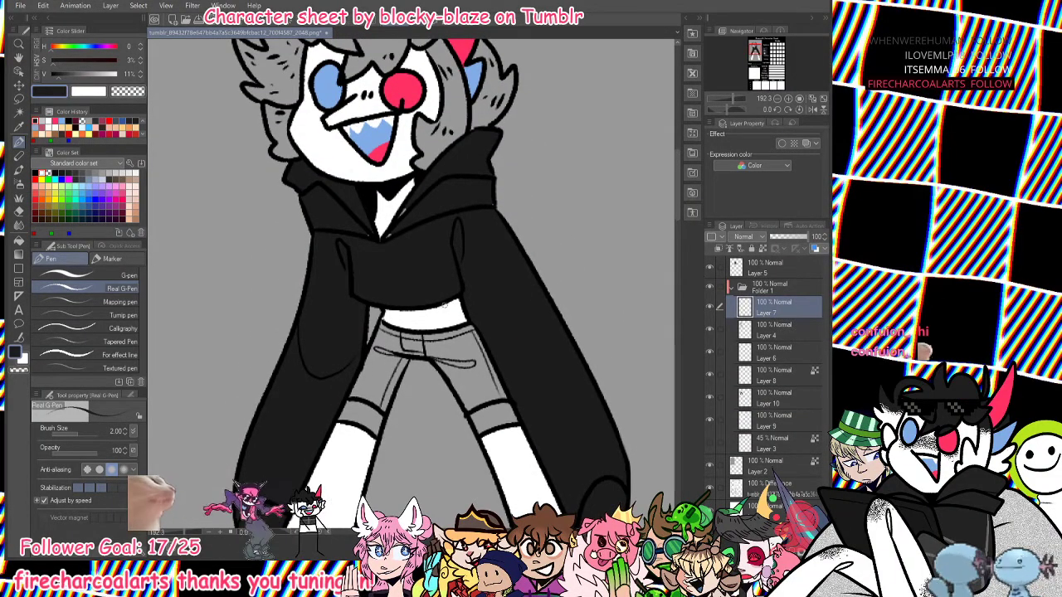
alt+click(401, 193)
drag(554, 317, 537, 382)
key(ctrl+z)
drag(554, 309, 501, 350)
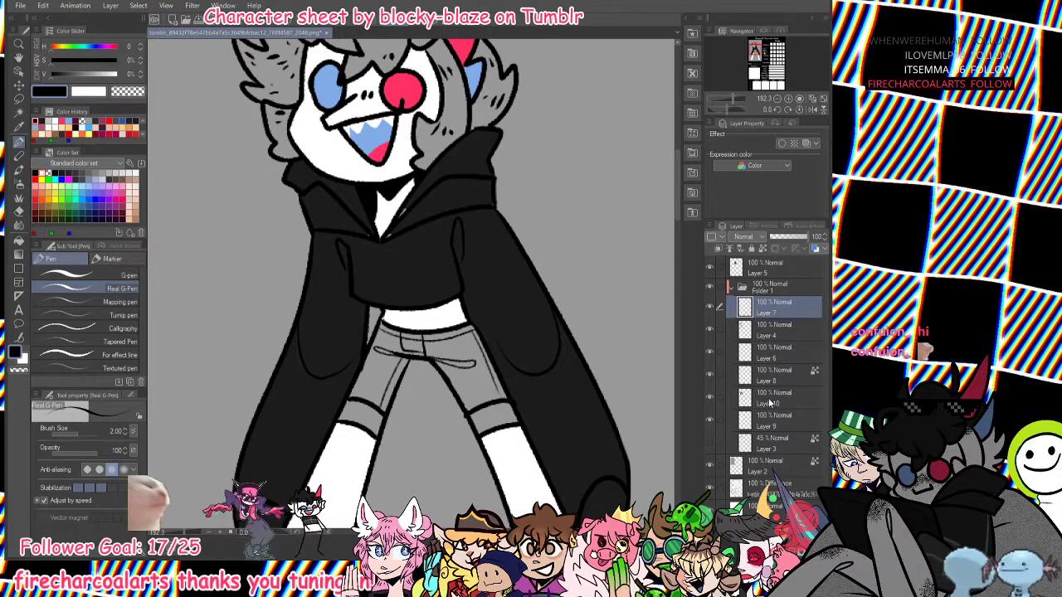
Lock the transparent pixels of Layer 10 and paint both lower sleeves dark grey from the skin reference with the G-pen and Fill-in-mono pen.
click(770, 401)
alt+click(443, 300)
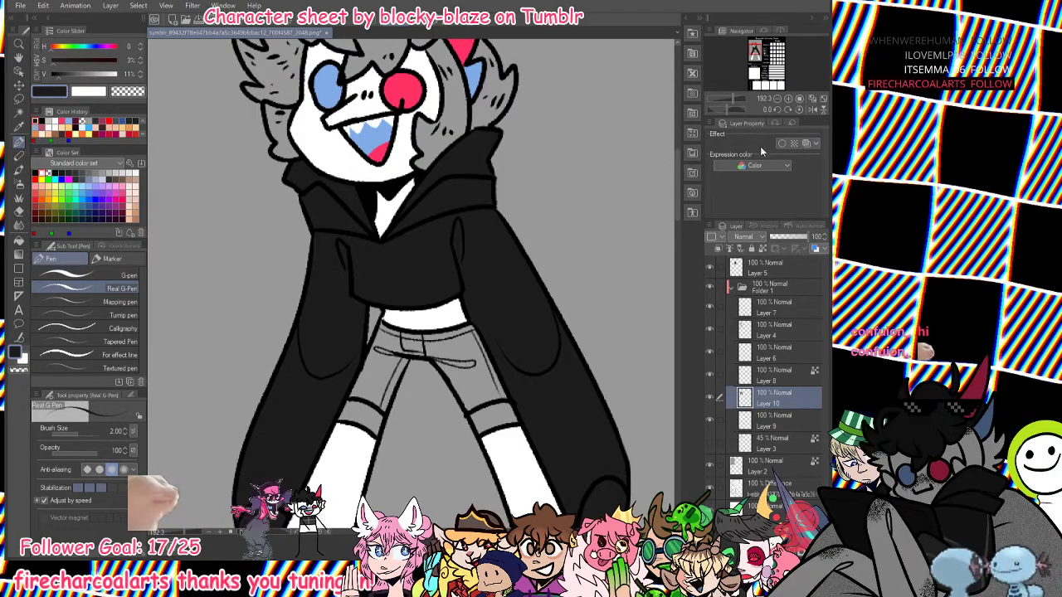
drag(731, 99, 731, 98)
click(762, 249)
alt+click(672, 336)
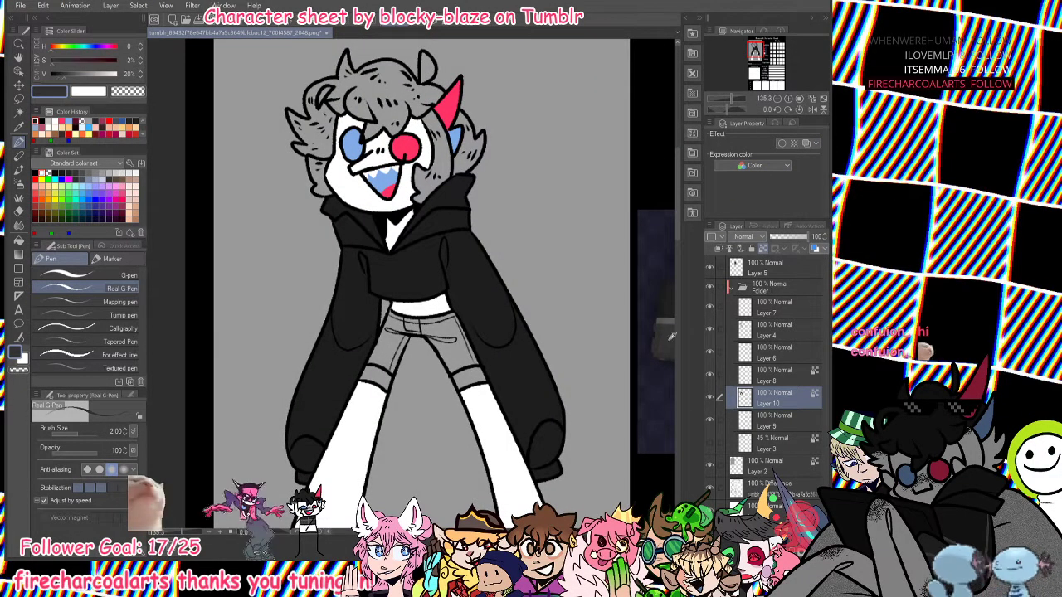
click(106, 275)
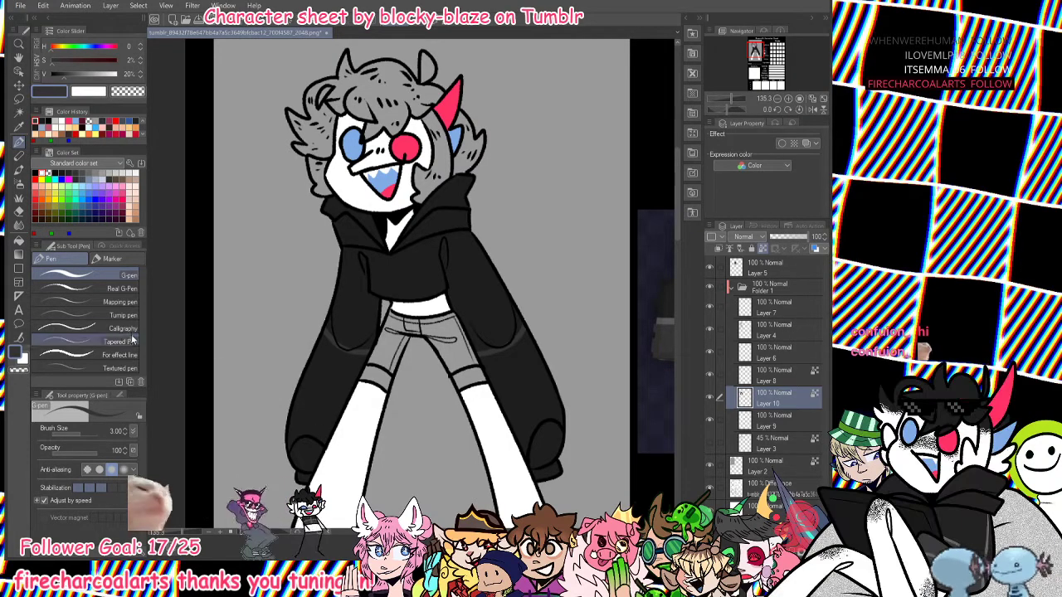
click(112, 259)
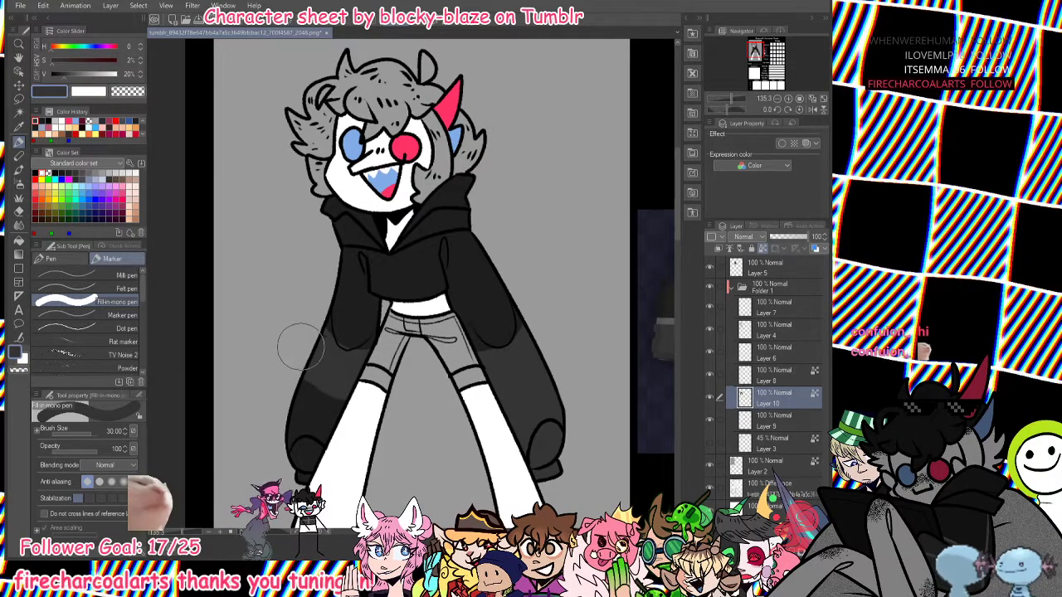
Paint a band across the hoodie's lower front with the G-pen in the dark grey sampled from the sleeve.
mouse_move(431, 532)
mouse_down()
mouse_move(459, 531)
mouse_move(436, 531)
mouse_up()
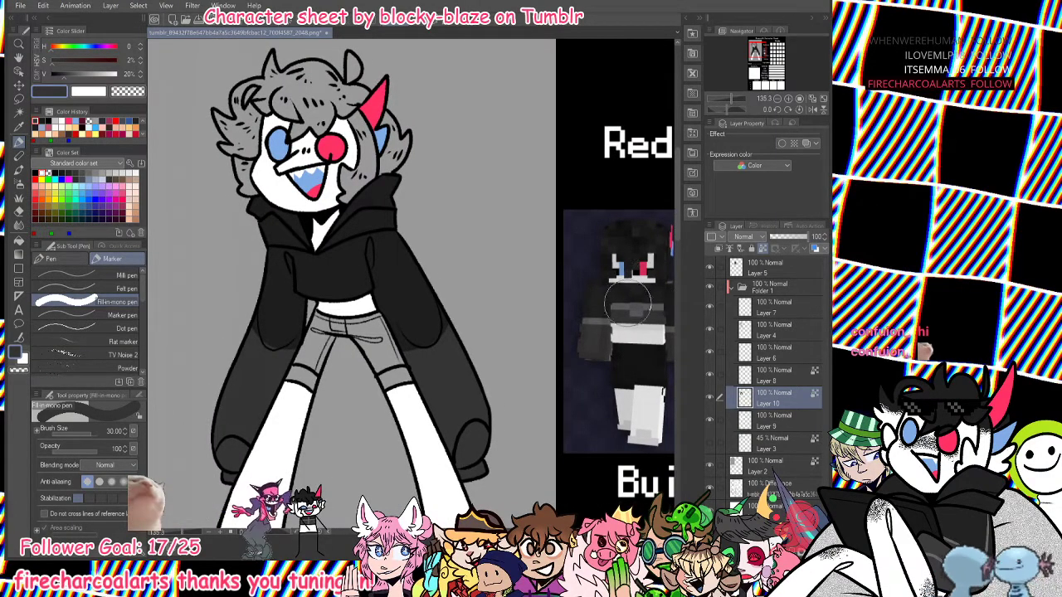
alt+click(631, 307)
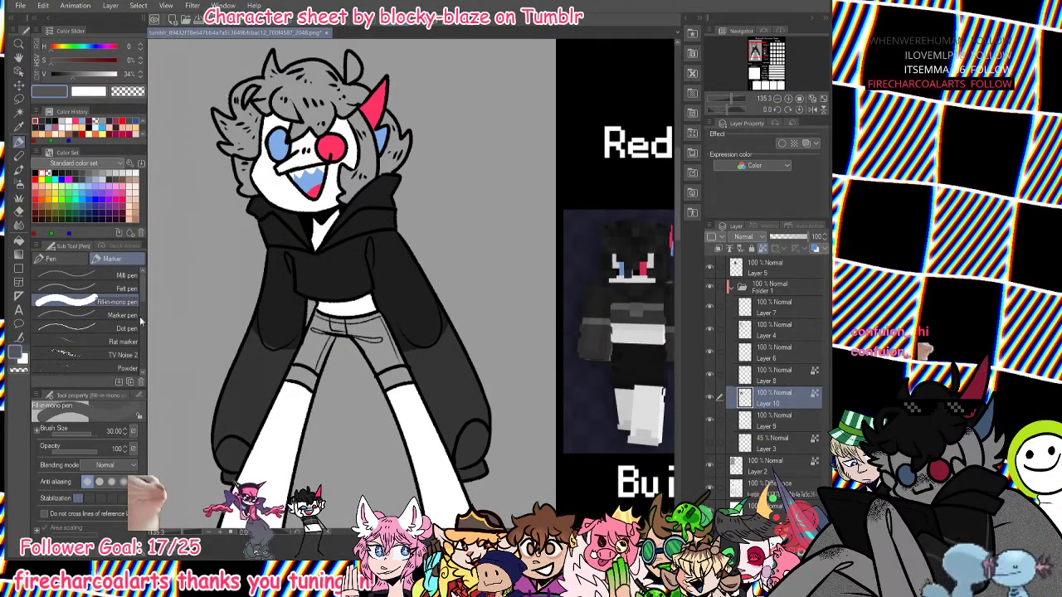
alt+click(450, 382)
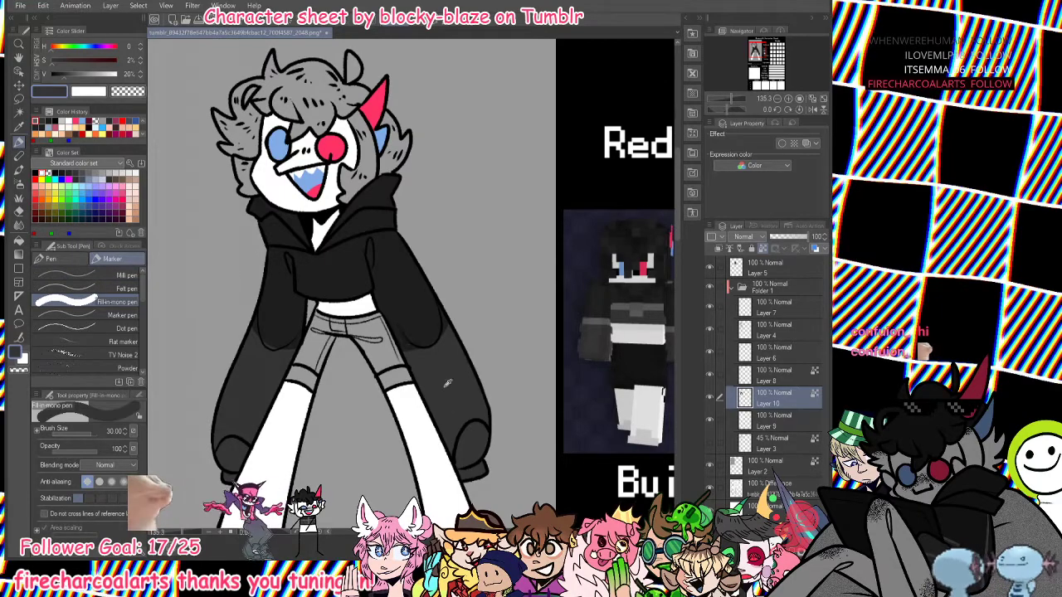
click(48, 259)
mouse_move(312, 280)
mouse_down()
mouse_move(296, 278)
mouse_move(372, 287)
mouse_move(290, 290)
mouse_move(362, 278)
mouse_up()
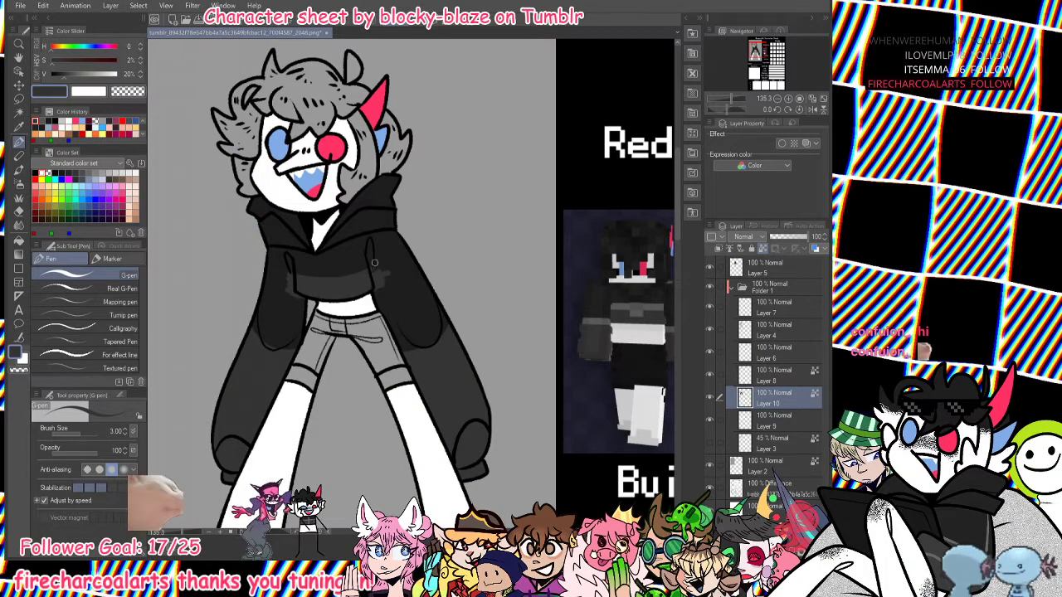
Clean up both ends of the front band, alternating sampled near-black and dark grey to keep it within the hoodie's front.
alt+click(395, 282)
drag(373, 262, 378, 288)
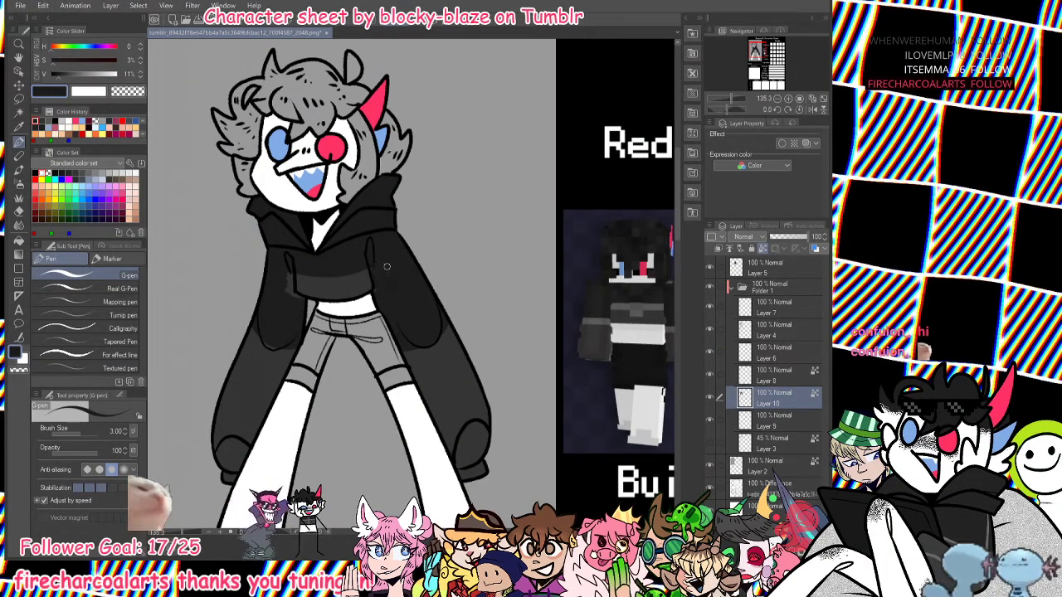
alt+click(363, 278)
drag(367, 272, 370, 283)
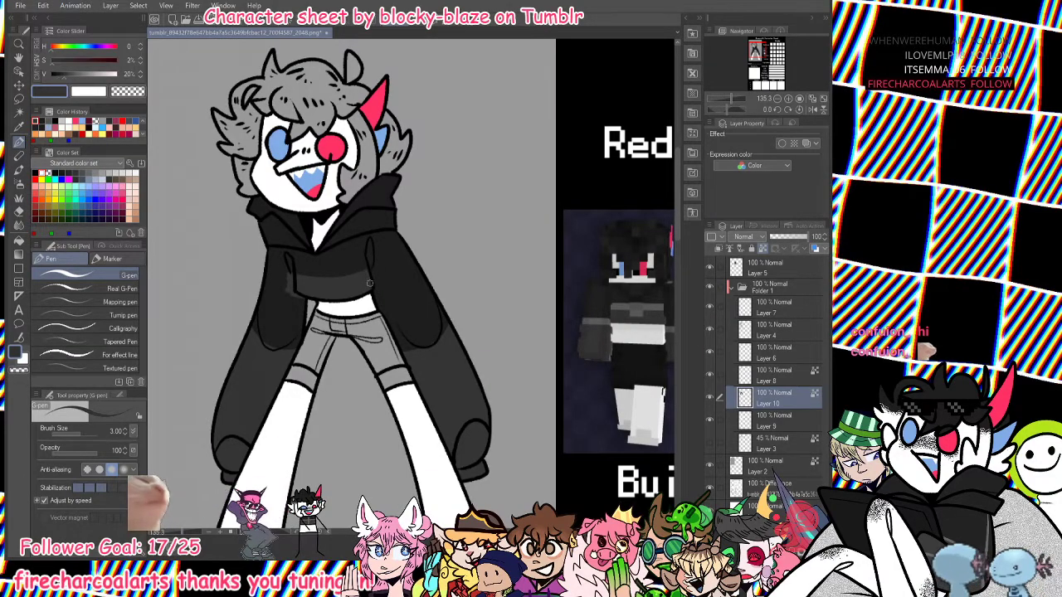
alt+click(313, 263)
drag(292, 272, 288, 293)
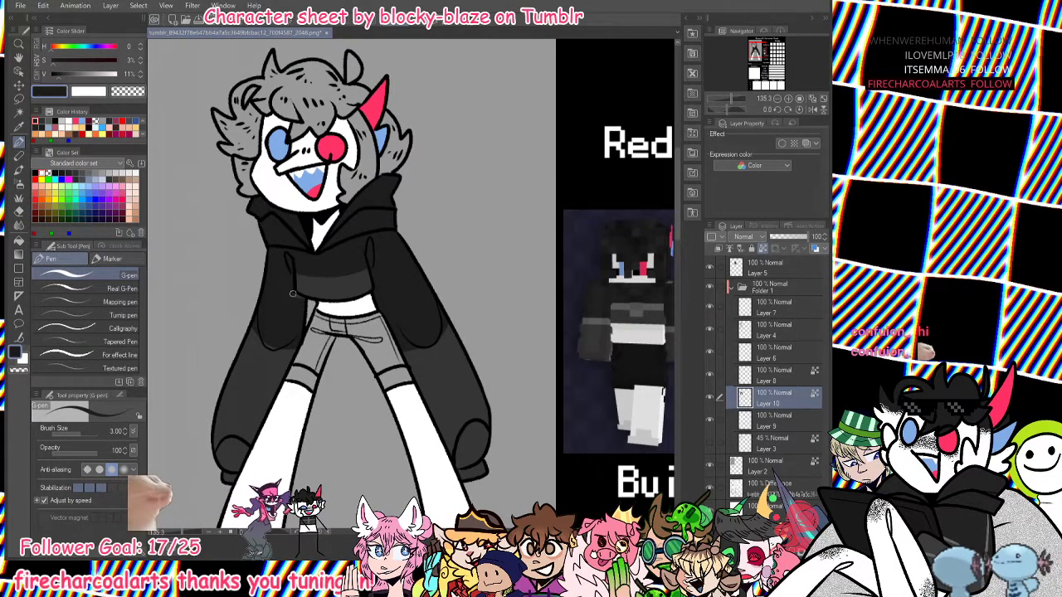
Draw mid-grey lines along the sleeves with the Real G-Pen in a colour sampled from the reference's chest, undoing a stray stroke.
alt+click(625, 308)
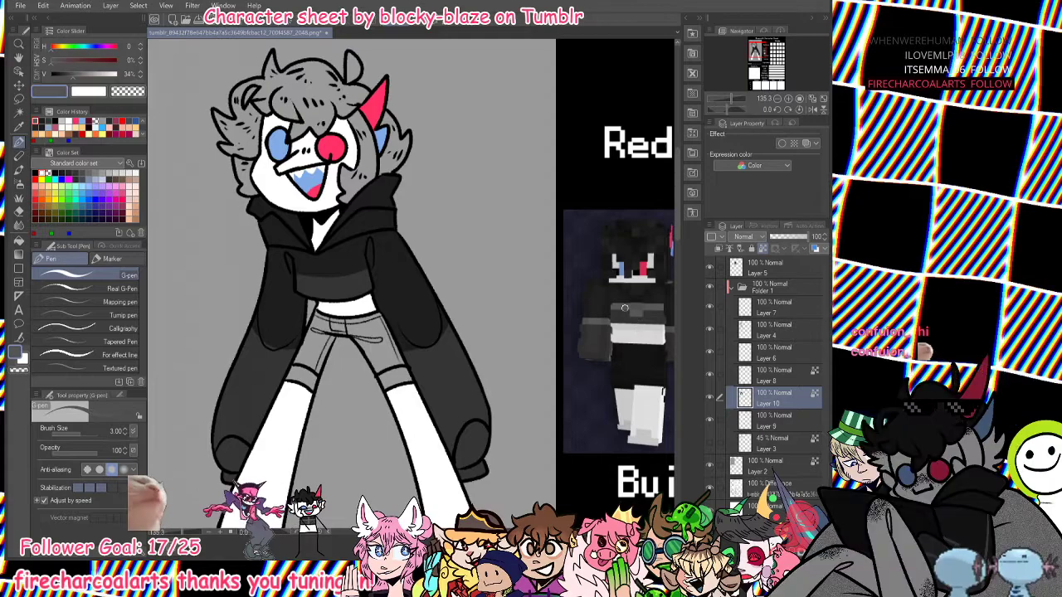
click(120, 290)
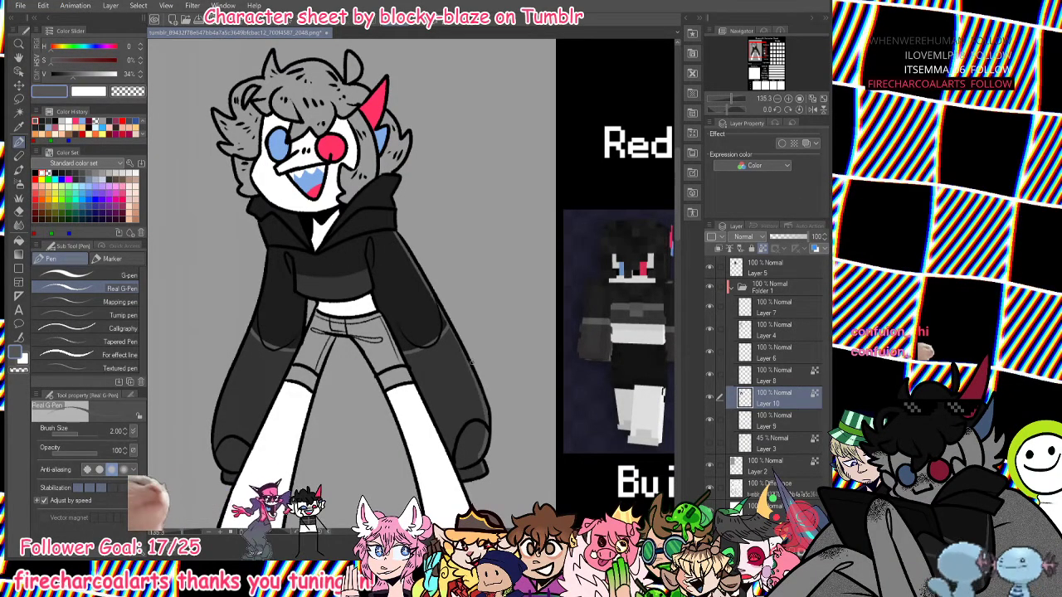
key(ctrl+z)
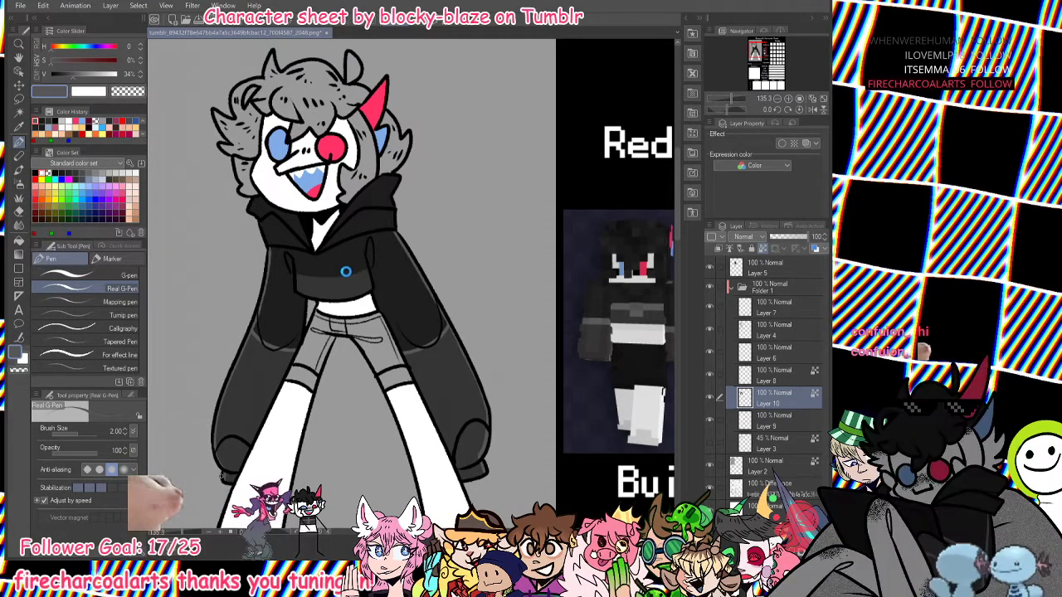
Draw a mid-grey line along the front band's upper edge, undoing two attempts, and add a small patch at its centre.
drag(297, 275, 366, 272)
key(ctrl+z)
drag(297, 274, 361, 272)
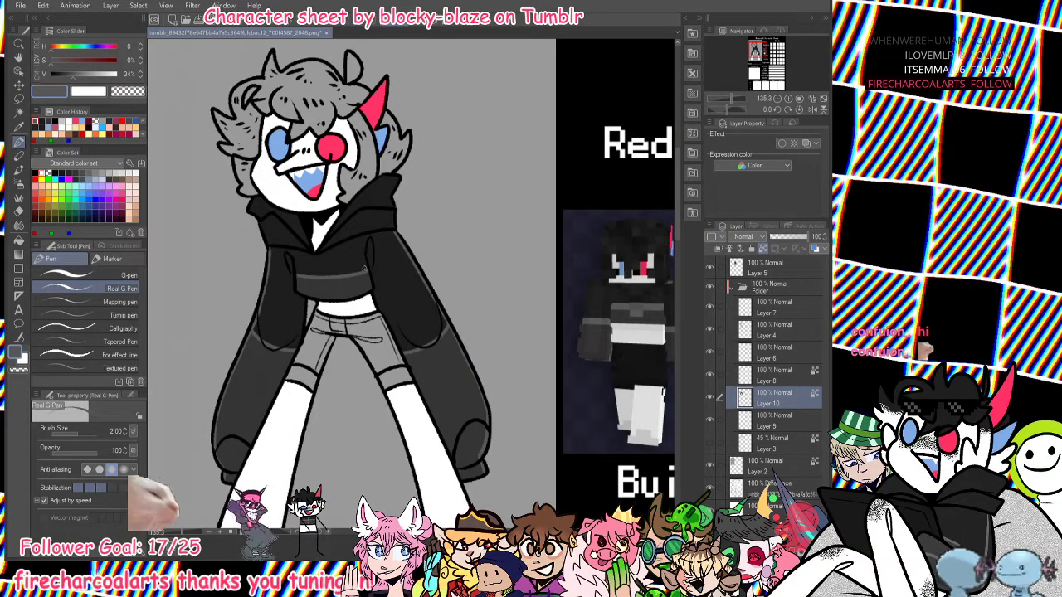
key(ctrl+z)
drag(296, 275, 365, 272)
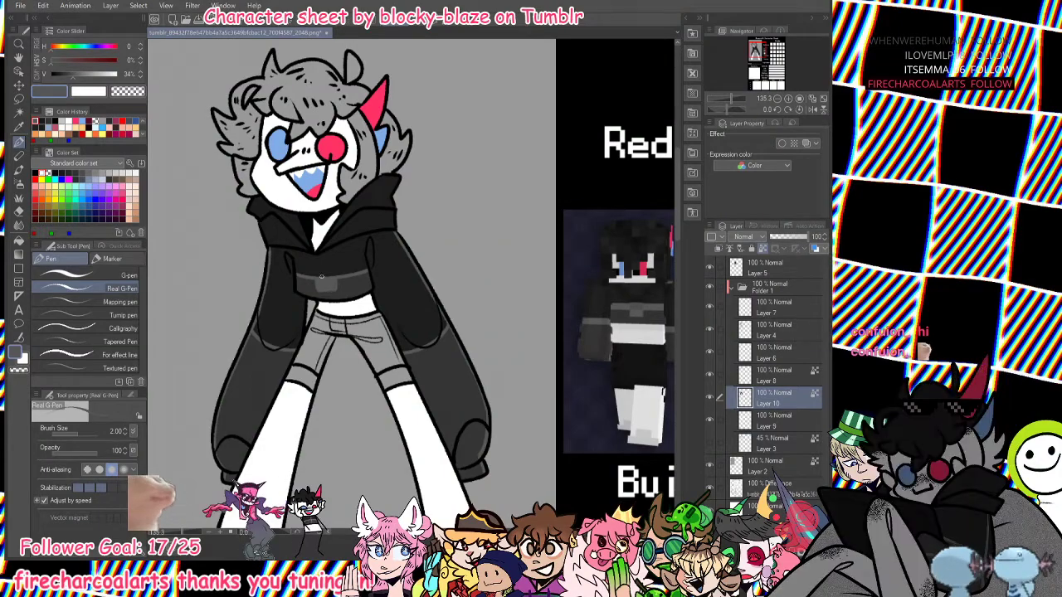
Fill out the hoodie's front band with mid-grey Real G-Pen strokes running across its width.
drag(297, 271, 367, 268)
drag(303, 274, 367, 267)
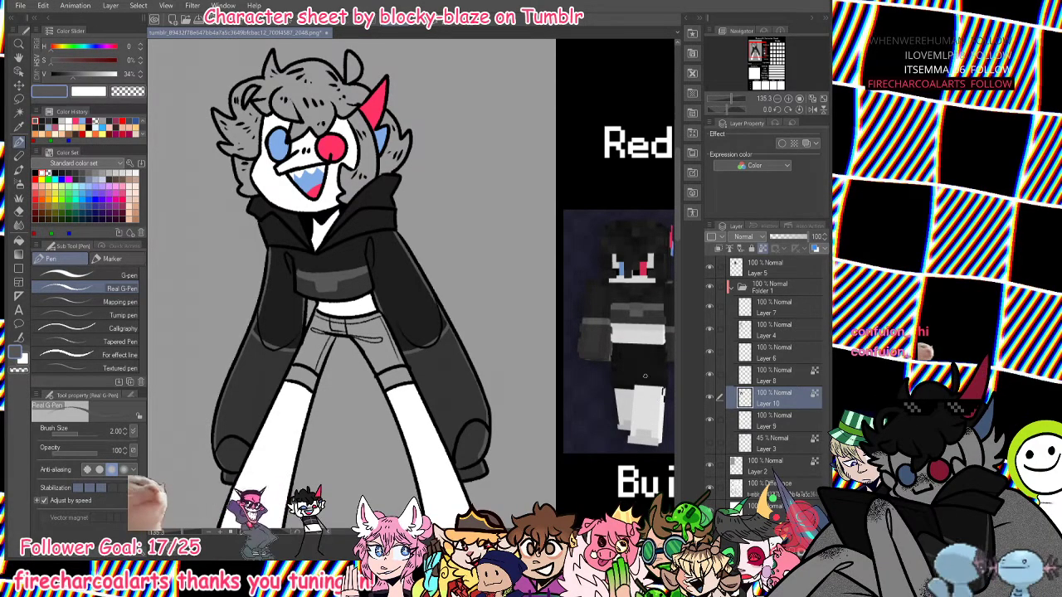
Fill the shorts on a new layer with near-black sampled from the reference's shorts, and touch up remaining gaps with the Real G-Pen.
alt+click(645, 377)
click(18, 240)
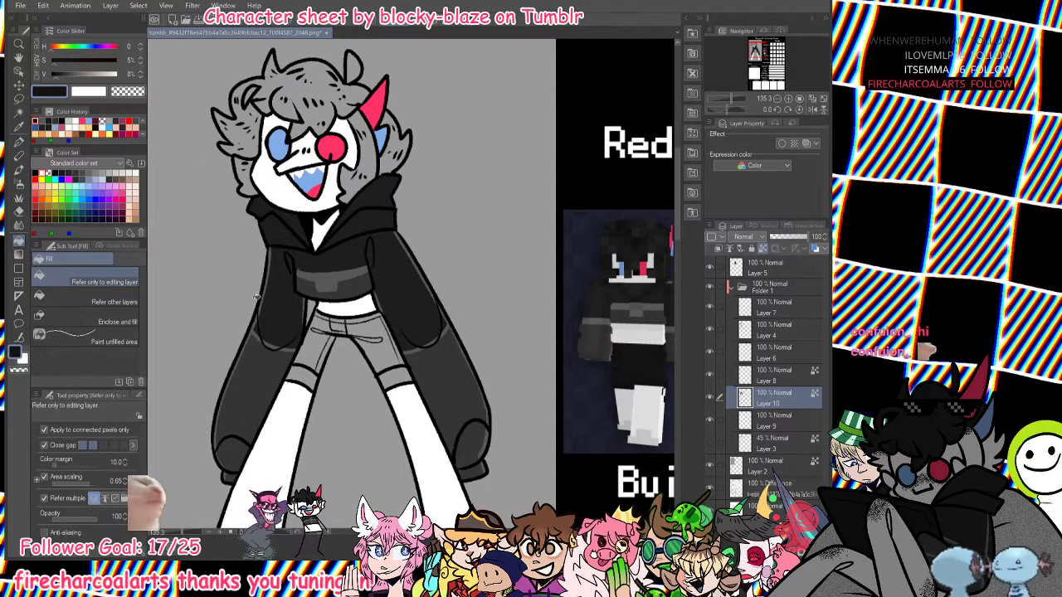
key(ctrl+shift+n)
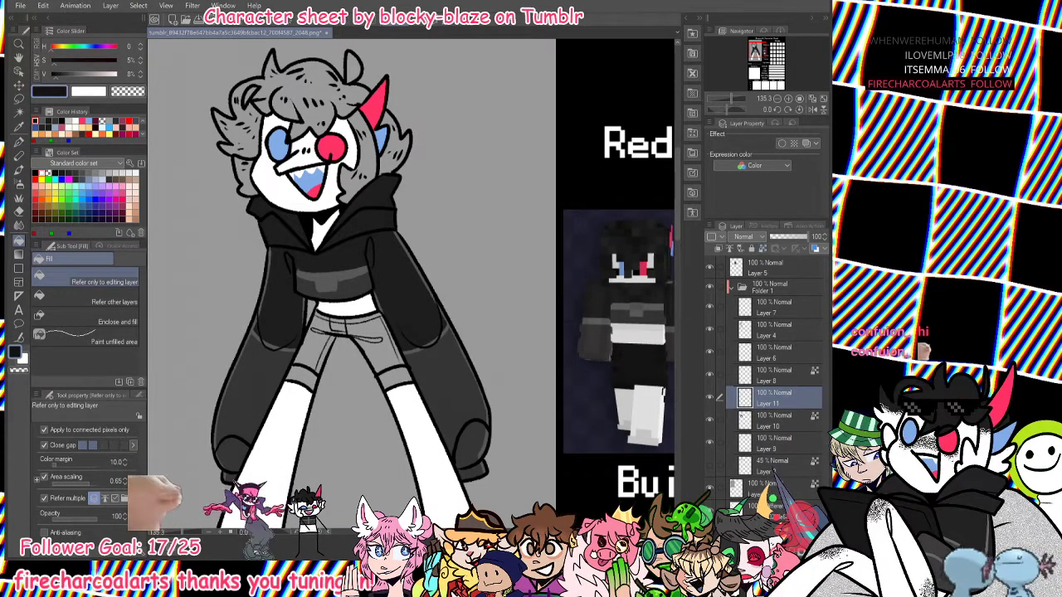
click(393, 368)
click(320, 357)
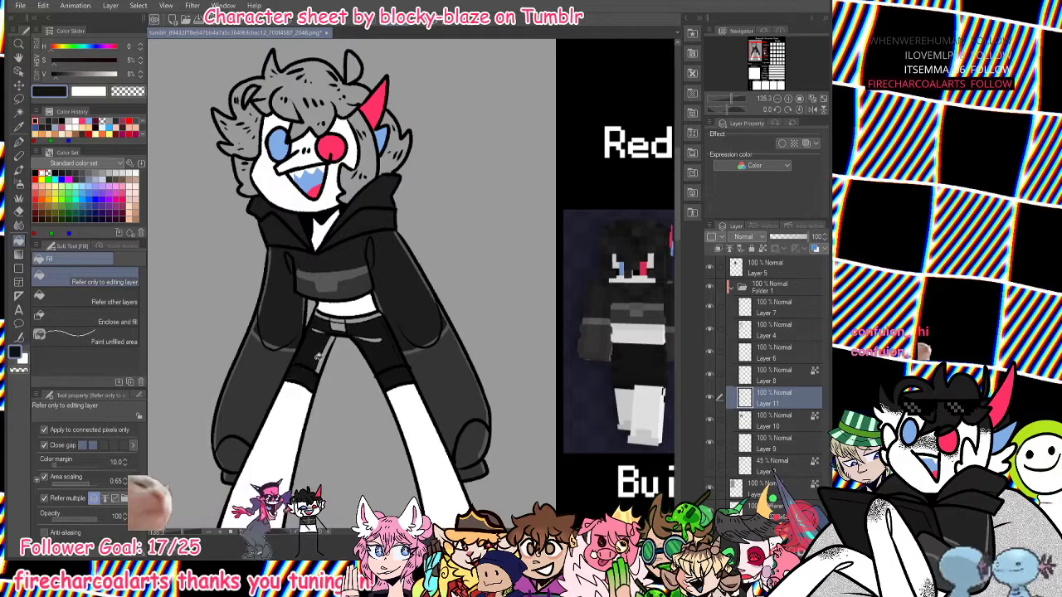
click(349, 318)
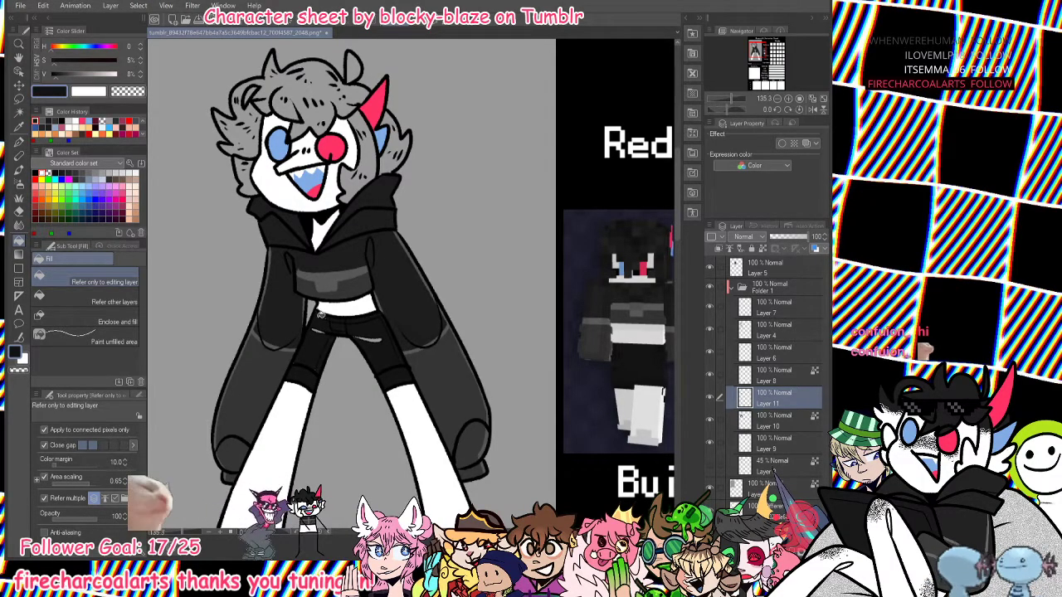
key(p)
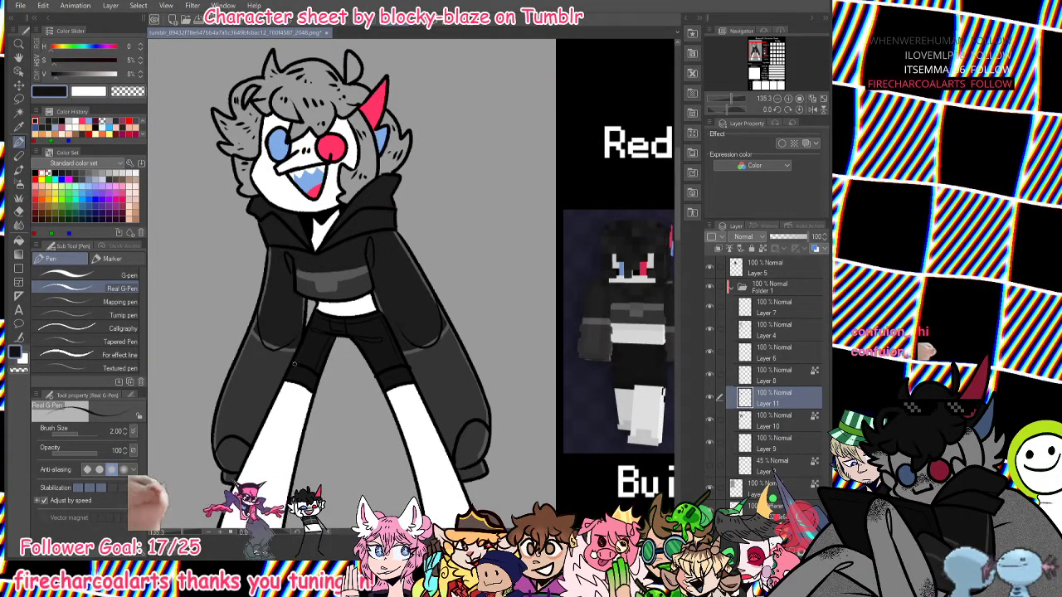
Fill all sections of the character's hair with the near-black colour.
drag(725, 103, 729, 95)
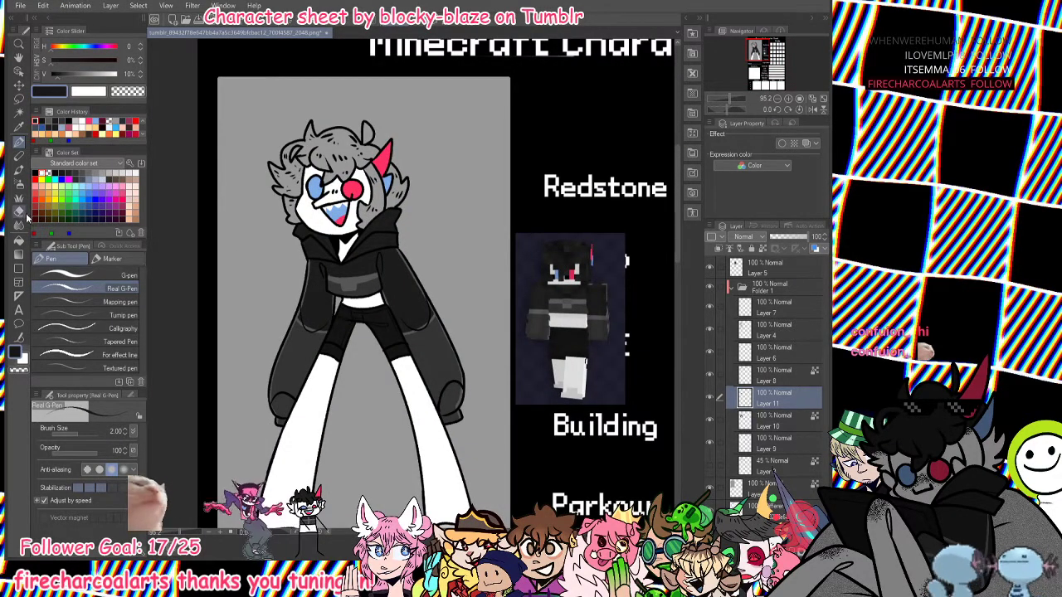
key(g)
click(357, 150)
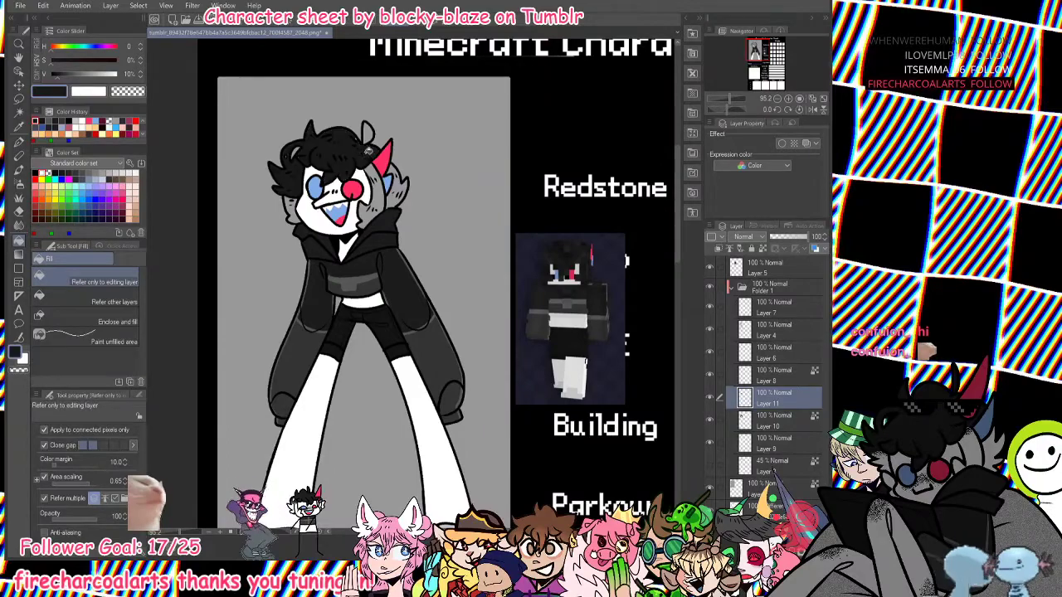
click(396, 184)
click(377, 171)
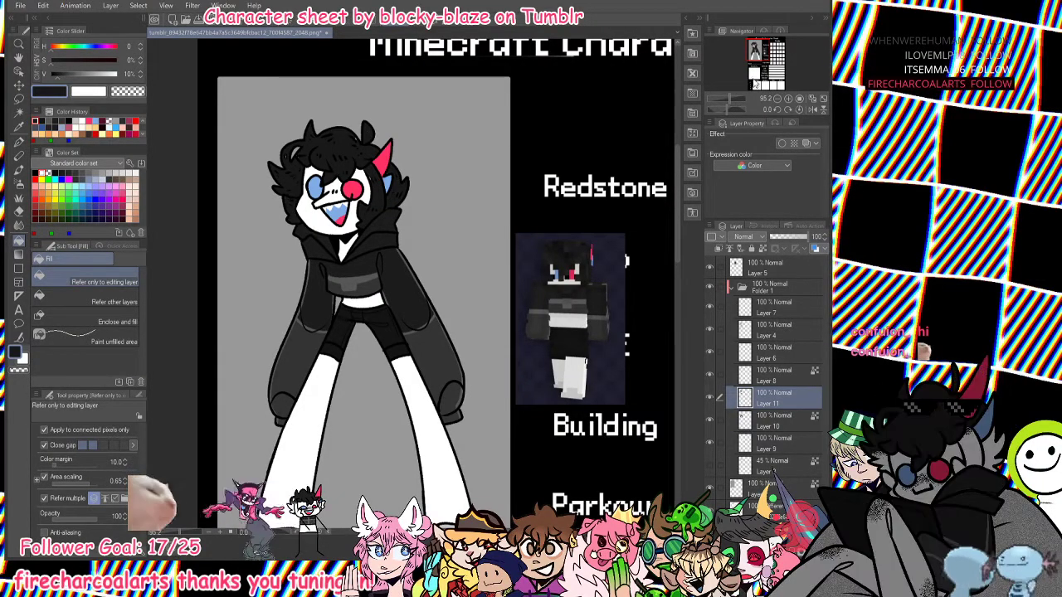
Touch up the small unfilled gaps in the hair's curls with the Real G-Pen in near-black.
drag(762, 56, 760, 52)
drag(729, 98, 735, 98)
drag(756, 57, 757, 51)
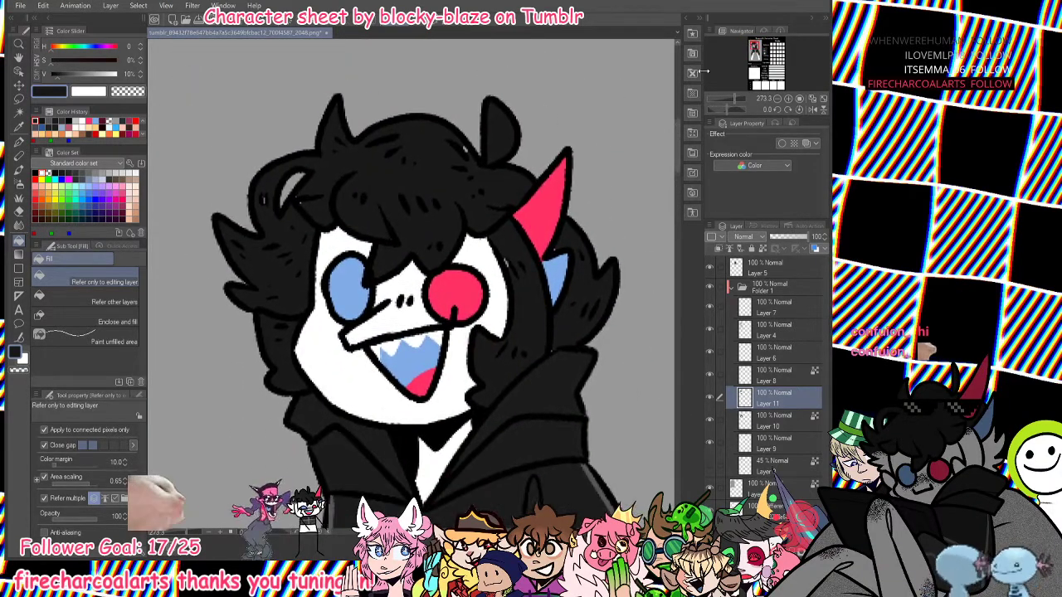
click(18, 141)
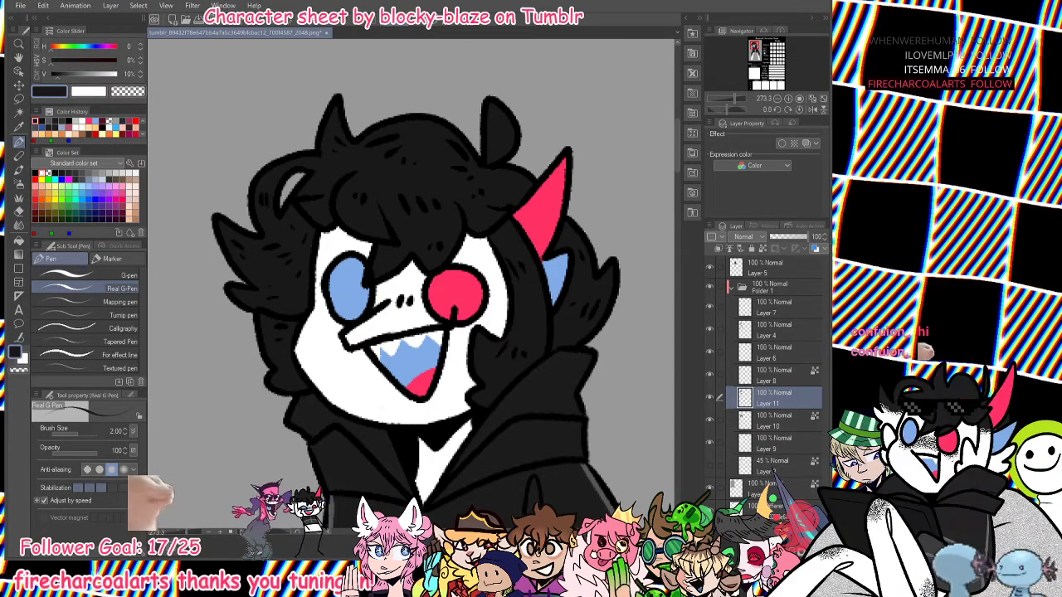
Speckle the face between the eyes and the legs just below the shorts on Layer 9 with the TV Noise 2 marker.
drag(733, 98, 726, 97)
drag(754, 49, 757, 52)
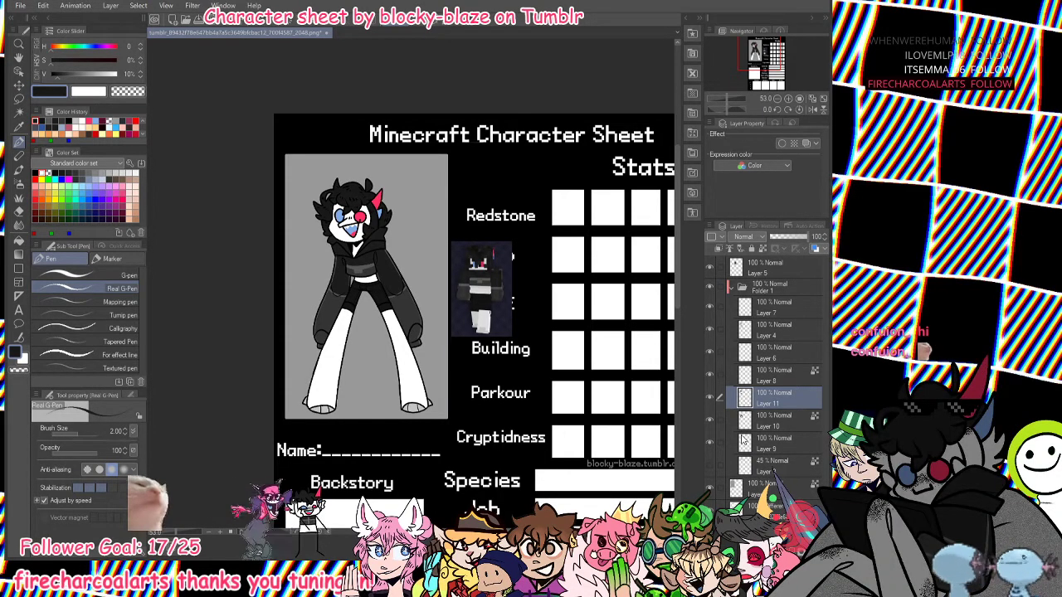
click(727, 96)
drag(727, 97, 730, 93)
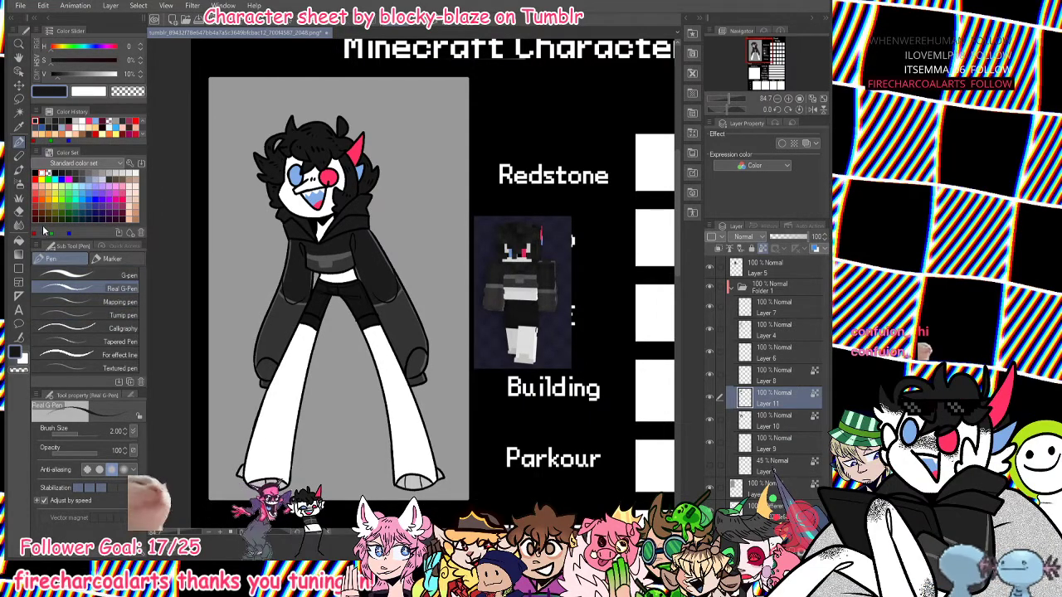
click(106, 259)
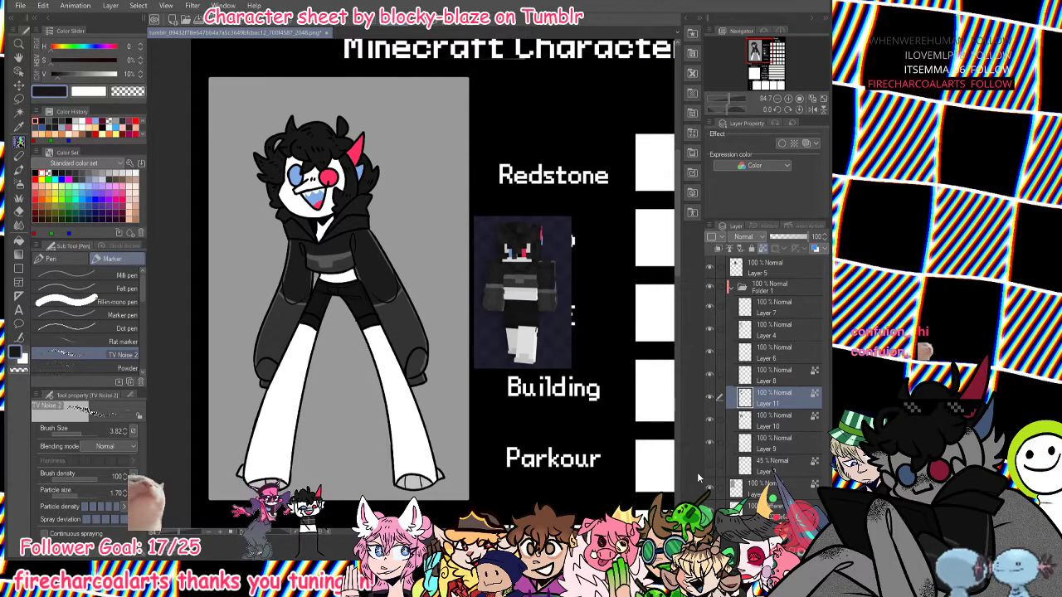
click(759, 446)
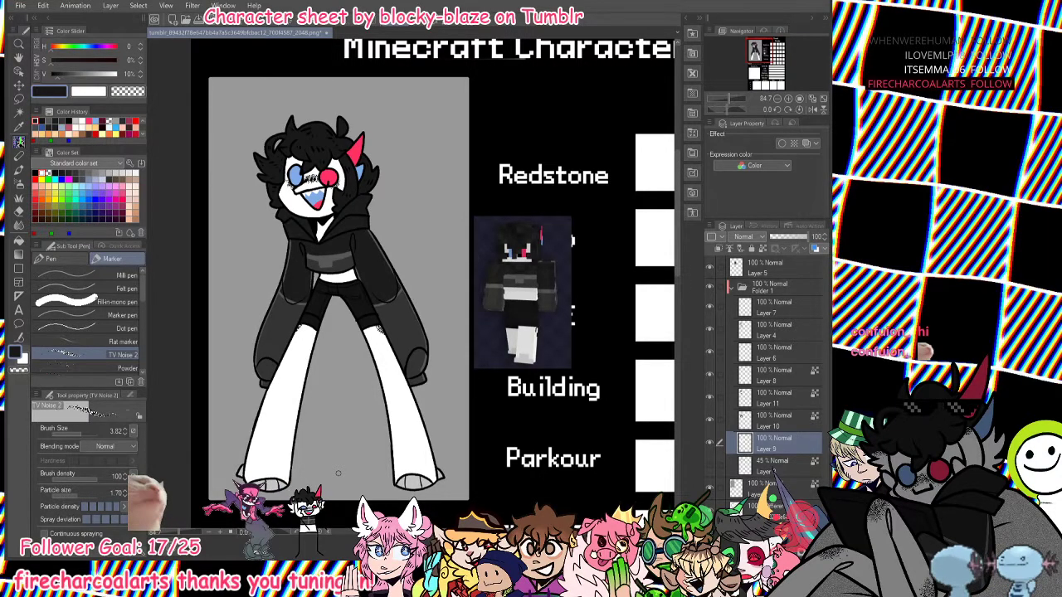
drag(460, 532, 448, 532)
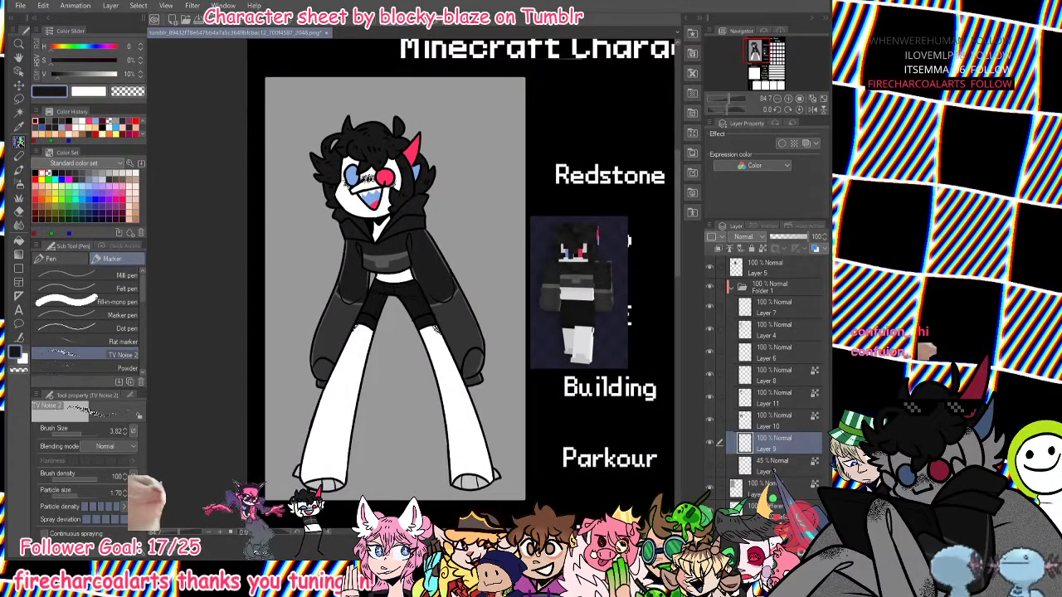
Collapse the character's layer folder and add a new layer directly beneath it for the background.
click(733, 287)
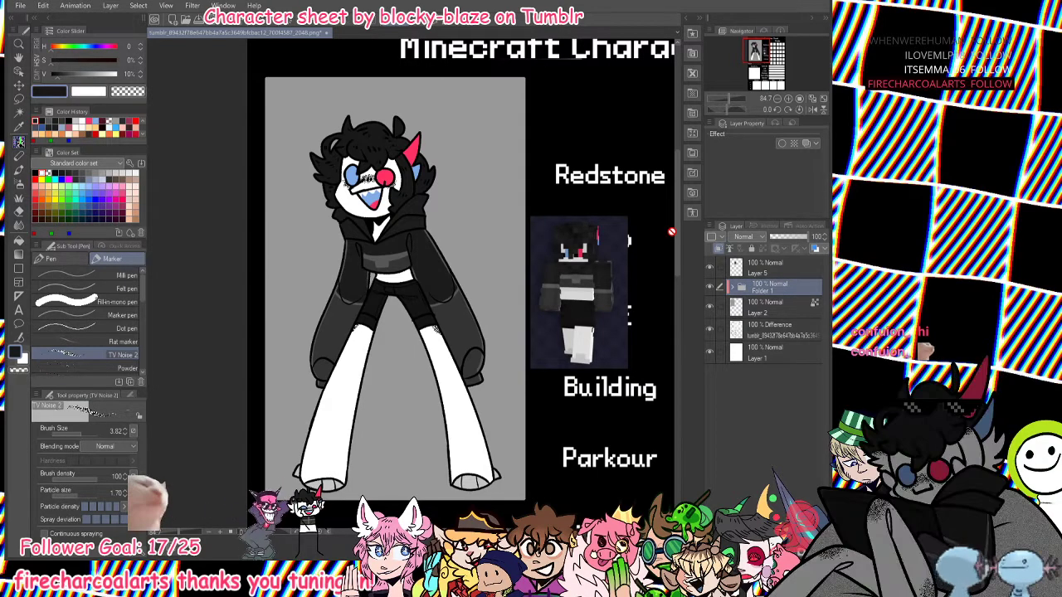
click(733, 288)
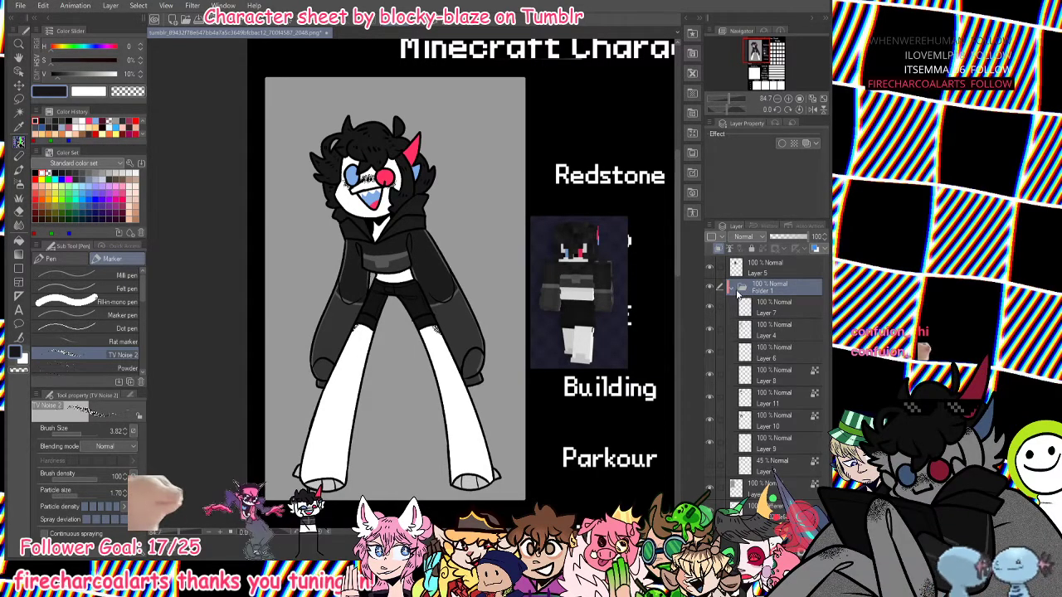
click(733, 287)
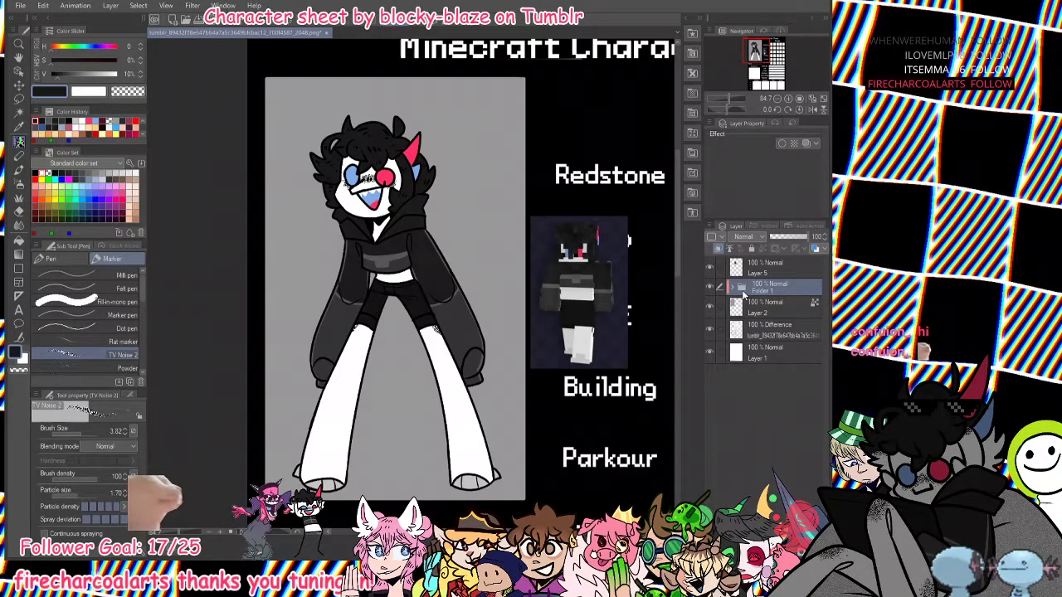
click(744, 307)
key(ctrl+shift+n)
Paint a green hill behind the legs with a 13.24 G-pen at hue 129, saturation 52%, value 78%, undoing a first stroke.
click(71, 198)
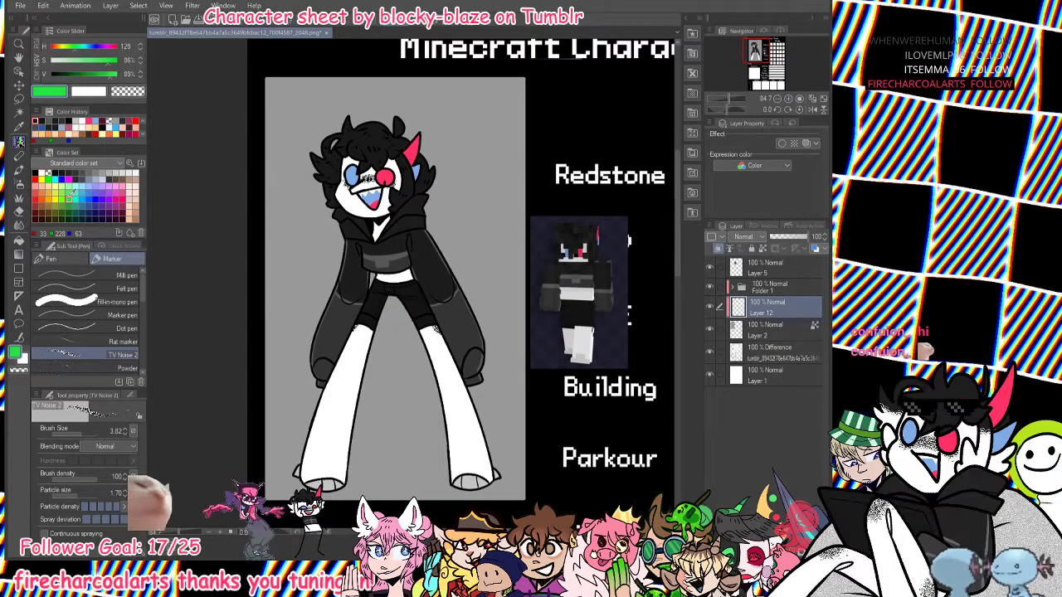
click(19, 143)
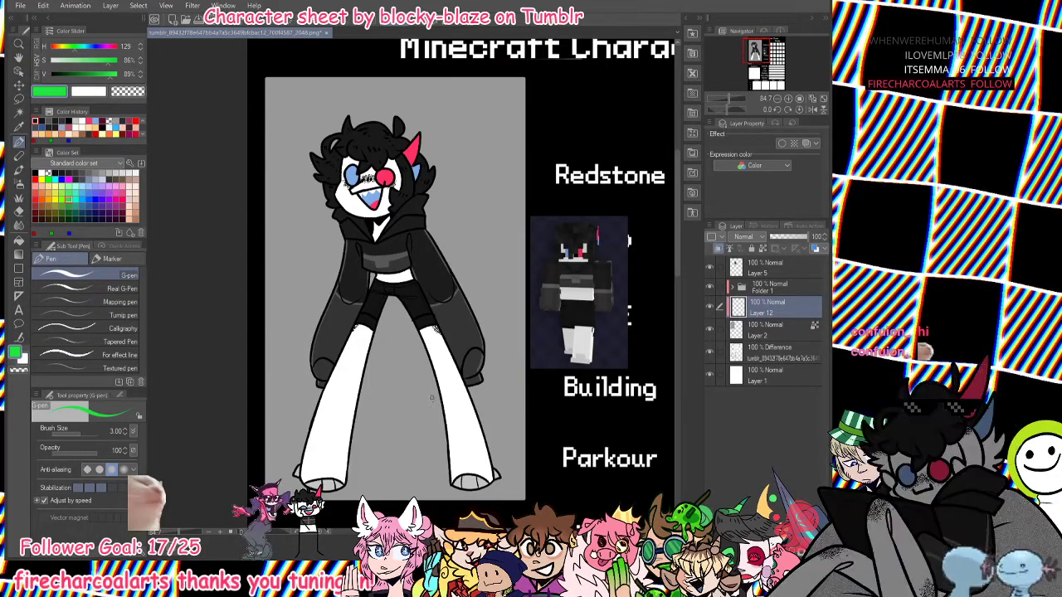
click(87, 434)
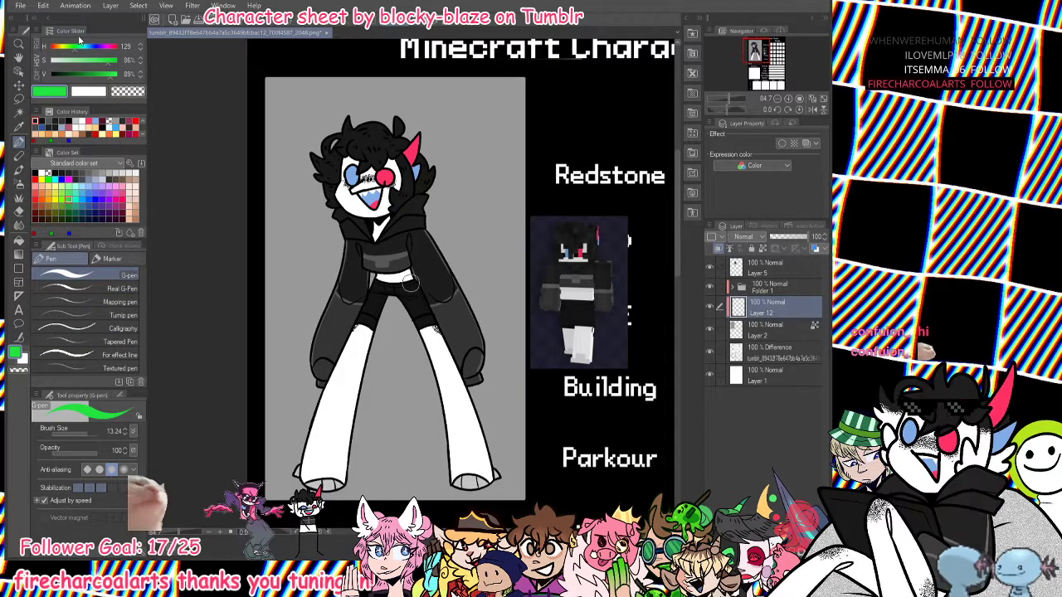
click(86, 62)
click(103, 74)
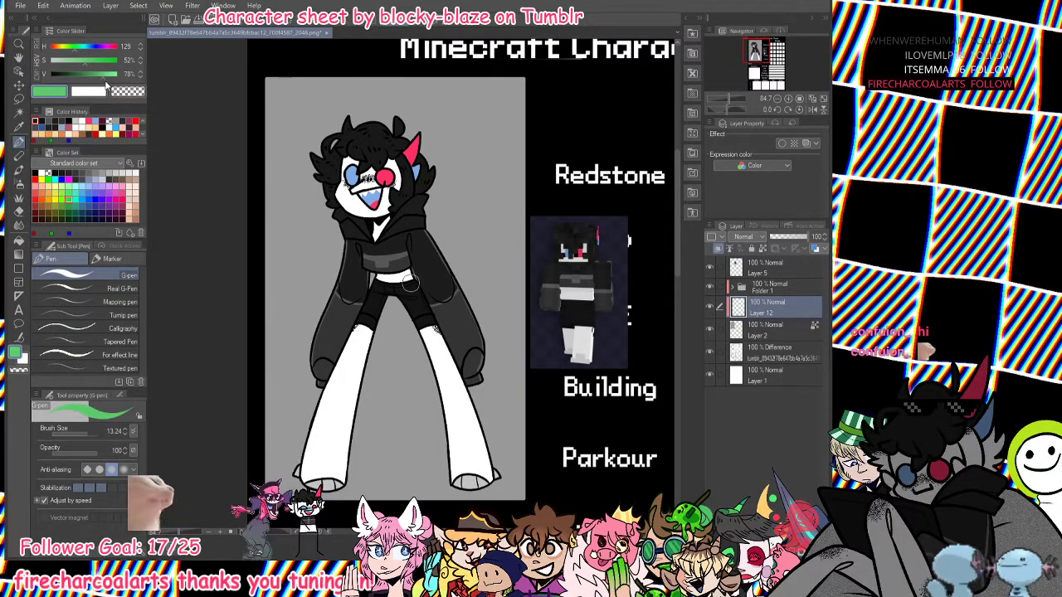
drag(369, 497, 526, 388)
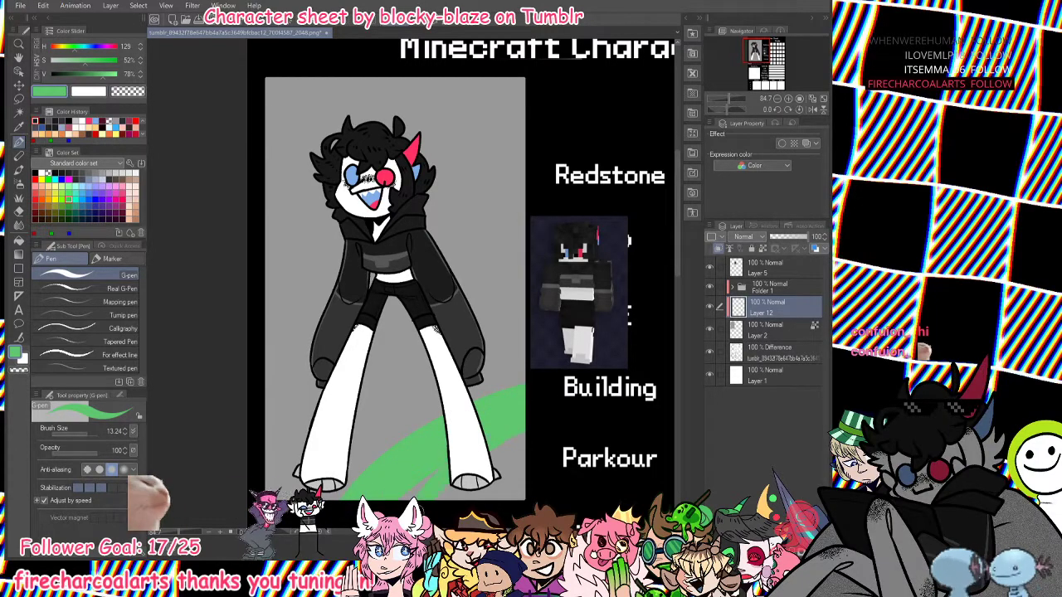
key(ctrl+z)
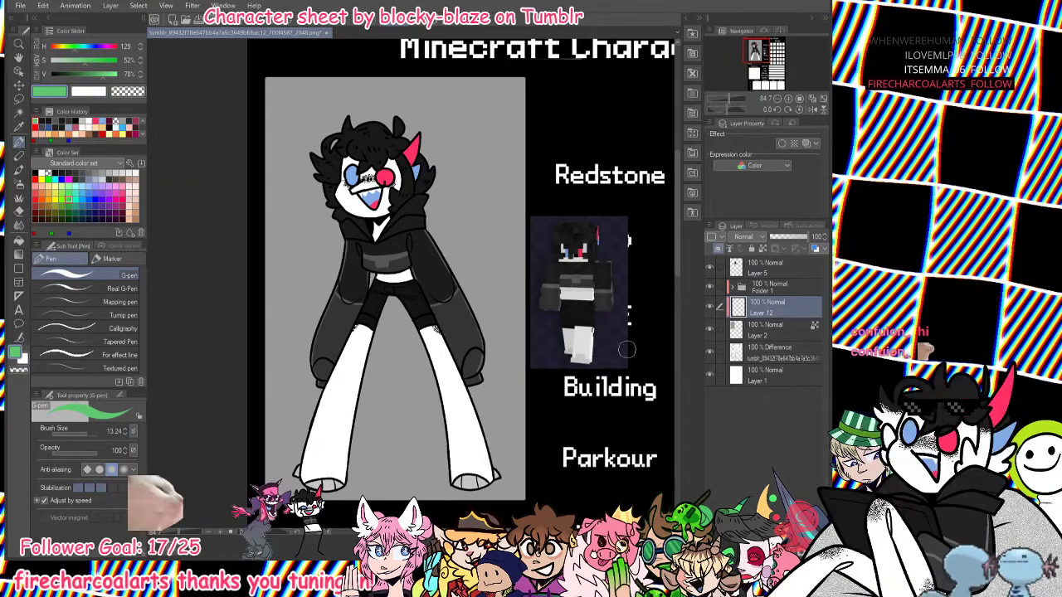
mouse_move(248, 433)
mouse_down()
mouse_move(460, 385)
mouse_move(539, 431)
mouse_up()
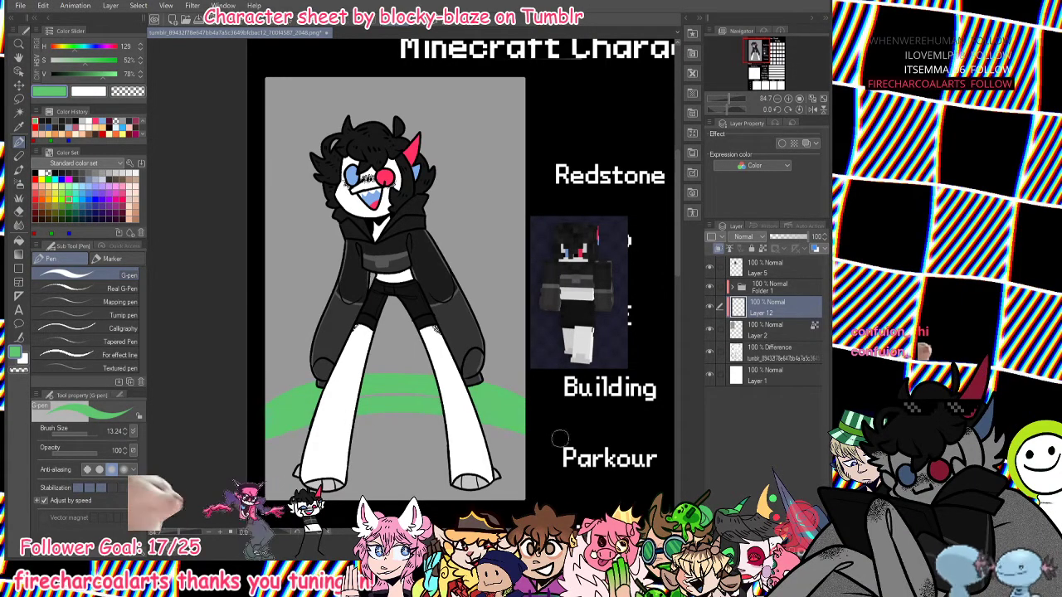
mouse_move(358, 434)
mouse_down()
mouse_move(388, 441)
mouse_move(465, 415)
mouse_move(499, 464)
mouse_up()
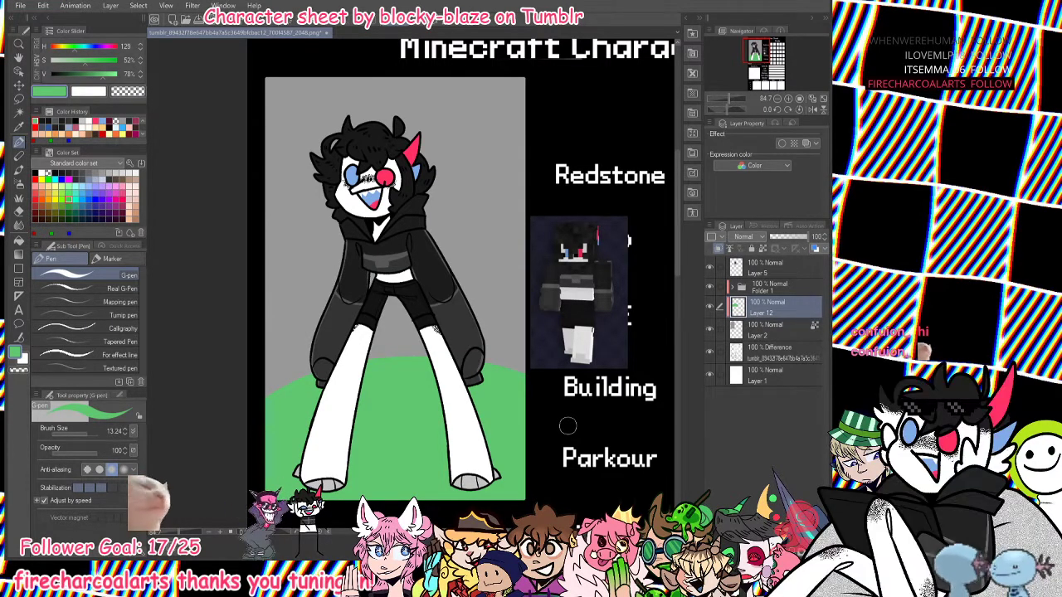
Paint a darker green hill rising to the right on a new layer behind the first, at hue 153, saturation 59%, value 62%, undoing one attempt.
click(759, 330)
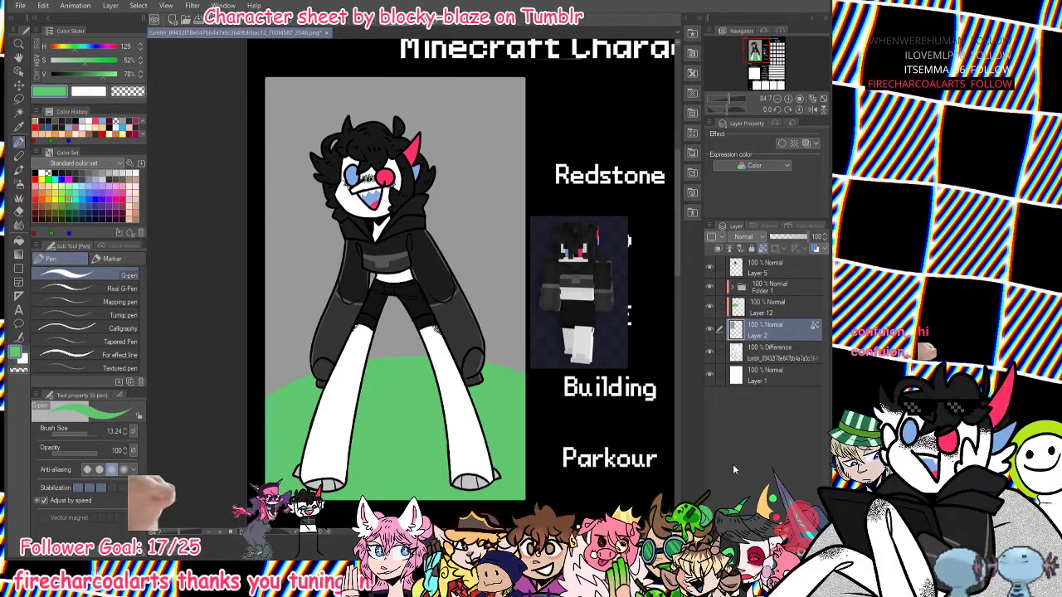
click(733, 546)
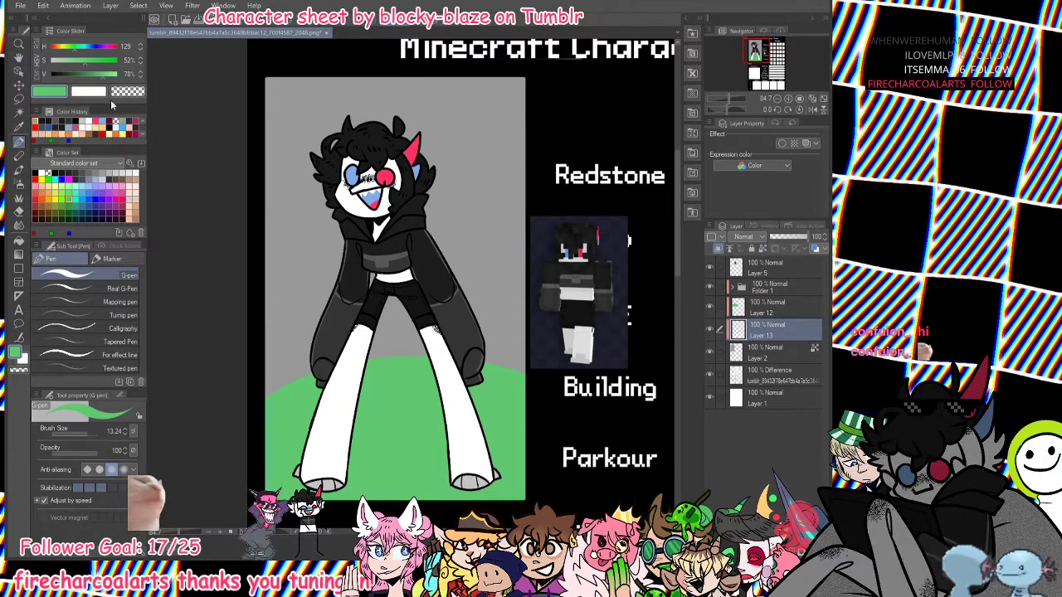
click(93, 75)
drag(77, 47, 79, 47)
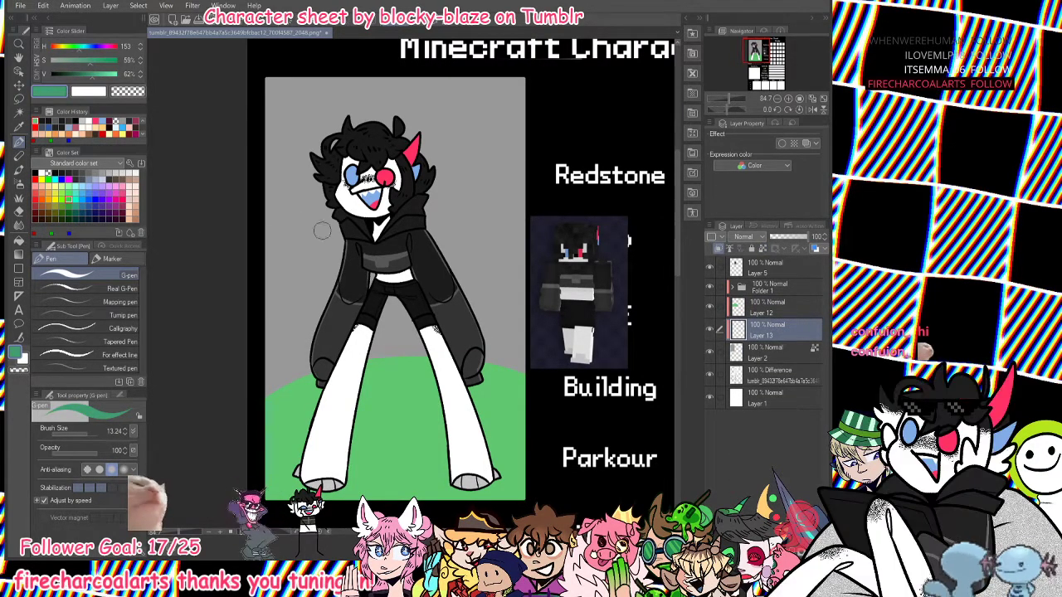
mouse_move(266, 322)
mouse_down()
mouse_move(312, 348)
mouse_move(306, 363)
mouse_move(264, 365)
mouse_move(267, 387)
mouse_up()
drag(258, 340, 338, 346)
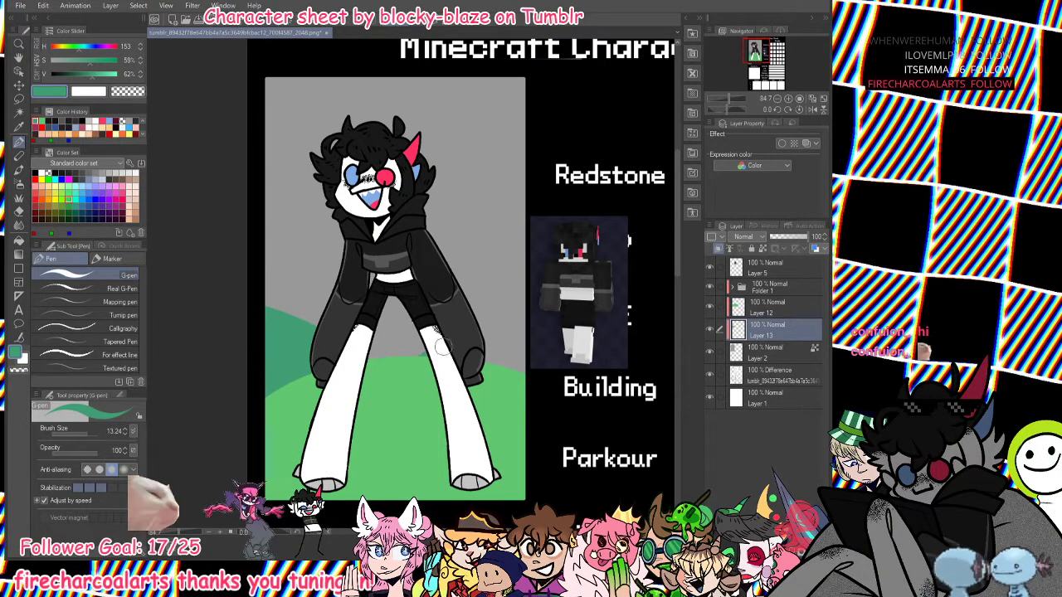
key(ctrl+z)
key(ctrl+z)
mouse_move(531, 280)
mouse_down()
mouse_move(237, 448)
mouse_move(335, 387)
mouse_move(444, 370)
mouse_up()
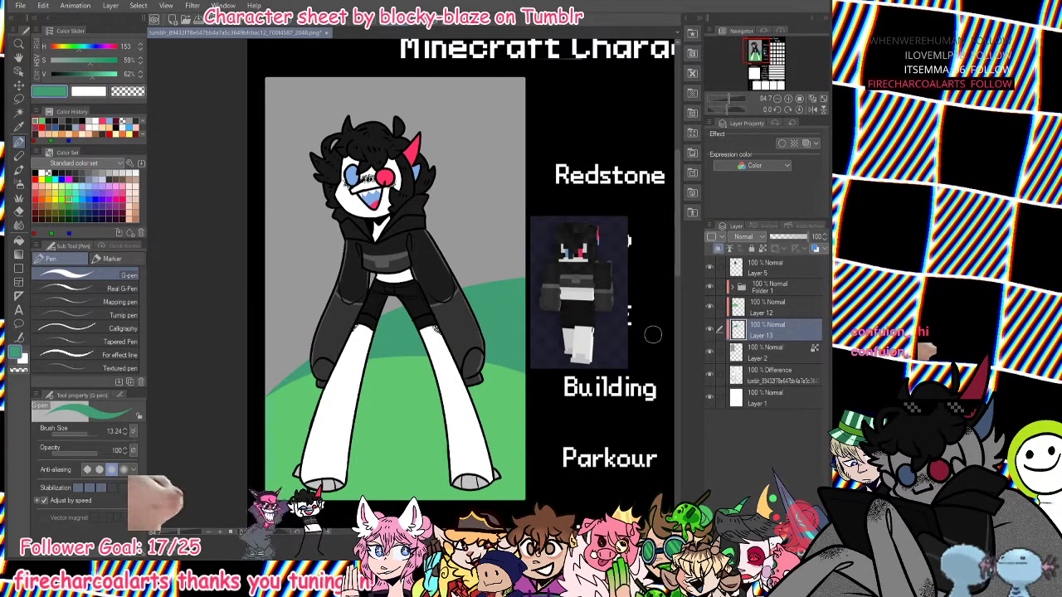
Paint a teal hill rising to the left on a new layer above Layer 2, at hue 189, saturation 72%, value 46%, undoing a first stroke.
click(776, 357)
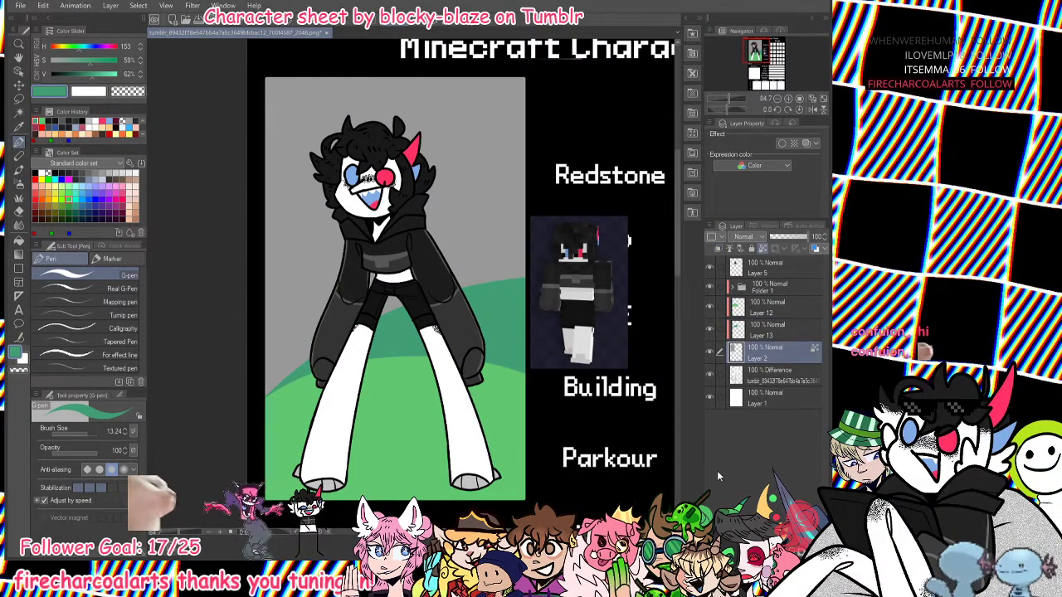
key(ctrl+shift+n)
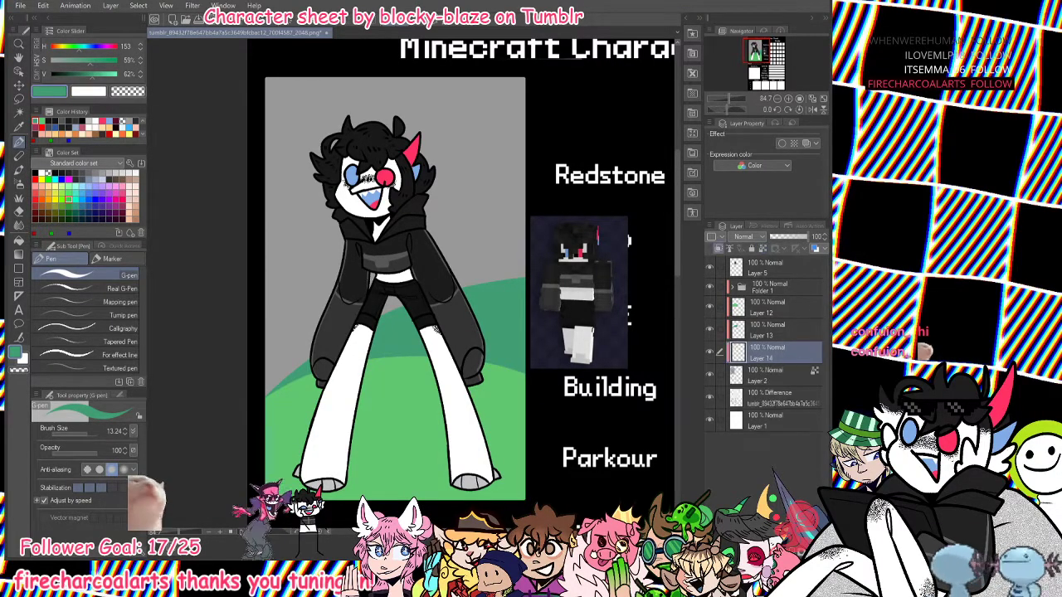
click(82, 75)
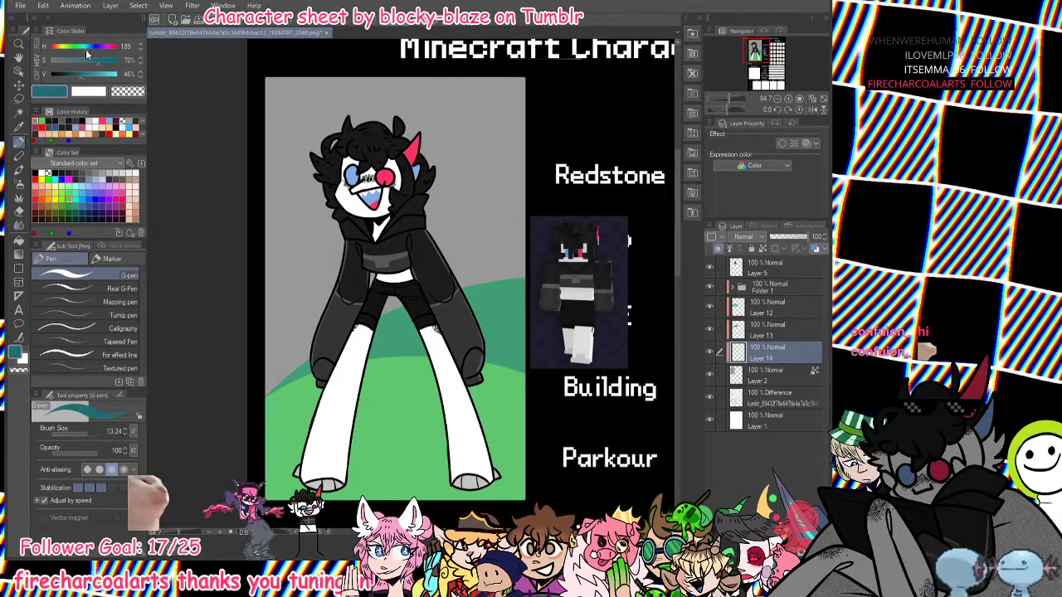
drag(242, 254, 386, 325)
key(ctrl+z)
drag(252, 245, 400, 311)
mouse_move(274, 265)
mouse_down()
mouse_move(294, 286)
mouse_move(254, 269)
mouse_move(344, 358)
mouse_move(272, 332)
mouse_move(254, 299)
mouse_move(261, 362)
mouse_up()
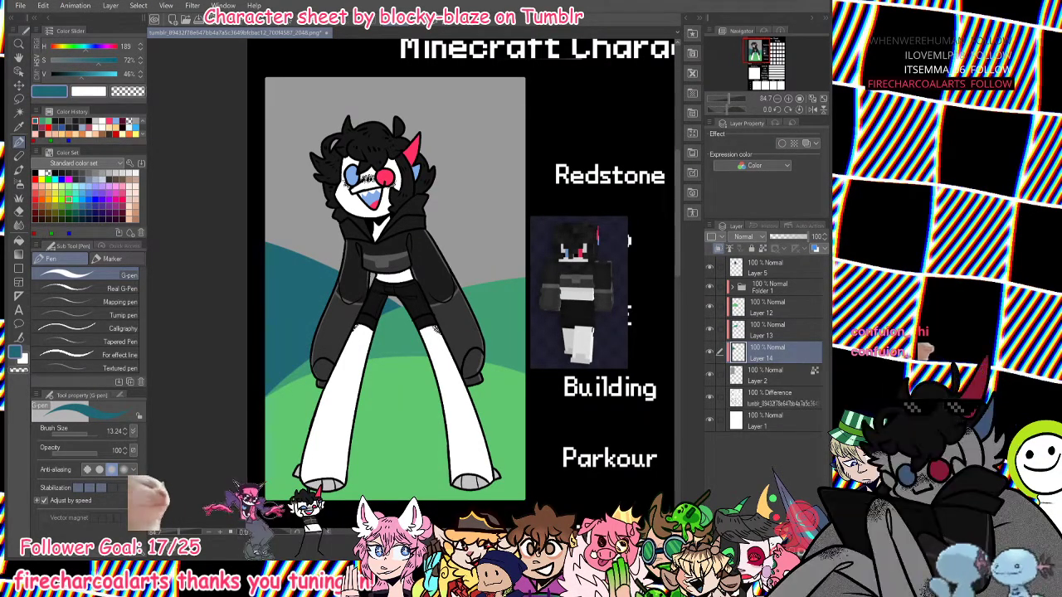
Paint the grey sky on Layer 2 light blue with a size 30 Fill-in-mono pen at hue 219, saturation 39%, value 87%.
click(775, 375)
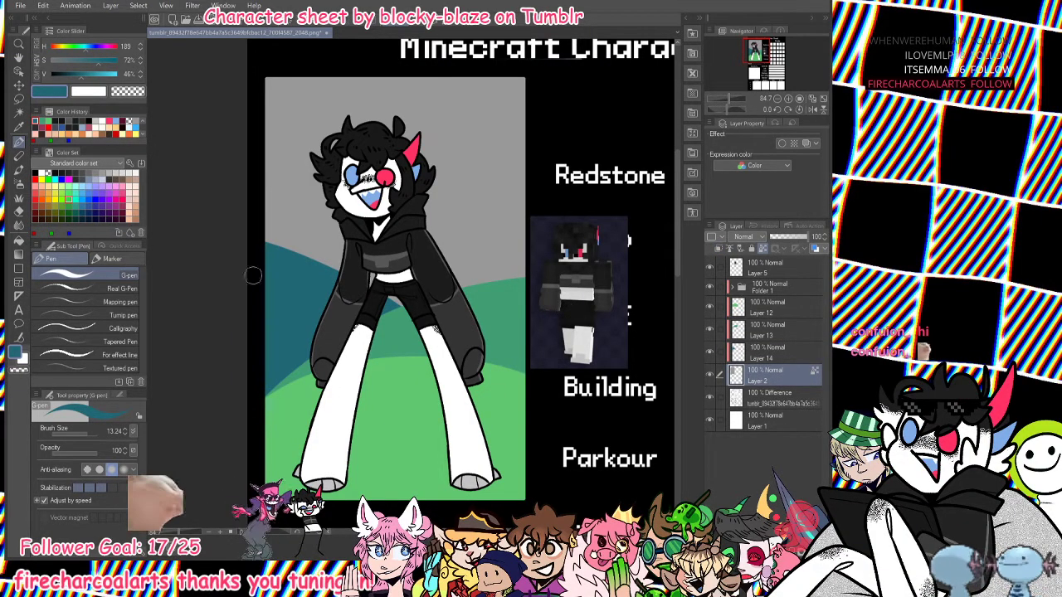
click(92, 49)
click(91, 62)
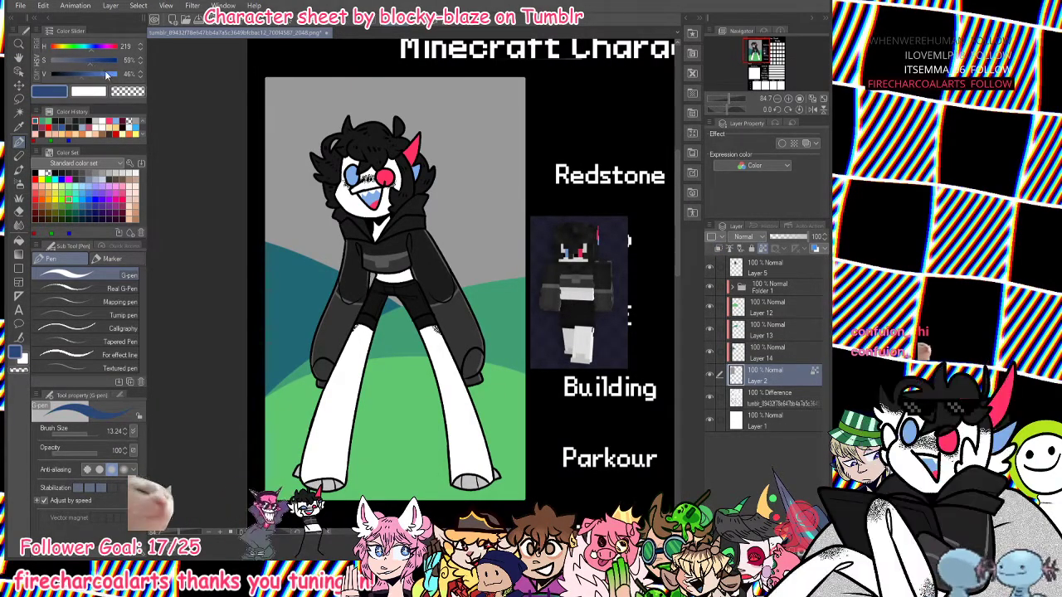
click(109, 75)
click(112, 258)
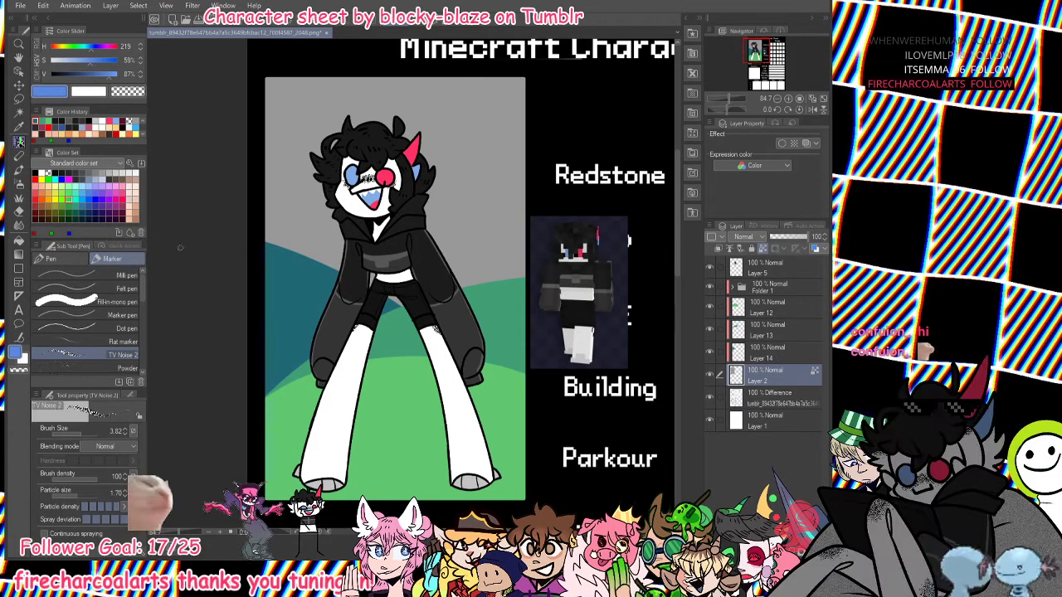
click(83, 302)
drag(309, 242, 518, 235)
mouse_move(441, 279)
mouse_down()
mouse_move(386, 288)
mouse_move(309, 255)
mouse_up()
click(77, 60)
mouse_move(525, 157)
mouse_down()
mouse_move(438, 249)
mouse_move(536, 294)
mouse_up()
mouse_move(422, 203)
mouse_down()
mouse_move(428, 104)
mouse_move(194, 272)
mouse_move(204, 173)
mouse_up()
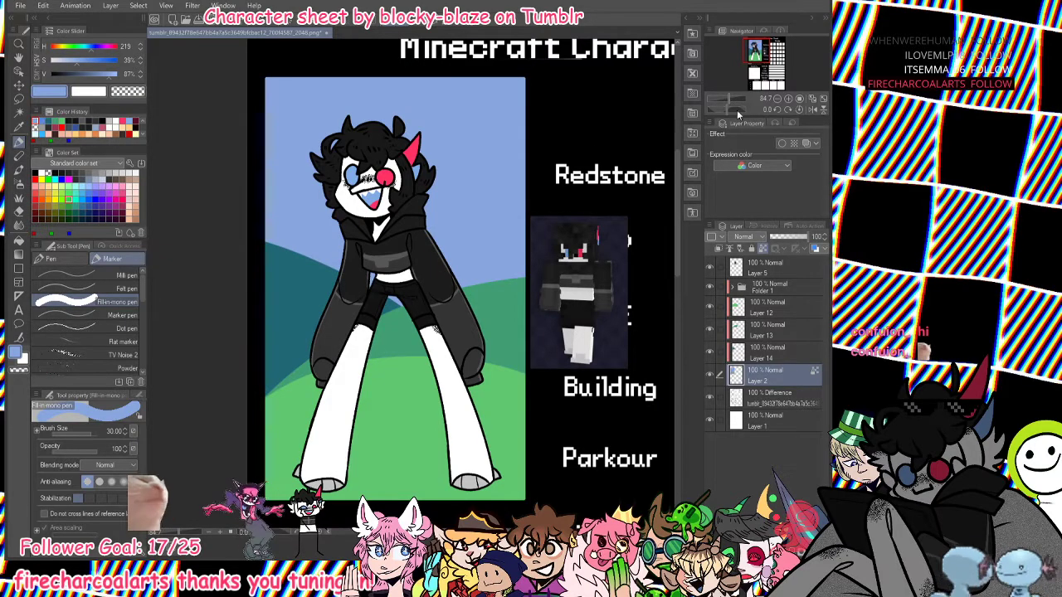
Hide the skin reference on Layer 5 and prepare a new layer above the character folder for filling with the eye's sampled blue.
click(726, 98)
drag(759, 53, 757, 57)
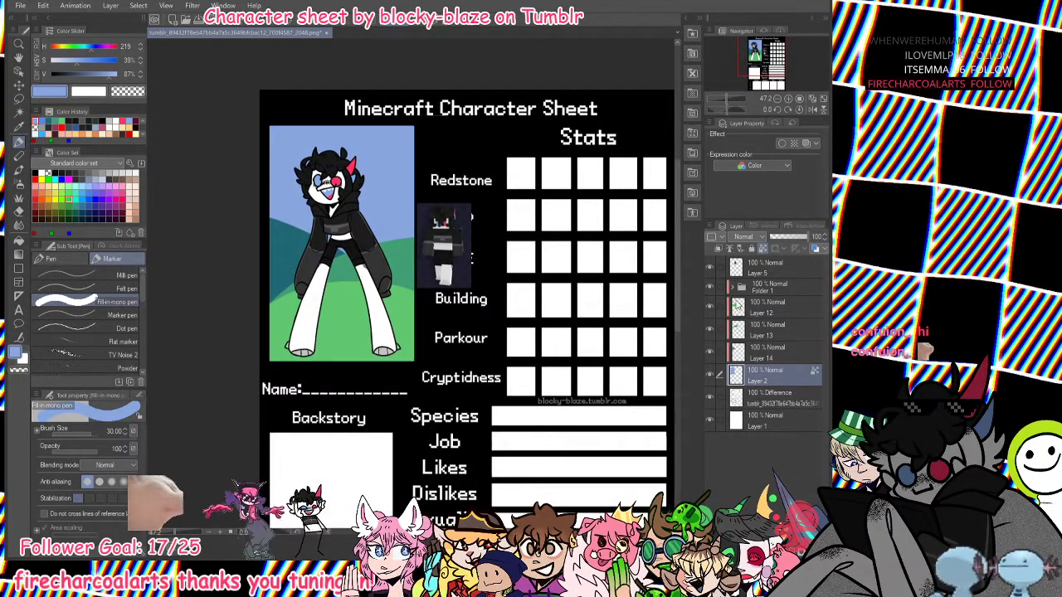
click(709, 267)
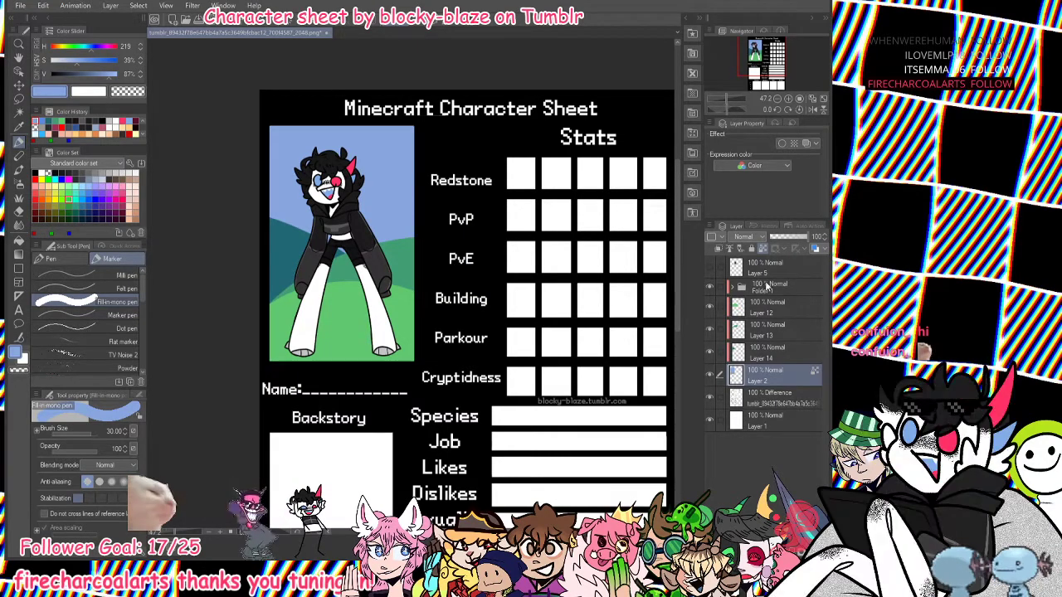
click(770, 287)
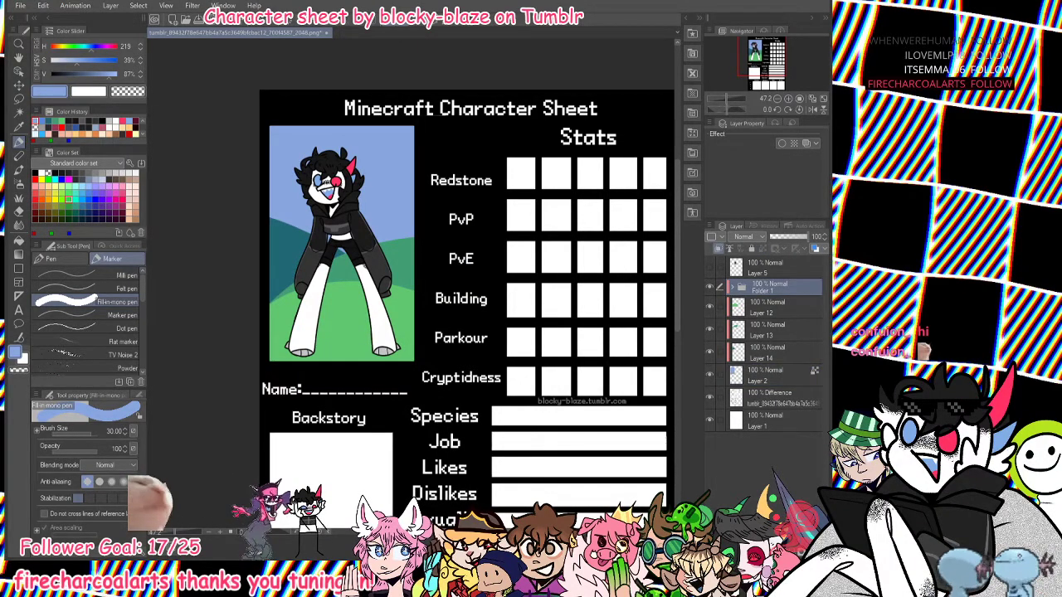
key(ctrl+shift+n)
key(g)
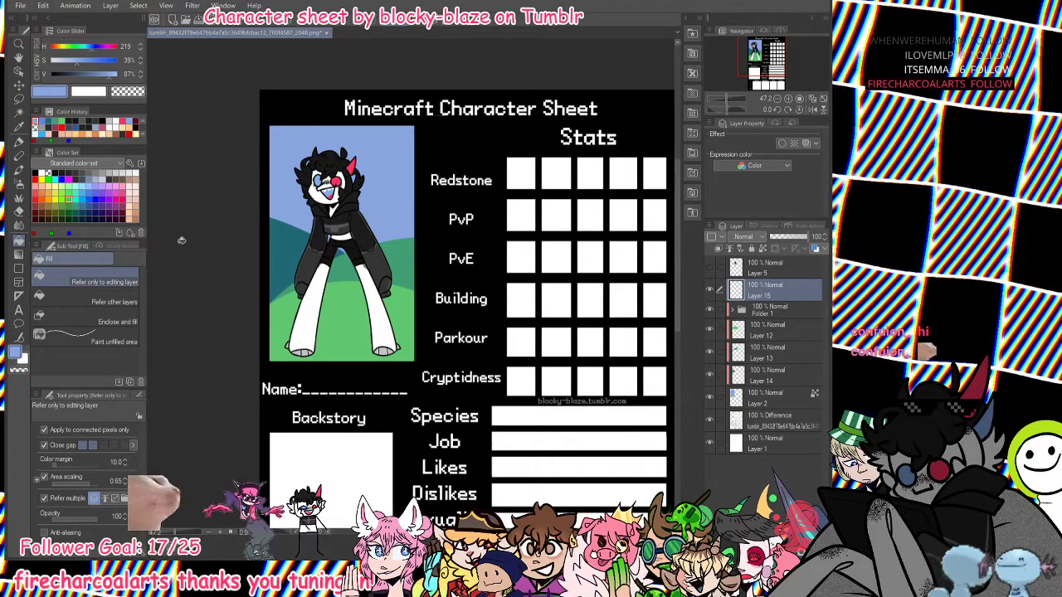
drag(782, 58, 785, 57)
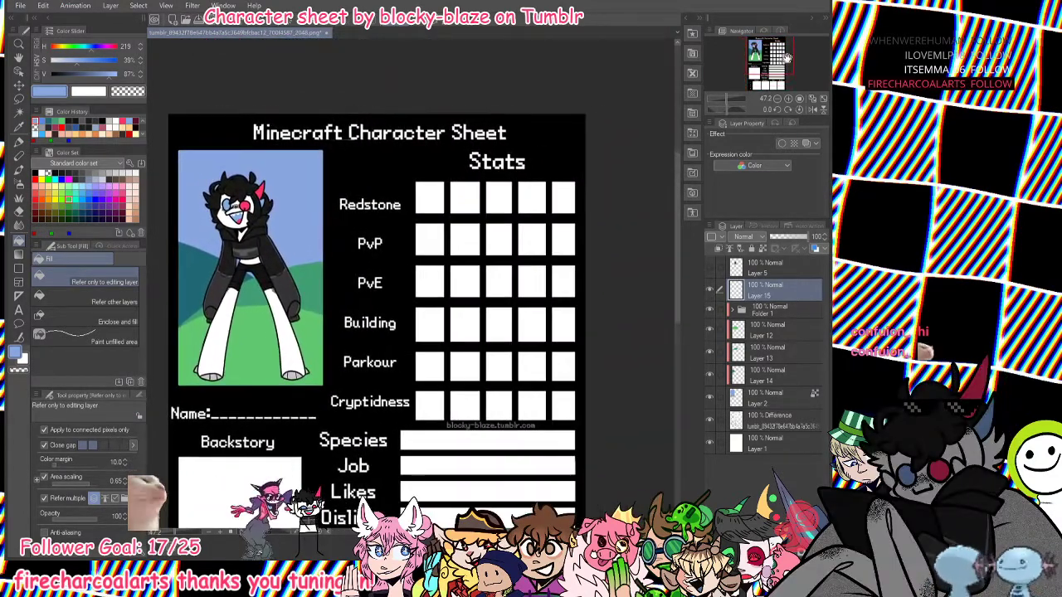
alt+click(229, 203)
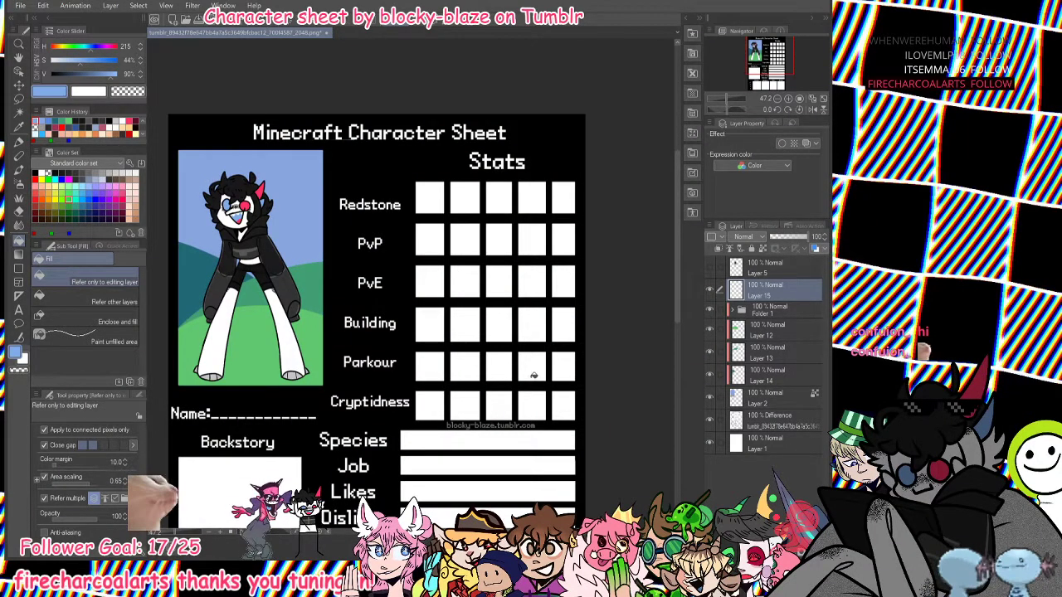
click(529, 370)
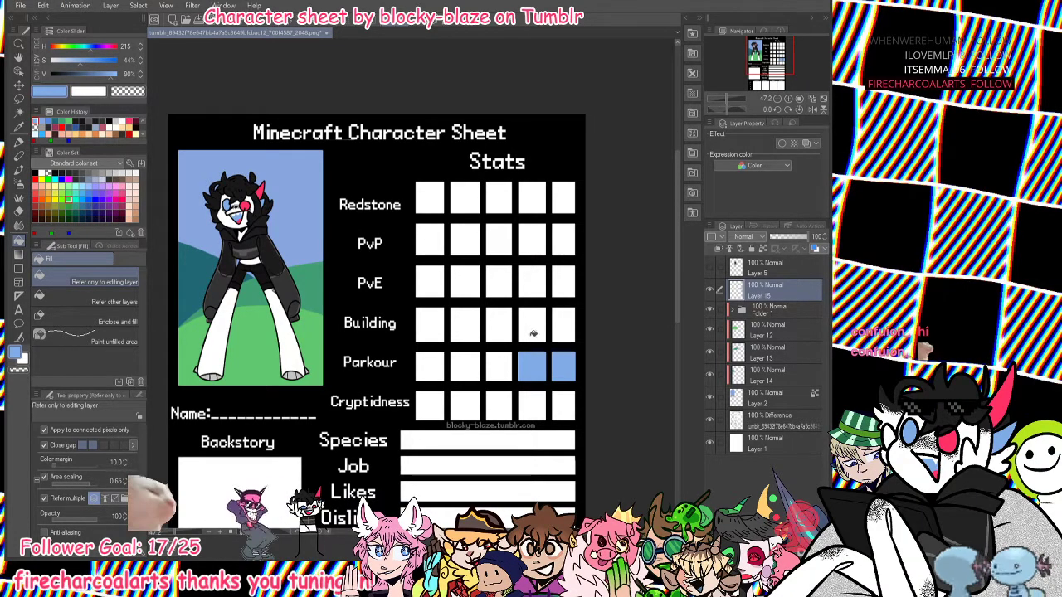
click(511, 326)
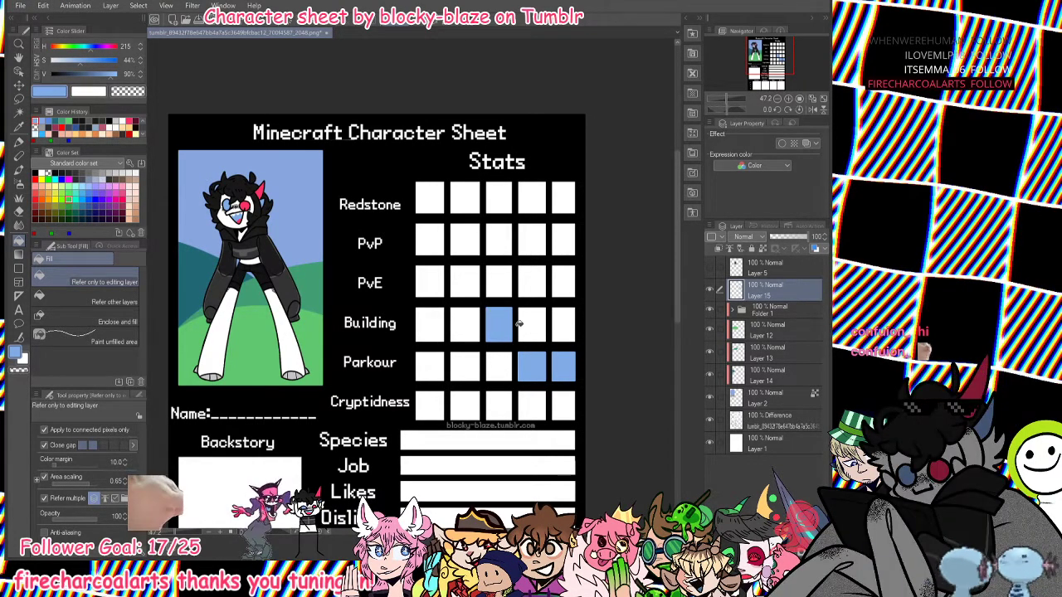
key(ctrl+z)
click(534, 322)
click(563, 323)
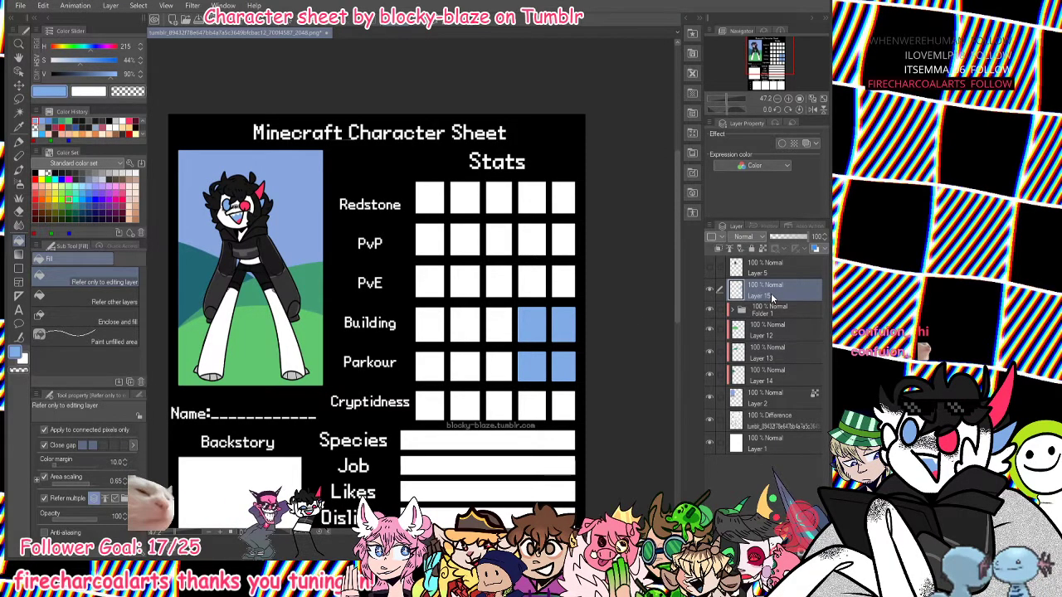
key(ctrl+z)
key(ctrl+z)
key(ctrl+z)
key(ctrl+z)
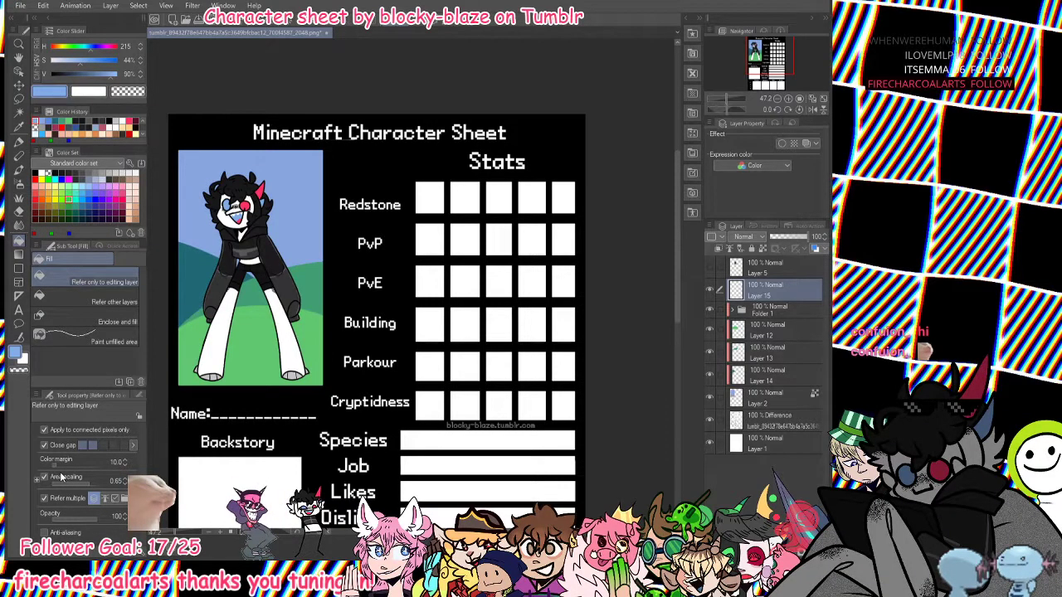
Turn off area scaling for the Fill tool and fill the last two Parkour and last two Building boxes blue.
click(534, 362)
click(563, 363)
click(534, 323)
click(563, 323)
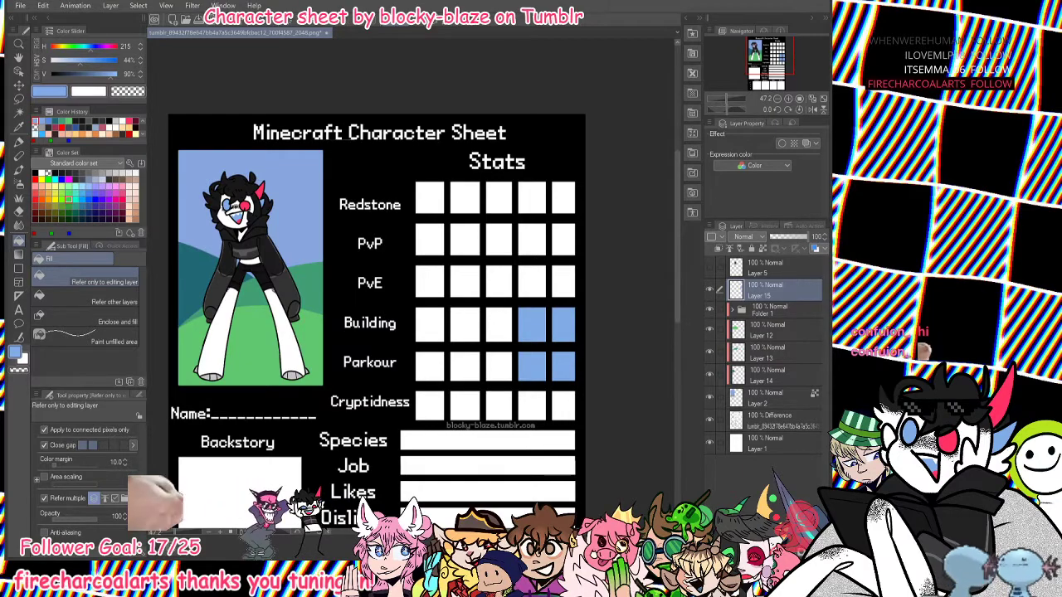
Fill the last four PvE boxes and the last two PvP boxes with the same blue.
click(471, 281)
click(505, 280)
click(532, 279)
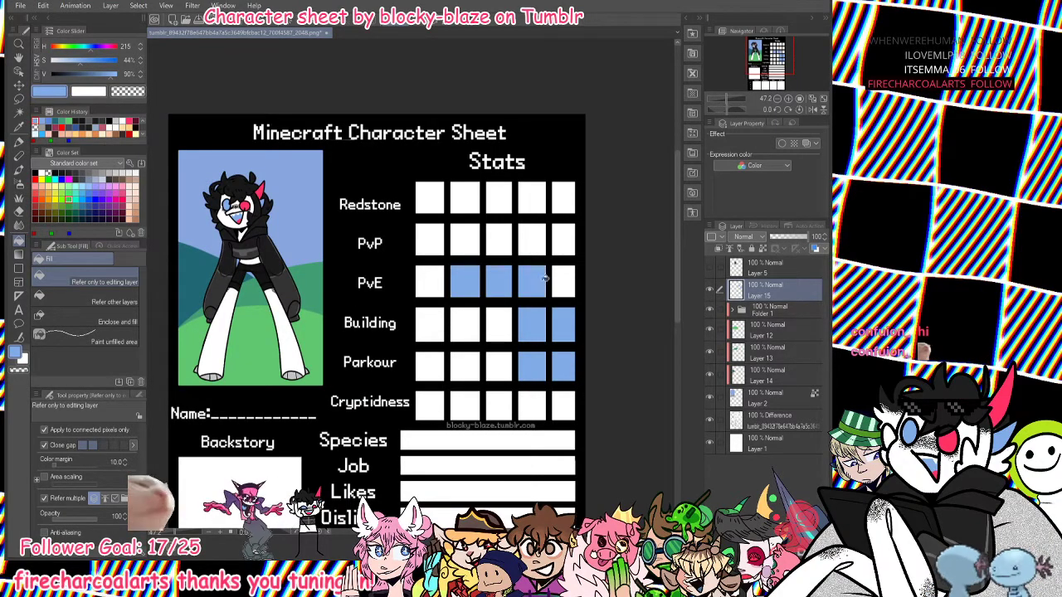
click(558, 282)
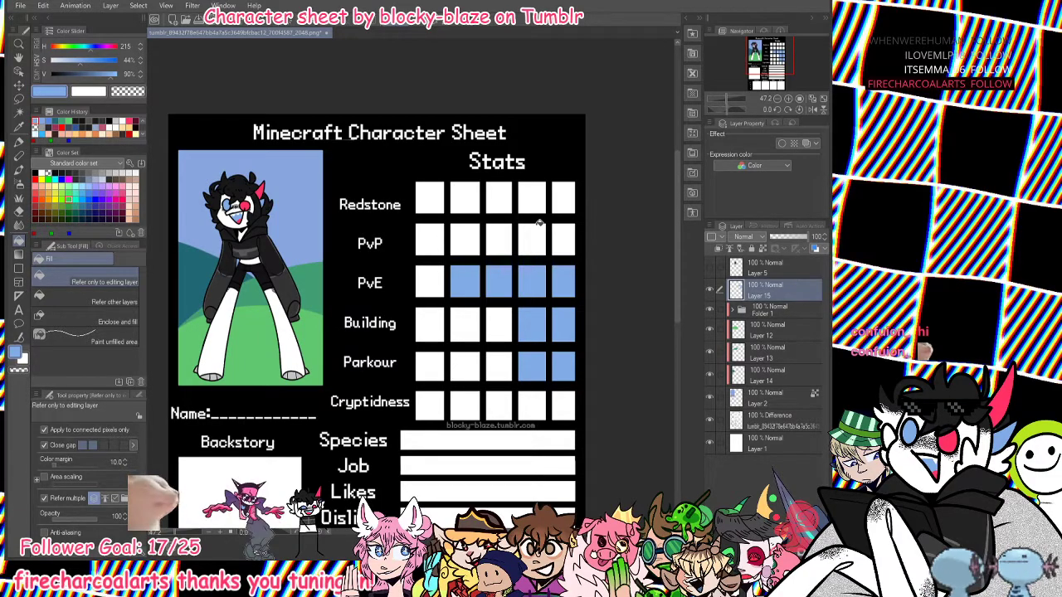
click(530, 238)
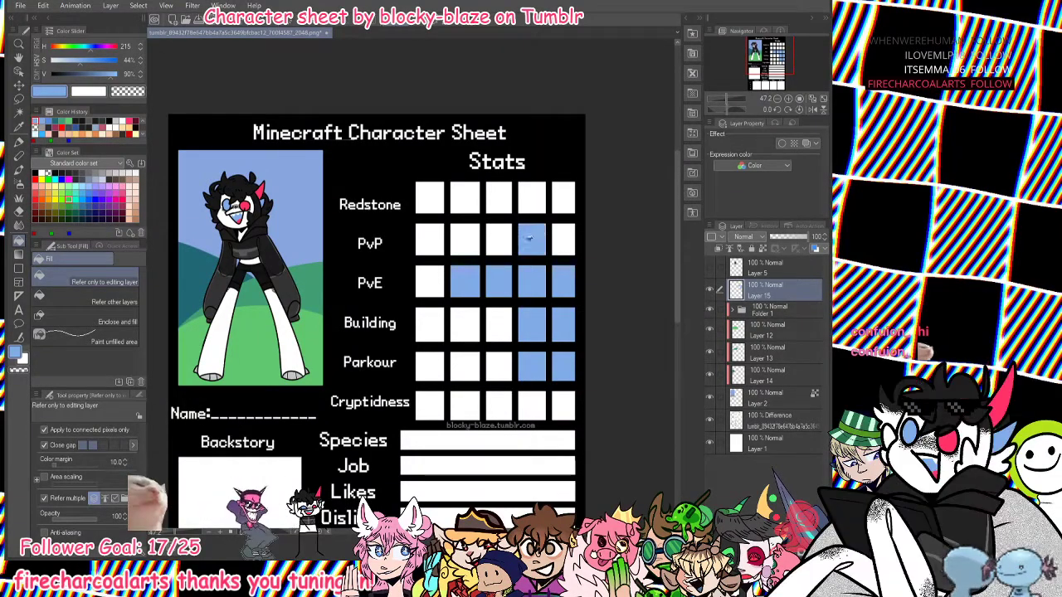
click(560, 236)
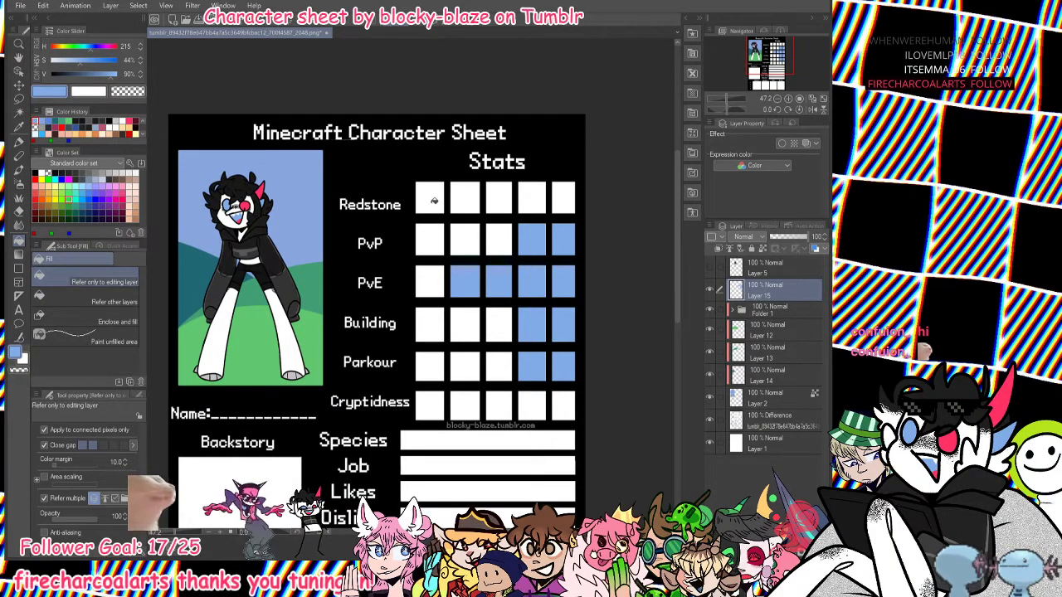
Fill all five Redstone boxes with the same blue.
click(434, 199)
click(466, 196)
click(498, 194)
click(536, 191)
click(560, 190)
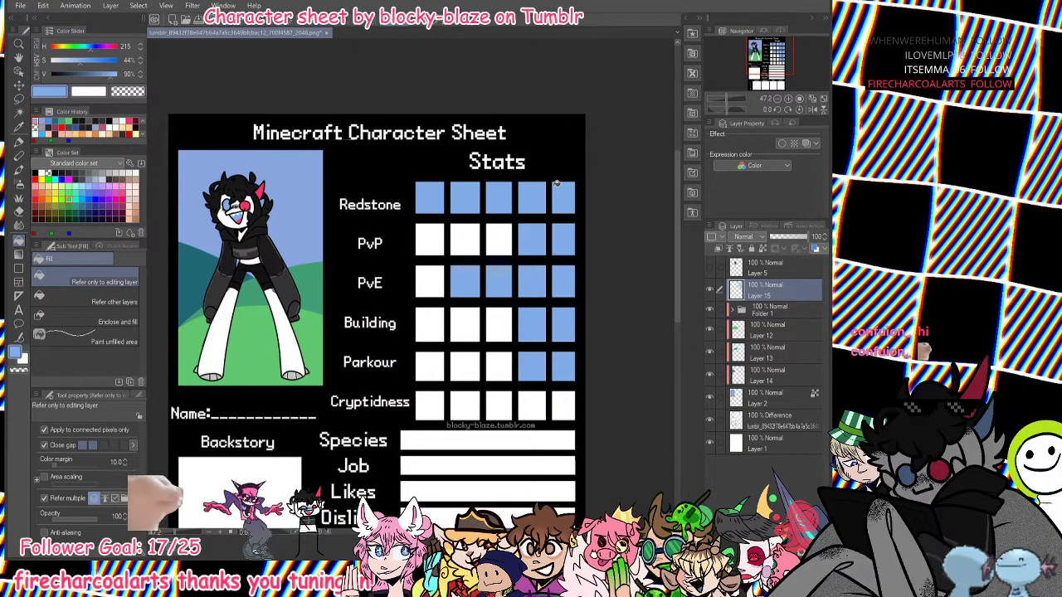
Fill the first three PvP boxes, the first PvE box and the first three Building boxes with the red sampled from the character's horn.
alt+click(259, 190)
click(429, 240)
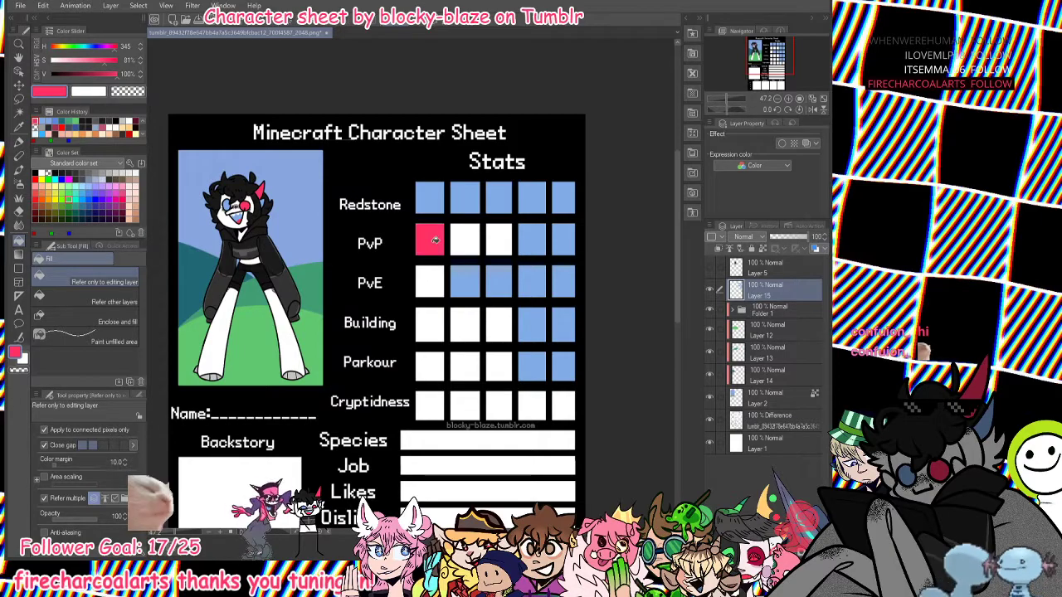
click(465, 241)
click(498, 241)
click(428, 283)
click(429, 322)
click(465, 322)
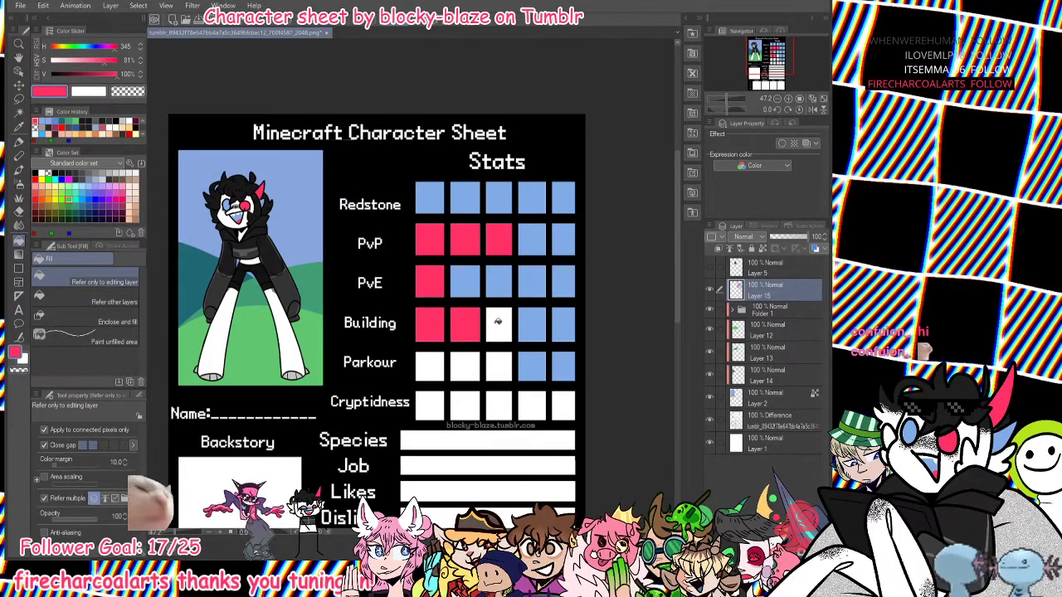
click(498, 323)
Fill the first three Parkour boxes and all five Cryptidness boxes red, undoing one misplaced fill, and check the box edges up close.
click(429, 362)
click(465, 363)
click(497, 362)
click(454, 393)
key(ctrl+z)
click(429, 402)
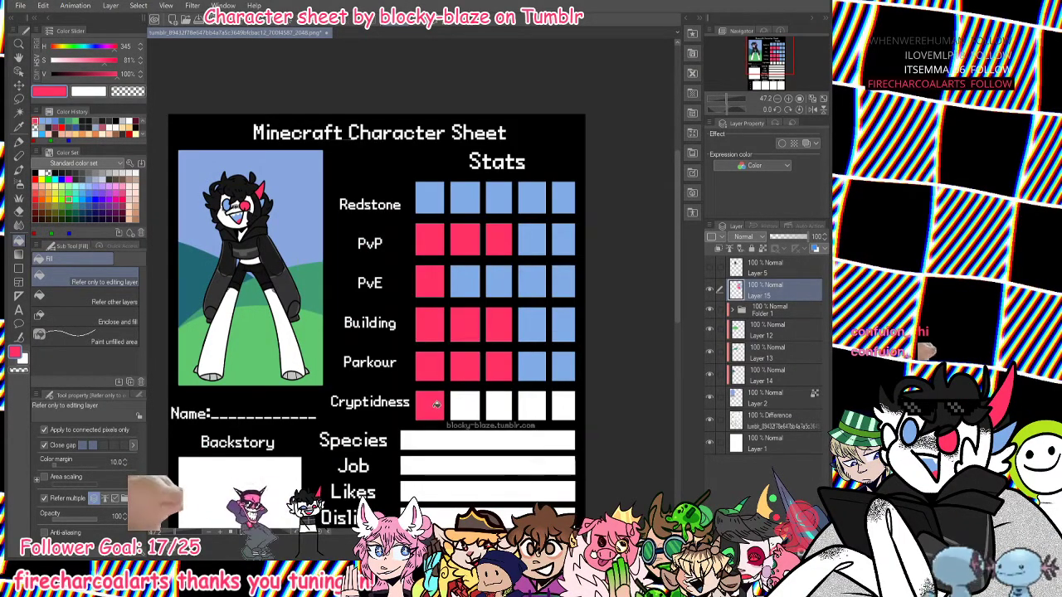
click(464, 402)
click(497, 403)
click(531, 403)
click(562, 403)
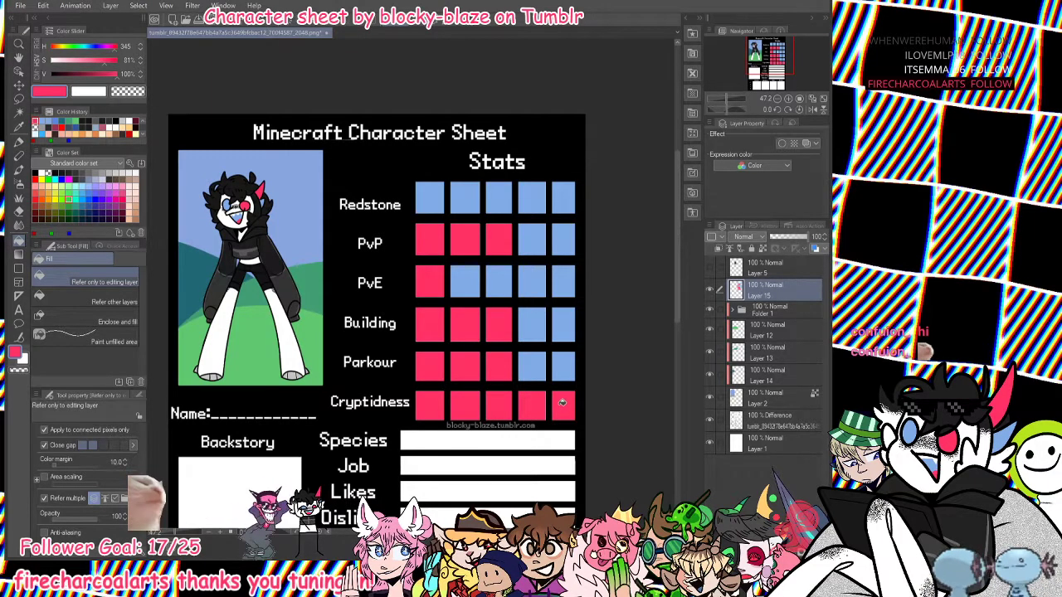
drag(723, 99, 732, 98)
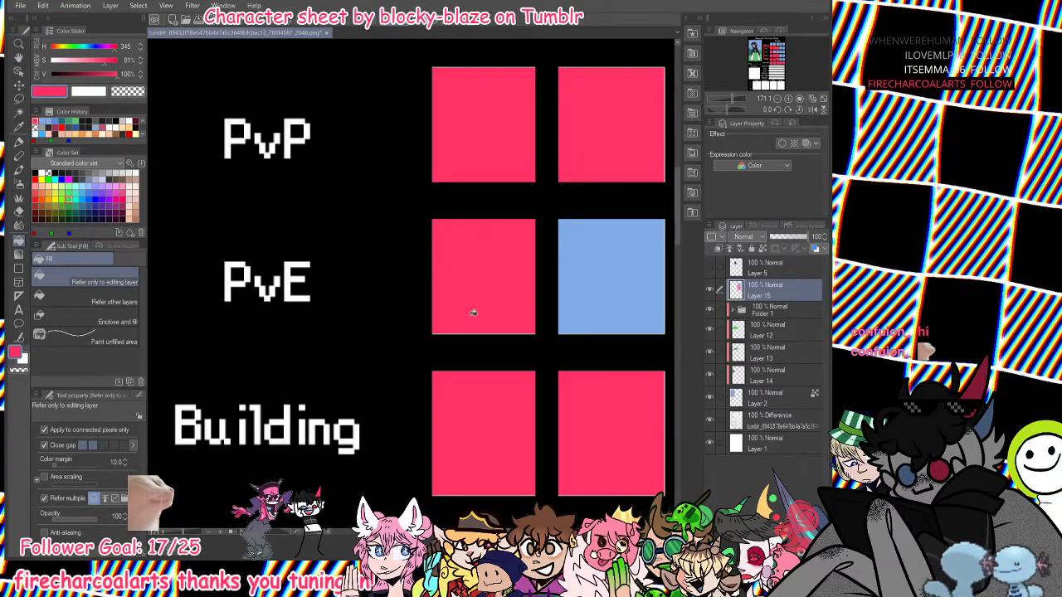
drag(731, 94, 730, 93)
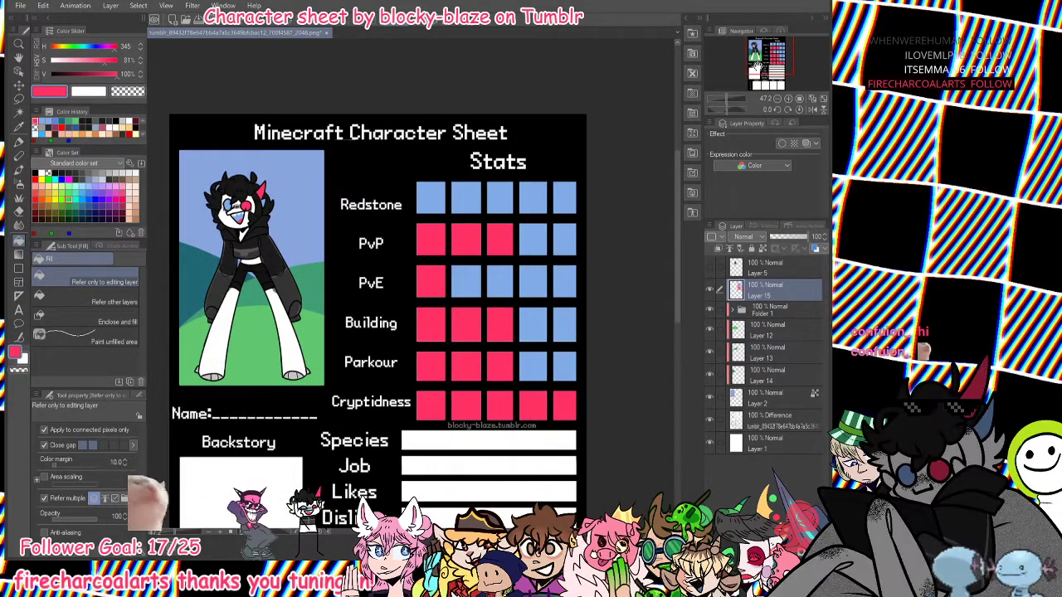
Toggle the sheet template layer off and on to check it, and lock its transparent pixels.
click(776, 448)
drag(767, 85, 758, 85)
click(710, 421)
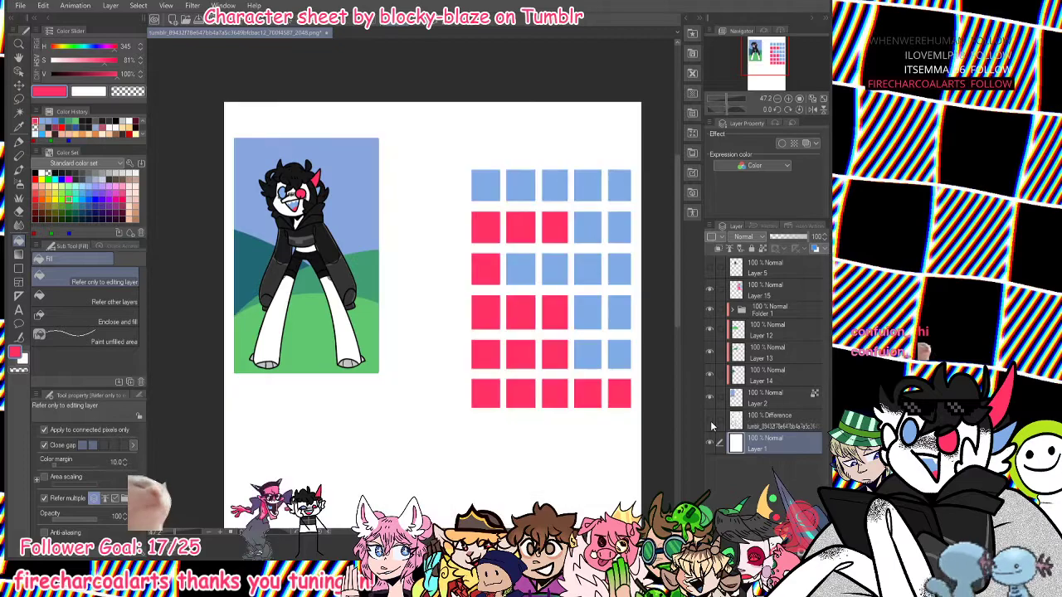
click(710, 421)
click(786, 423)
click(762, 248)
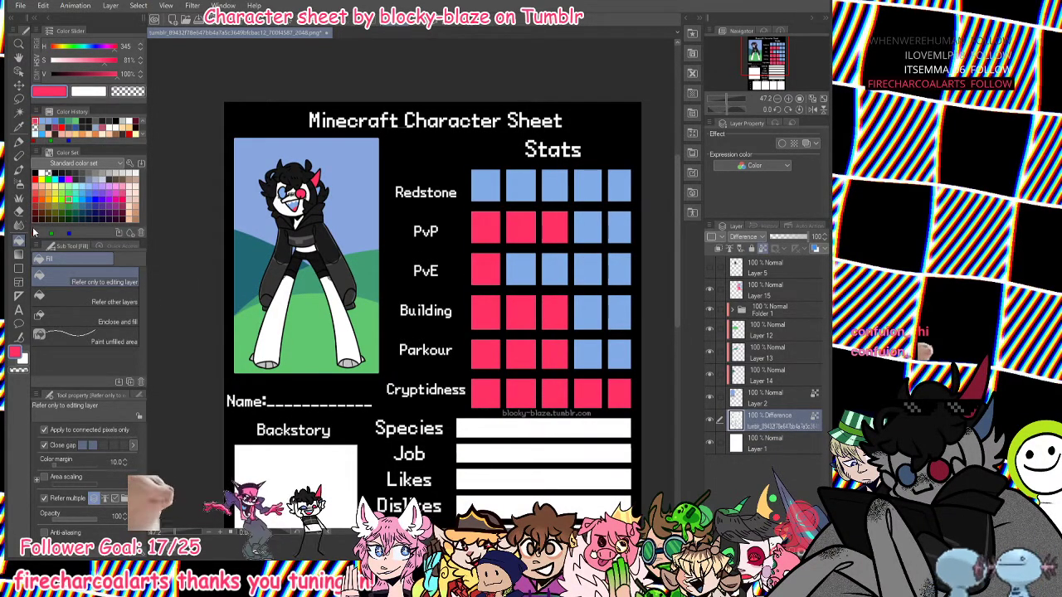
Switch to the Fill-in-mono pen in white and hide the white Layer 1 beneath the template.
click(19, 141)
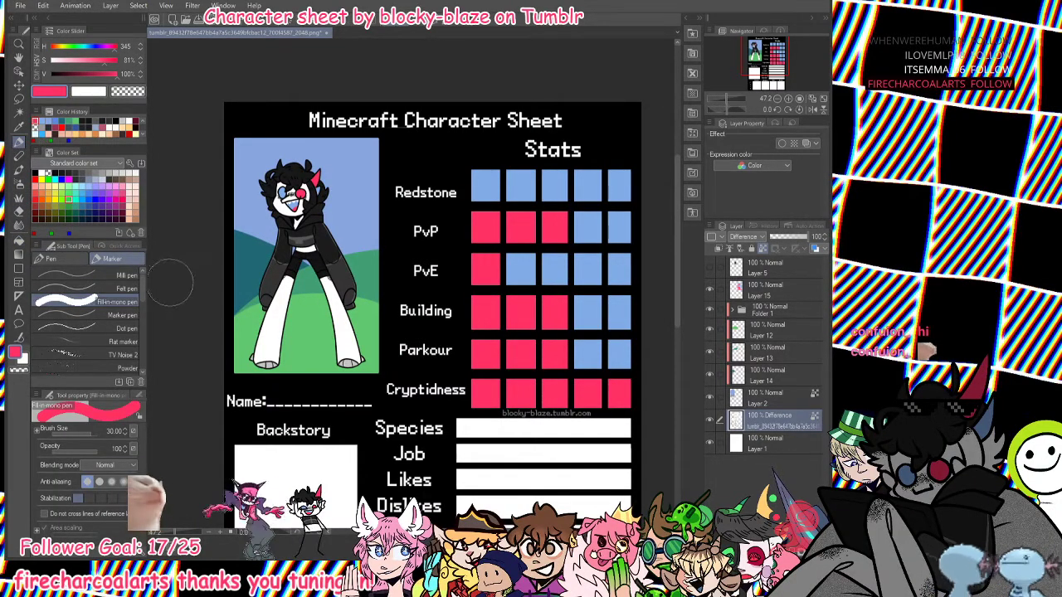
click(42, 171)
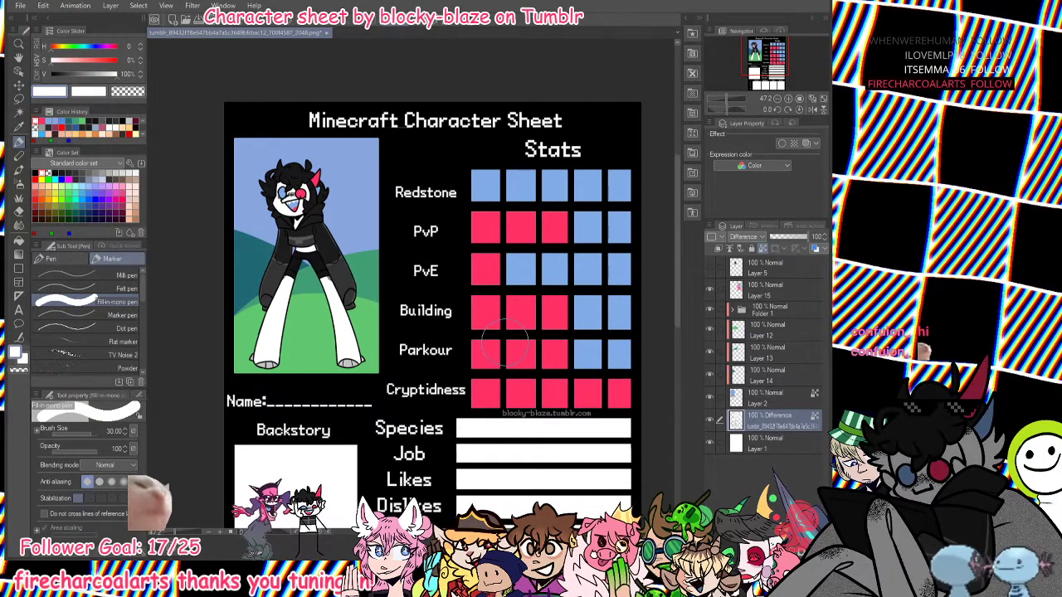
click(710, 445)
click(709, 445)
click(709, 446)
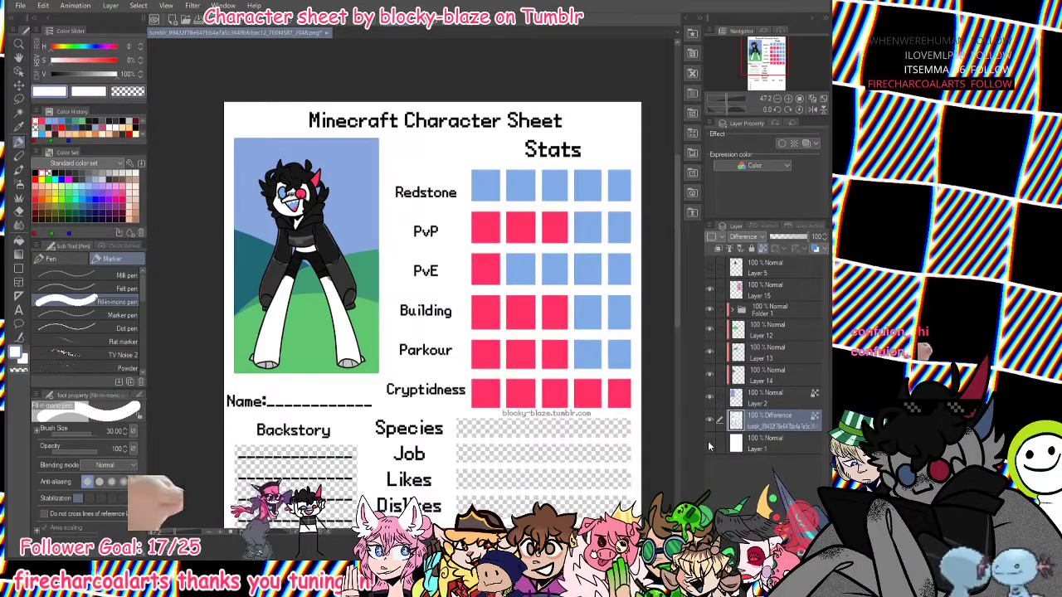
Show the white Layer 1 again and add a new layer directly above the sheet template layer.
click(709, 445)
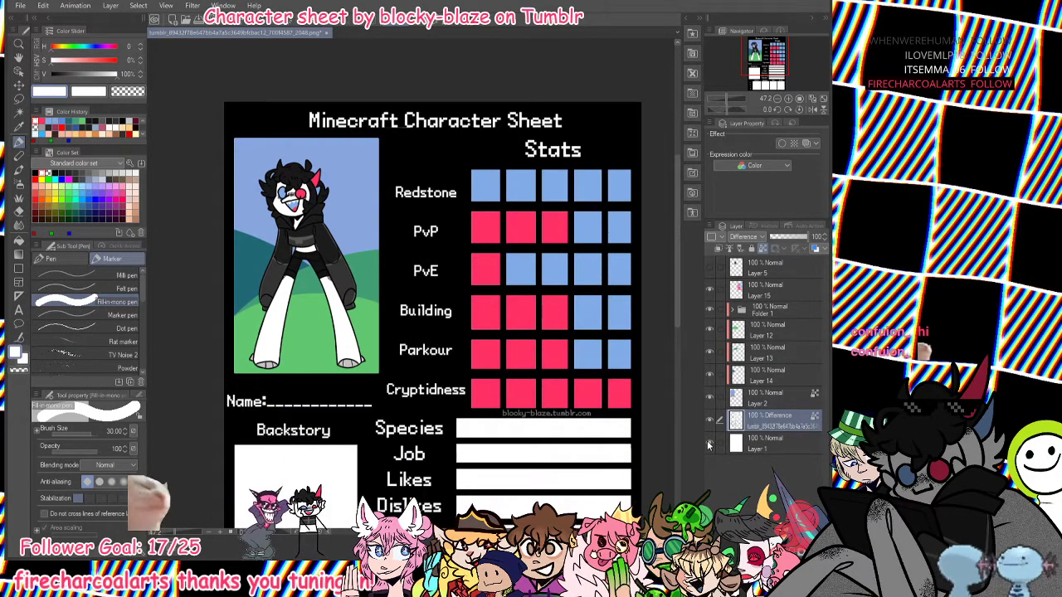
click(783, 451)
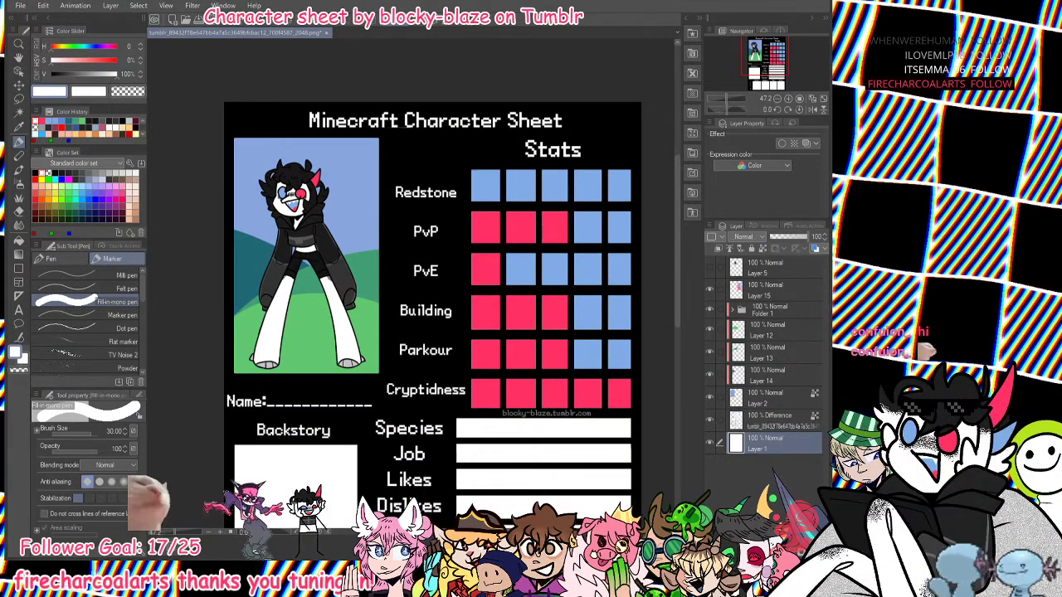
key(ctrl+shift+n)
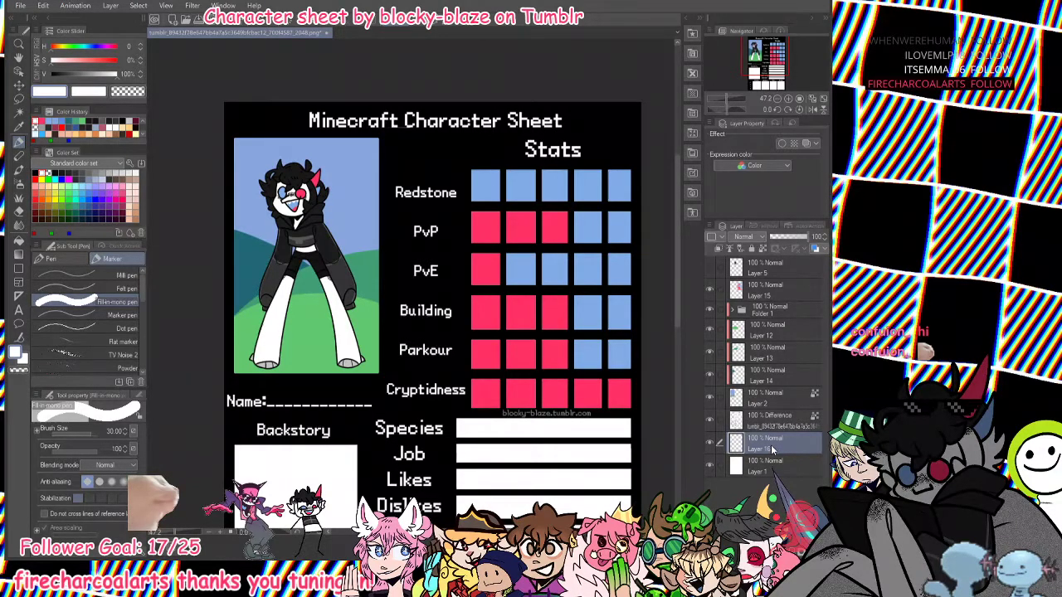
drag(772, 449, 773, 419)
Sample the sheet's black, undo a stray stroke, and paint over the thin white edges around the Cryptidness boxes with the G-pen.
mouse_move(519, 341)
mouse_down()
mouse_move(544, 321)
mouse_move(479, 324)
mouse_move(525, 293)
mouse_up()
key(ctrl+z)
alt+click(465, 334)
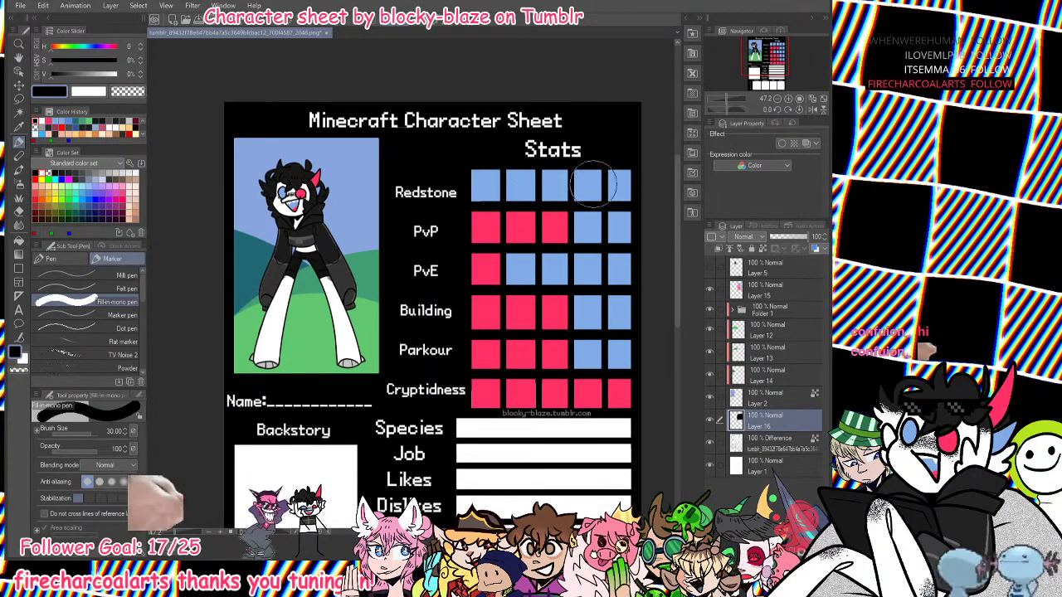
click(729, 99)
drag(760, 58, 773, 64)
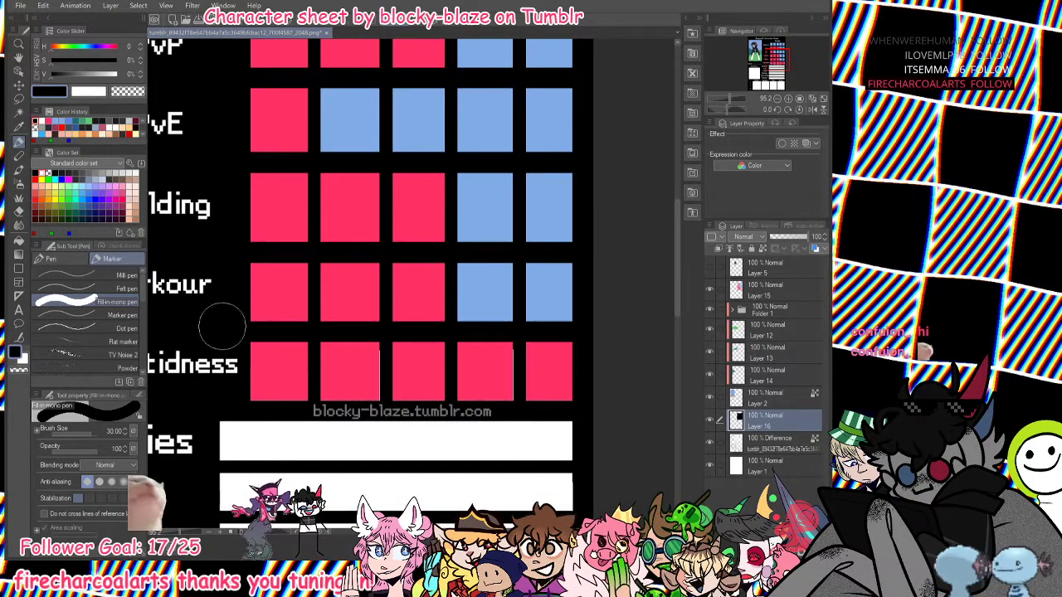
click(51, 259)
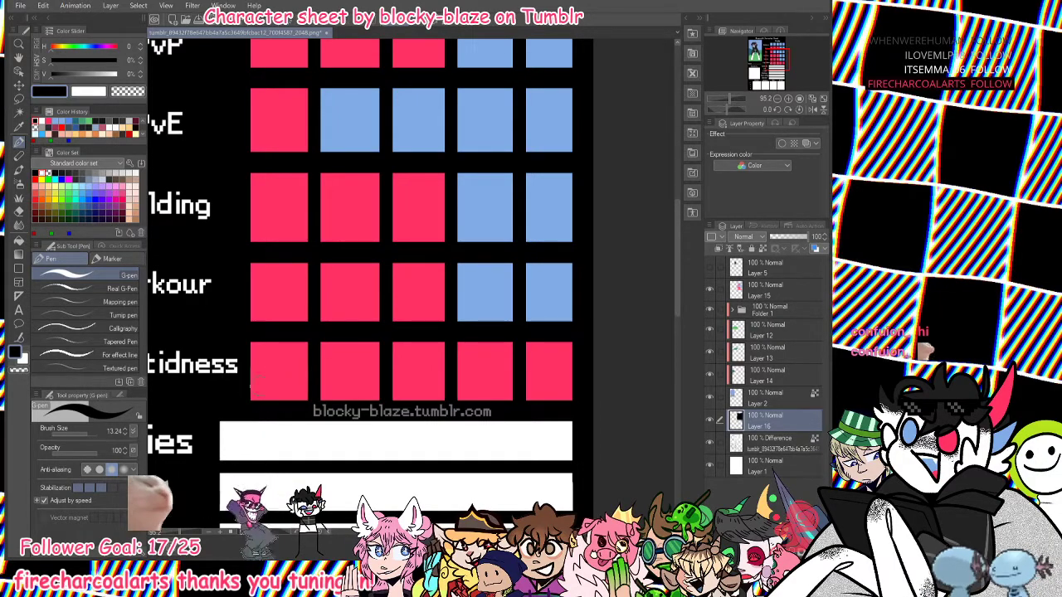
drag(732, 100, 725, 97)
drag(765, 64, 750, 60)
On a new layer above Layer 15, write a K on the Name line with the Real G-Pen in the PvE box's red.
click(775, 292)
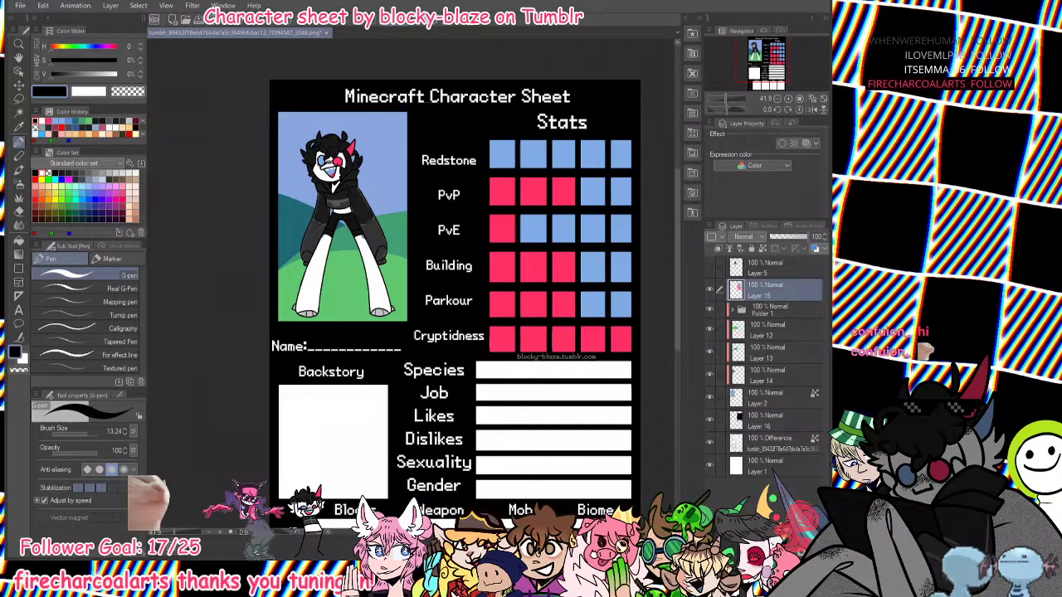
key(ctrl+shift+n)
click(90, 287)
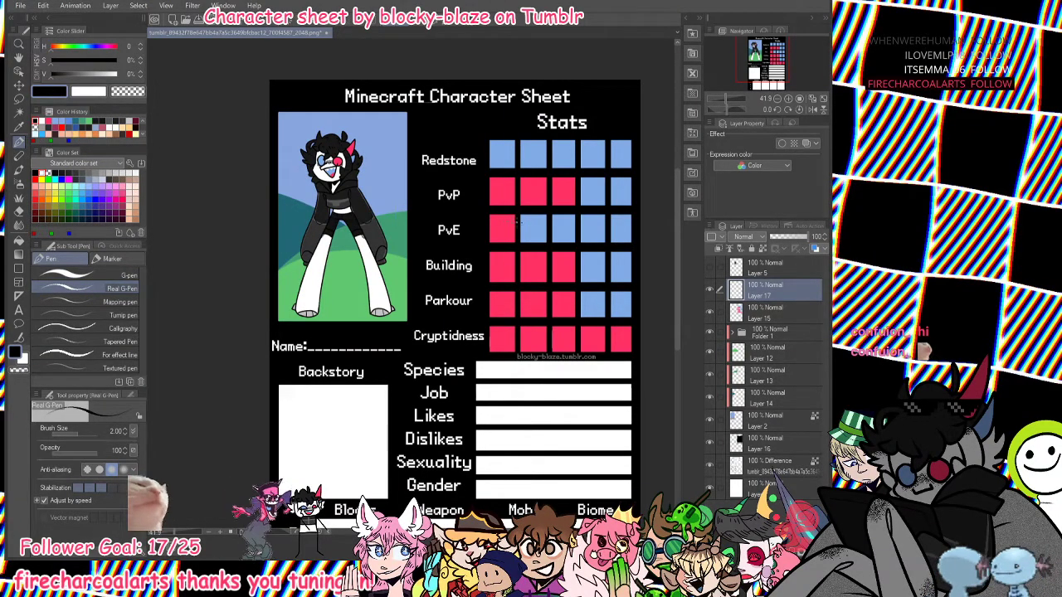
alt+click(508, 227)
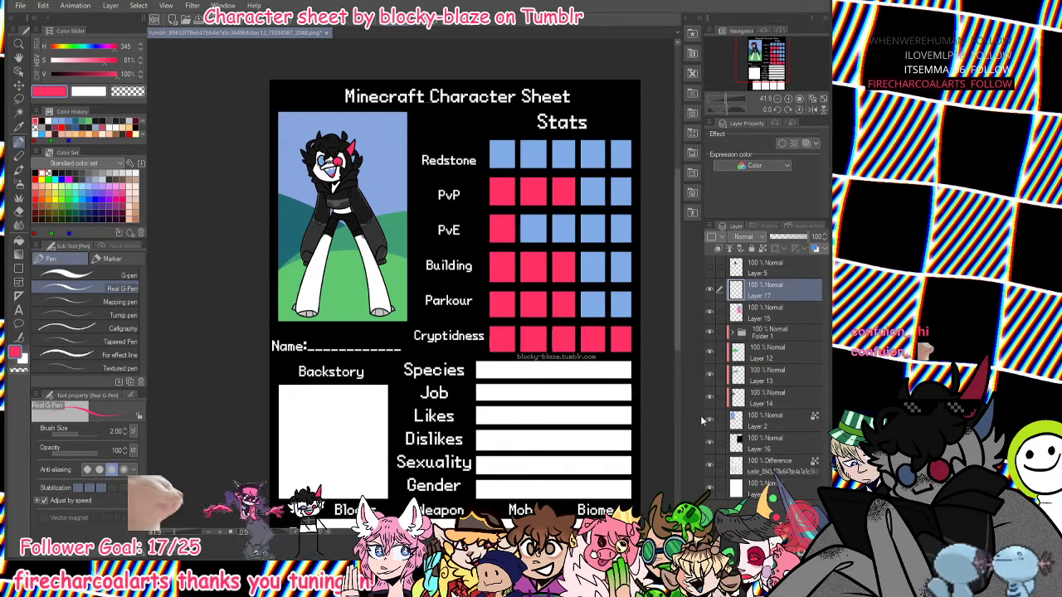
drag(313, 335, 319, 345)
key(ctrl+z)
key(ctrl+z)
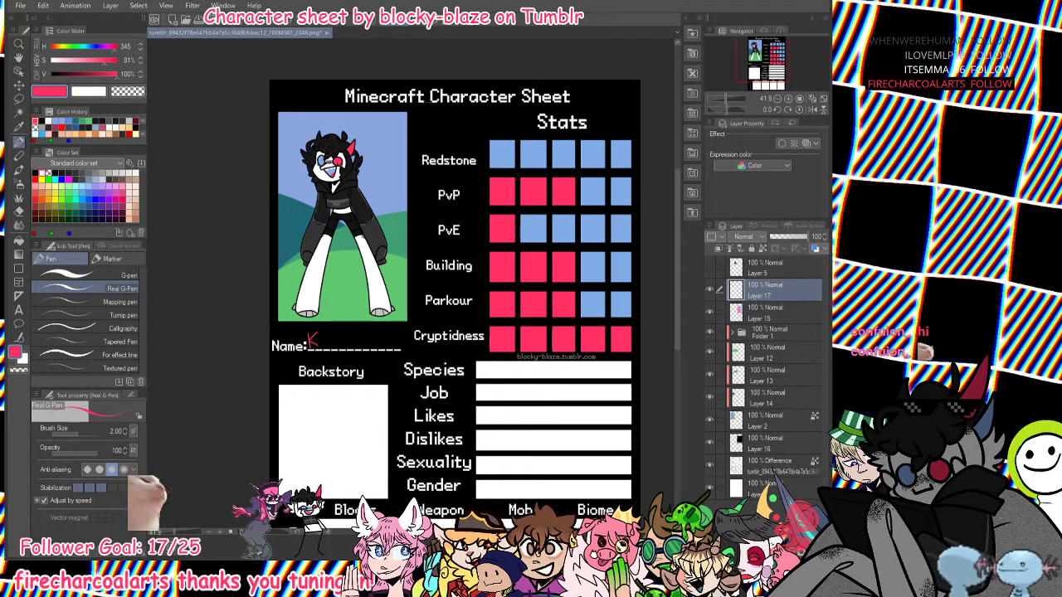
scroll(413, 273, up, 3)
drag(332, 331, 361, 254)
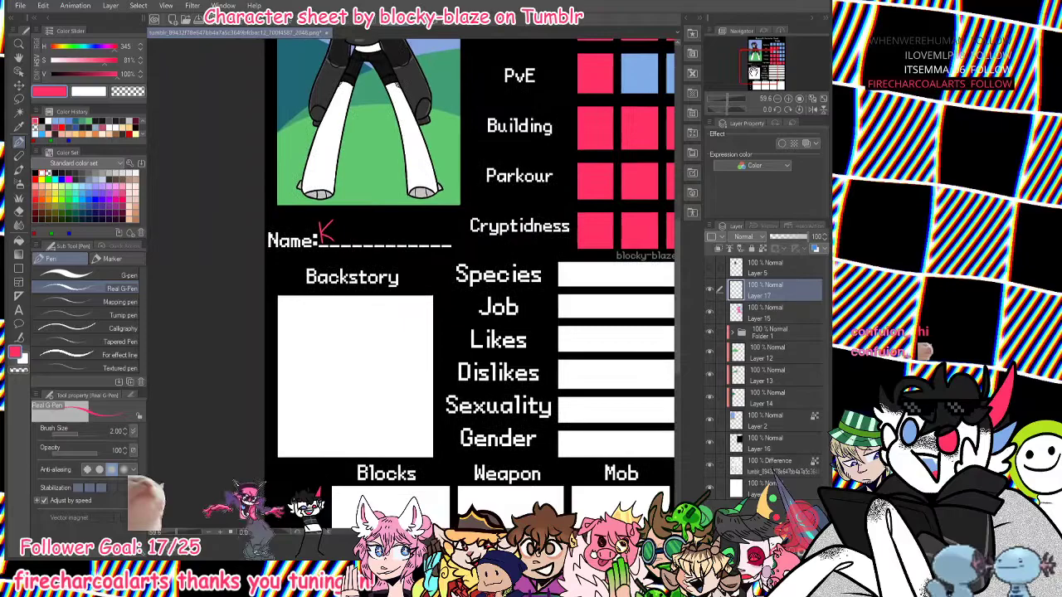
Handwrite "Demon" in red at the start of the Species box, undoing faulty strokes.
scroll(469, 282, up, 3)
drag(753, 59, 775, 66)
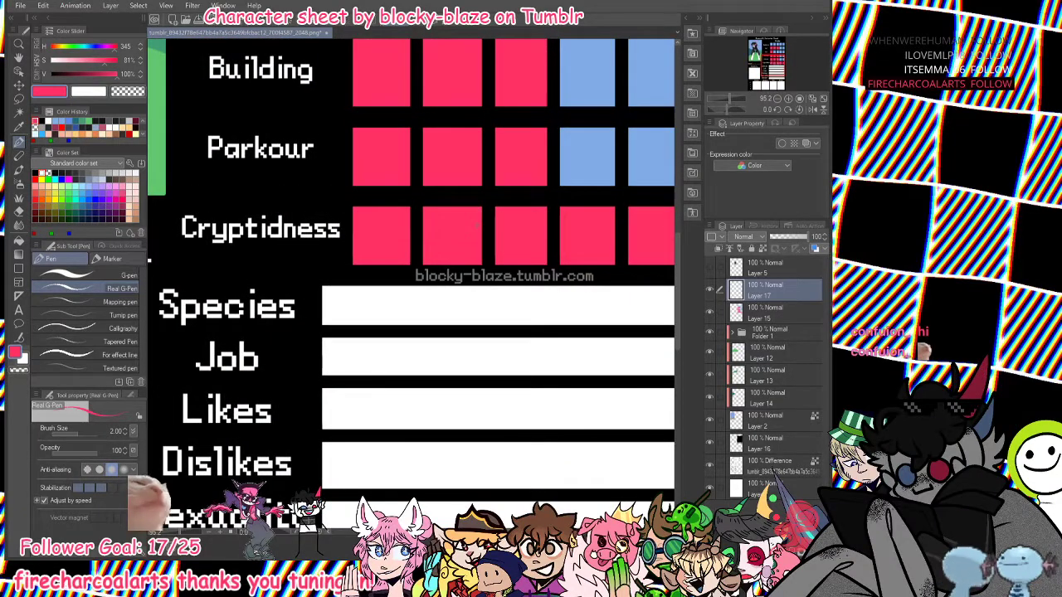
mouse_move(339, 297)
mouse_down()
mouse_move(338, 324)
mouse_move(393, 308)
mouse_move(440, 321)
mouse_up()
key(ctrl+z)
key(ctrl+z)
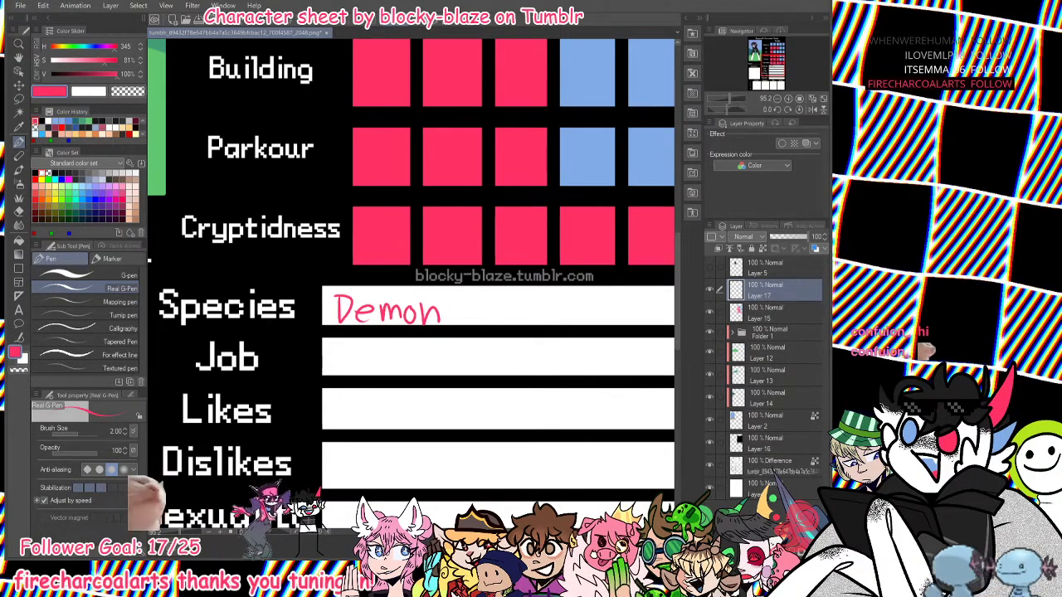
Add "(shap shifter)" in red handwriting after "Demon" in the Species box.
drag(729, 98, 733, 97)
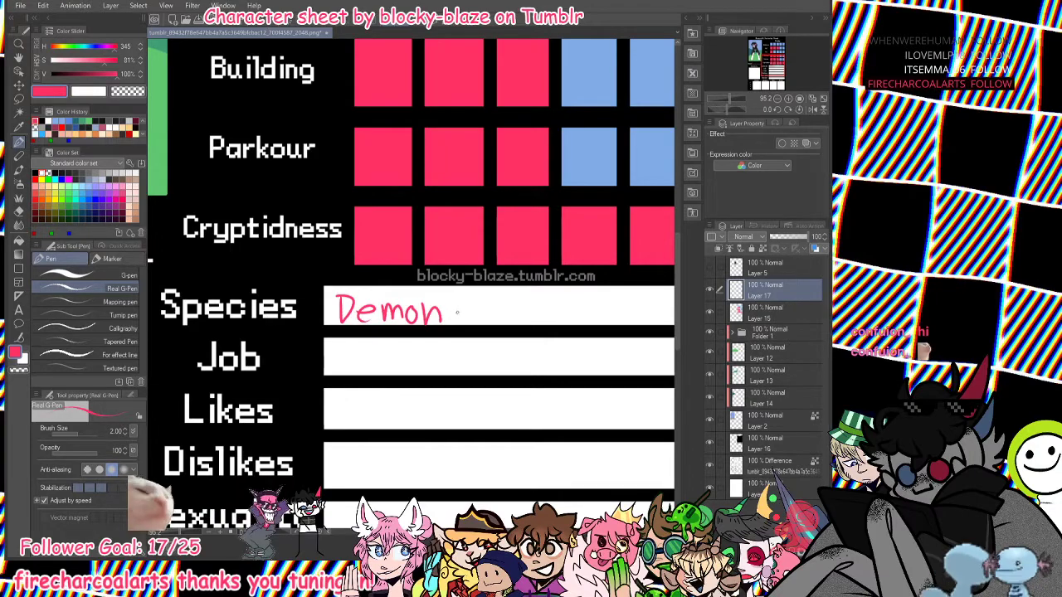
mouse_move(461, 298)
mouse_down()
mouse_move(455, 322)
mouse_move(499, 319)
mouse_up()
mouse_move(503, 308)
mouse_down()
mouse_move(509, 322)
mouse_move(563, 308)
mouse_up()
drag(569, 299, 588, 319)
mouse_move(591, 312)
mouse_down()
mouse_move(603, 309)
mouse_move(603, 322)
mouse_move(612, 301)
mouse_move(603, 321)
mouse_up()
key(ctrl+z)
Handwrite "TNT" in red in the Likes box.
drag(730, 98, 724, 99)
mouse_move(757, 69)
mouse_down()
mouse_move(749, 63)
mouse_move(726, 98)
mouse_move(769, 71)
mouse_up()
click(751, 67)
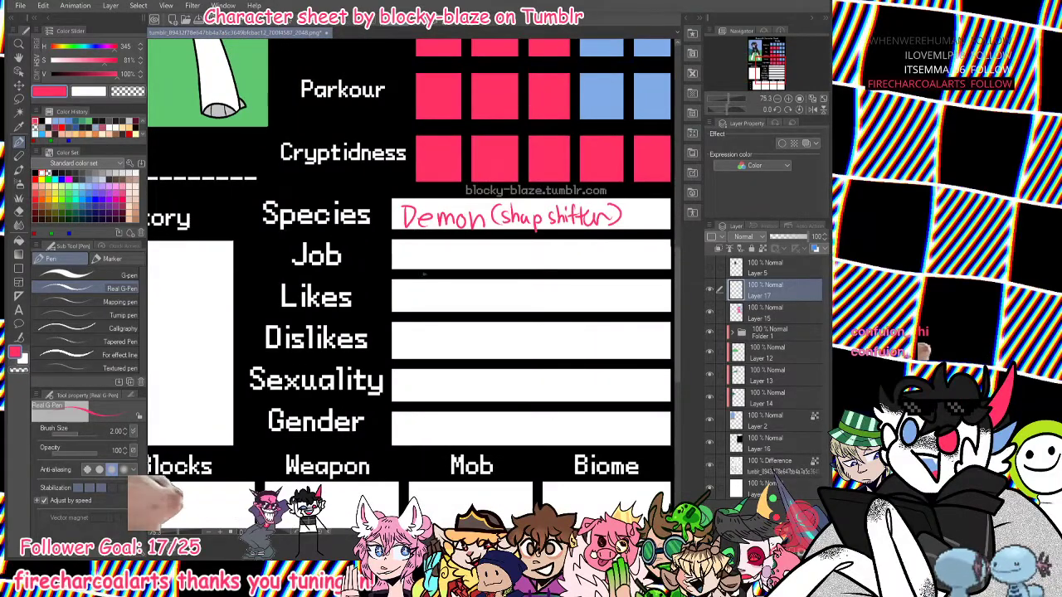
mouse_move(412, 287)
mouse_down()
mouse_move(413, 305)
mouse_move(426, 286)
mouse_move(474, 284)
mouse_up()
click(424, 299)
Handwrite "Dolphins" in red in the Dislikes box, redoing faulty letters, and undo a stroke tried in the Gender box.
mouse_move(406, 332)
mouse_down()
mouse_move(460, 333)
mouse_move(423, 332)
mouse_move(406, 352)
mouse_up()
key(ctrl+z)
key(ctrl+z)
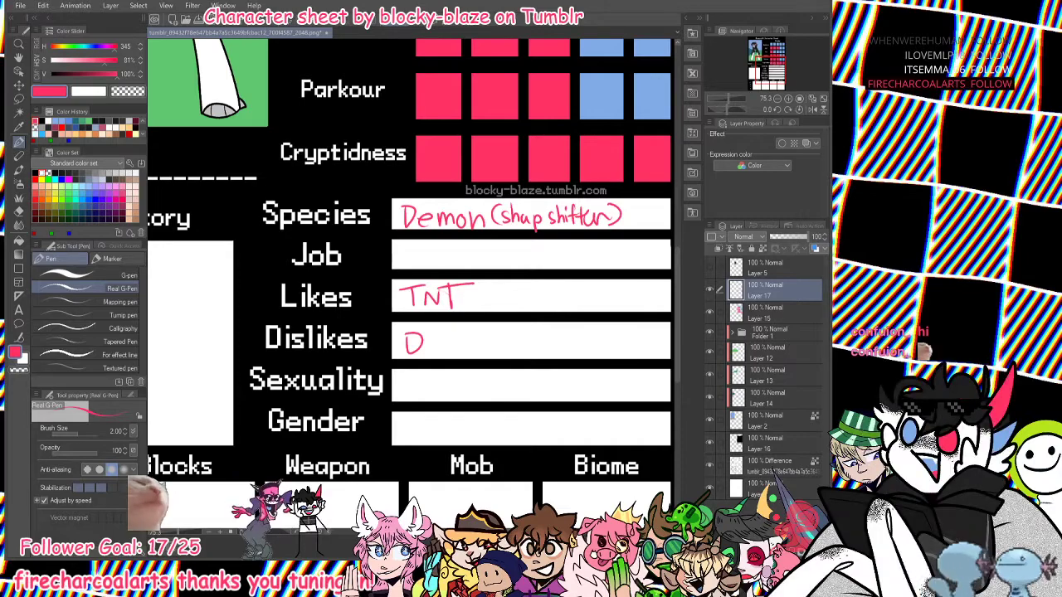
mouse_move(431, 344)
mouse_down()
mouse_move(433, 354)
mouse_move(434, 341)
mouse_up()
key(ctrl+z)
key(ctrl+z)
mouse_move(443, 323)
mouse_down()
mouse_move(453, 365)
mouse_move(463, 349)
mouse_up()
mouse_move(465, 322)
mouse_down()
mouse_move(465, 342)
mouse_move(480, 353)
mouse_up()
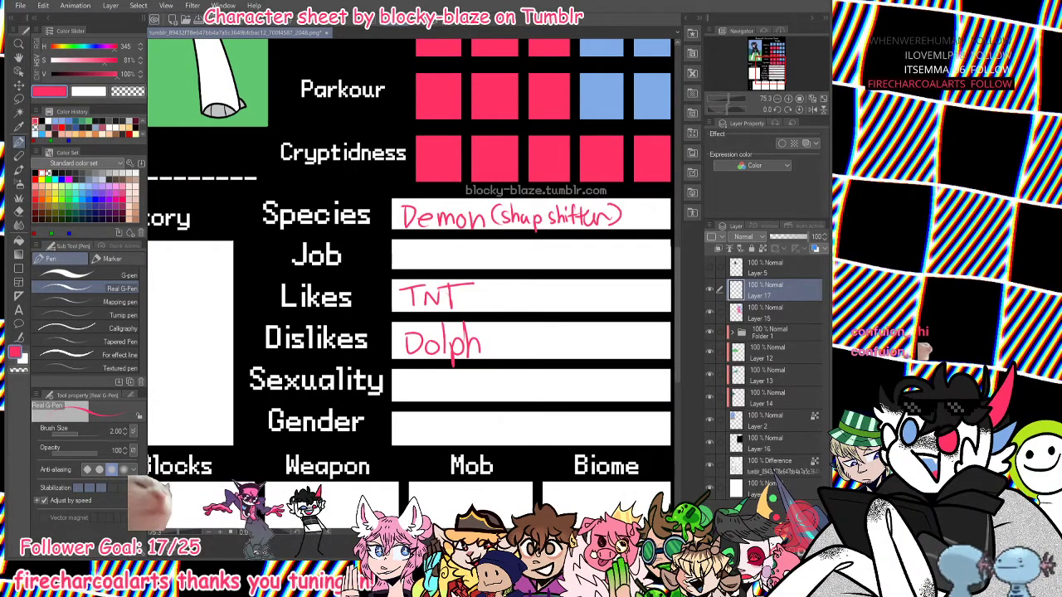
drag(497, 354, 503, 344)
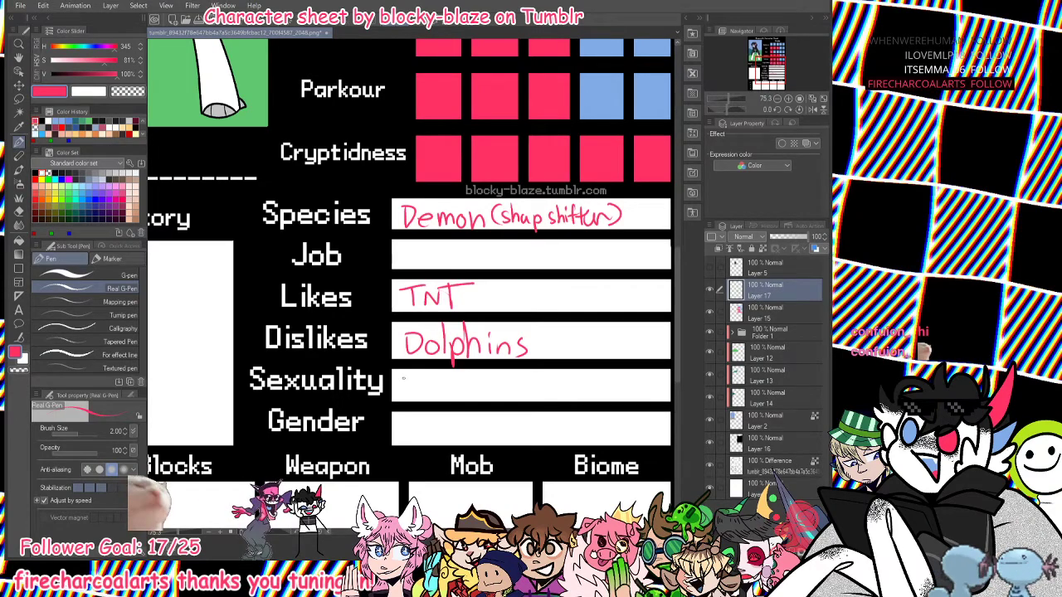
drag(417, 424, 450, 439)
key(ctrl+z)
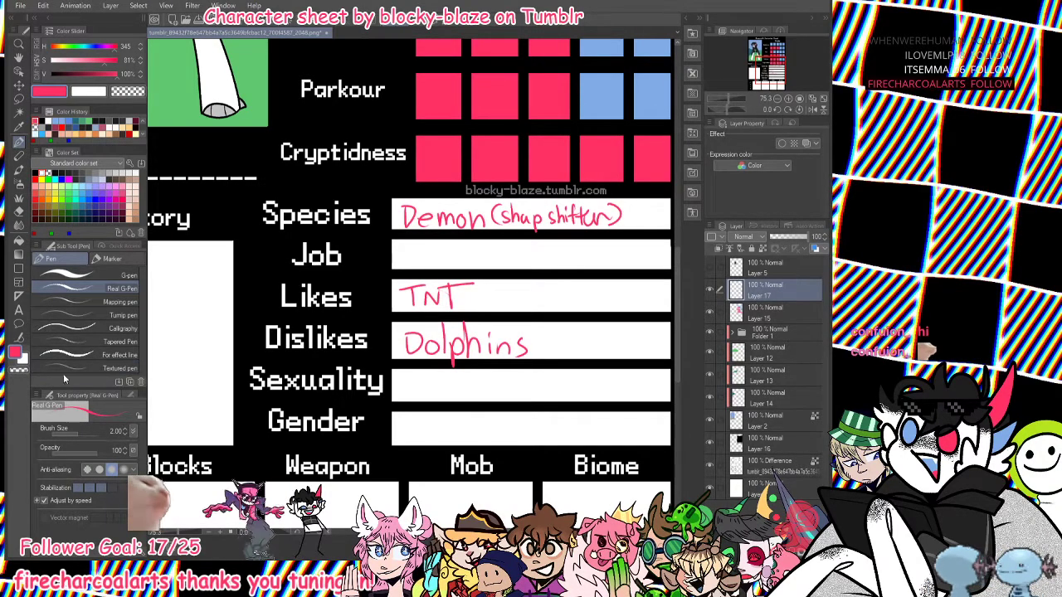
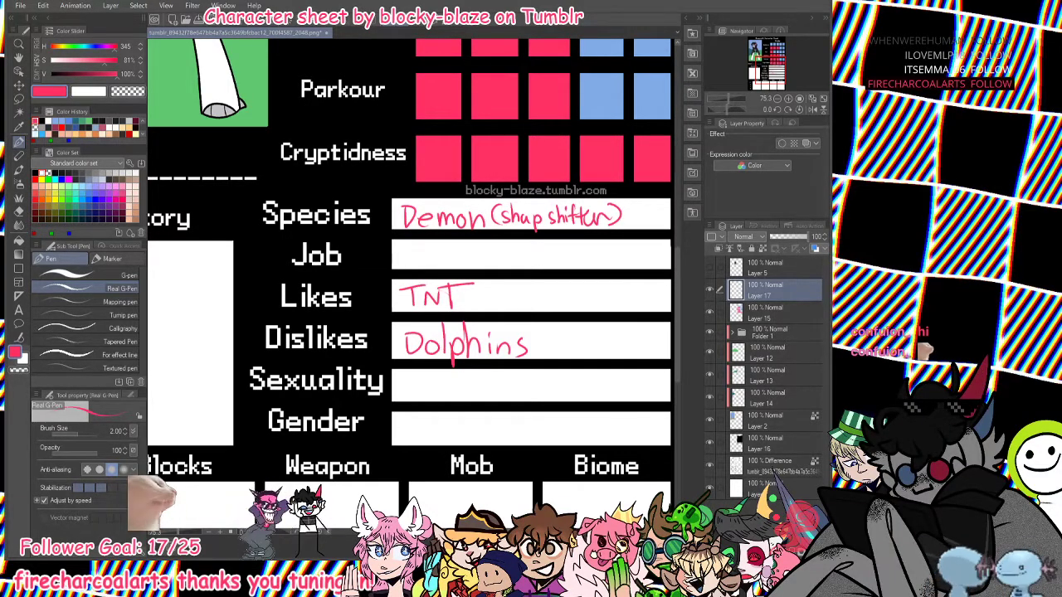
Bring the trans, demi pan romantic and ace spec flag images into the sheet as layers above Layer 17.
drag(764, 299, 764, 280)
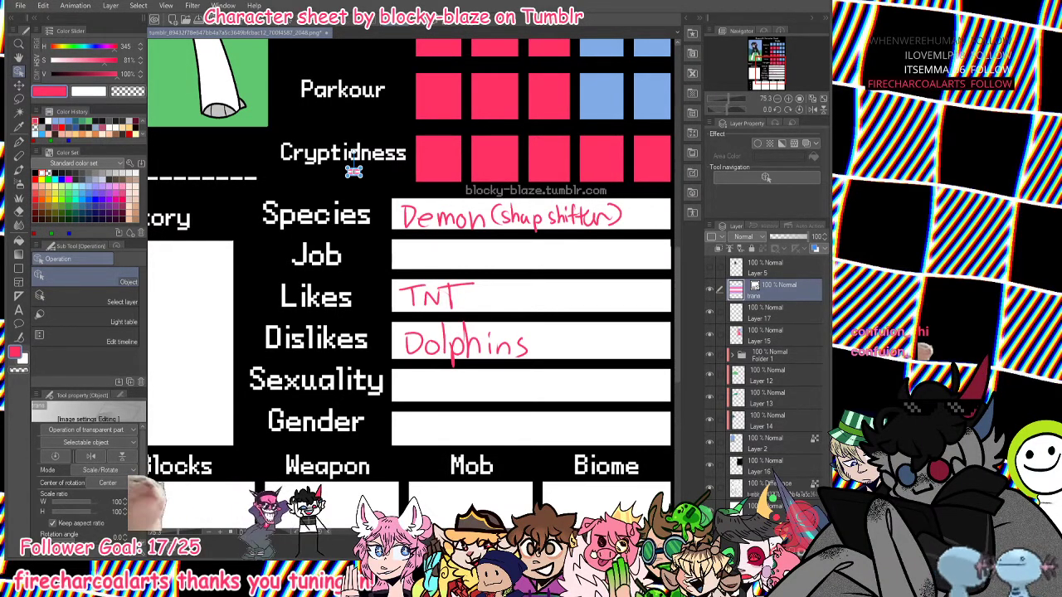
drag(821, 286, 763, 280)
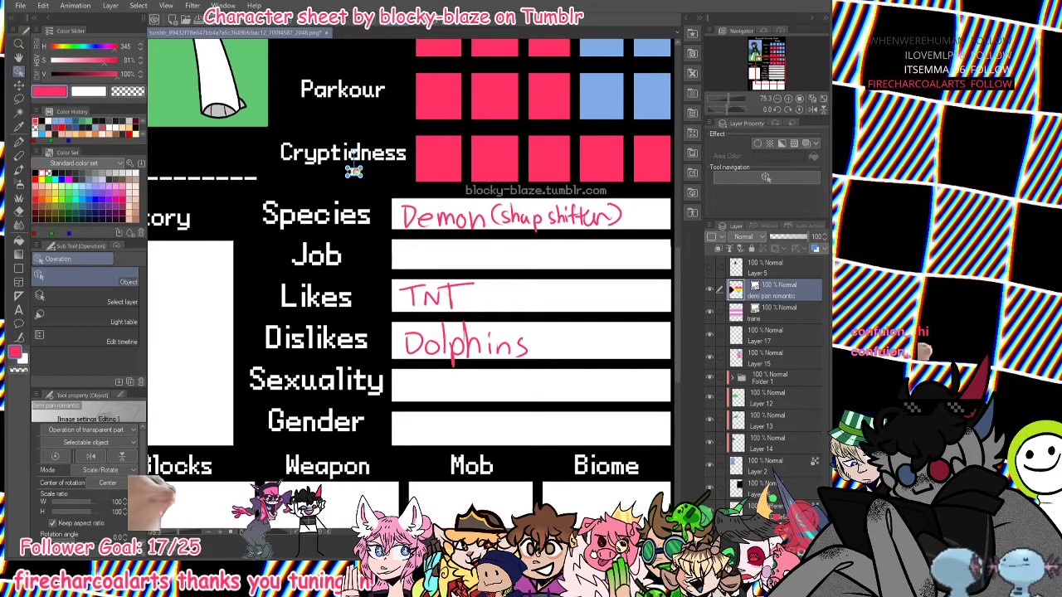
key(ctrl+v)
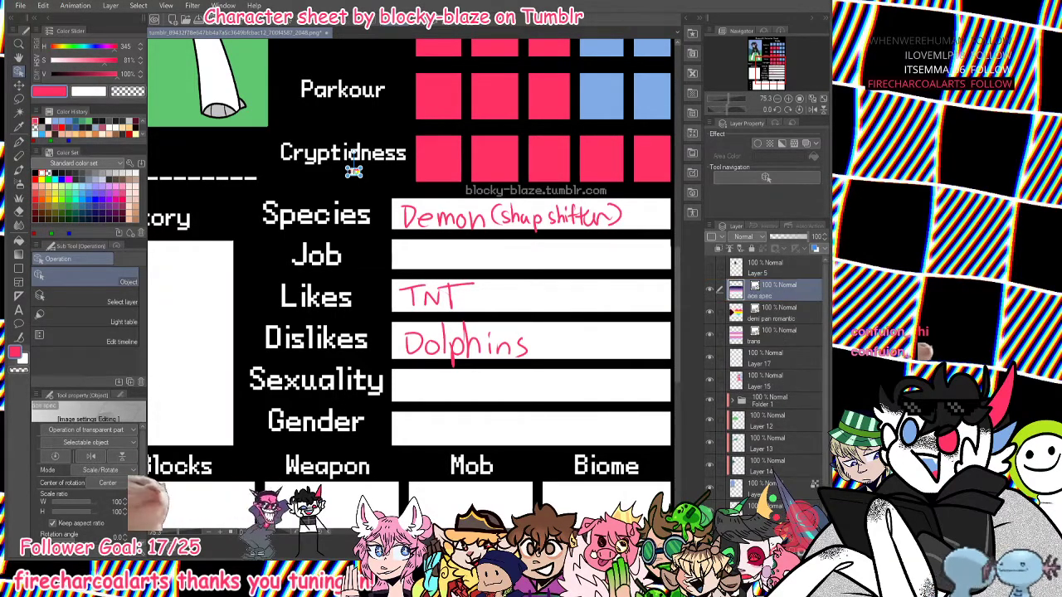
Move the ace spec and demi pan romantic flags into the Sexuality box and the trans flag into the Gender box.
click(18, 85)
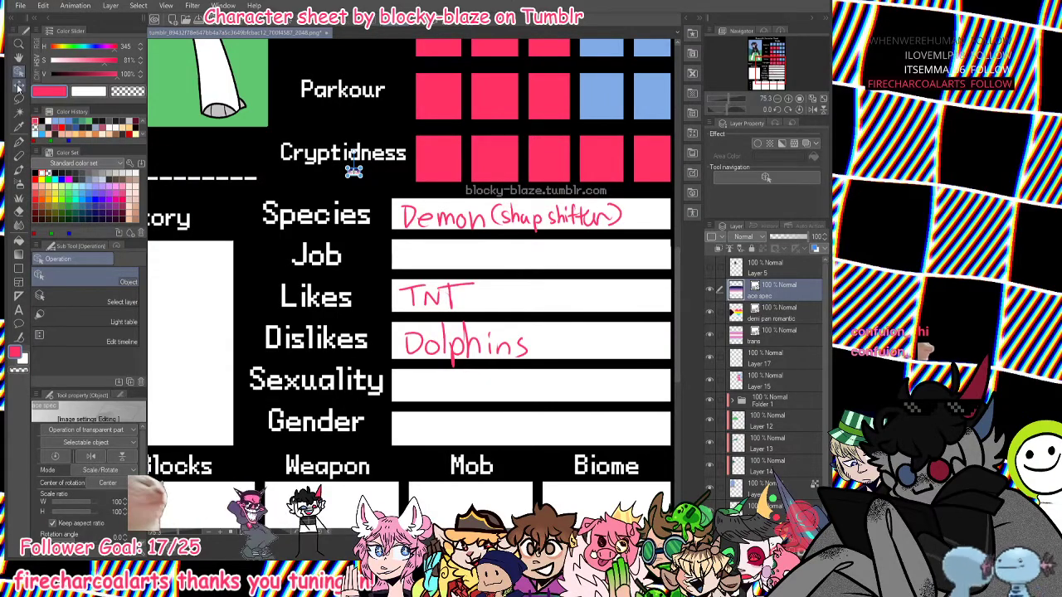
drag(406, 332, 307, 347)
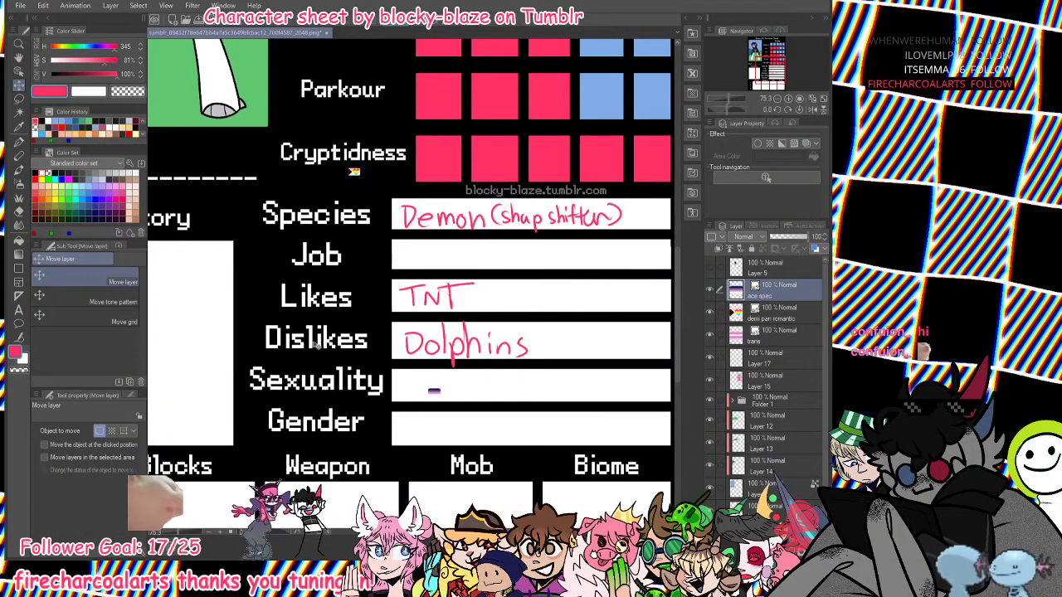
click(792, 315)
drag(465, 286, 529, 504)
click(778, 333)
drag(348, 176, 406, 433)
Move the demi pan romantic flag flush against the ace spec flag's near edge in the Sexuality box.
scroll(407, 433, up, 2)
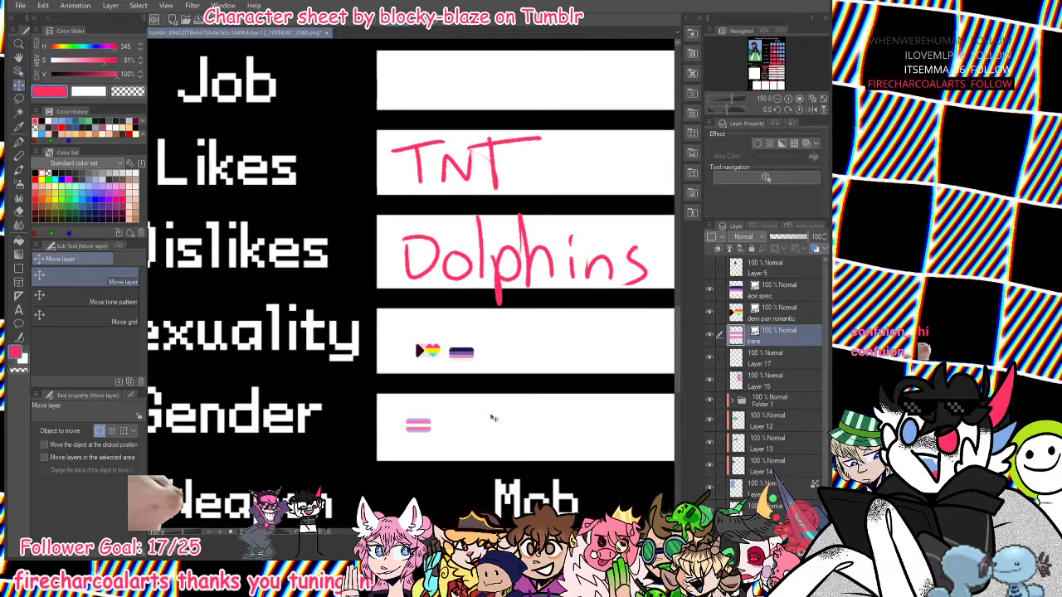
click(771, 315)
scroll(462, 359, up, 2)
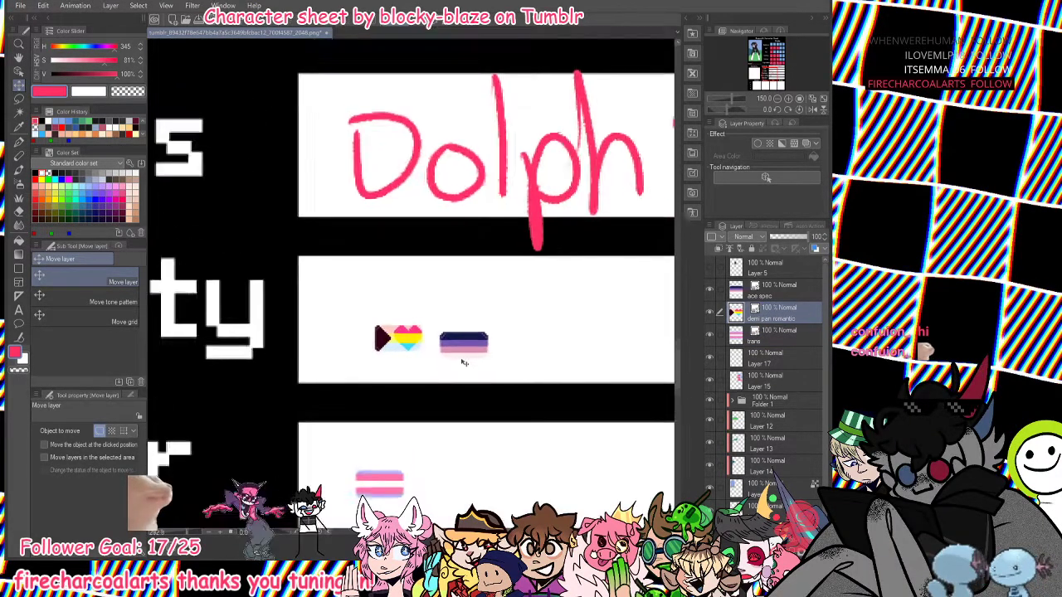
scroll(462, 359, up, 5)
drag(341, 335, 386, 348)
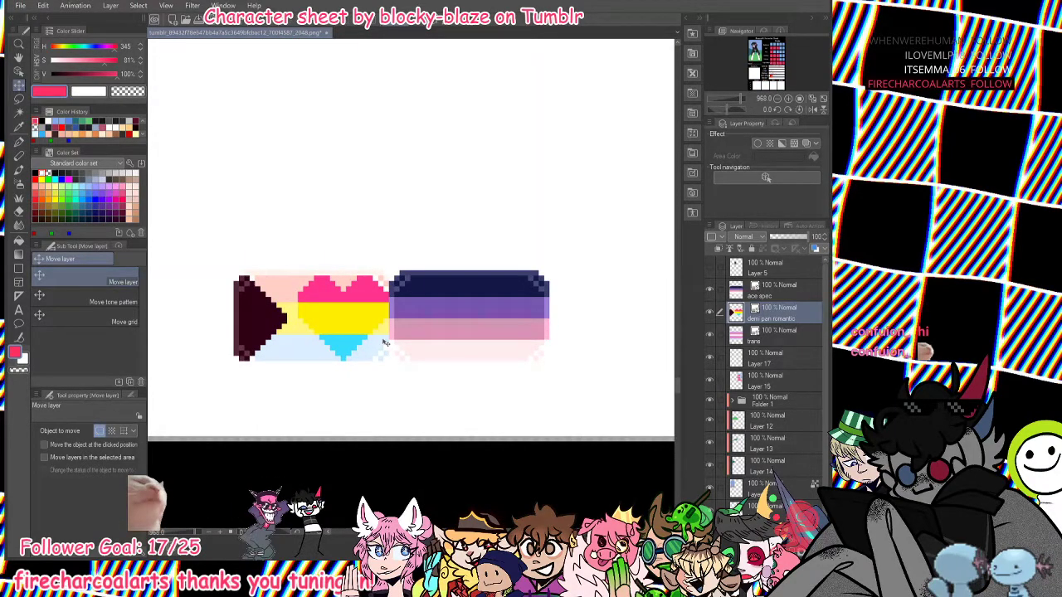
scroll(384, 342, down, 6)
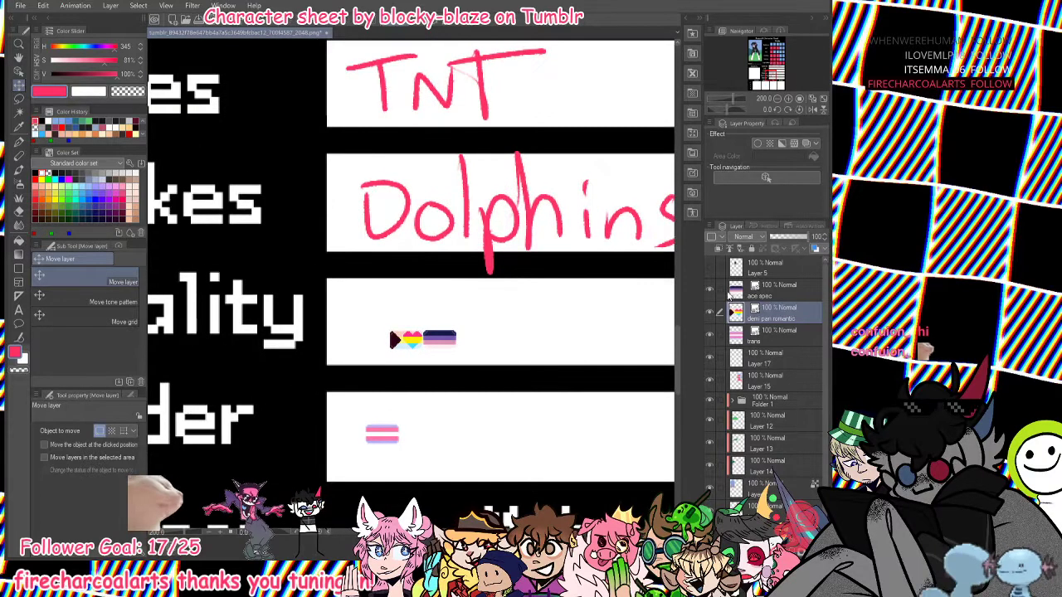
Merge the ace spec and demi pan romantic layers and enlarge the joined flags to nearly the Sexuality box's height.
ctrl+click(772, 298)
key(shift+alt+e)
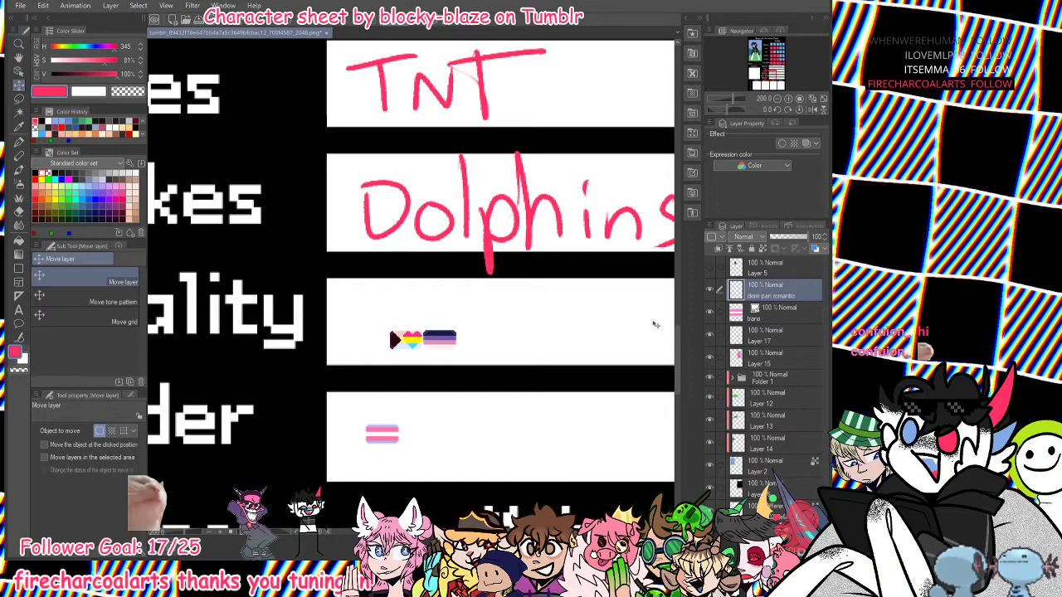
key(ctrl+t)
scroll(655, 324, down, 2)
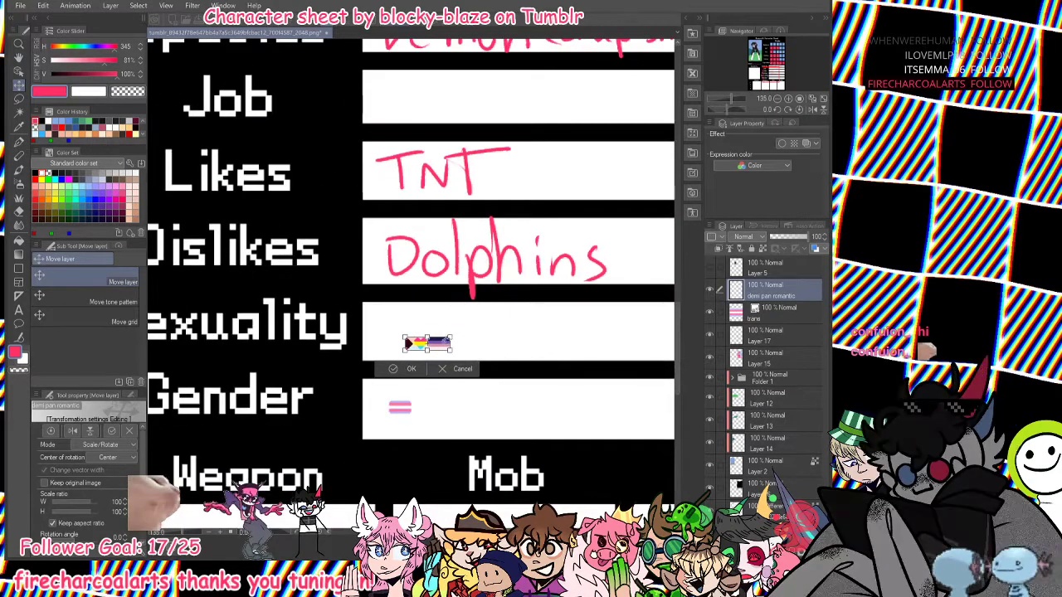
drag(451, 336, 543, 314)
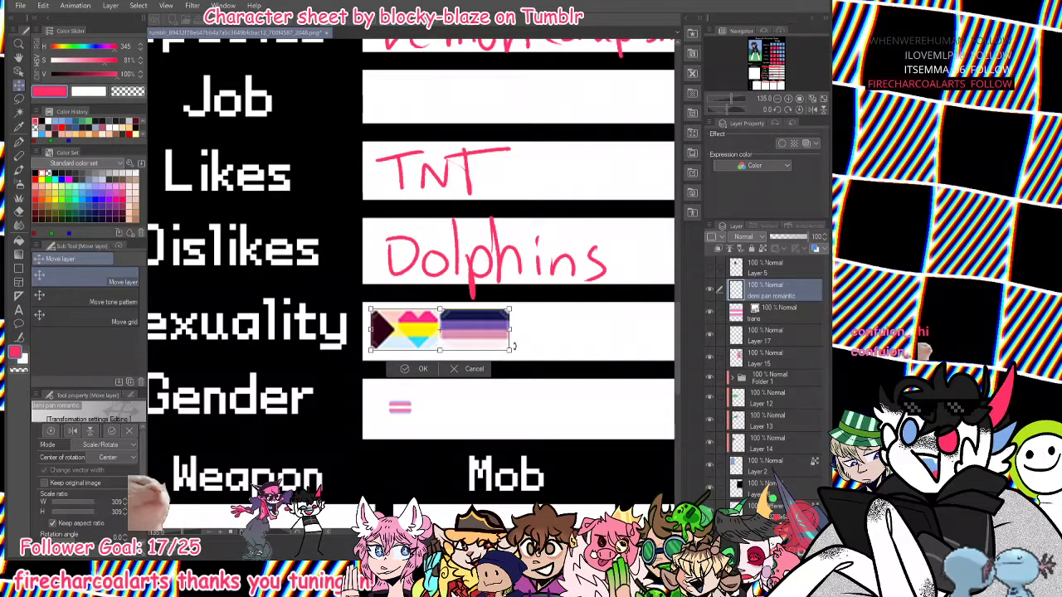
key(Return)
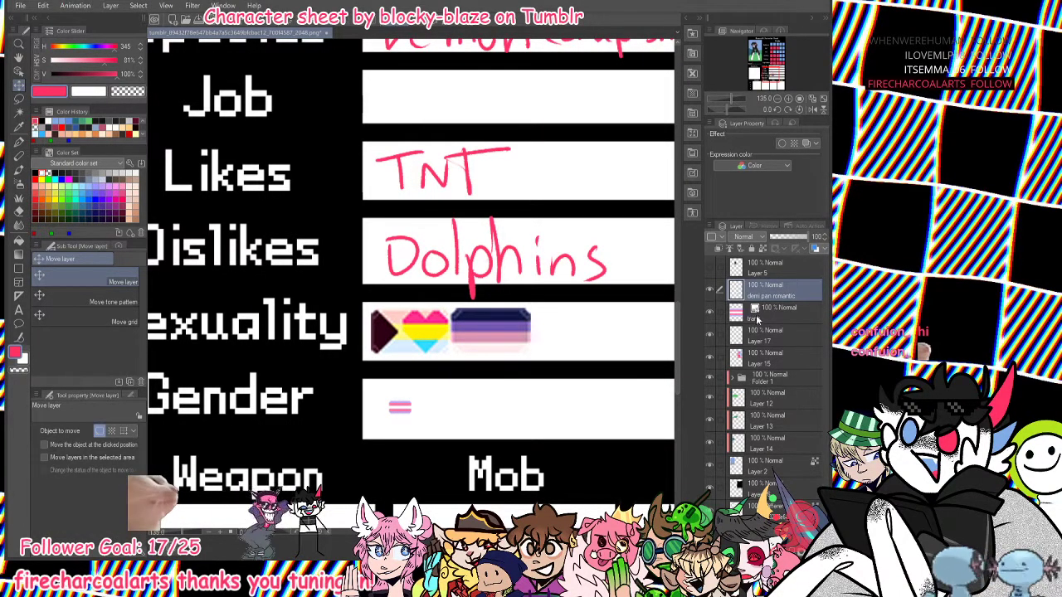
Select Layer 17 and toggle its visibility to check which artwork it holds.
click(761, 339)
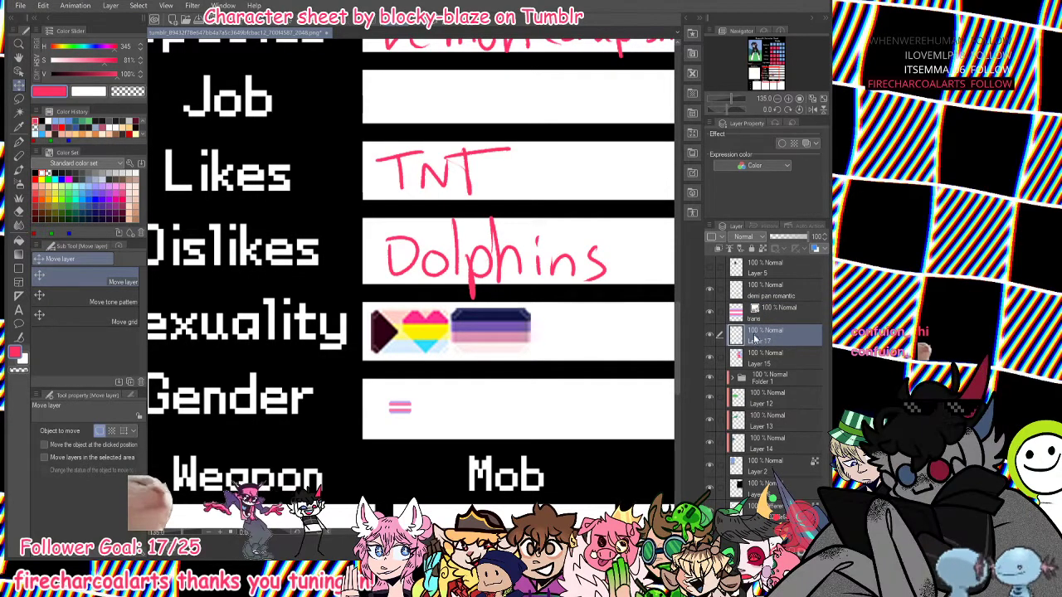
click(710, 336)
click(710, 335)
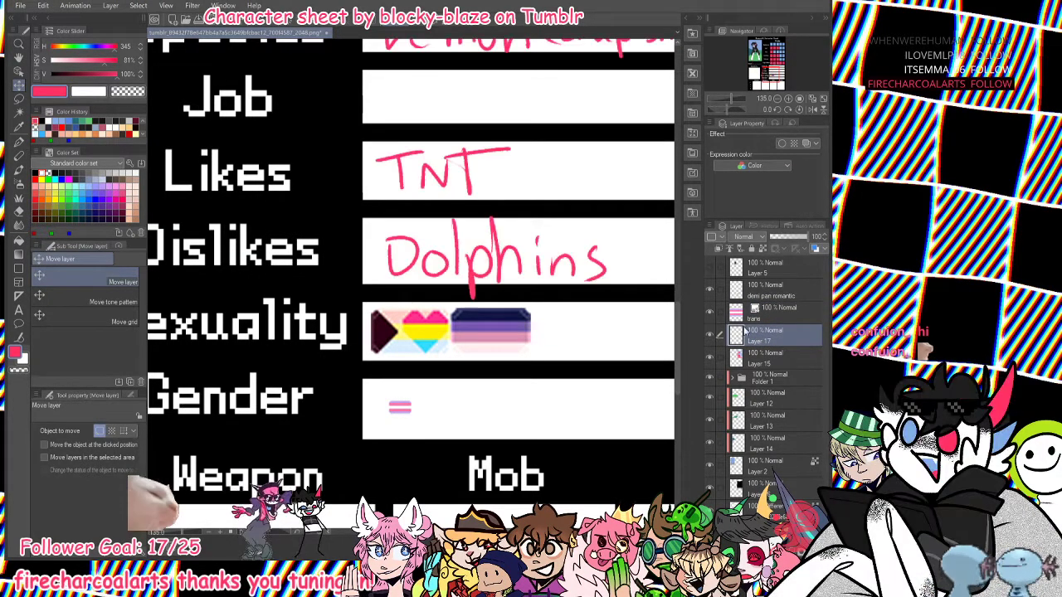
Merge the trans flag into a new layer and enlarge it to nearly the Gender box's height at the box's near end.
key(ctrl+shift+n)
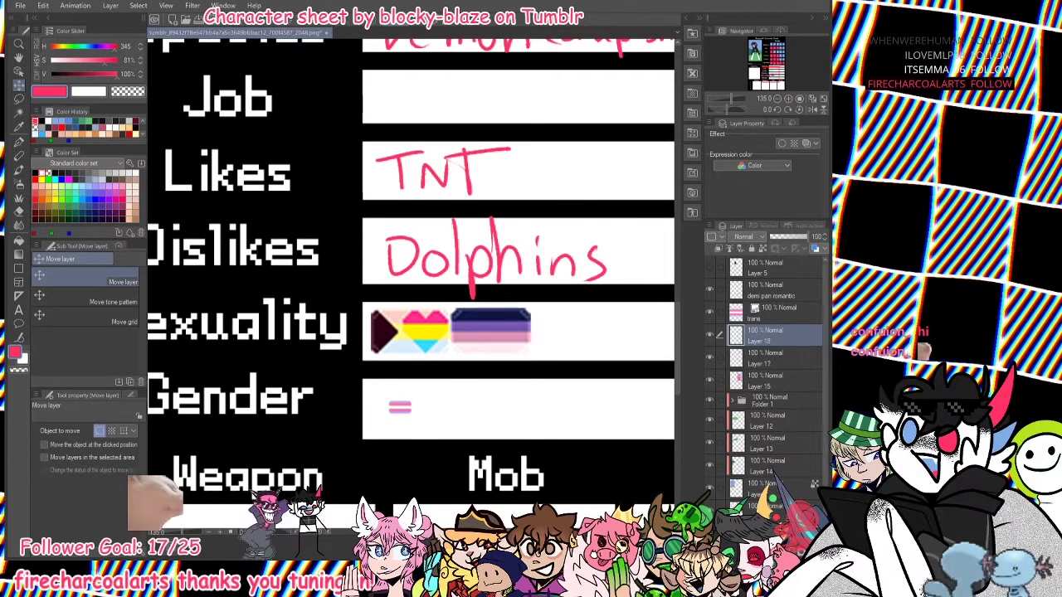
ctrl+click(768, 312)
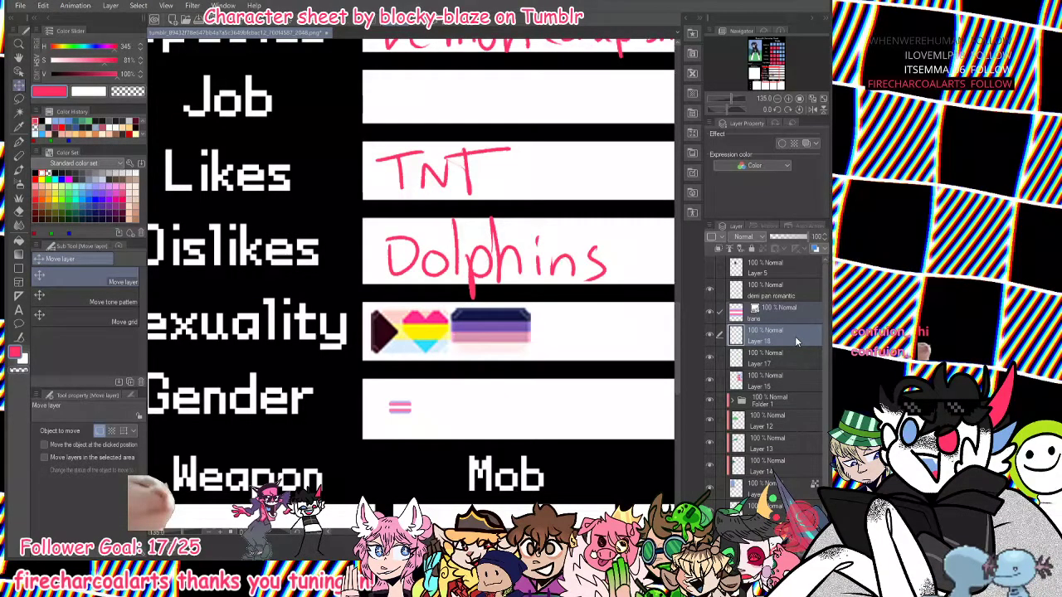
key(shift+alt+e)
key(ctrl+t)
drag(412, 401, 508, 343)
drag(465, 390, 438, 418)
click(380, 449)
scroll(423, 421, down, 5)
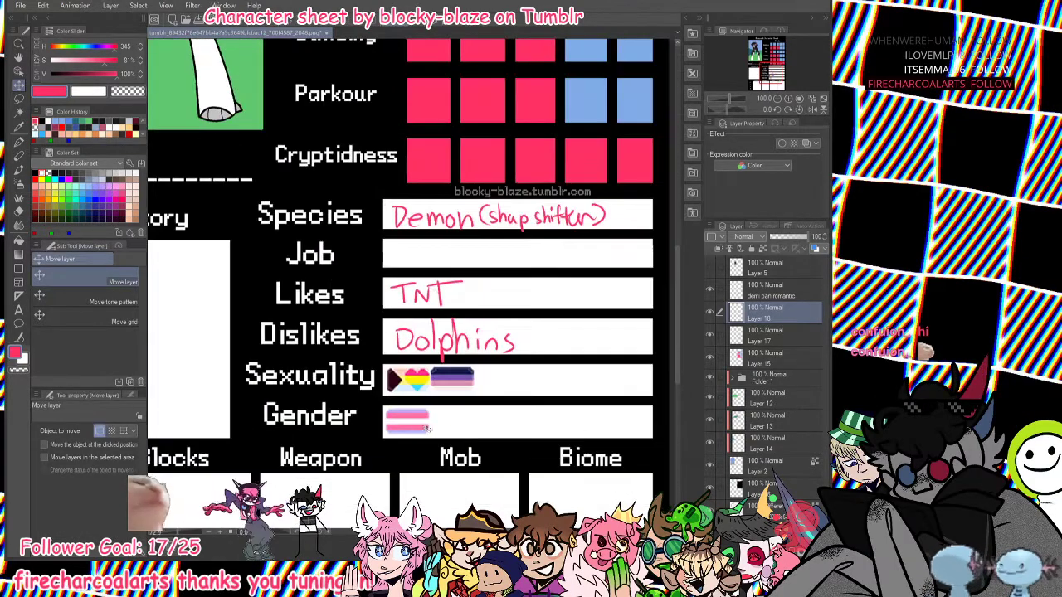
scroll(441, 417, down, 3)
scroll(466, 419, up, 2)
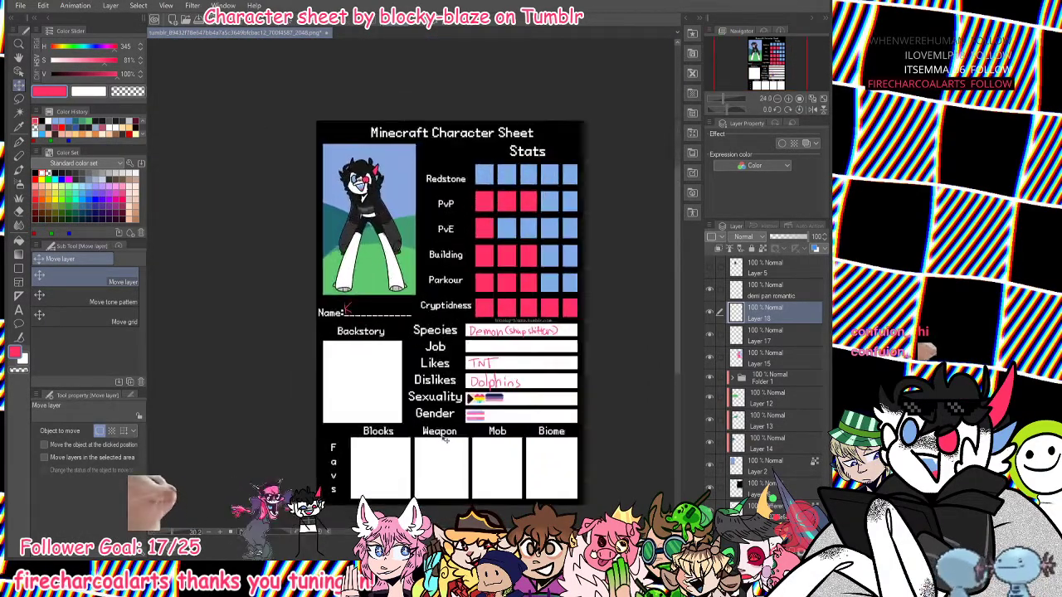
Merge the trans flag layer with the demi pan romantic layer so all pride flags share one layer.
ctrl+click(755, 334)
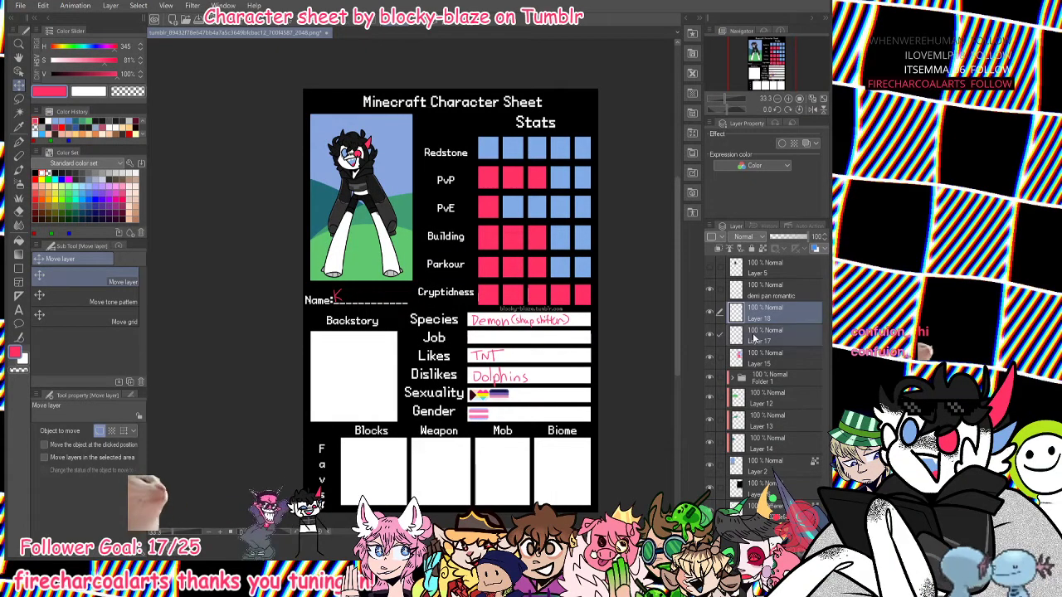
click(751, 292)
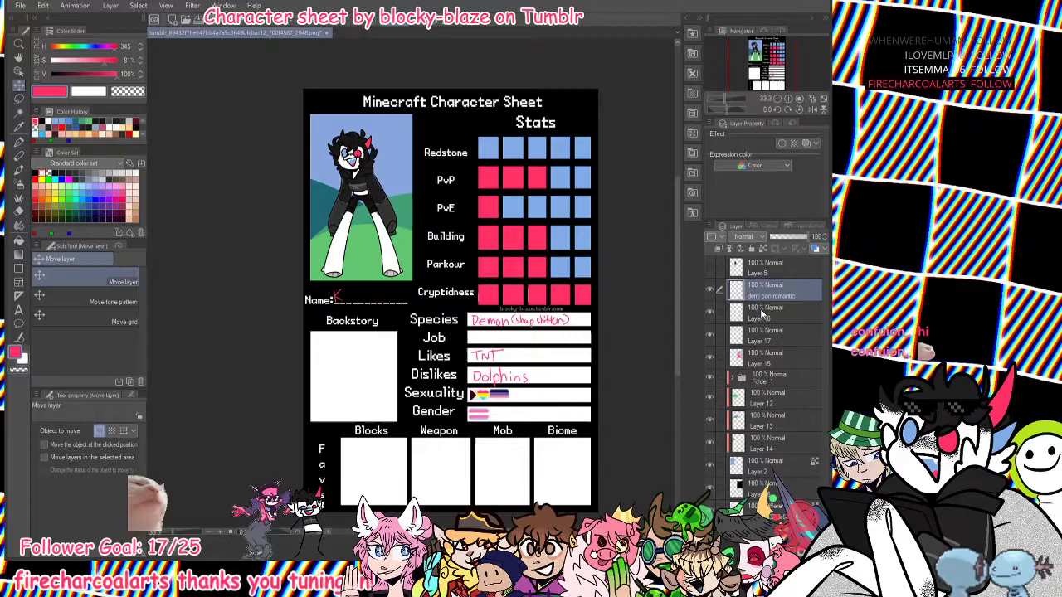
ctrl+click(761, 314)
key(shift+alt+e)
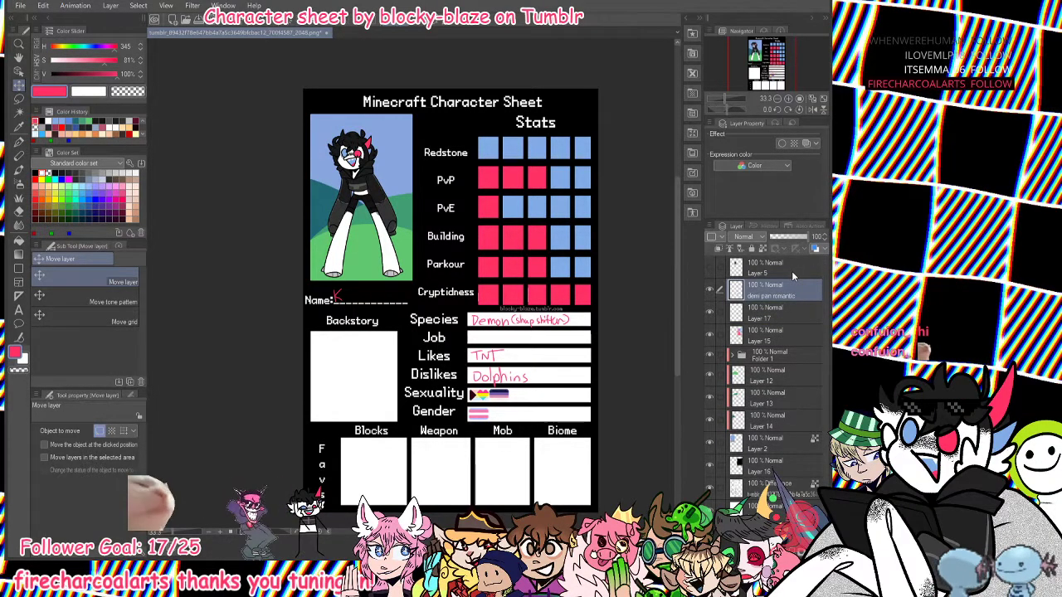
On Layer 17, handwrite three dots at the start of the Job box with the red Real G-Pen.
click(761, 323)
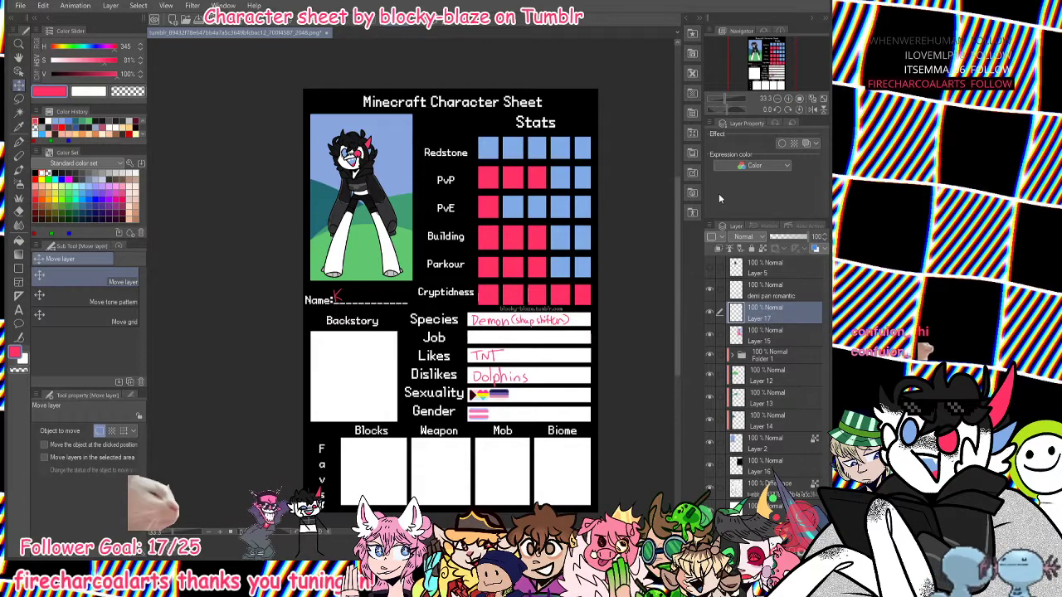
key(p)
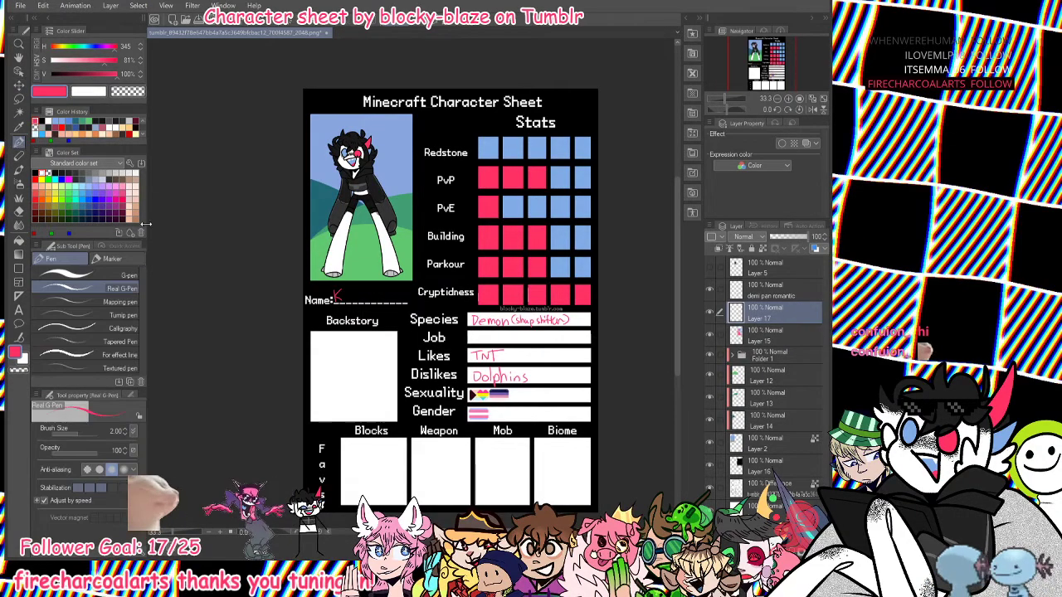
drag(724, 100, 731, 98)
mouse_move(767, 61)
mouse_down()
mouse_move(761, 49)
mouse_move(774, 70)
mouse_up()
click(428, 261)
click(427, 260)
click(437, 260)
click(447, 260)
key(ctrl+z)
Handwrite "what is?" after the dots in the Job box.
drag(469, 255, 504, 264)
key(ctrl+z)
mouse_move(508, 247)
mouse_down()
mouse_move(509, 263)
mouse_move(513, 254)
mouse_move(530, 264)
mouse_move(577, 259)
mouse_up()
click(528, 248)
mouse_move(587, 245)
mouse_down()
mouse_move(589, 265)
mouse_move(606, 260)
mouse_up()
click(607, 266)
key(ctrl+z)
key(ctrl+z)
key(ctrl+z)
key(ctrl+z)
key(ctrl+z)
drag(559, 245, 554, 260)
click(554, 265)
drag(731, 99, 726, 99)
drag(769, 70, 753, 58)
drag(725, 99, 727, 99)
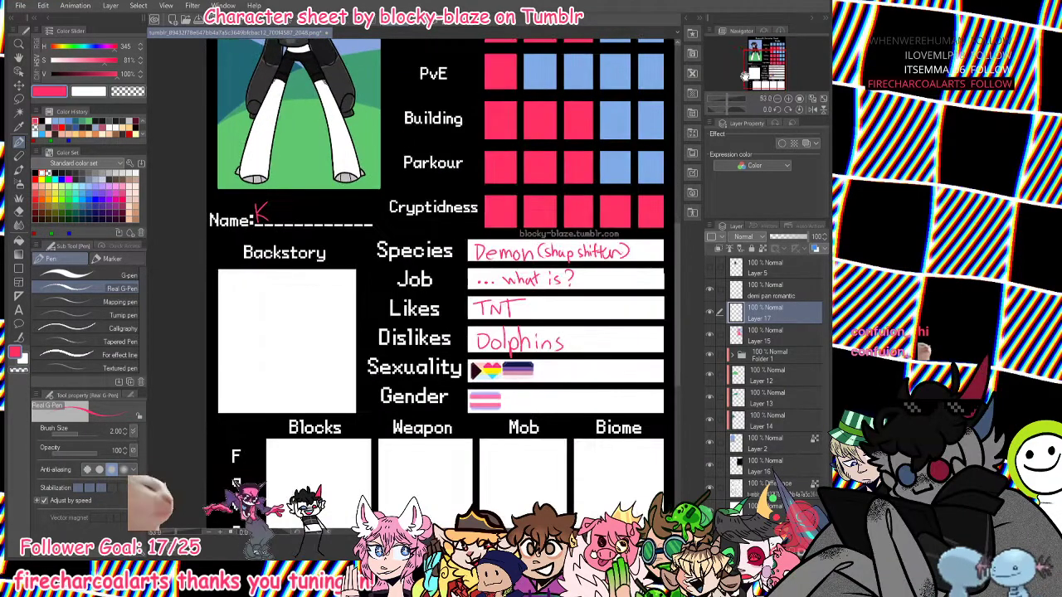
drag(761, 61, 757, 58)
mouse_move(285, 324)
mouse_down()
mouse_move(301, 335)
mouse_move(310, 318)
mouse_move(340, 322)
mouse_move(321, 339)
mouse_up()
key(ctrl+z)
key(ctrl+z)
key(ctrl+z)
key(ctrl+z)
key(ctrl+z)
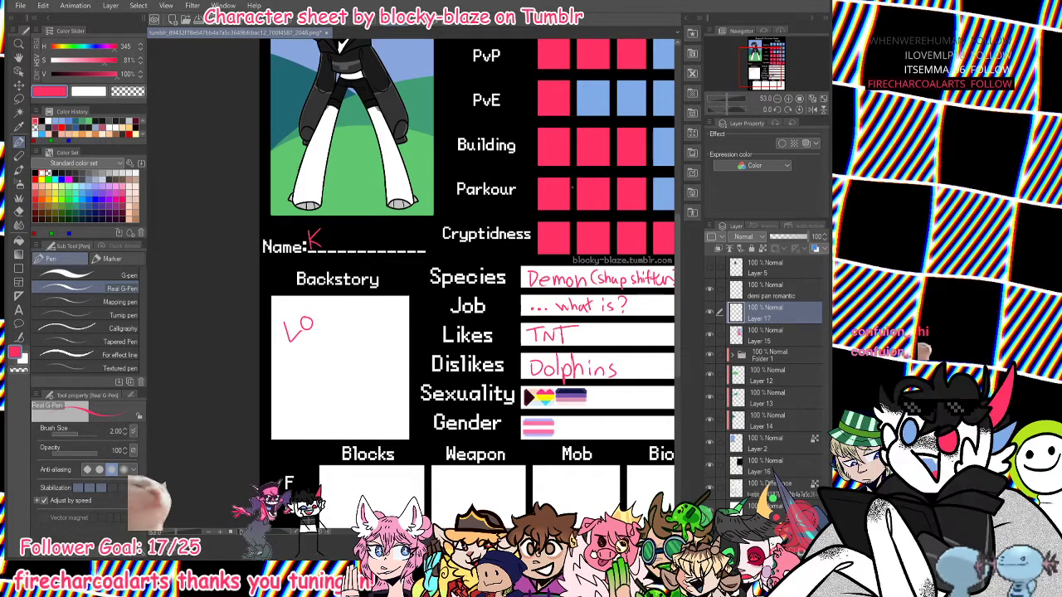
Create a layer folder above Layer 17 containing two new layers and select the lower one.
drag(772, 69, 772, 82)
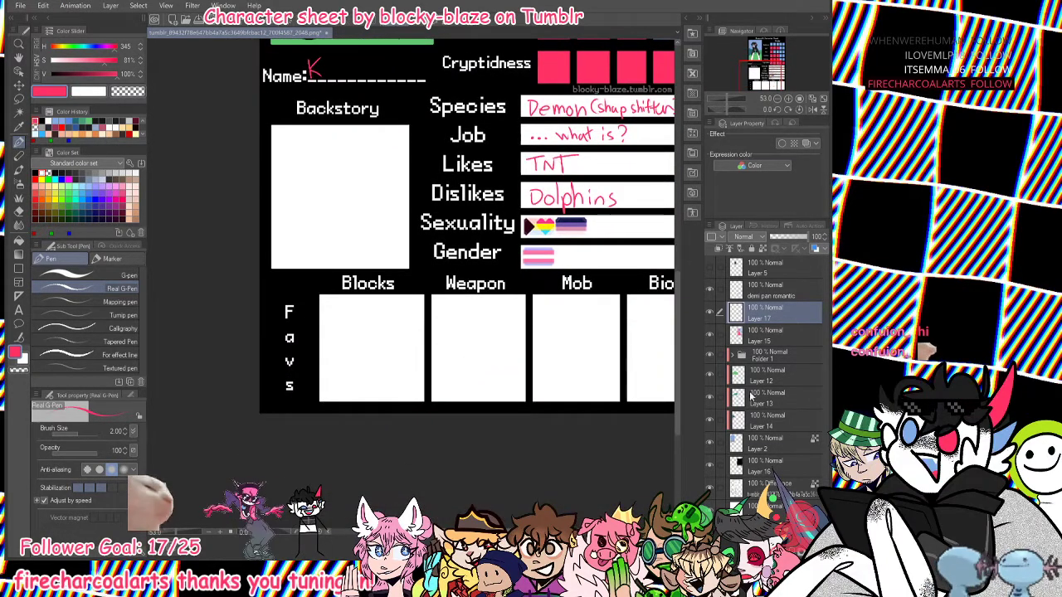
click(767, 531)
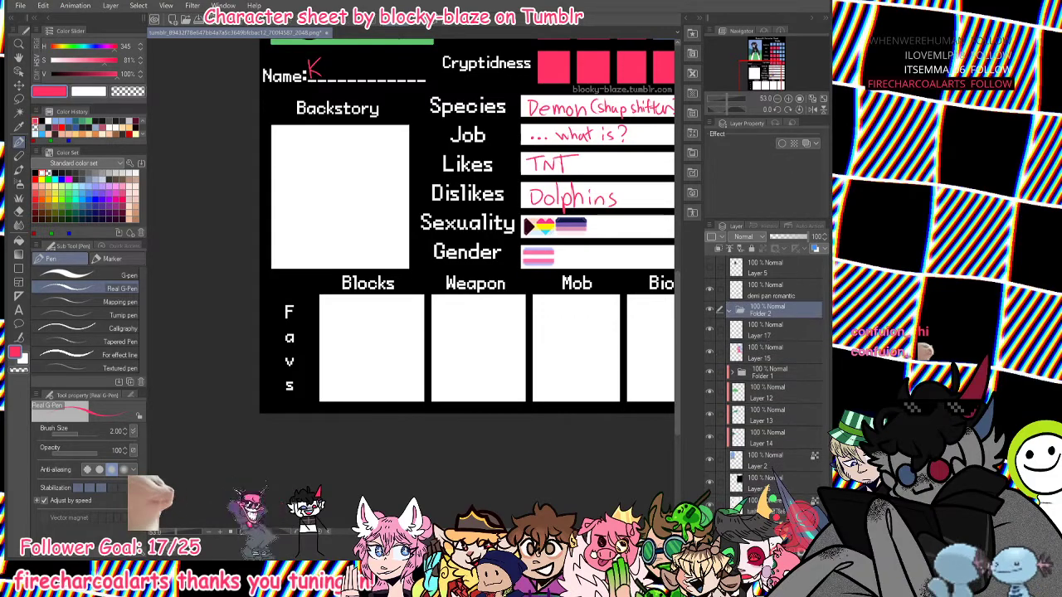
click(744, 532)
click(744, 532)
click(765, 353)
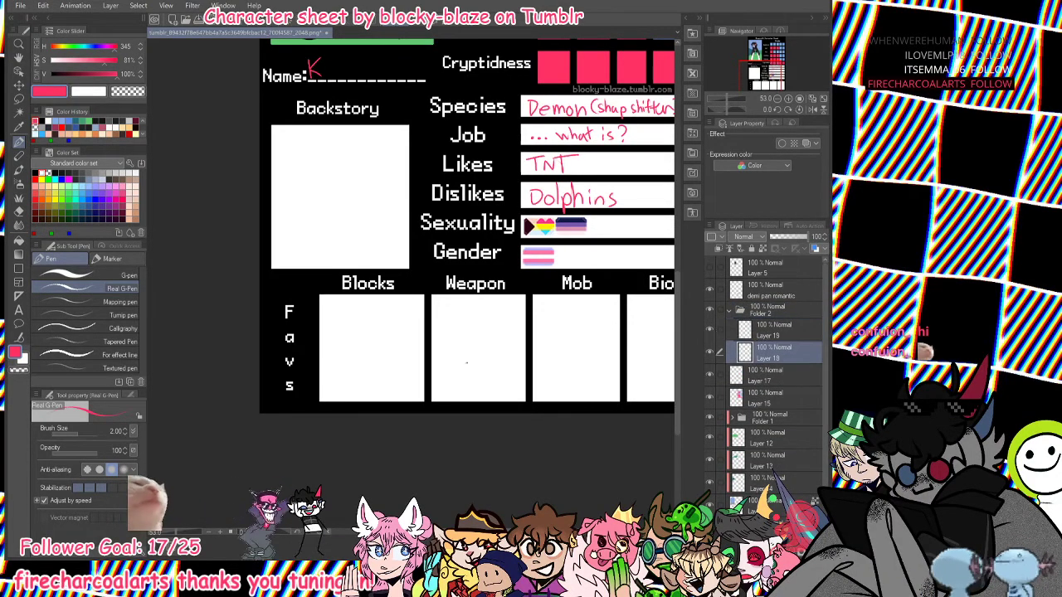
Draw the black outline of a cube in the Blocks box with the Real G-Pen.
click(37, 174)
drag(726, 98, 756, 83)
click(730, 98)
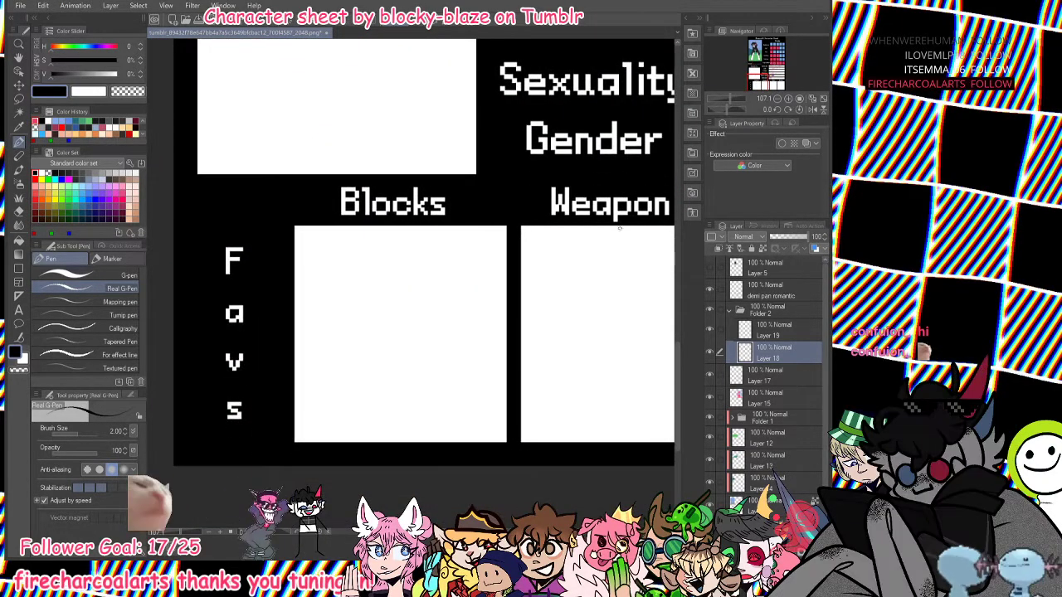
mouse_move(323, 320)
mouse_down()
mouse_move(384, 339)
mouse_move(416, 325)
mouse_move(350, 304)
mouse_move(321, 320)
mouse_up()
drag(381, 338, 382, 380)
mouse_move(322, 321)
mouse_down()
mouse_move(326, 360)
mouse_move(384, 385)
mouse_move(395, 379)
mouse_up()
drag(417, 325, 415, 348)
mouse_move(384, 390)
mouse_down()
mouse_move(383, 357)
mouse_move(385, 389)
mouse_move(348, 378)
mouse_up()
key(ctrl+z)
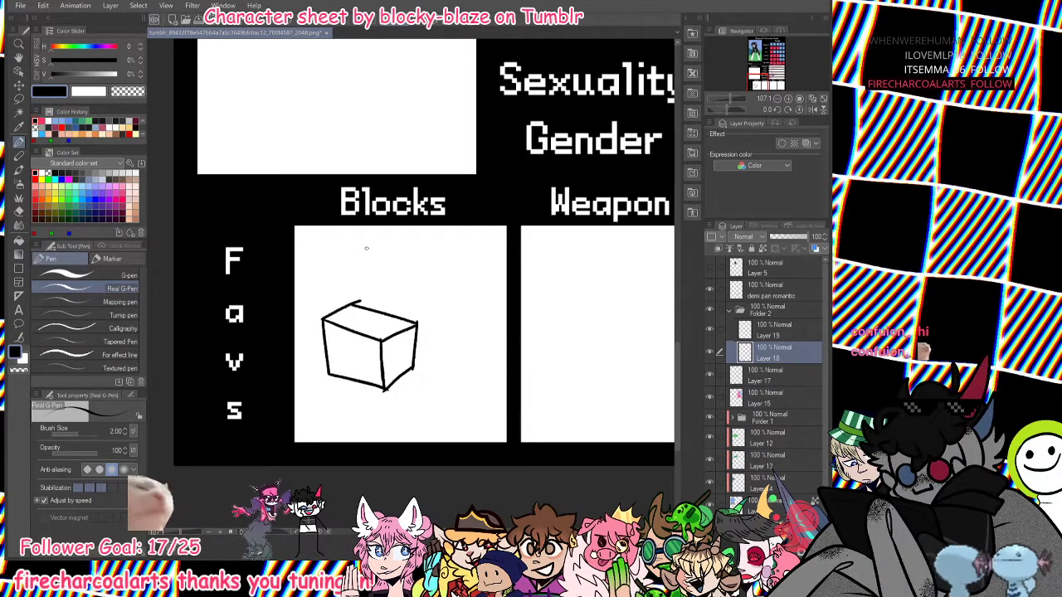
Redraw the cube's left edge further in and erase the excess lines to narrow its front face.
mouse_move(341, 325)
mouse_down()
mouse_move(379, 308)
mouse_move(344, 382)
mouse_up()
key(ctrl+z)
key(ctrl+z)
key(ctrl+z)
key(e)
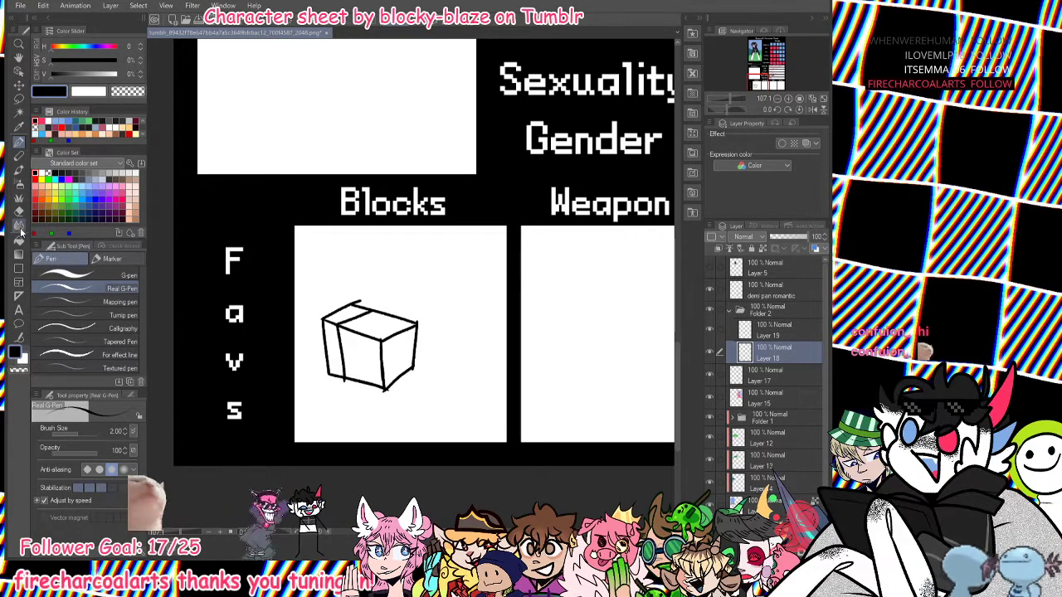
drag(331, 314, 332, 389)
click(84, 434)
mouse_move(329, 312)
mouse_down()
mouse_move(335, 395)
mouse_move(331, 310)
mouse_move(336, 369)
mouse_up()
drag(327, 318, 374, 295)
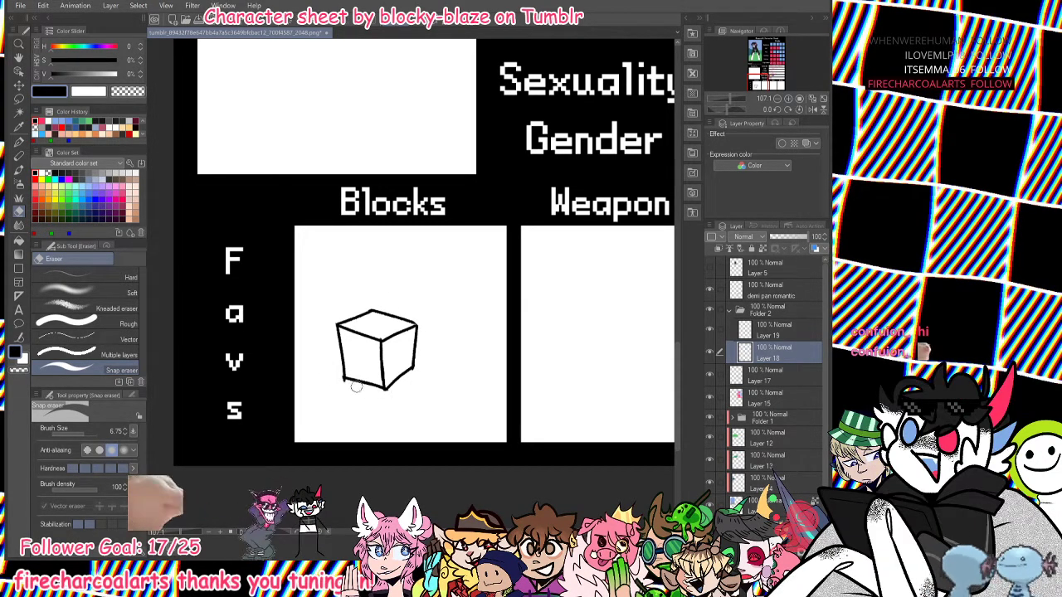
Draw a black flame outline beside the cube in the Blocks box.
key(p)
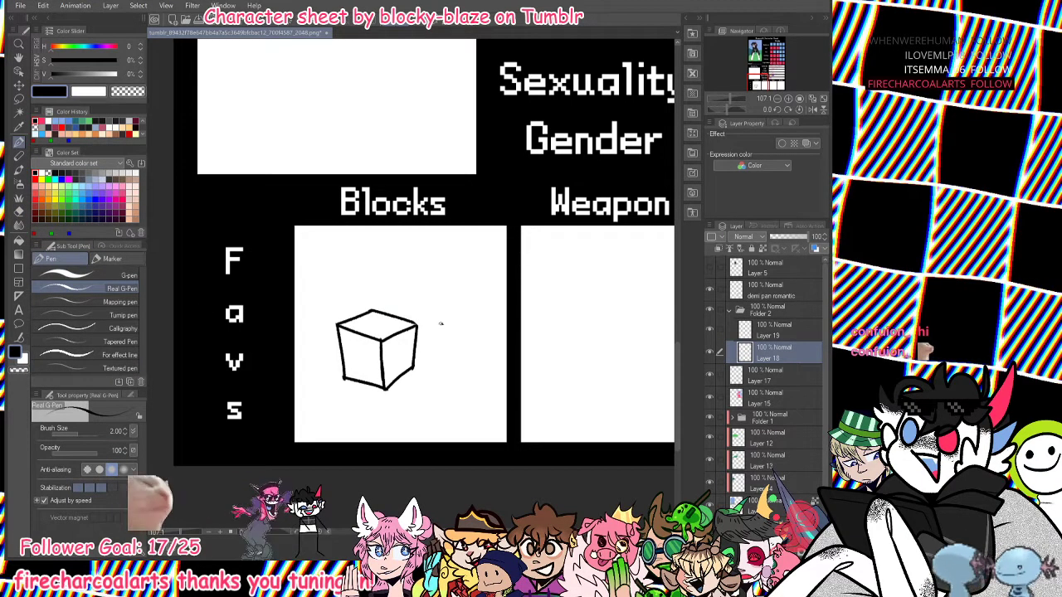
mouse_move(440, 323)
mouse_down()
mouse_move(469, 267)
mouse_move(495, 309)
mouse_move(469, 332)
mouse_move(435, 322)
mouse_move(445, 337)
mouse_move(486, 332)
mouse_move(456, 340)
mouse_up()
key(ctrl+z)
key(ctrl+z)
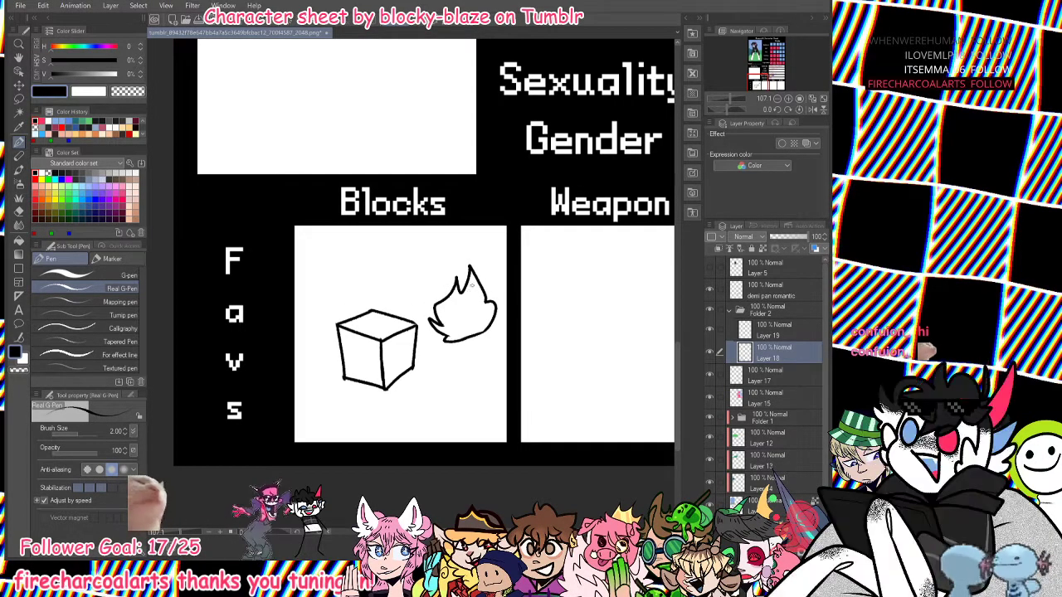
Place Layer 19 beneath Layer 18 and draw a small torch outline above the cube on Layer 18.
drag(771, 326, 778, 355)
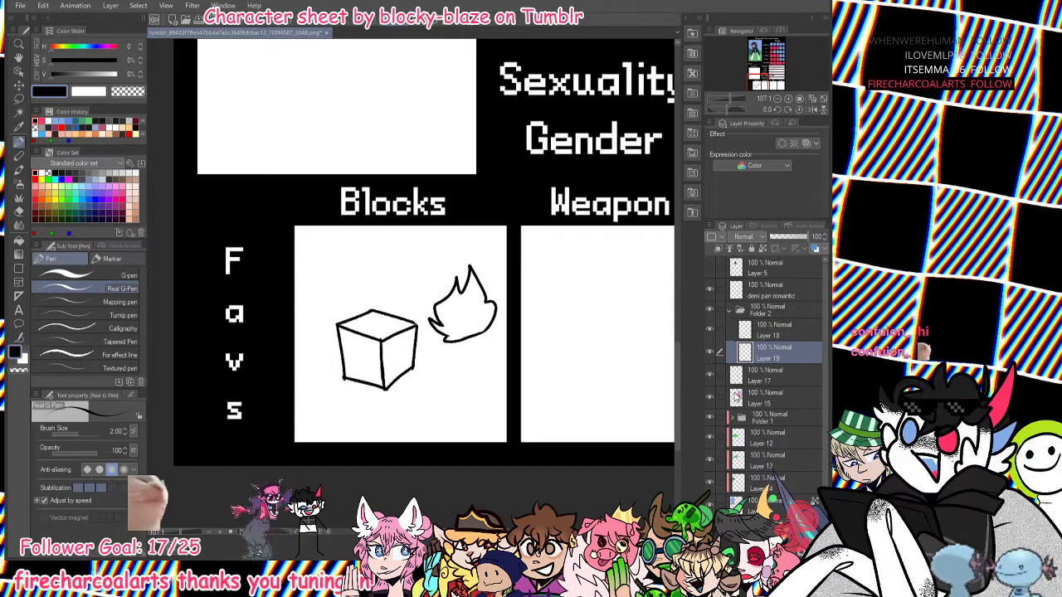
click(767, 330)
drag(337, 294, 339, 262)
mouse_move(340, 262)
mouse_down()
mouse_move(352, 264)
mouse_move(342, 295)
mouse_move(338, 248)
mouse_move(356, 239)
mouse_move(352, 261)
mouse_move(349, 246)
mouse_move(362, 262)
mouse_move(334, 258)
mouse_move(358, 254)
mouse_move(352, 266)
mouse_up()
key(ctrl+z)
key(ctrl+z)
key(ctrl+z)
key(ctrl+z)
key(ctrl+z)
key(ctrl+z)
key(ctrl+z)
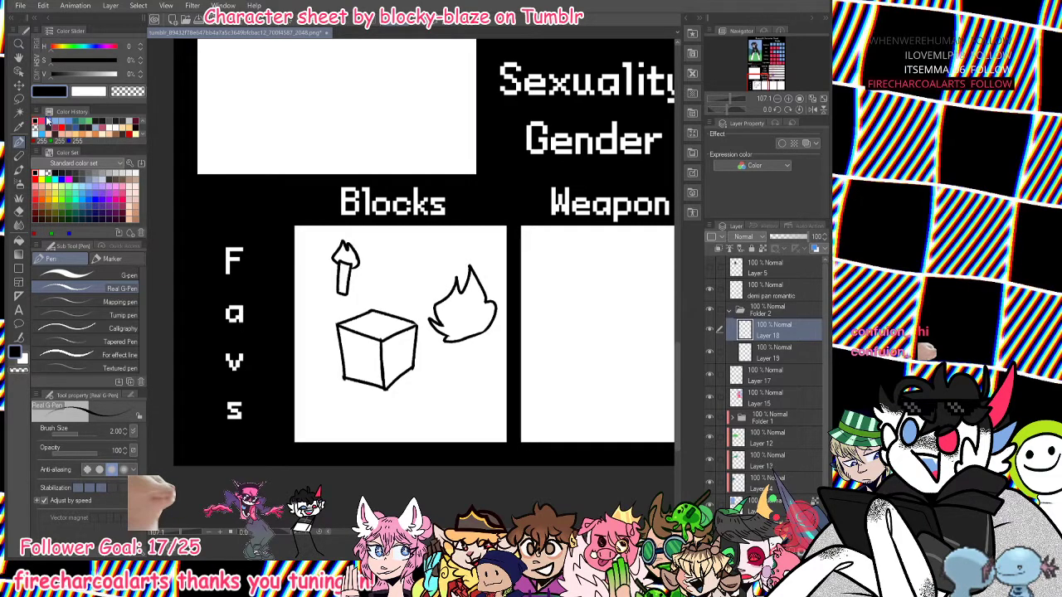
Shift the block drawings slightly down and draw a hanging lantern with panelled sides between the torch and the flame.
key(k)
drag(375, 296, 373, 311)
key(p)
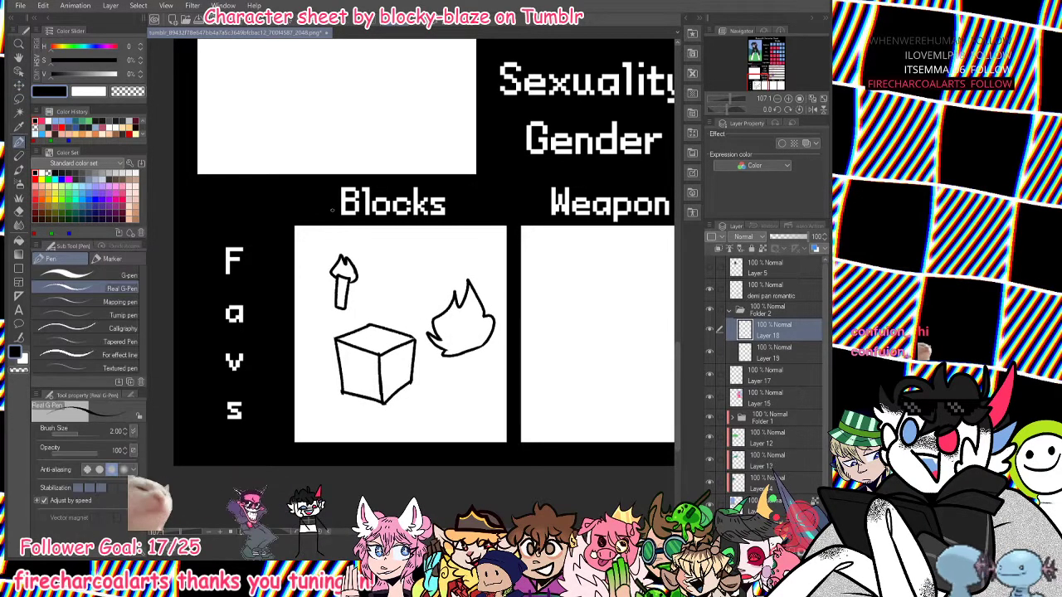
mouse_move(391, 273)
mouse_down()
mouse_move(442, 269)
mouse_move(417, 249)
mouse_move(390, 272)
mouse_move(413, 247)
mouse_move(441, 269)
mouse_move(412, 231)
mouse_up()
key(ctrl+z)
key(ctrl+z)
key(ctrl+z)
key(ctrl+z)
mouse_move(419, 277)
mouse_down()
mouse_move(423, 311)
mouse_move(394, 311)
mouse_move(424, 313)
mouse_up()
key(ctrl+z)
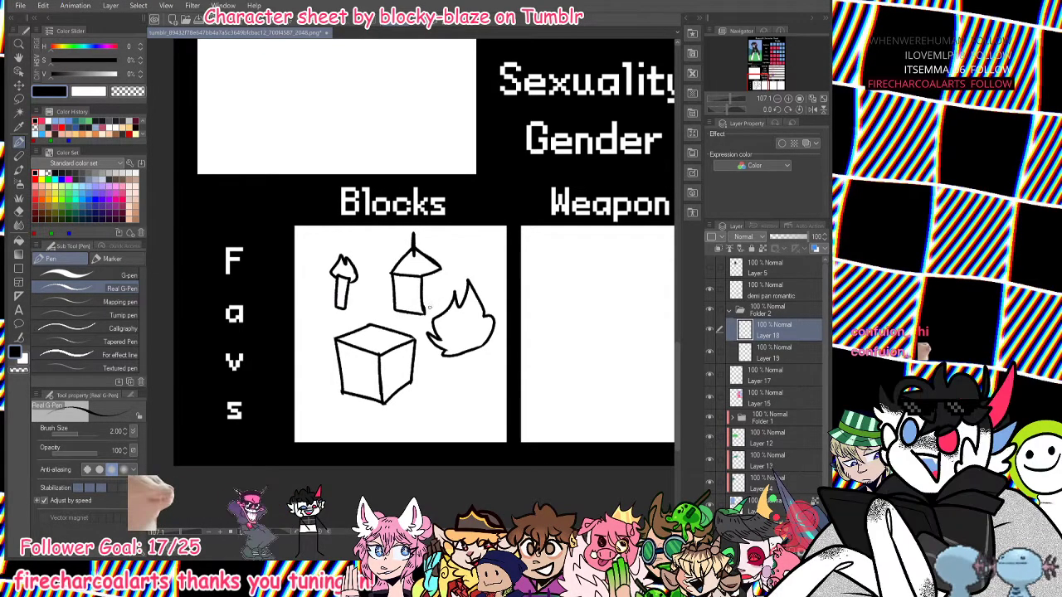
mouse_move(439, 268)
mouse_down()
mouse_move(439, 301)
mouse_move(404, 306)
mouse_move(415, 280)
mouse_move(427, 302)
mouse_move(438, 277)
mouse_up()
Move the Layer 18 line art slightly lower within the Blocks box.
mouse_move(764, 76)
mouse_down()
mouse_move(782, 73)
mouse_move(759, 80)
mouse_up()
click(18, 85)
drag(491, 300, 486, 312)
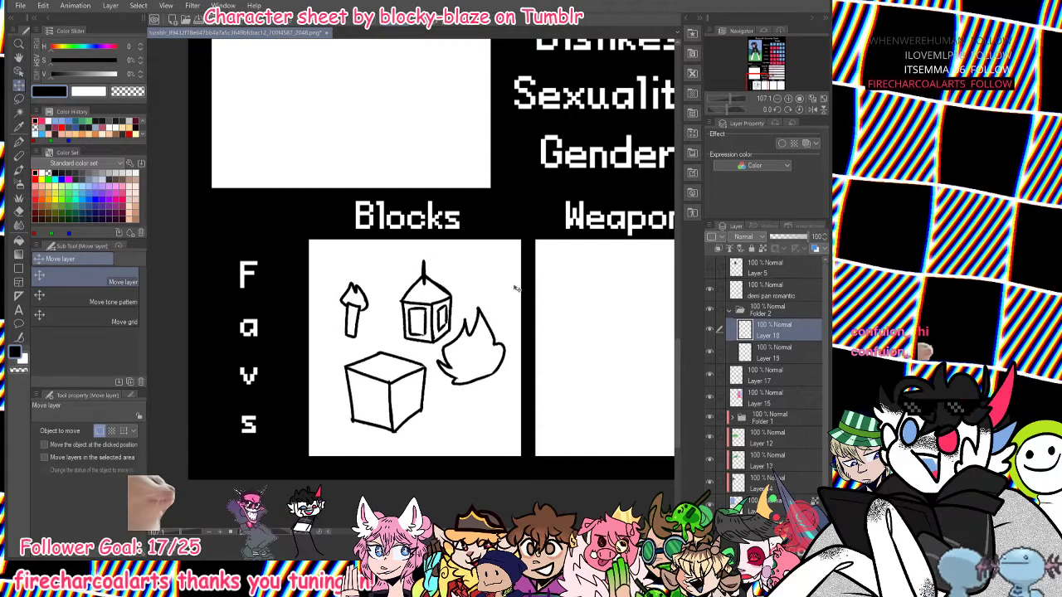
Fill all three faces of the cube with red, hue 348, on Layer 19.
click(768, 352)
click(18, 225)
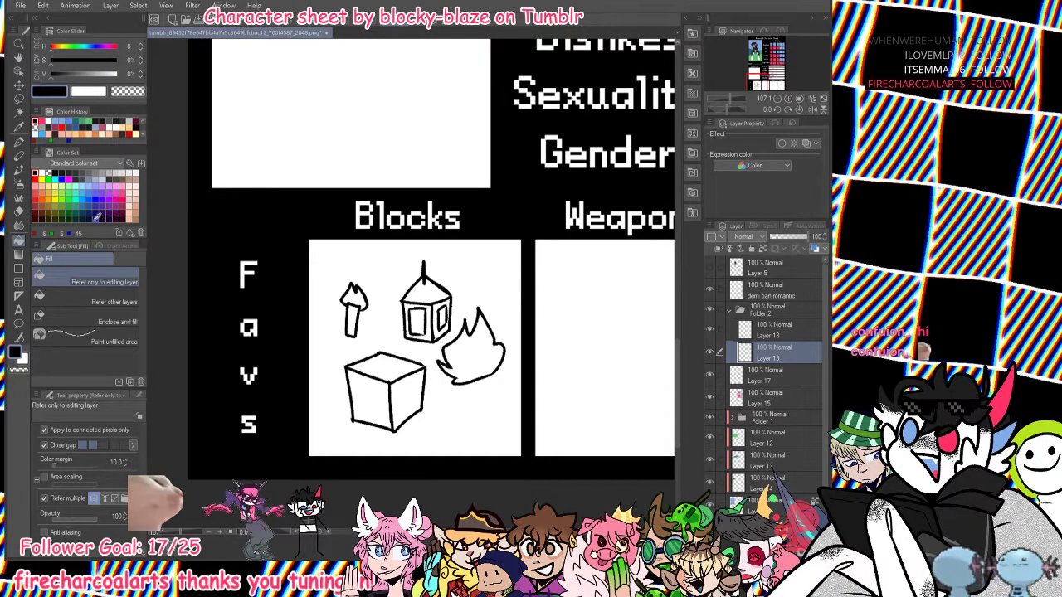
click(36, 199)
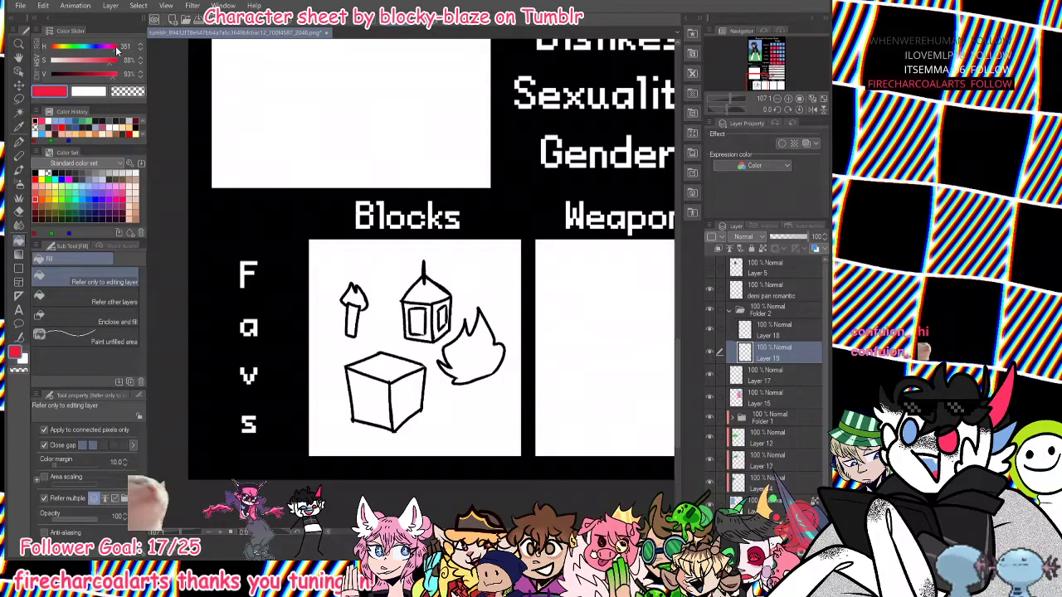
click(383, 396)
key(ctrl+z)
drag(384, 369, 410, 381)
Lock Layer 19's transparent pixels and draw small dark pink rings and a black fuse on the cube's top face.
click(19, 143)
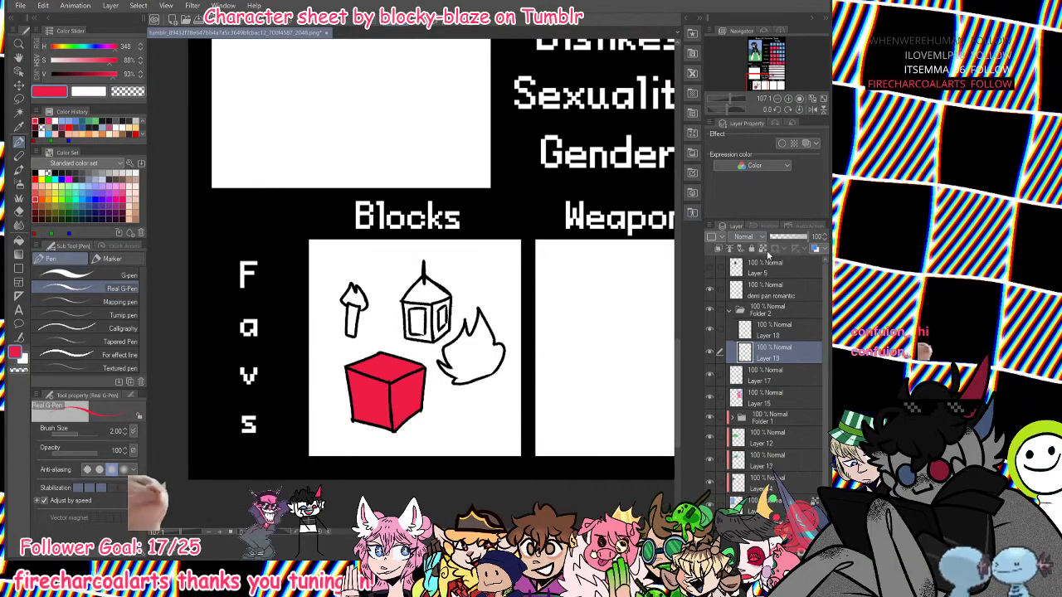
drag(109, 75, 113, 47)
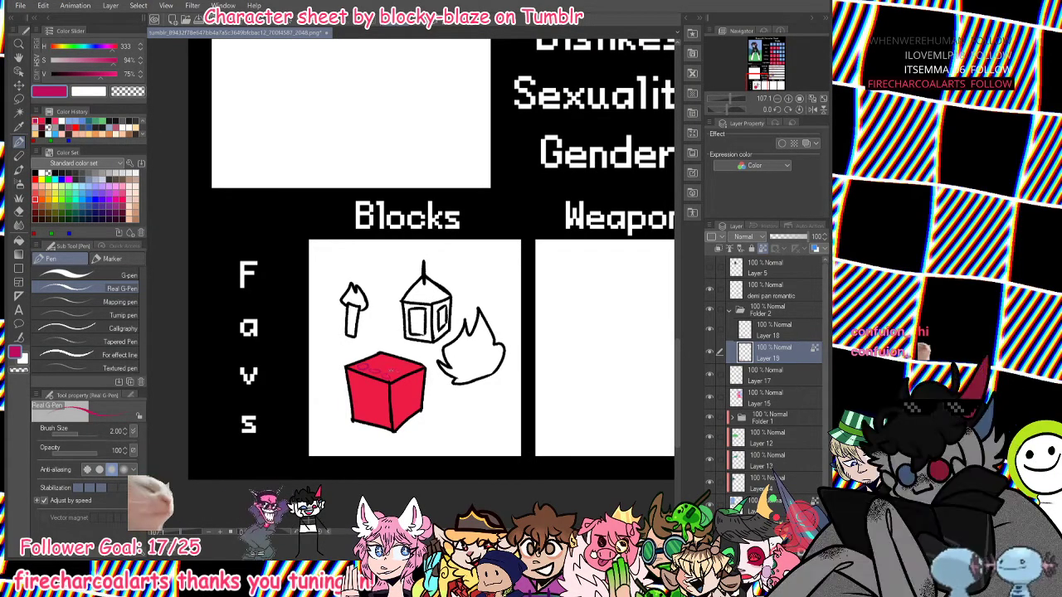
drag(380, 368, 384, 373)
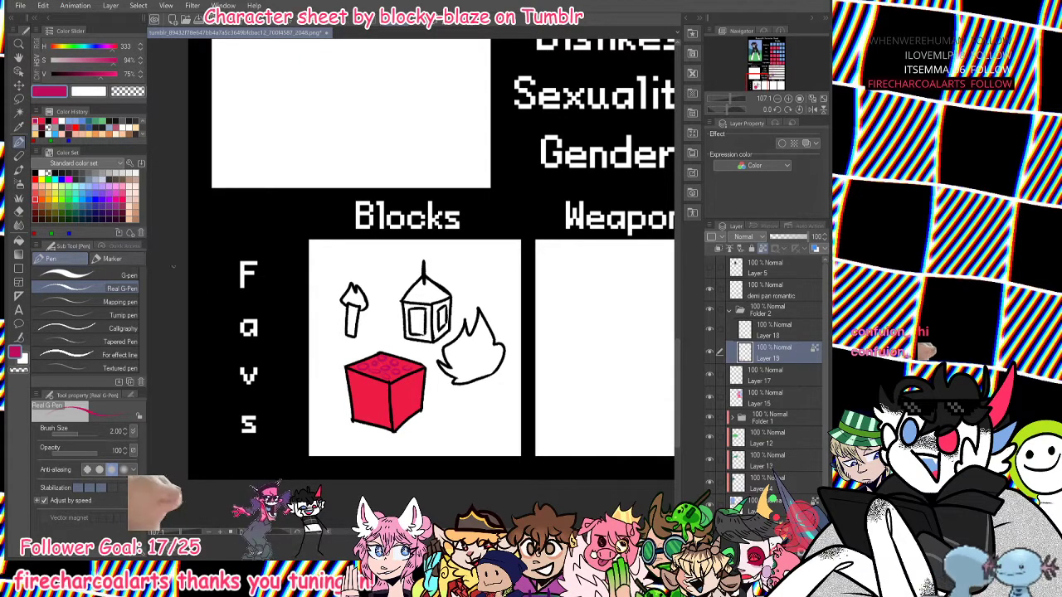
click(36, 174)
mouse_move(386, 367)
mouse_down()
mouse_move(400, 366)
mouse_move(390, 361)
mouse_up()
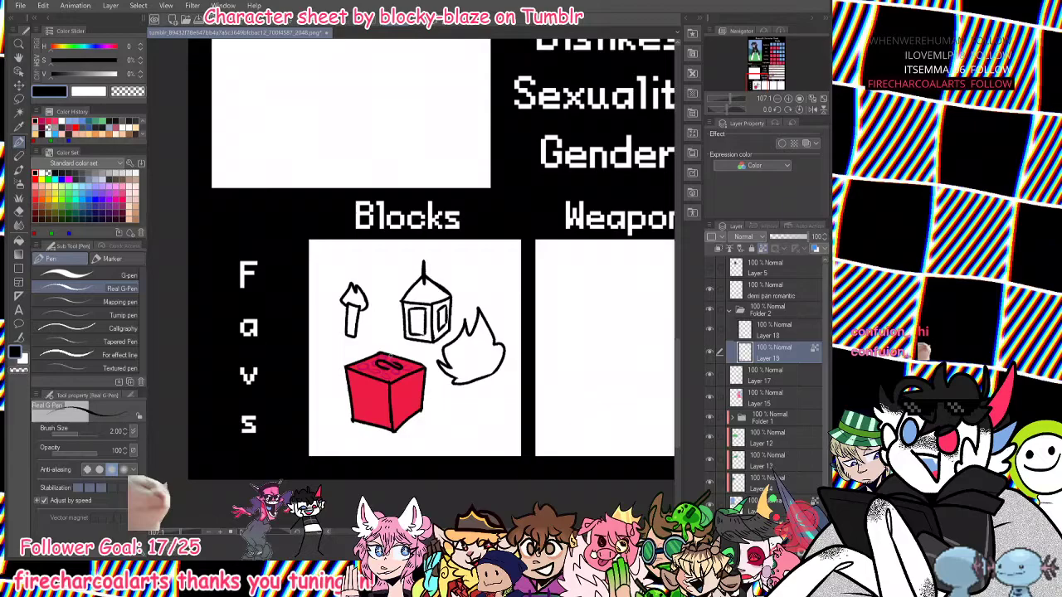
Draw dark pink vertical stripes down the cube's two side faces to suggest TNT sticks.
click(43, 122)
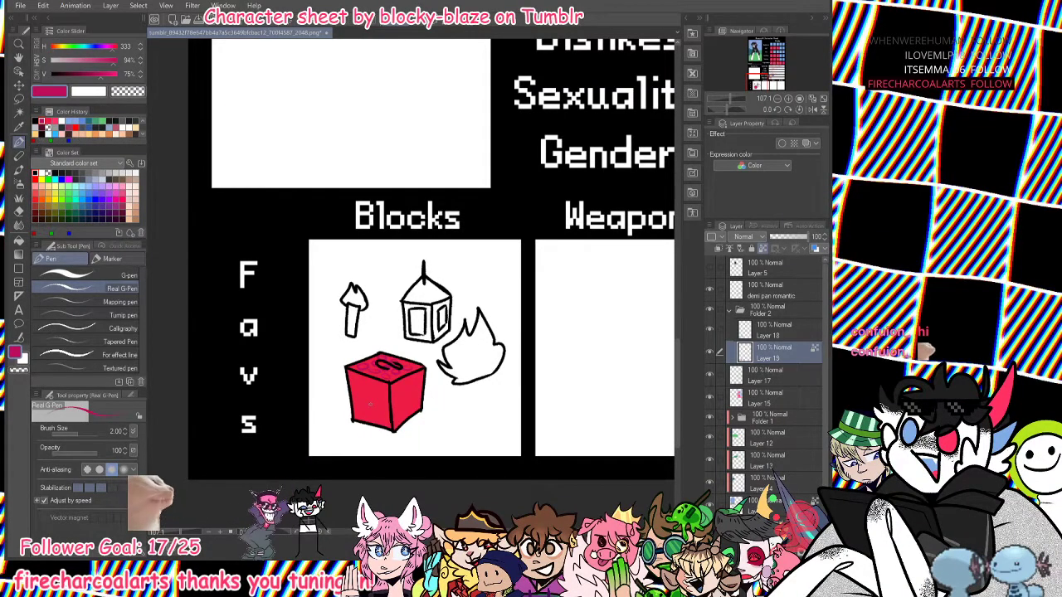
mouse_move(375, 379)
mouse_down()
mouse_move(375, 424)
mouse_move(359, 419)
mouse_up()
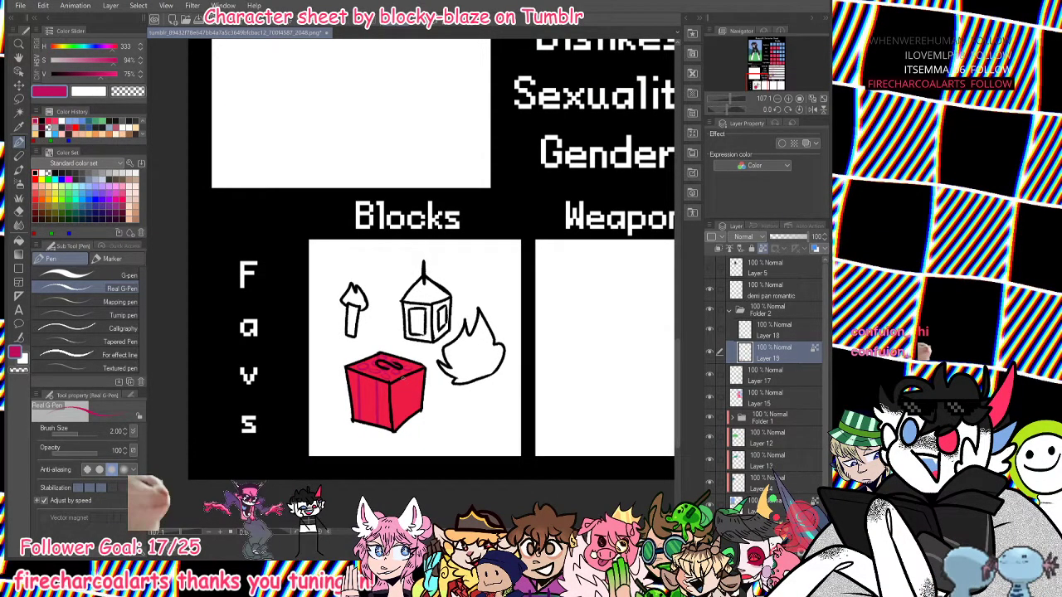
drag(403, 376, 403, 420)
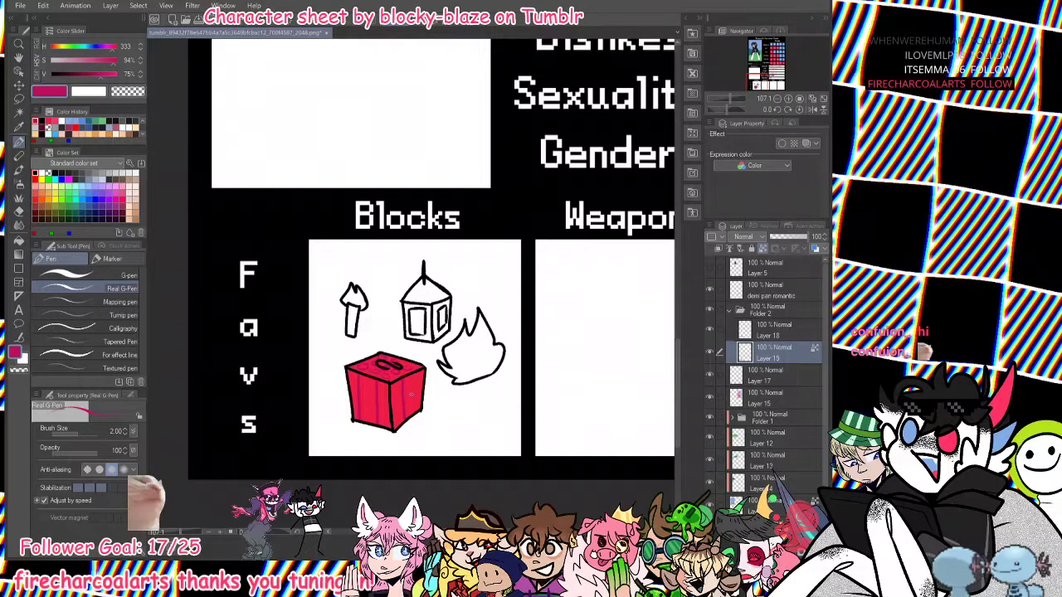
drag(111, 74, 130, 75)
click(48, 122)
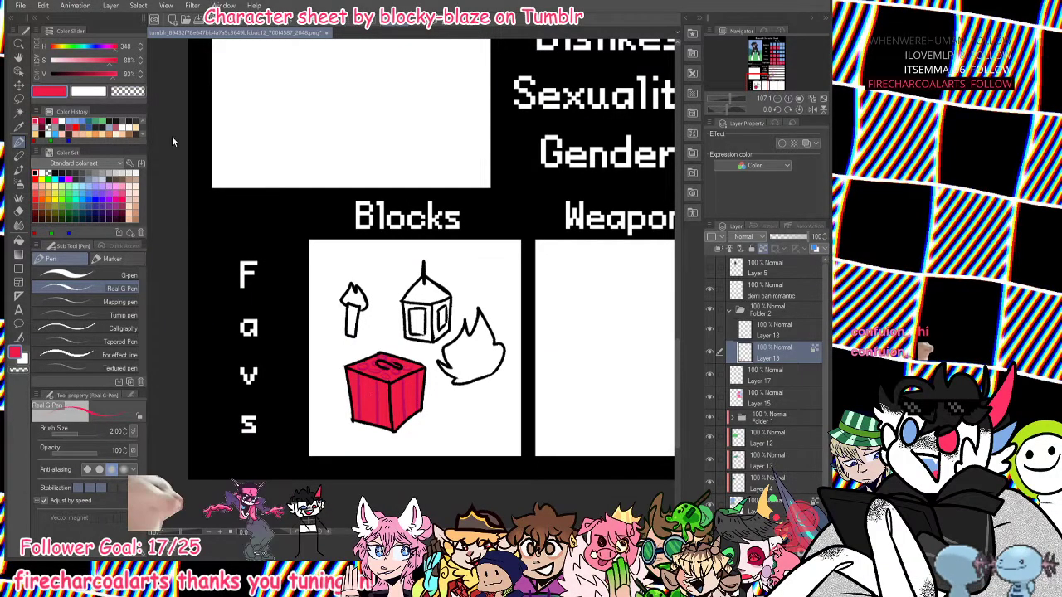
Paint a pale red band, hue 360 and saturation 33%, around the middle of the cube's two side faces.
click(90, 60)
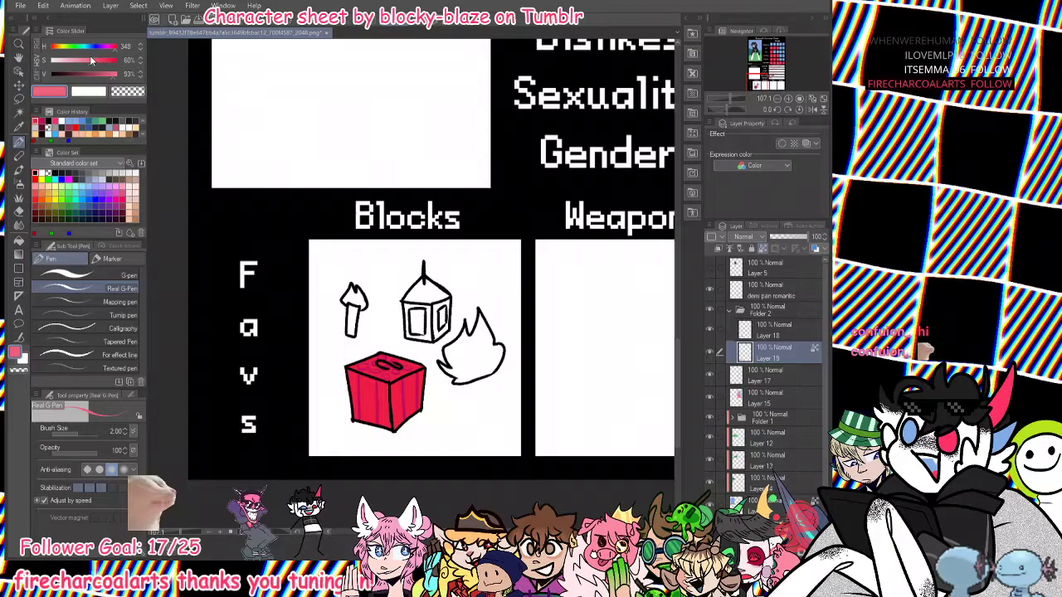
click(118, 75)
mouse_move(352, 387)
mouse_down()
mouse_move(387, 395)
mouse_move(388, 408)
mouse_move(380, 398)
mouse_up()
key(ctrl+z)
click(117, 46)
click(72, 61)
key(ctrl+z)
key(ctrl+z)
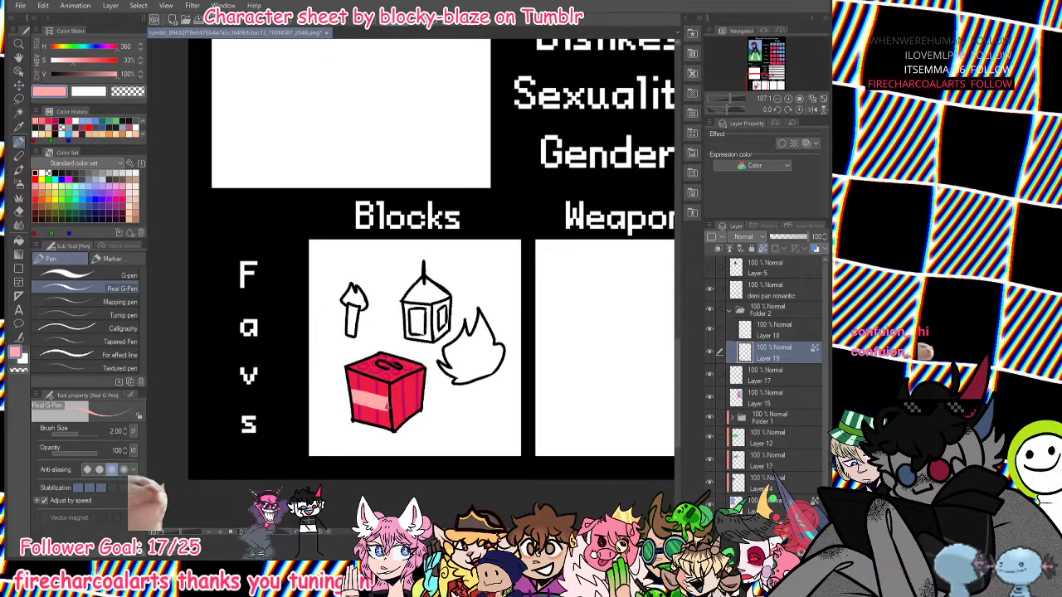
Letter "TNT" in black on the pale band of both cube side faces.
click(813, 110)
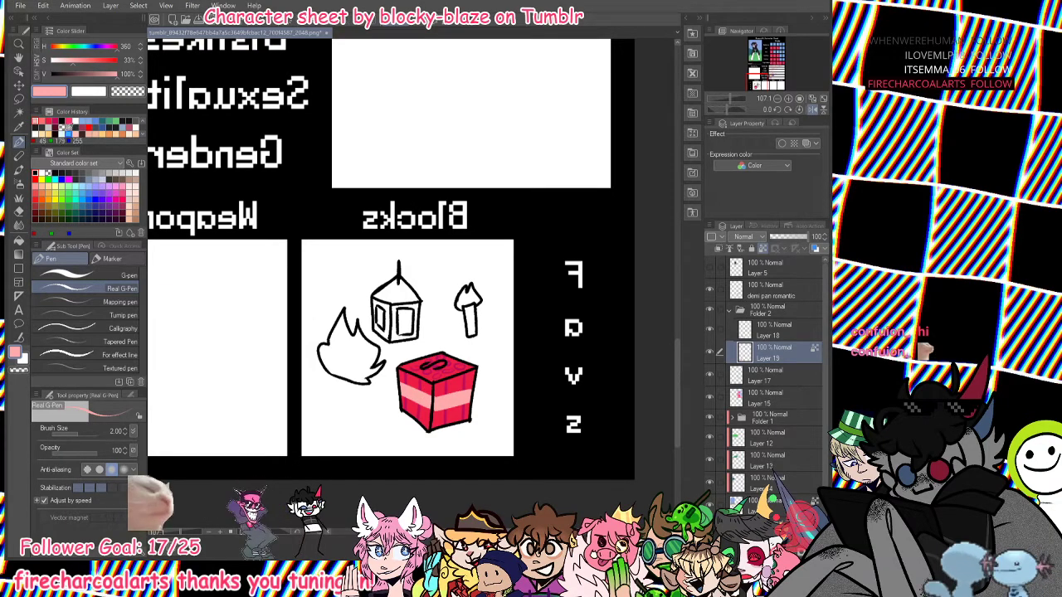
click(38, 171)
drag(445, 397, 446, 406)
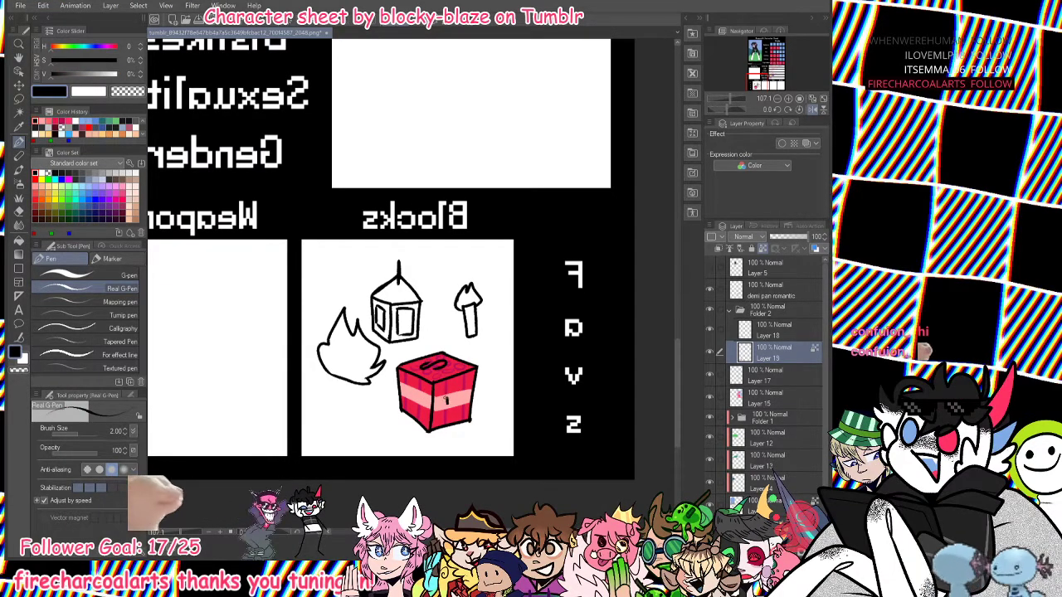
click(813, 110)
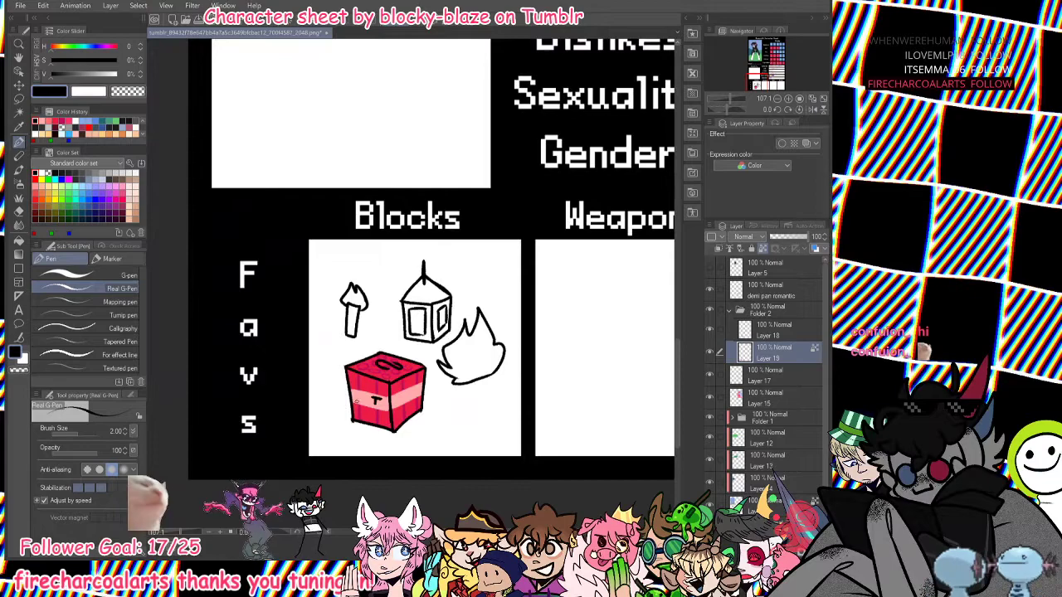
drag(357, 394, 356, 402)
drag(352, 393, 362, 404)
mouse_move(364, 395)
mouse_down()
mouse_move(369, 405)
mouse_move(371, 396)
mouse_move(402, 403)
mouse_up()
drag(396, 394, 407, 391)
drag(409, 391, 410, 400)
mouse_move(410, 391)
mouse_down()
mouse_move(416, 398)
mouse_move(423, 385)
mouse_up()
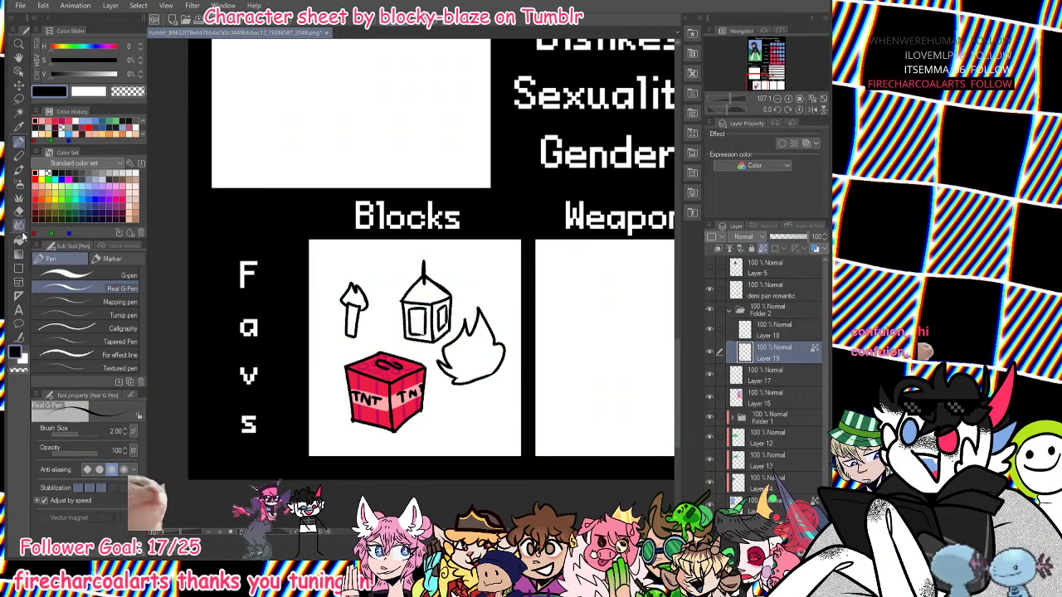
Fill the lantern panes, large flame and torch flame on a new layer with blue, hue 216, saturation 70%.
click(20, 239)
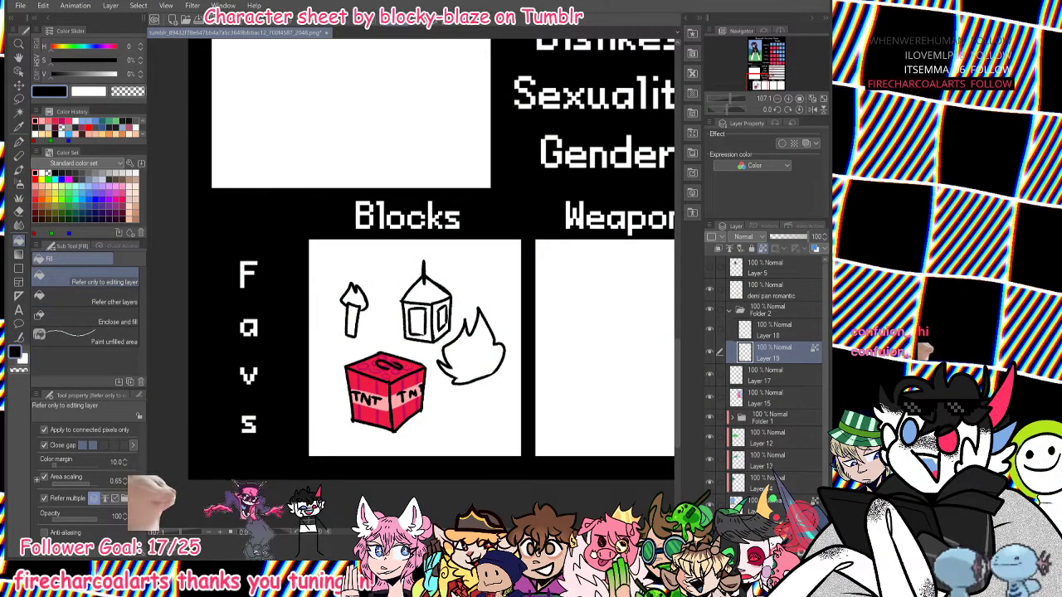
key(ctrl+shift+n)
click(89, 198)
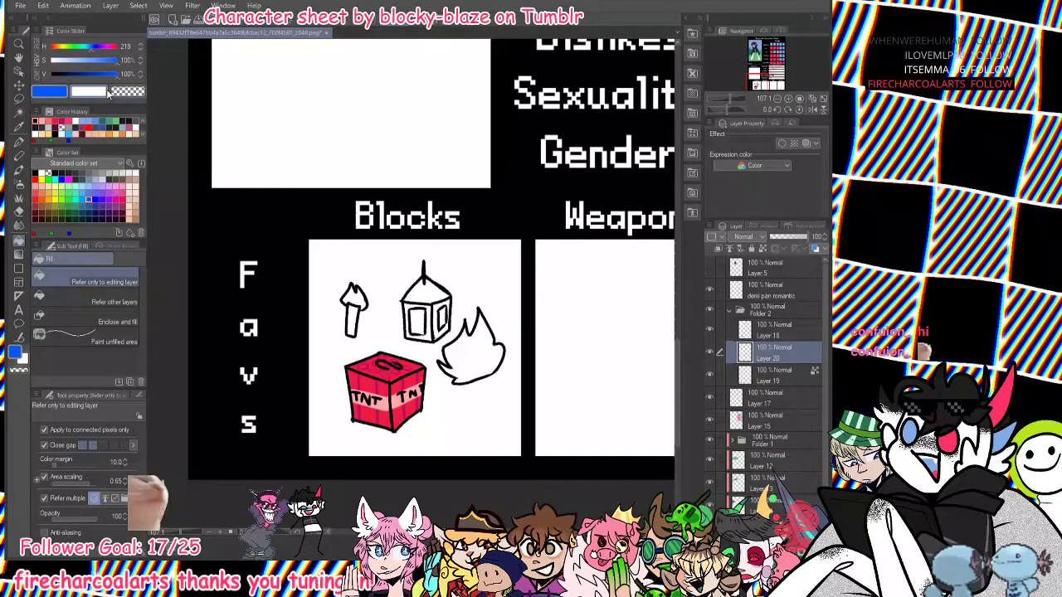
click(98, 60)
click(91, 47)
click(117, 76)
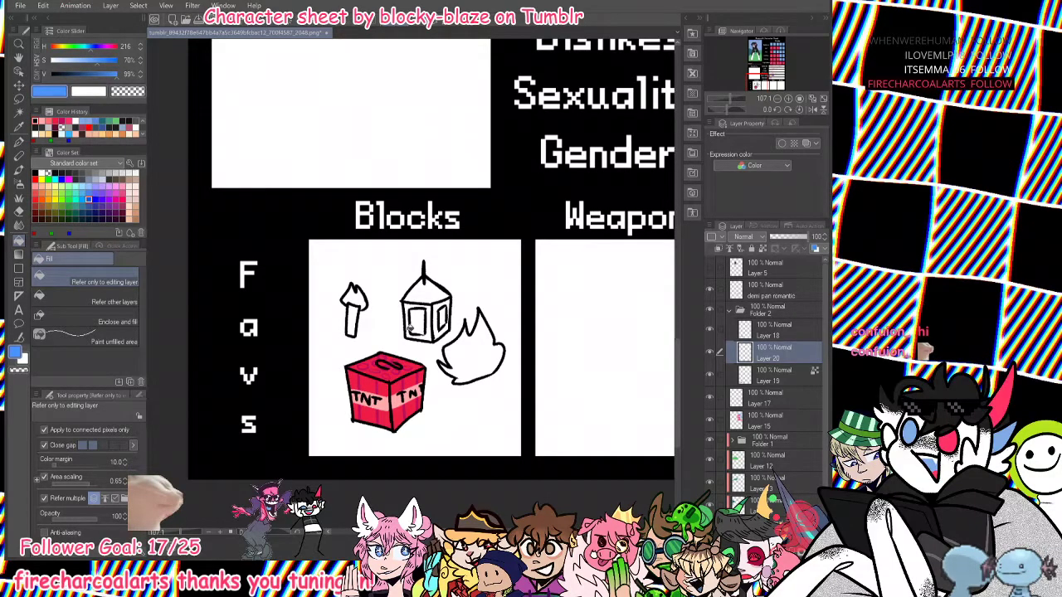
click(414, 326)
click(442, 317)
click(473, 355)
click(354, 299)
Lock Layer 20's transparent pixels and add dark blue centres, hue 234, to the flames and lantern panes.
click(20, 143)
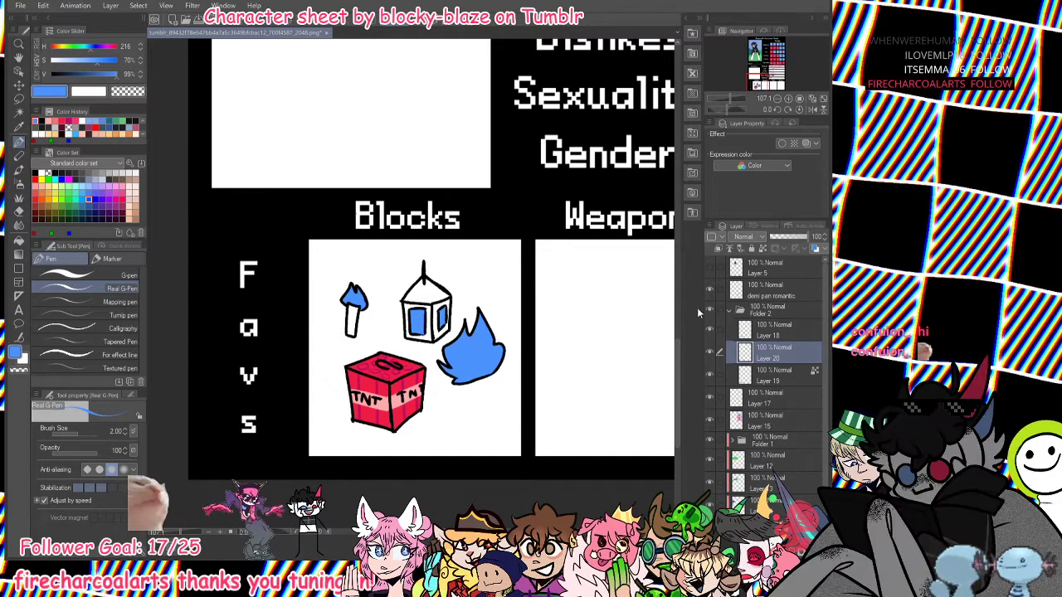
click(104, 61)
click(99, 73)
drag(92, 47, 94, 47)
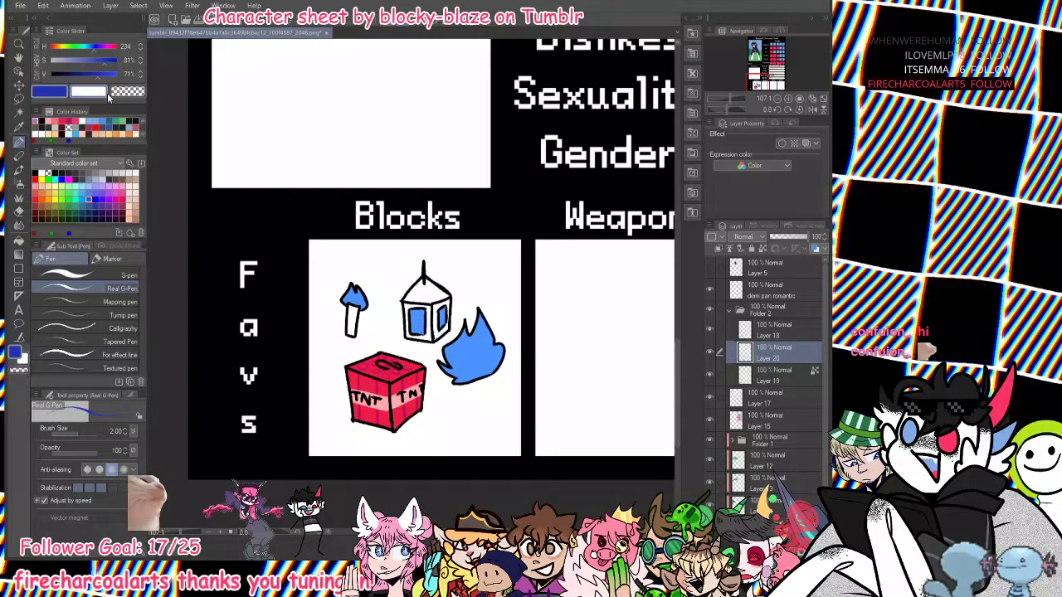
click(762, 249)
mouse_move(467, 375)
mouse_down()
mouse_move(470, 345)
mouse_move(487, 363)
mouse_move(481, 378)
mouse_up()
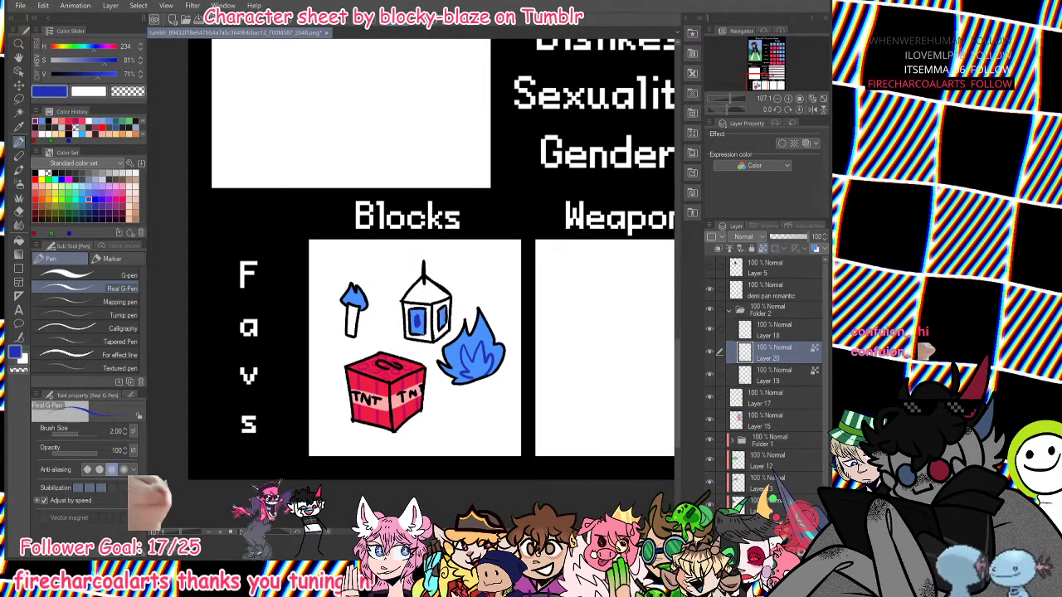
drag(347, 302, 357, 302)
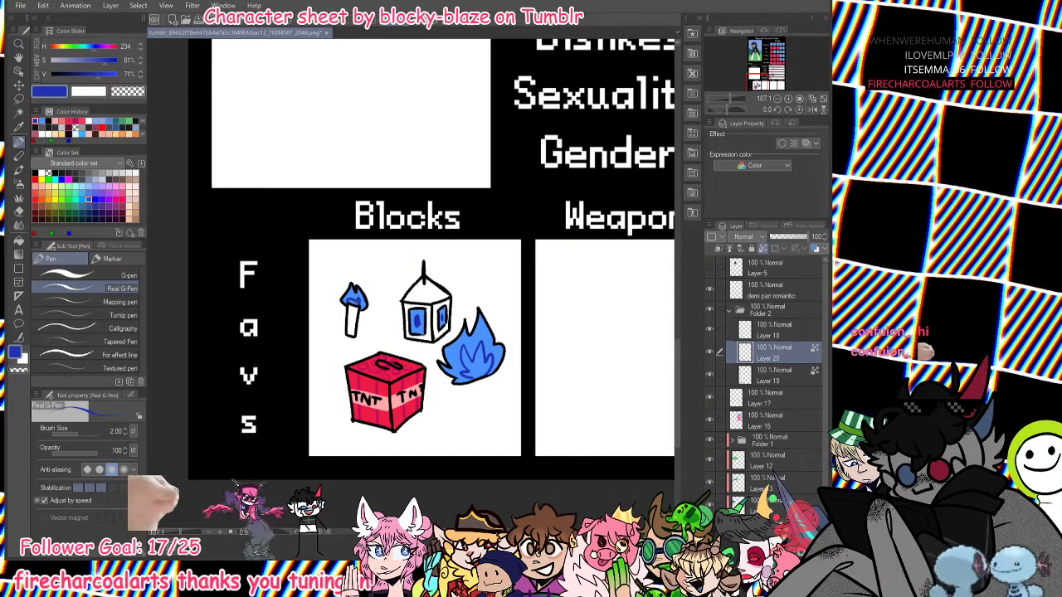
key(g)
click(481, 365)
Paint light blue edges, hue 192 and saturation 42%, inside the blue flames and lantern panes.
click(18, 143)
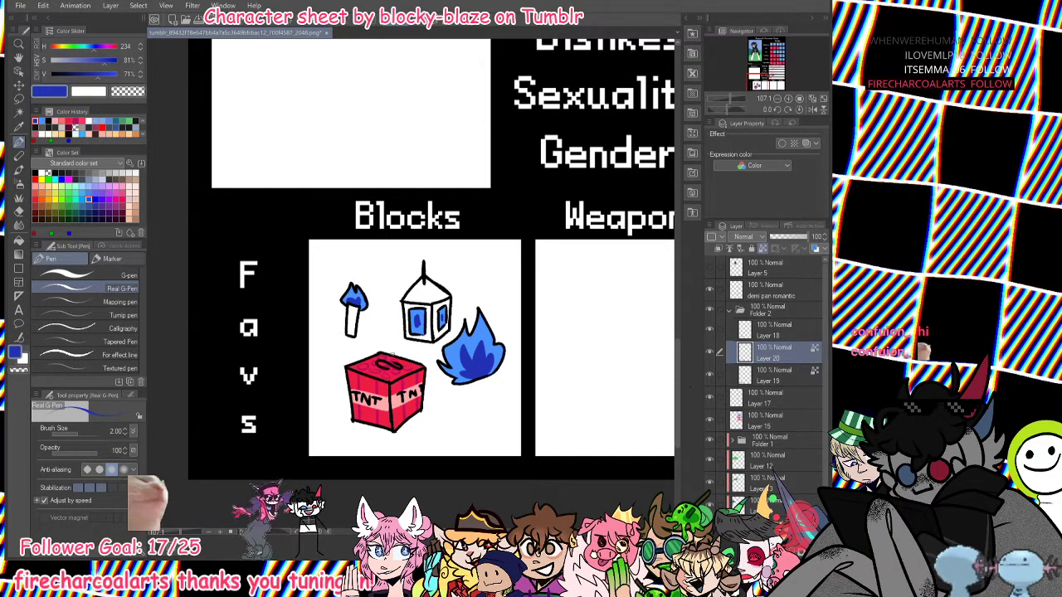
alt+click(454, 358)
drag(114, 74, 79, 60)
click(87, 47)
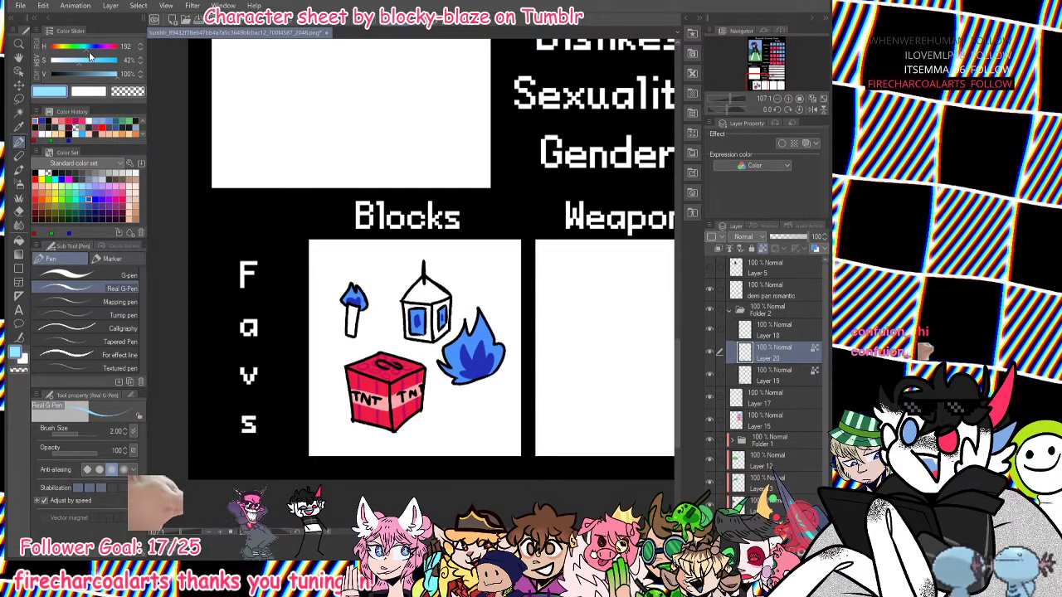
click(362, 310)
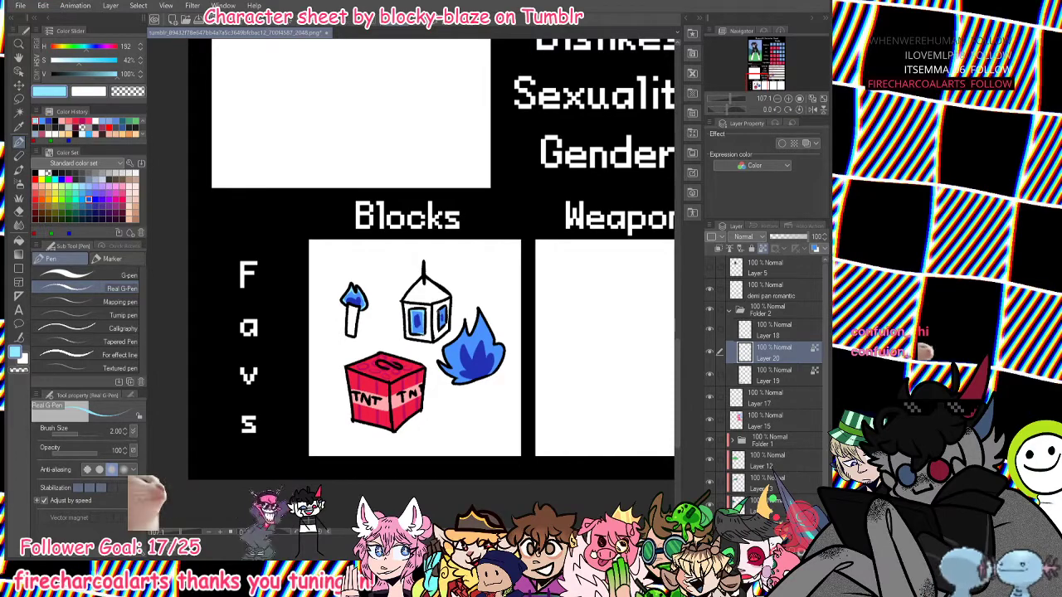
Lock Layer 18's transparent pixels and recolour the outlines of the large flame and torch flame light blue.
click(788, 332)
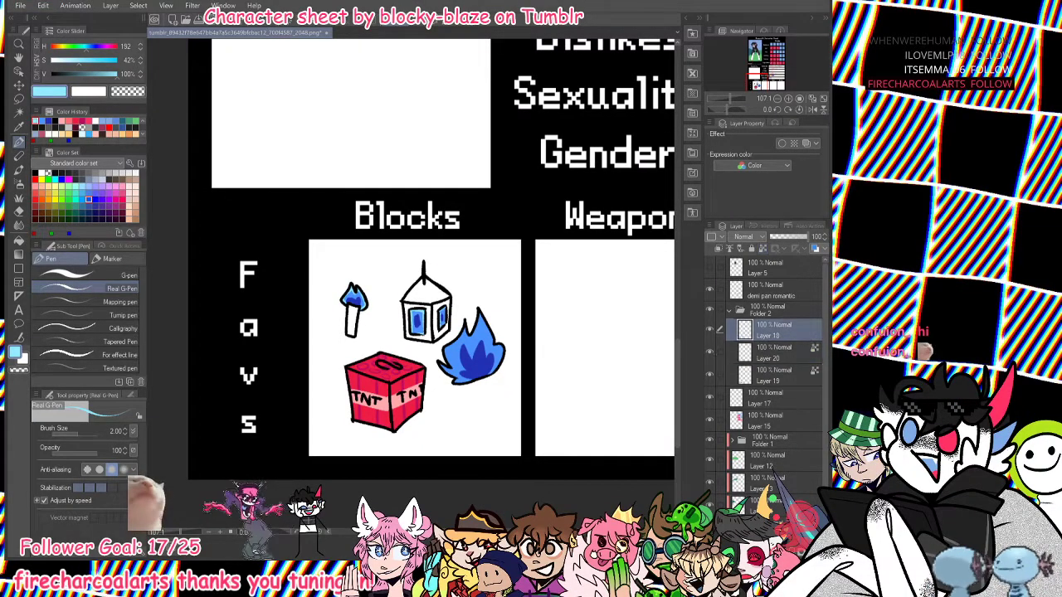
click(83, 275)
drag(481, 296, 508, 355)
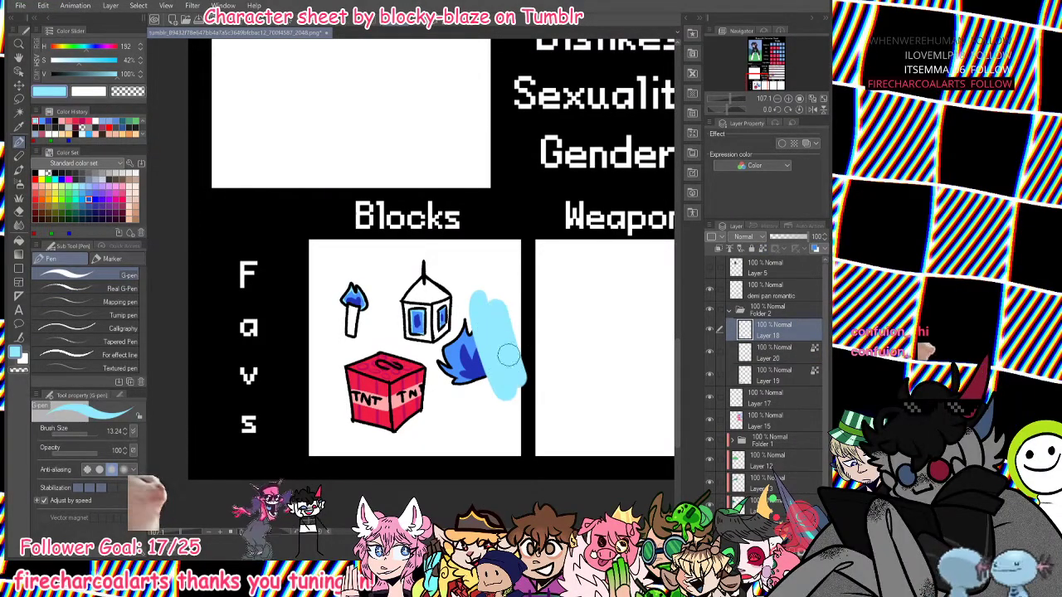
key(ctrl+z)
click(762, 249)
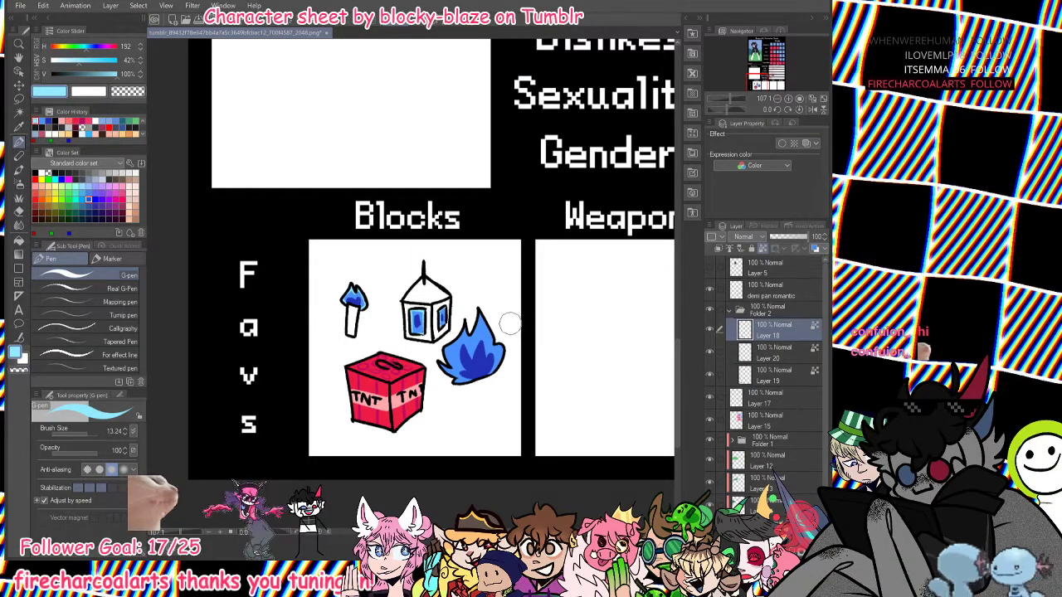
drag(465, 322, 438, 363)
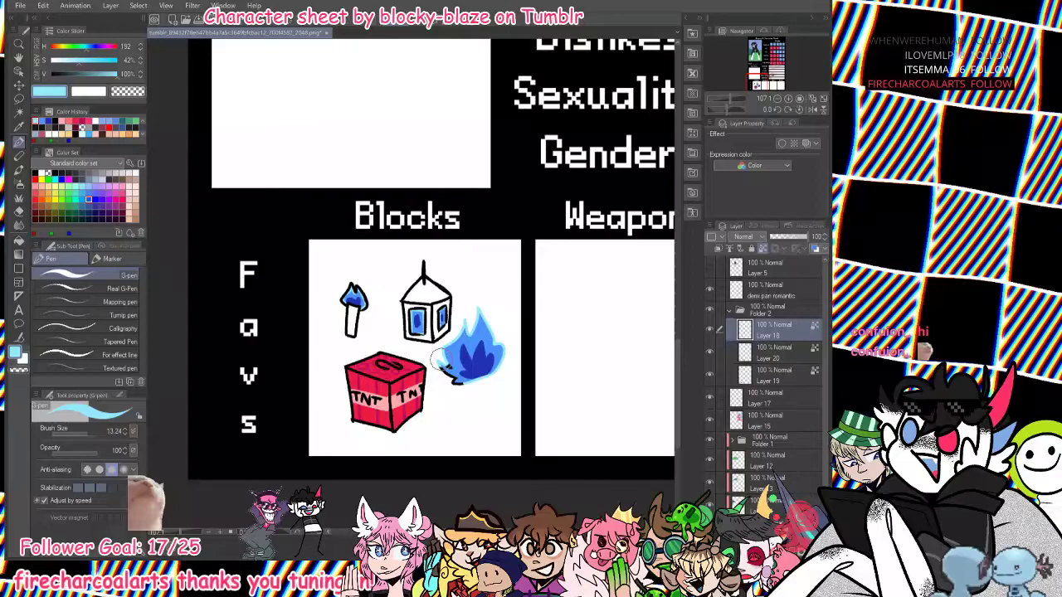
drag(365, 283, 368, 311)
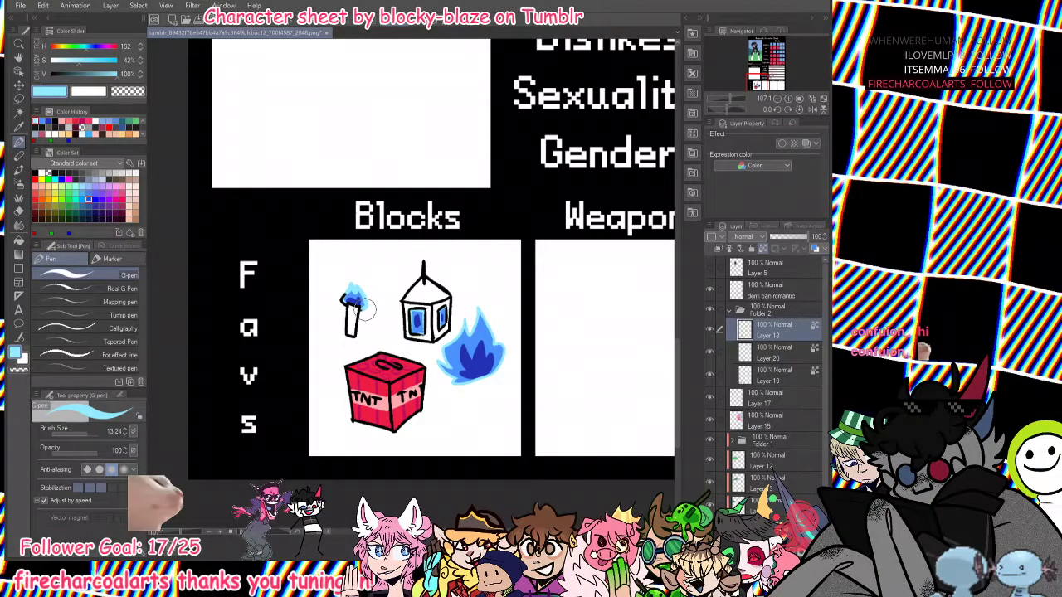
drag(340, 300, 347, 290)
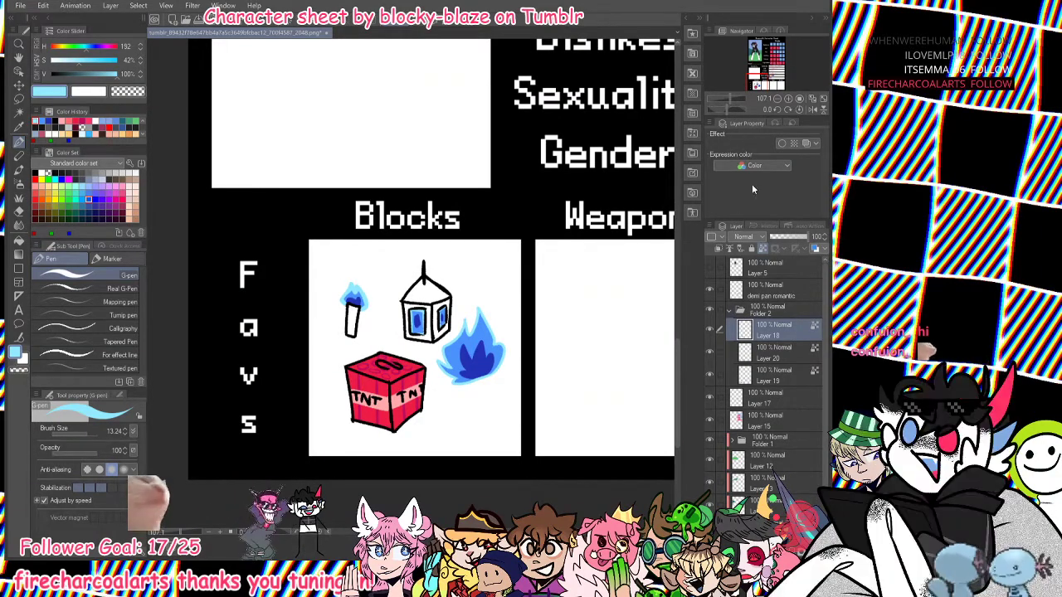
Fill the torch's stick with brown, hue 21, saturation 45%, value 37%, on a new layer above Layer 20.
click(777, 359)
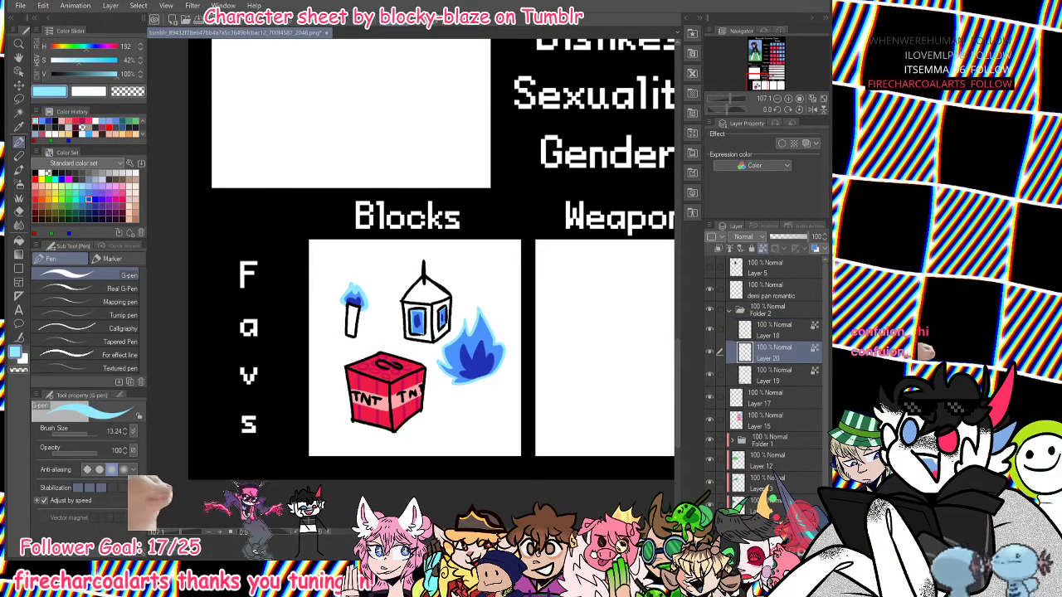
key(ctrl+shift+n)
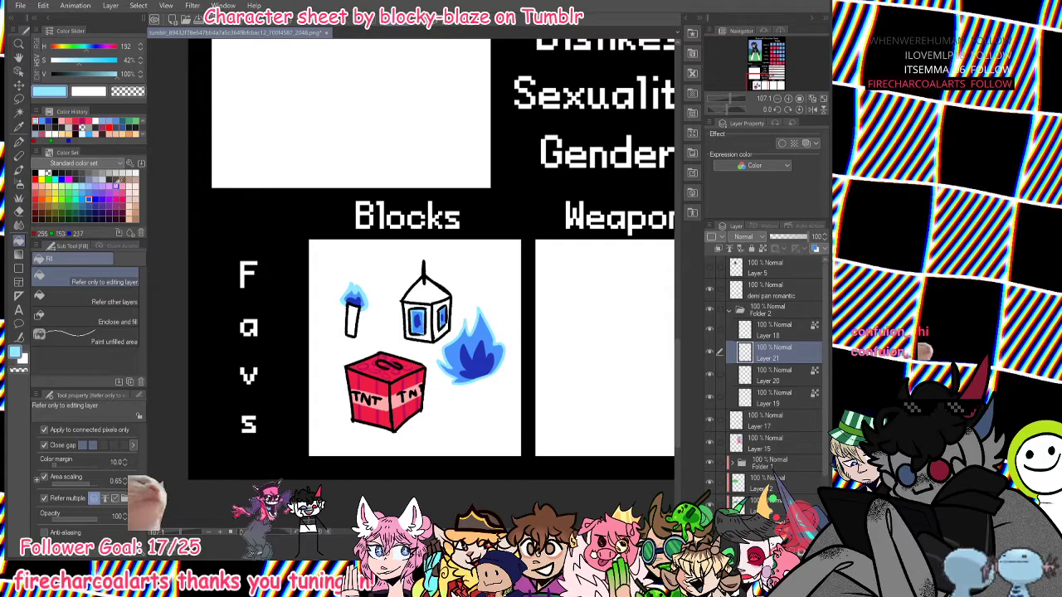
click(42, 212)
click(87, 74)
click(75, 61)
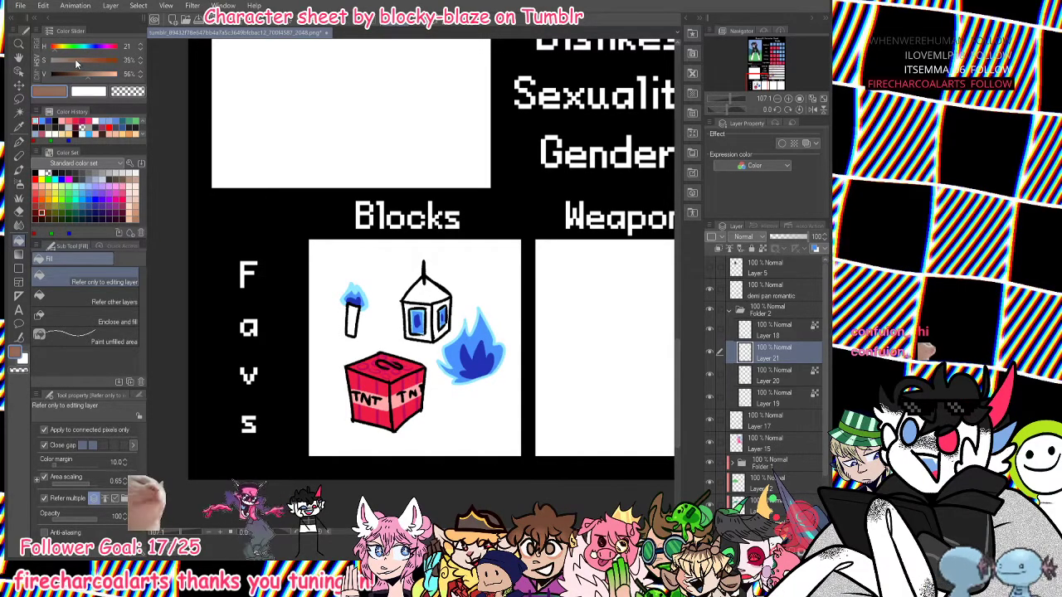
click(79, 60)
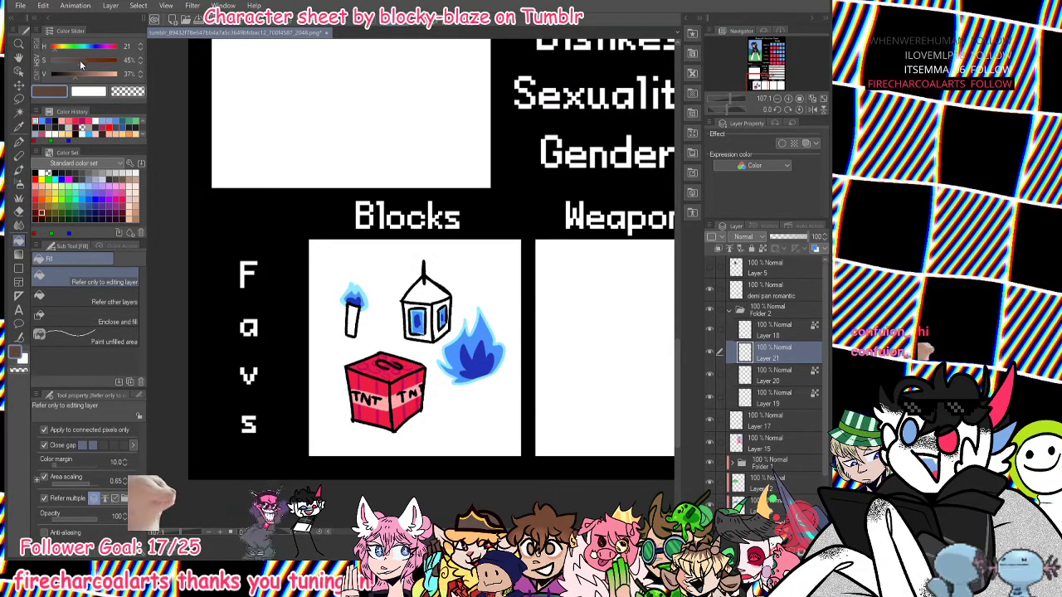
click(353, 317)
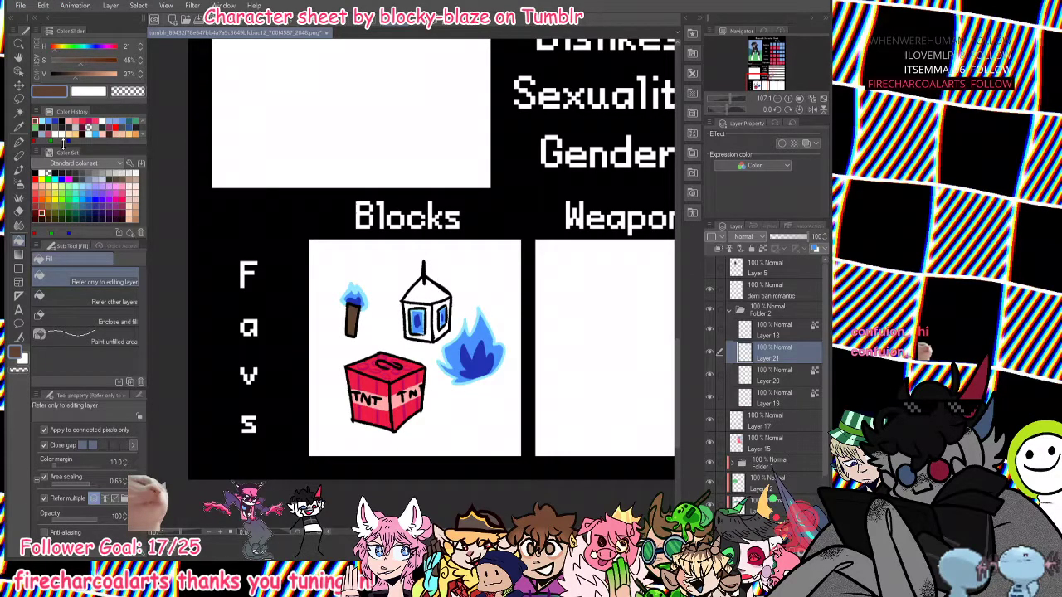
Fill the lantern's body with 15% value grey and its roof with 10% value grey, touching up the gaps with the Real G-Pen.
click(69, 171)
click(429, 303)
click(438, 306)
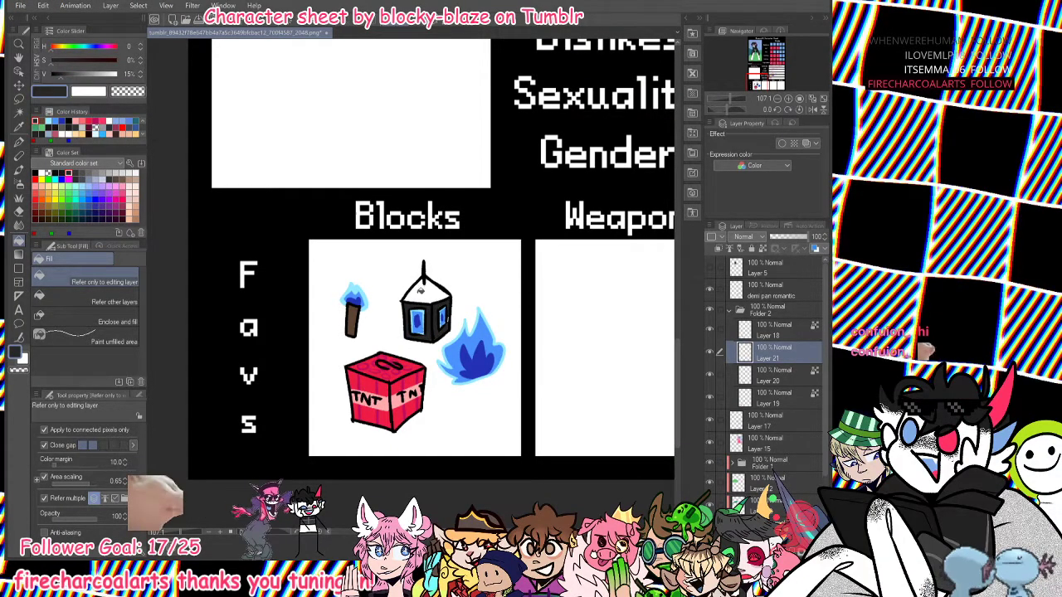
click(62, 171)
click(424, 291)
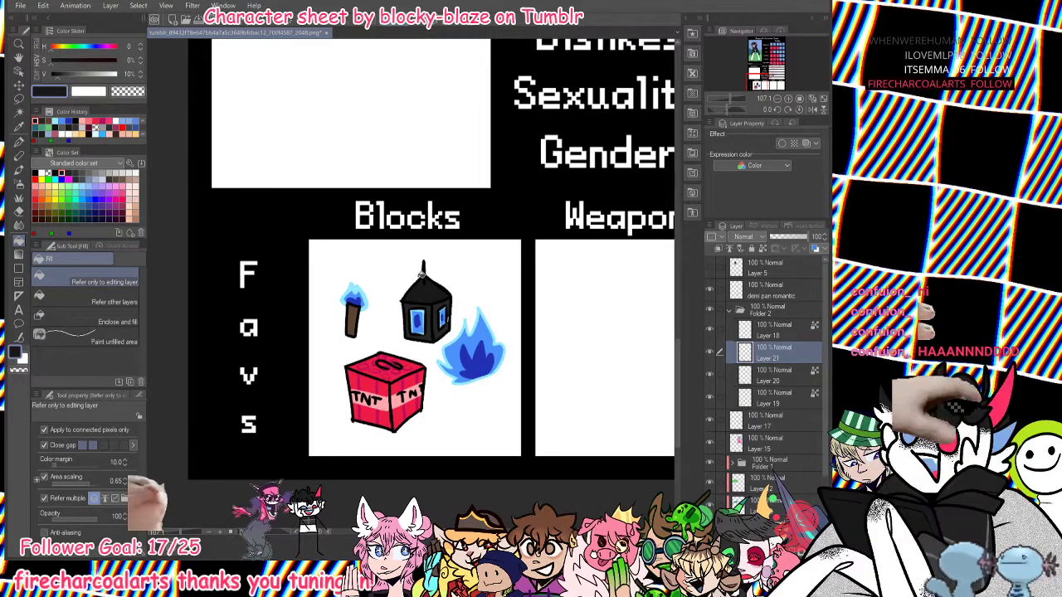
key(p)
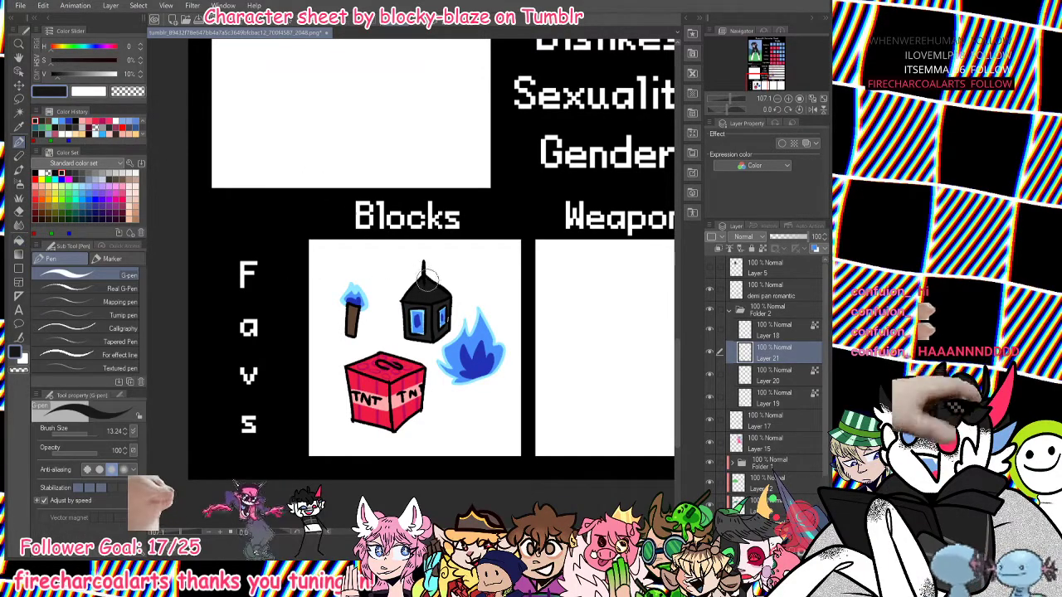
click(123, 287)
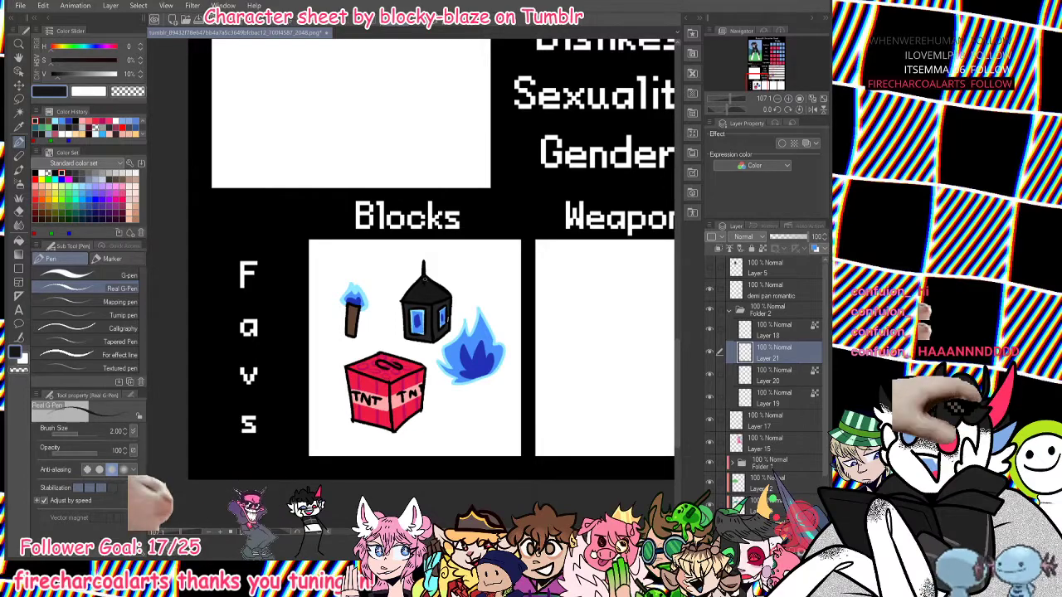
alt+click(437, 309)
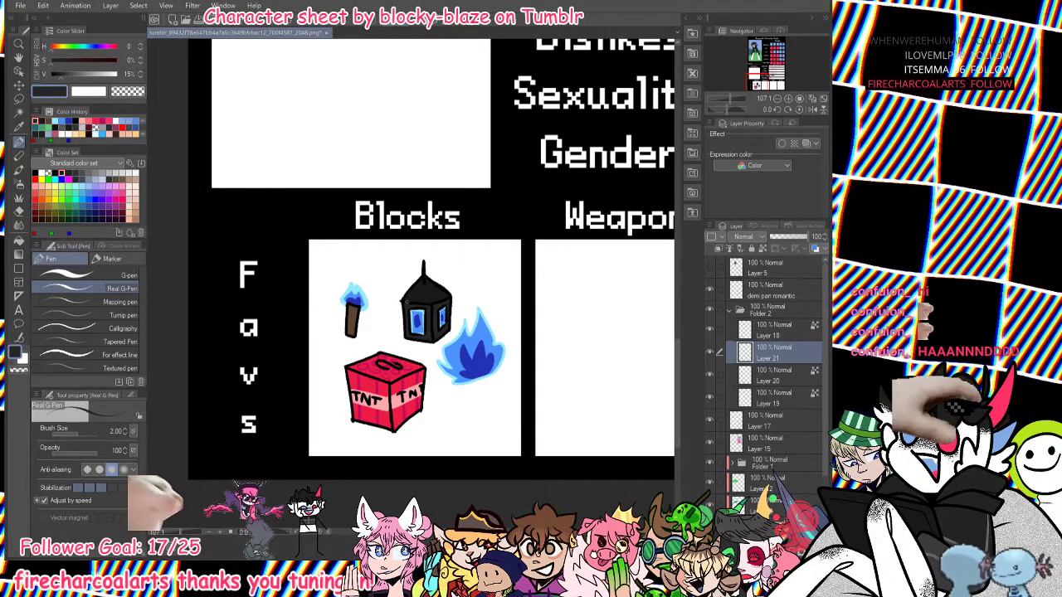
Add a new layer below Layer 19 in Folder 2 and make it the active layer.
click(785, 405)
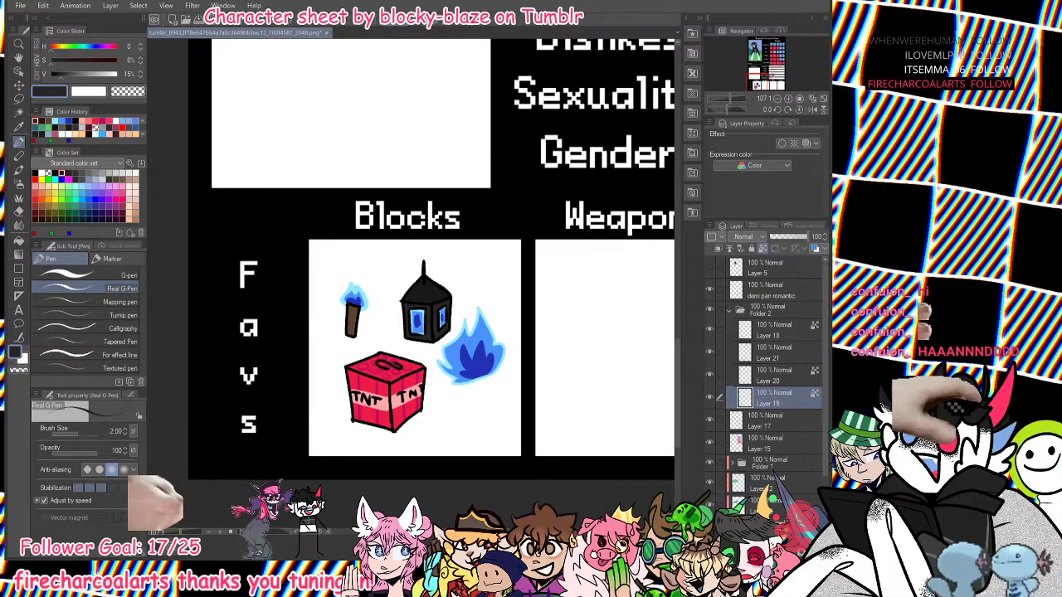
key(ctrl+shift+n)
drag(783, 420, 781, 393)
click(778, 421)
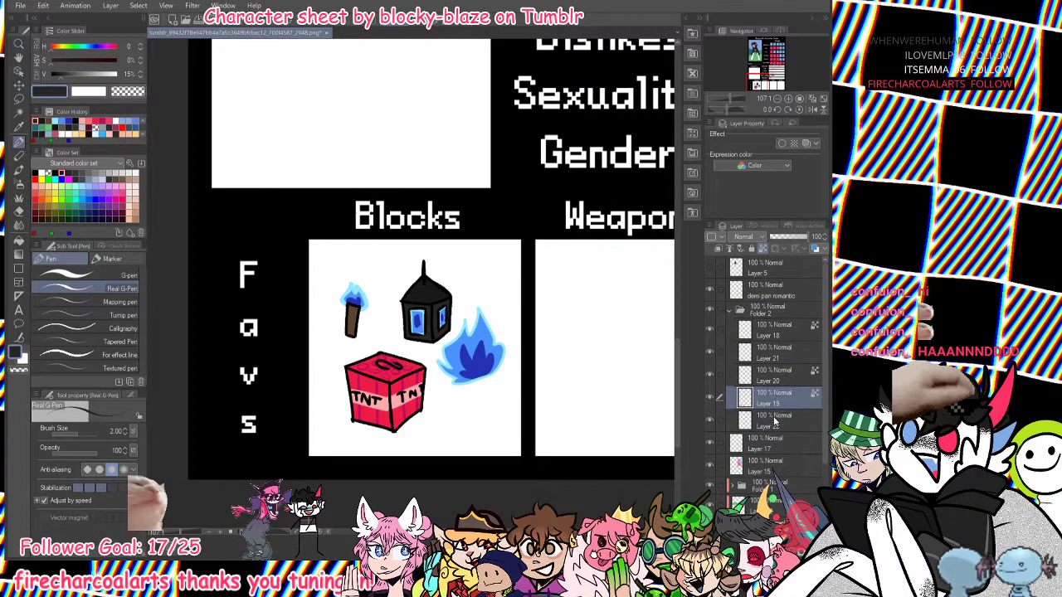
Sample the green of the character picture's background as the drawing colour.
mouse_move(498, 58)
mouse_down()
mouse_move(274, 448)
mouse_move(331, 532)
mouse_up()
alt+click(356, 170)
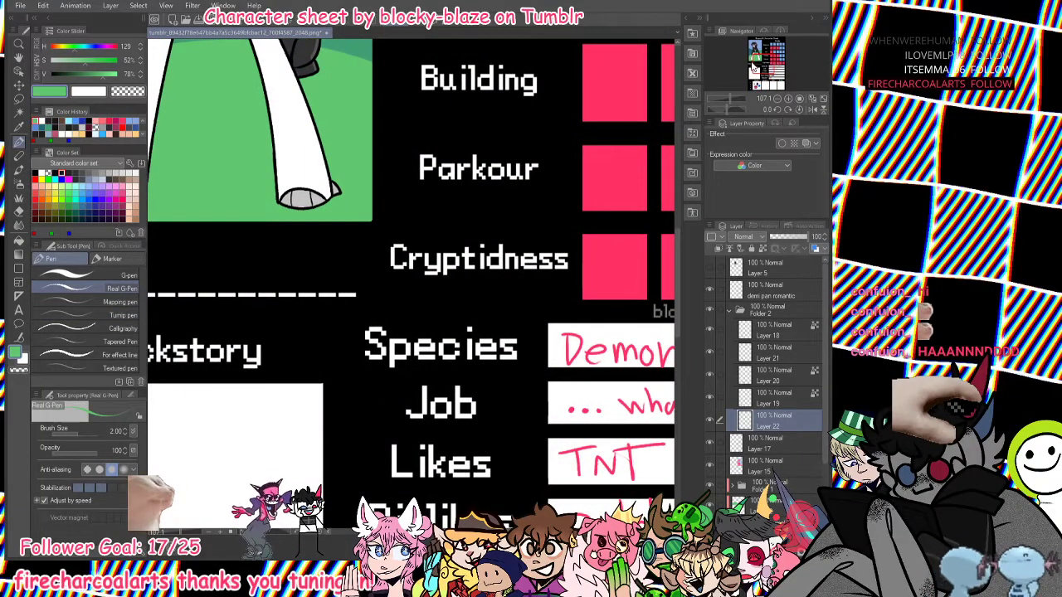
drag(356, 170, 533, 391)
drag(572, 527, 508, 41)
drag(631, 310, 617, 146)
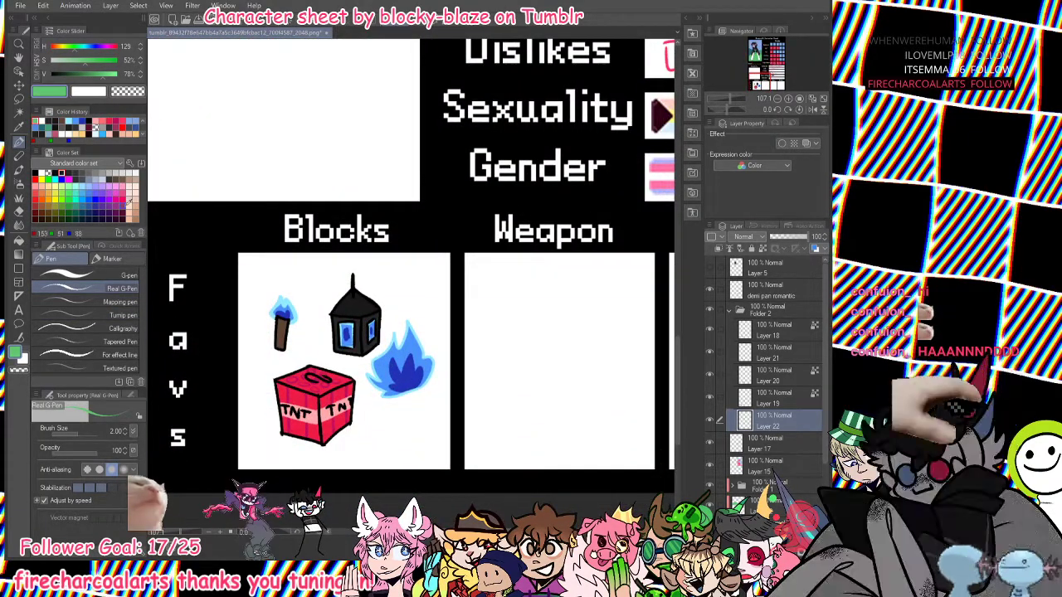
Fill the Blocks box behind the drawings with 30% value grey on Layer 22, turning area scaling off for the fill.
click(80, 170)
click(18, 240)
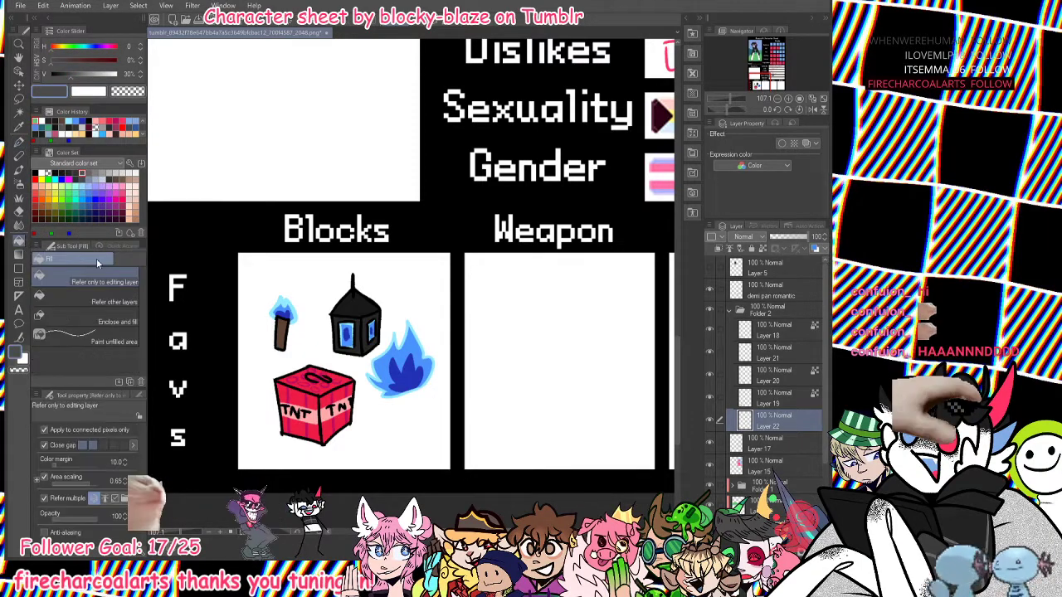
click(309, 463)
key(ctrl+z)
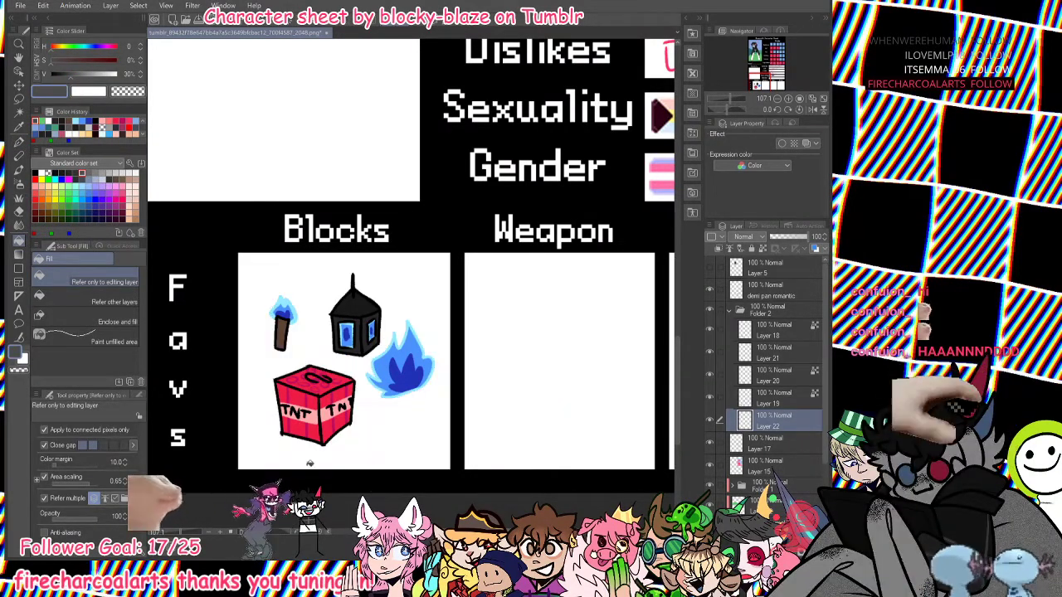
click(44, 478)
click(256, 375)
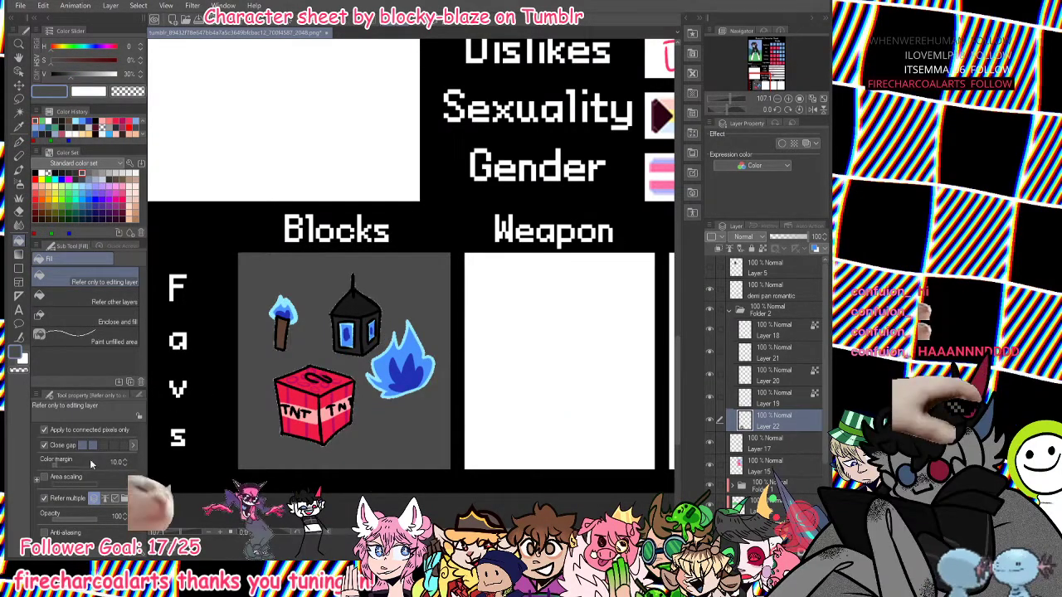
click(44, 479)
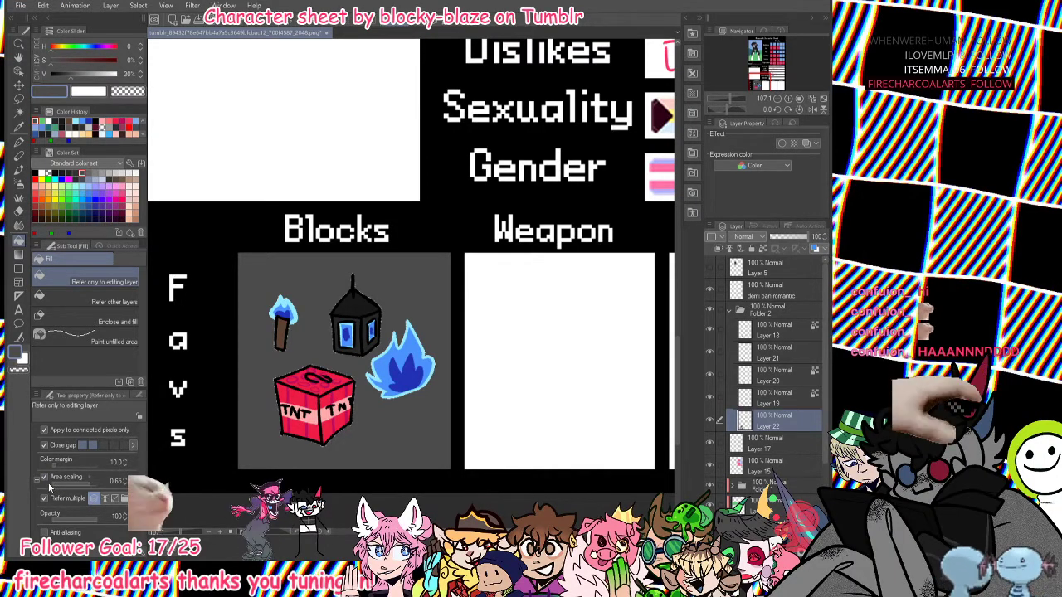
Hide the drawing layers above Layer 22 and fill the white silhouettes left in the Blocks box with the same grey.
drag(712, 400, 710, 311)
click(713, 312)
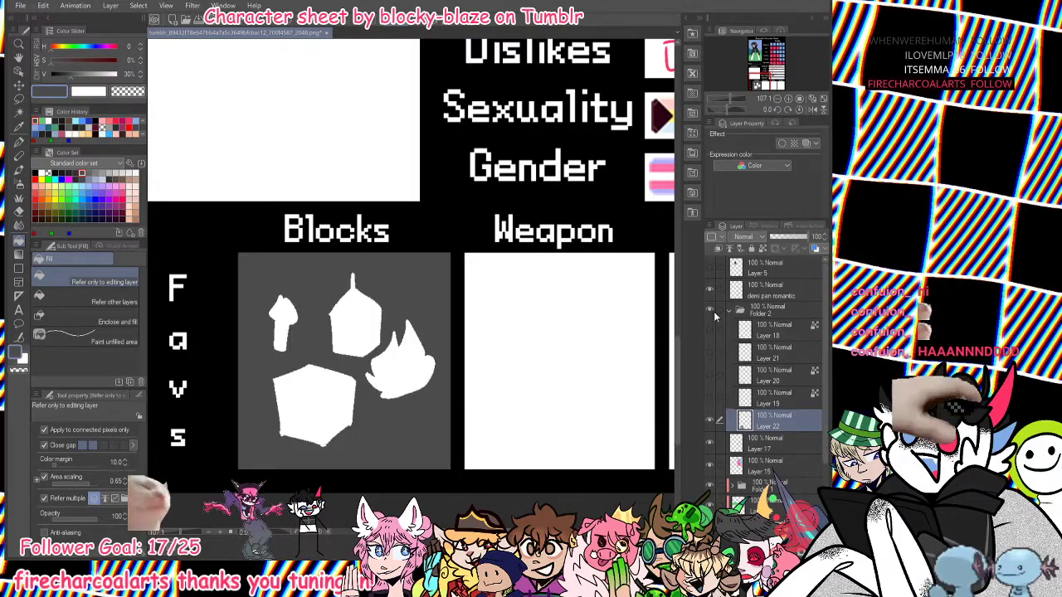
click(409, 377)
click(321, 398)
click(342, 343)
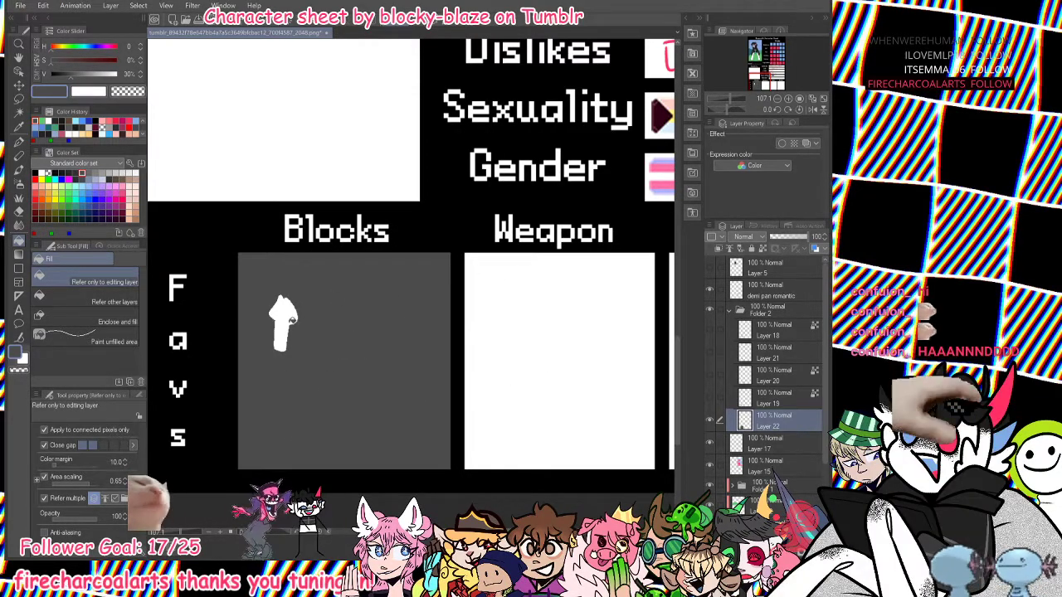
key(ctrl+z)
Collapse Folder 2 and add a new layer directly above Layer 17.
click(729, 97)
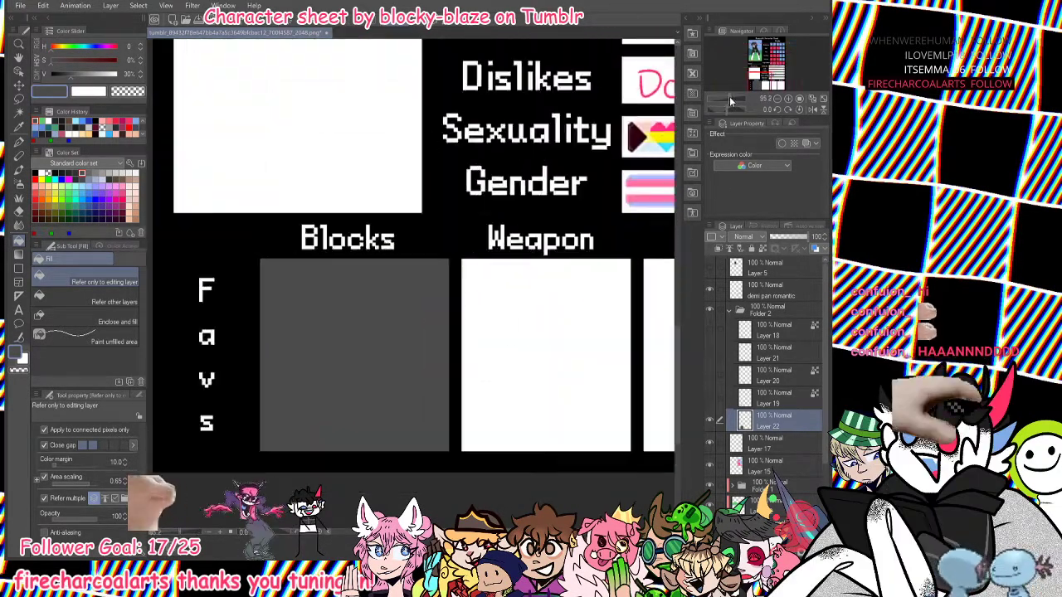
click(579, 282)
click(771, 78)
key(ctrl+z)
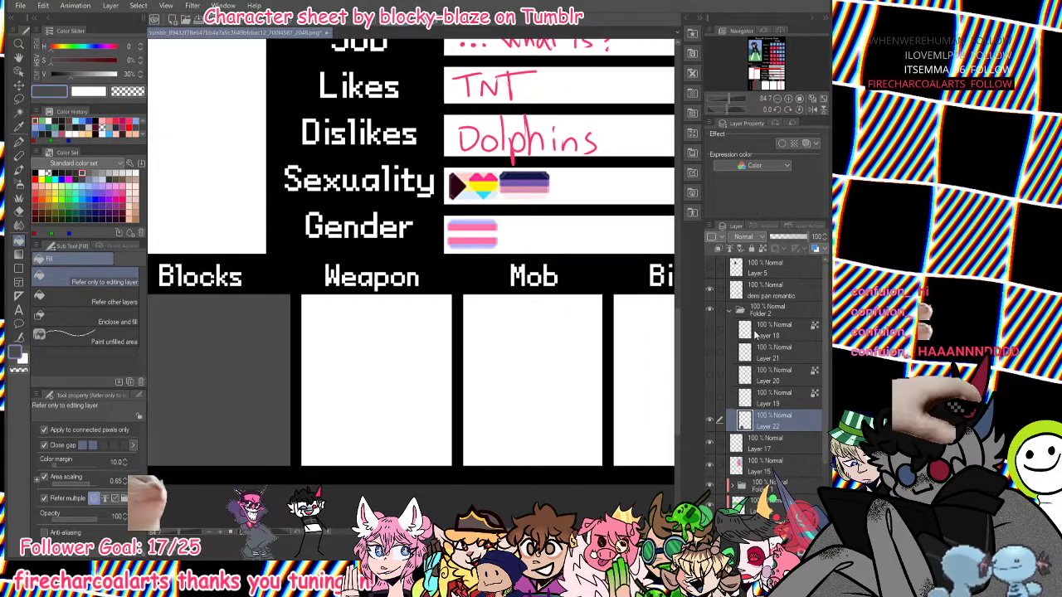
click(729, 309)
click(768, 330)
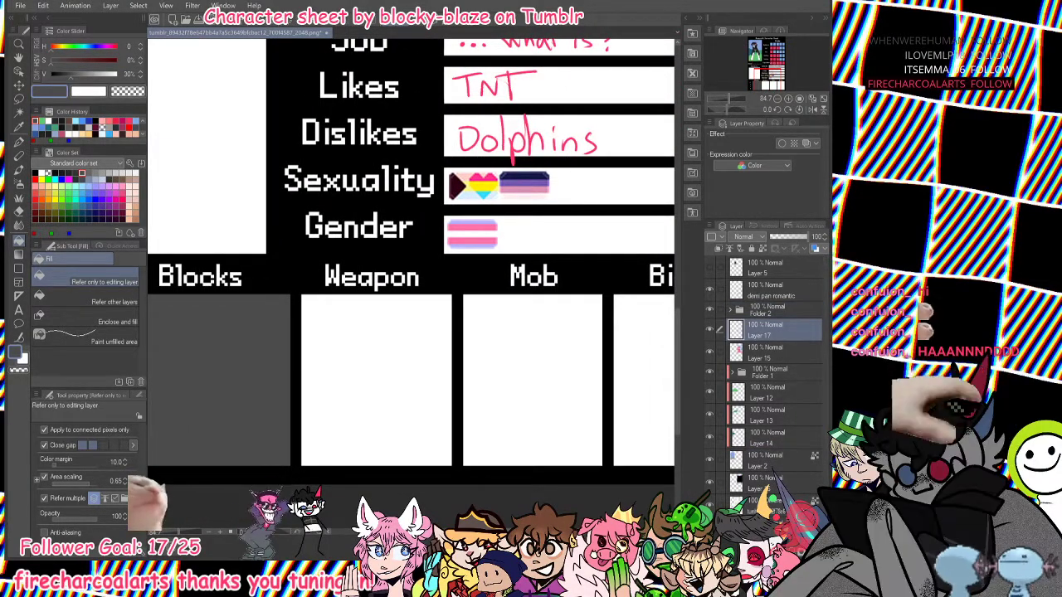
key(ctrl+shift+n)
Turn off area scaling and fill the Weapon, Mob and Biome boxes with 30% value grey on Layer 23.
click(44, 478)
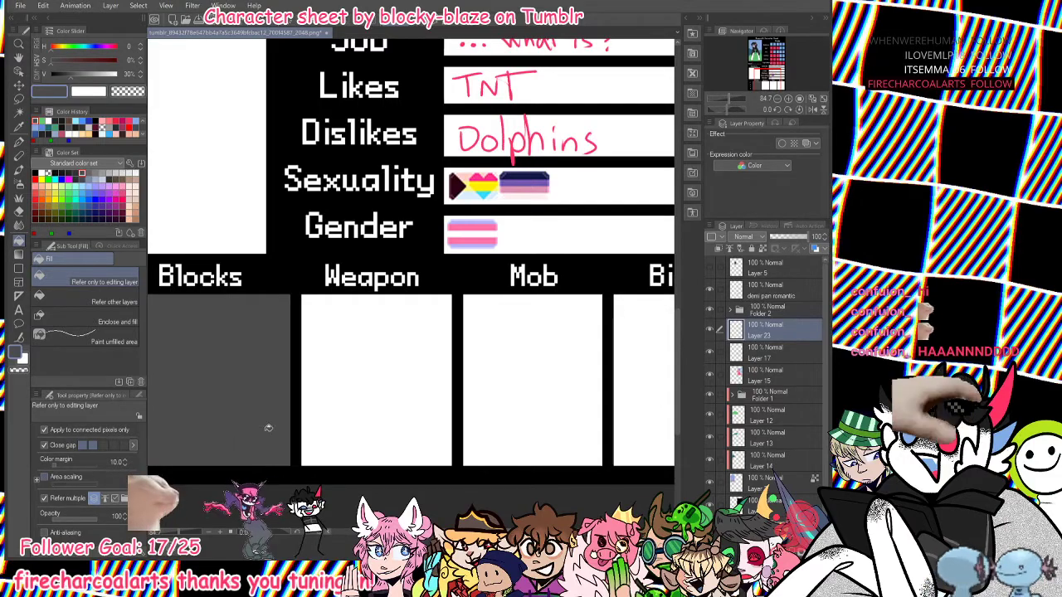
click(375, 398)
click(531, 378)
click(630, 361)
drag(773, 72, 775, 74)
Touch up the borders around the grey favourites boxes in black on the template's black layer, using the G-pen at size 13.24.
click(765, 503)
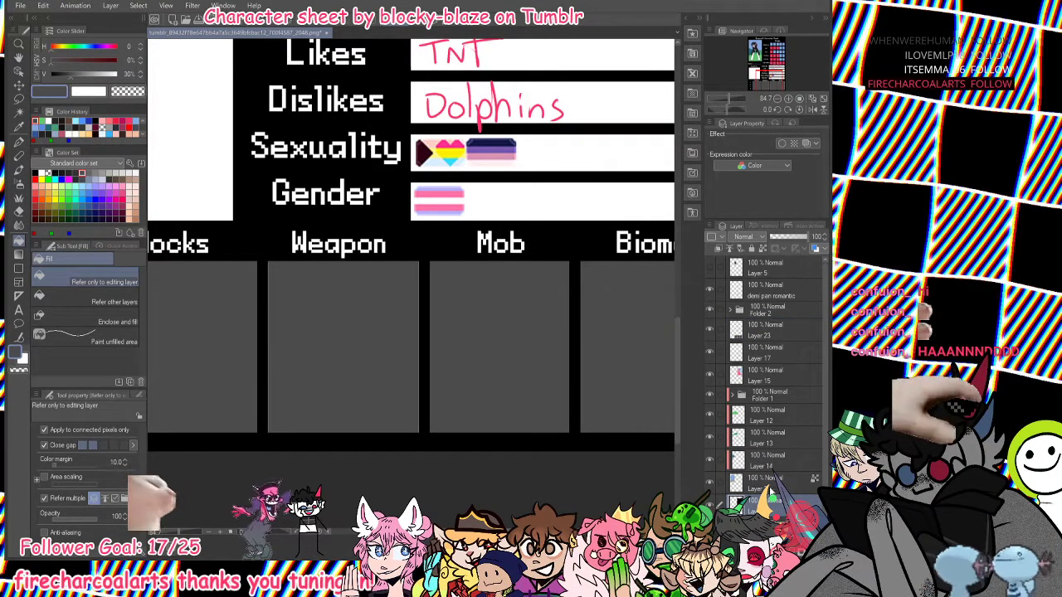
scroll(721, 481, down, 1)
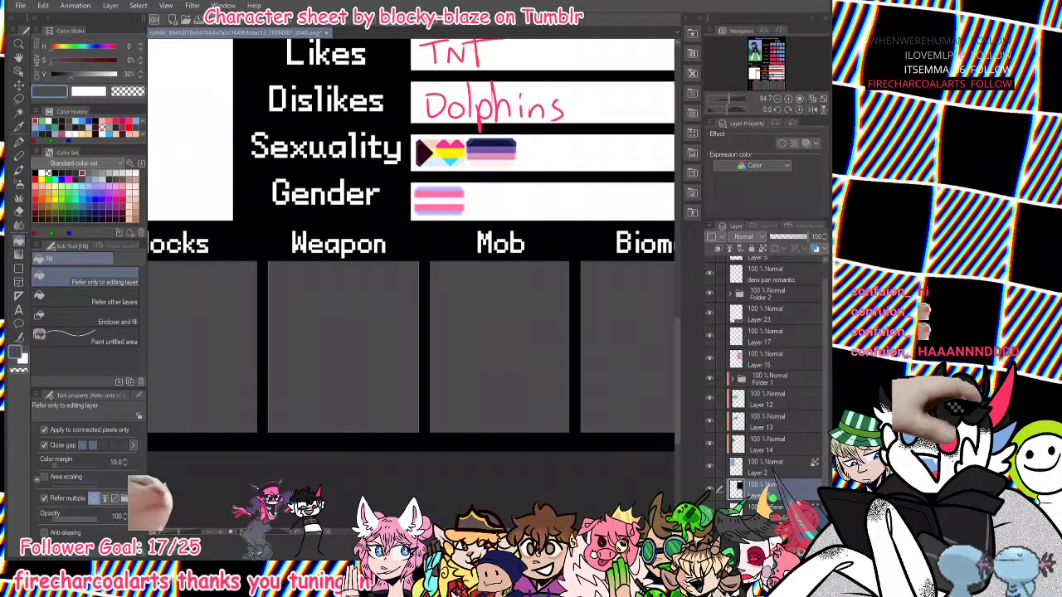
click(20, 141)
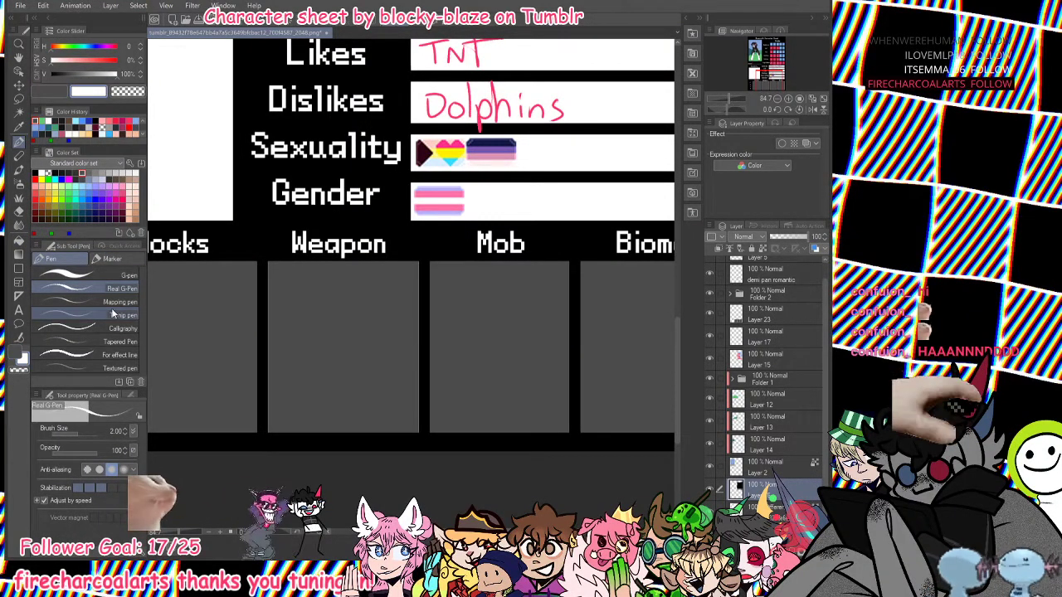
click(124, 275)
drag(267, 257, 268, 422)
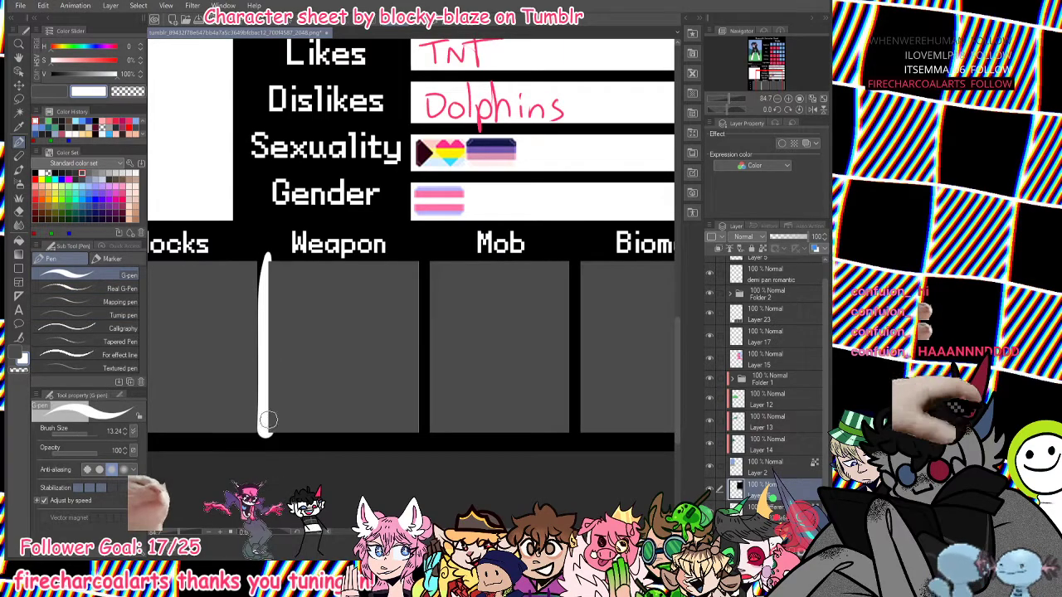
key(ctrl+z)
click(710, 491)
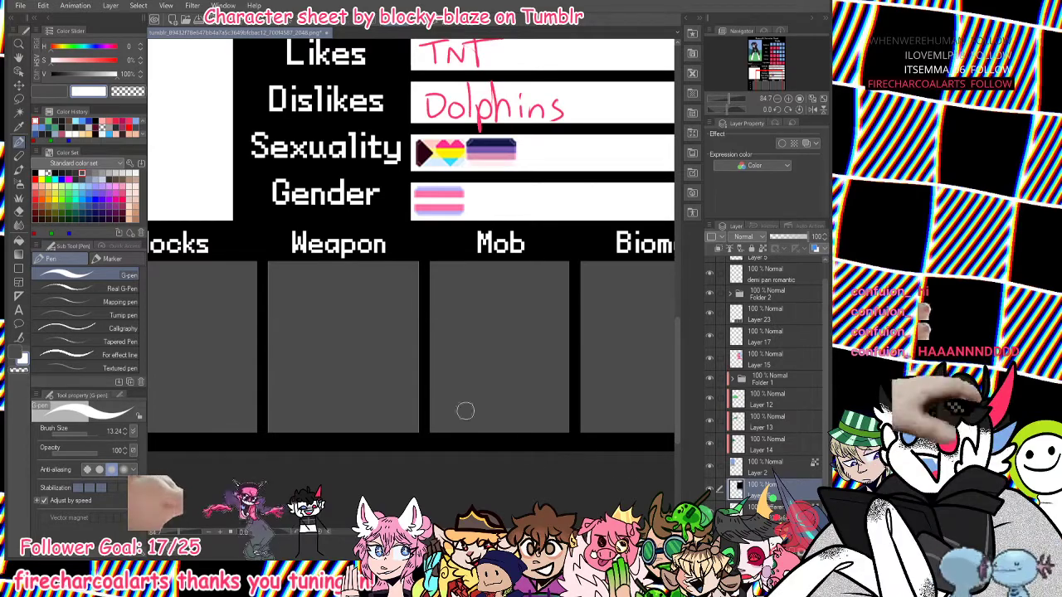
key(x)
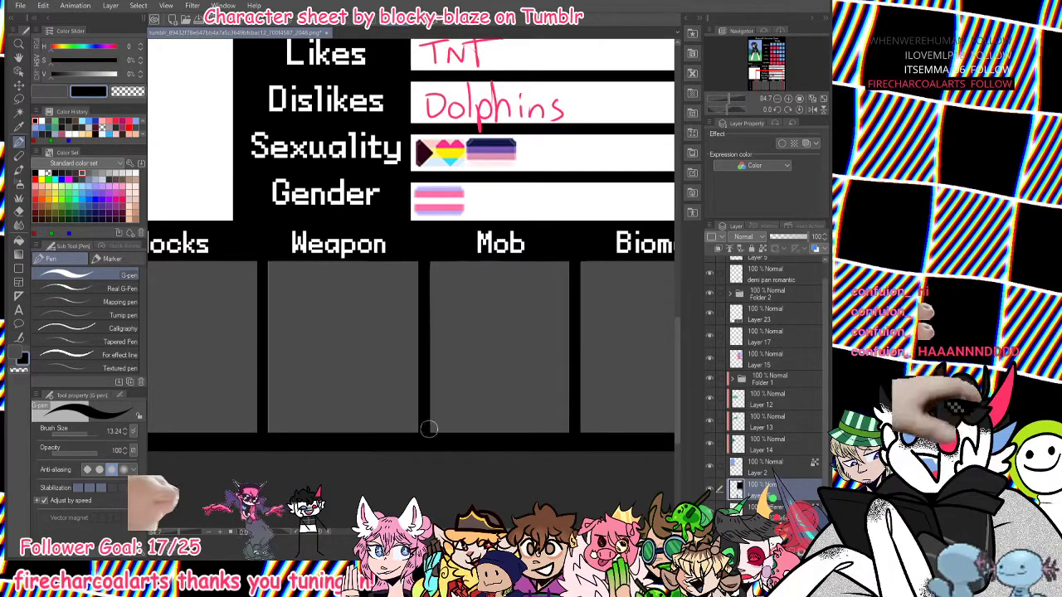
scroll(428, 428, up, 1)
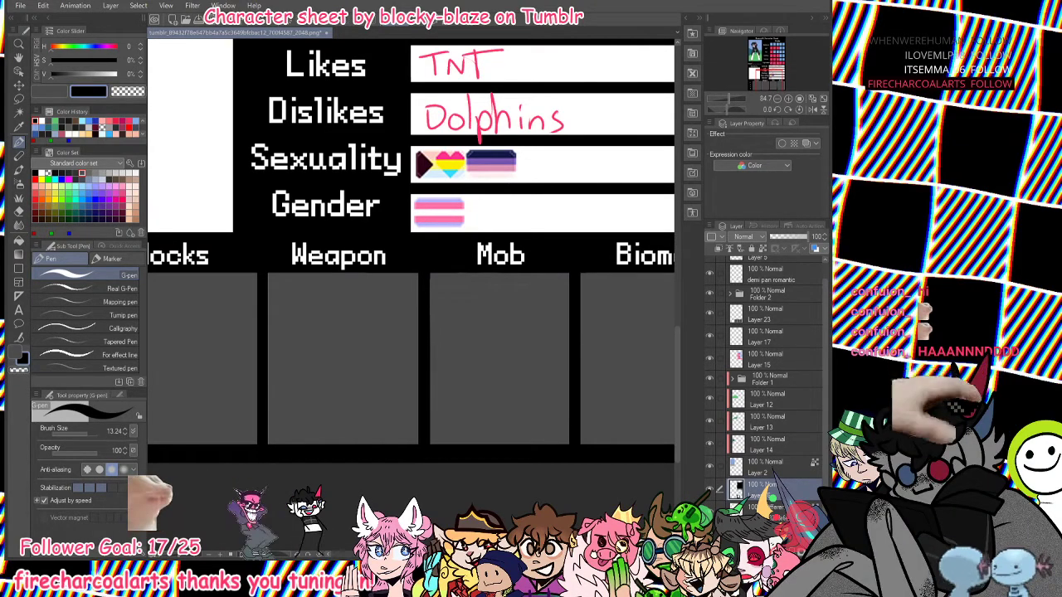
Examine the empty Blocks, Weapon, Mob and Biome boxes of the character sheet up close.
click(155, 555)
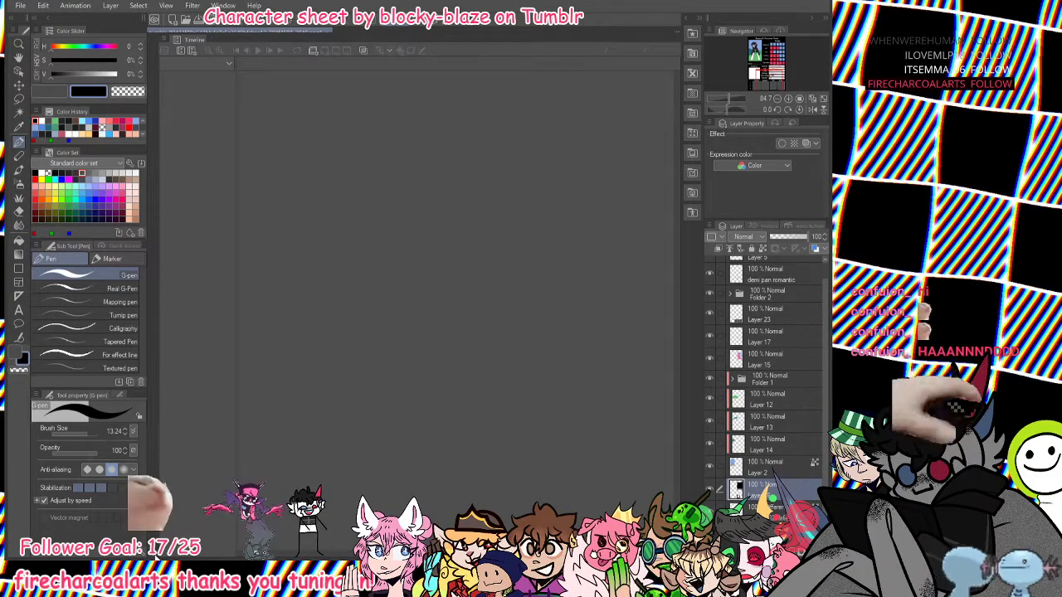
click(153, 40)
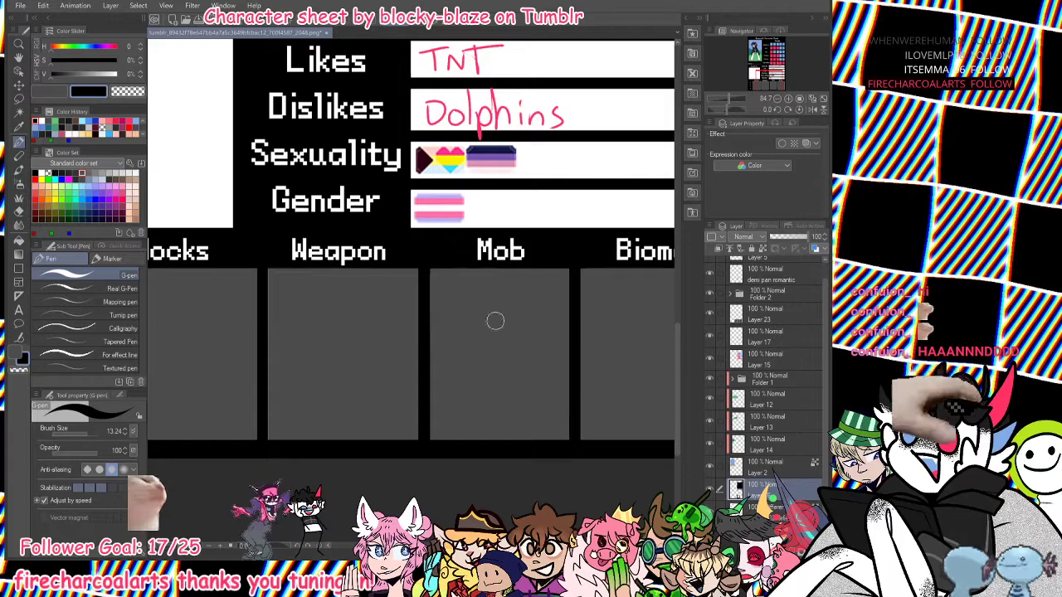
scroll(478, 380, down, 3)
scroll(425, 367, up, 2)
scroll(425, 367, up, 2)
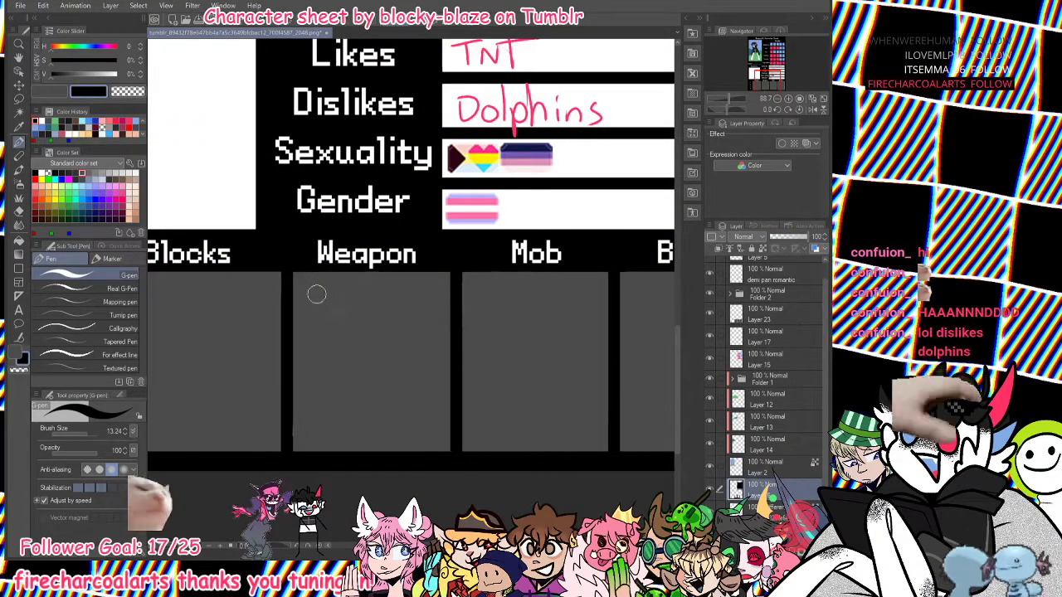
drag(728, 98, 734, 97)
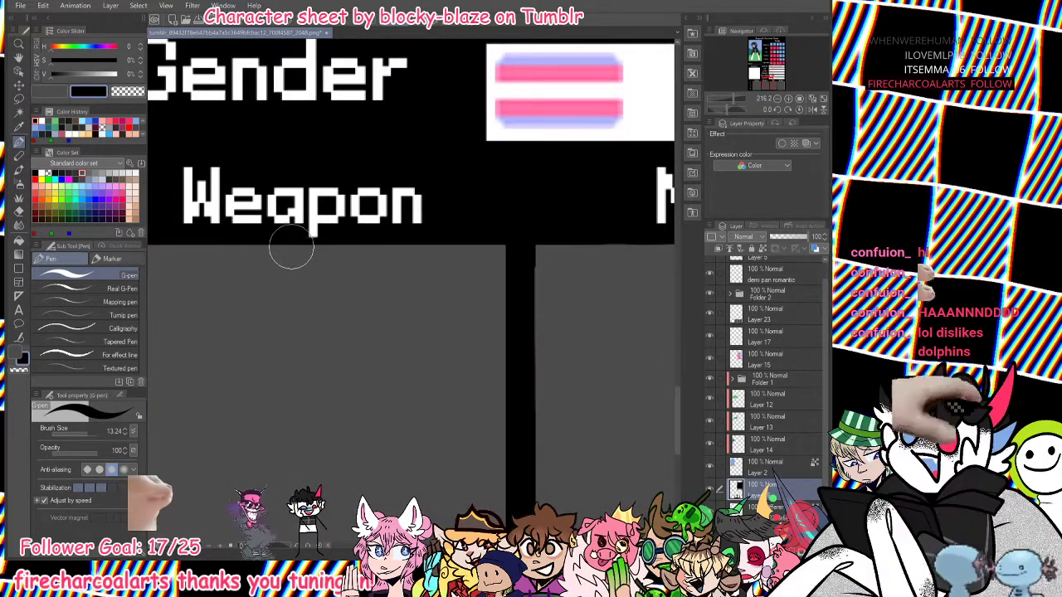
drag(734, 99, 723, 99)
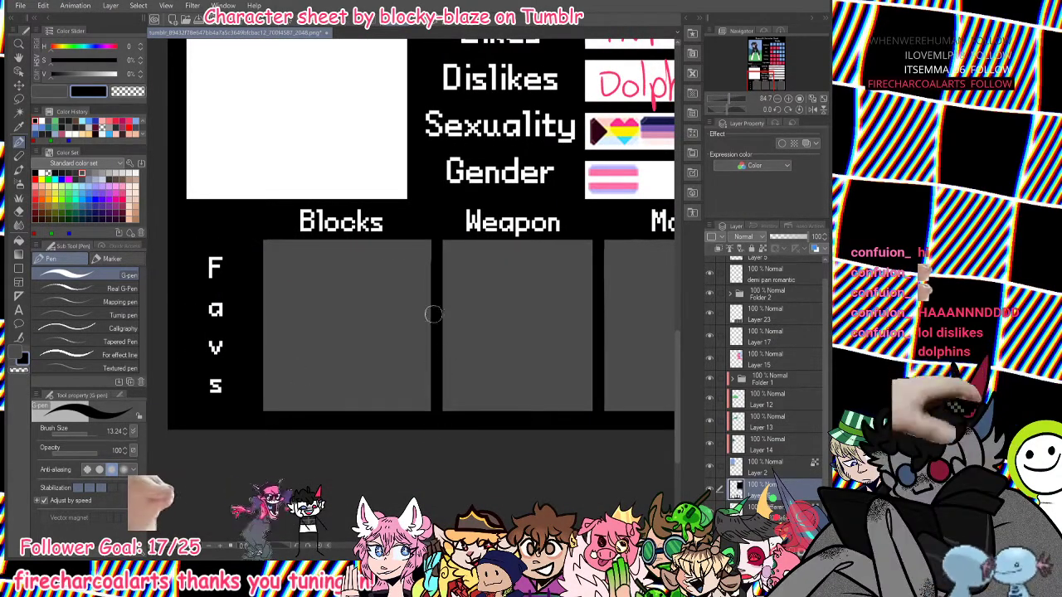
click(732, 99)
drag(761, 83, 758, 80)
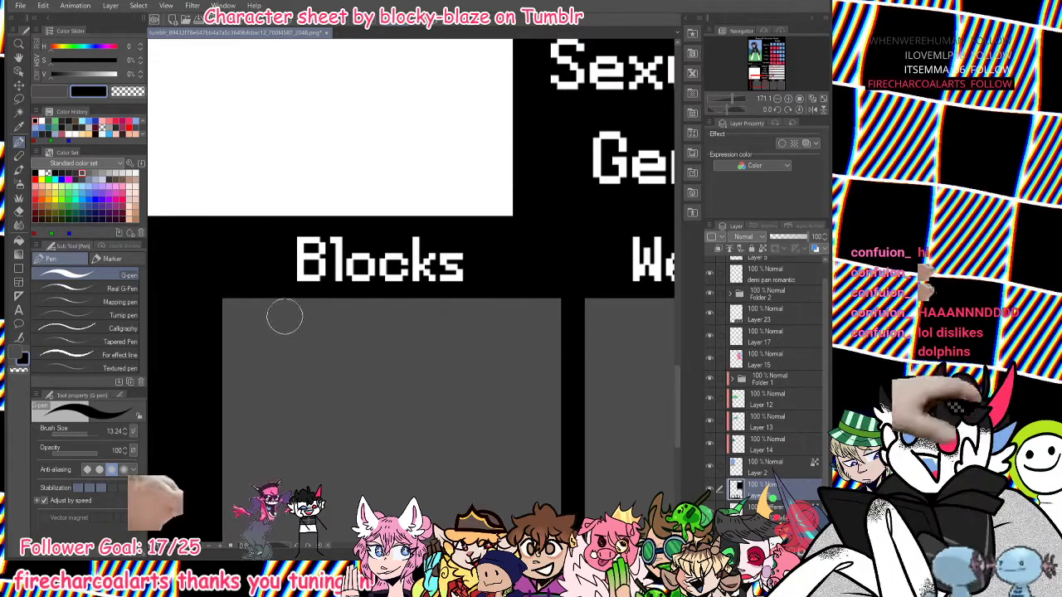
scroll(523, 344, down, 4)
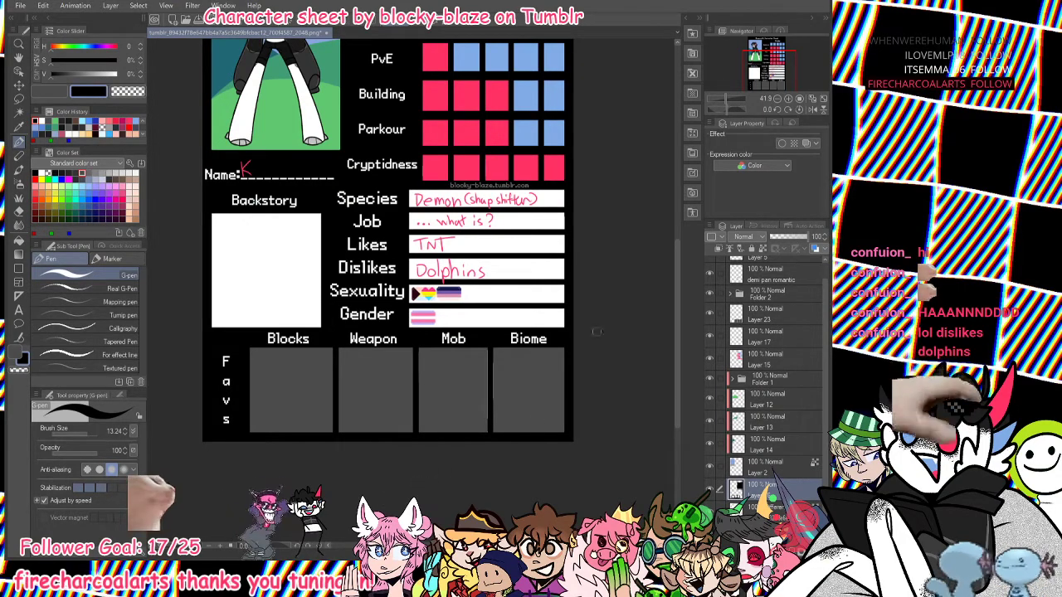
scroll(488, 404, up, 2)
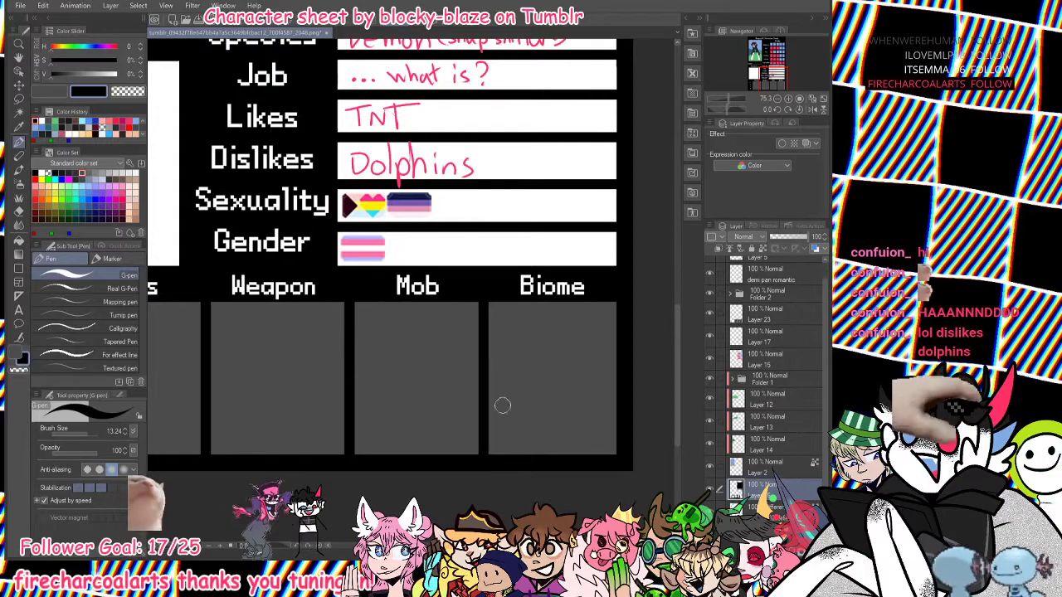
scroll(417, 286, up, 1)
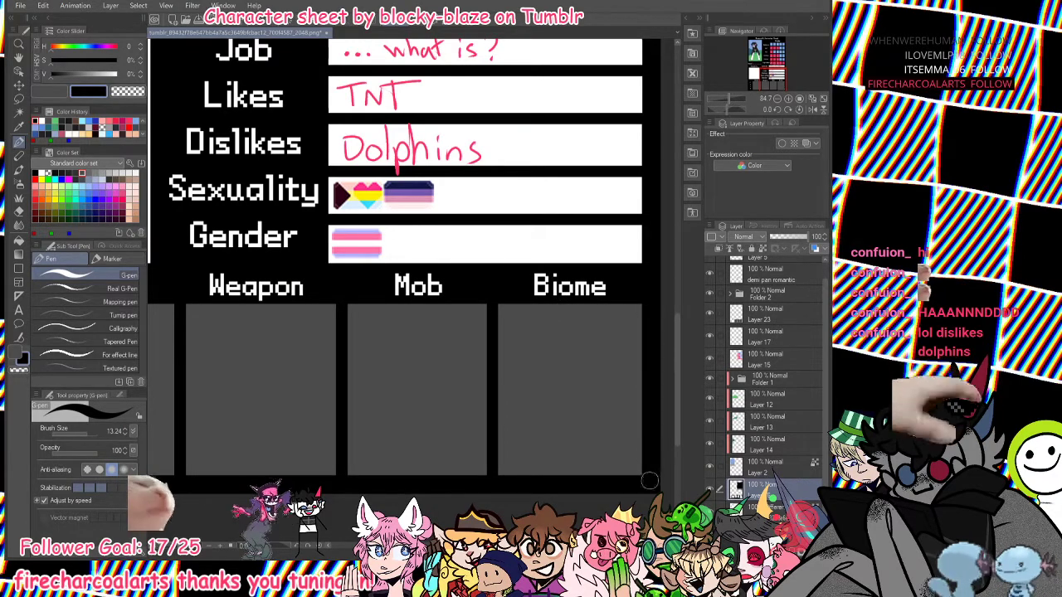
drag(729, 99, 721, 98)
drag(749, 73, 734, 59)
drag(722, 100, 727, 109)
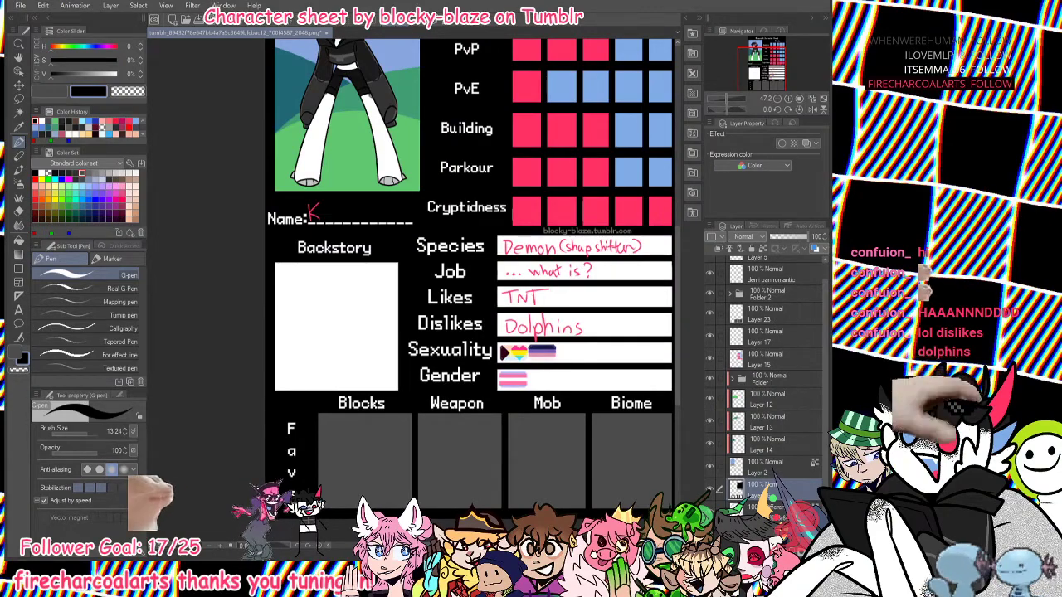
Make all the layers inside Folder 2 visible so the Blocks drawings show on the sheet.
click(720, 379)
click(720, 380)
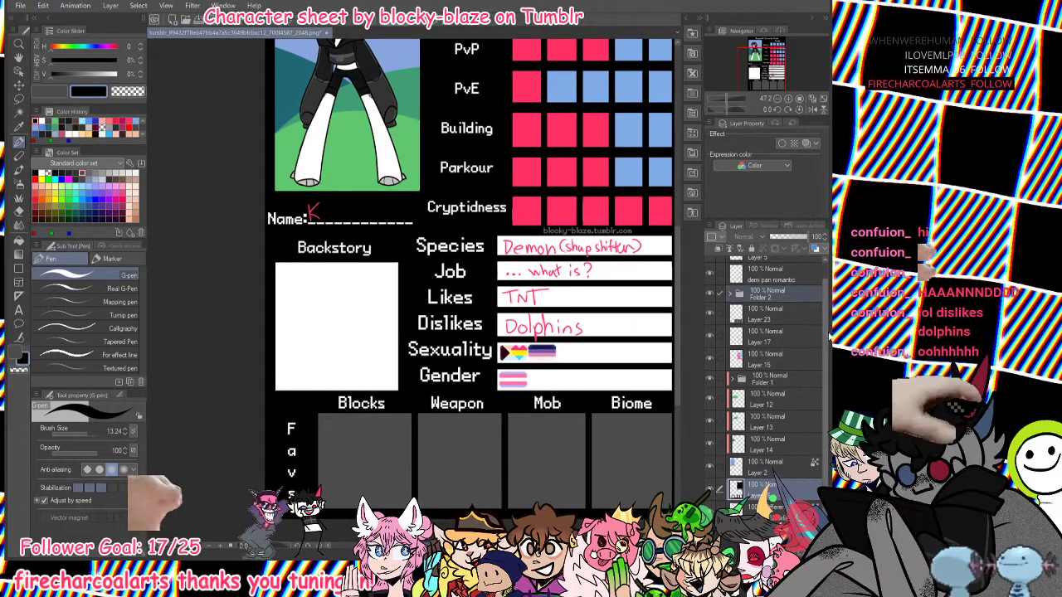
scroll(824, 292, up, 1)
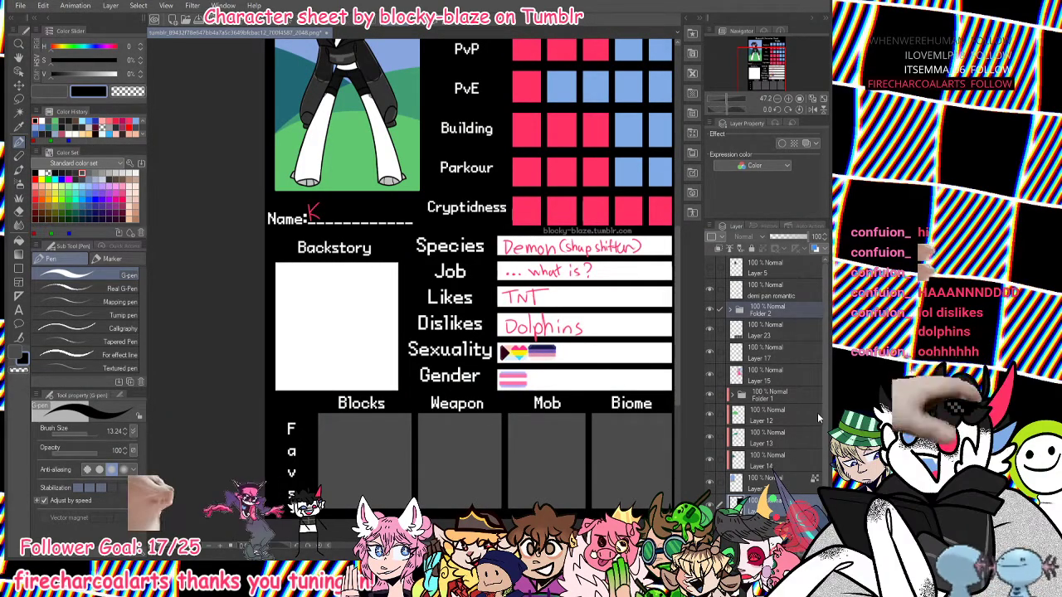
scroll(827, 467, down, 1)
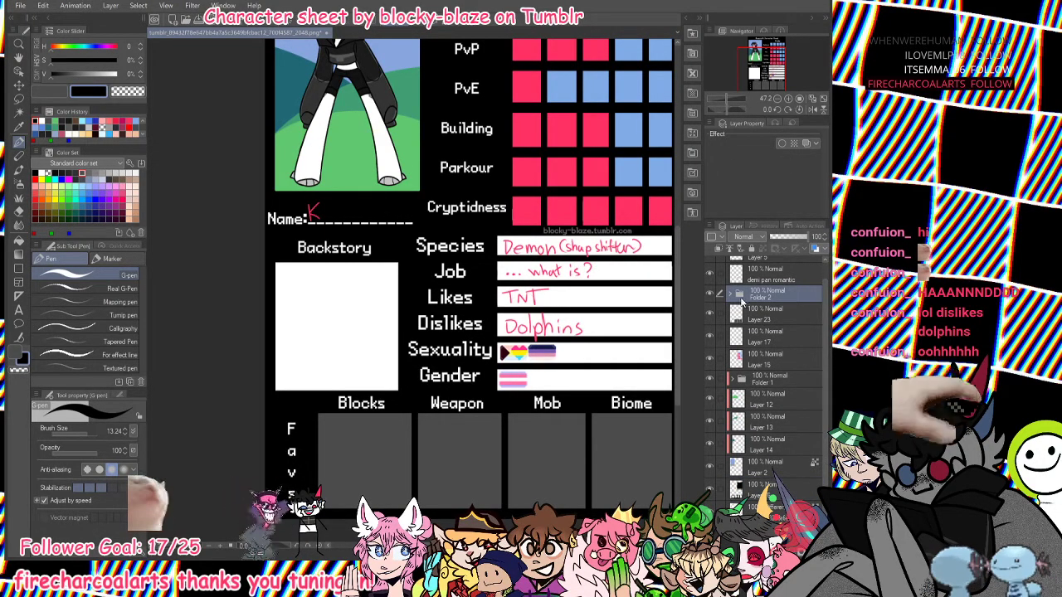
click(731, 295)
drag(710, 382, 710, 314)
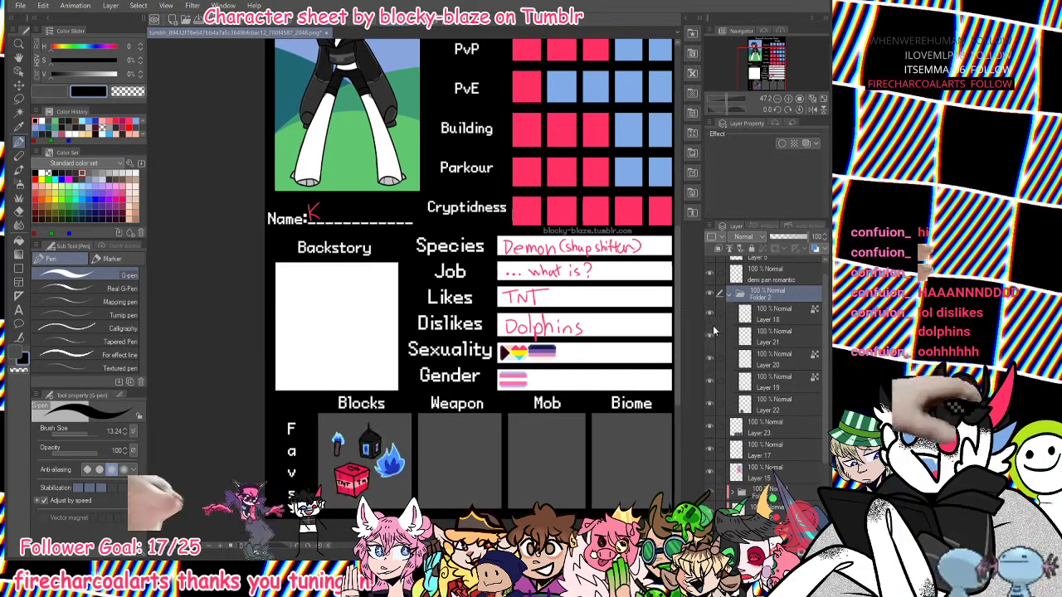
click(730, 295)
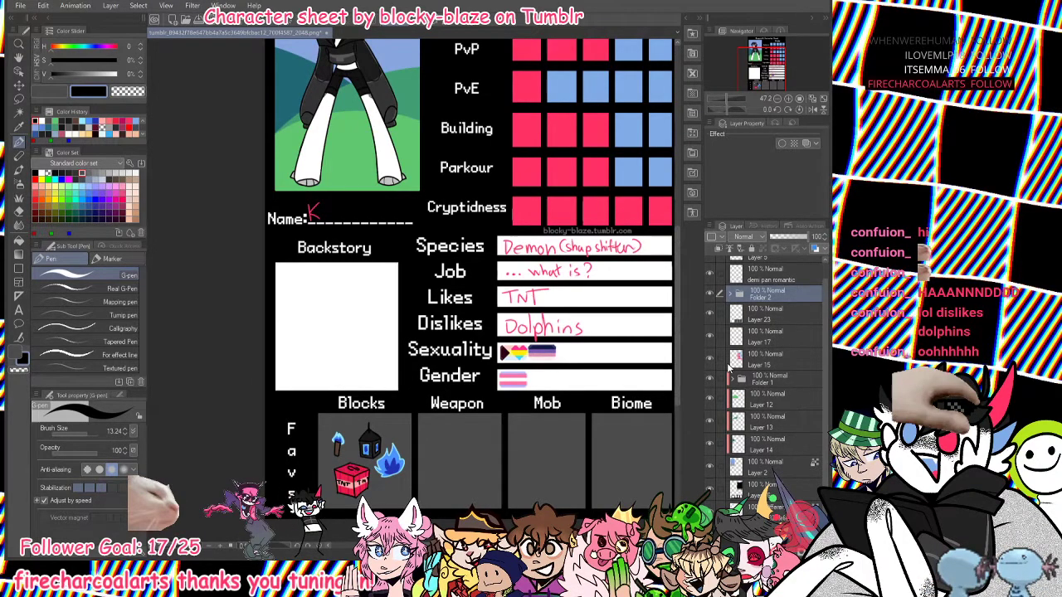
Create a new layer folder above Folder 2 with two new layers in it and make the lower one active.
click(722, 99)
click(770, 553)
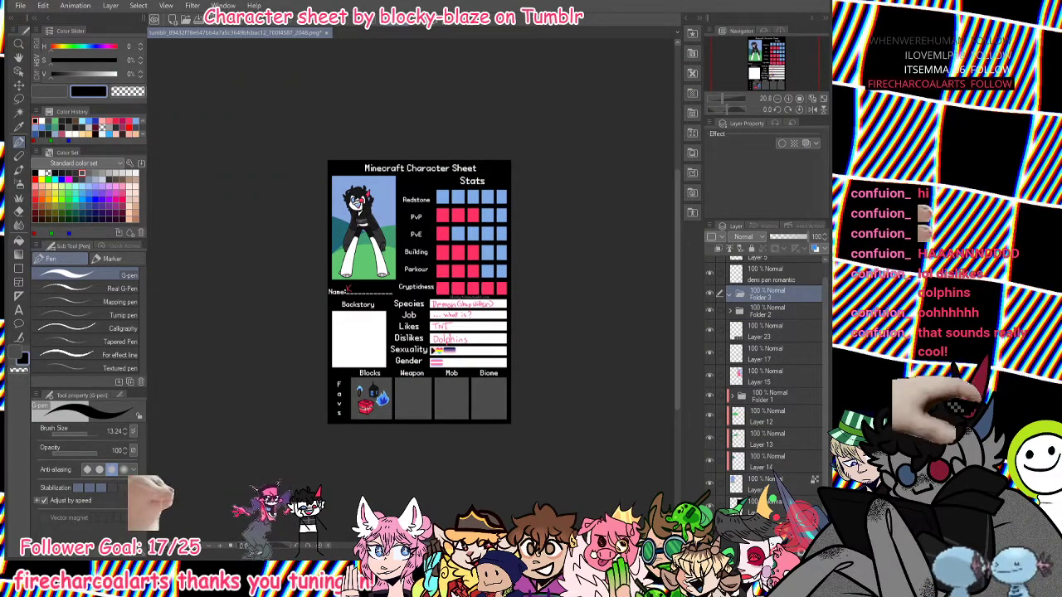
double_click(732, 554)
click(751, 336)
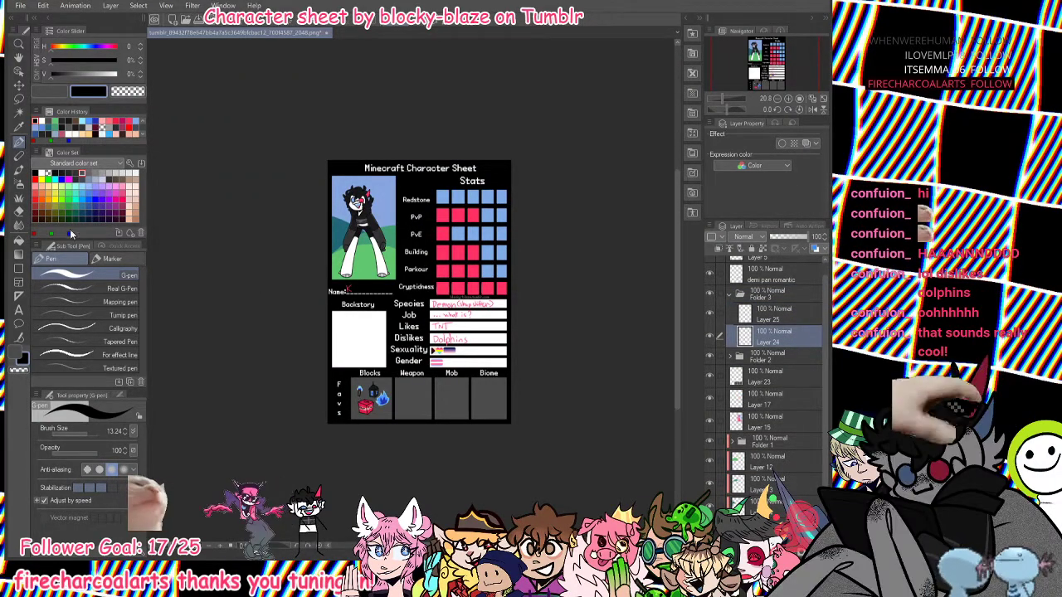
Draw a black crescent-shaped bow limb in the Weapon box with the Real G-Pen at size 2.00.
mouse_move(722, 98)
mouse_down()
mouse_move(748, 95)
mouse_move(731, 99)
mouse_up()
drag(762, 77, 760, 83)
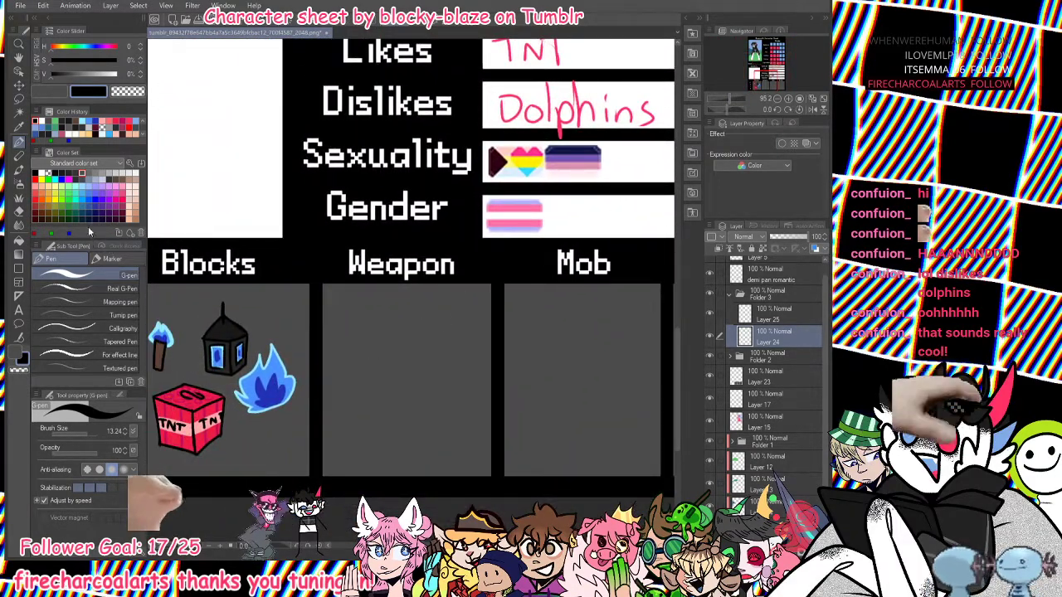
click(96, 285)
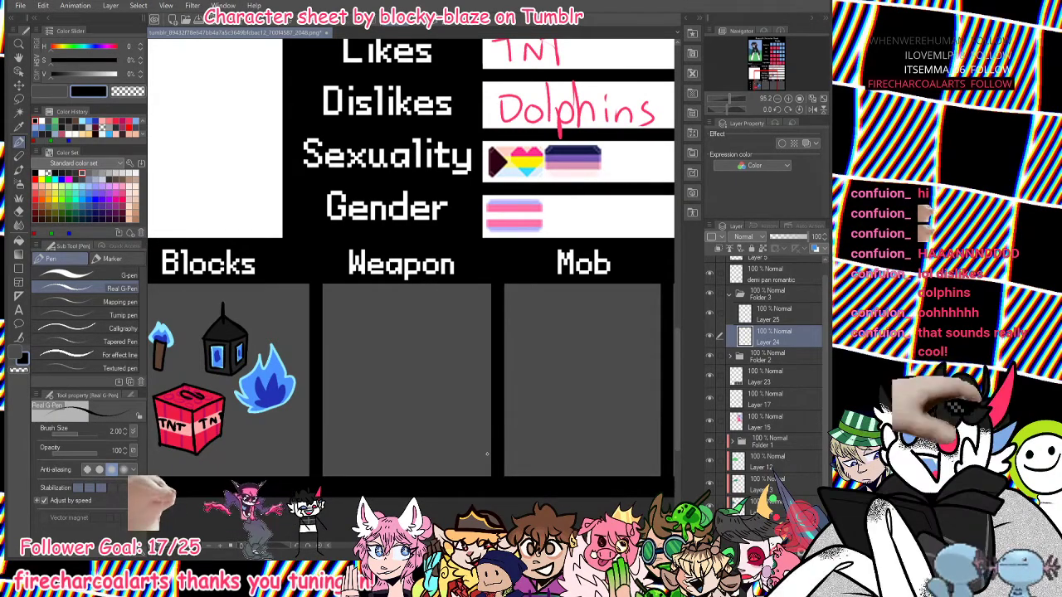
mouse_move(398, 307)
mouse_down()
mouse_move(367, 401)
mouse_move(355, 398)
mouse_move(386, 420)
mouse_up()
key(ctrl+z)
mouse_move(414, 300)
mouse_down()
mouse_move(392, 321)
mouse_move(386, 415)
mouse_move(397, 423)
mouse_up()
key(ctrl+z)
key(ctrl+z)
drag(397, 424, 367, 411)
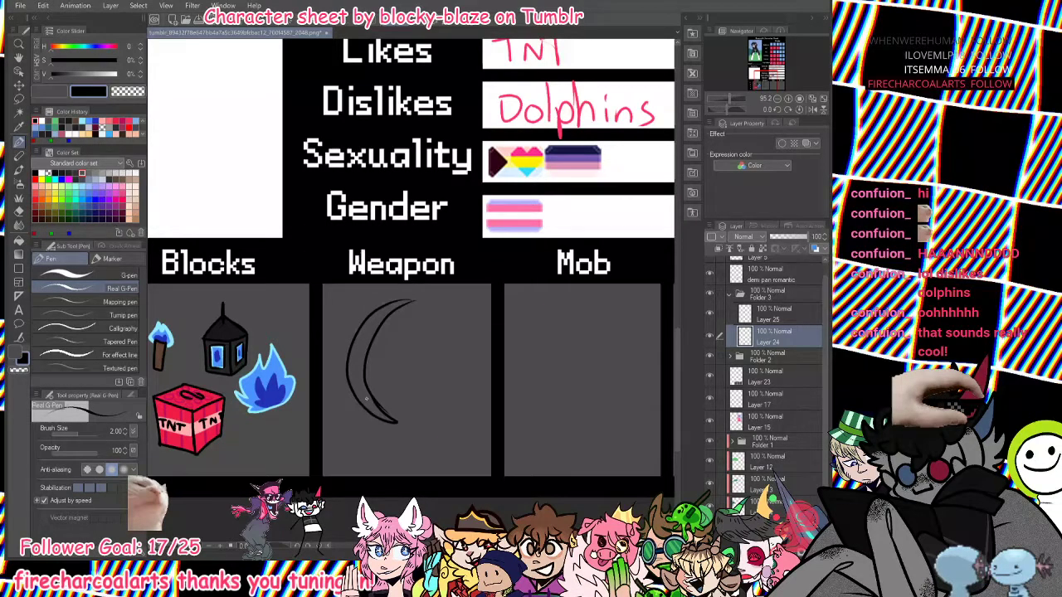
drag(372, 415, 406, 429)
key(ctrl+z)
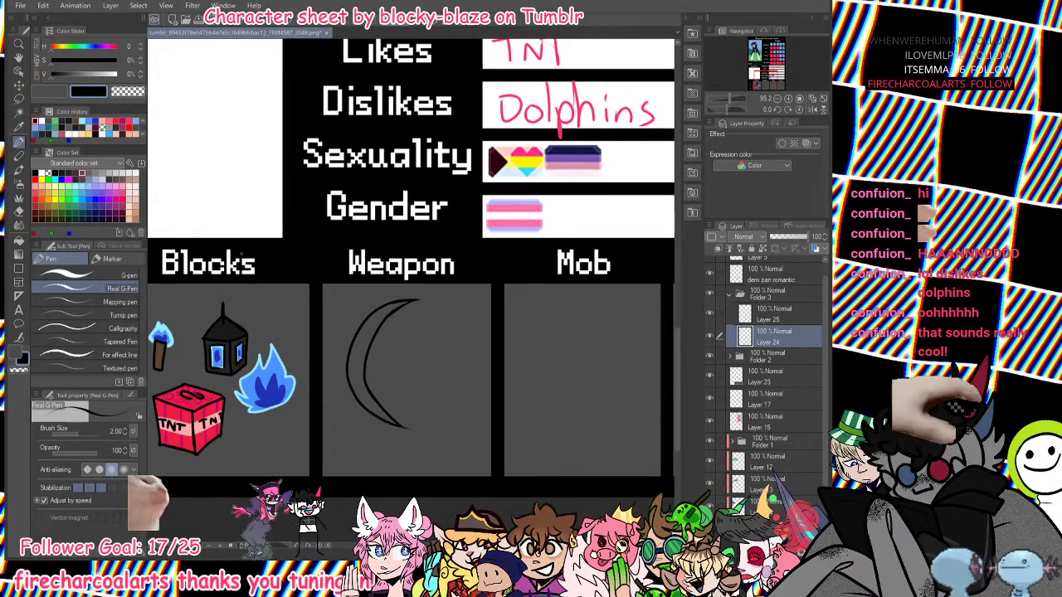
Add grip lines and a bowstring to the bow and draw a small arrow beside it.
mouse_move(354, 334)
mouse_down()
mouse_move(376, 344)
mouse_move(371, 365)
mouse_up()
mouse_move(418, 299)
mouse_down()
mouse_move(399, 426)
mouse_move(451, 385)
mouse_move(460, 400)
mouse_move(450, 376)
mouse_up()
key(ctrl+z)
drag(437, 413, 427, 439)
key(ctrl+z)
key(ctrl+z)
key(ctrl+z)
drag(419, 300, 414, 318)
drag(402, 426, 411, 429)
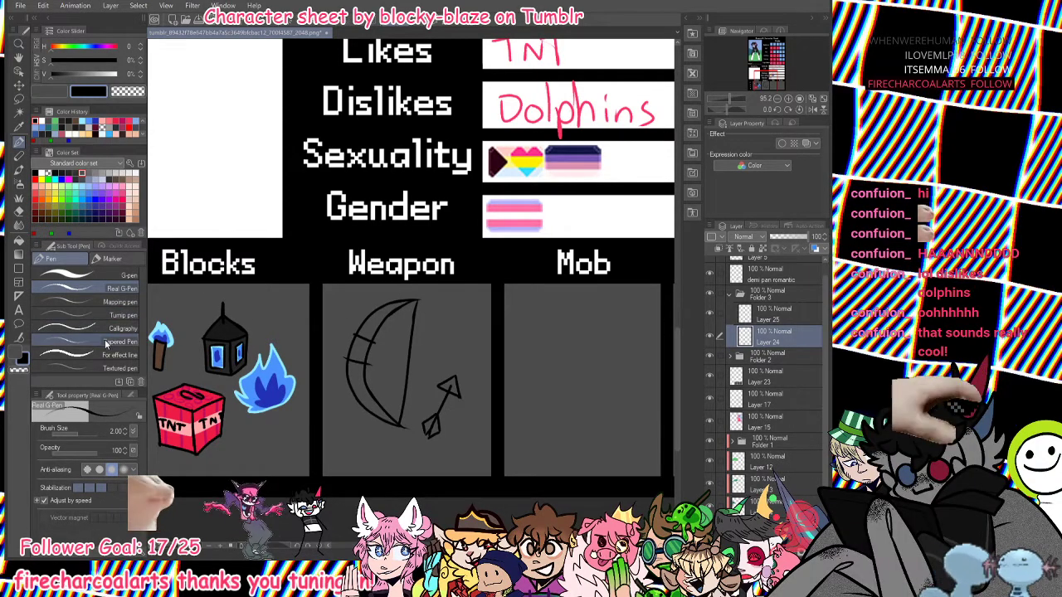
Place the line art Layer 24 above Layer 25 and shift the bow and arrow slightly down within the Weapon box.
mouse_move(772, 340)
mouse_down()
mouse_move(785, 312)
mouse_move(760, 309)
mouse_up()
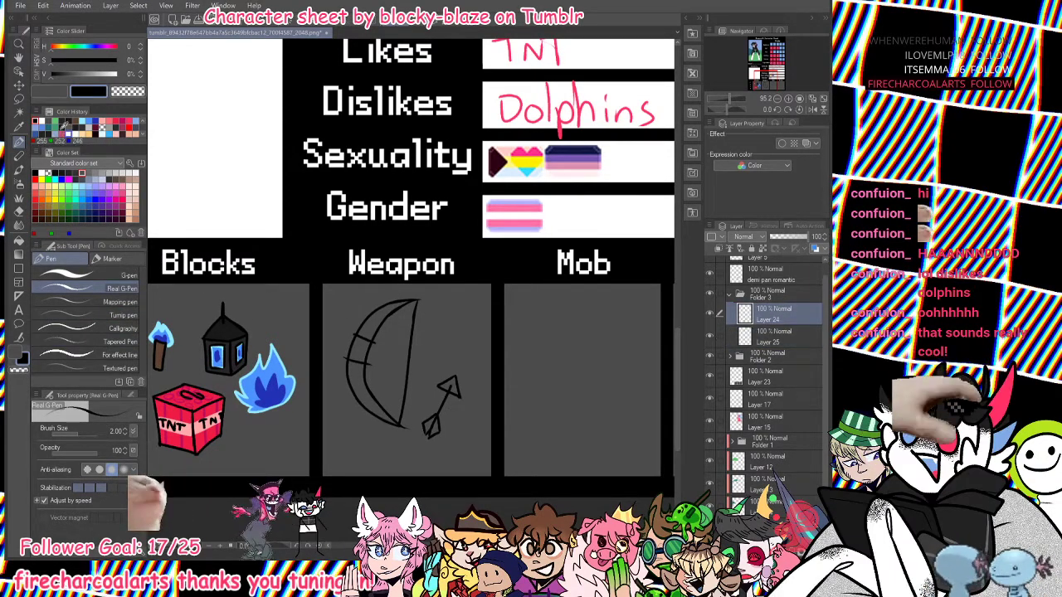
click(19, 86)
drag(470, 366, 466, 384)
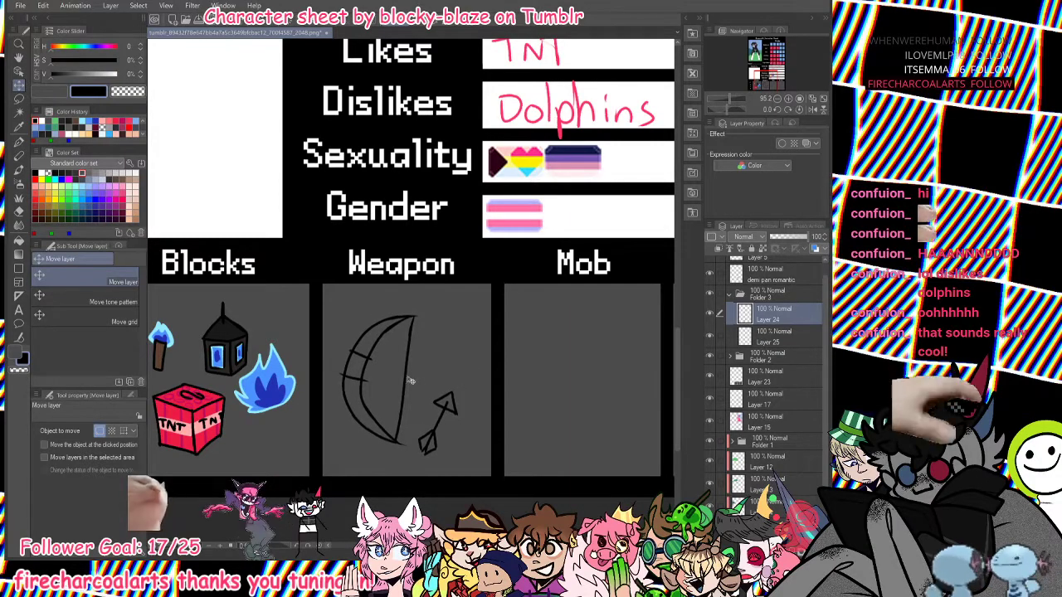
Fill the bow's limbs on Layer 25 with the brown sampled from the torch handle.
click(18, 240)
click(778, 337)
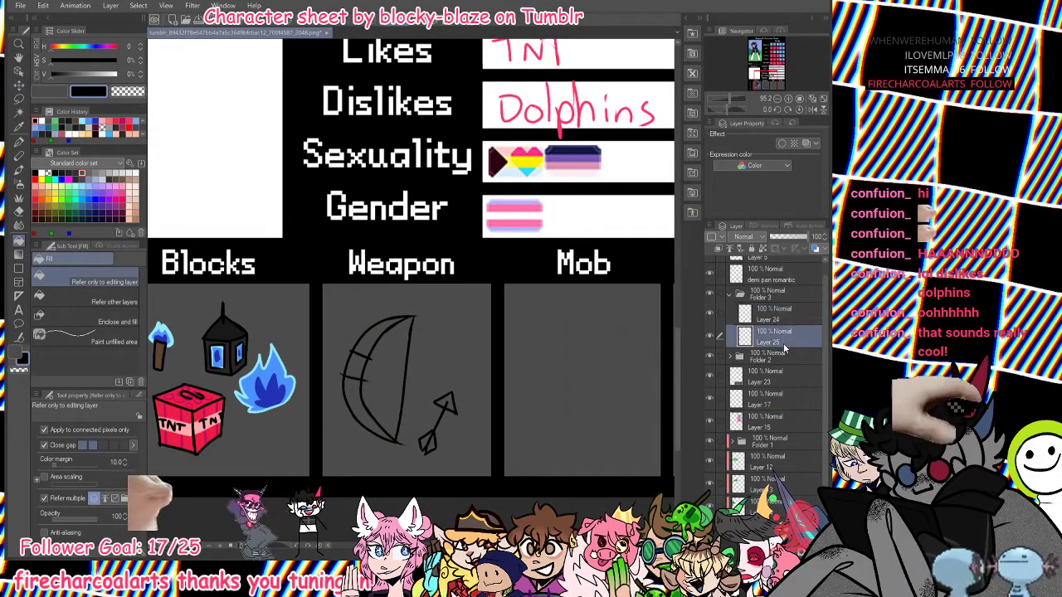
alt+click(161, 353)
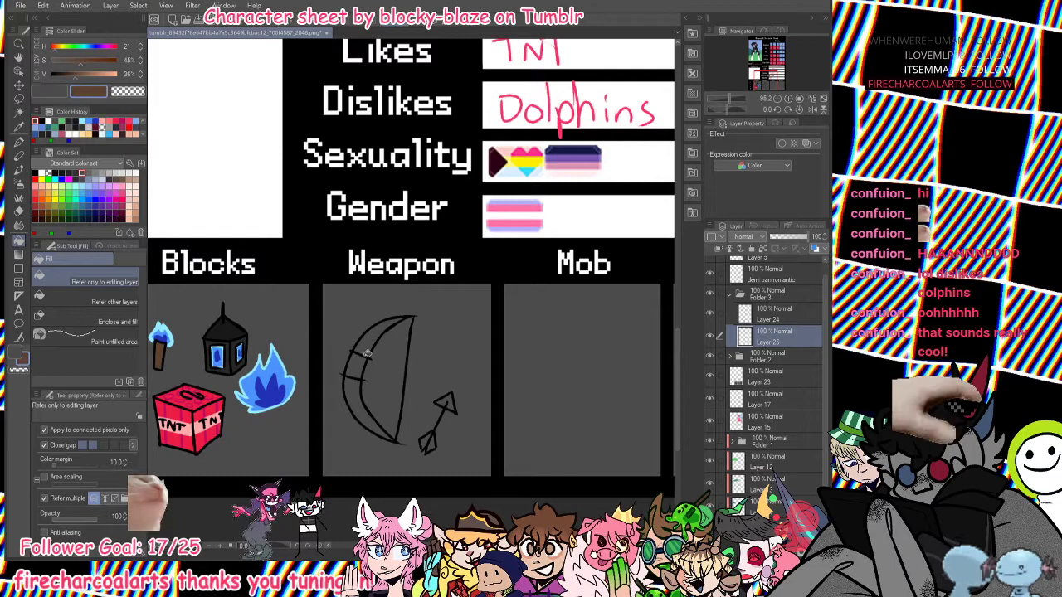
click(367, 355)
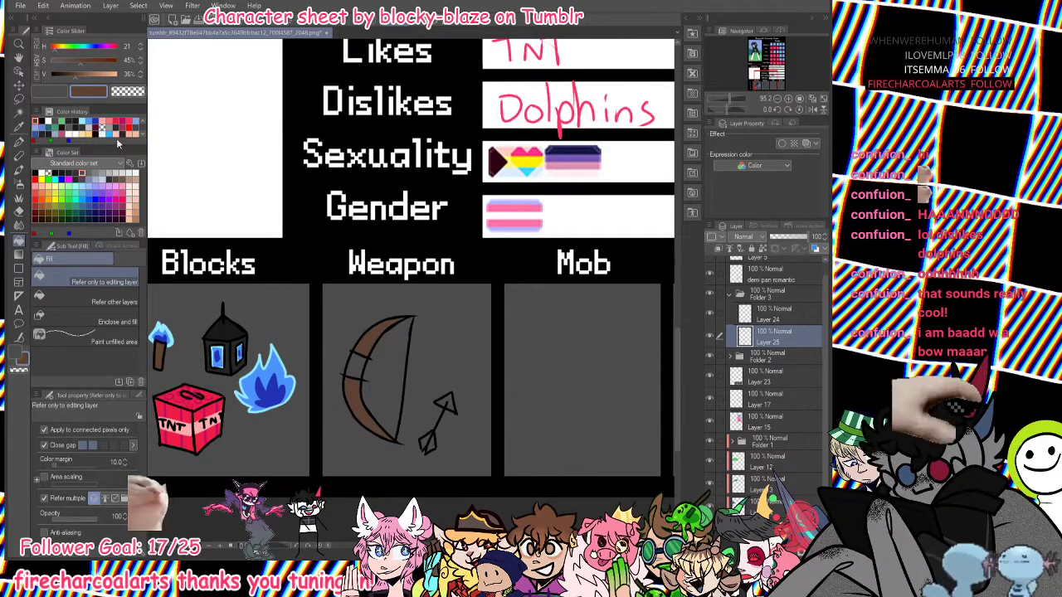
Fill the bow's grip, the arrowhead and the fletching with a pale cream tint of the brown.
drag(96, 74, 106, 74)
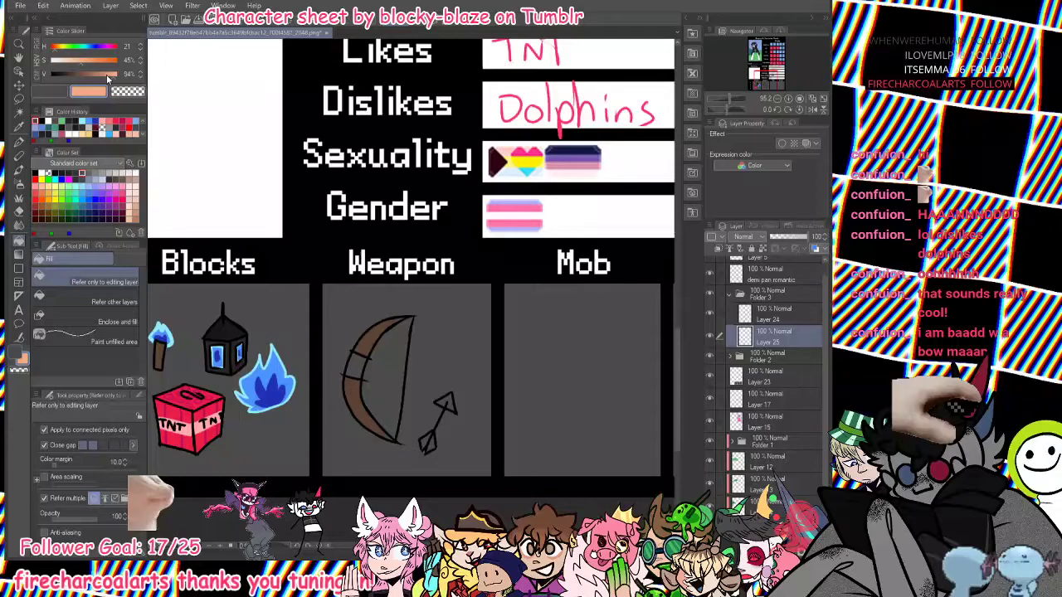
drag(106, 74, 116, 76)
click(355, 365)
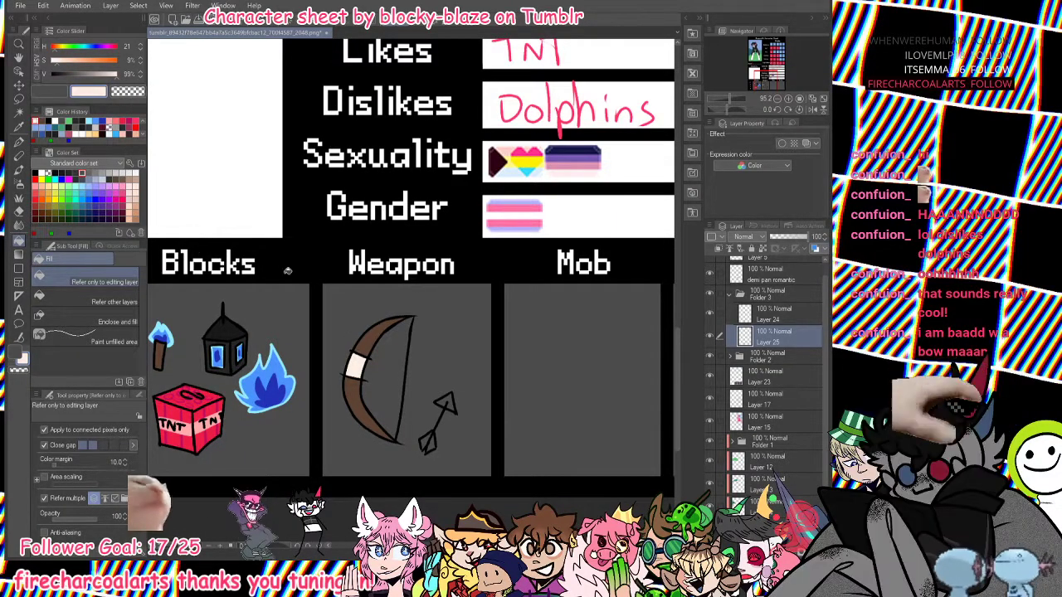
click(446, 404)
click(427, 442)
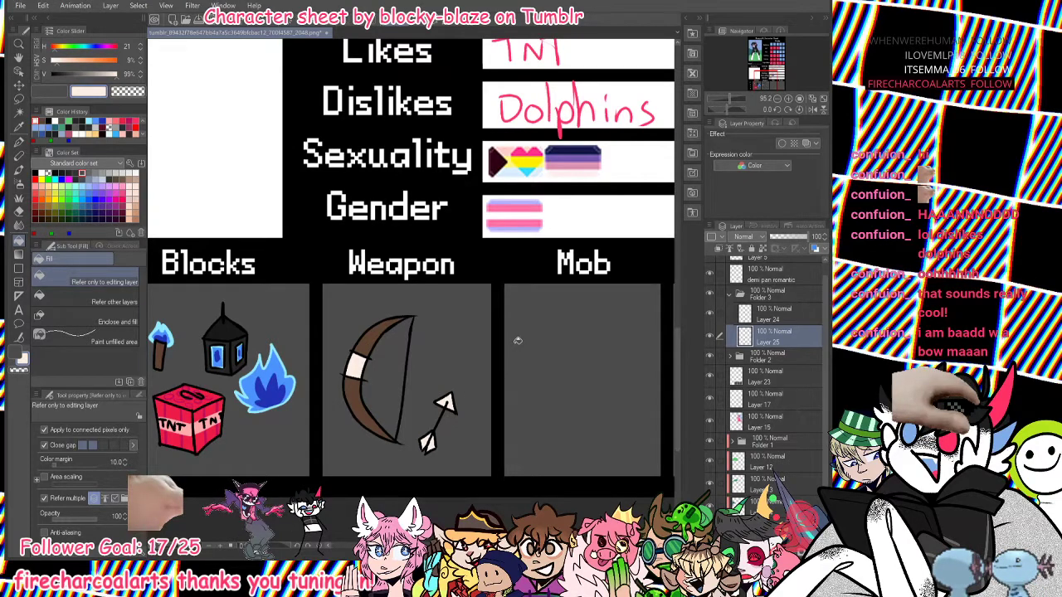
Recolour the arrowhead light grey.
key(ctrl+plus)
click(120, 174)
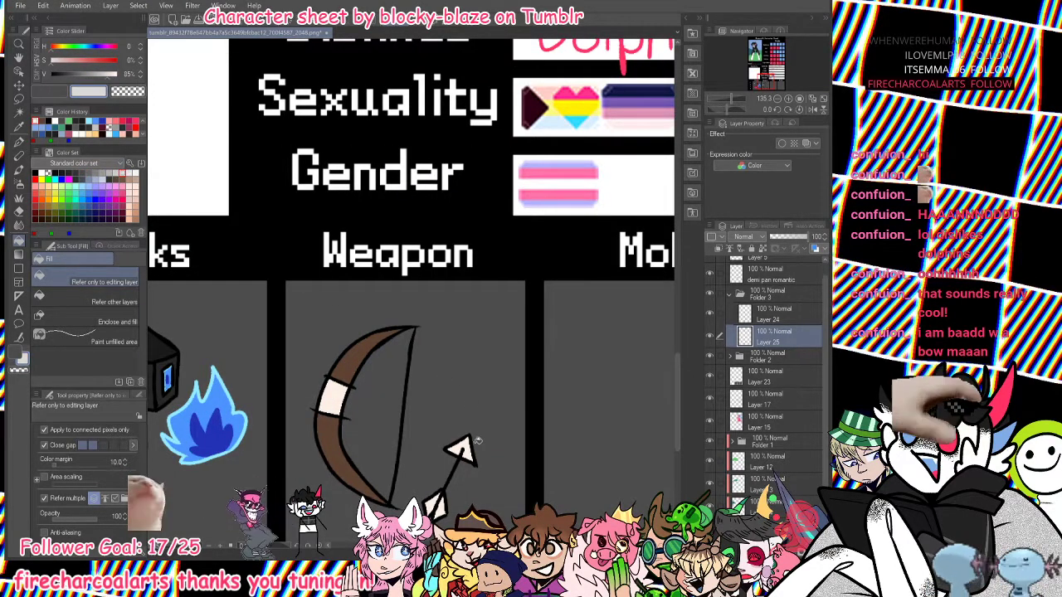
key(p)
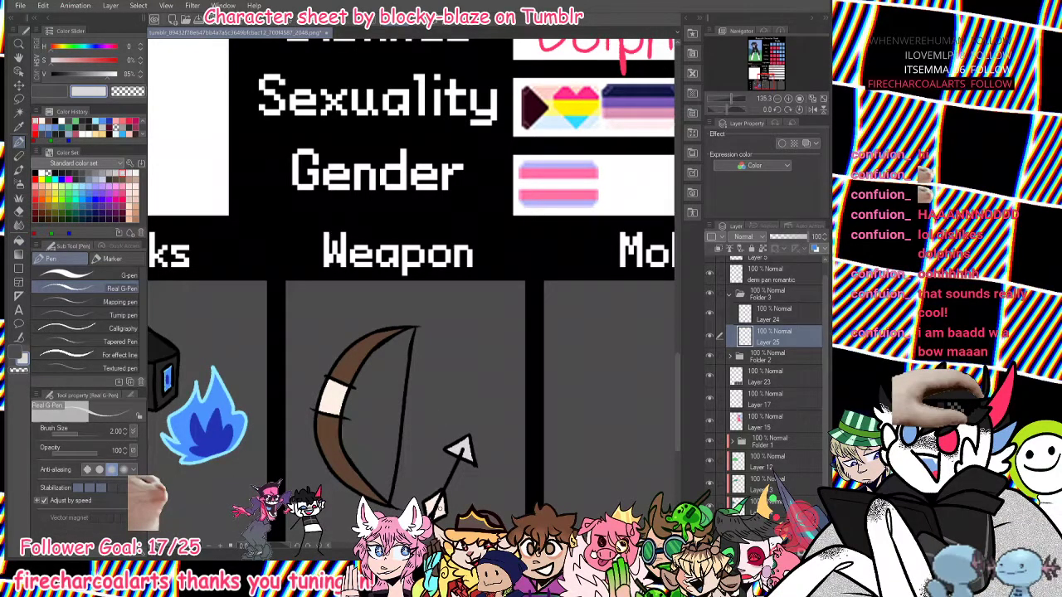
Touch up the unfilled gaps in the fletching with its cream and in the bow's limbs with their brown.
alt+click(436, 504)
drag(444, 507, 435, 516)
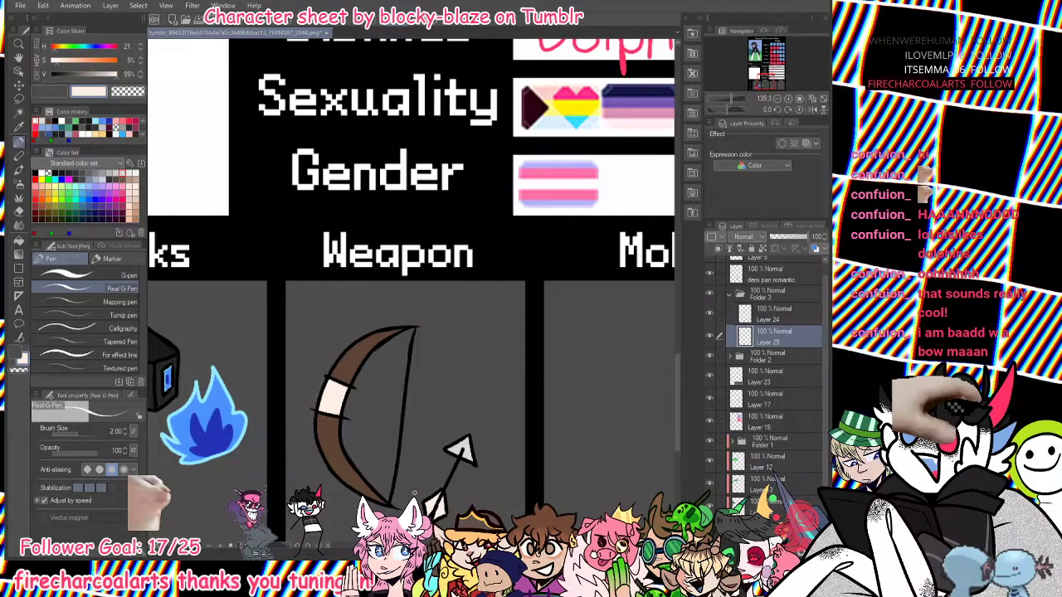
alt+click(363, 481)
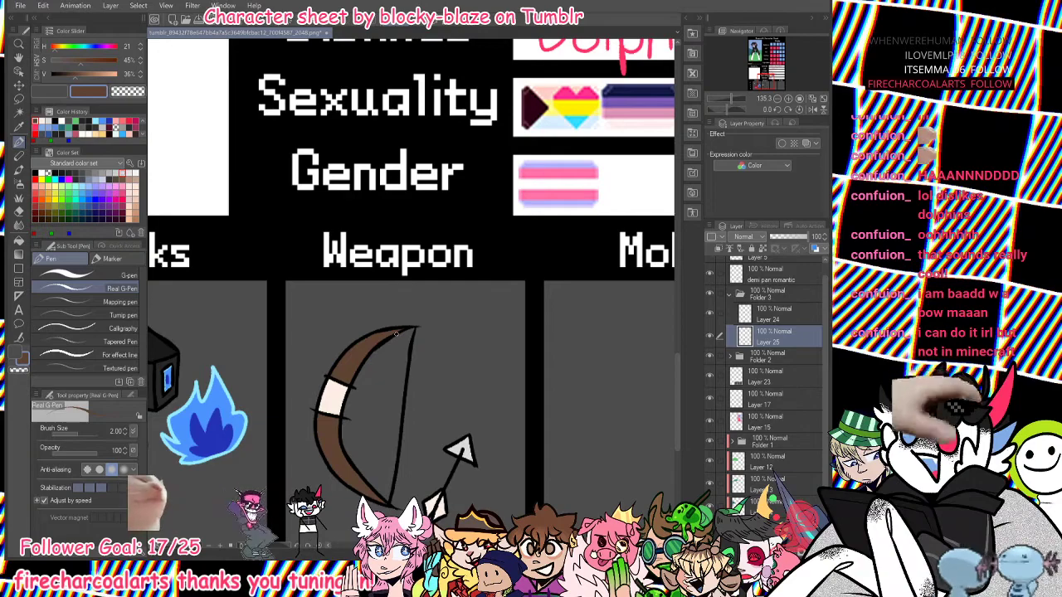
Collapse Folder 3 and create a new folder above it holding two new layers, with Layer 26 active for the Mob drawing.
scroll(396, 334, down, 3)
click(778, 81)
drag(777, 79, 773, 83)
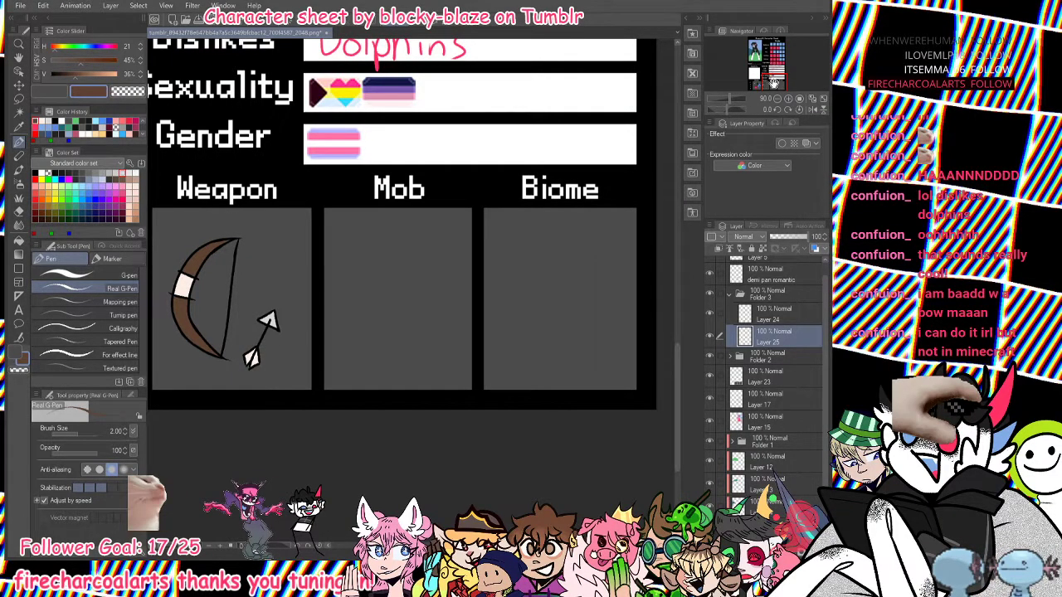
click(733, 296)
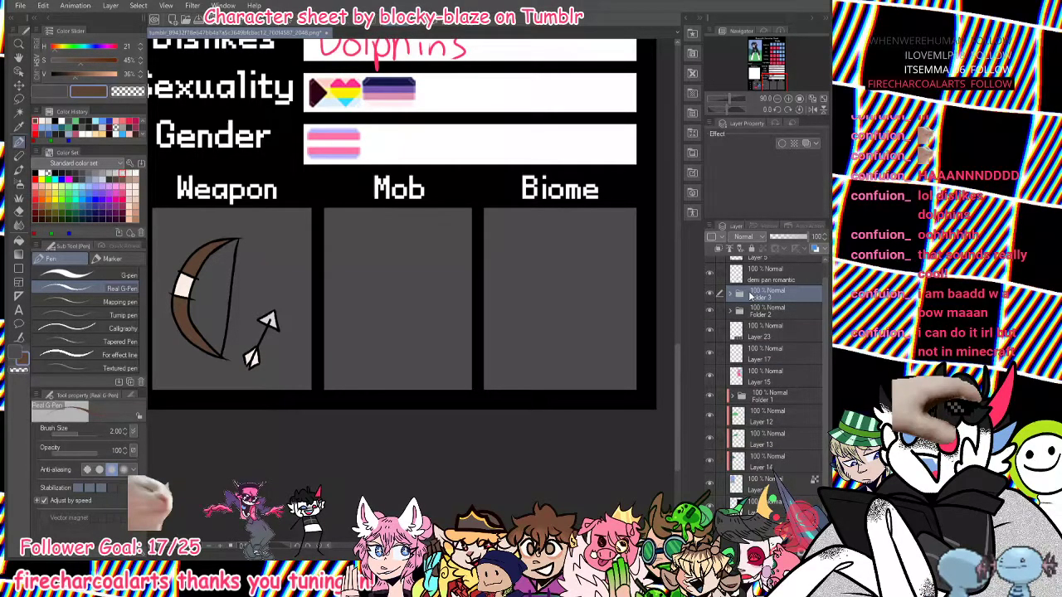
click(754, 548)
click(733, 548)
click(734, 547)
click(790, 341)
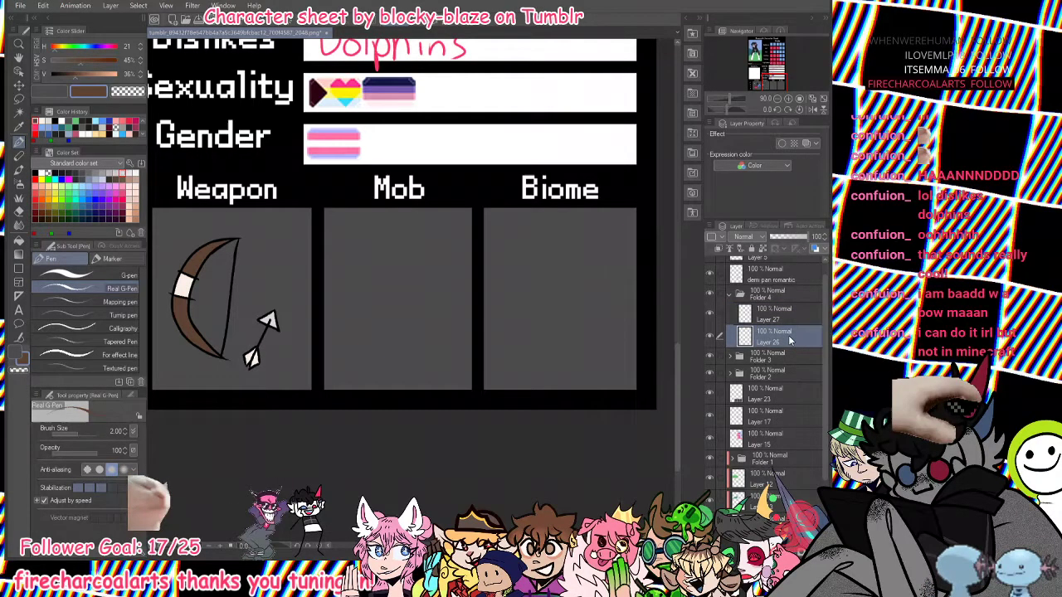
Set the drawing colour to black for the line art in the Mob box.
click(43, 174)
click(58, 92)
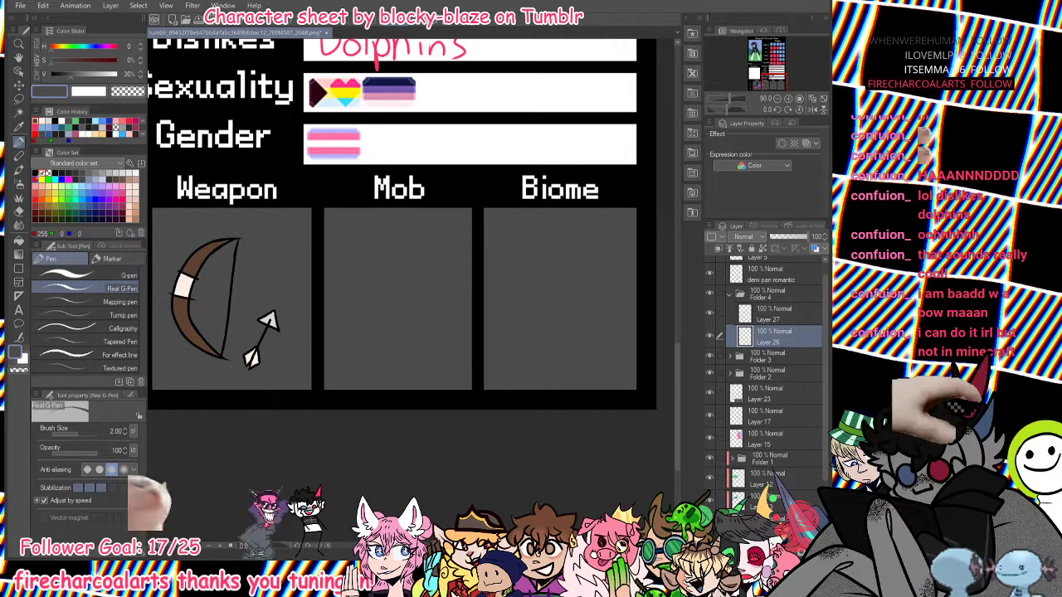
click(125, 208)
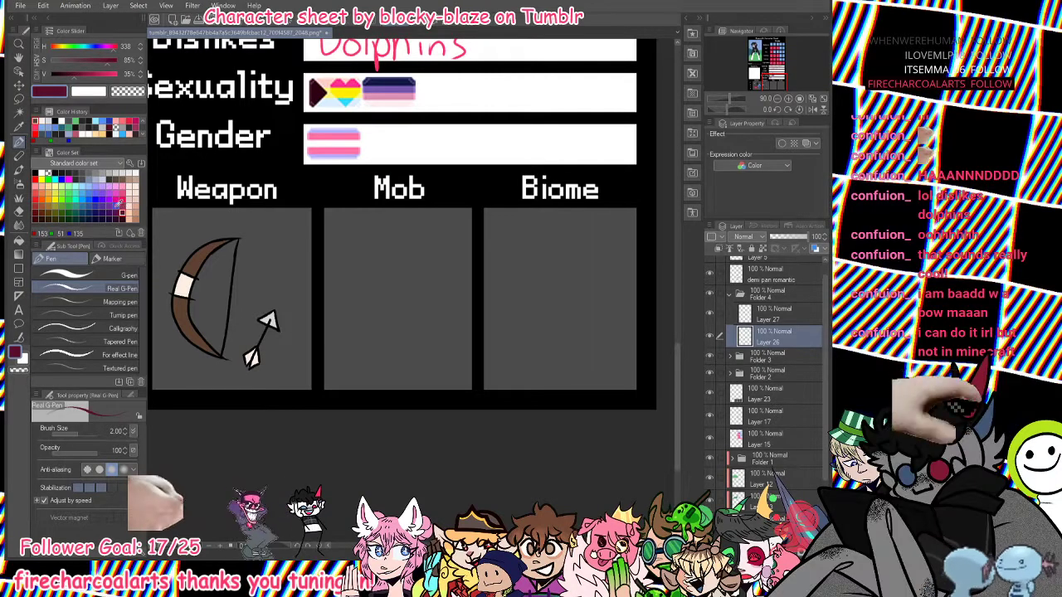
click(42, 170)
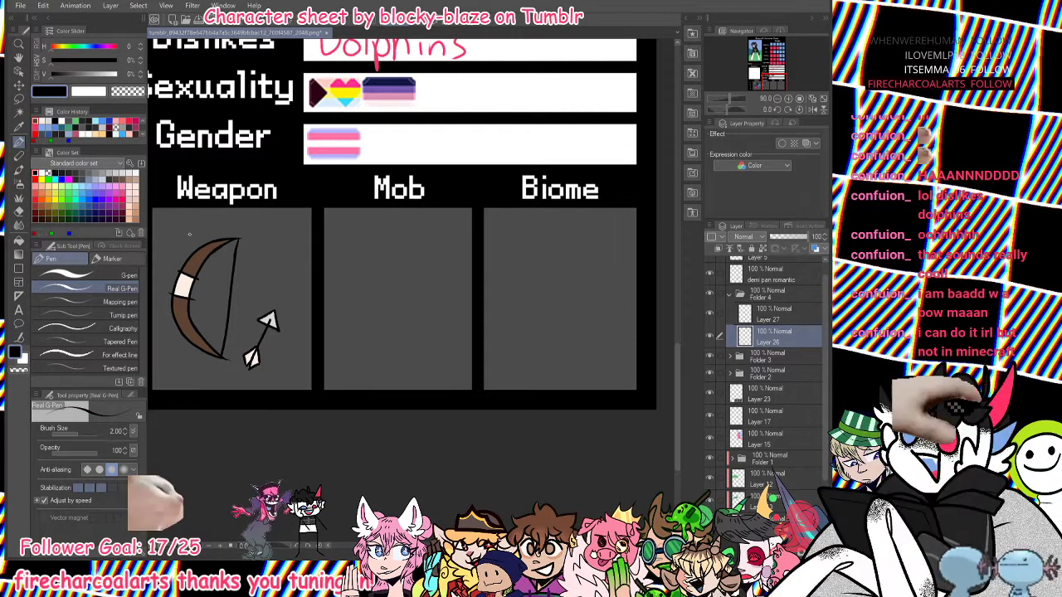
drag(726, 100, 732, 97)
drag(567, 394, 603, 430)
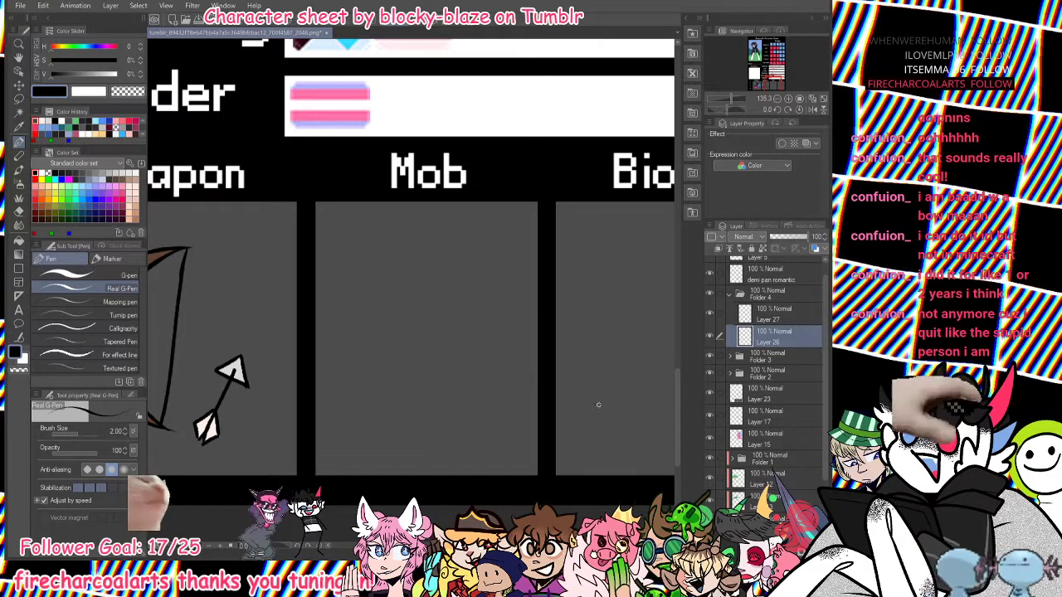
Paste the silverfish reference image on its own layer below Folder 4, scale it down and place it beside the Mob box.
click(797, 357)
key(ctrl+v)
key(k)
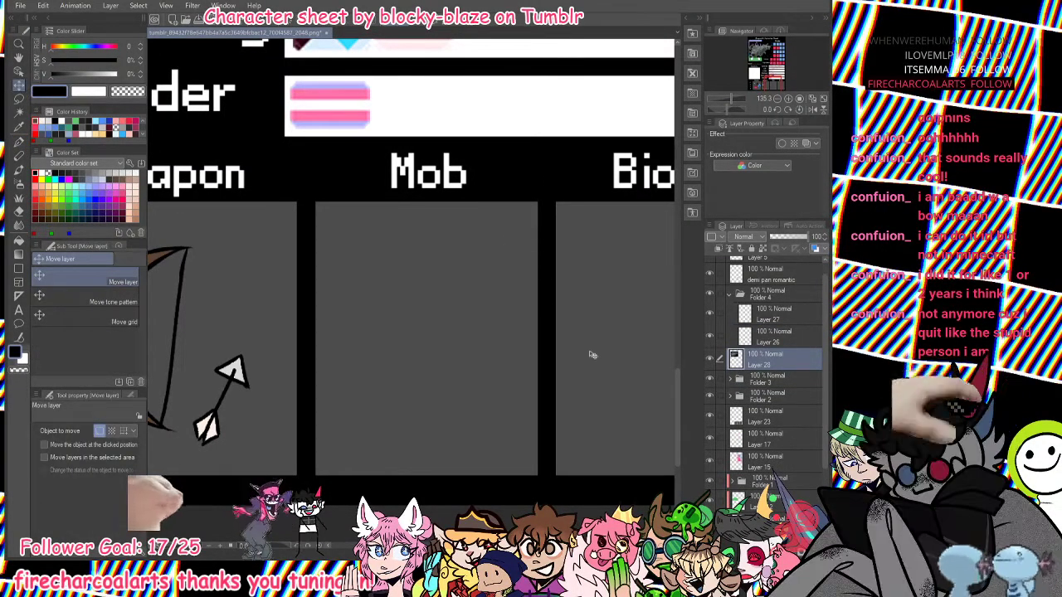
drag(544, 175, 603, 297)
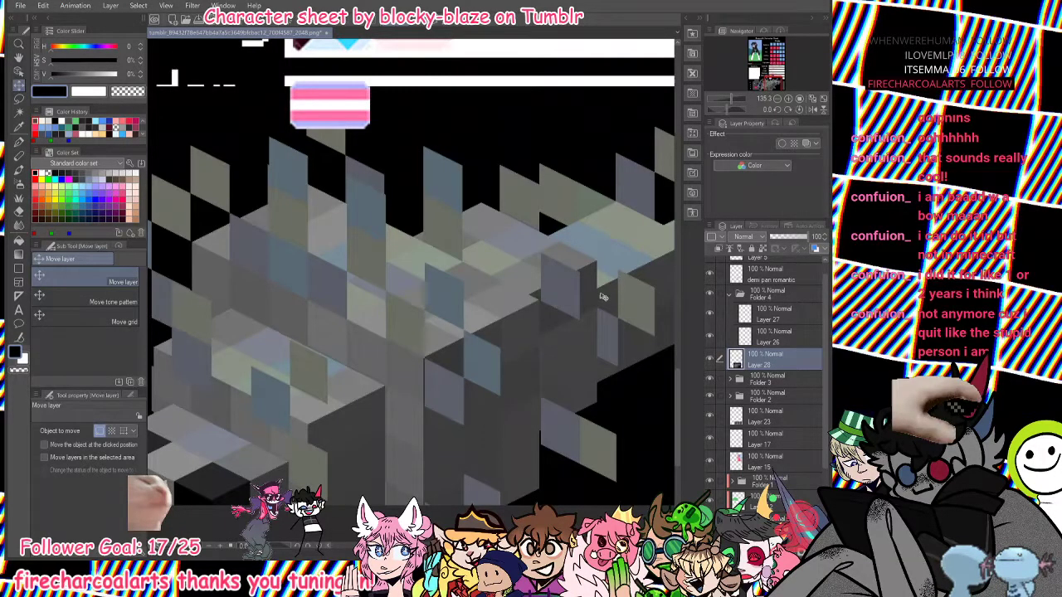
key(ctrl+t)
scroll(462, 201, down, 1)
drag(205, 474, 548, 358)
click(541, 403)
scroll(500, 366, up, 1)
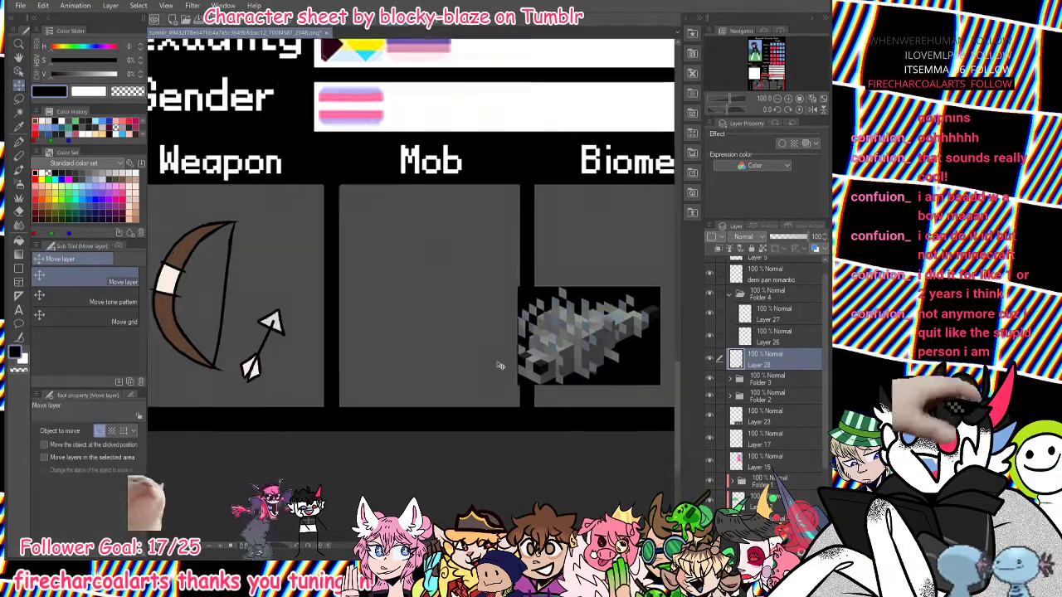
Draw a small silverfish on Layer 26 along the lower edge of the Mob box, with a domed body, two eyes and a spiky outline.
scroll(500, 366, up, 1)
click(763, 337)
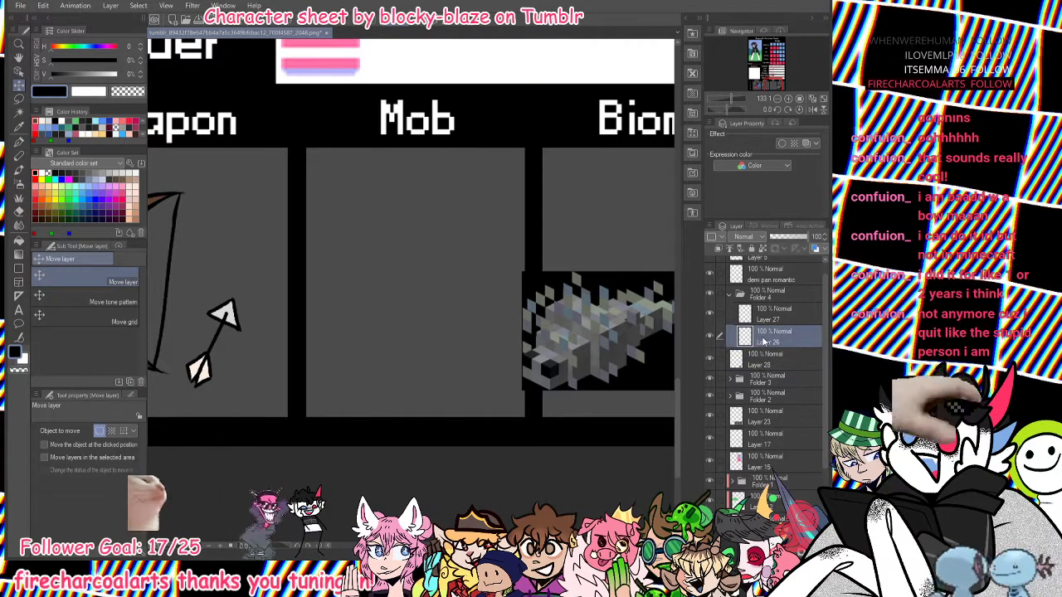
click(20, 143)
drag(474, 362, 431, 377)
key(ctrl+z)
key(ctrl+z)
key(ctrl+z)
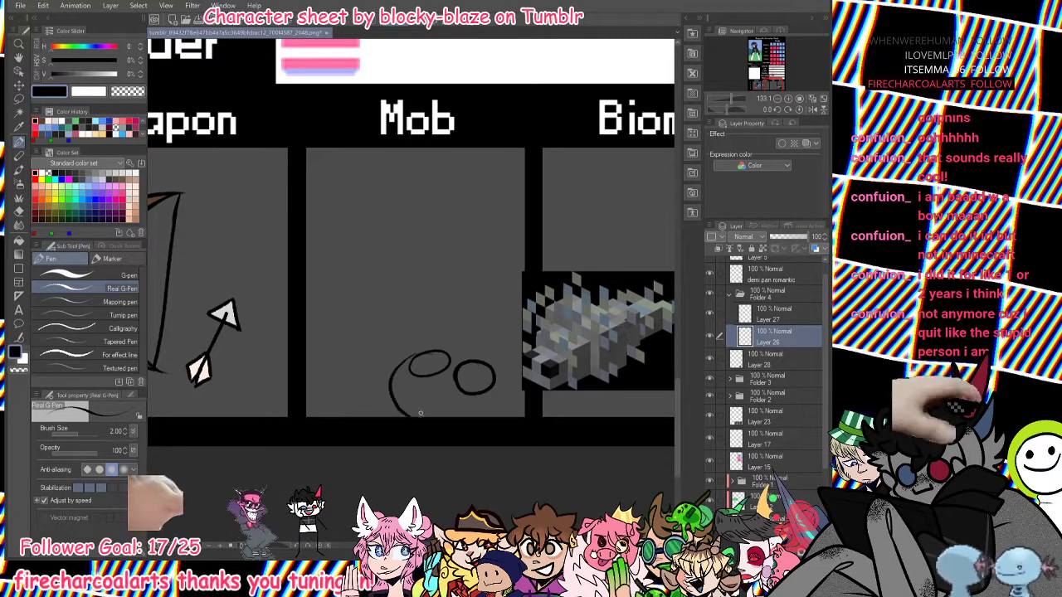
mouse_move(492, 420)
mouse_down()
mouse_move(425, 393)
mouse_move(443, 419)
mouse_move(470, 408)
mouse_move(444, 398)
mouse_up()
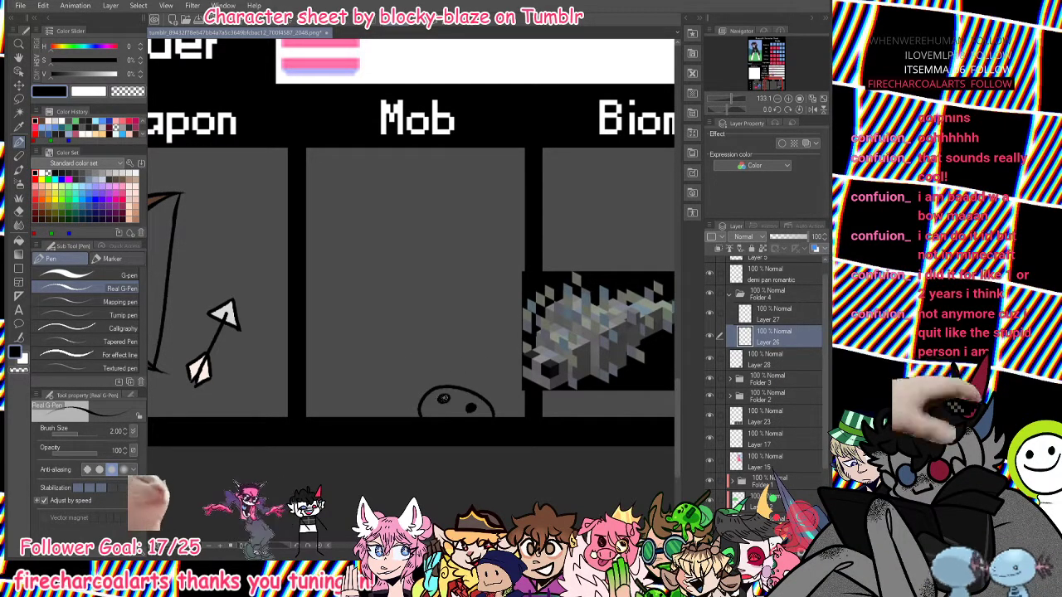
mouse_move(500, 415)
mouse_down()
mouse_move(458, 379)
mouse_move(438, 379)
mouse_move(411, 401)
mouse_move(417, 408)
mouse_move(423, 388)
mouse_move(411, 416)
mouse_up()
key(ctrl+z)
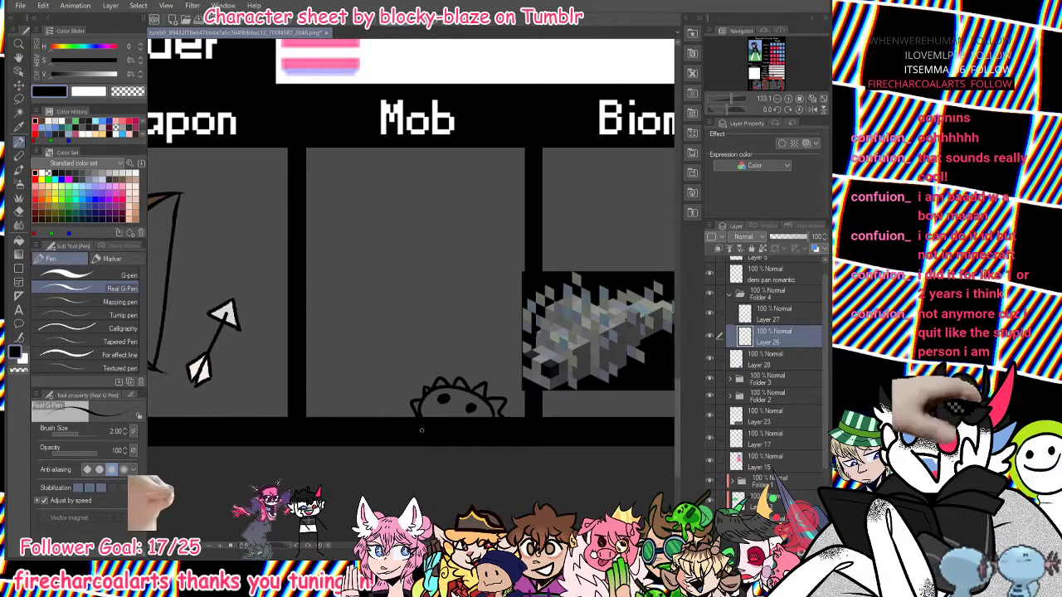
mouse_move(355, 230)
mouse_down()
mouse_move(479, 234)
mouse_move(382, 202)
mouse_move(340, 220)
mouse_up()
key(ctrl+z)
key(ctrl+z)
key(ctrl+z)
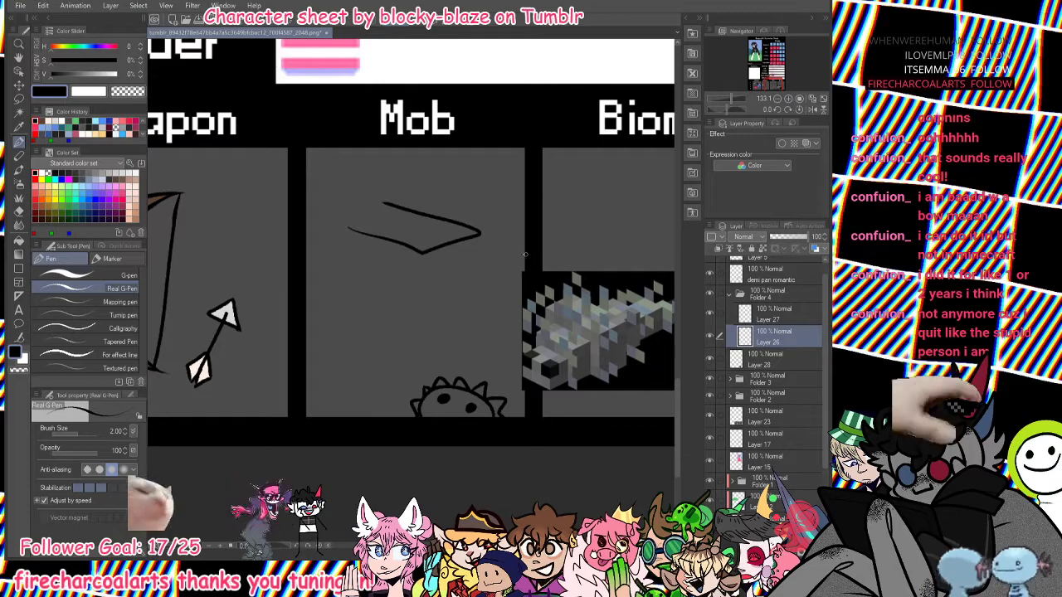
mouse_move(421, 259)
mouse_down()
mouse_move(376, 260)
mouse_move(407, 267)
mouse_move(393, 223)
mouse_move(404, 271)
mouse_move(407, 235)
mouse_up()
key(ctrl+z)
key(ctrl+z)
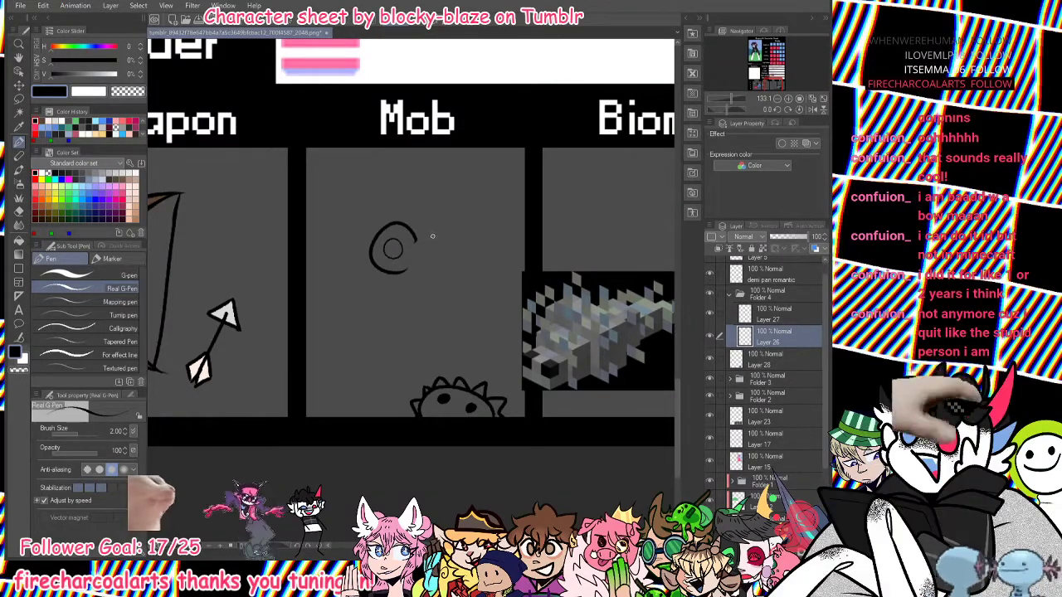
key(ctrl+z)
key(ctrl+z)
Draw two half-lidded oval eyes above the silverfish in the middle of the Mob box.
mouse_move(411, 248)
mouse_down()
mouse_move(402, 259)
mouse_move(419, 265)
mouse_move(416, 256)
mouse_up()
key(ctrl+z)
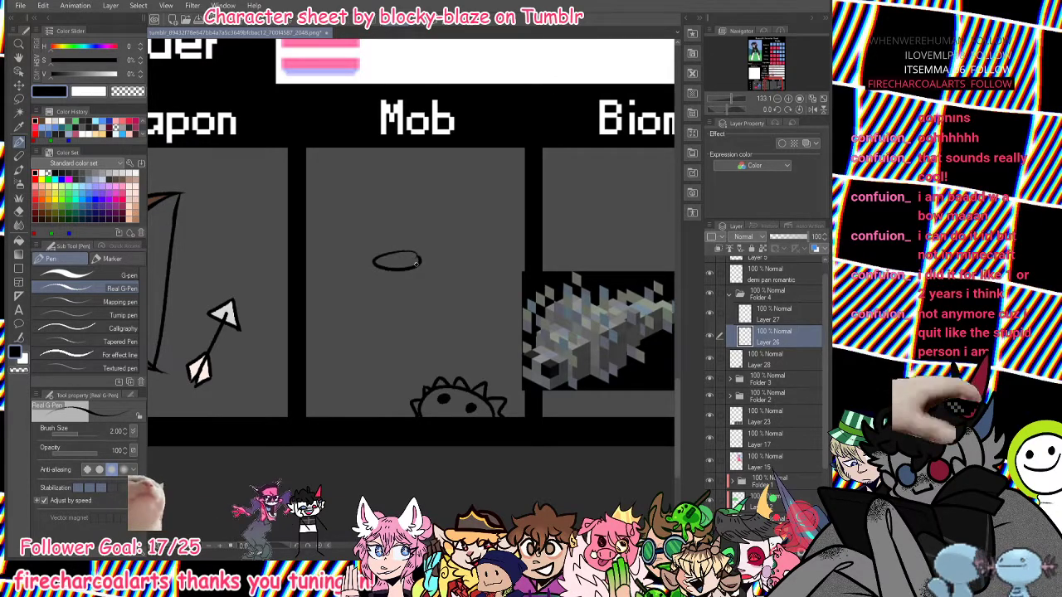
mouse_move(413, 260)
mouse_down()
mouse_move(460, 260)
mouse_move(446, 274)
mouse_move(438, 268)
mouse_move(454, 279)
mouse_up()
key(ctrl+z)
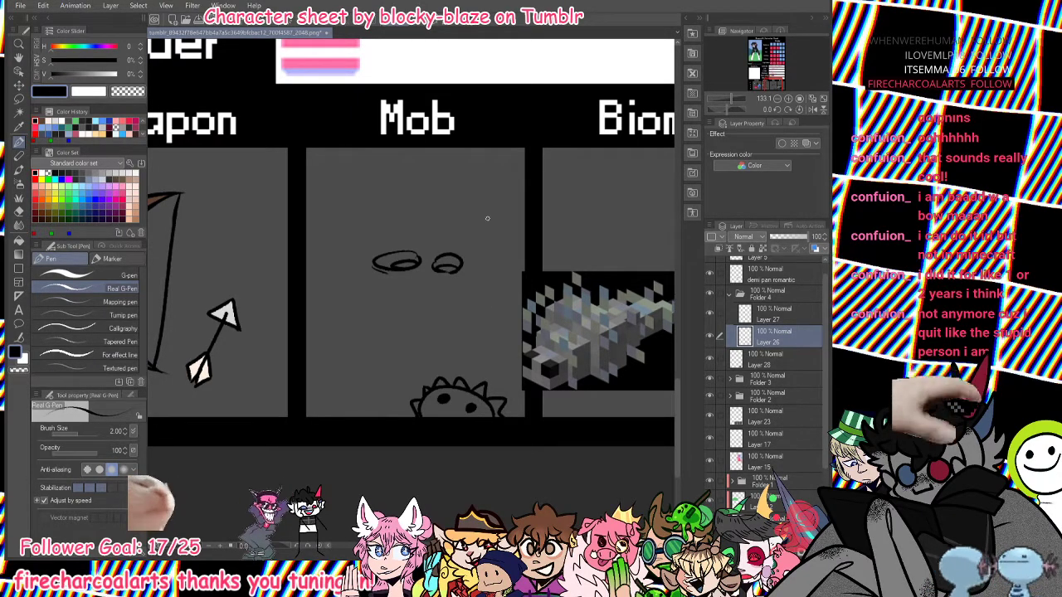
Draw a skull-shaped head with a jagged row of teeth around the two eyes and clean up its jaw line.
mouse_move(381, 282)
mouse_down()
mouse_move(389, 296)
mouse_move(438, 287)
mouse_move(446, 304)
mouse_move(457, 287)
mouse_up()
mouse_move(470, 244)
mouse_down()
mouse_move(460, 287)
mouse_move(361, 241)
mouse_move(350, 252)
mouse_move(362, 290)
mouse_move(372, 282)
mouse_up()
key(ctrl+z)
mouse_move(461, 287)
mouse_down()
mouse_move(450, 322)
mouse_move(457, 285)
mouse_move(452, 310)
mouse_move(356, 293)
mouse_up()
key(ctrl+z)
key(ctrl+z)
key(ctrl+z)
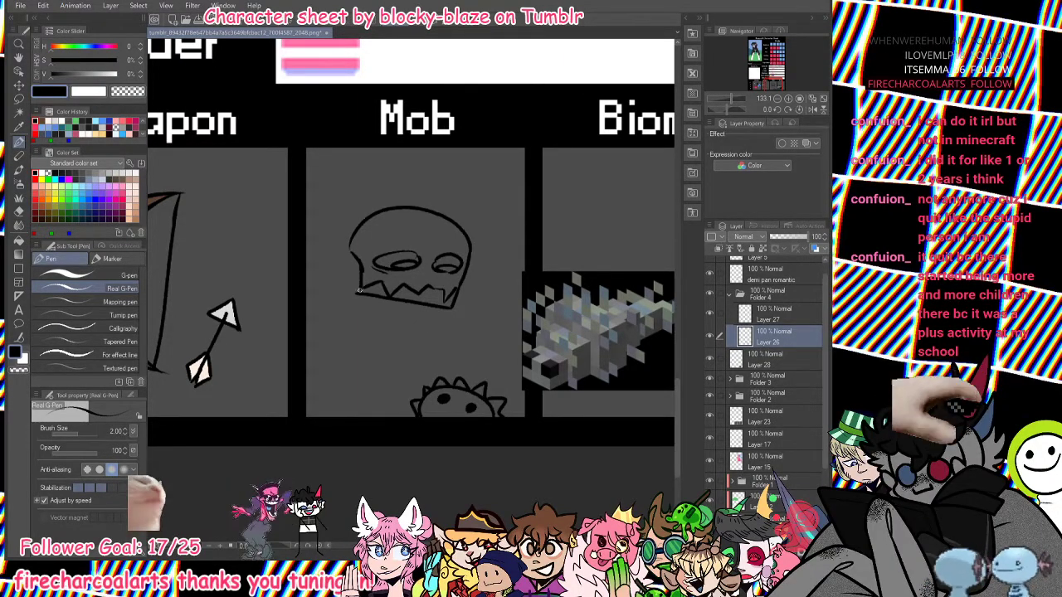
drag(349, 243, 359, 282)
key(ctrl+z)
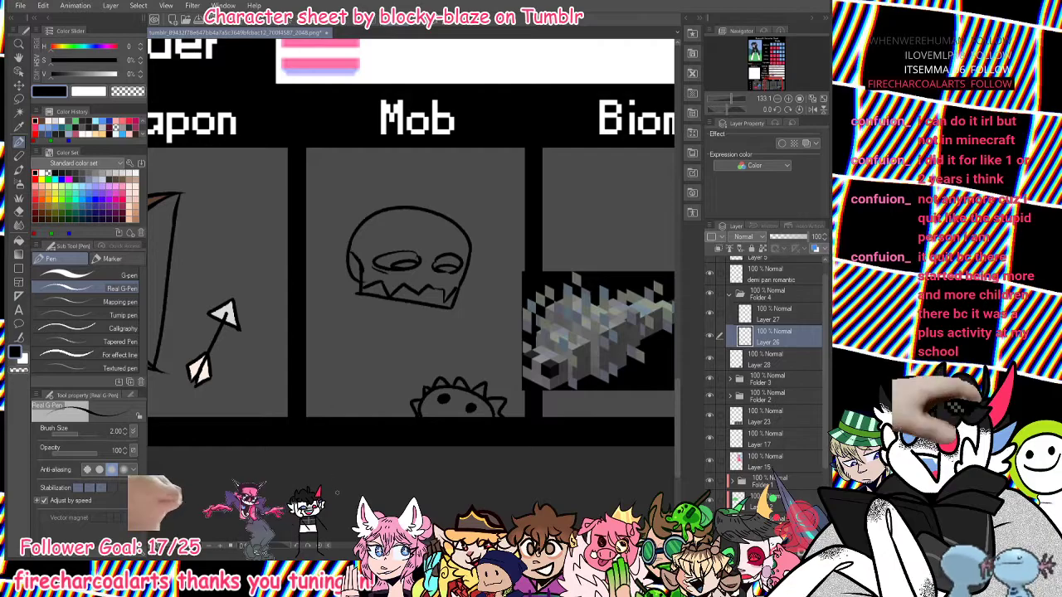
key(e)
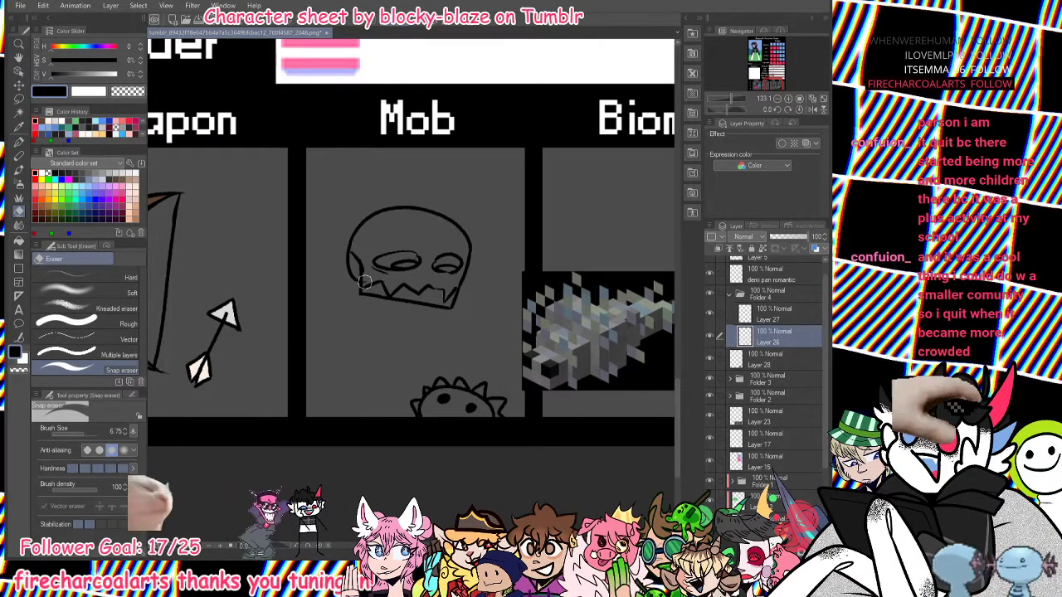
Draw two tall pointed knee-like shapes on either side of the silverfish with the Real G-Pen.
key(p)
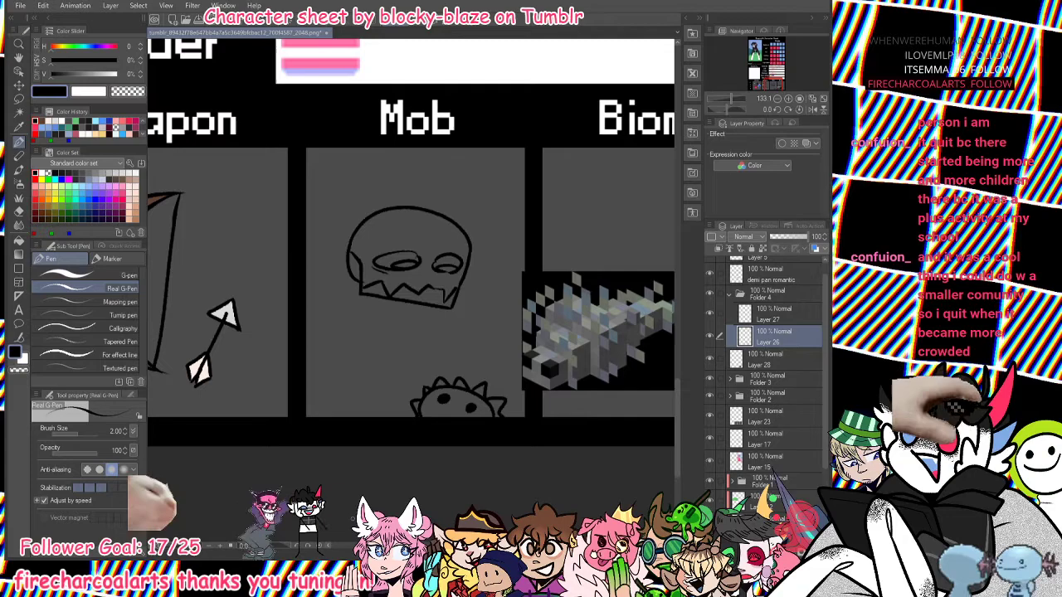
mouse_move(342, 392)
mouse_down()
mouse_move(400, 379)
mouse_move(408, 416)
mouse_move(409, 389)
mouse_up()
key(ctrl+z)
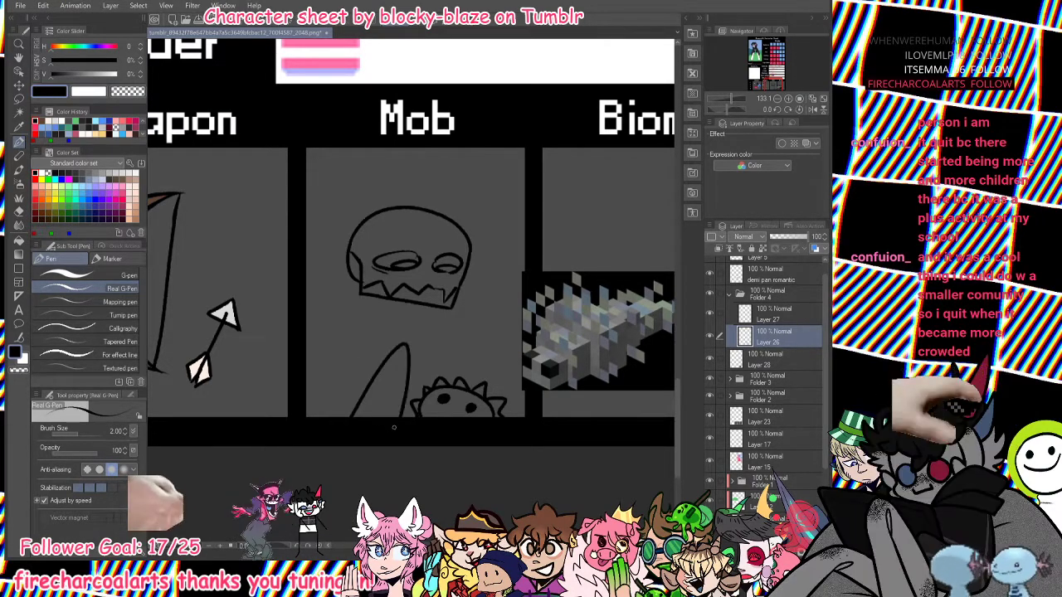
drag(459, 358, 521, 416)
Draw thin curling smoke swirls along the left side of the skull head.
mouse_move(332, 291)
mouse_down()
mouse_move(307, 247)
mouse_move(338, 173)
mouse_move(306, 223)
mouse_up()
key(ctrl+z)
drag(339, 173, 307, 228)
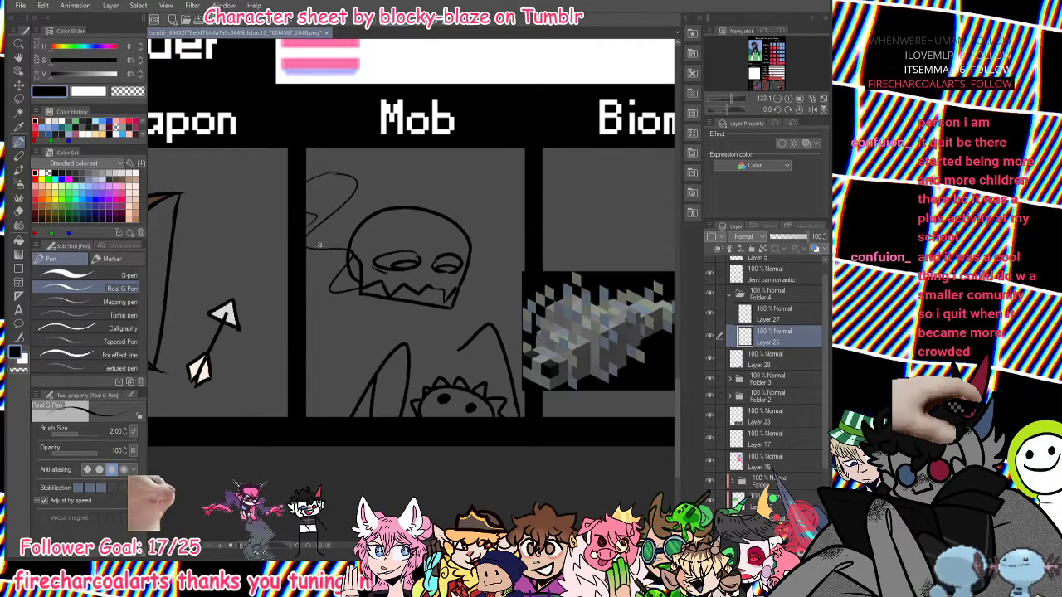
drag(335, 276, 364, 297)
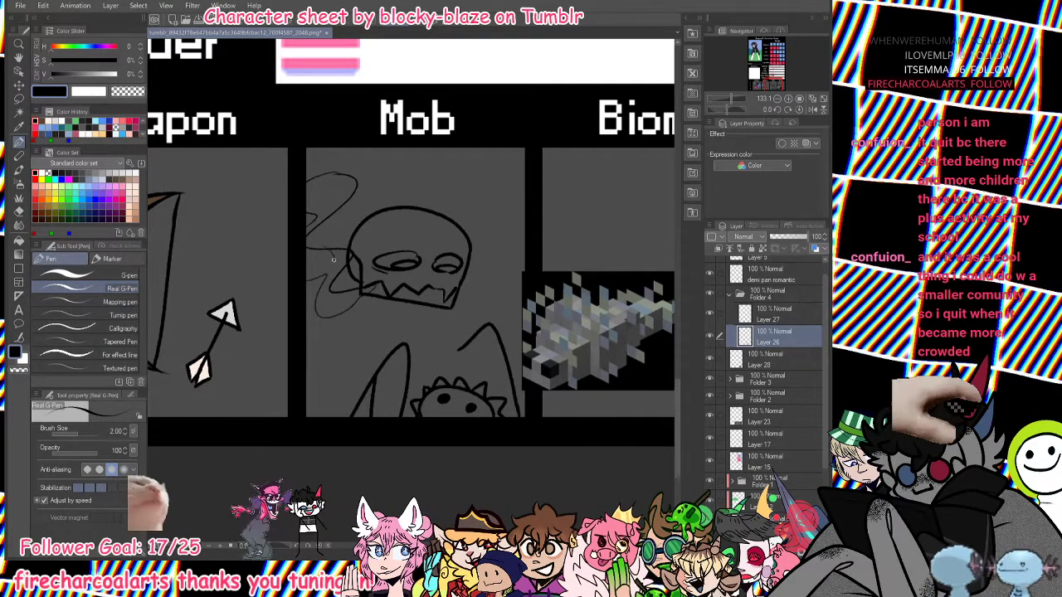
mouse_move(328, 211)
mouse_down()
mouse_move(325, 186)
mouse_move(310, 199)
mouse_up()
key(ctrl+z)
drag(331, 308, 357, 299)
Draw matching thin smoke swirls along the right side of the skull head.
mouse_move(458, 314)
mouse_down()
mouse_move(514, 184)
mouse_move(494, 224)
mouse_up()
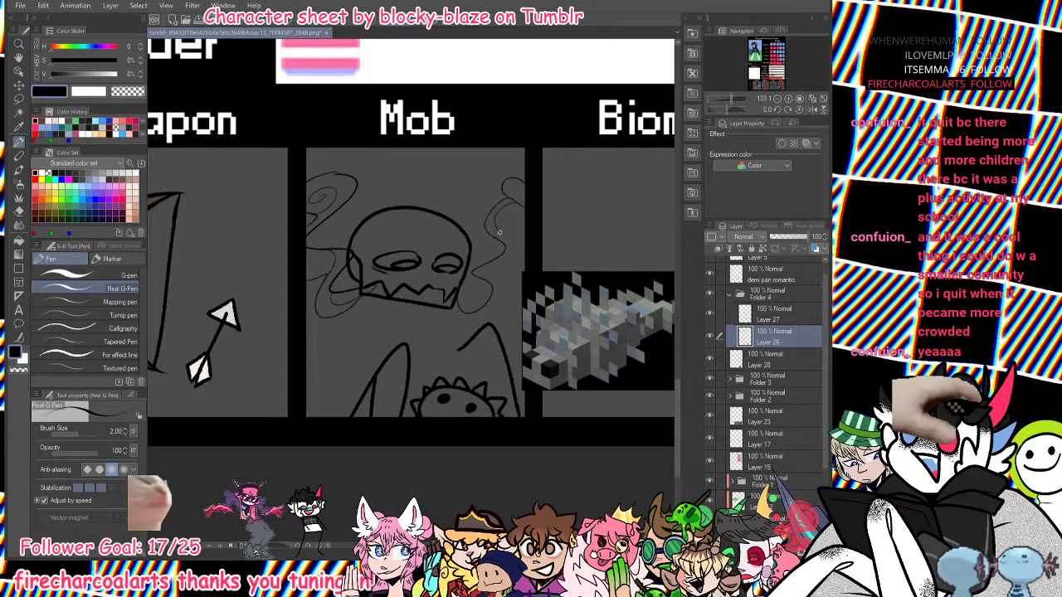
mouse_move(523, 207)
mouse_down()
mouse_move(484, 318)
mouse_move(508, 285)
mouse_move(495, 278)
mouse_move(463, 309)
mouse_move(500, 287)
mouse_move(506, 300)
mouse_move(472, 316)
mouse_up()
drag(507, 246, 504, 273)
key(ctrl+z)
drag(515, 206, 505, 235)
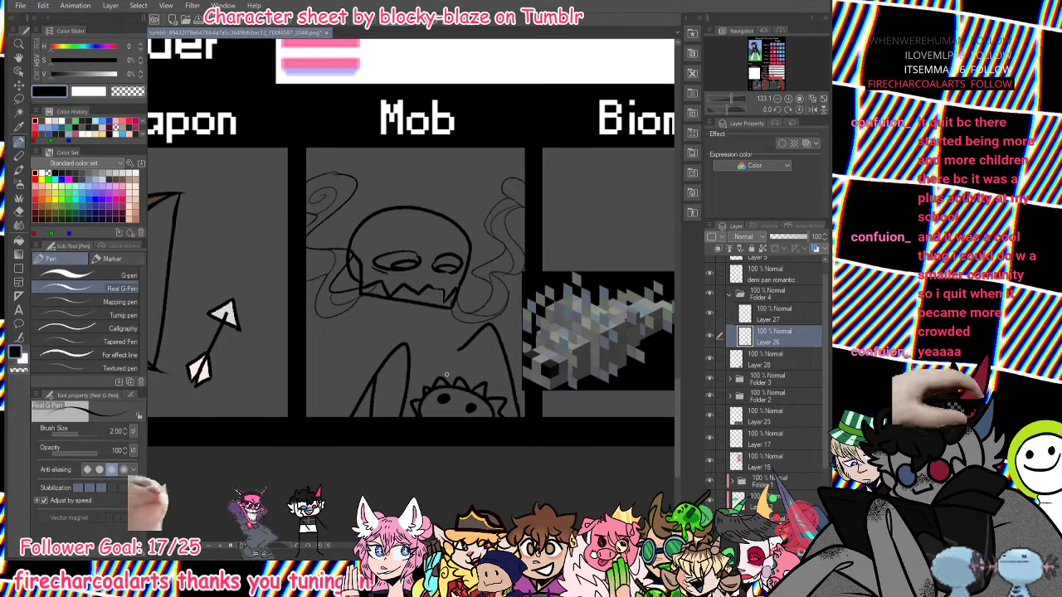
Draw the skull figure's neck, torso, shoulders and arm beneath the head.
mouse_move(419, 302)
mouse_down()
mouse_move(386, 334)
mouse_move(356, 332)
mouse_move(327, 357)
mouse_up()
key(ctrl+z)
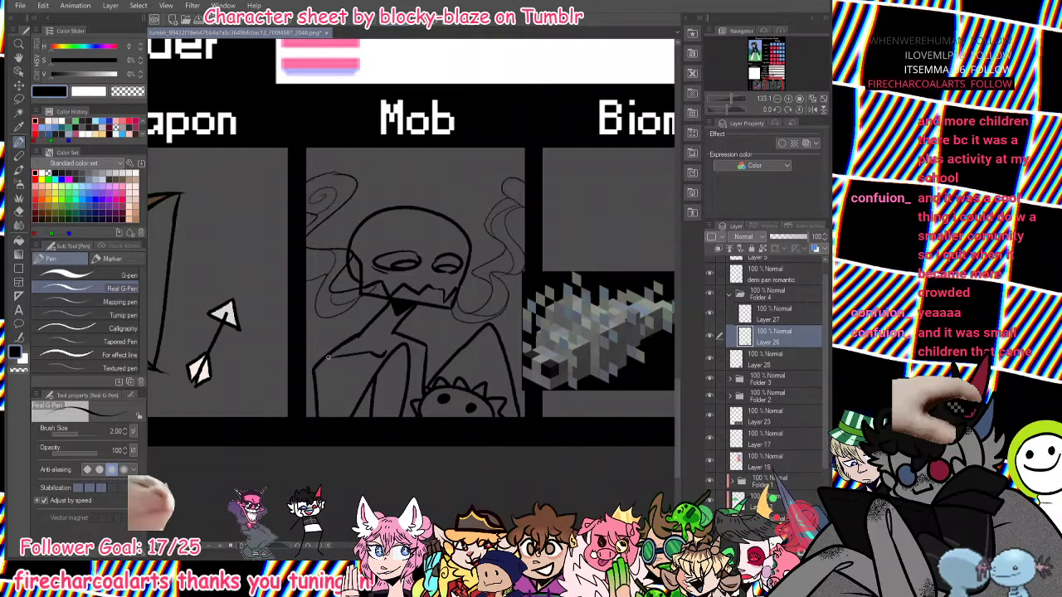
drag(349, 379, 351, 418)
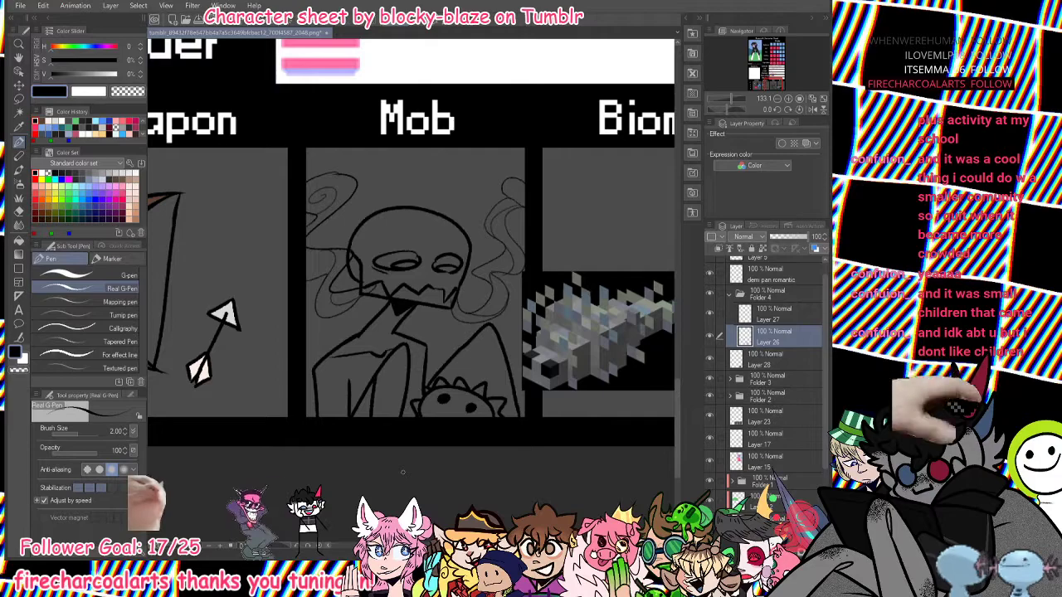
Check the line art on Layer 26 by hiding and showing it, move it above Layer 27 and make Layer 27 active.
click(710, 337)
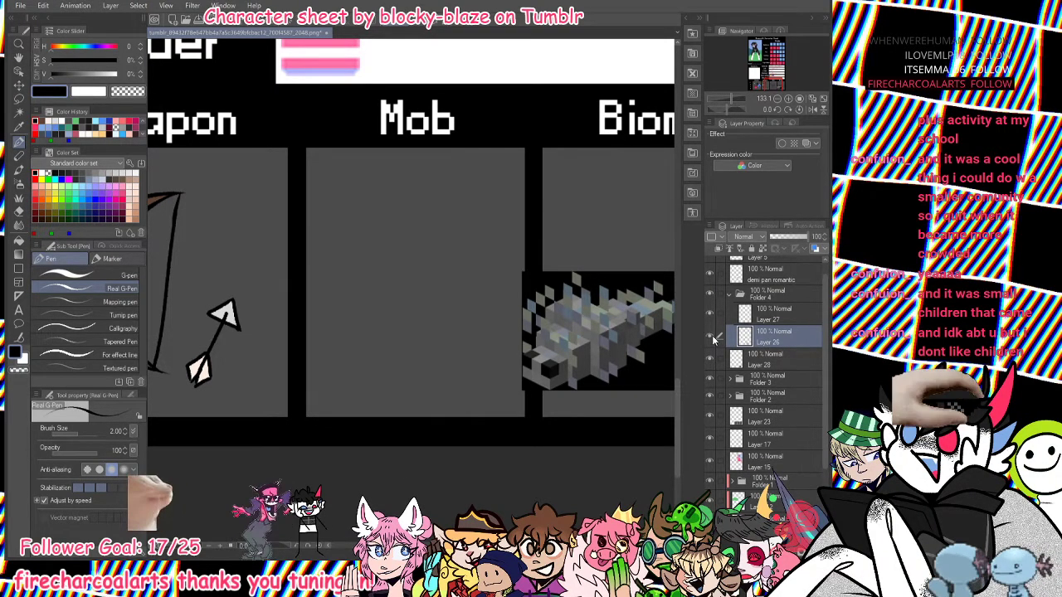
click(710, 337)
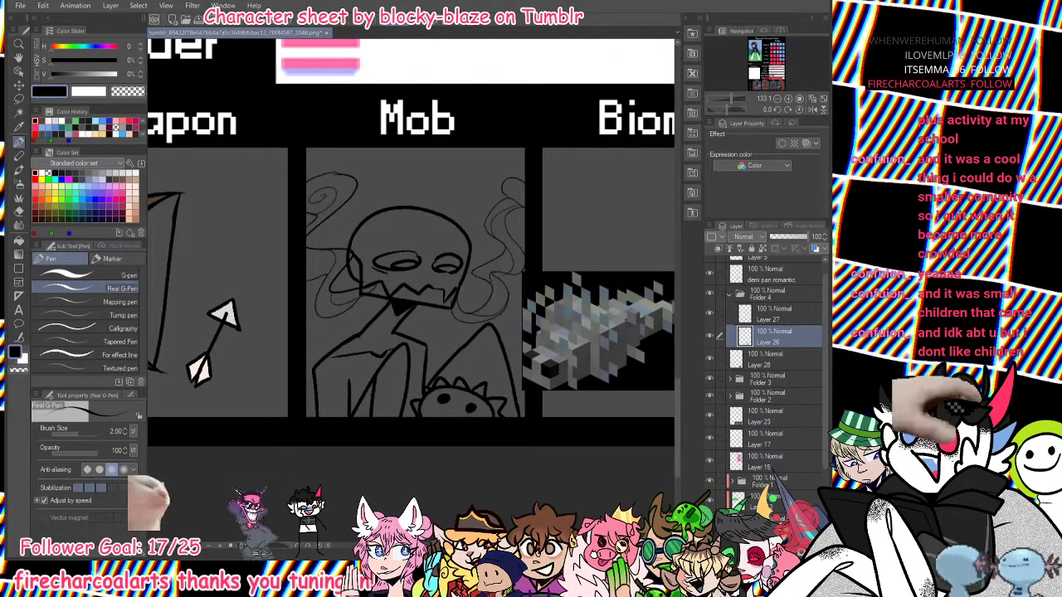
drag(768, 336, 771, 307)
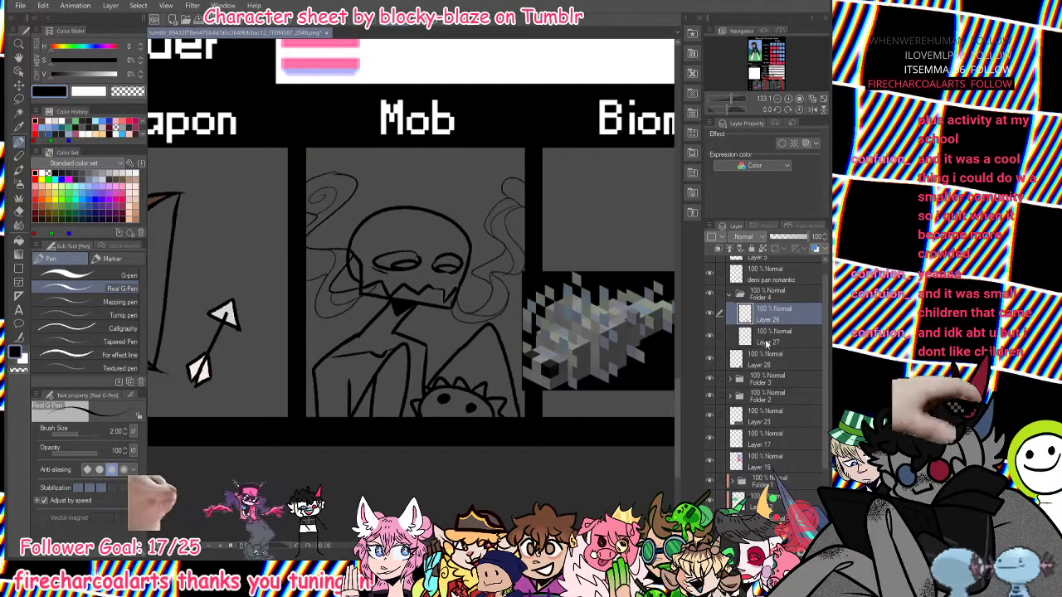
click(765, 342)
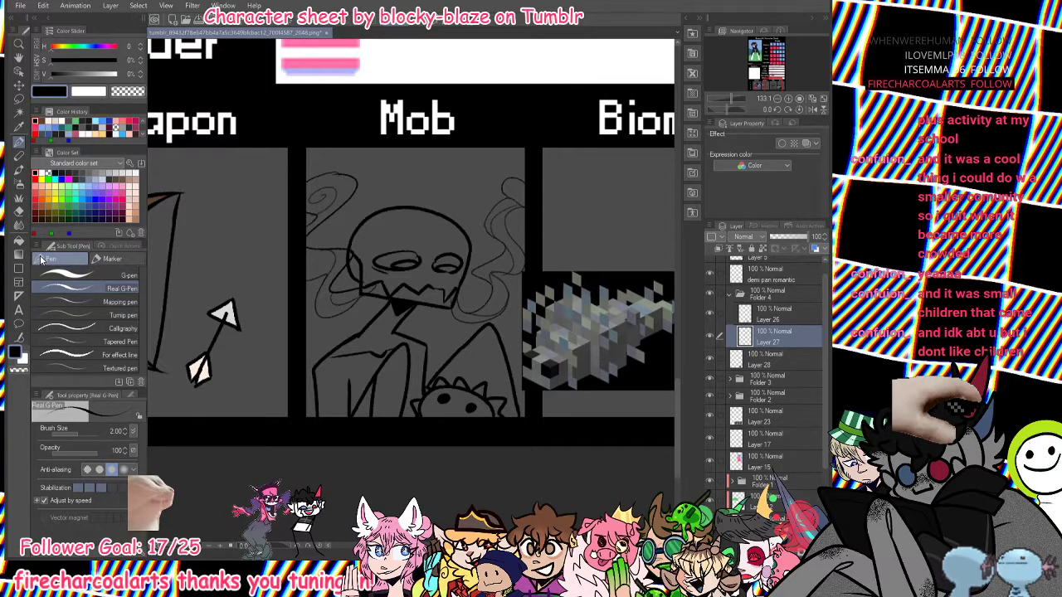
Colour the silverfish's body grey and its spikes blue-grey, using colours sampled from the silverfish reference image.
click(18, 241)
alt+click(526, 367)
click(470, 397)
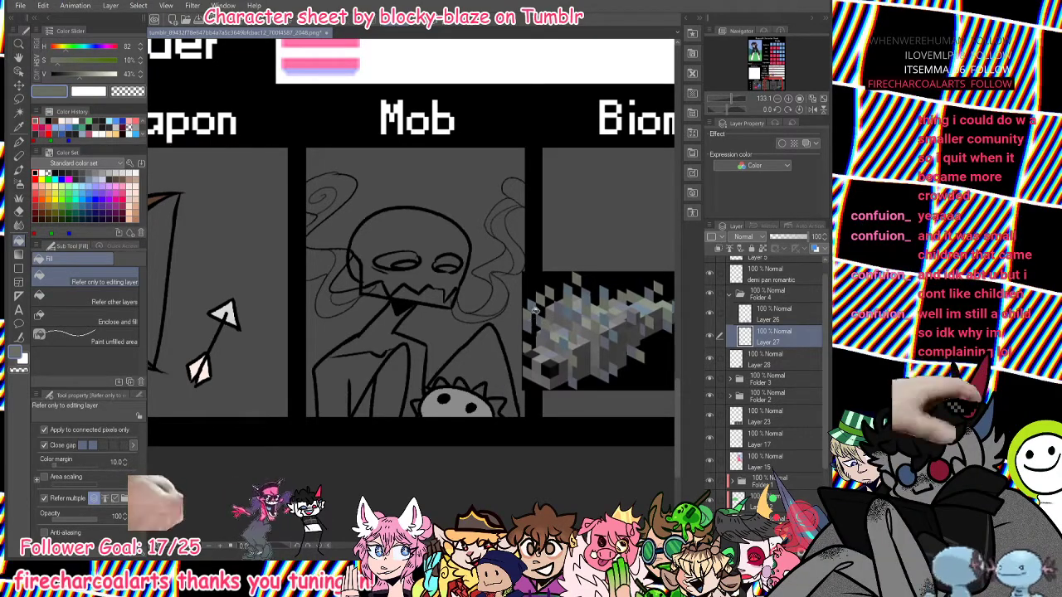
alt+click(532, 305)
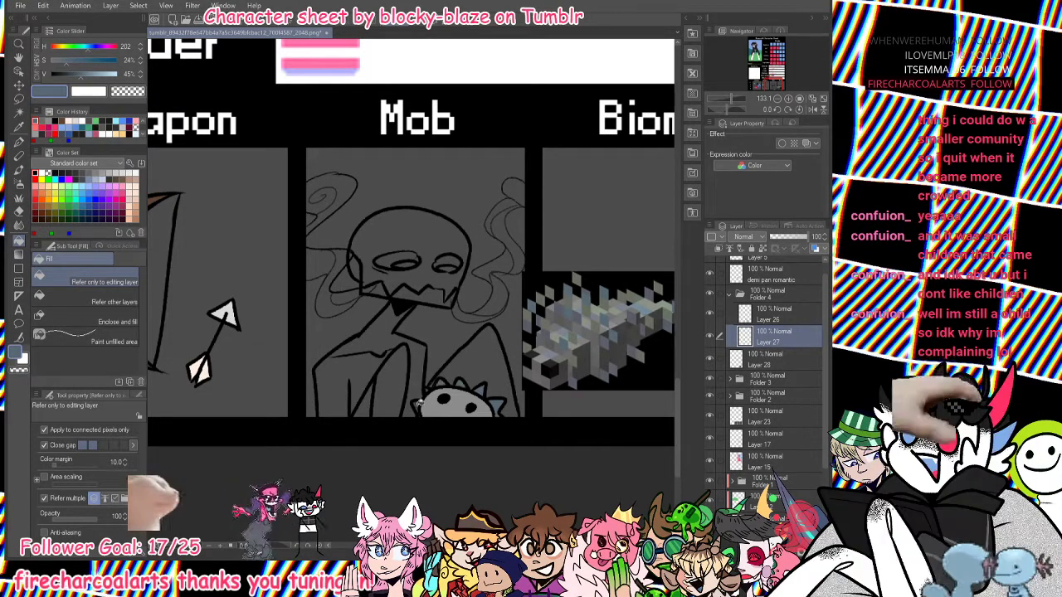
key(p)
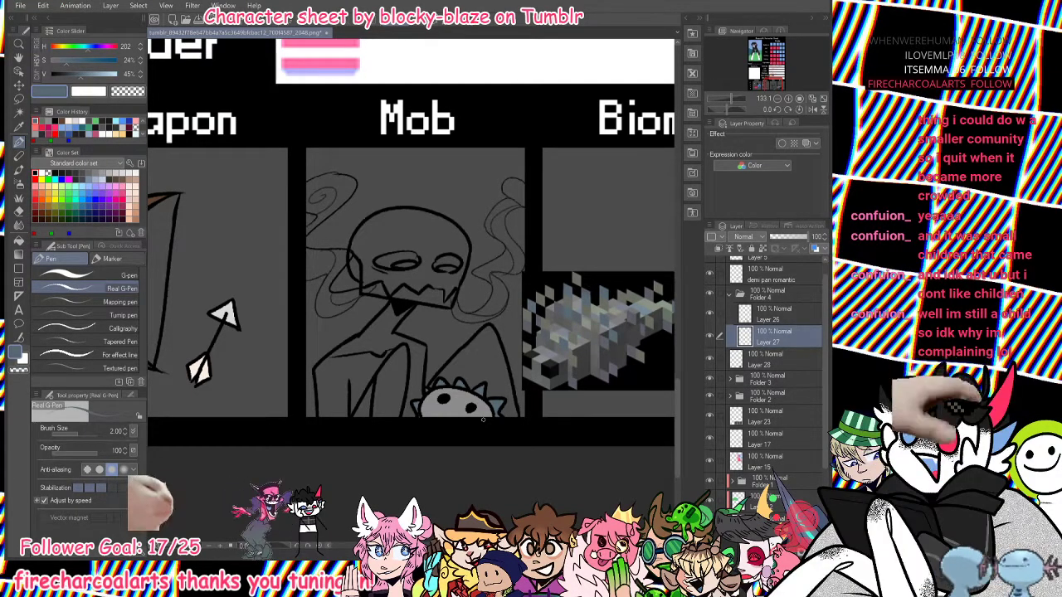
Choose a very dark indigo fill colour with hue 260, saturation 56% and value 13%.
click(18, 239)
click(102, 213)
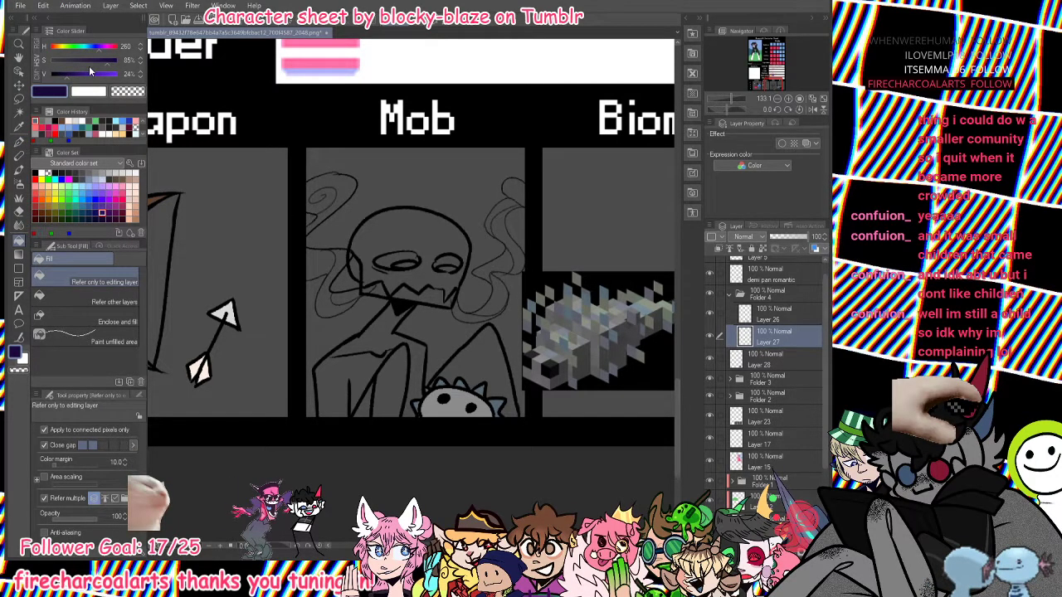
click(88, 65)
click(59, 74)
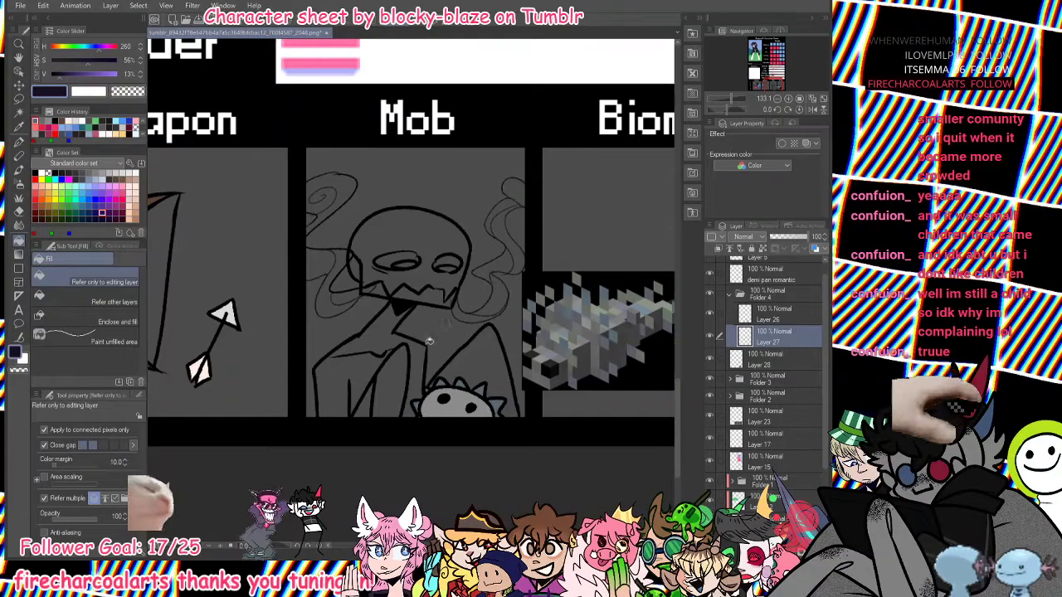
click(403, 351)
key(ctrl+z)
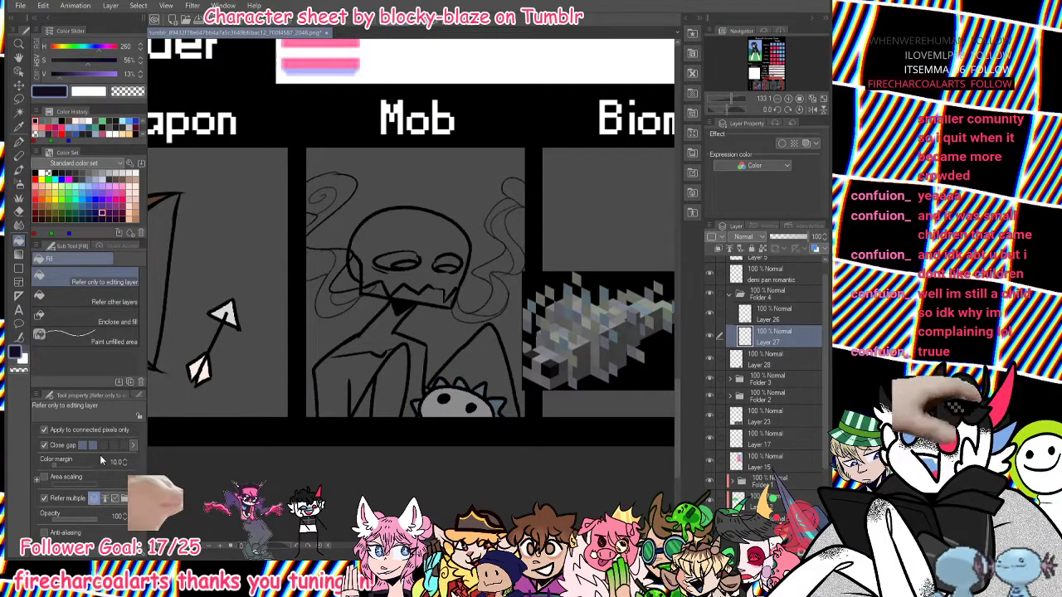
click(369, 397)
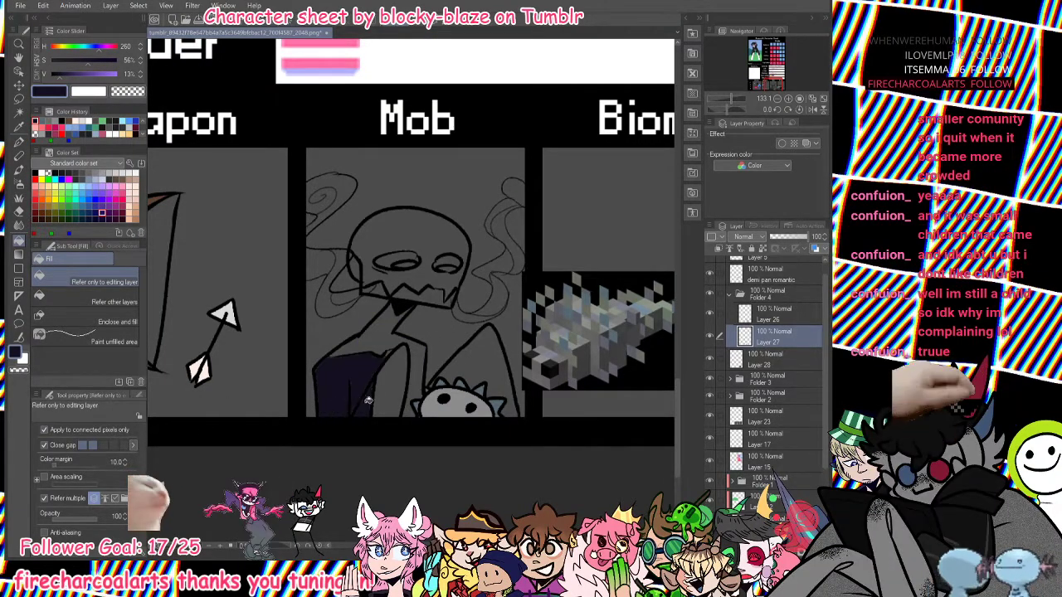
key(ctrl+z)
Fill the skull figure's neck, torso, arm and the pointed shape behind the silverfish with the dark indigo.
click(418, 377)
click(399, 402)
click(508, 388)
click(362, 400)
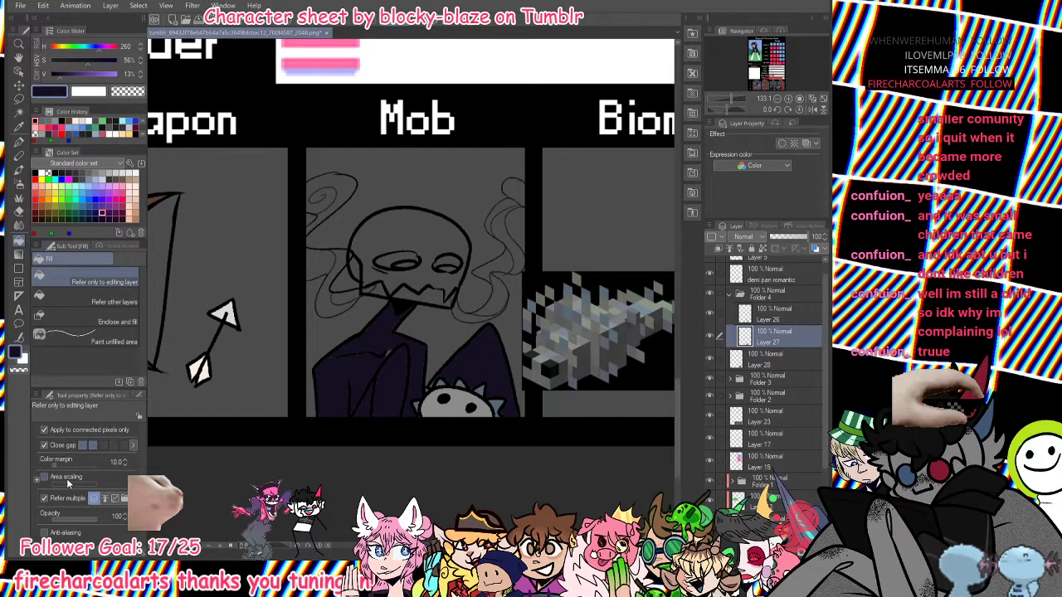
key(p)
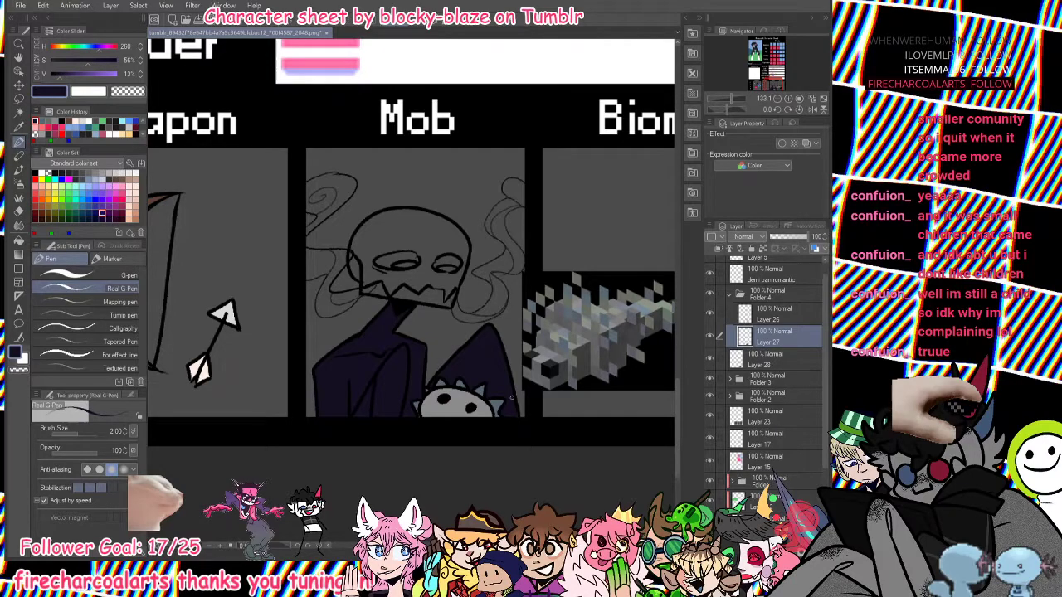
Fill the skull figure's head and jaw with the same dark indigo, leaving the eyes uncoloured.
key(g)
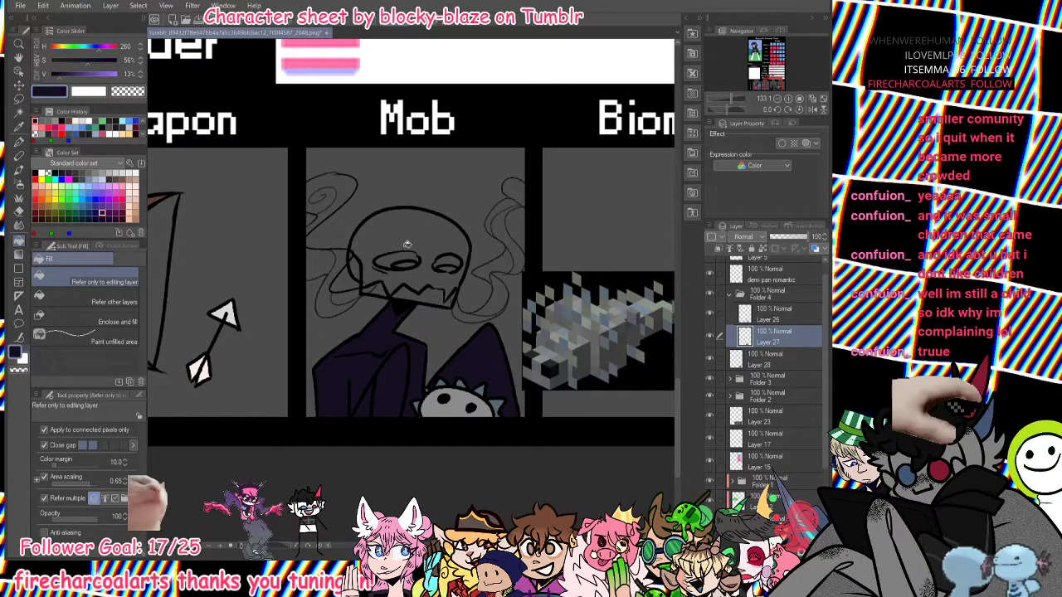
click(385, 271)
click(426, 296)
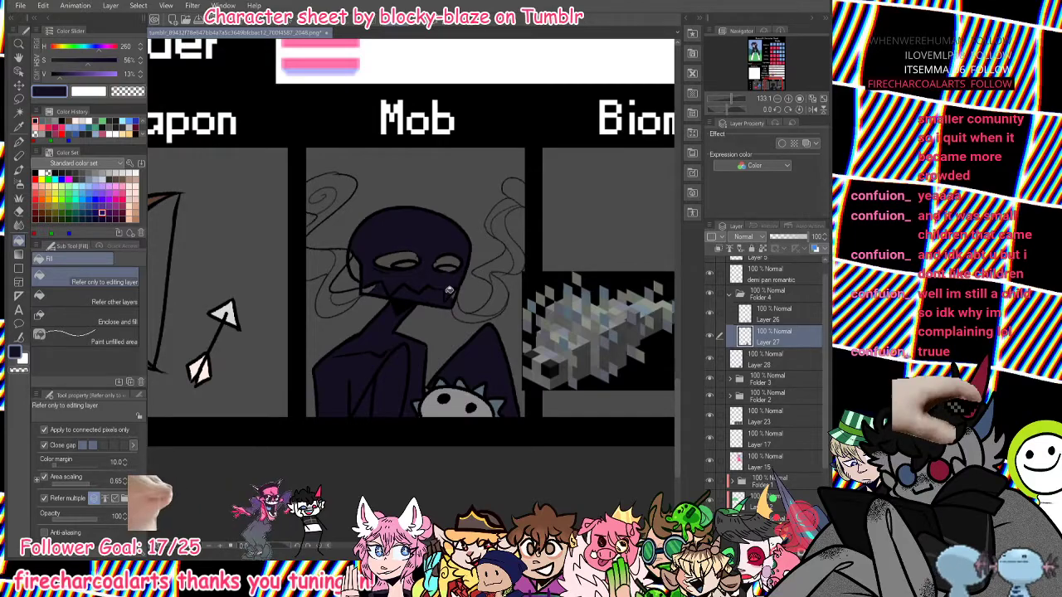
click(18, 141)
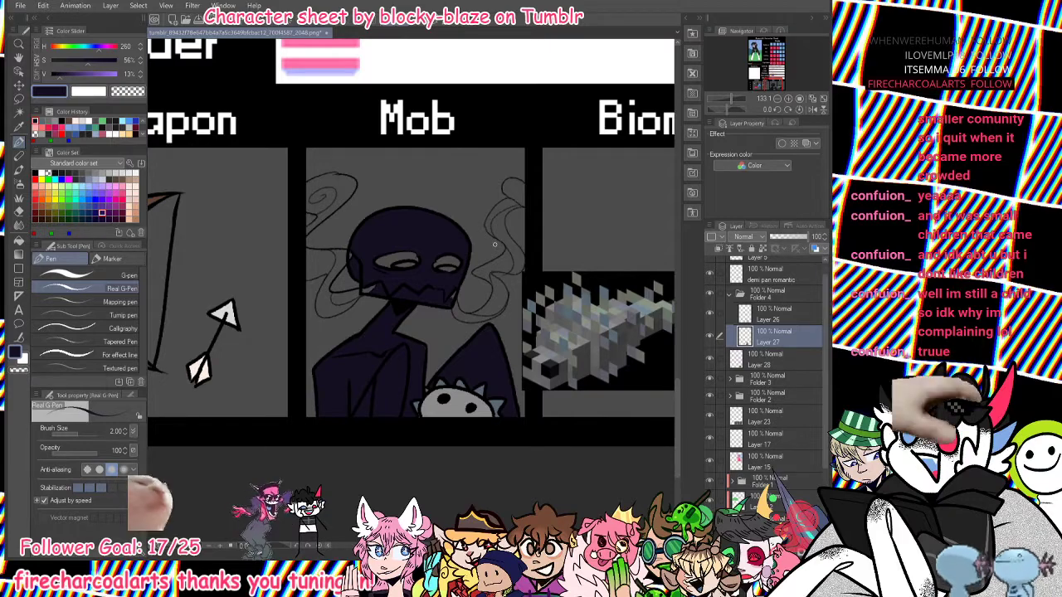
Fill the upper part of both eyes with a softened bright purple of hue 279.
click(18, 241)
click(108, 199)
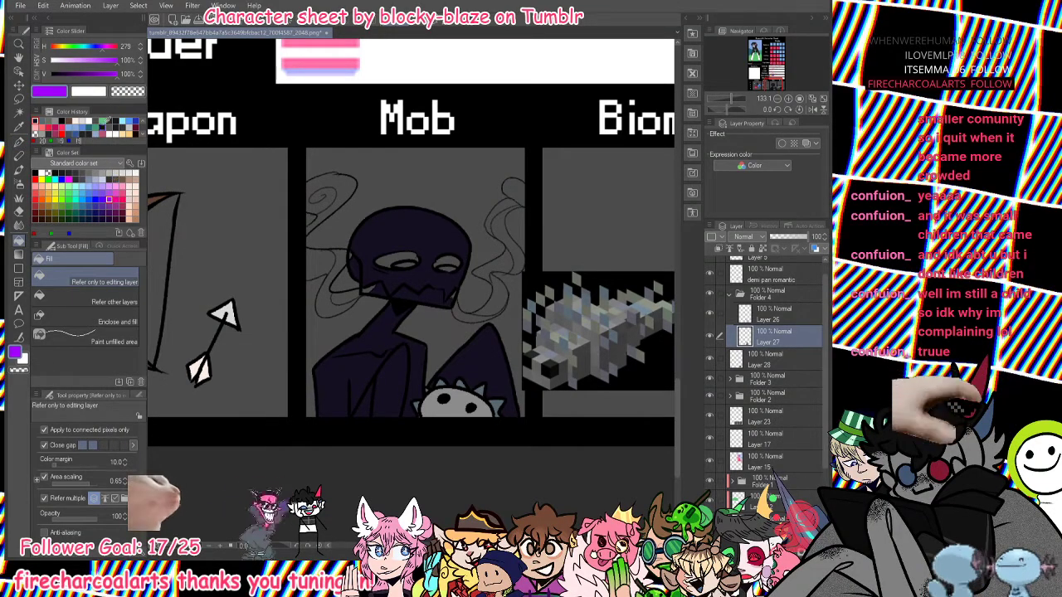
click(92, 60)
click(390, 260)
click(450, 261)
Fill the inner lower part of both eyes with a darker purple of hue 267, saturation 78% and value 77%.
drag(99, 61, 94, 60)
click(104, 75)
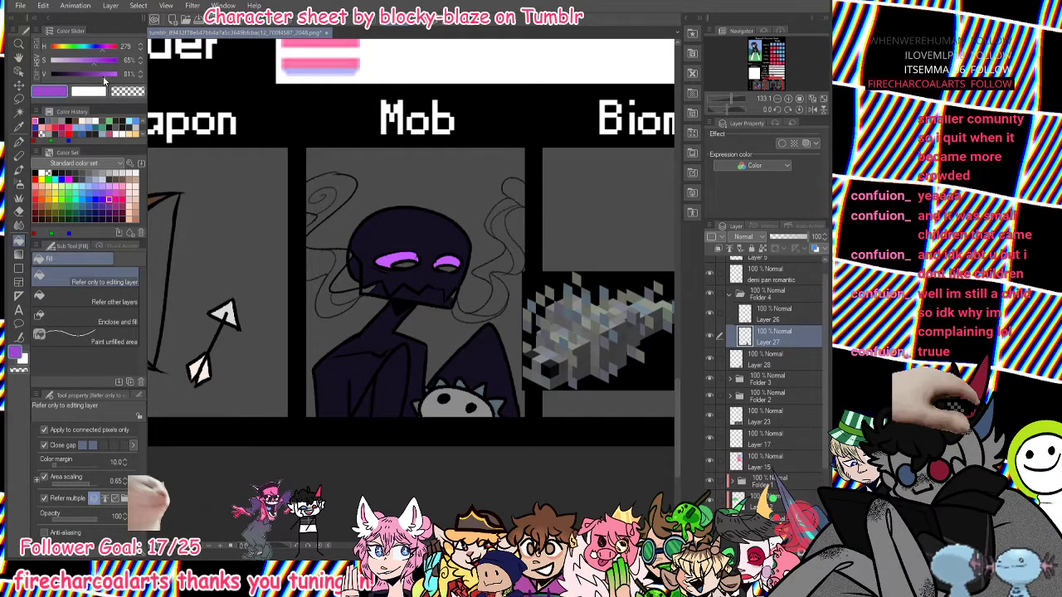
click(106, 60)
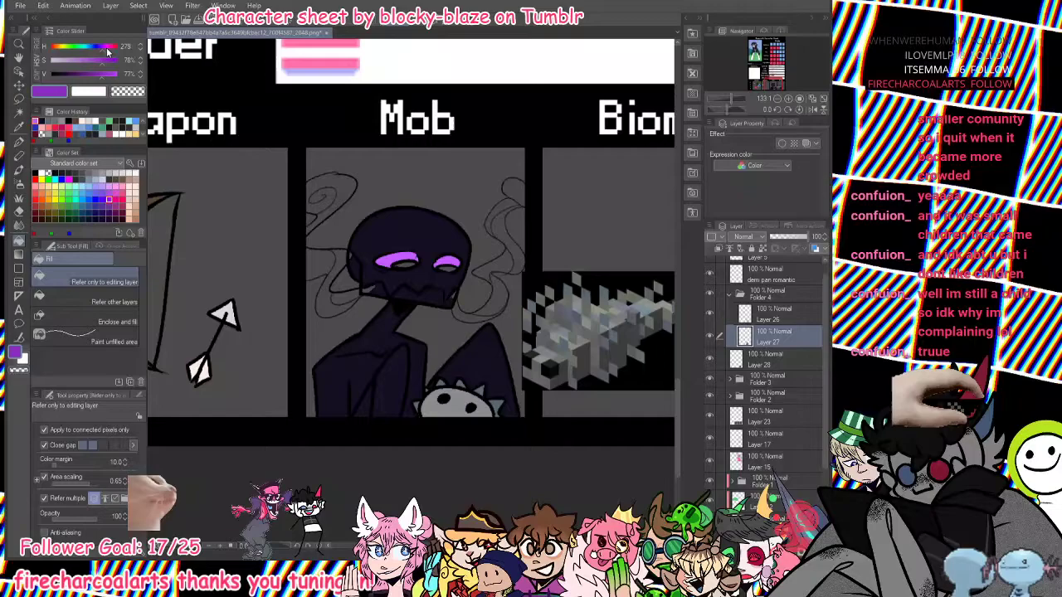
click(103, 50)
click(406, 265)
click(448, 267)
Fill the main smoke ribbons on both sides of the head and the spiral swirl with the darker purple.
click(472, 314)
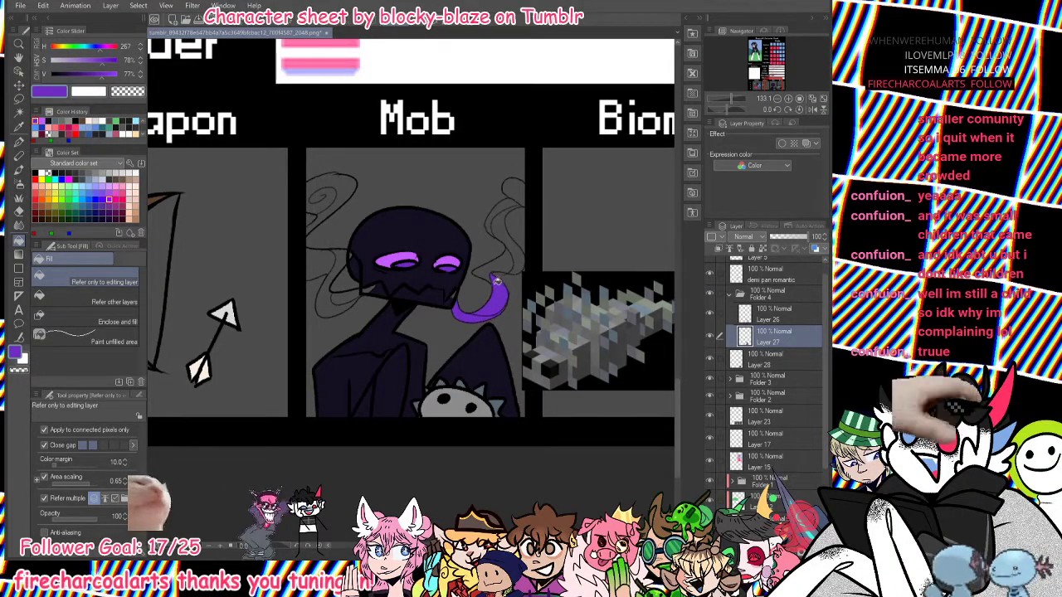
key(ctrl+z)
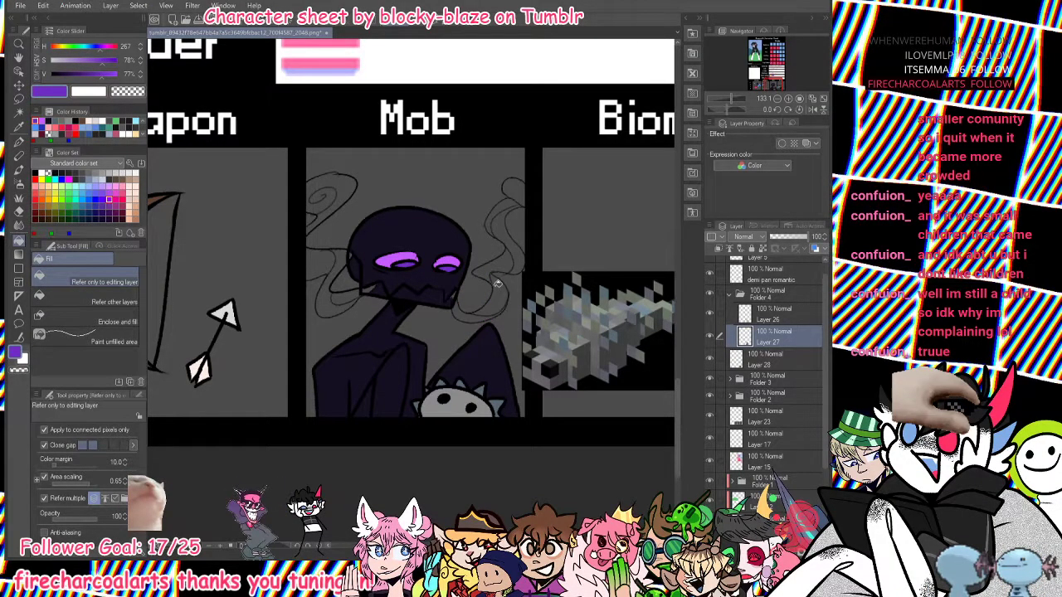
click(496, 284)
click(346, 260)
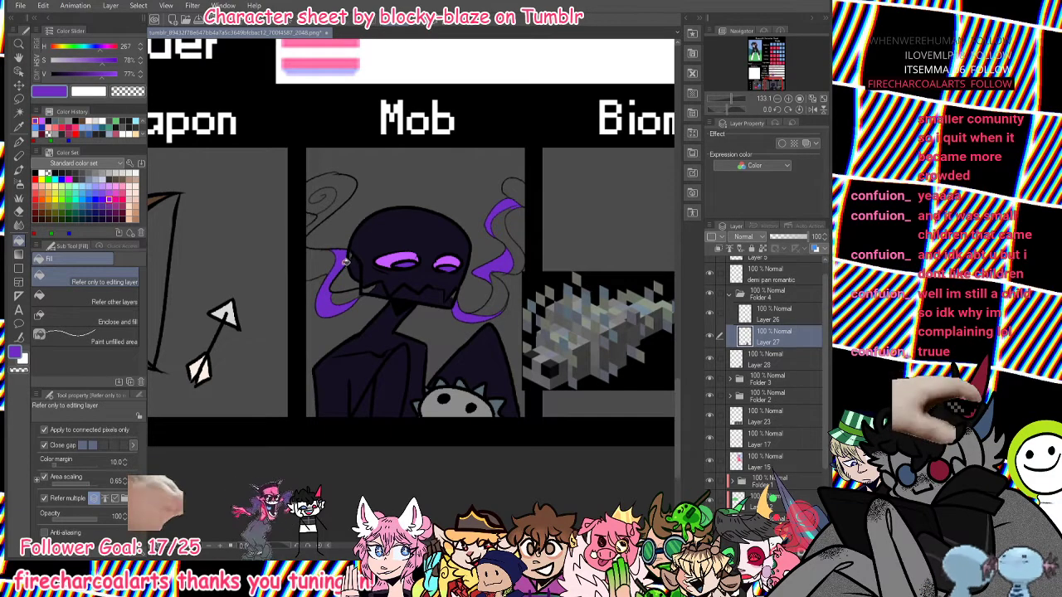
click(331, 211)
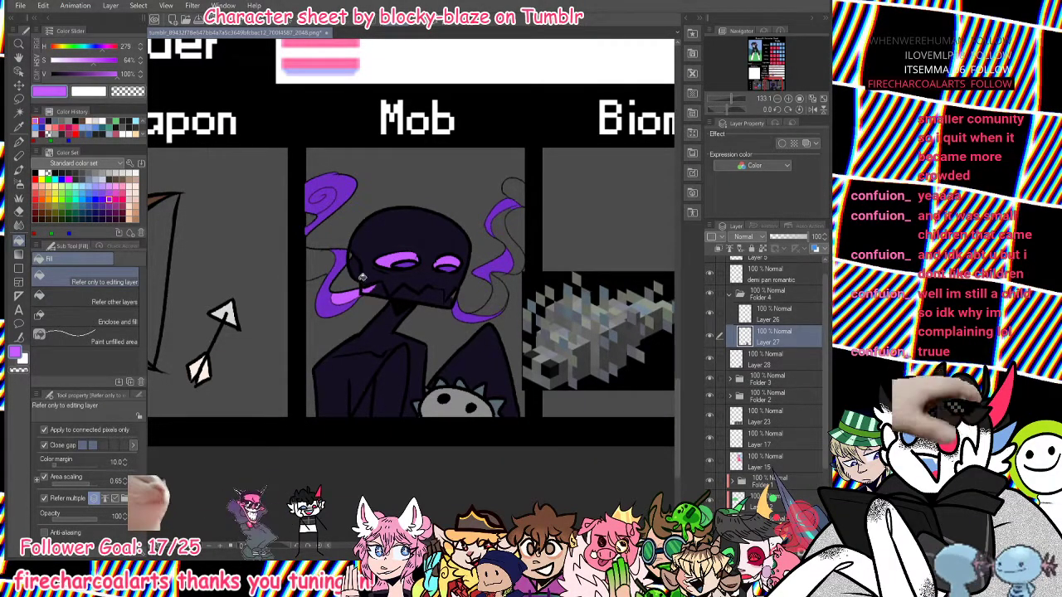
Fill the remaining smoke sections on both sides of the head with the lighter purple from the eyes.
click(325, 264)
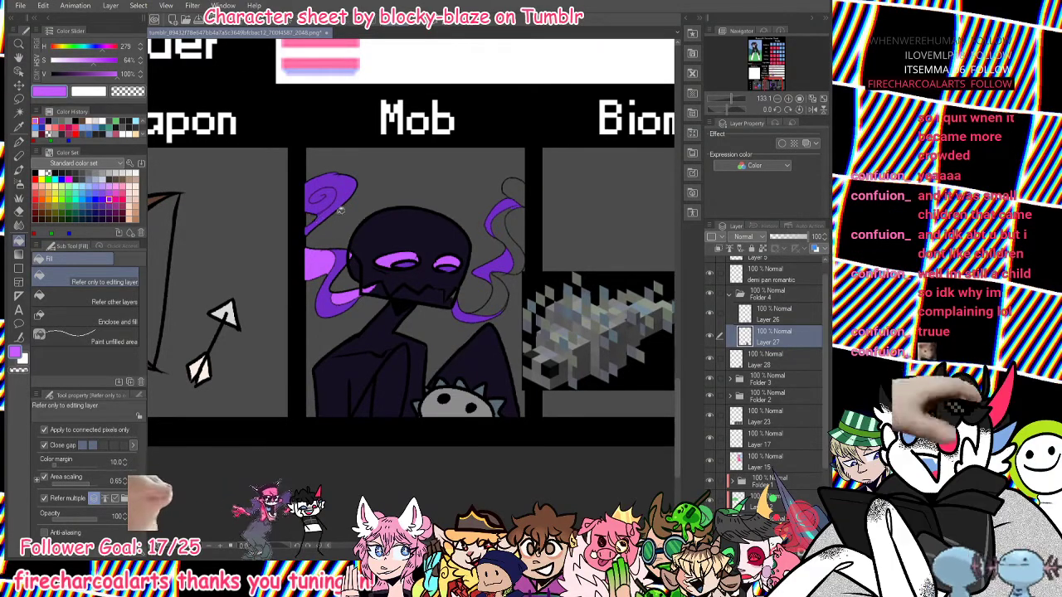
click(496, 296)
click(518, 226)
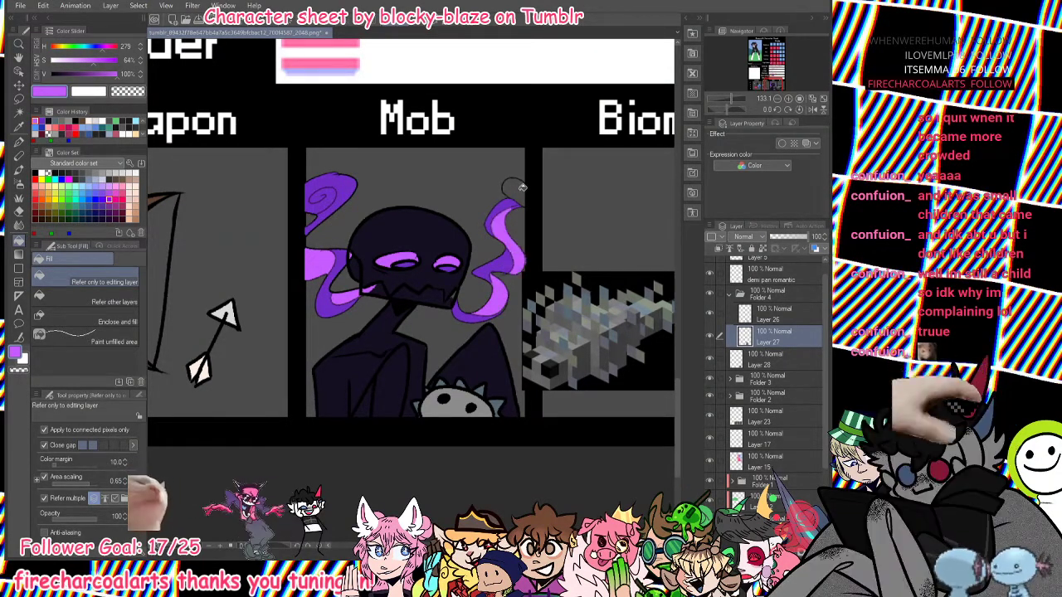
click(516, 191)
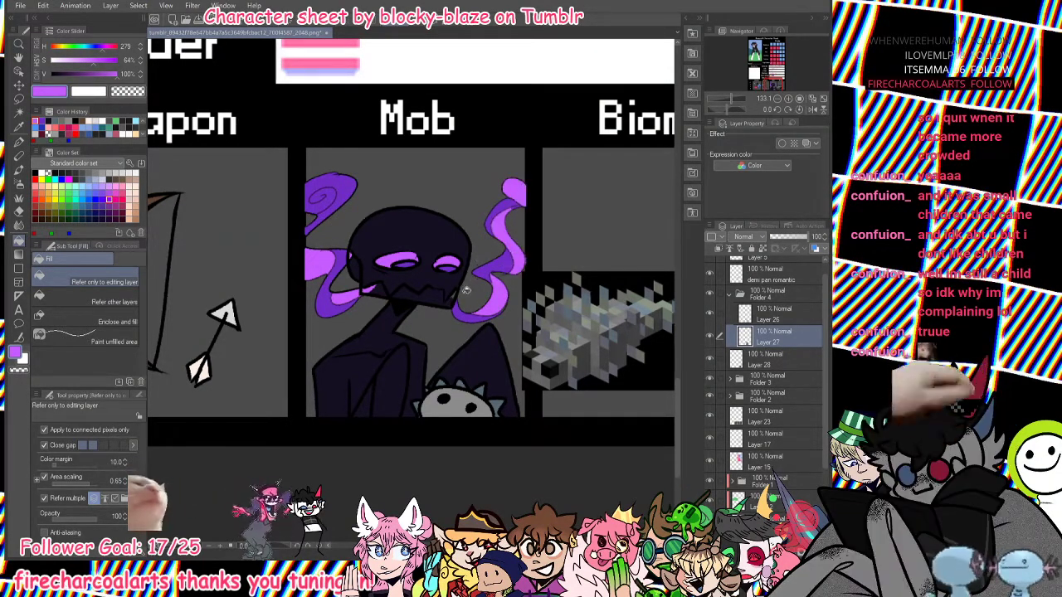
click(19, 142)
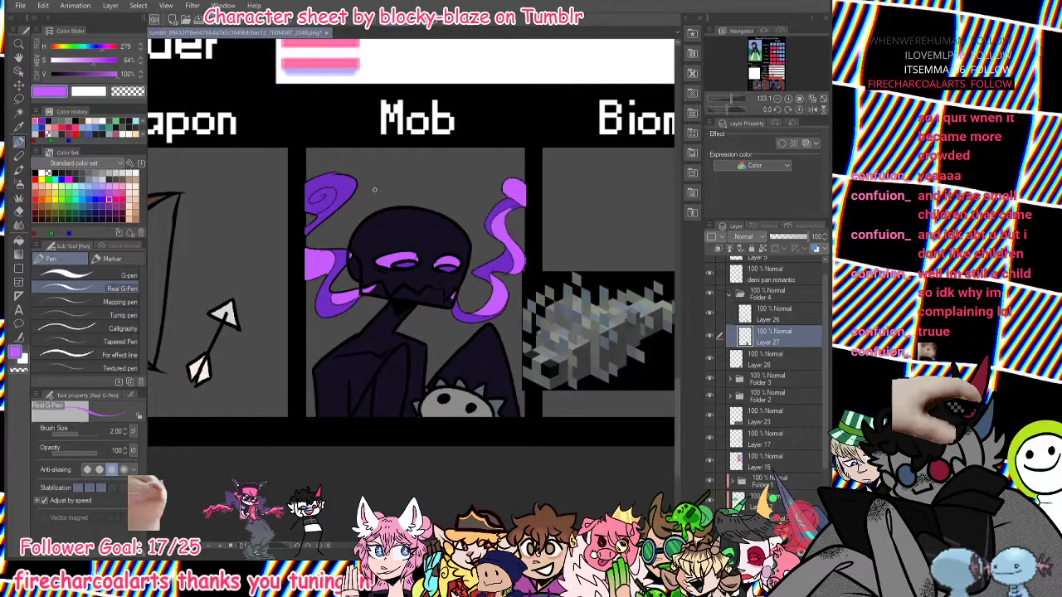
Hide the mob reference image on Layer 28 and add a new layer above the collapsed Folder 4.
click(709, 360)
scroll(770, 83, down, 4)
mouse_move(770, 83)
mouse_down()
mouse_move(767, 59)
mouse_move(773, 84)
mouse_up()
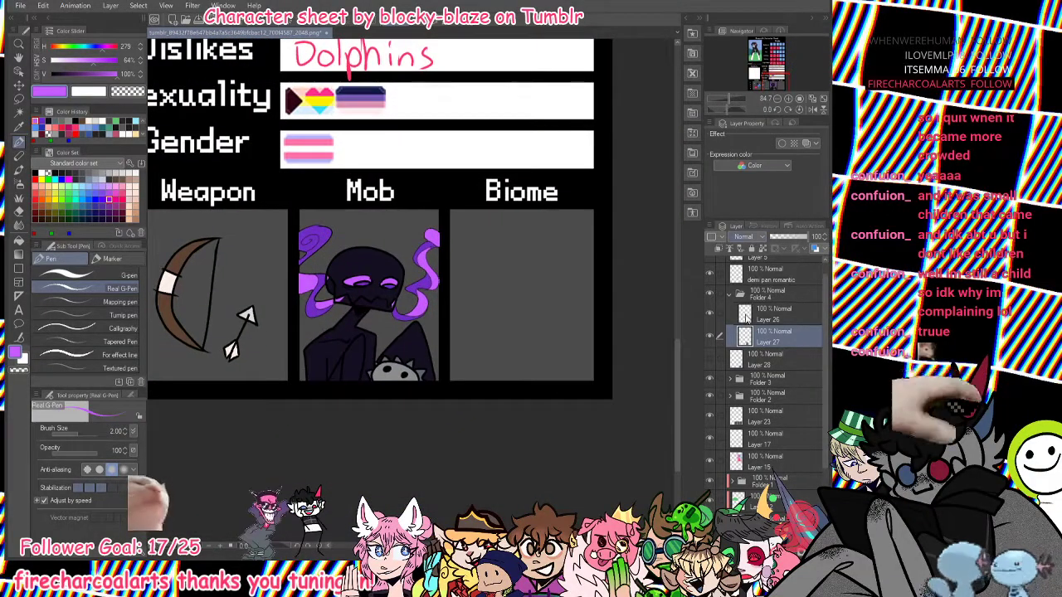
click(730, 294)
key(ctrl+shift+n)
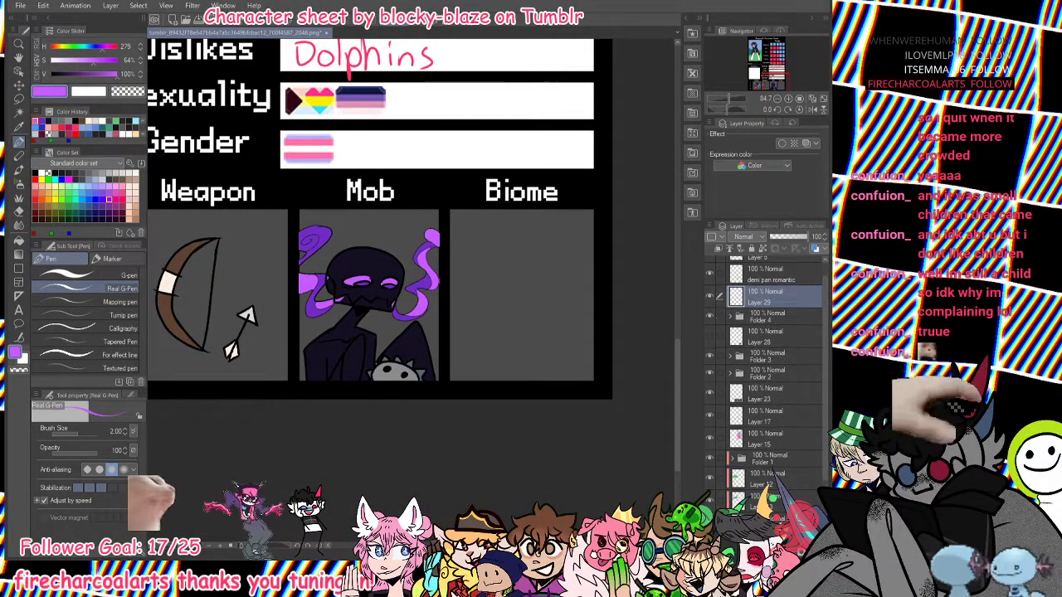
Fill the Biome box on the new layer with its sampled grey, with area scaling turned off for the fill.
click(18, 240)
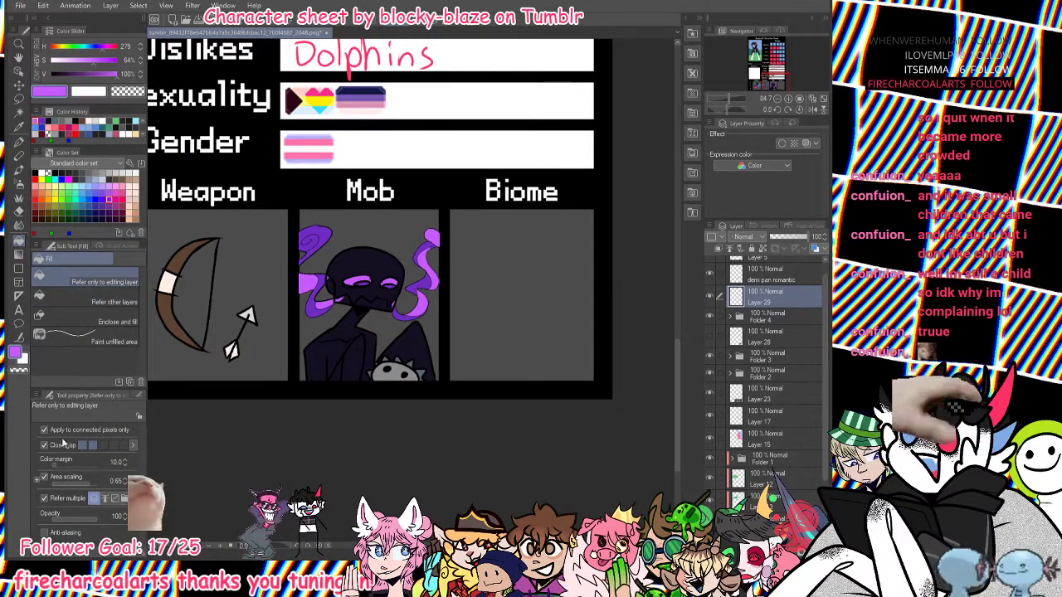
click(47, 479)
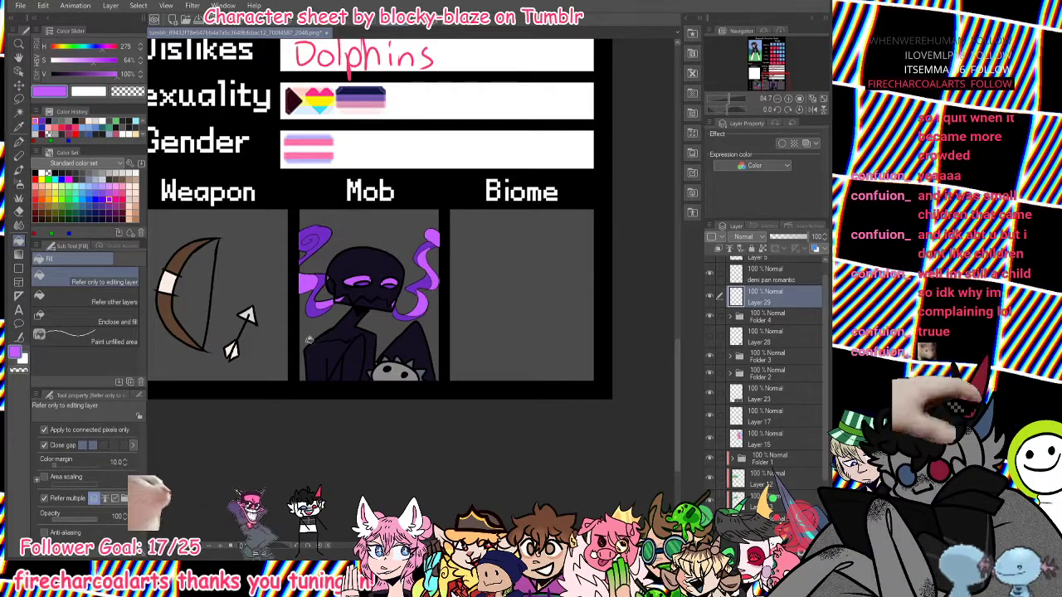
alt+click(485, 310)
click(486, 310)
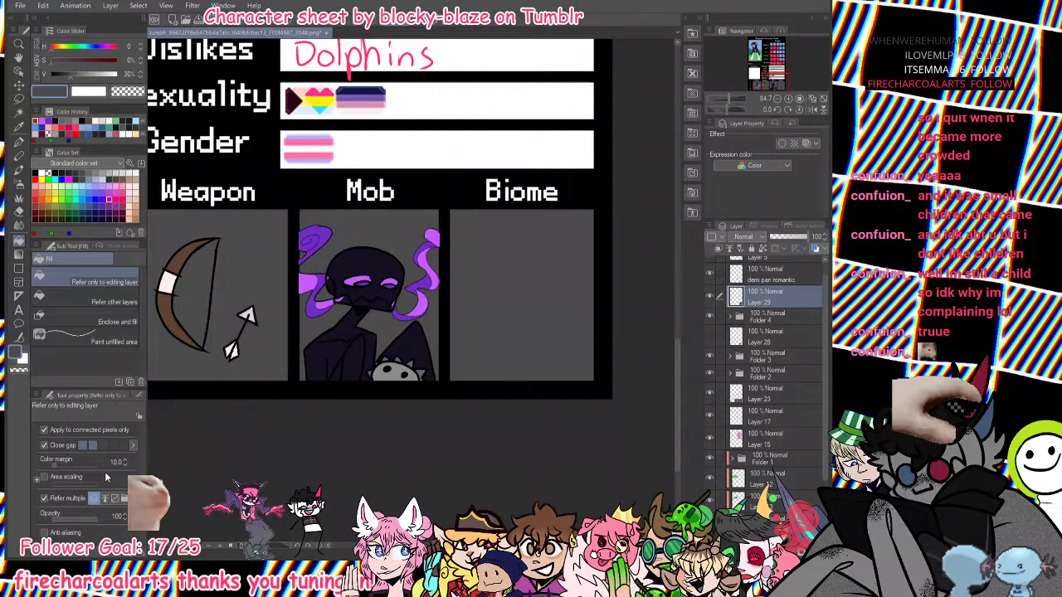
click(45, 478)
Create a layer folder, move Layer 29 into it and add another new layer above it inside the folder.
click(753, 544)
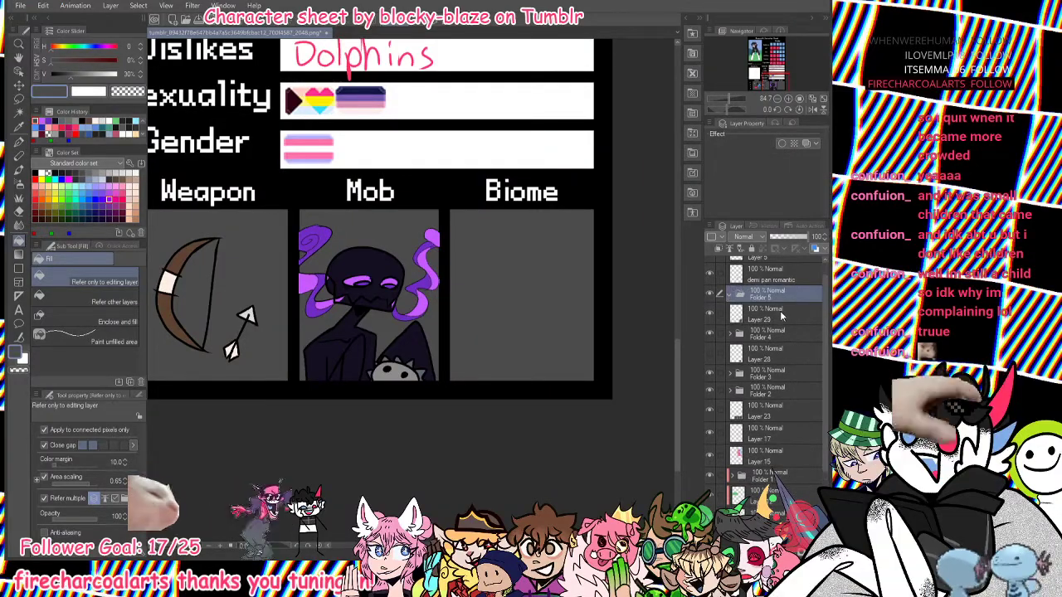
drag(780, 315, 788, 297)
click(732, 544)
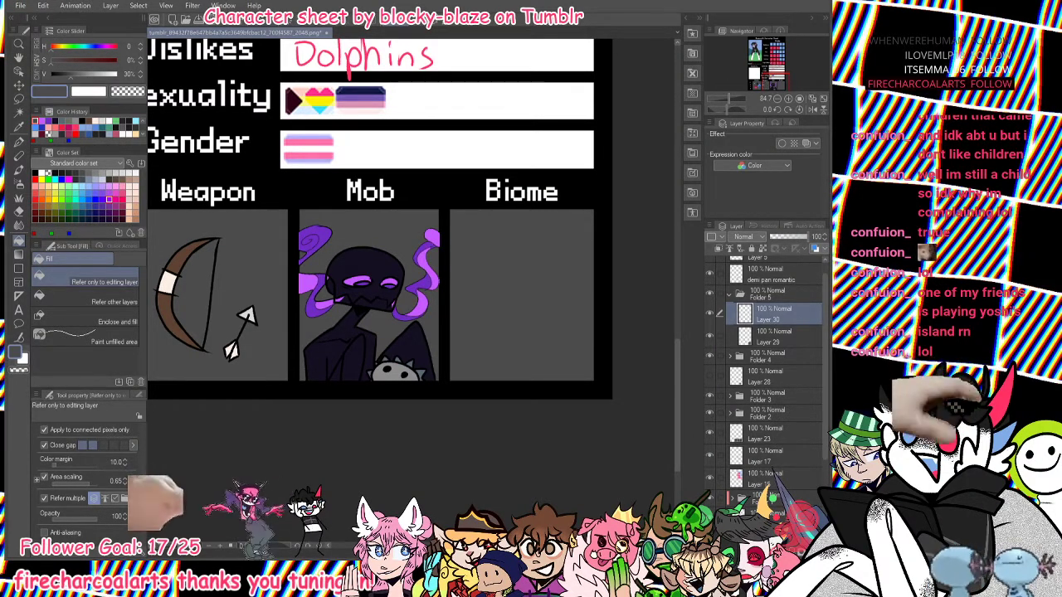
Create a new canvas from the copied badlands biome screenshot and paste the icy lake screenshot as a layer above it.
click(19, 6)
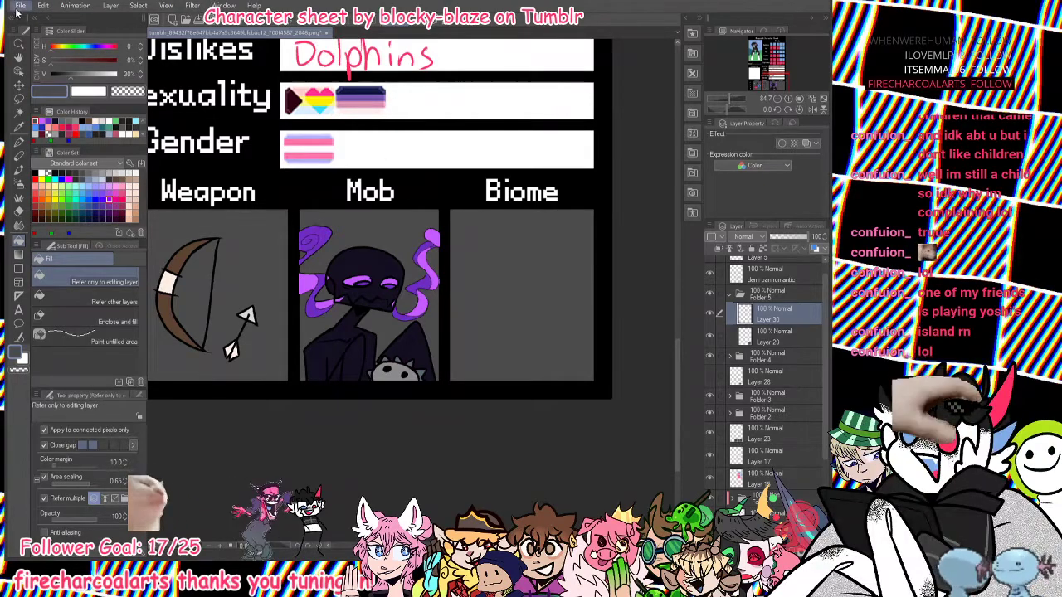
click(41, 31)
scroll(465, 309, up, 3)
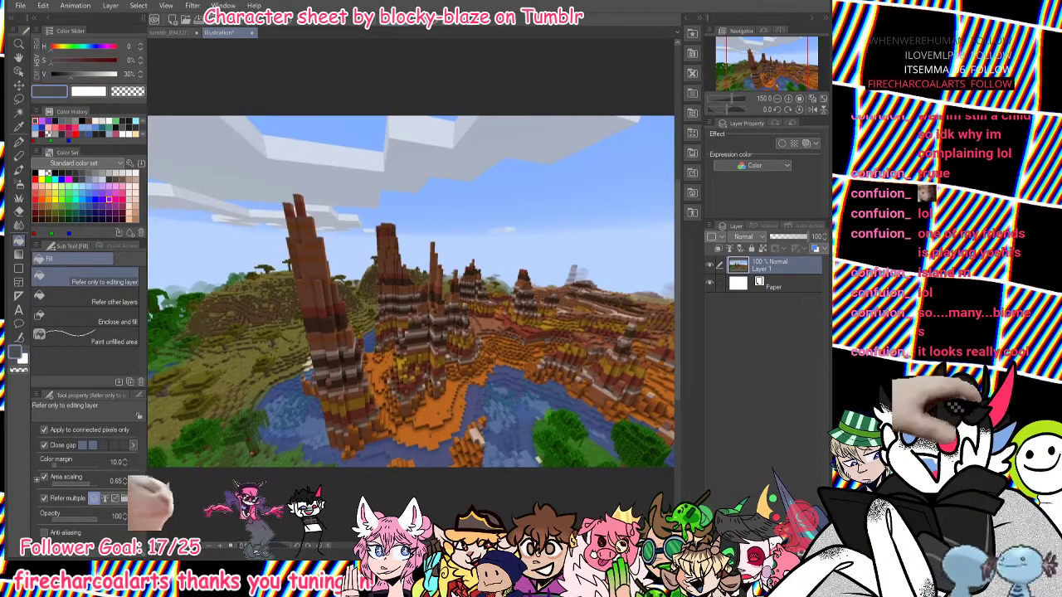
key(ctrl+v)
Examine the cluster of dark blocks in the icy lake at 800% with the view rotated to -63.4 degrees.
scroll(501, 372, up, 2)
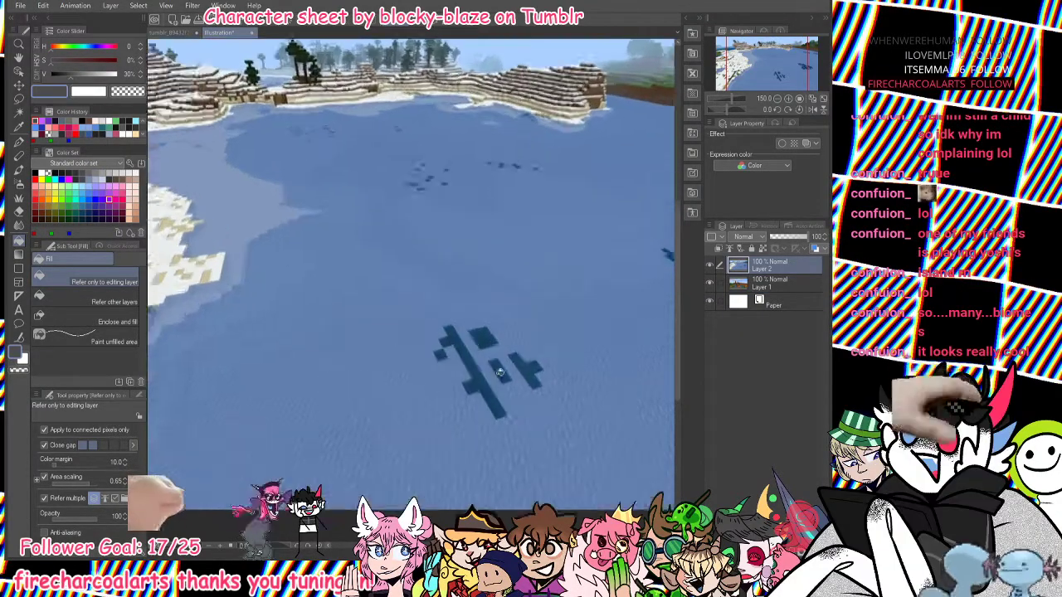
scroll(499, 372, up, 6)
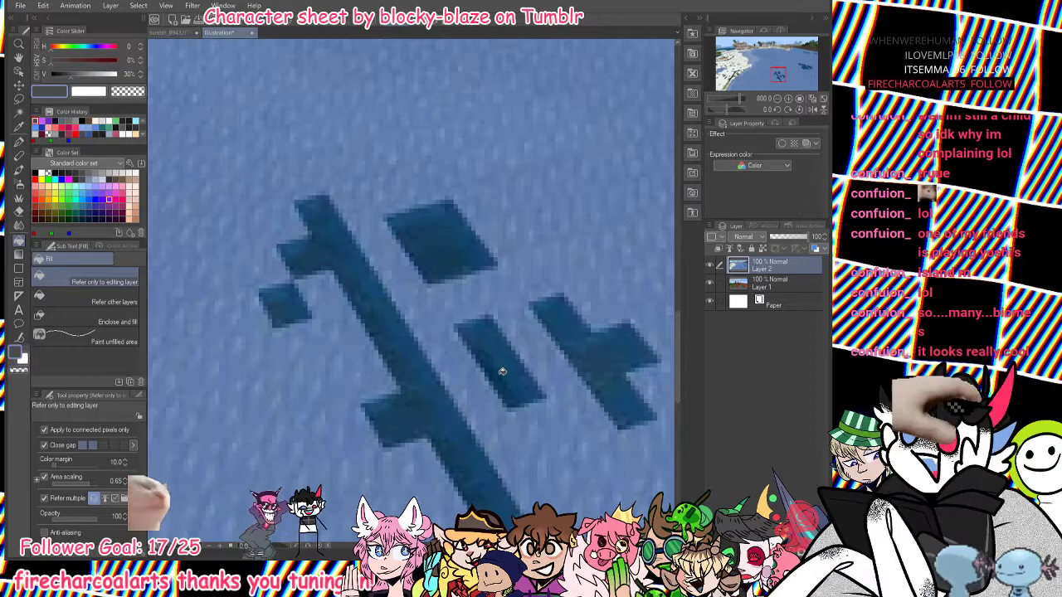
drag(723, 106, 717, 107)
drag(463, 546, 468, 545)
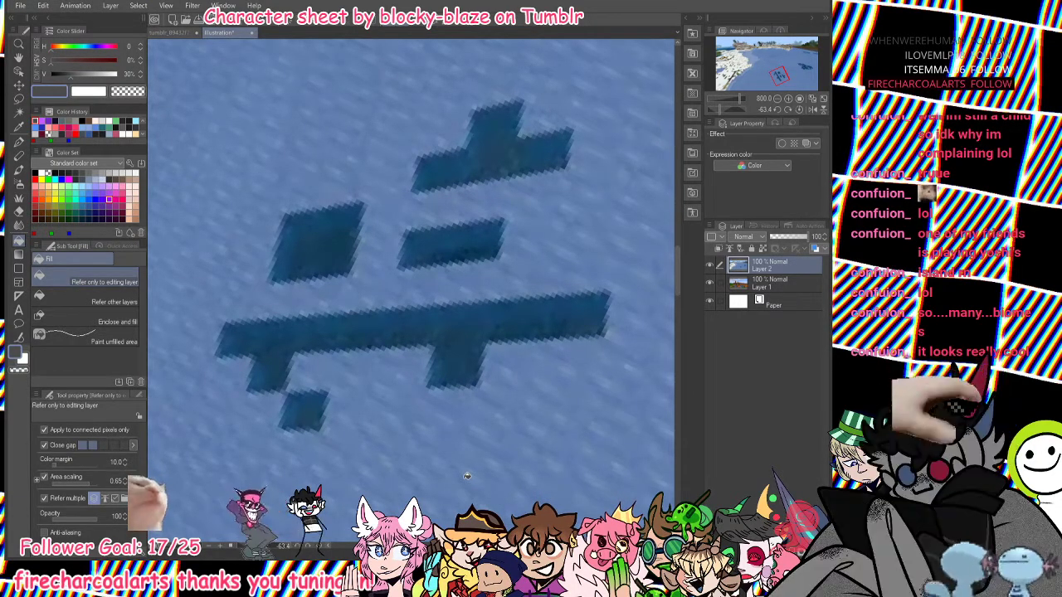
On a new layer, trace the long dark bar and an extended leg beneath it in black with the Real G-Pen at size 2.
key(ctrl+shift+n)
click(19, 141)
click(37, 172)
mouse_move(221, 348)
mouse_down()
mouse_move(537, 345)
mouse_move(348, 311)
mouse_move(222, 347)
mouse_up()
mouse_move(429, 346)
mouse_down()
mouse_move(429, 437)
mouse_move(479, 444)
mouse_up()
drag(485, 348, 482, 439)
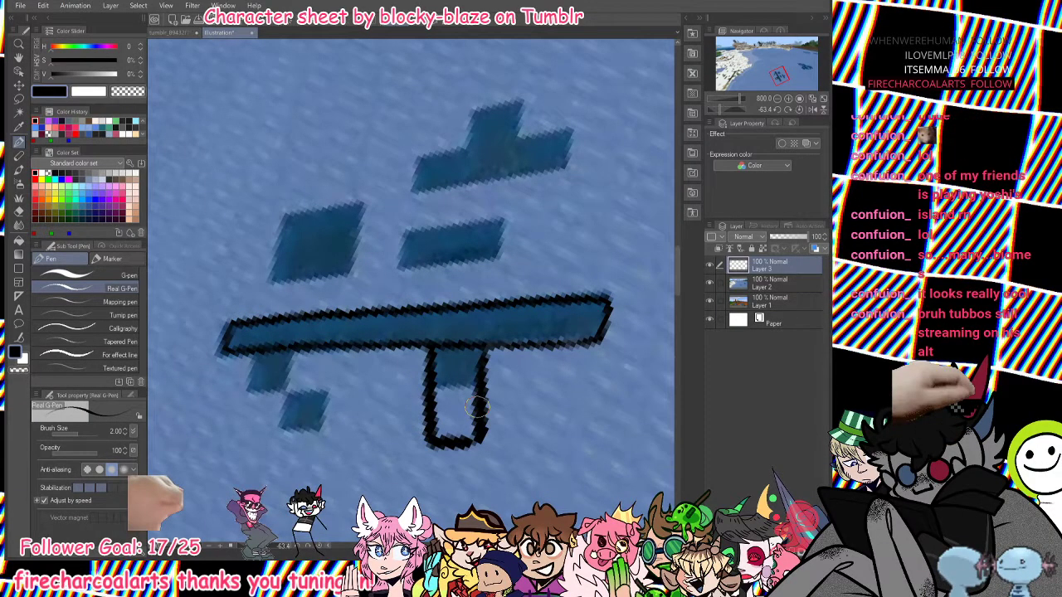
Undo the leg's outline, redraw it with a slant, and trace the three separate shapes above the long bar.
key(ctrl+z)
key(ctrl+z)
key(ctrl+z)
drag(435, 348, 422, 440)
mouse_move(483, 352)
mouse_down()
mouse_move(467, 445)
mouse_move(419, 440)
mouse_up()
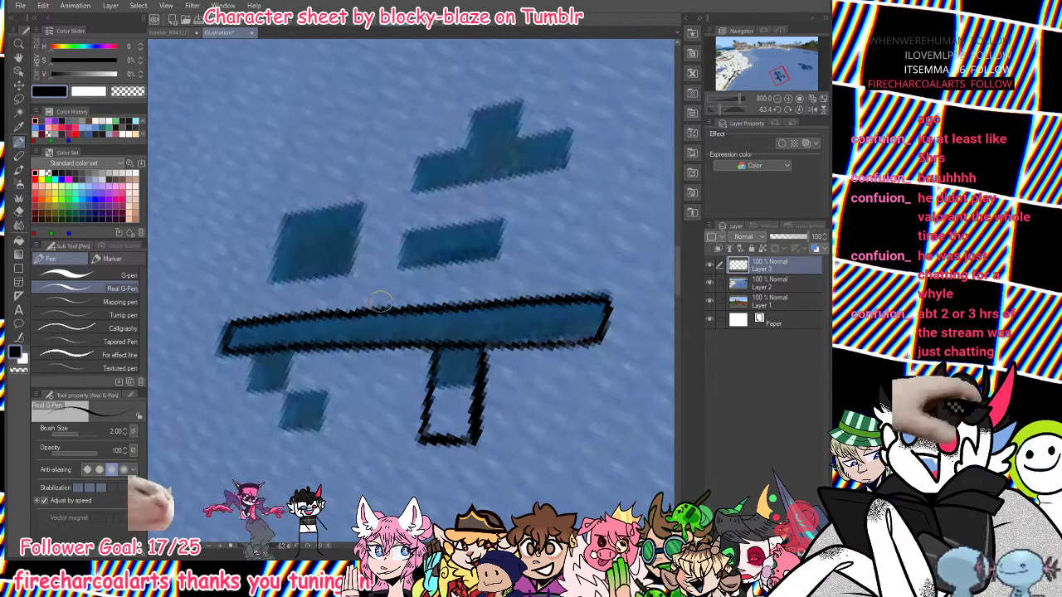
mouse_move(406, 234)
mouse_down()
mouse_move(438, 262)
mouse_move(488, 254)
mouse_move(504, 220)
mouse_move(406, 234)
mouse_move(283, 218)
mouse_move(361, 204)
mouse_up()
mouse_move(421, 154)
mouse_down()
mouse_move(572, 121)
mouse_move(498, 166)
mouse_move(417, 171)
mouse_move(421, 146)
mouse_move(413, 175)
mouse_up()
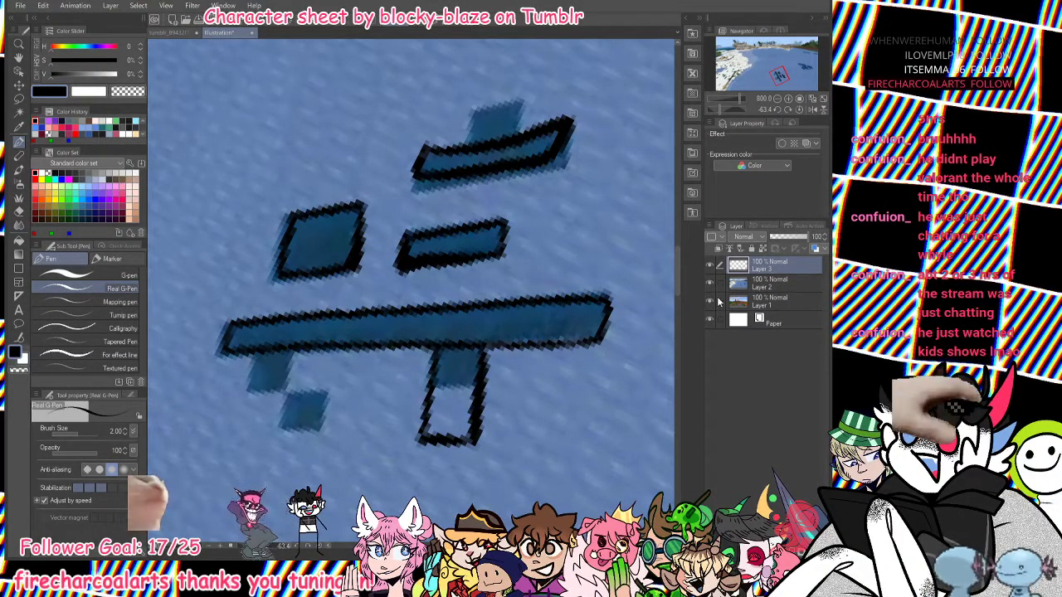
Hide both screenshot layers and fill the traced bar, leg and three upper shapes with black.
drag(709, 282, 710, 301)
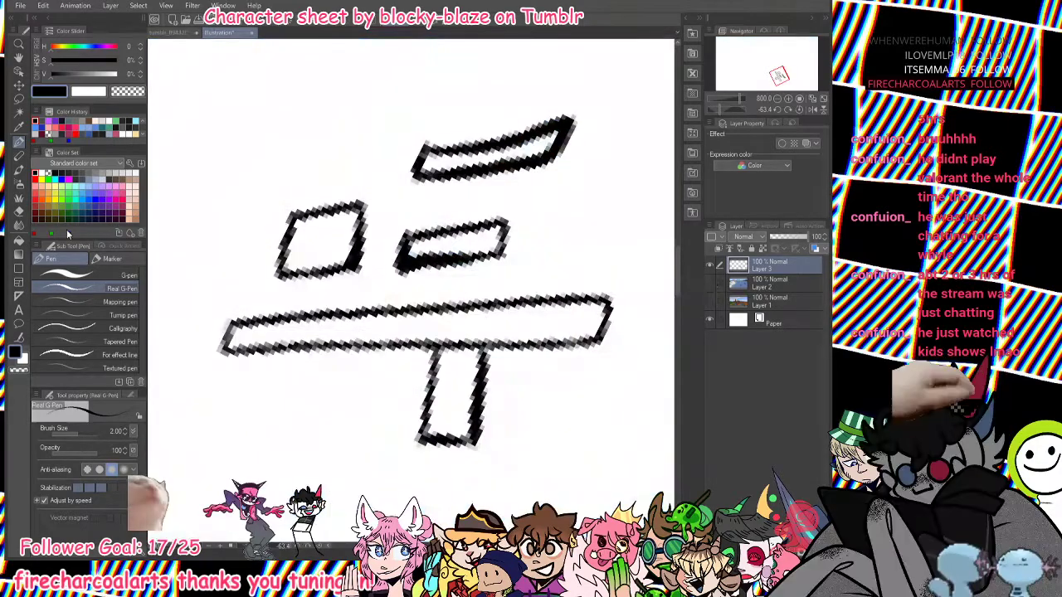
click(18, 241)
click(394, 326)
click(445, 252)
click(452, 389)
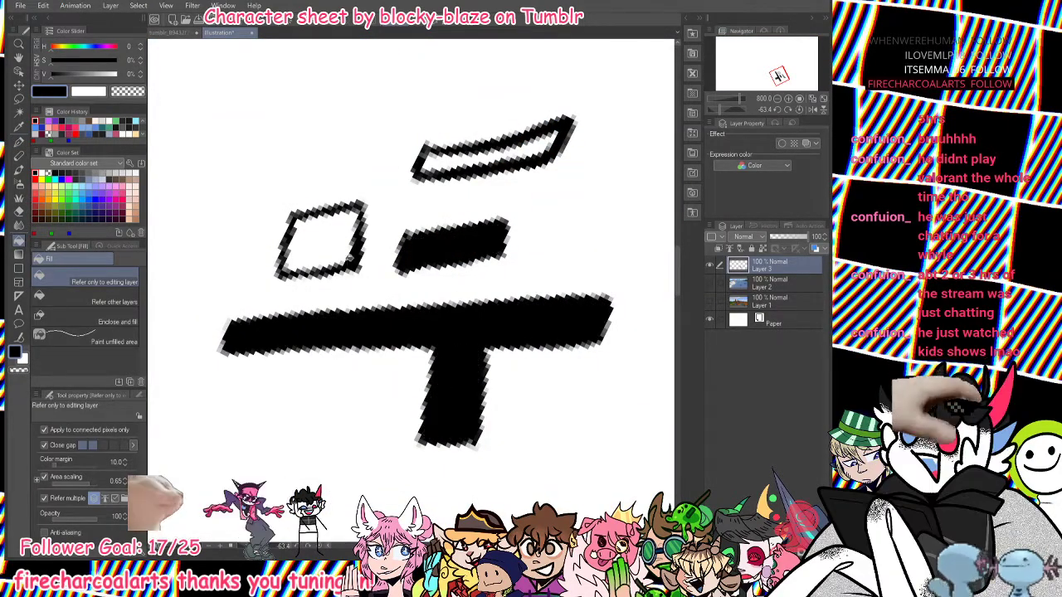
click(322, 240)
click(492, 159)
drag(737, 99, 735, 98)
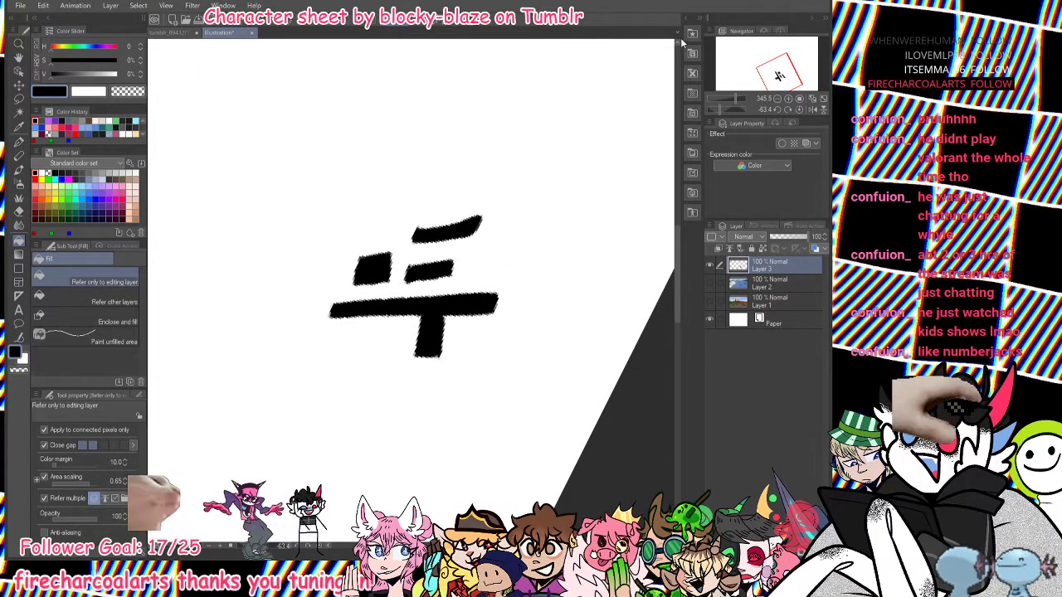
In the character sheet canvas, paste the copied bone fossil screenshot on a new layer and move it over the Biome box.
click(165, 33)
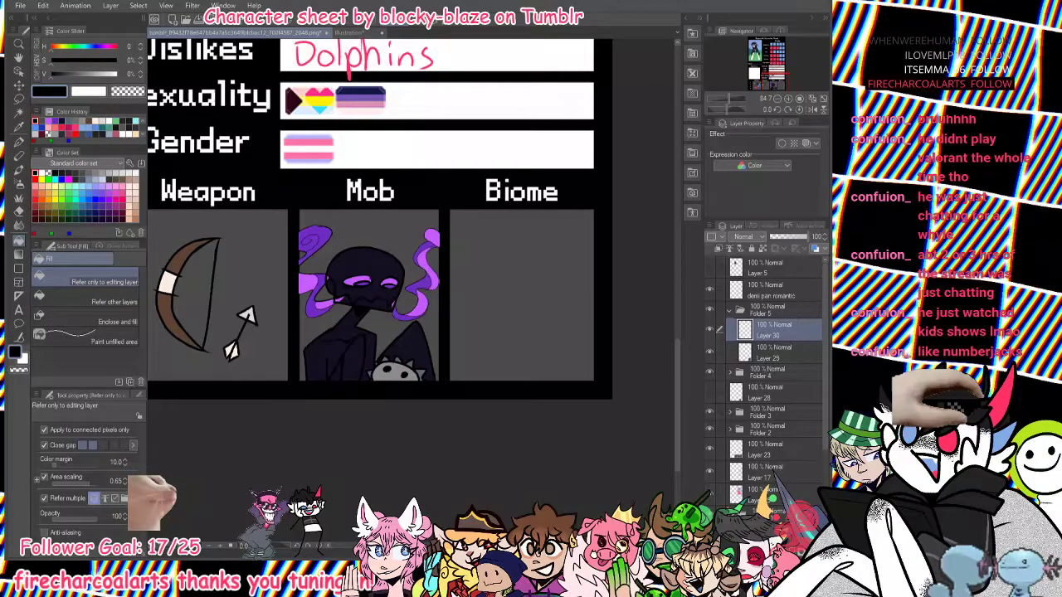
key(ctrl+shift+n)
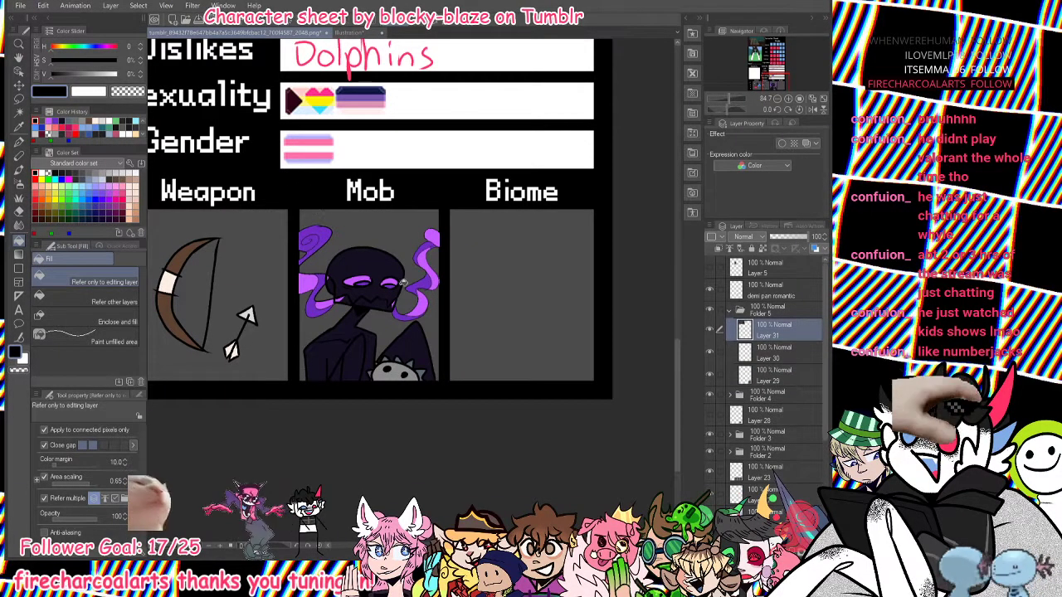
click(18, 239)
key(ctrl+v)
drag(507, 318, 544, 473)
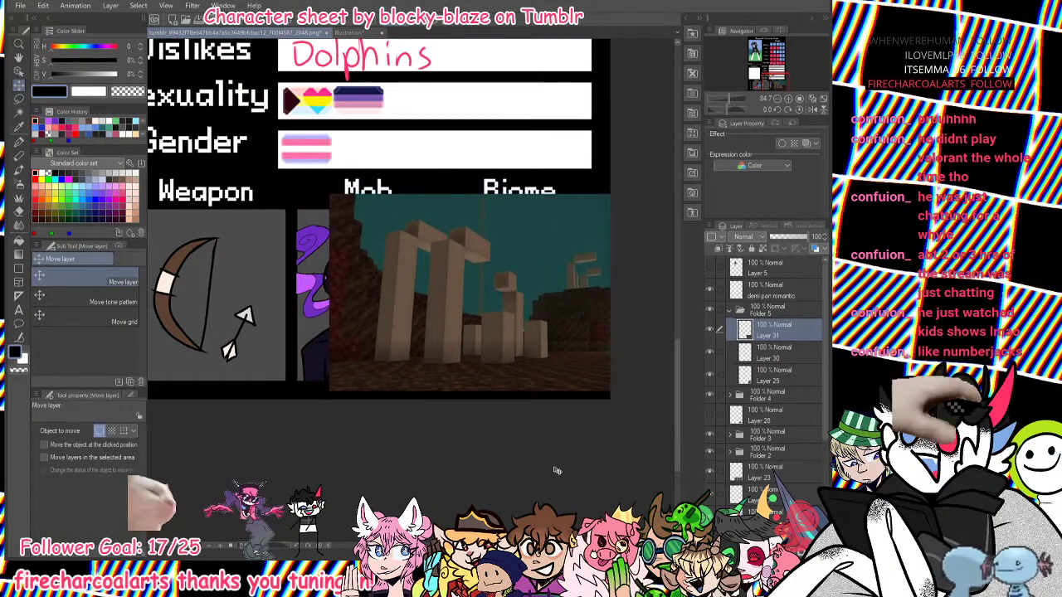
Clip the pasted screenshot to the grey Biome box, deleting the empty Layer 30 between them, and reposition the image inside the box.
click(719, 251)
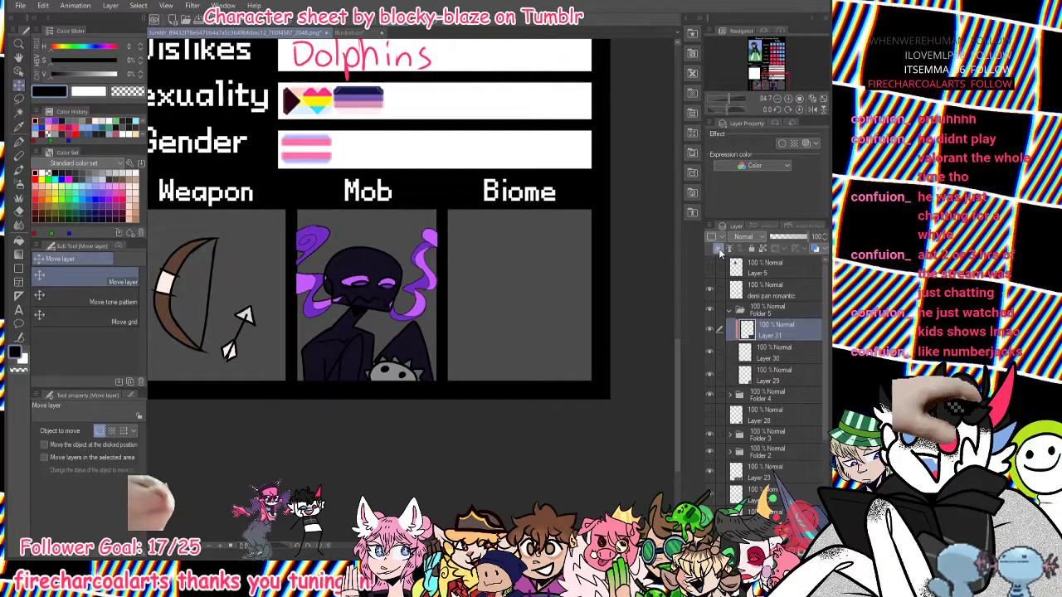
click(775, 354)
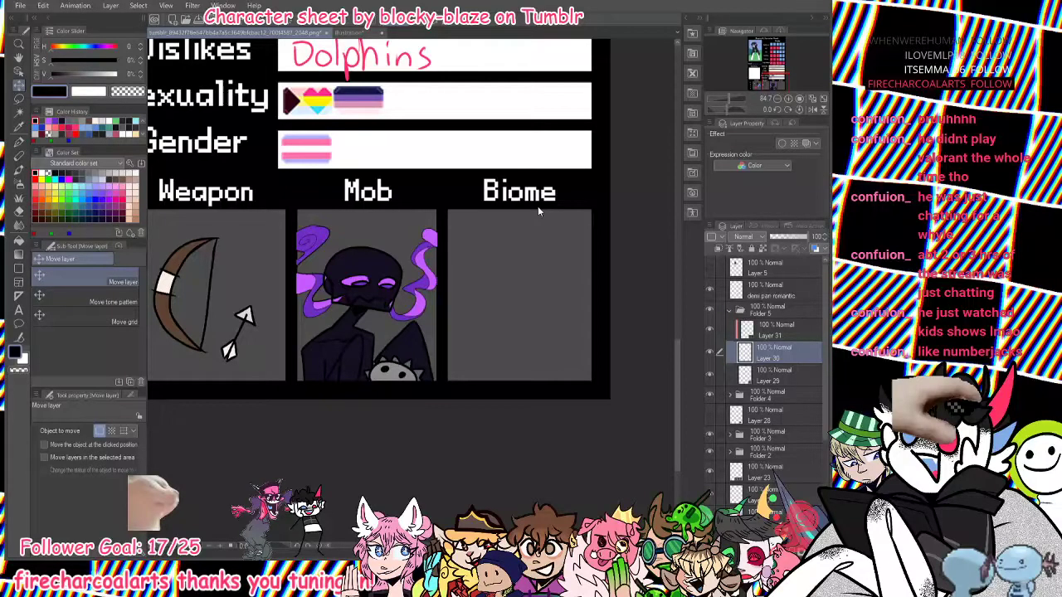
key(Delete)
drag(573, 320, 538, 322)
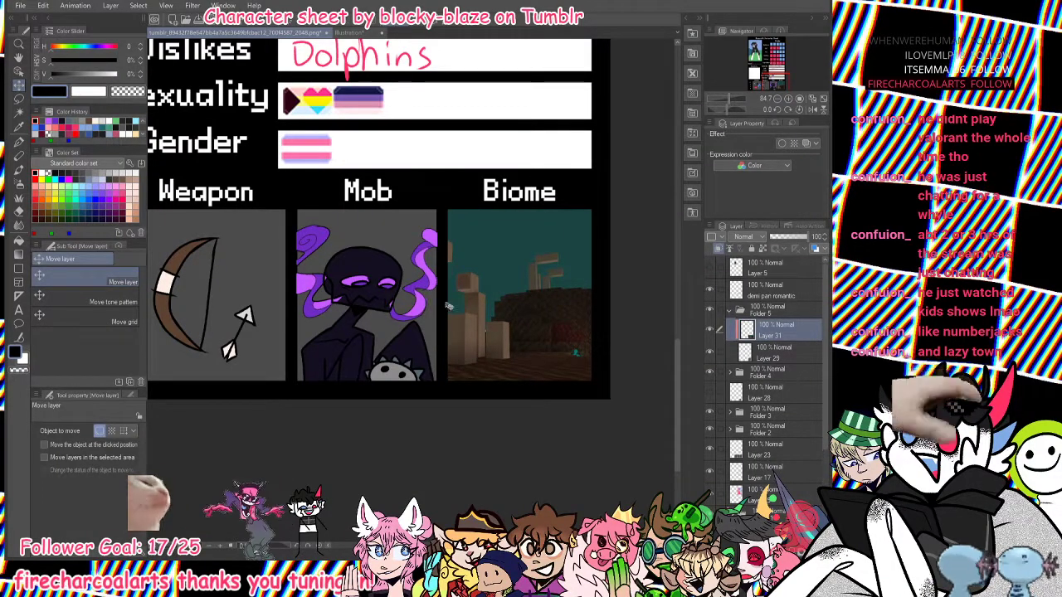
Collapse Folder 5, make Layer 17 the active layer and ready the Real G-Pen in pinkish red for the Backstory box.
scroll(445, 304, down, 2)
mouse_move(773, 73)
mouse_down()
mouse_move(759, 46)
mouse_move(761, 57)
mouse_up()
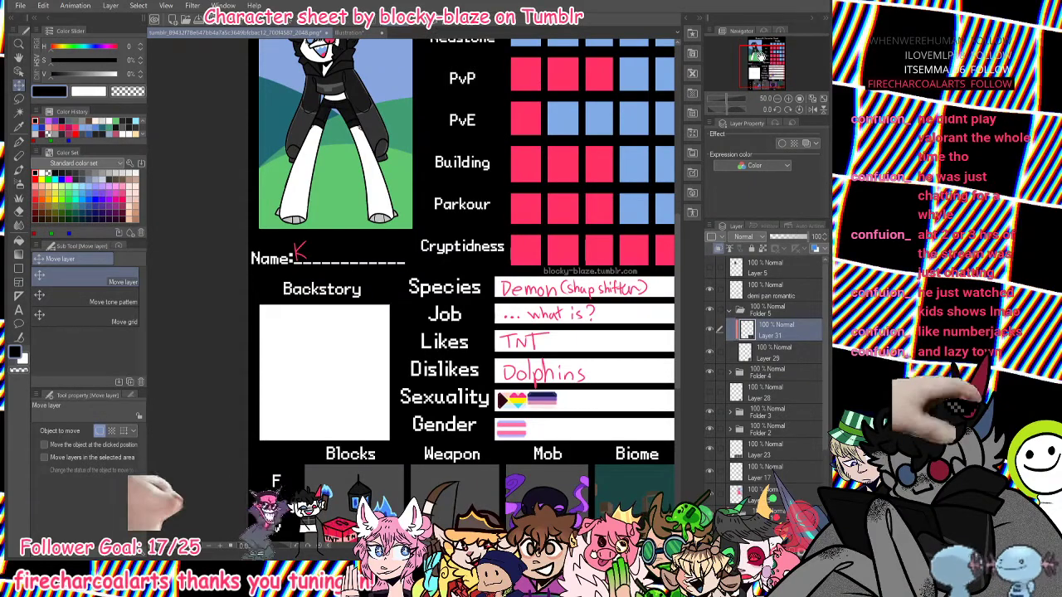
click(718, 289)
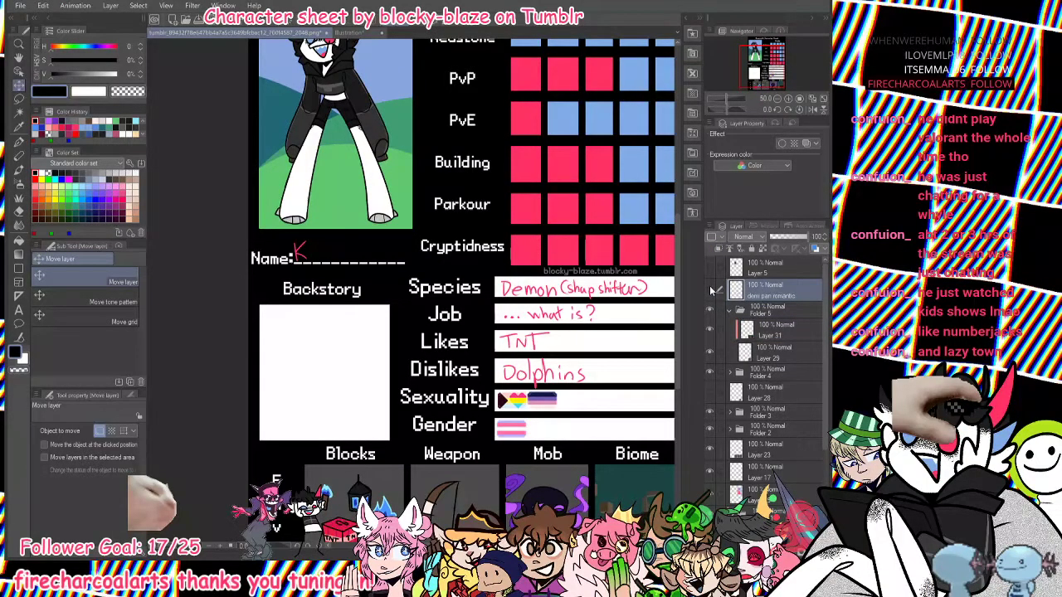
click(729, 310)
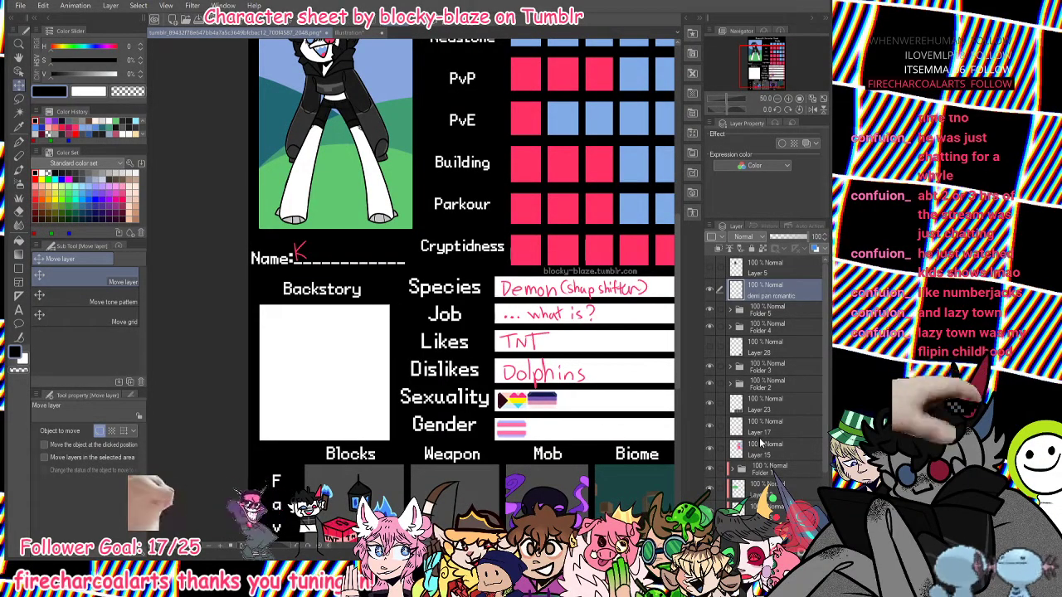
click(763, 429)
scroll(240, 382, up, 3)
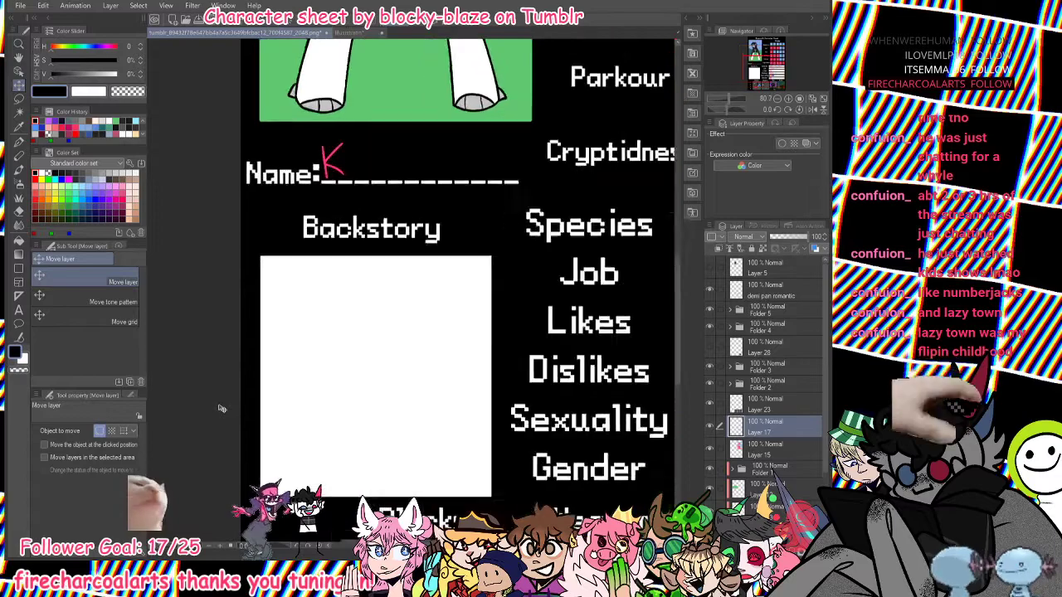
scroll(221, 408, up, 1)
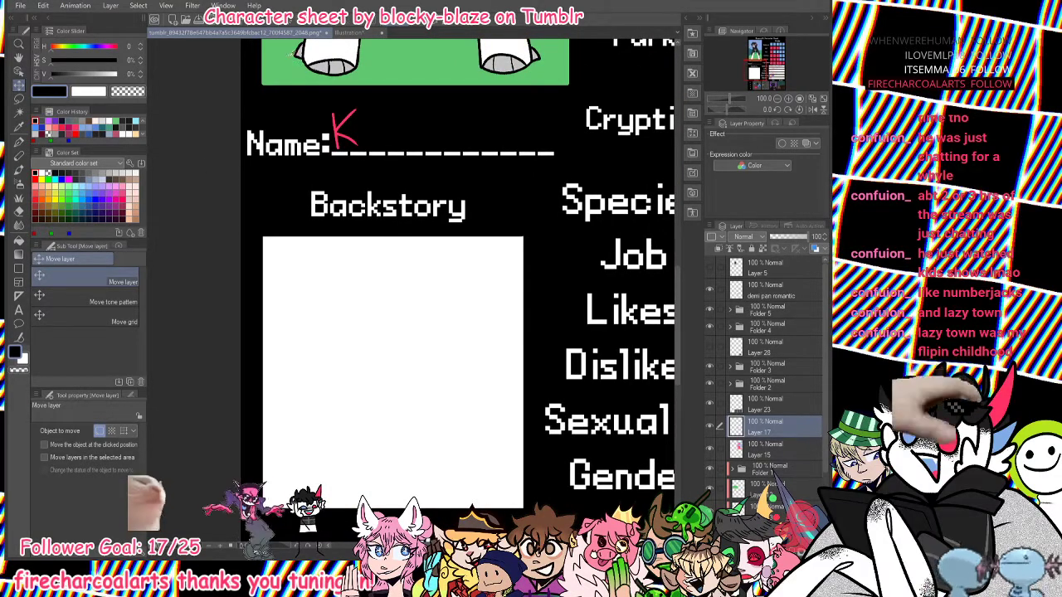
click(47, 131)
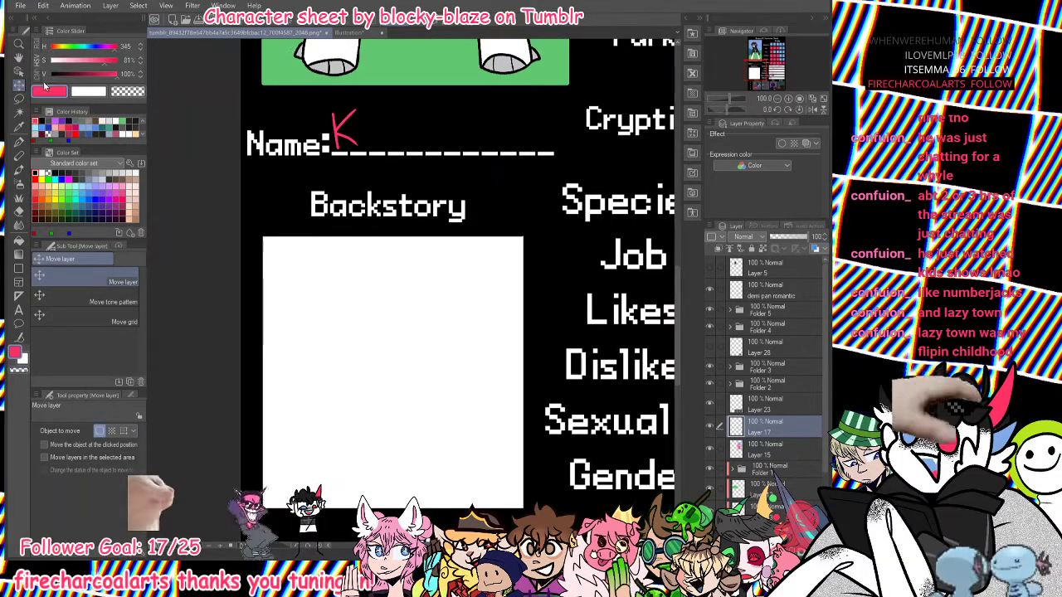
click(20, 146)
scroll(325, 406, up, 1)
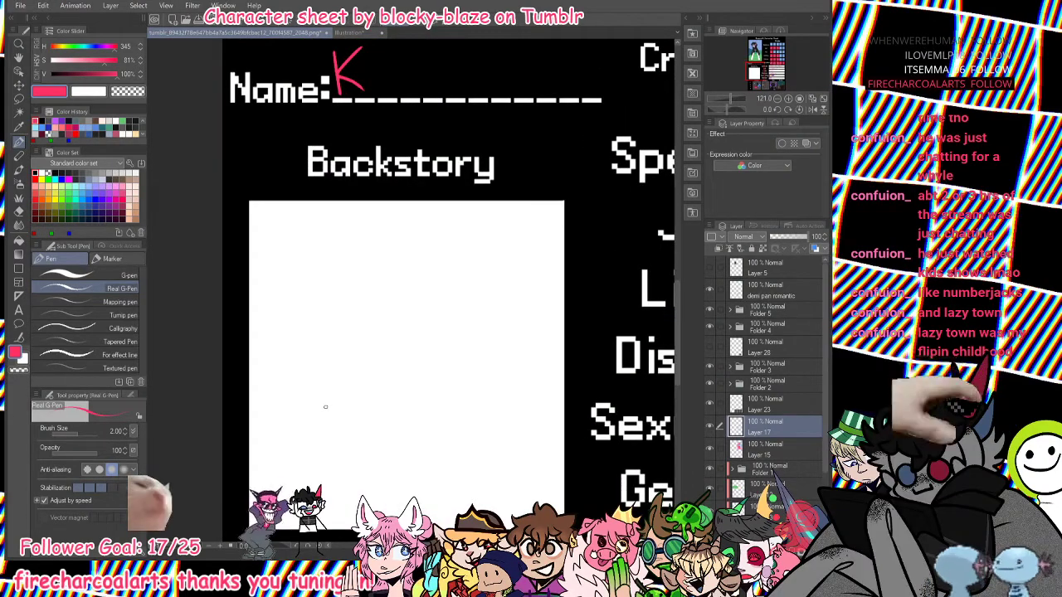
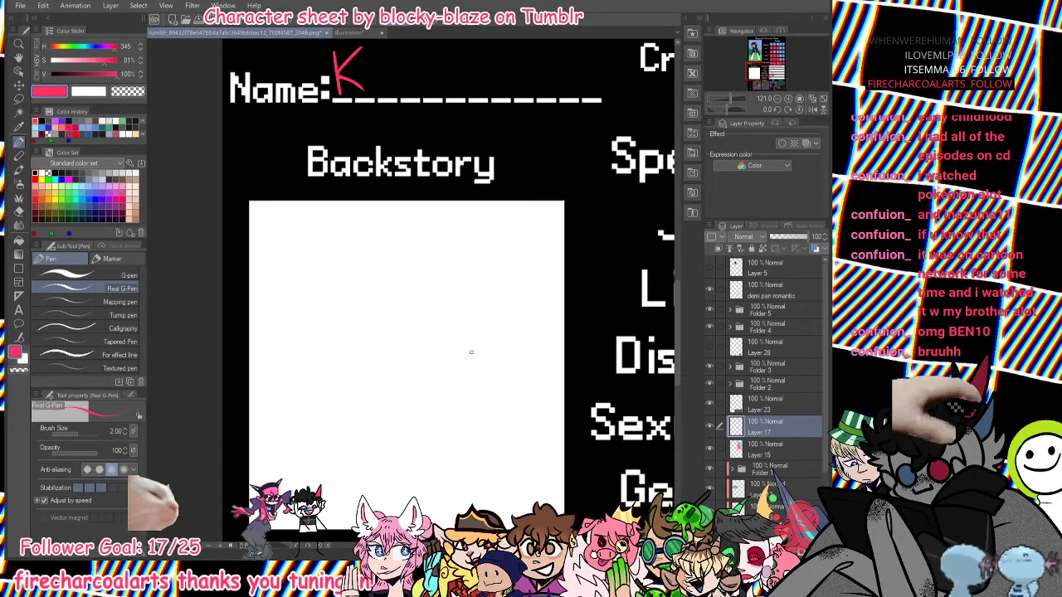
mouse_move(477, 257)
mouse_down()
mouse_move(379, 290)
mouse_move(530, 290)
mouse_move(233, 429)
mouse_move(519, 313)
mouse_move(436, 510)
mouse_up()
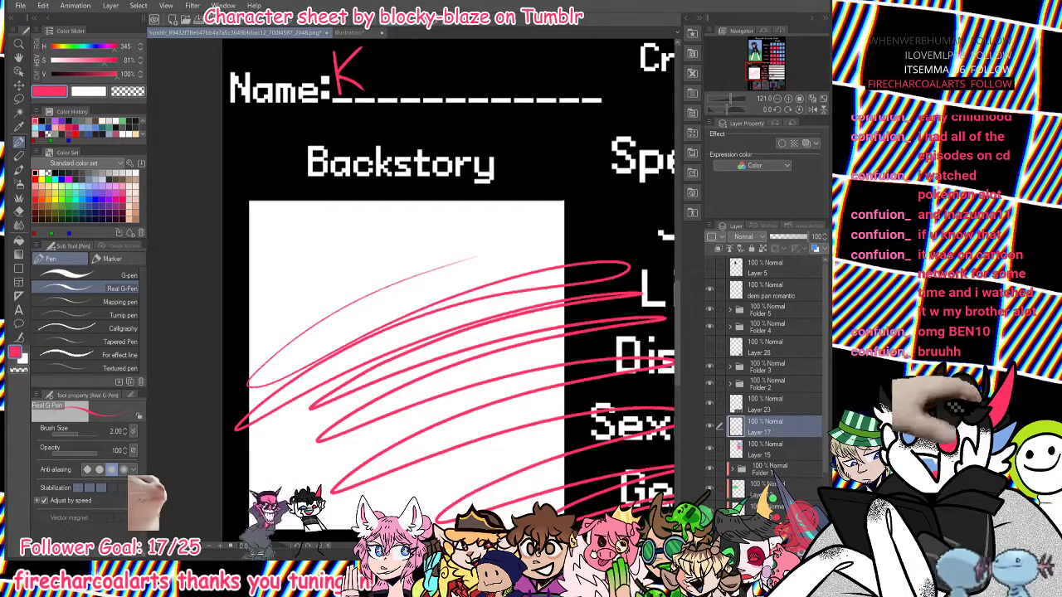
key(ctrl+z)
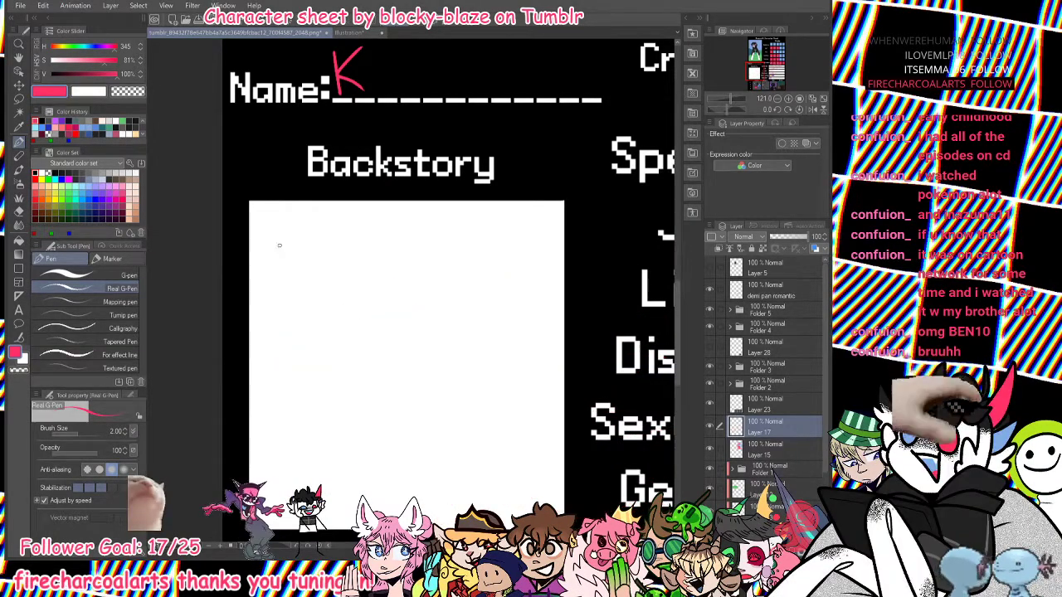
drag(269, 220, 270, 247)
mouse_move(267, 221)
mouse_down()
mouse_move(271, 247)
mouse_move(297, 232)
mouse_move(302, 246)
mouse_move(263, 244)
mouse_up()
key(ctrl+z)
key(ctrl+z)
key(ctrl+z)
Handwrite "Tv demon hopping" across the first line of the Backstory box and "from" at the start of the second line.
mouse_move(251, 218)
mouse_down()
mouse_move(269, 241)
mouse_move(270, 215)
mouse_move(319, 220)
mouse_move(344, 237)
mouse_up()
key(ctrl+z)
mouse_move(344, 229)
mouse_down()
mouse_move(350, 214)
mouse_move(363, 232)
mouse_move(373, 219)
mouse_move(392, 232)
mouse_up()
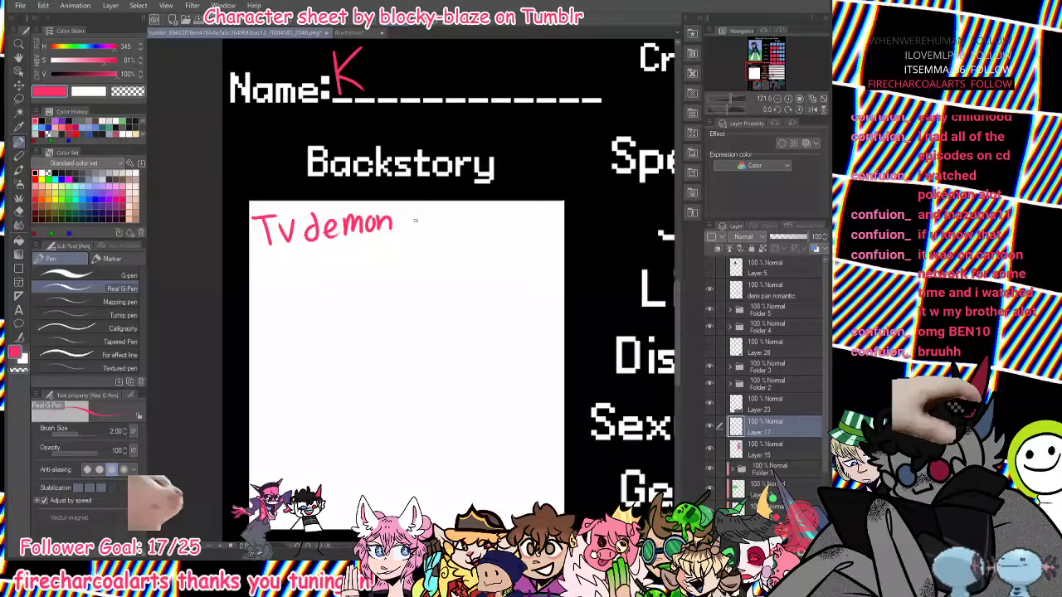
mouse_move(408, 211)
mouse_down()
mouse_move(444, 235)
mouse_move(453, 222)
mouse_move(458, 239)
mouse_move(468, 224)
mouse_move(515, 246)
mouse_up()
drag(275, 250, 271, 288)
drag(267, 271, 290, 268)
drag(297, 266, 310, 265)
drag(317, 265, 318, 265)
drag(330, 264, 363, 270)
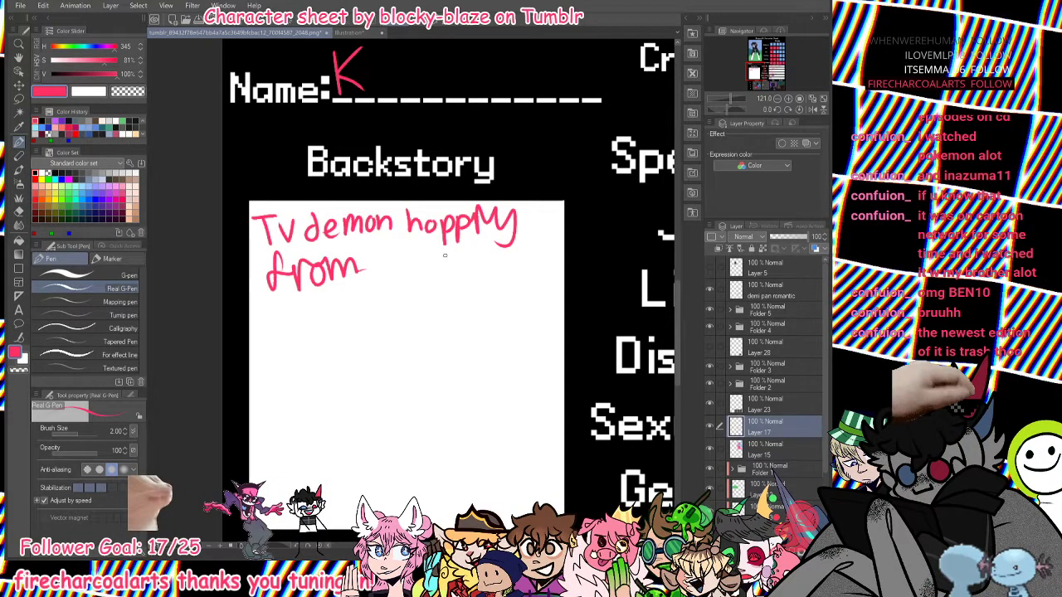
Handwrite "dimen" after "from", undoing the misspelt letters that follow the "d" and rewriting them.
mouse_move(370, 267)
mouse_down()
mouse_move(431, 275)
mouse_move(455, 264)
mouse_up()
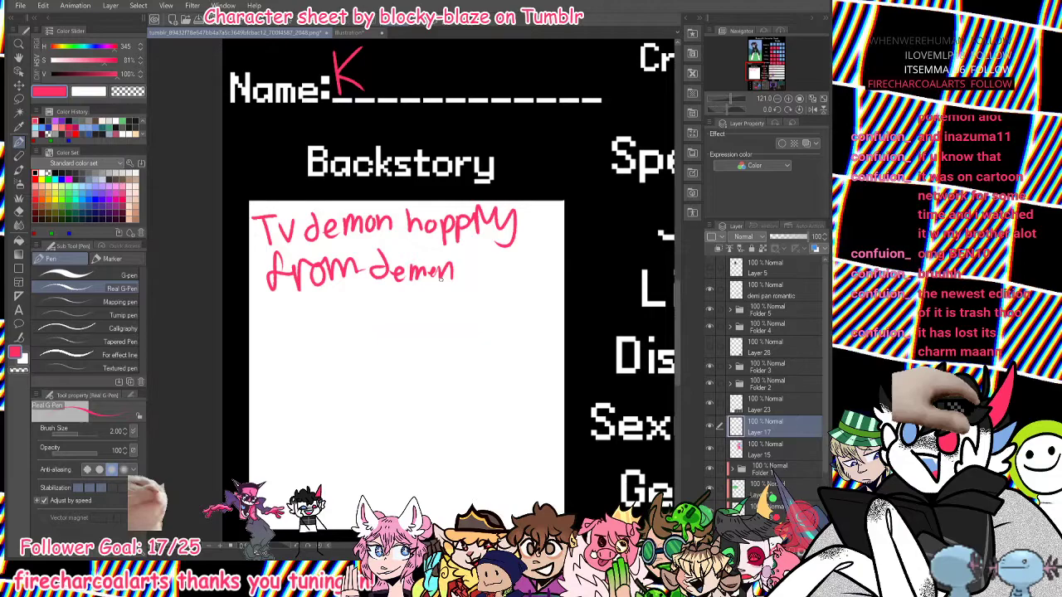
key(ctrl+z)
key(ctrl+z)
key(ctrl+z)
key(ctrl+z)
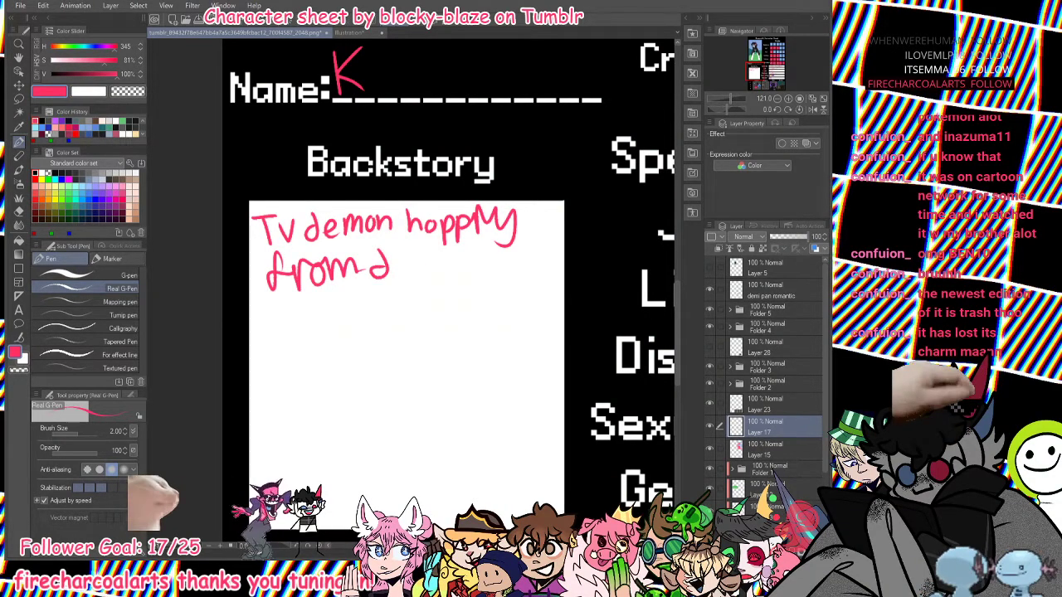
drag(395, 264, 396, 278)
click(395, 256)
mouse_move(407, 274)
mouse_down()
mouse_move(444, 289)
mouse_move(404, 273)
mouse_move(446, 277)
mouse_up()
key(ctrl+z)
key(ctrl+z)
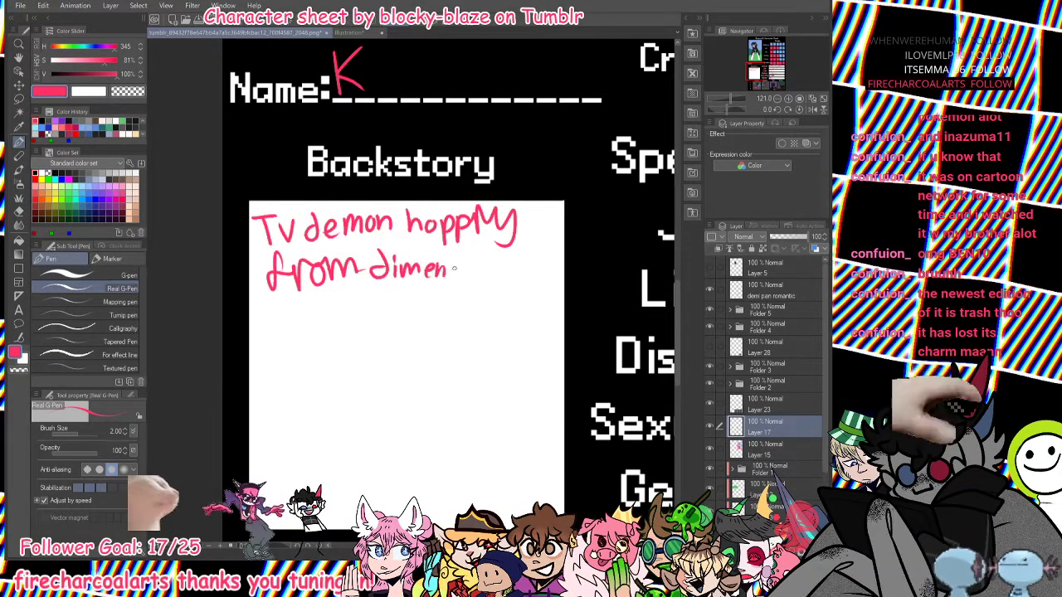
Complete the word as "dimensions", redrawing its final "s", and draw a small smiley face below the text.
drag(462, 267, 454, 282)
drag(469, 271, 469, 282)
mouse_move(479, 271)
mouse_down()
mouse_move(476, 280)
mouse_move(493, 281)
mouse_up()
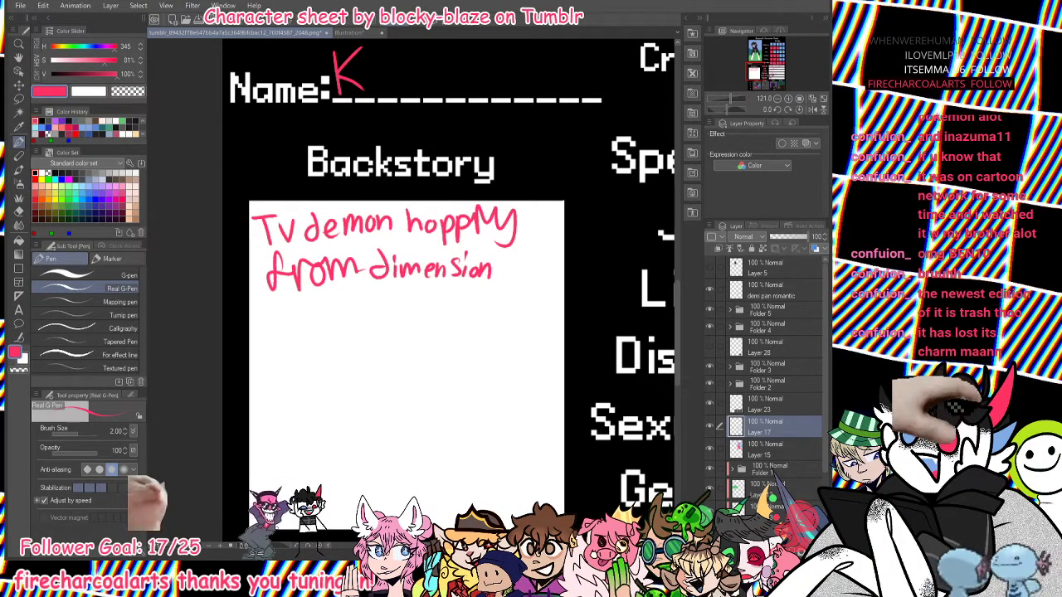
drag(507, 264, 499, 279)
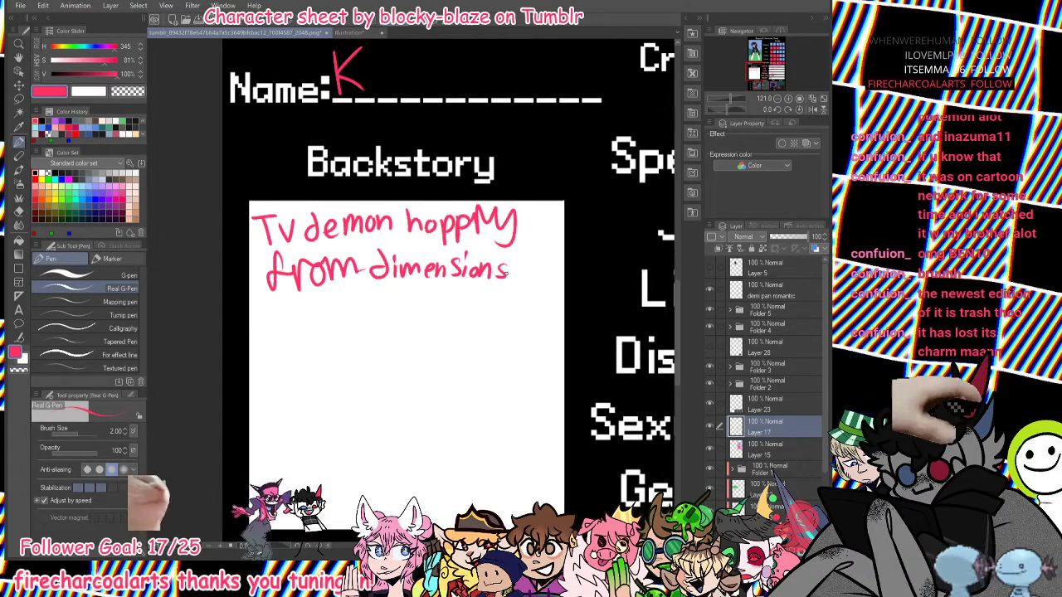
key(ctrl+z)
drag(504, 264, 495, 282)
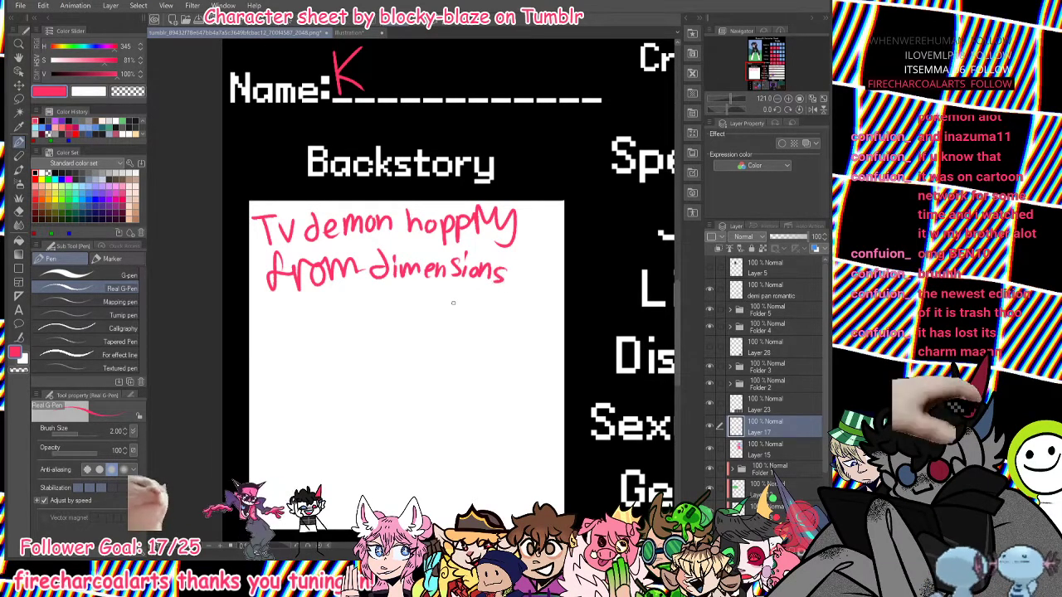
mouse_move(292, 345)
mouse_down()
mouse_move(294, 360)
mouse_move(316, 359)
mouse_up()
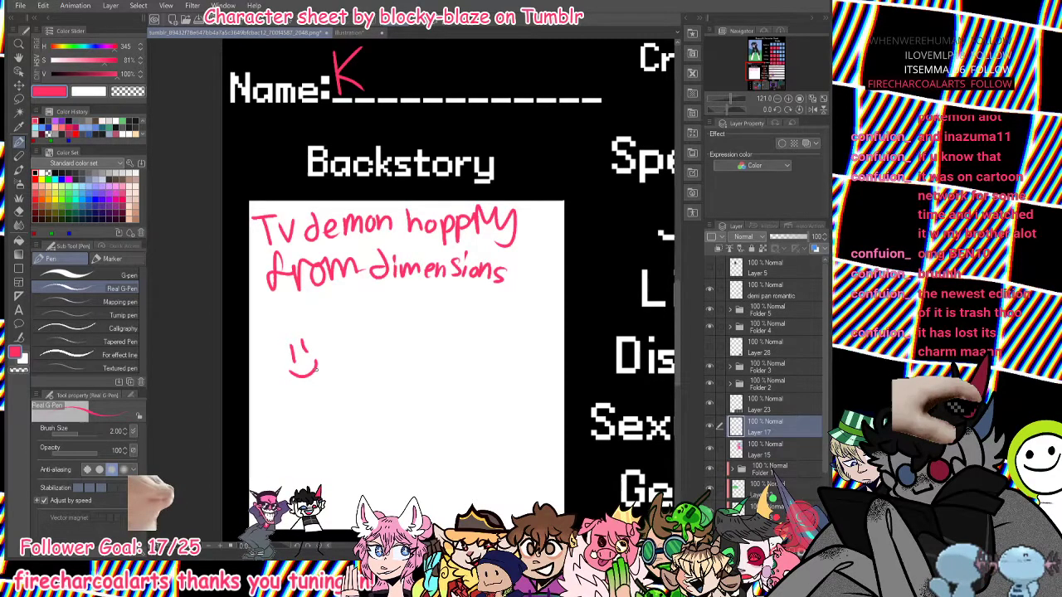
mouse_move(345, 383)
mouse_down()
mouse_move(344, 407)
mouse_move(349, 393)
mouse_up()
mouse_move(355, 376)
mouse_down()
mouse_move(365, 408)
mouse_move(386, 412)
mouse_up()
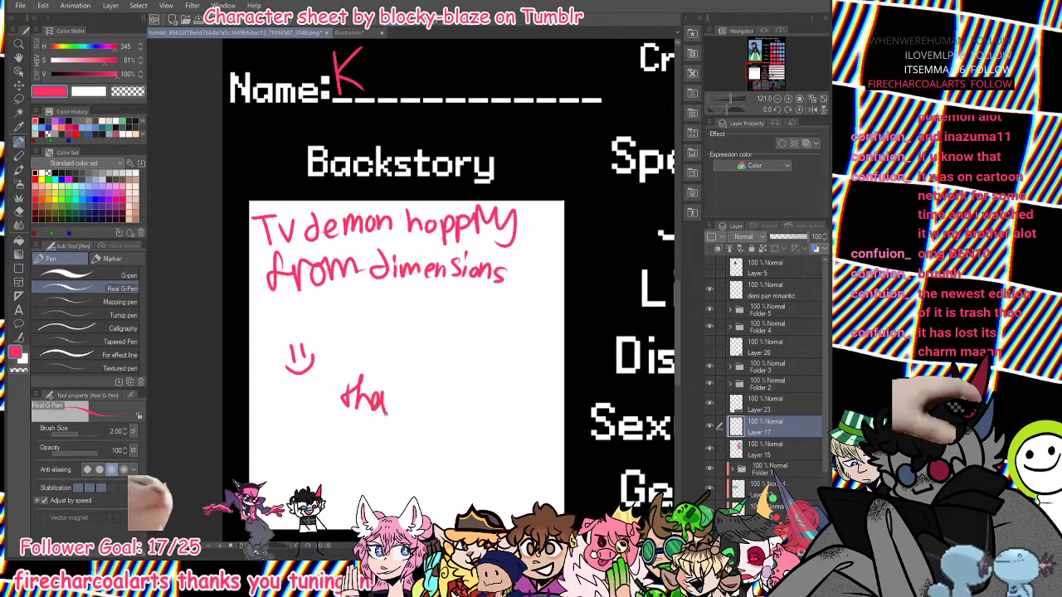
key(ctrl+z)
key(ctrl+z)
key(ctrl+z)
key(ctrl+z)
Handwrite "the gods are Evil" over two lines in the lower part of the Backstory box.
drag(345, 378, 338, 408)
drag(352, 377, 362, 410)
mouse_move(364, 403)
mouse_down()
mouse_move(384, 419)
mouse_move(415, 411)
mouse_move(414, 402)
mouse_up()
mouse_move(433, 382)
mouse_down()
mouse_move(433, 409)
mouse_move(471, 418)
mouse_up()
mouse_move(476, 406)
mouse_down()
mouse_move(489, 398)
mouse_move(502, 414)
mouse_up()
mouse_move(320, 435)
mouse_down()
mouse_move(332, 454)
mouse_move(337, 446)
mouse_up()
mouse_move(321, 438)
mouse_down()
mouse_move(353, 432)
mouse_move(349, 446)
mouse_up()
drag(355, 421, 358, 445)
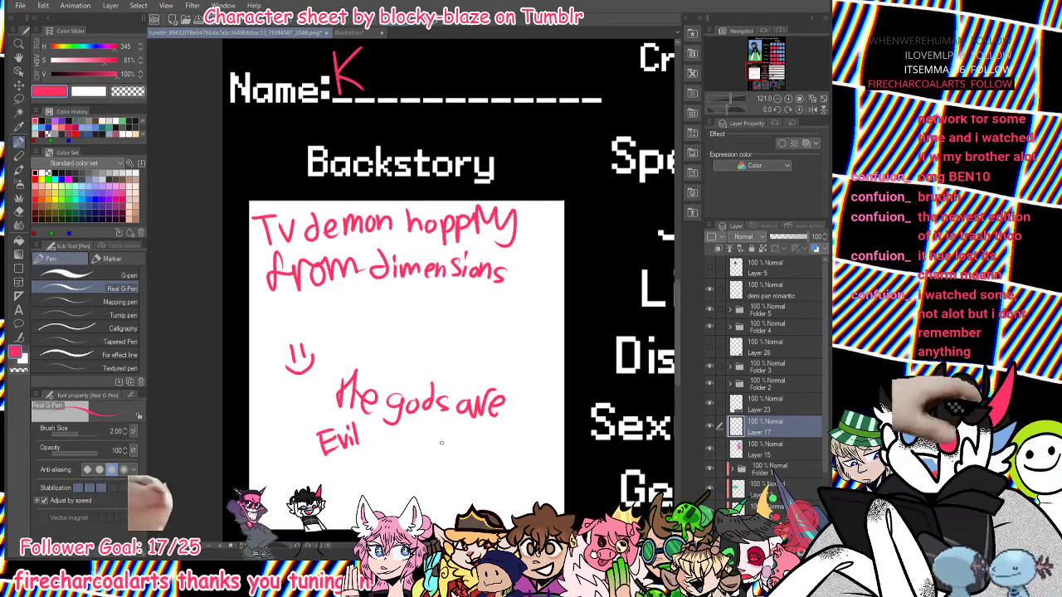
Draw the outlines of a small fan of playing cards below the text in the Backstory box.
mouse_move(443, 445)
mouse_down()
mouse_move(415, 455)
mouse_move(429, 491)
mouse_up()
drag(477, 453, 446, 491)
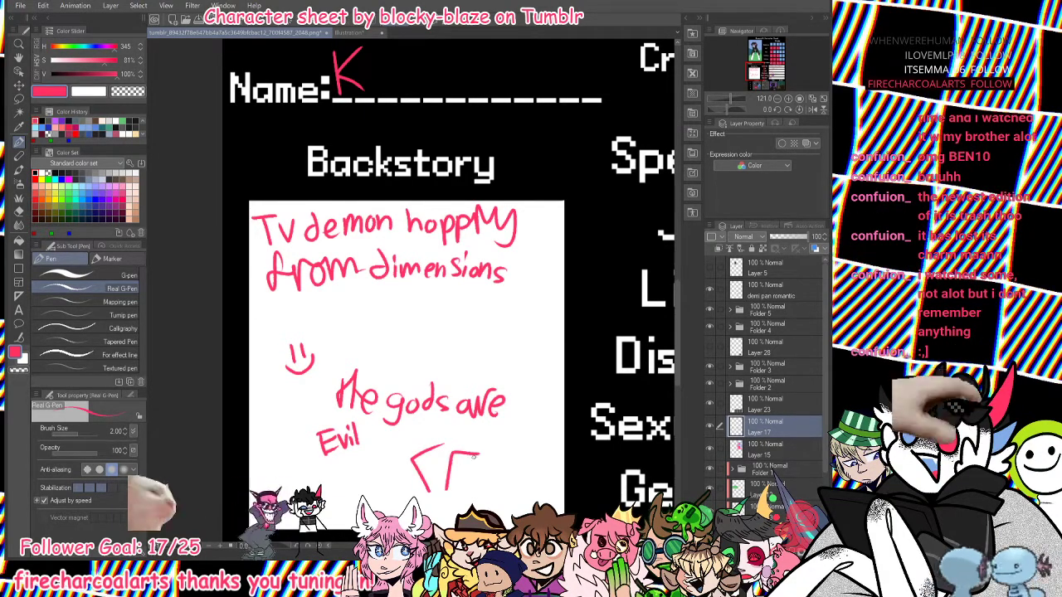
mouse_move(476, 453)
mouse_down()
mouse_move(489, 488)
mouse_move(448, 496)
mouse_up()
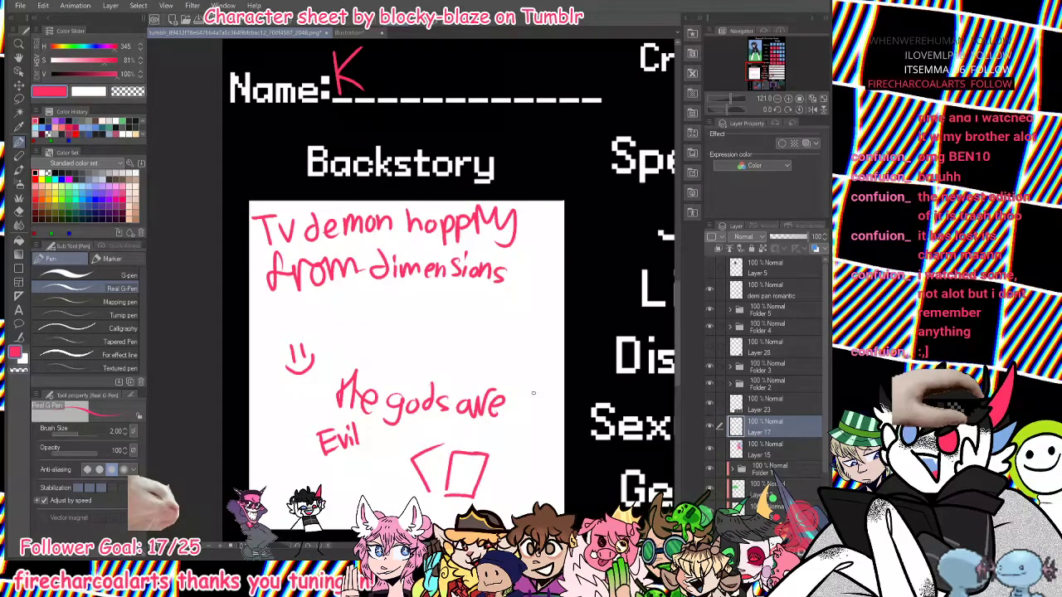
drag(443, 446, 452, 455)
drag(446, 492, 403, 482)
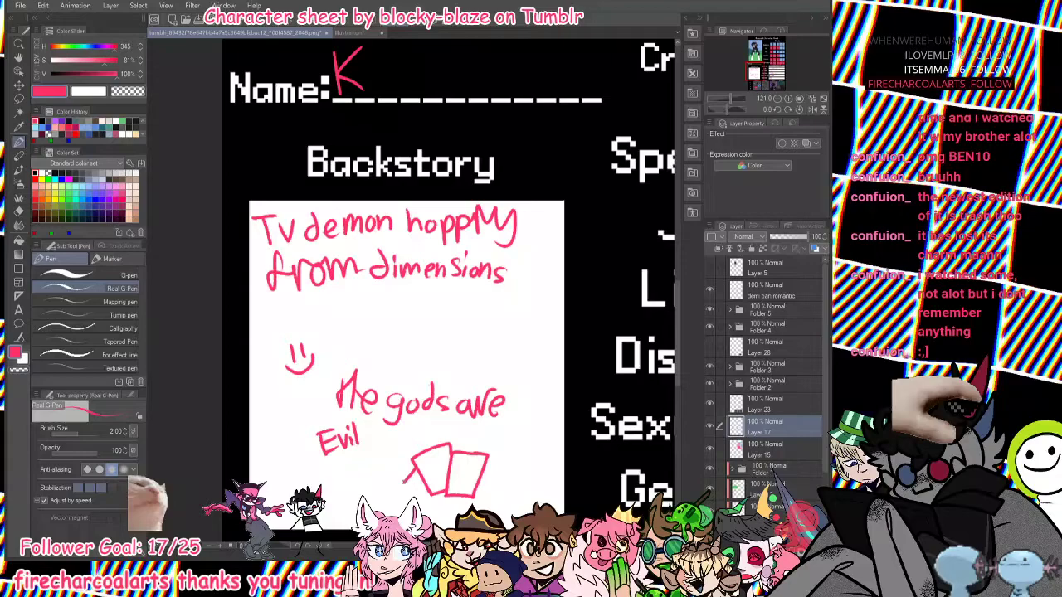
drag(409, 482, 395, 496)
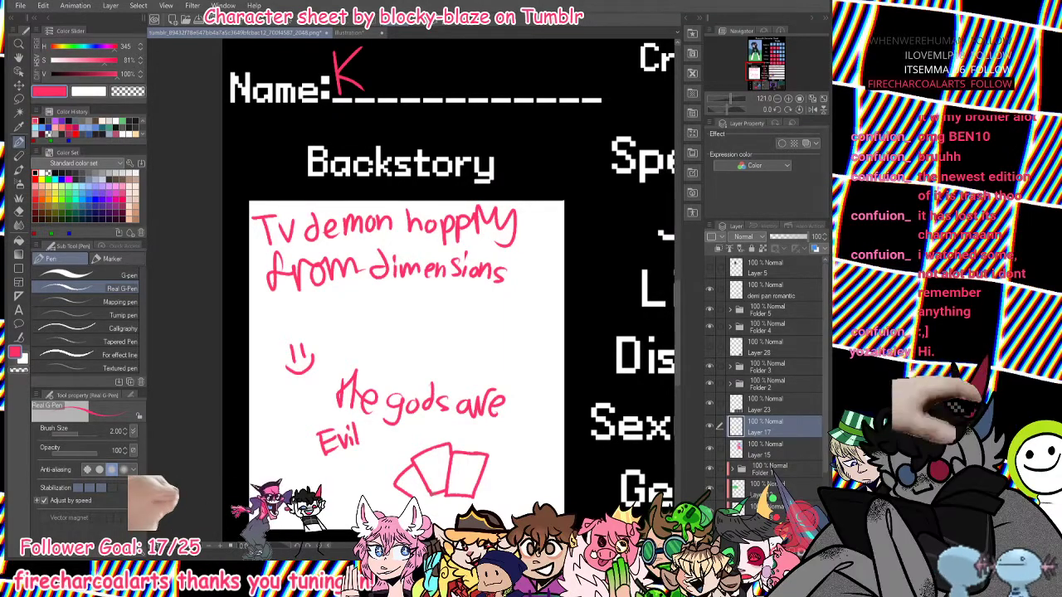
mouse_move(403, 490)
mouse_down()
mouse_move(398, 509)
mouse_move(425, 509)
mouse_up()
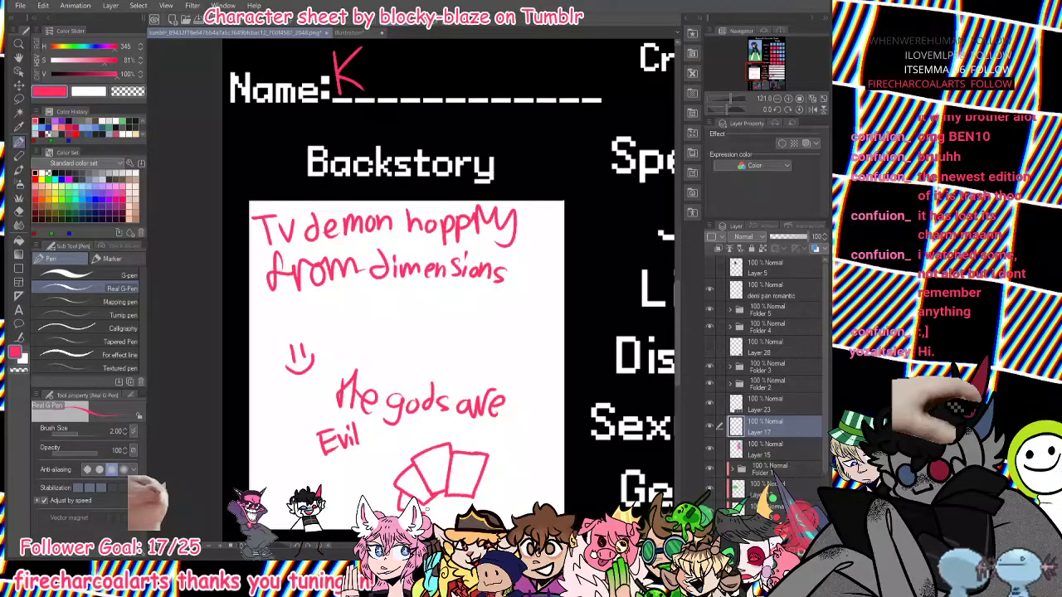
Draw a heart, a spade and a club on the cards, and fill the heart and the spade card's background with pinkish red.
drag(468, 462, 471, 488)
mouse_move(433, 455)
mouse_down()
mouse_move(436, 481)
mouse_move(448, 469)
mouse_up()
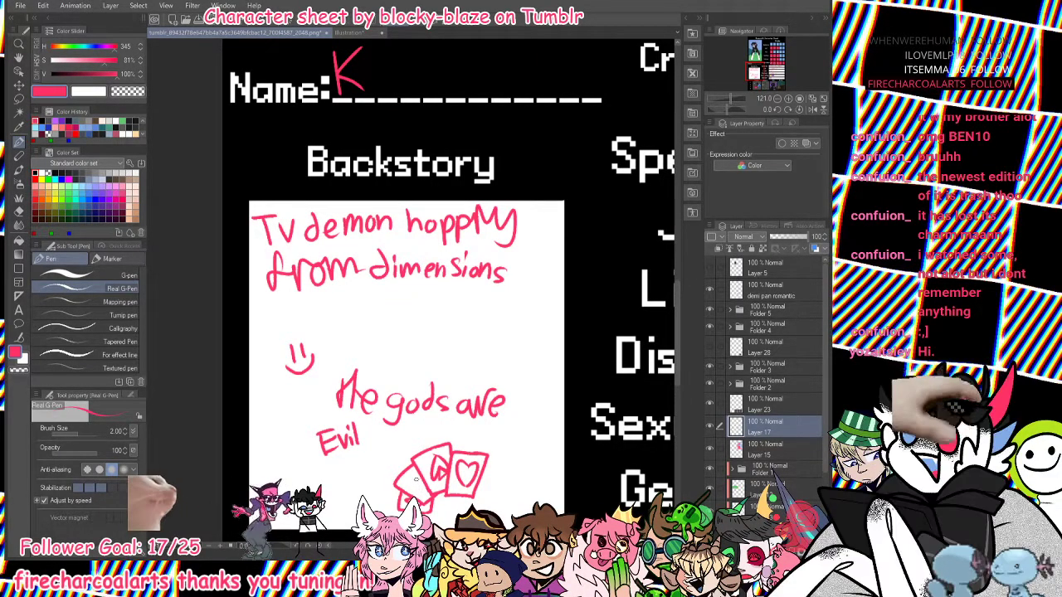
drag(409, 481, 423, 493)
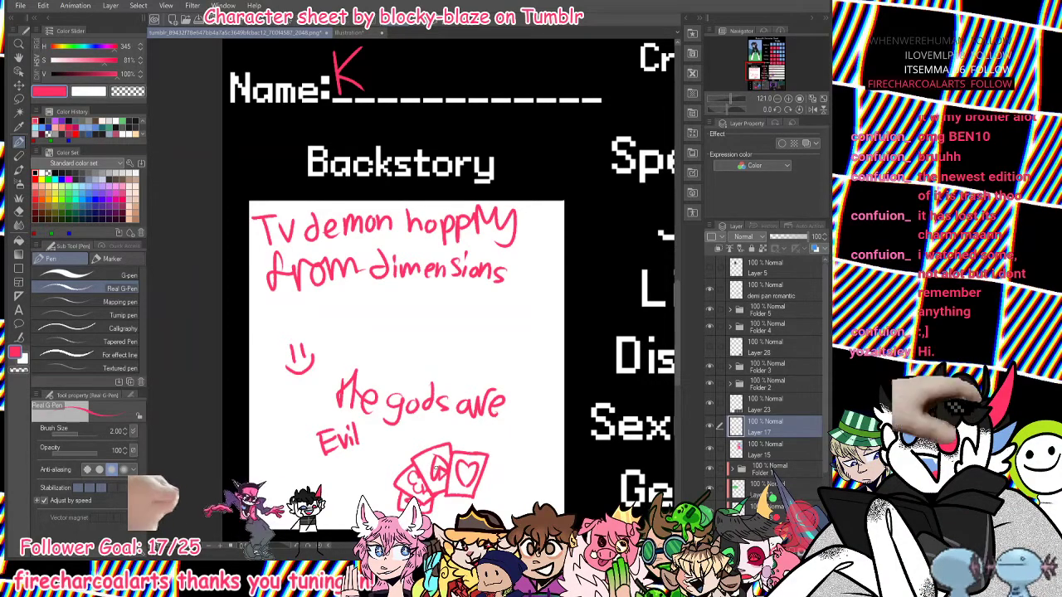
click(19, 239)
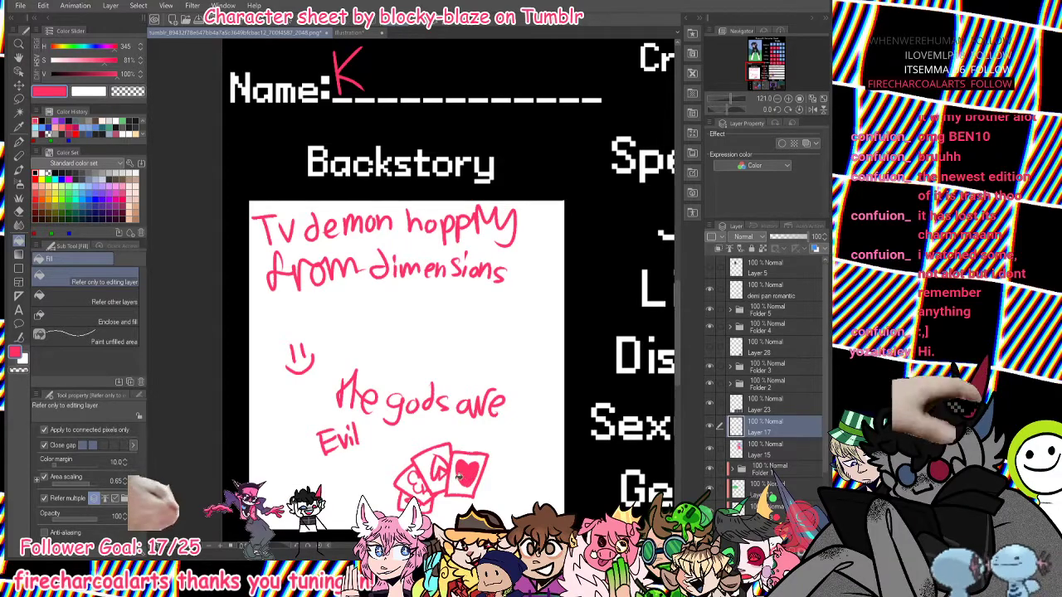
click(446, 455)
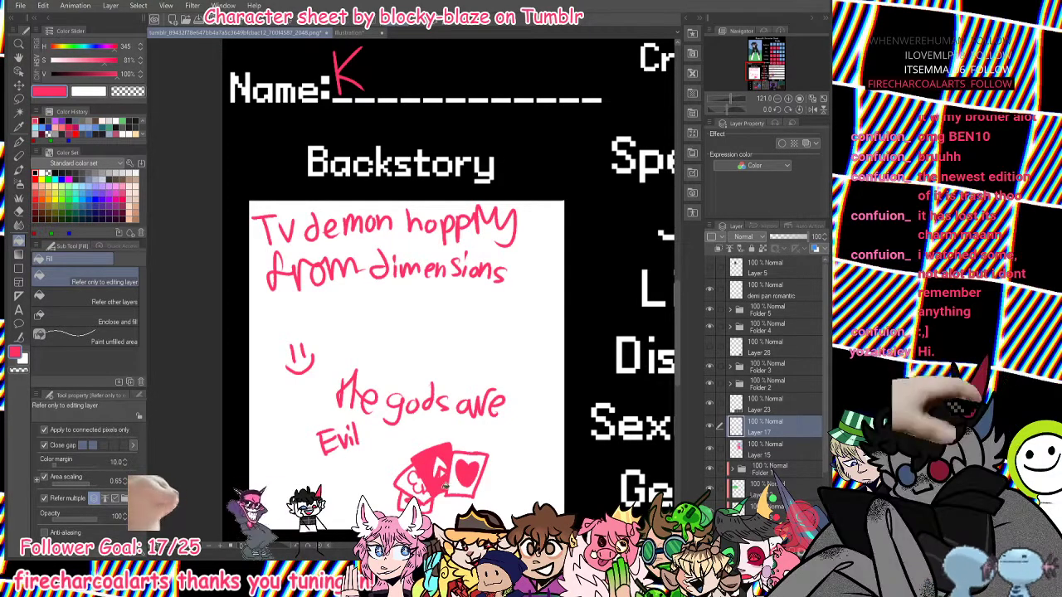
Clean up the spade's cut-out shape on the filled card with the Real G-Pen, using transparent colour to erase.
key(p)
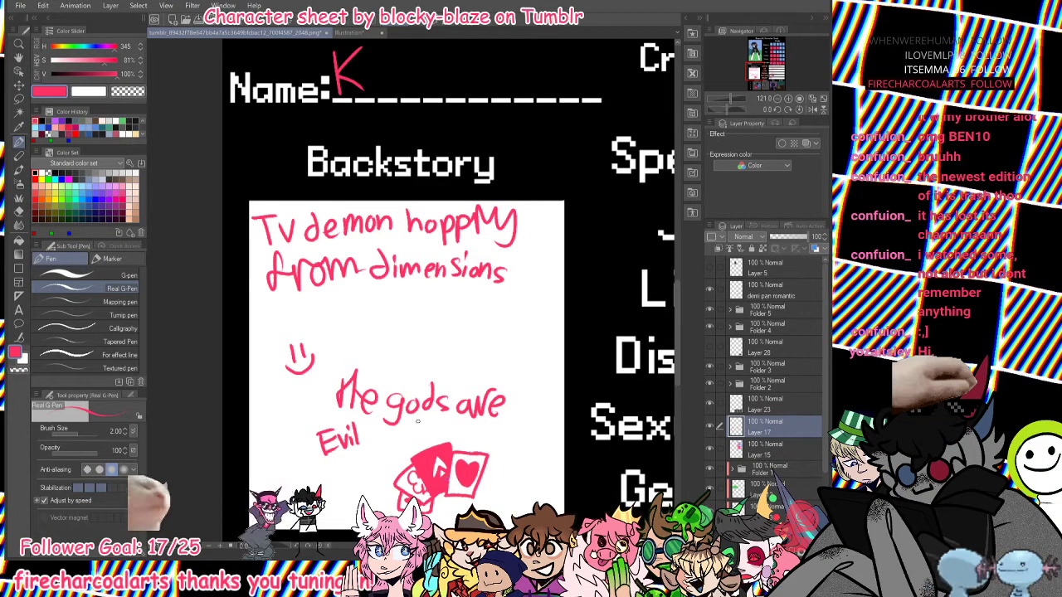
click(129, 94)
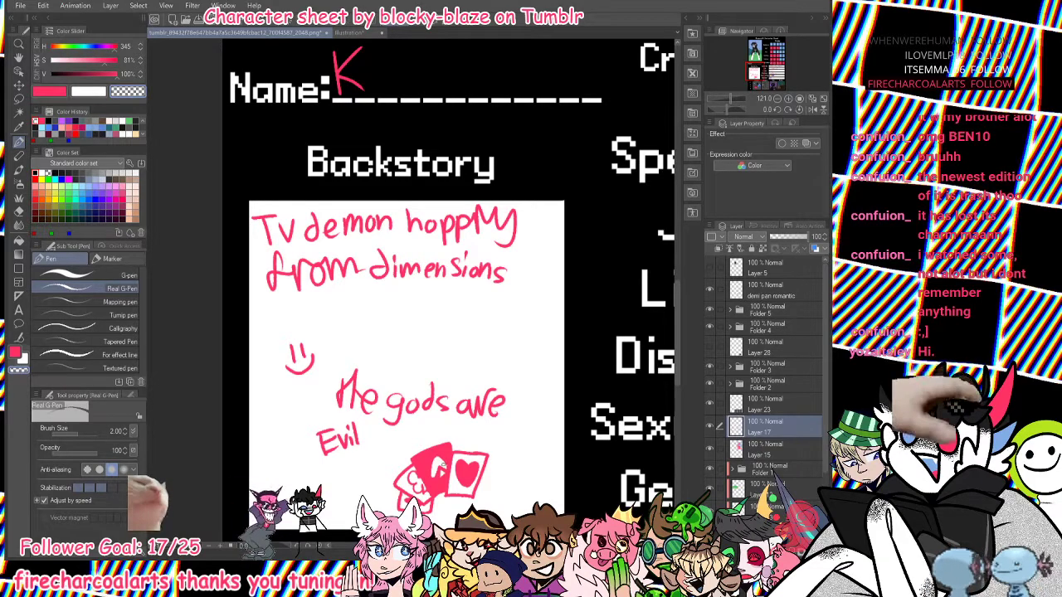
drag(443, 466, 441, 475)
click(54, 93)
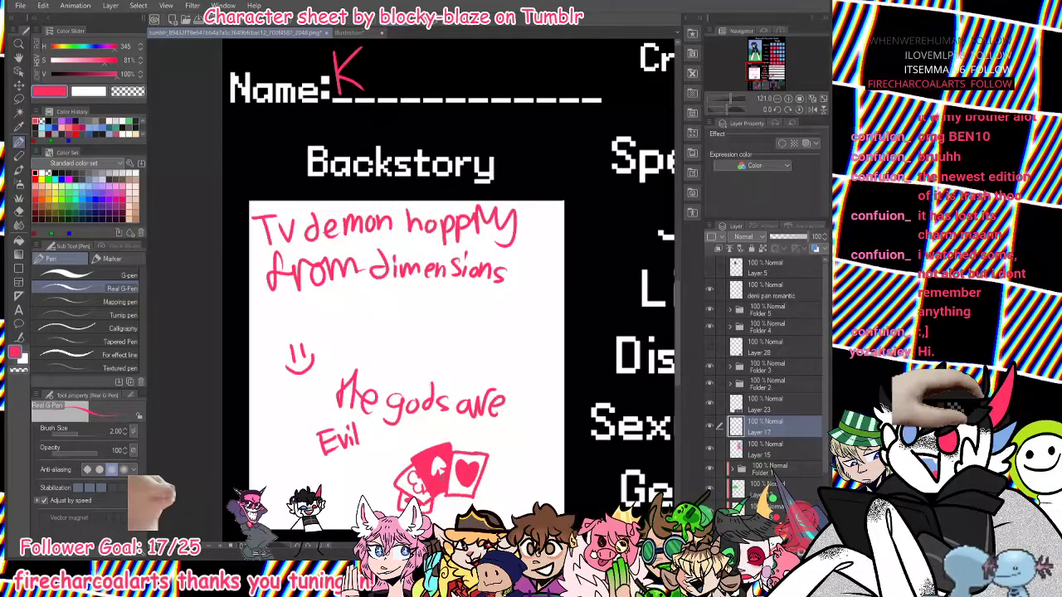
key(x)
key(c)
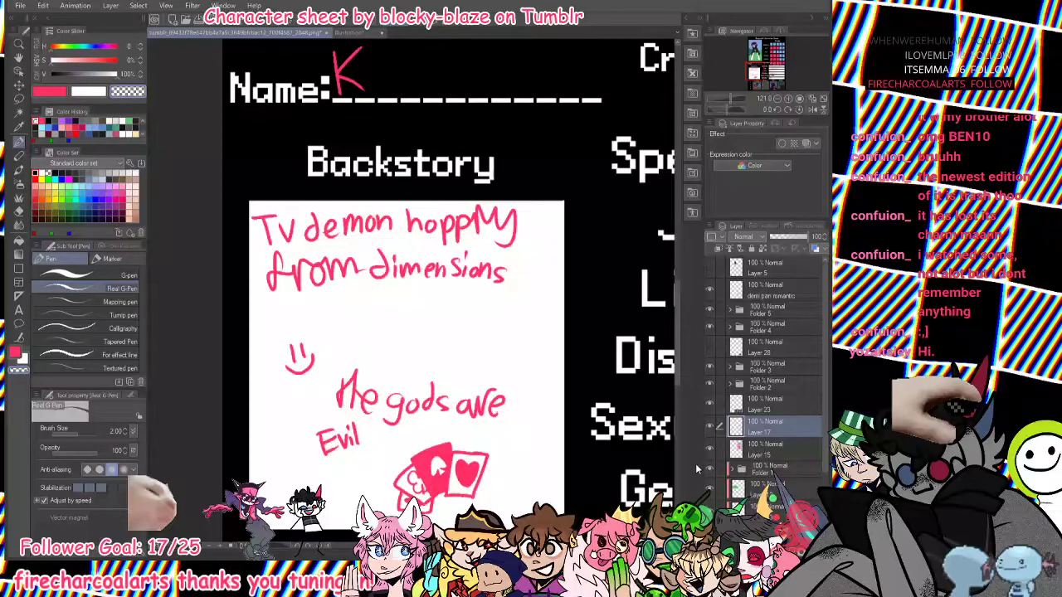
Save the finished character sheet and close its document, leaving the illustration with the black symbol open.
scroll(412, 286, down, 5)
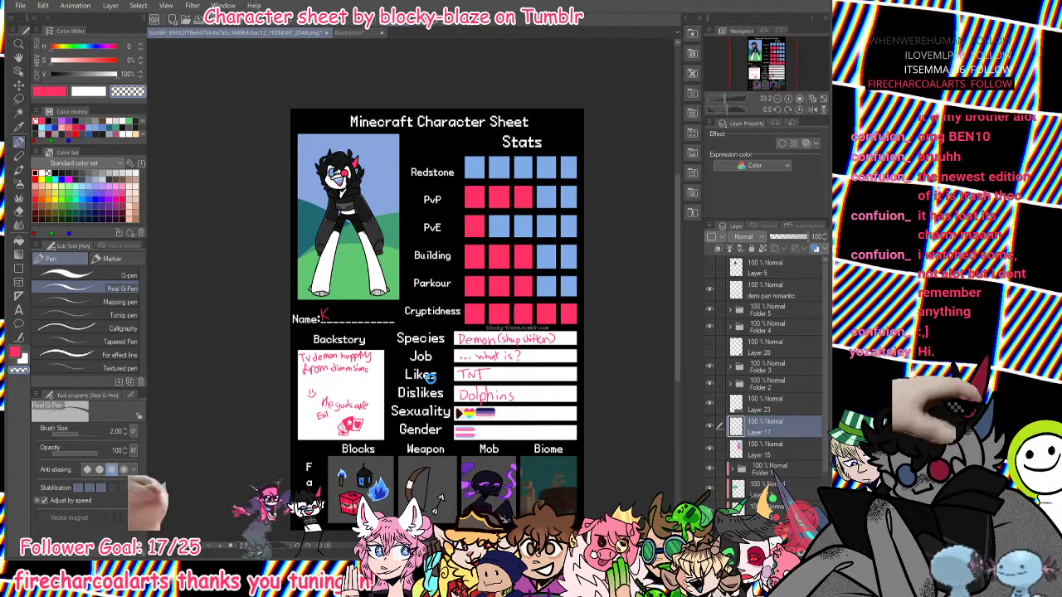
key(Return)
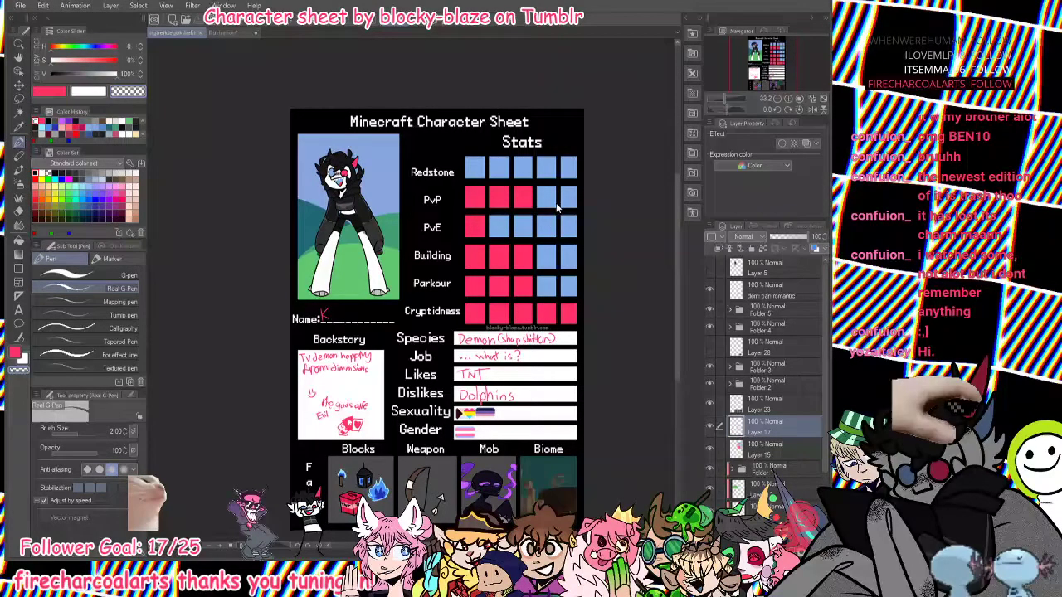
click(236, 33)
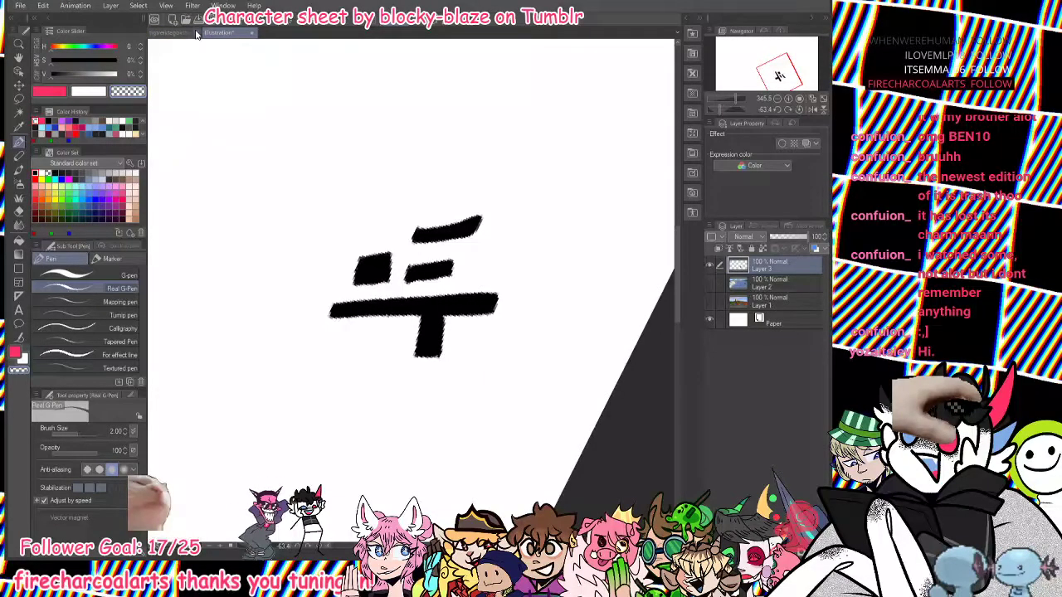
click(196, 34)
Transform the black symbol on Layer 3 so it stands upright, is centred and nearly fills the height of the canvas.
click(799, 110)
scroll(516, 337, down, 2)
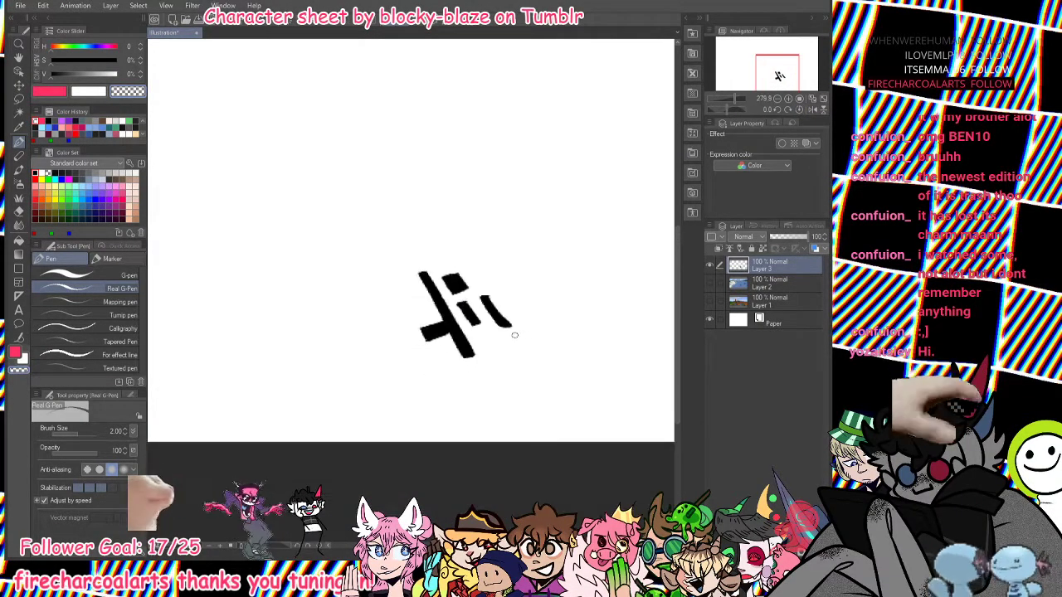
scroll(514, 335, down, 3)
key(ctrl+t)
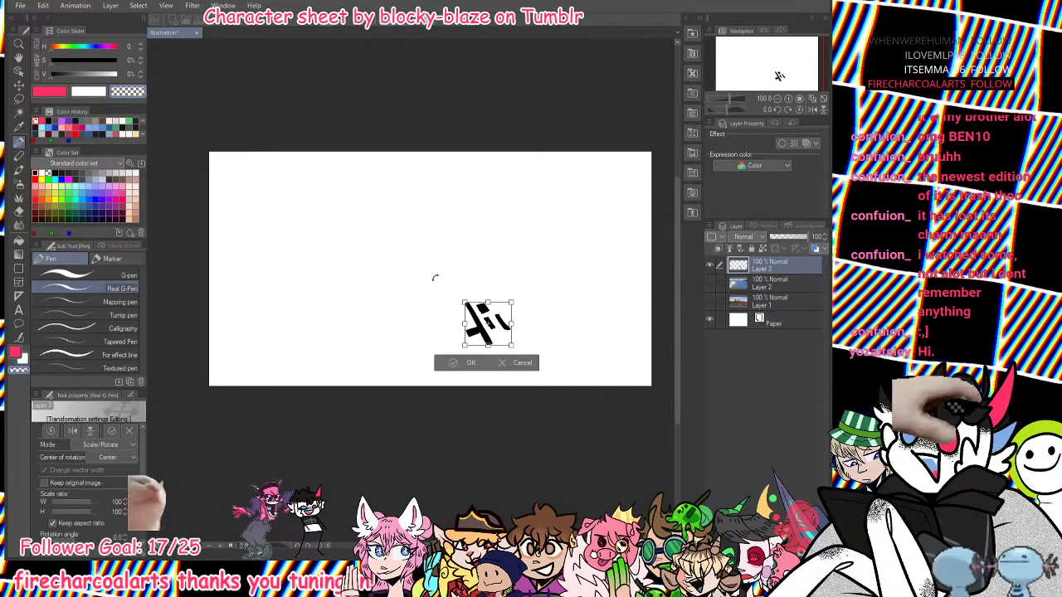
mouse_move(410, 330)
mouse_down()
mouse_move(401, 362)
mouse_move(389, 355)
mouse_up()
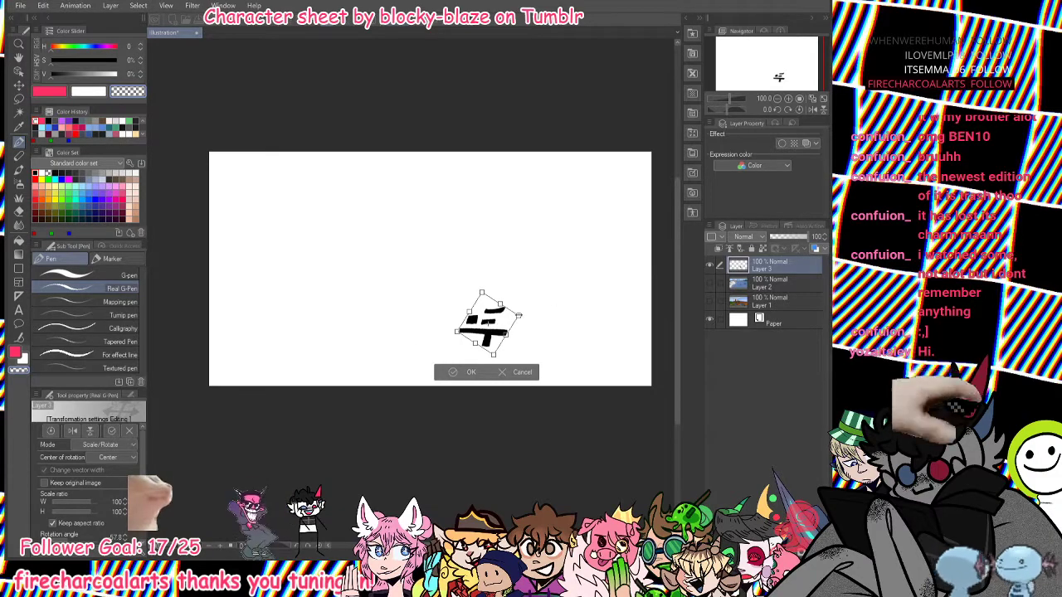
drag(518, 316, 690, 268)
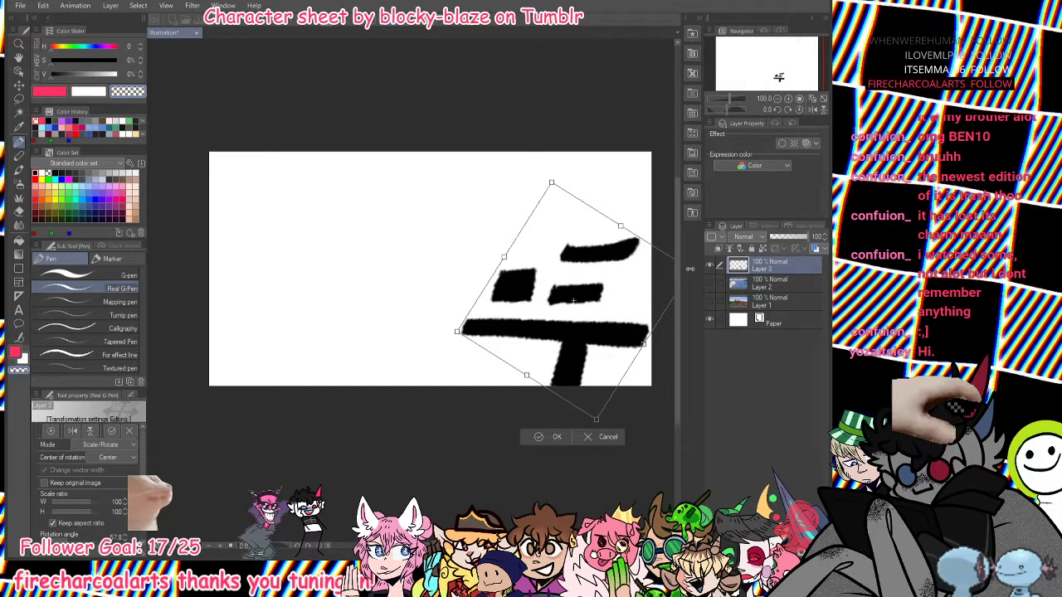
drag(624, 291, 473, 263)
drag(539, 241, 600, 227)
drag(517, 273, 491, 265)
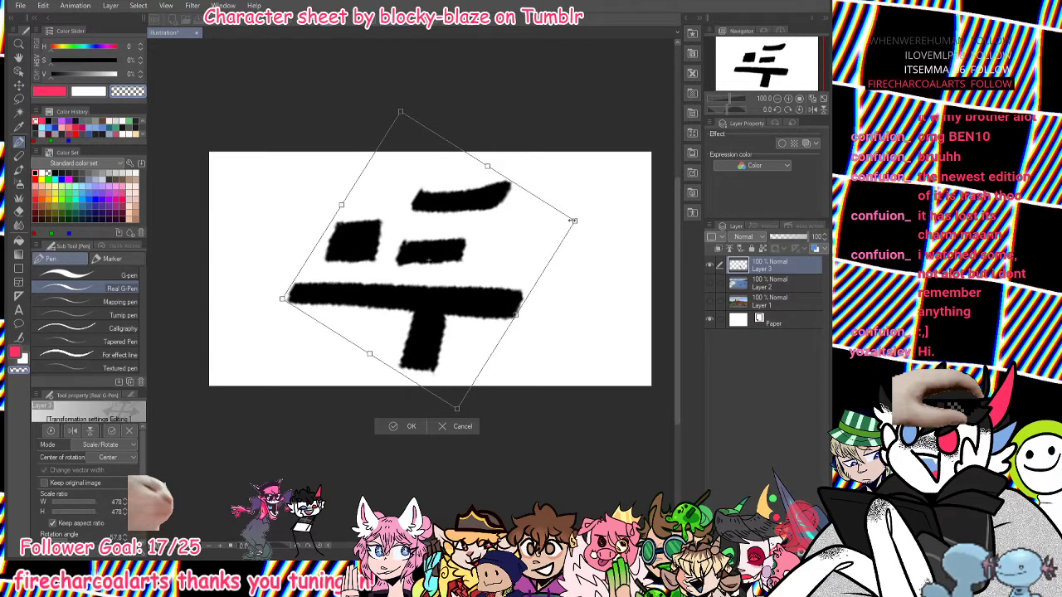
drag(572, 220, 557, 166)
click(395, 437)
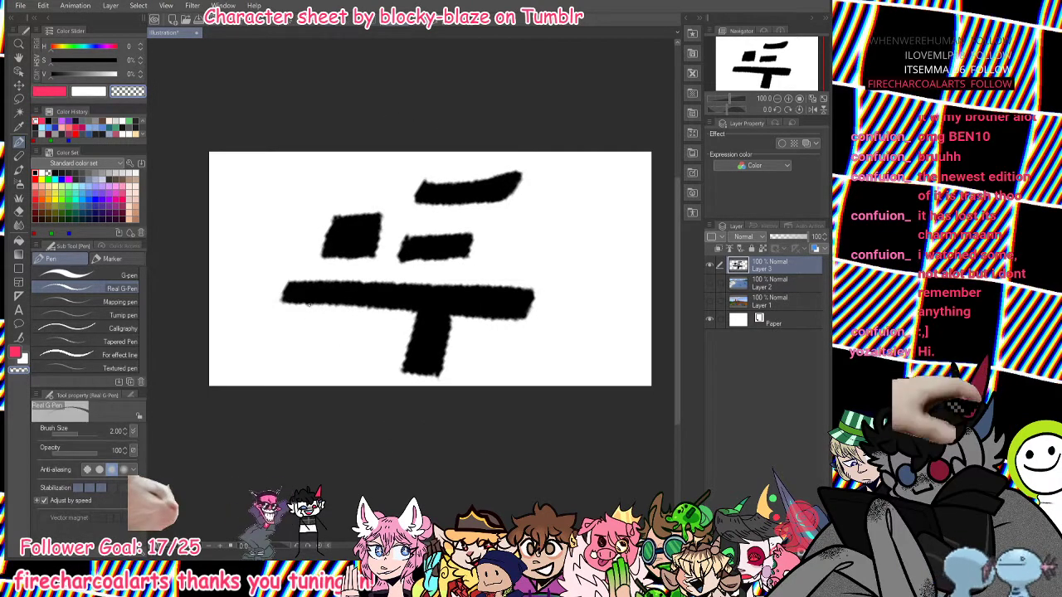
Crop the canvas to a rectangular selection around the black symbol.
key(m)
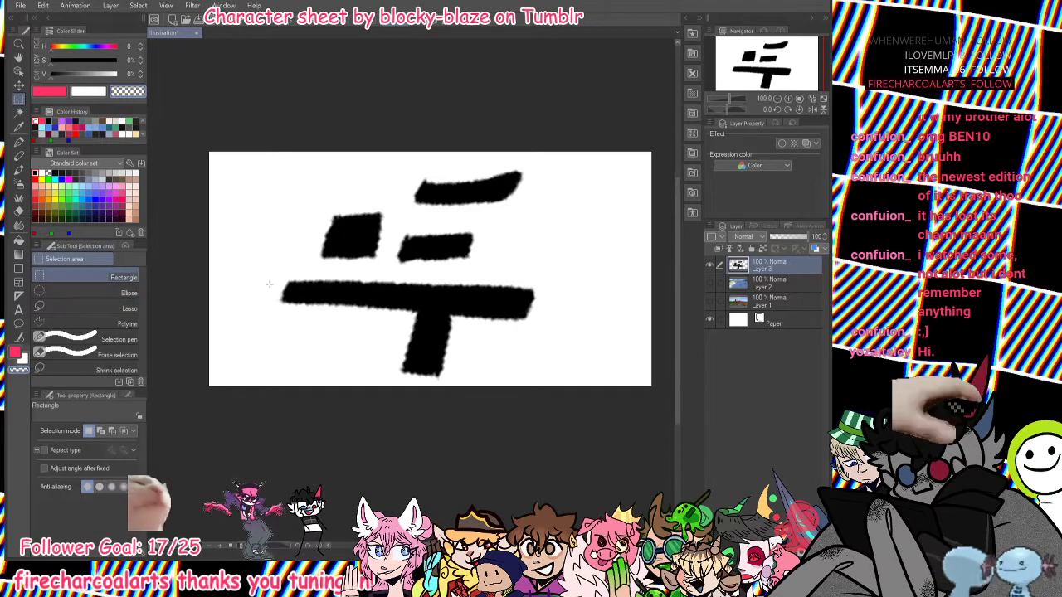
drag(253, 408, 544, 98)
click(317, 403)
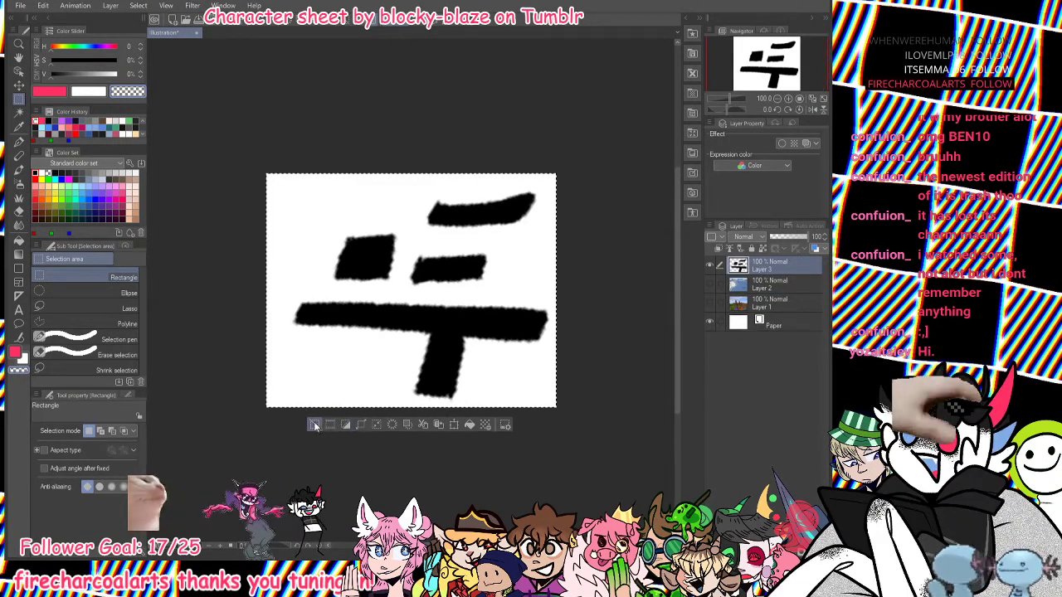
click(315, 425)
Move the symbol slightly so it is centred on the cropped canvas, and close the saved document.
click(18, 85)
drag(462, 260, 448, 259)
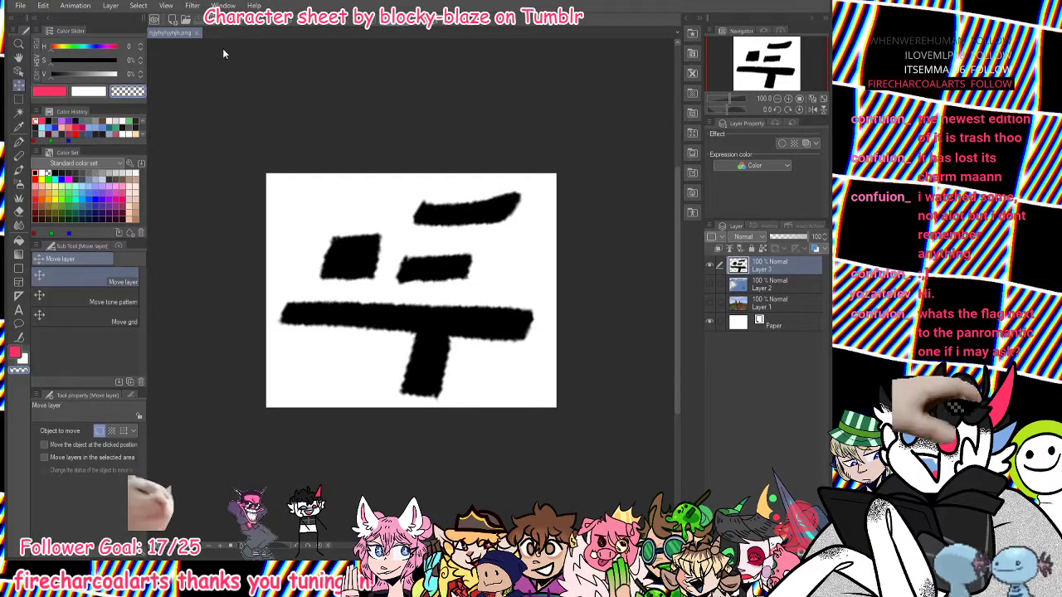
click(196, 34)
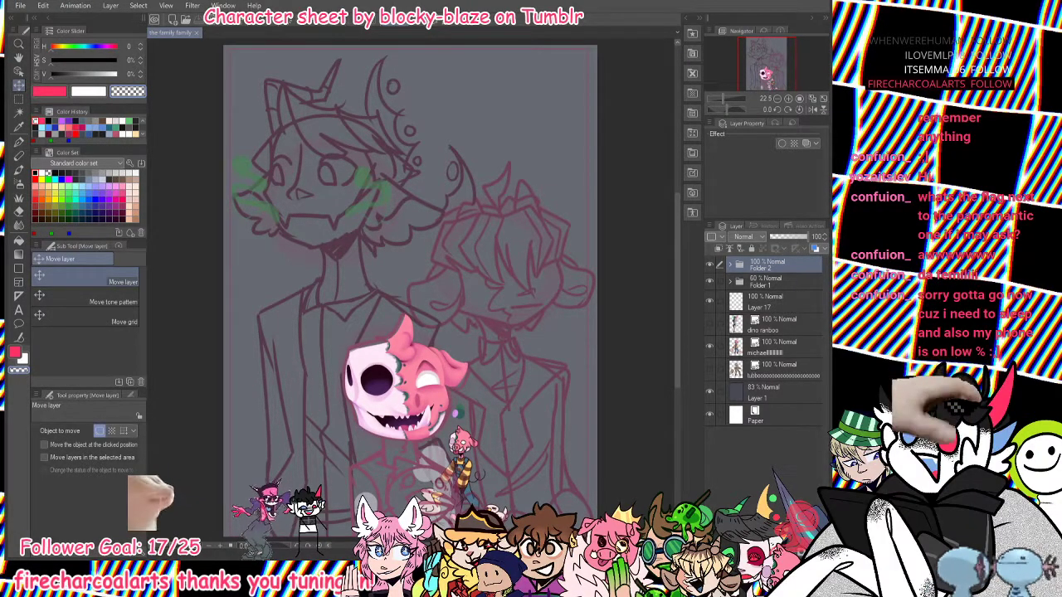
Open Folder 2 of the family drawing and add a new layer directly above Layer 13 for the half-skull pig face.
drag(725, 96, 765, 77)
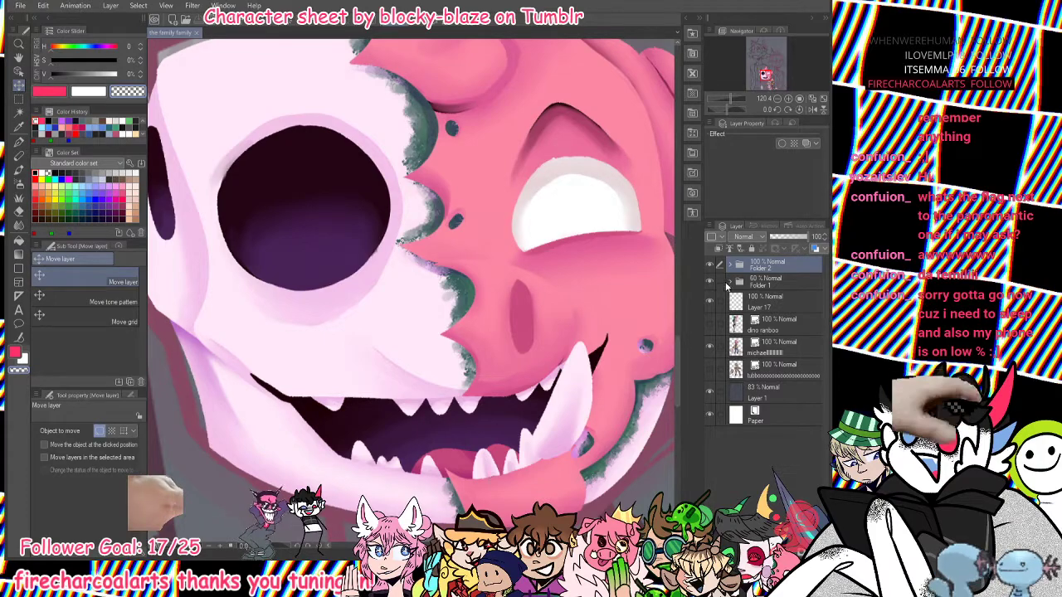
click(729, 263)
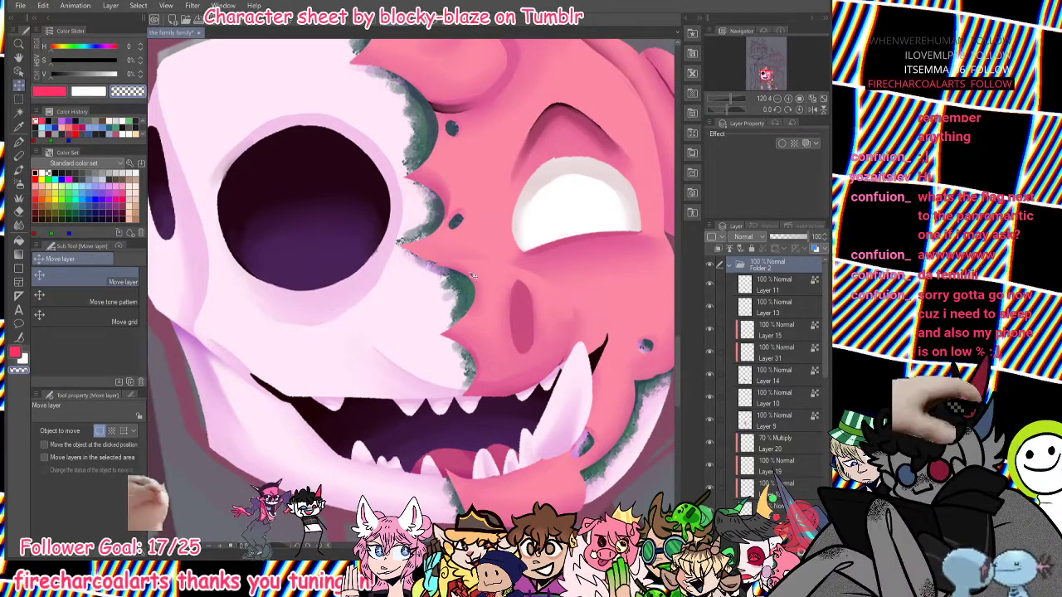
scroll(826, 386, down, 1)
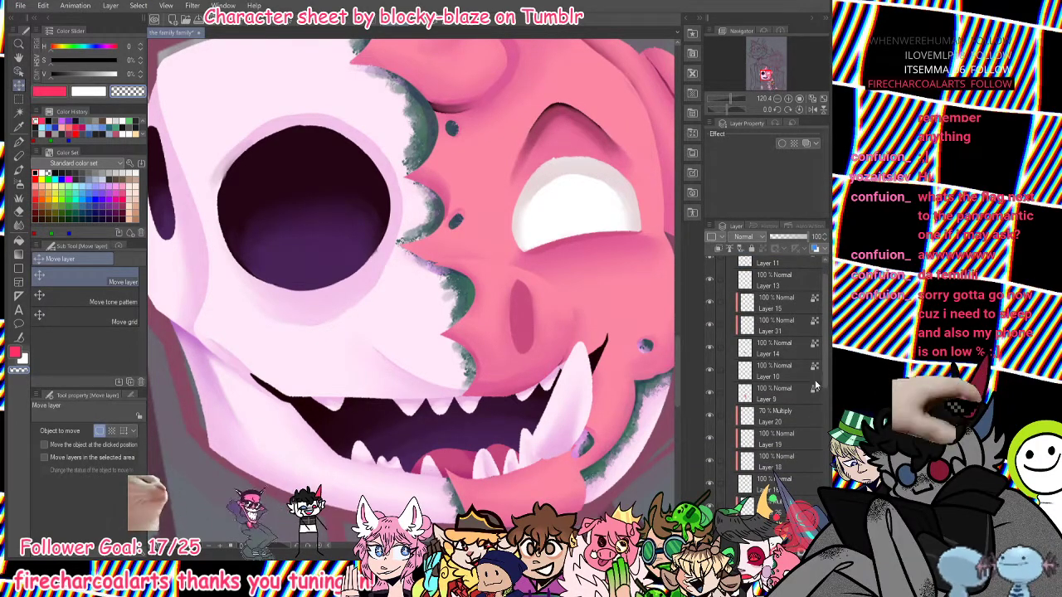
scroll(797, 373, up, 1)
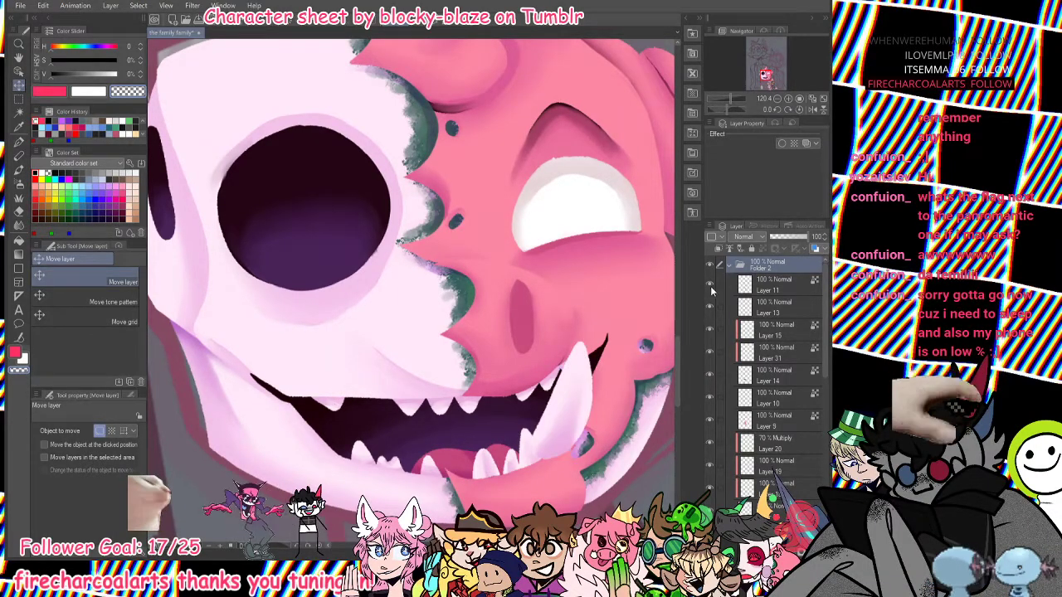
click(775, 308)
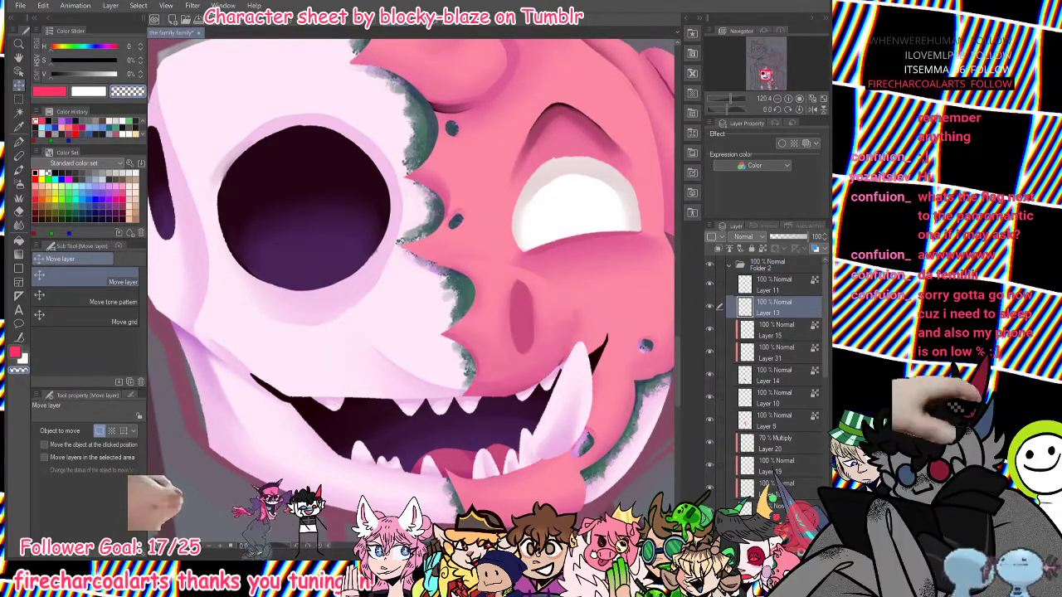
key(ctrl+shift+n)
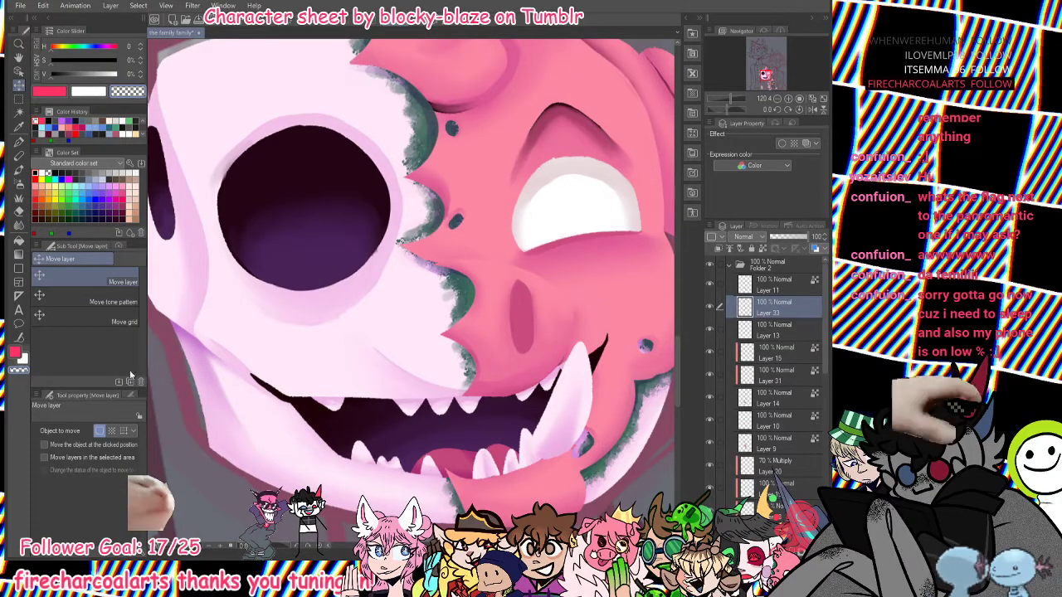
Choose dark purple for the Real G-Pen and try to sketch the curved snout outline on the bony half of the face.
click(18, 141)
click(116, 211)
mouse_move(452, 269)
mouse_down()
mouse_move(357, 314)
mouse_move(422, 363)
mouse_up()
key(ctrl+z)
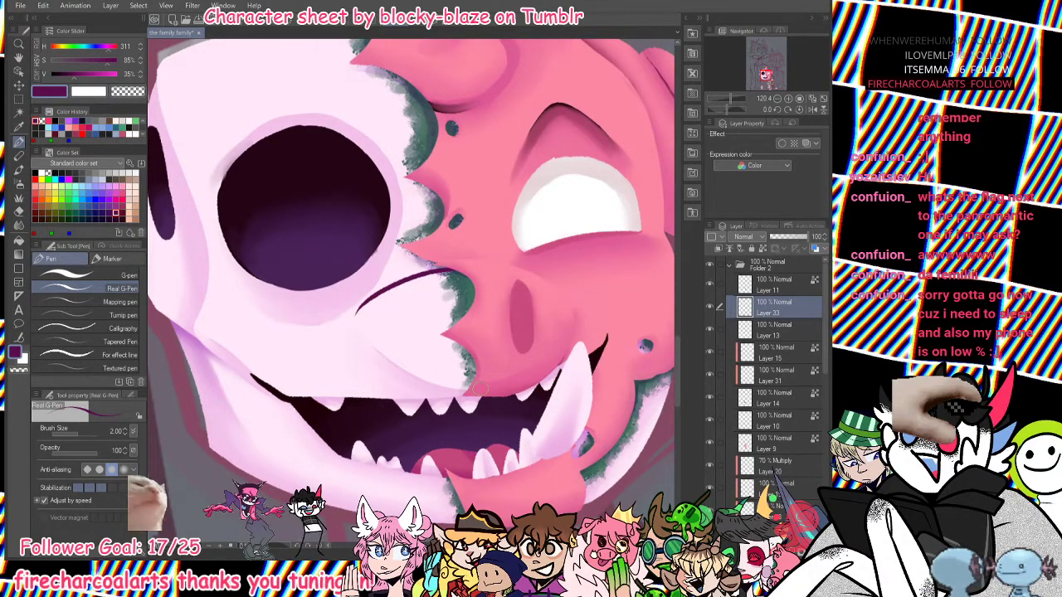
drag(467, 389, 398, 382)
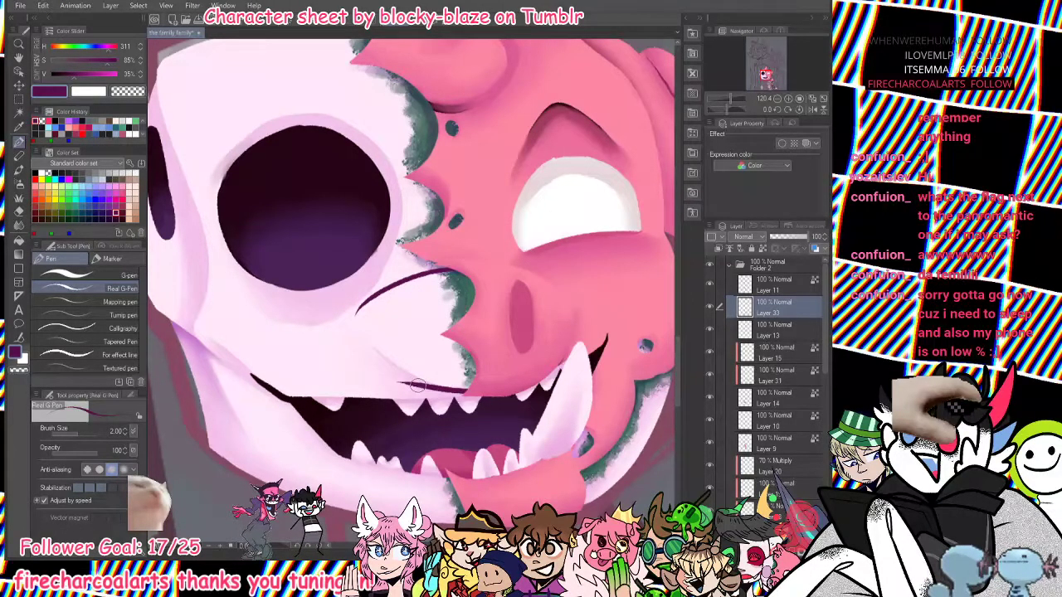
key(ctrl+z)
drag(448, 269, 431, 373)
Outline the bony snout in dark purple, redoing the curve until it fits, and fill the shape solidly.
click(813, 110)
key(ctrl+z)
key(ctrl+z)
mouse_move(373, 270)
mouse_down()
mouse_move(362, 382)
mouse_move(418, 378)
mouse_move(450, 358)
mouse_up()
key(ctrl+z)
key(ctrl+z)
mouse_move(355, 390)
mouse_down()
mouse_move(430, 370)
mouse_move(450, 348)
mouse_move(384, 382)
mouse_move(419, 374)
mouse_move(351, 384)
mouse_up()
key(ctrl+z)
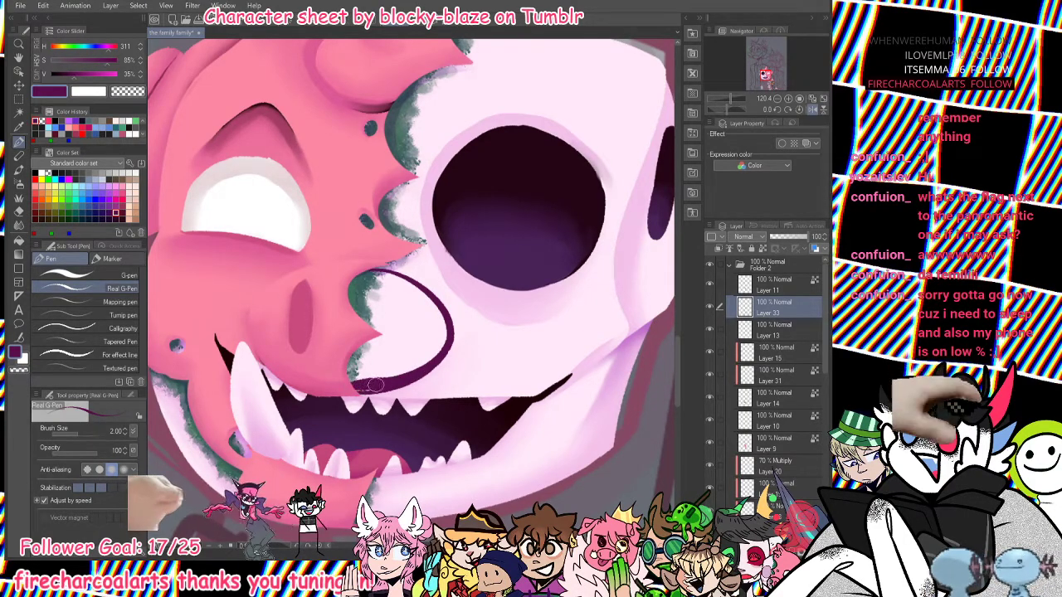
click(814, 109)
mouse_move(445, 279)
mouse_down()
mouse_move(394, 309)
mouse_move(406, 321)
mouse_move(506, 299)
mouse_move(427, 347)
mouse_move(447, 355)
mouse_move(468, 378)
mouse_up()
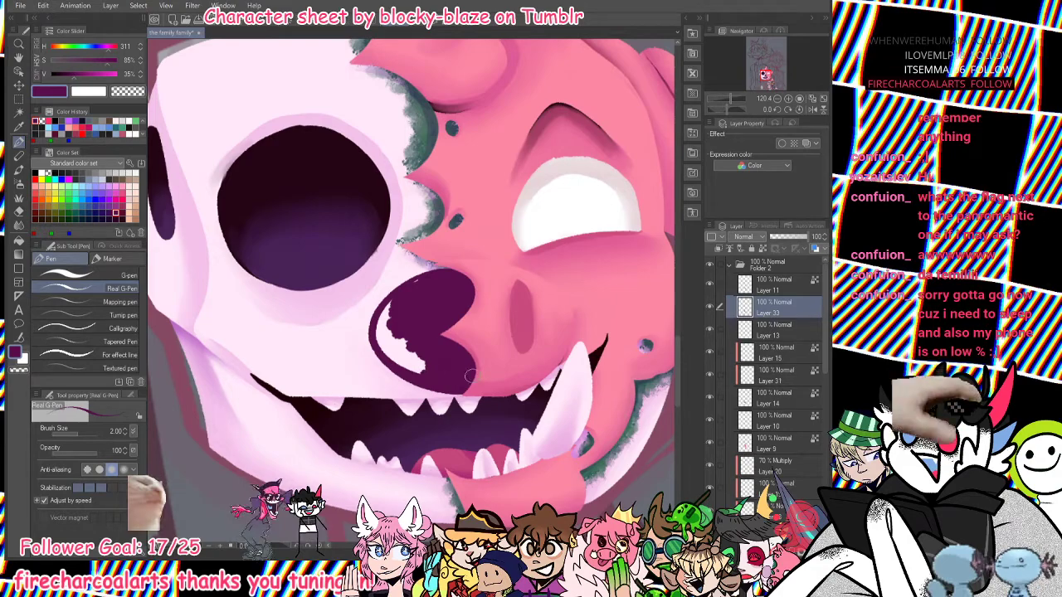
mouse_move(422, 278)
mouse_down()
mouse_move(384, 310)
mouse_move(395, 300)
mouse_move(396, 342)
mouse_move(390, 299)
mouse_move(386, 342)
mouse_move(441, 366)
mouse_move(409, 373)
mouse_up()
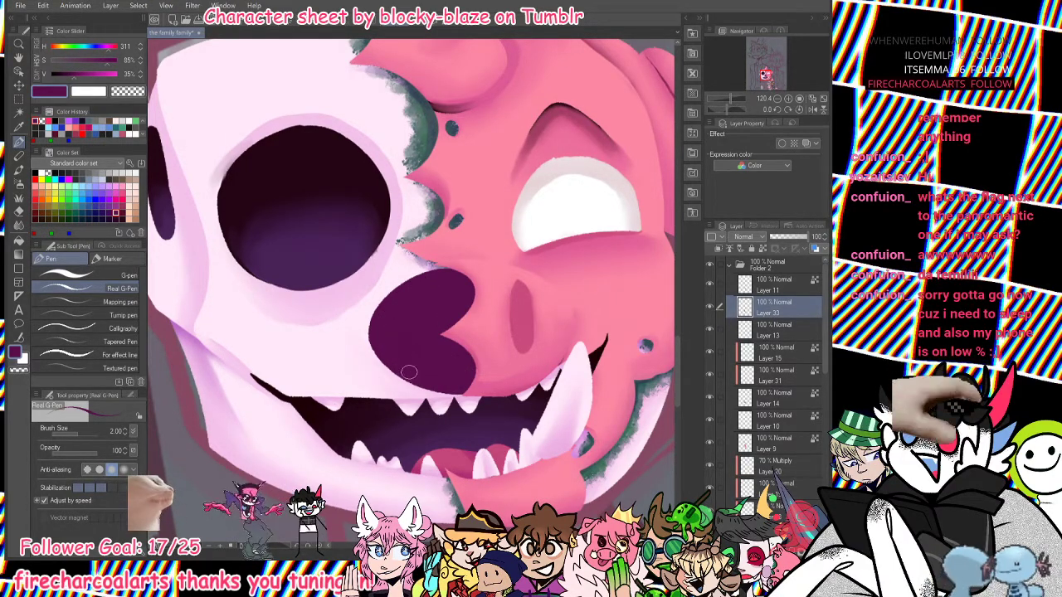
Lock the snout layer's transparent pixels and recolour the snout in the skull's pale pink with the G-pen.
alt+click(374, 381)
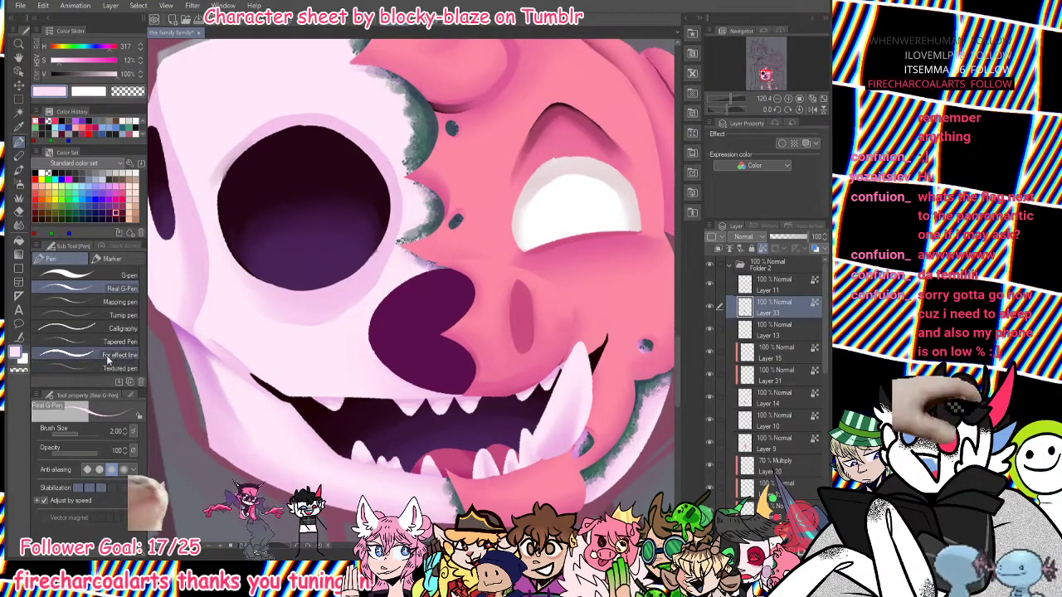
click(96, 277)
mouse_move(398, 332)
mouse_down()
mouse_move(452, 349)
mouse_move(470, 389)
mouse_move(385, 326)
mouse_move(488, 288)
mouse_up()
Shade the lower part of the snout in a slightly deeper pink using the Pointillism brush at size 1.40.
alt+click(361, 267)
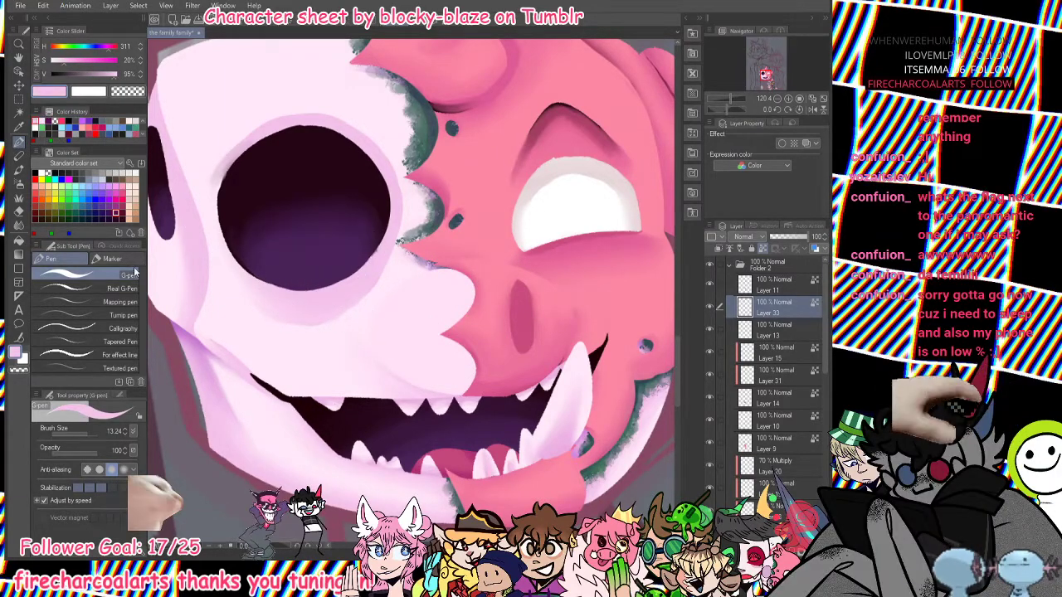
click(20, 170)
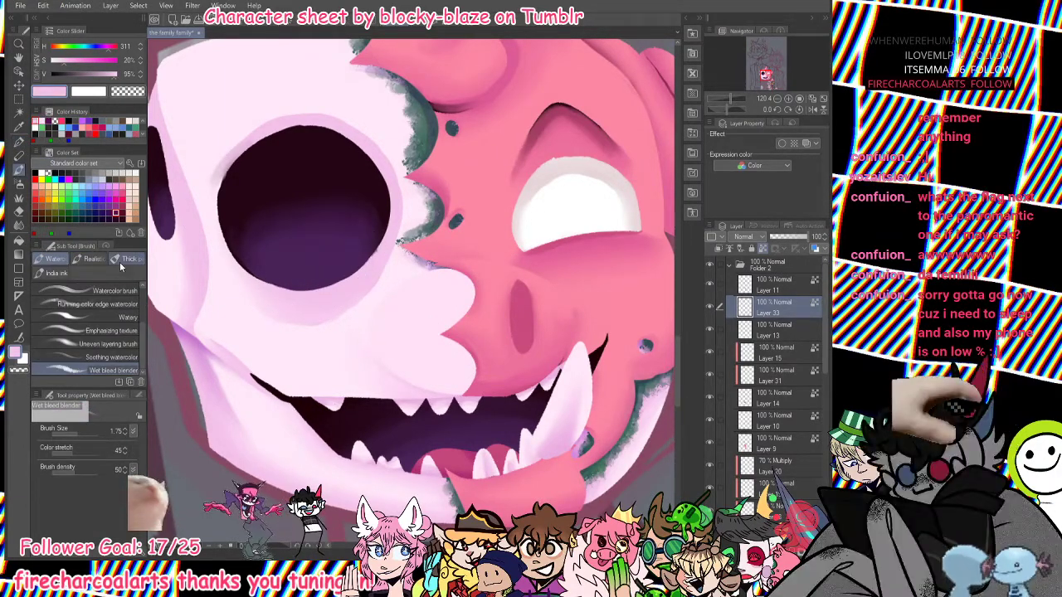
click(126, 260)
click(108, 357)
click(108, 370)
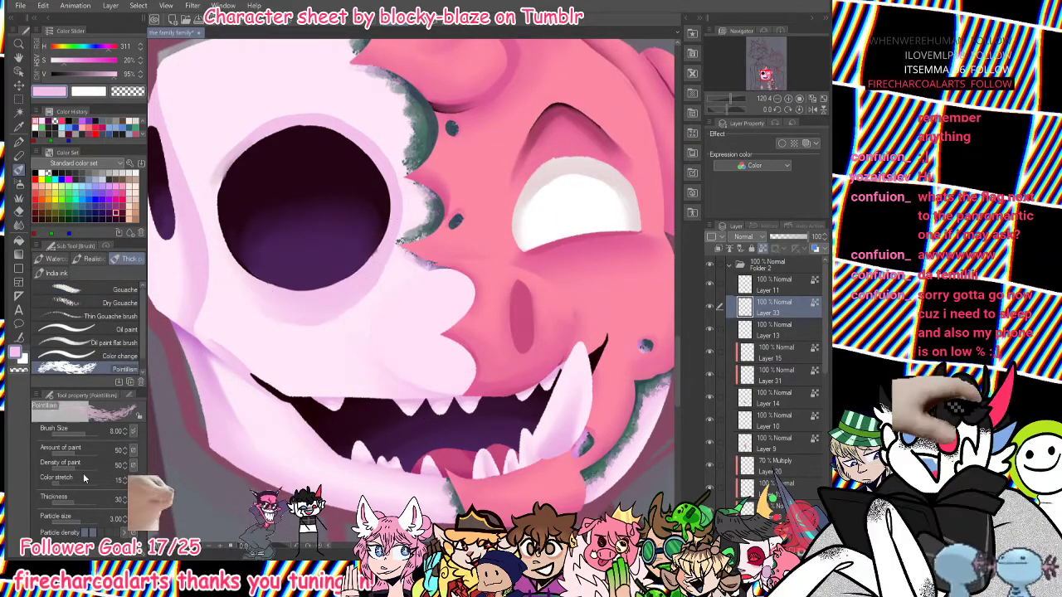
click(73, 430)
click(74, 429)
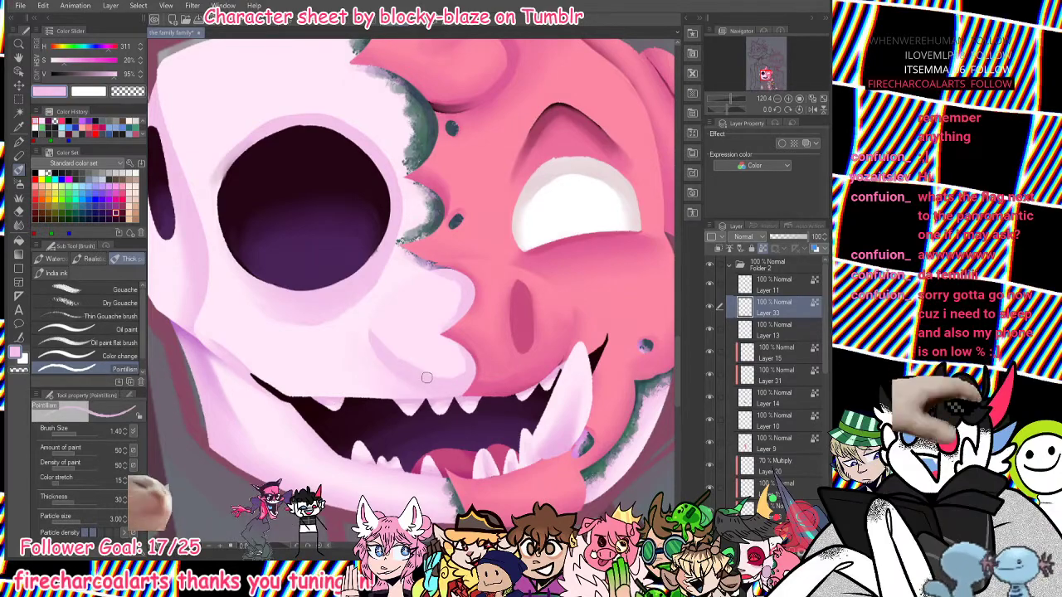
Try a narrow light purple nostril on the bony snout with the Pointillism brush.
mouse_move(420, 292)
mouse_down()
mouse_move(419, 349)
mouse_move(420, 331)
mouse_up()
key(ctrl+z)
key(ctrl+z)
alt+click(199, 345)
drag(418, 295, 420, 347)
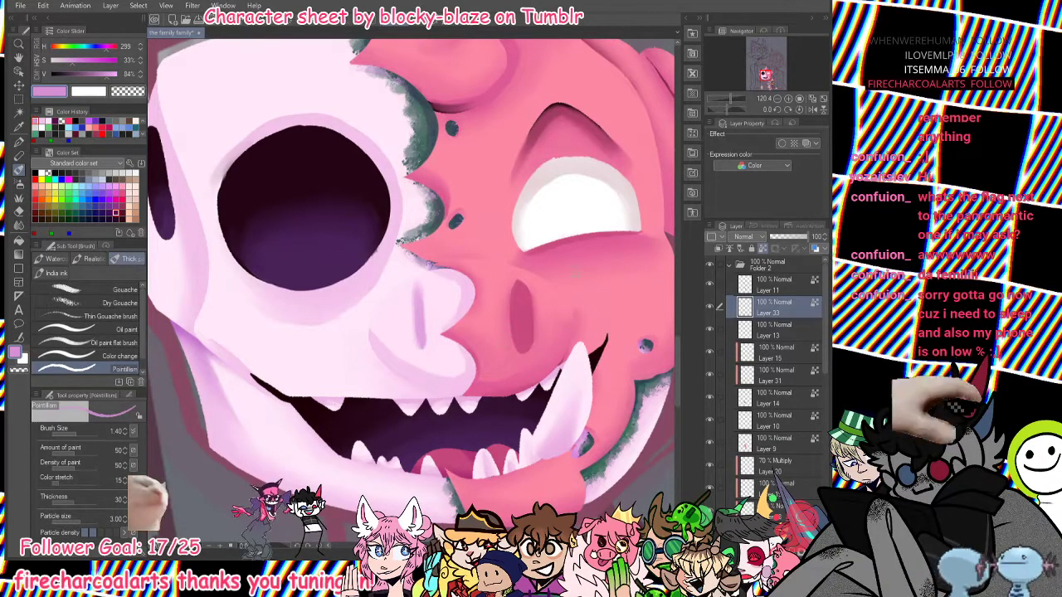
click(812, 110)
click(812, 111)
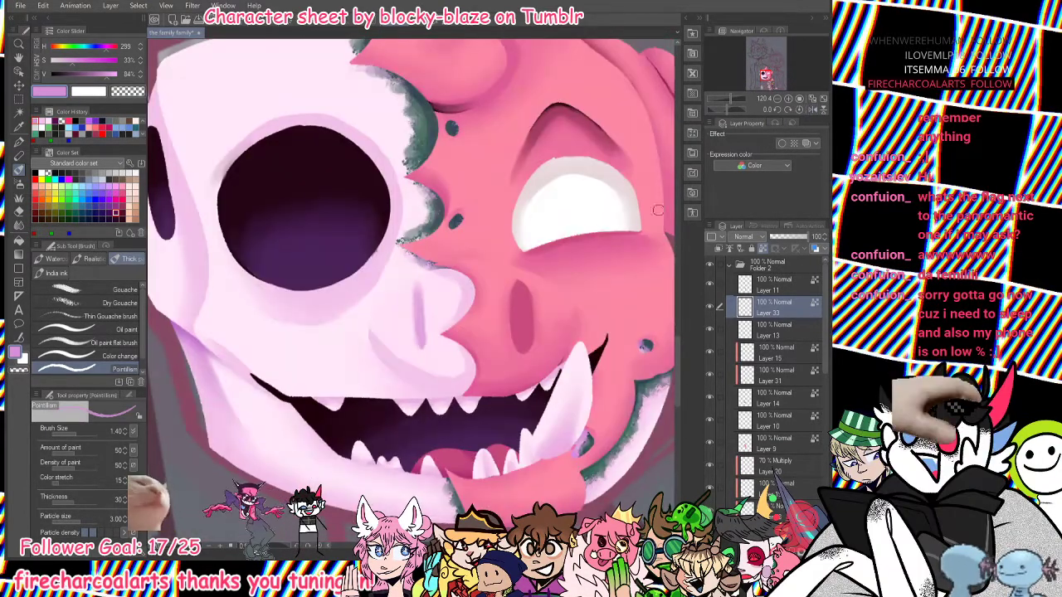
Undo the light nostril and draw a narrow near-black one with the Real G-Pen on a new layer clipped to Layer 33.
alt+click(355, 417)
key(ctrl+z)
key(ctrl+z)
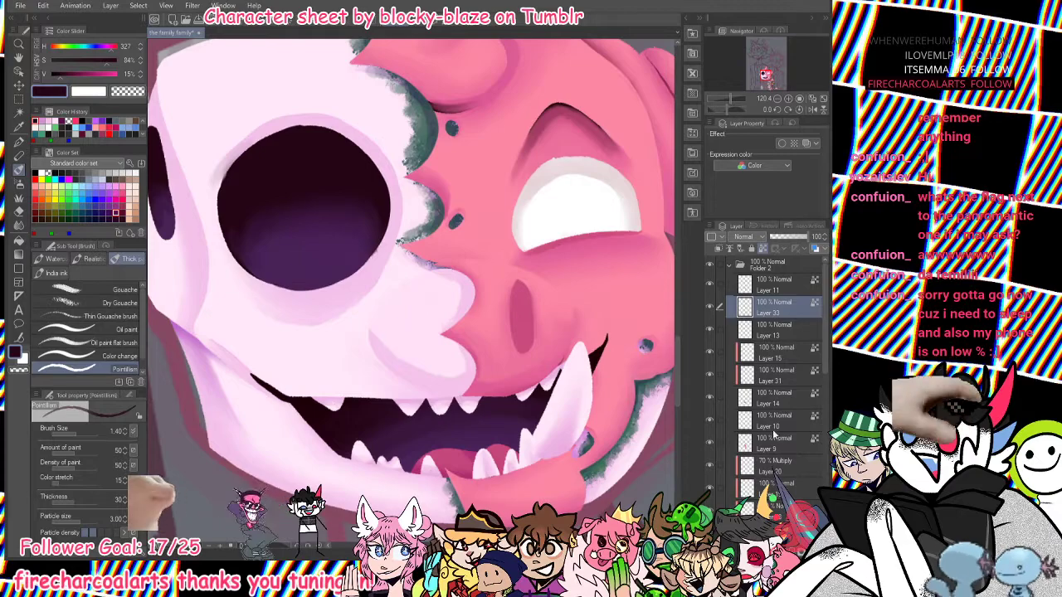
key(ctrl+shift+n)
click(731, 249)
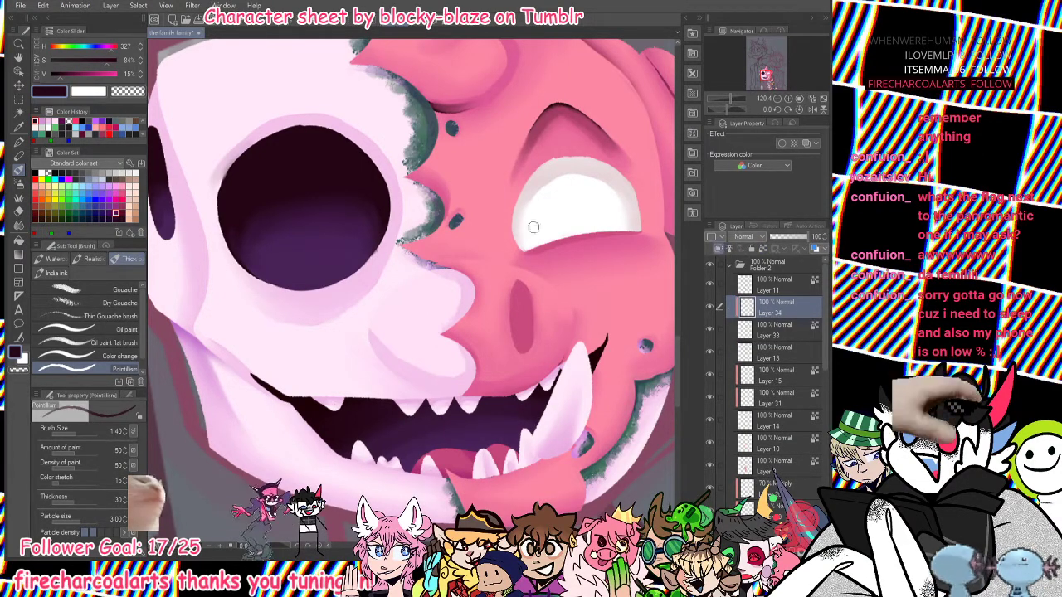
click(19, 141)
click(91, 288)
mouse_move(423, 299)
mouse_down()
mouse_move(418, 339)
mouse_move(418, 295)
mouse_move(421, 342)
mouse_move(451, 309)
mouse_move(423, 299)
mouse_move(422, 343)
mouse_move(421, 310)
mouse_up()
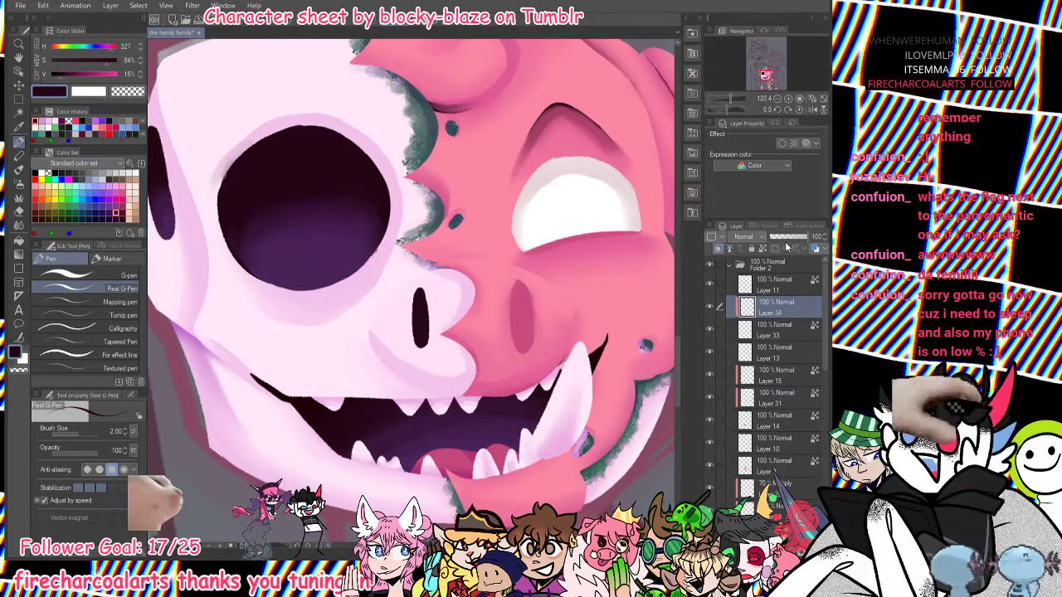
Add the eye socket's purple to the lower end of the nostril and soften it with the Blur tool at about size 3.
alt+click(313, 279)
drag(417, 330, 421, 350)
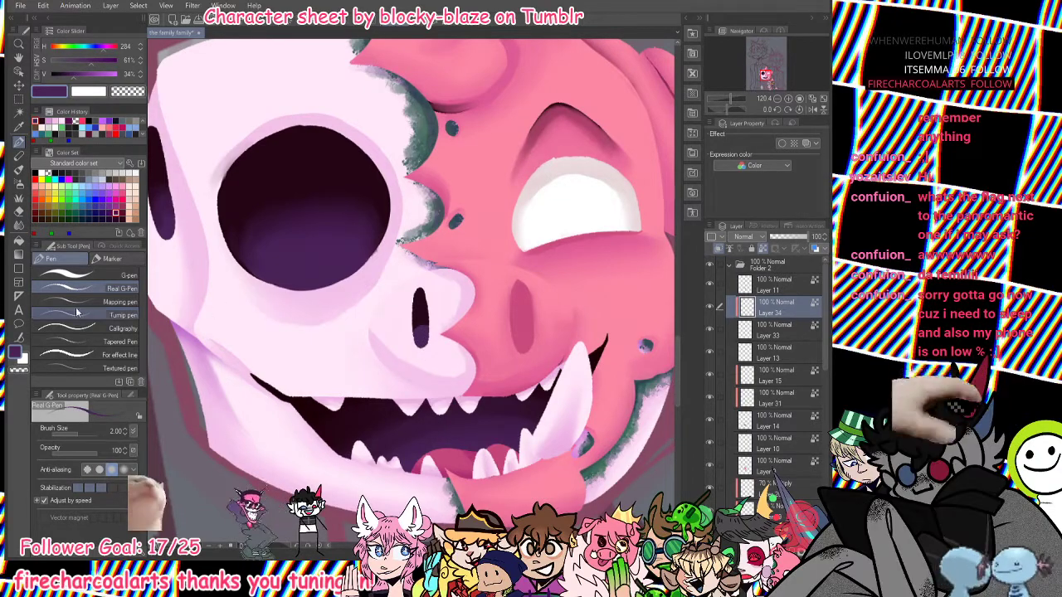
click(25, 220)
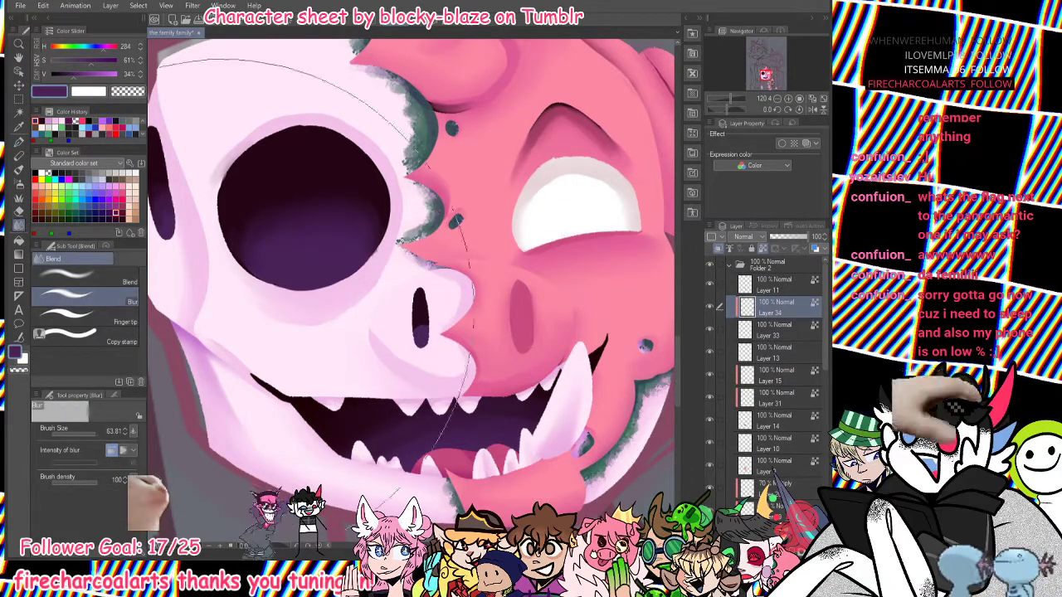
drag(90, 436, 82, 436)
drag(419, 313, 425, 334)
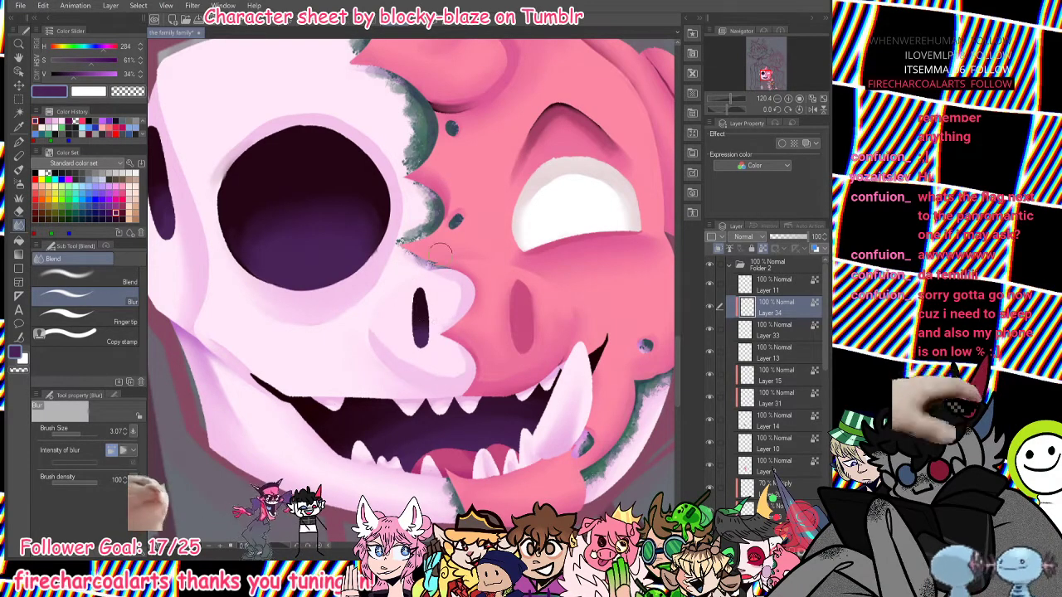
Smooth the nostril gradient and the snout shading on Layer 33 with the Wet bleed blender.
click(20, 170)
click(54, 259)
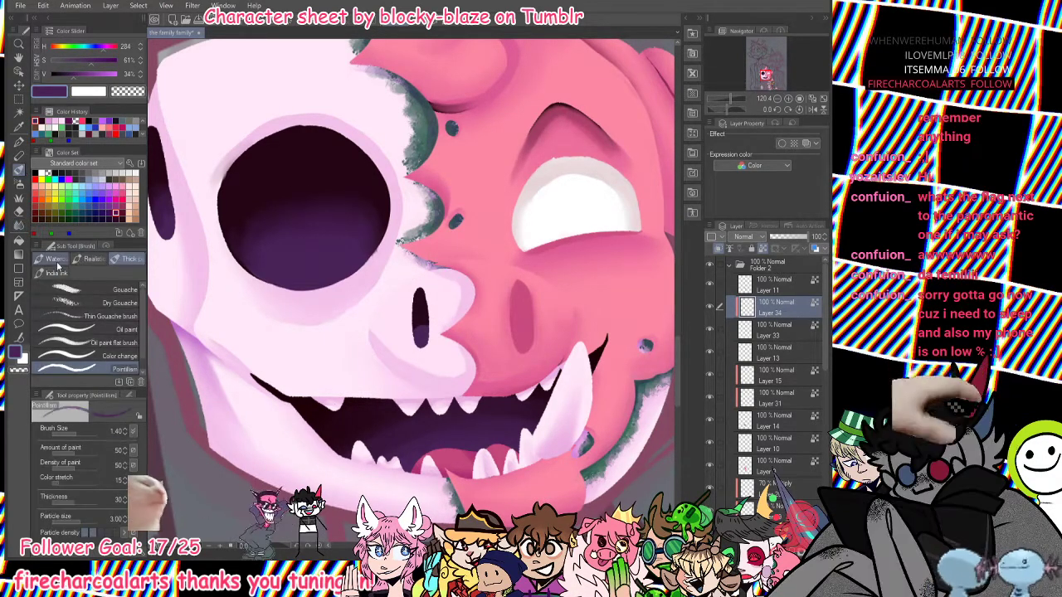
mouse_move(412, 332)
mouse_down()
mouse_move(428, 311)
mouse_move(421, 314)
mouse_up()
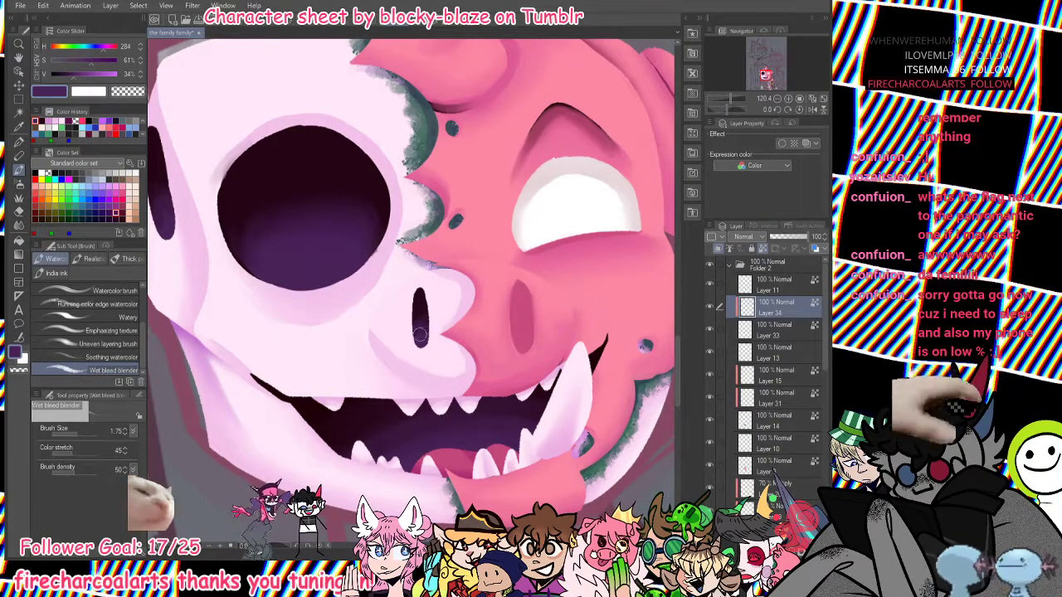
click(813, 327)
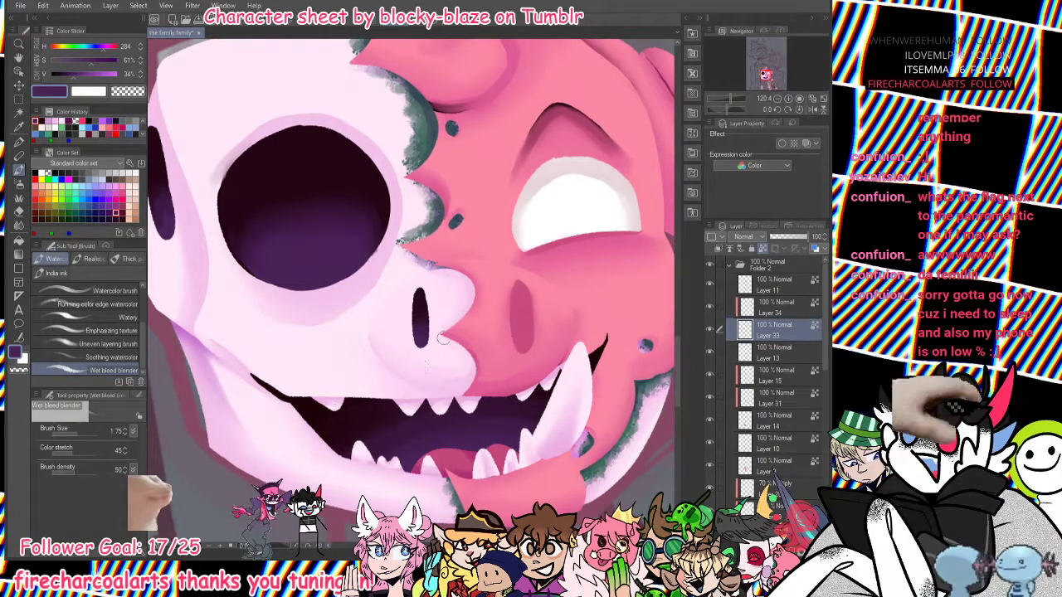
drag(729, 100, 729, 100)
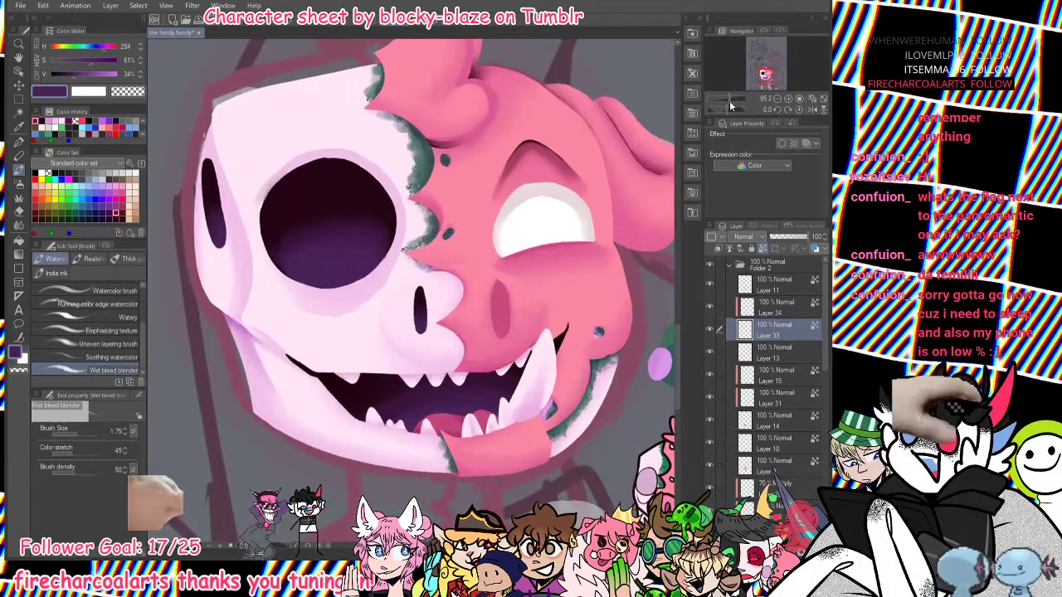
Move the nostril on Layer 34 slightly so it sits better on the bony snout.
click(776, 314)
key(k)
drag(477, 399, 478, 400)
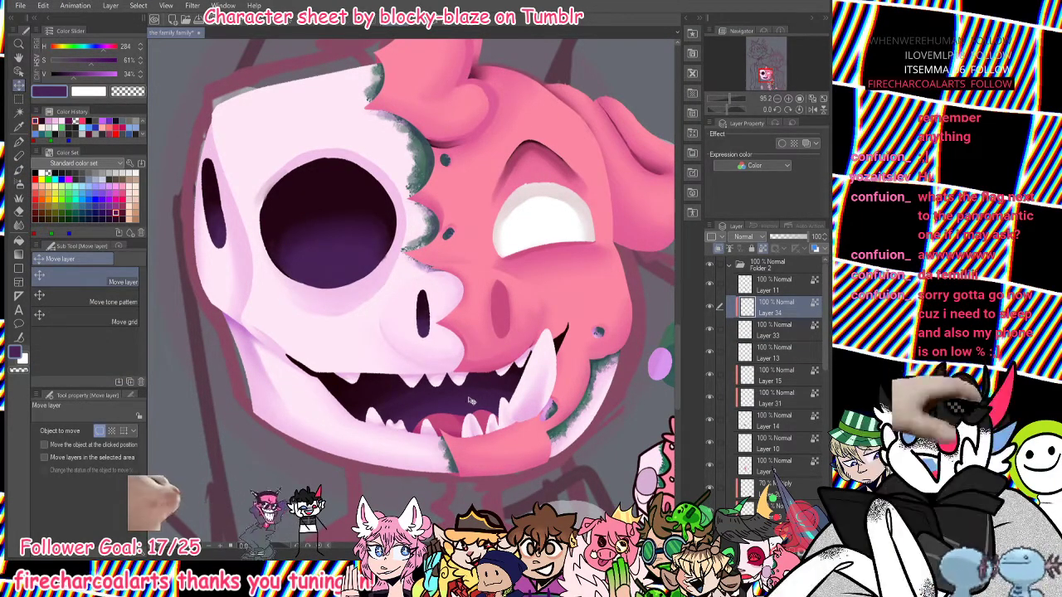
Add a new clipped layer directly above Layer 26 for the shadow cast by the snout.
scroll(796, 382, down, 6)
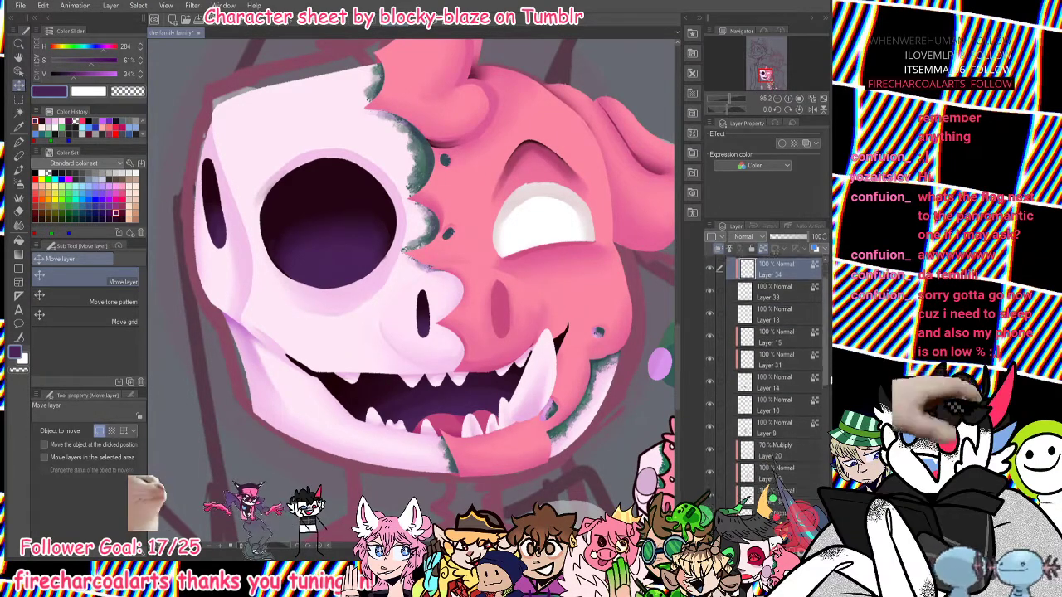
click(711, 494)
click(710, 494)
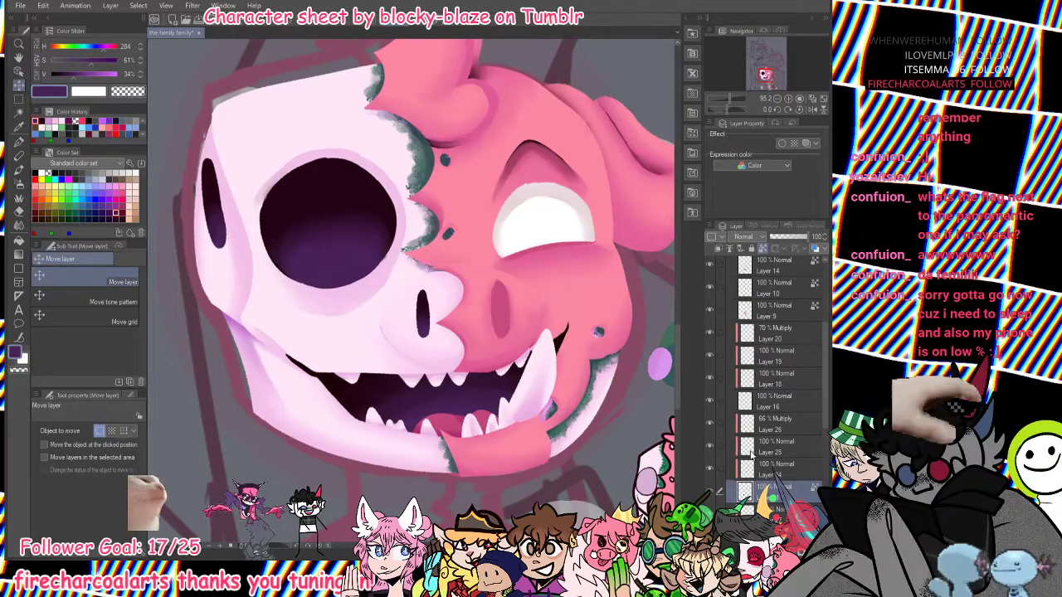
drag(769, 432, 770, 427)
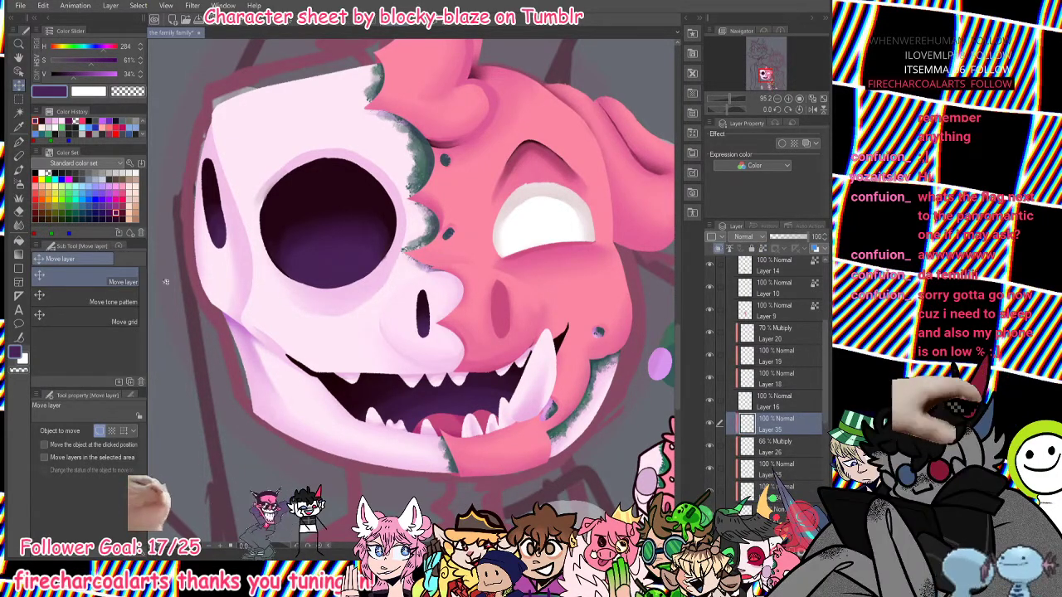
Paint a light purple shadow around the underside of the snout, blend it softly, and set its layer to Multiply at 68% opacity.
key(p)
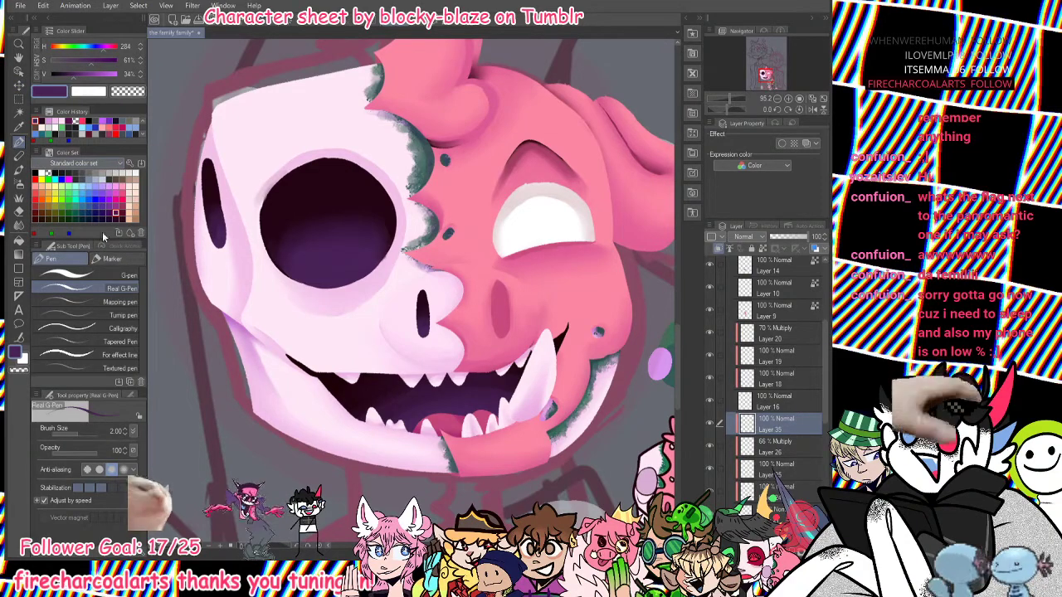
alt+click(240, 329)
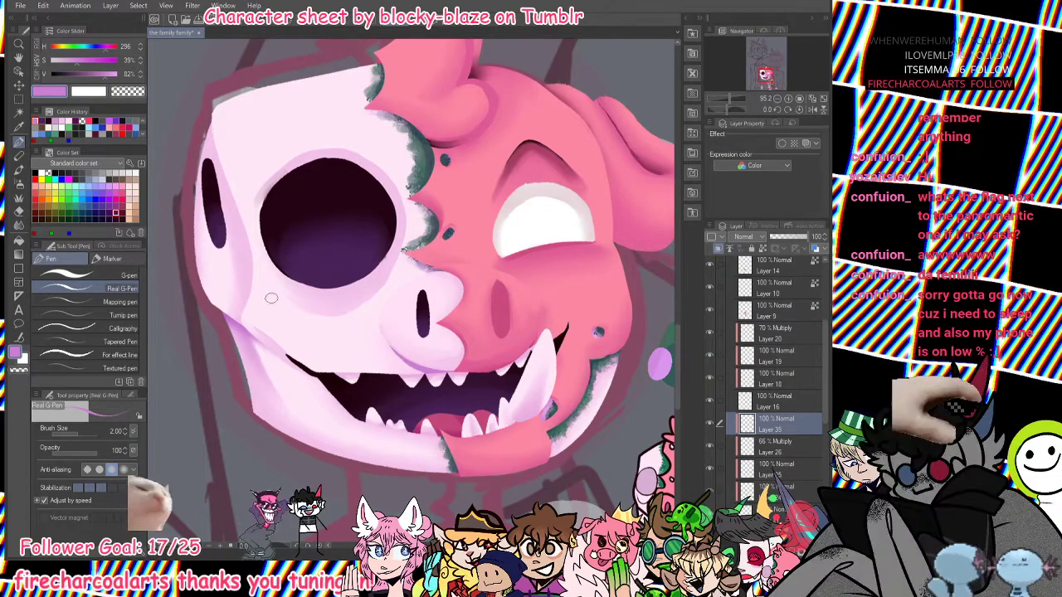
click(18, 171)
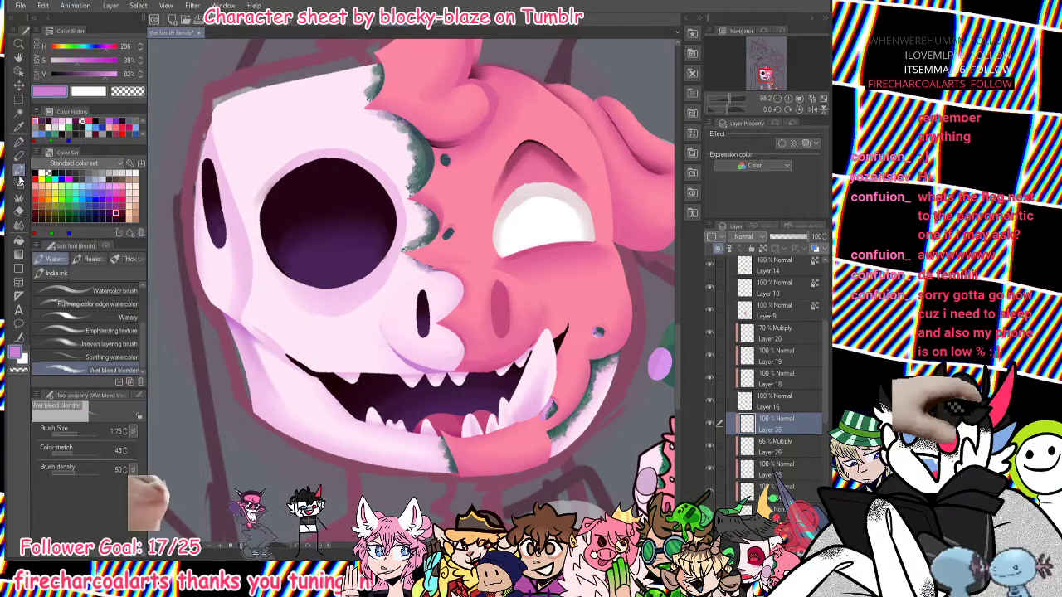
mouse_move(406, 360)
mouse_down()
mouse_move(448, 371)
mouse_move(383, 328)
mouse_move(435, 375)
mouse_up()
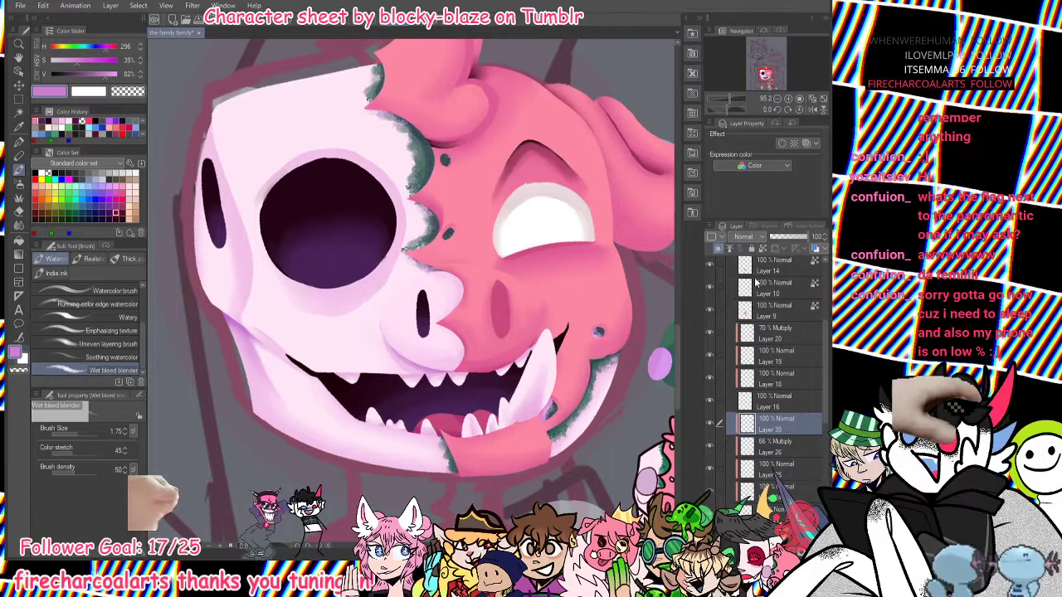
drag(804, 240, 791, 240)
drag(738, 98, 730, 100)
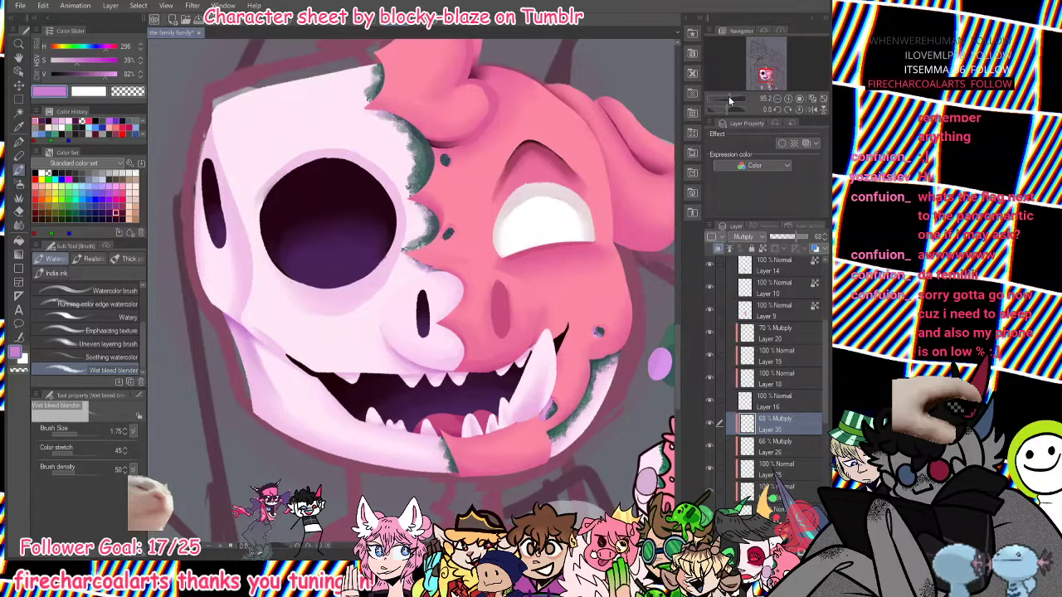
drag(729, 98, 727, 101)
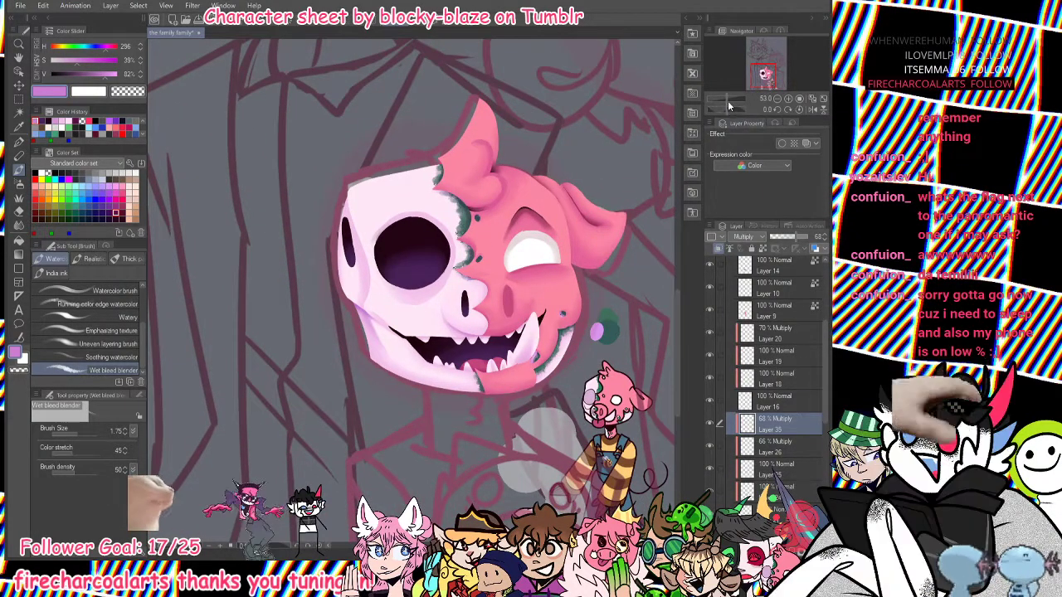
Add a new layer above Layer 34 and pick the dark teal from the colour swatches beside the head.
scroll(727, 101, up, 2)
scroll(782, 309, up, 3)
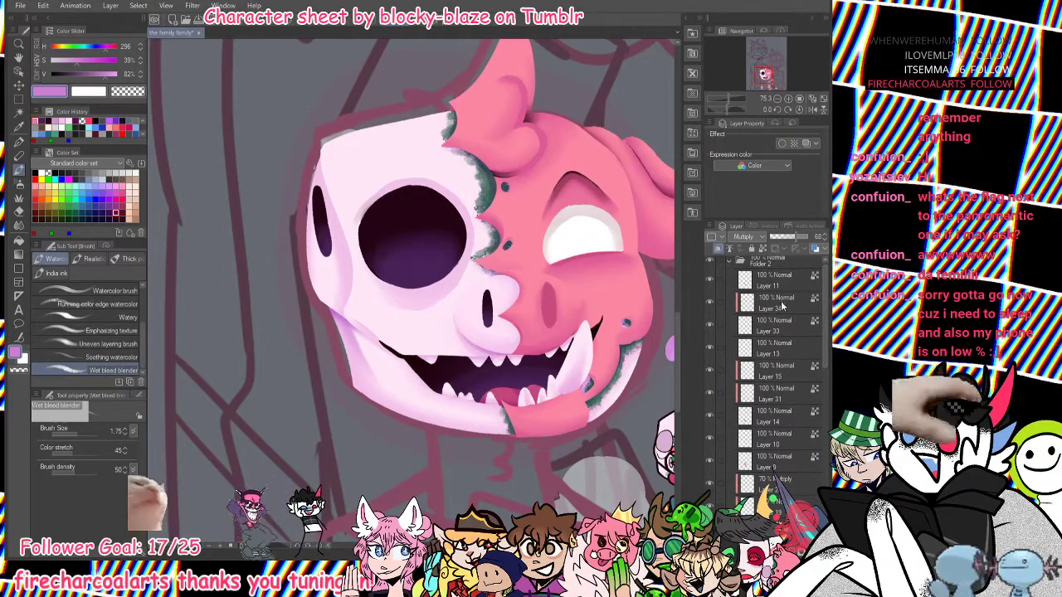
click(782, 307)
key(ctrl+shift+n)
drag(761, 79, 767, 81)
alt+click(542, 298)
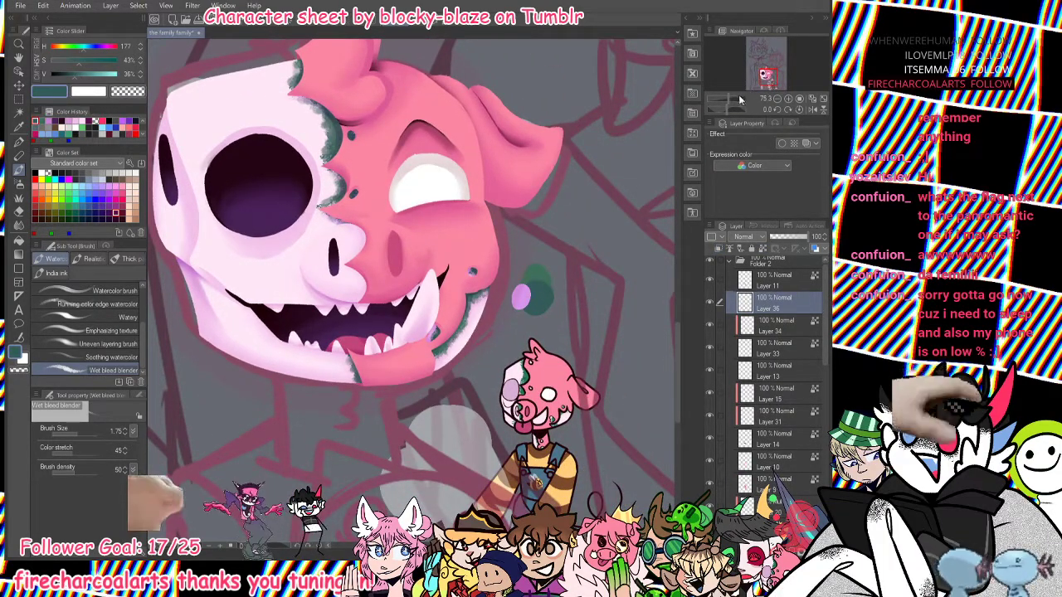
Stipple dark teal along the torn edge of the bony snout with the Grass C brush at size 3.44.
scroll(741, 99, up, 3)
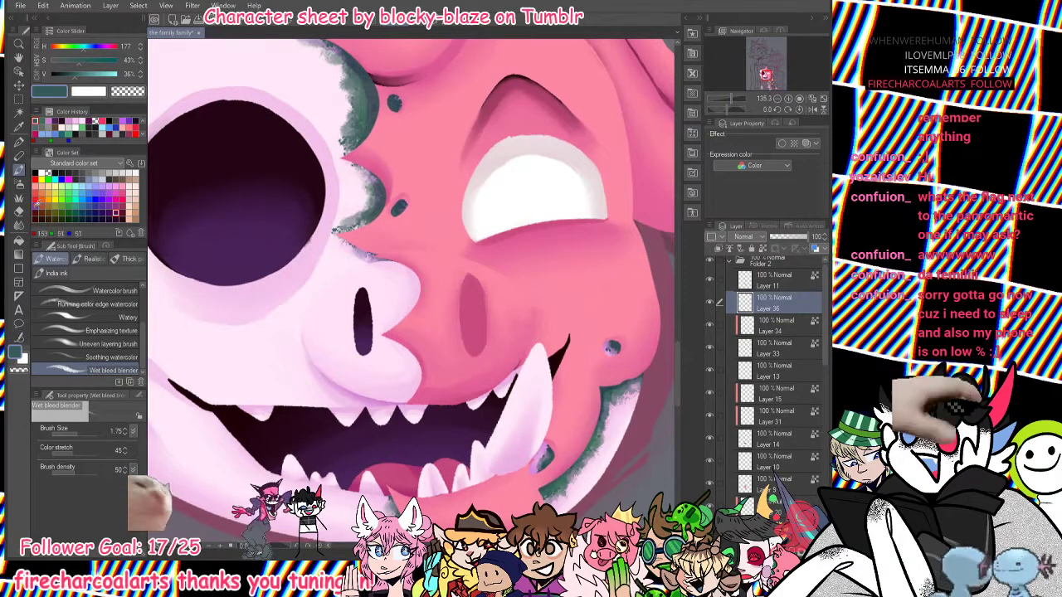
click(19, 199)
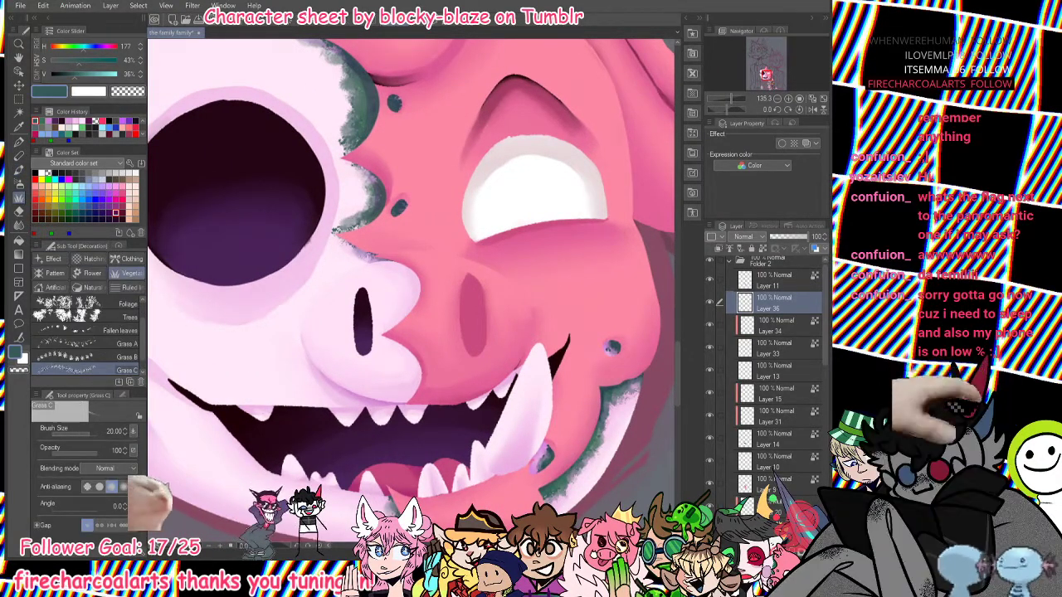
click(67, 431)
drag(66, 432, 76, 433)
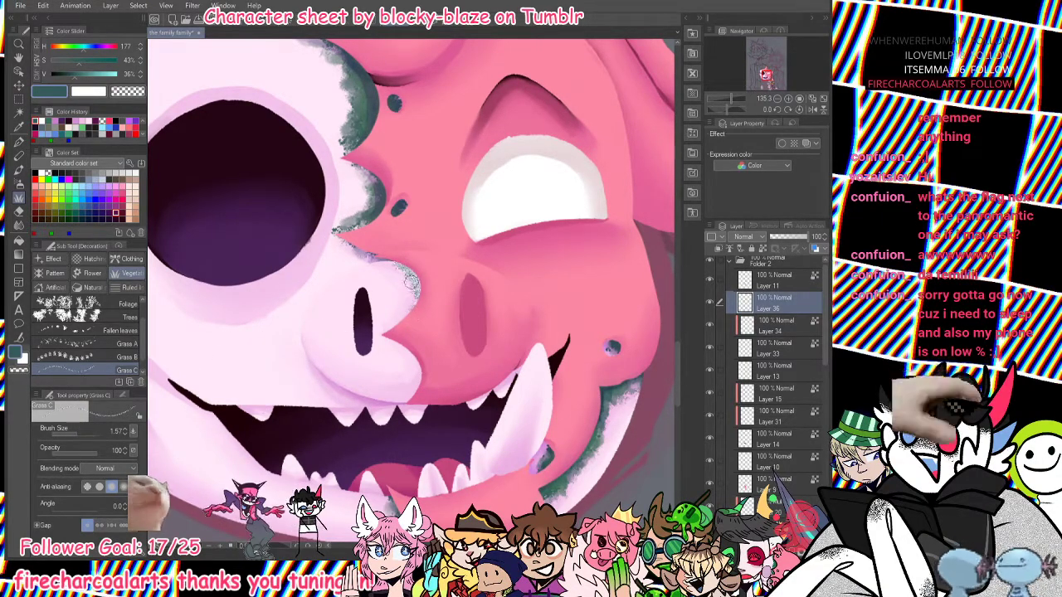
drag(78, 432, 80, 432)
mouse_move(396, 246)
mouse_down()
mouse_move(412, 254)
mouse_move(412, 312)
mouse_up()
key(ctrl+z)
key(ctrl+z)
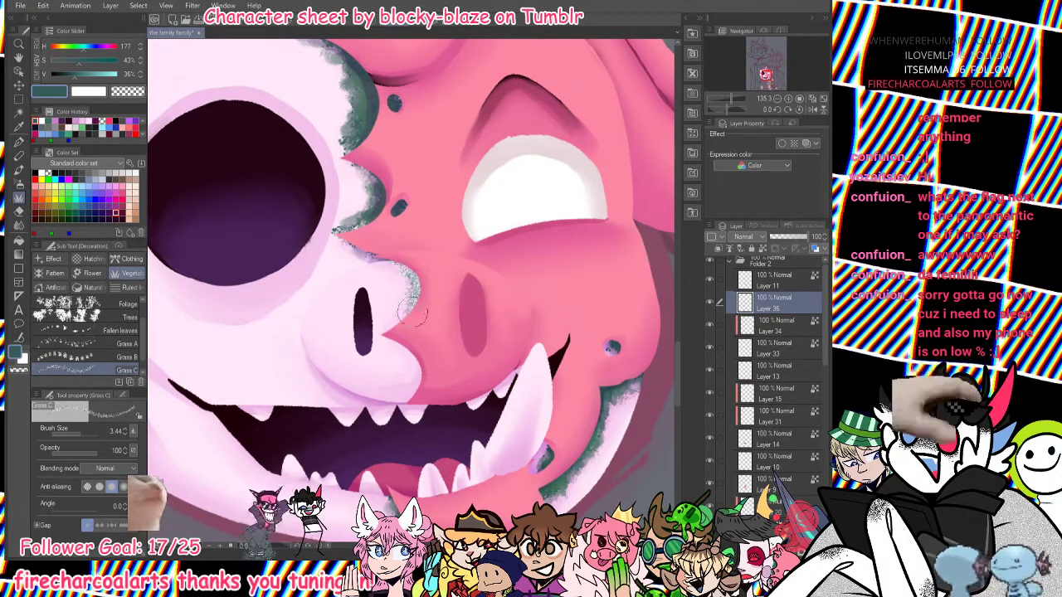
mouse_move(403, 348)
mouse_down()
mouse_move(405, 398)
mouse_move(413, 379)
mouse_move(393, 340)
mouse_move(421, 301)
mouse_move(405, 356)
mouse_move(415, 395)
mouse_move(421, 301)
mouse_up()
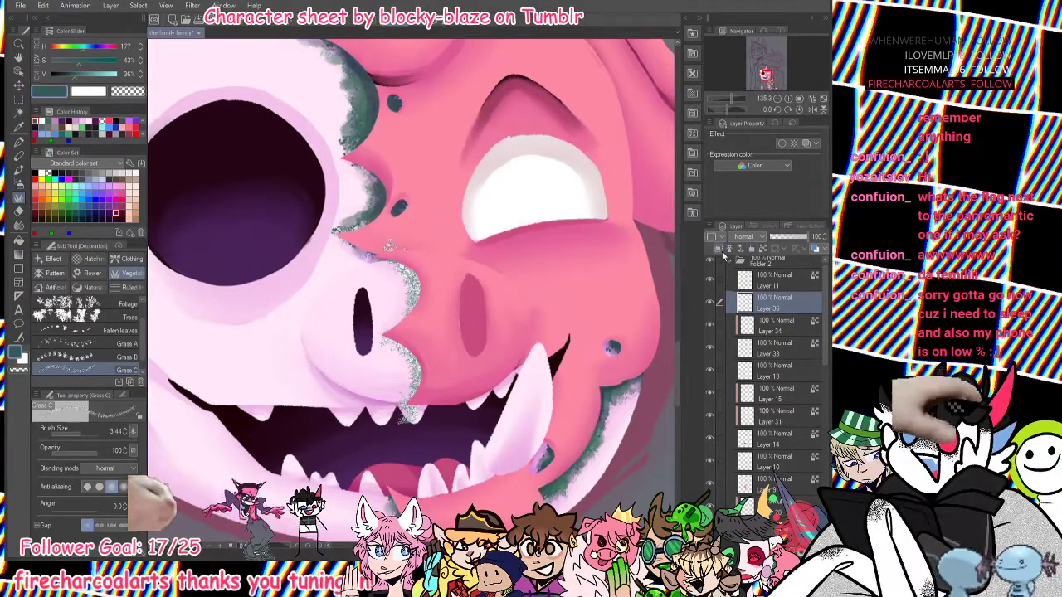
Clip Layer 36 to the layer below and fill the outer rim of the snout's torn edge with solid teal.
click(18, 141)
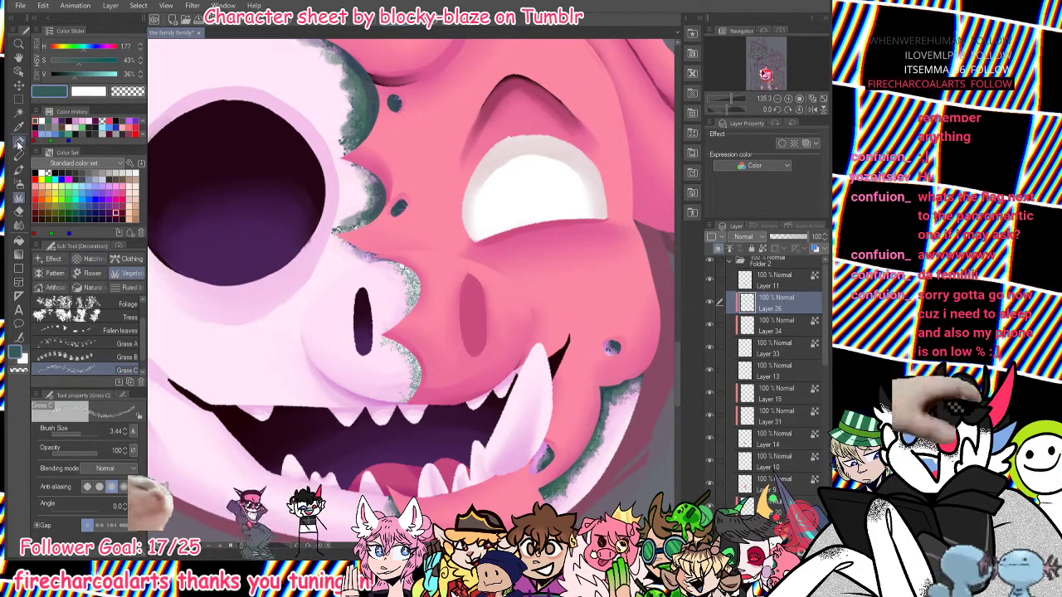
click(118, 275)
drag(364, 265, 398, 390)
key(ctrl+z)
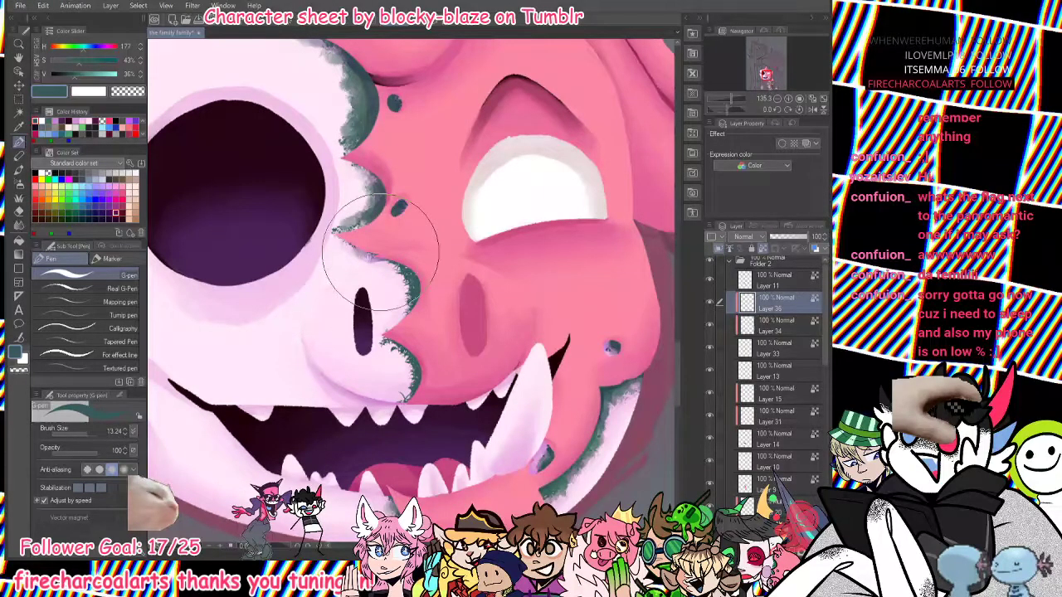
Soften the teal along both scallops of the snout's torn edge with the Wet bleed blender.
key(b)
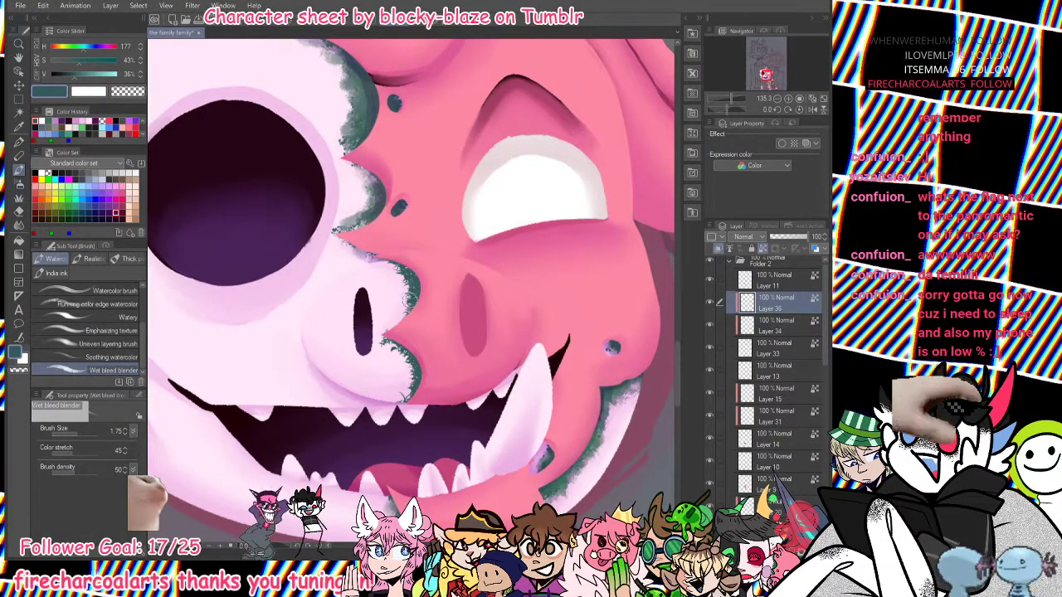
click(763, 248)
drag(411, 287, 401, 274)
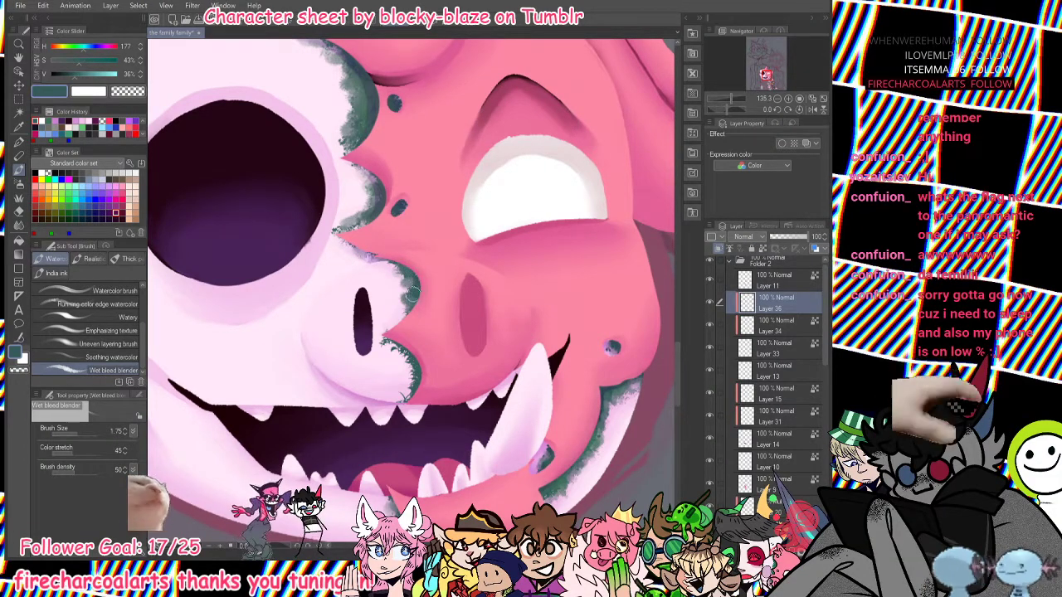
mouse_move(387, 337)
mouse_down()
mouse_move(410, 387)
mouse_move(400, 400)
mouse_move(412, 372)
mouse_move(403, 358)
mouse_move(414, 361)
mouse_move(402, 378)
mouse_move(393, 353)
mouse_move(409, 355)
mouse_move(400, 349)
mouse_move(409, 294)
mouse_move(396, 267)
mouse_move(410, 280)
mouse_move(405, 309)
mouse_up()
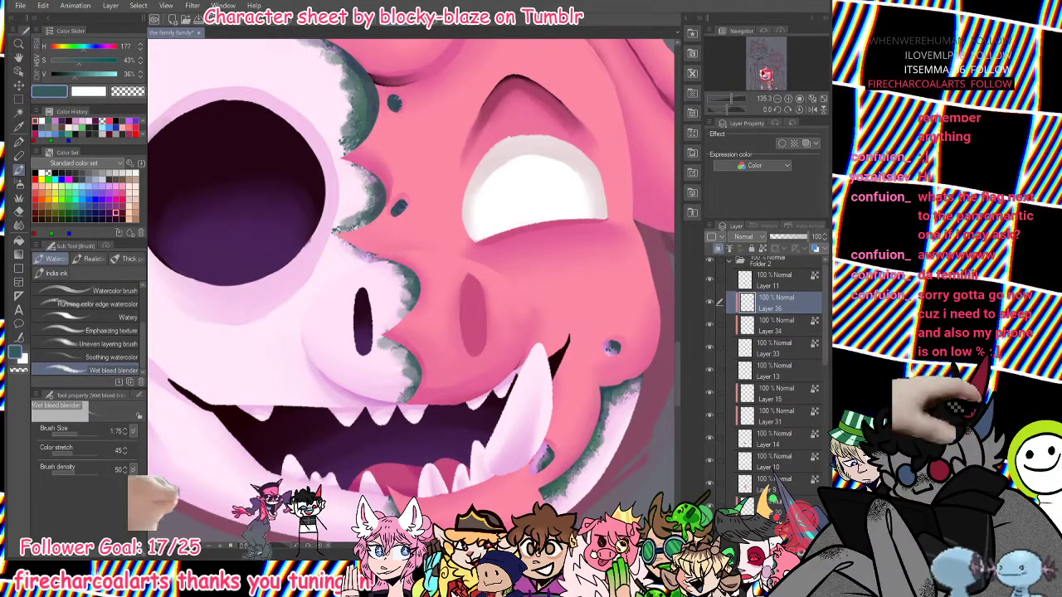
Add a clipped layer above Layer 36 and stipple the swatch green over the snout's teal edge with Grass C.
drag(731, 100, 730, 102)
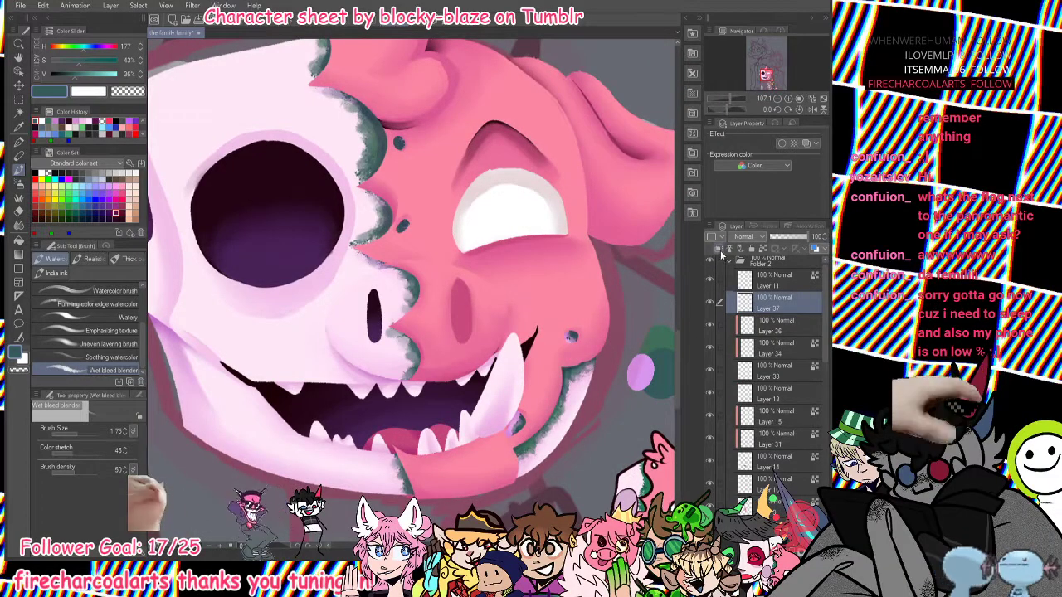
click(719, 248)
alt+click(661, 347)
click(18, 199)
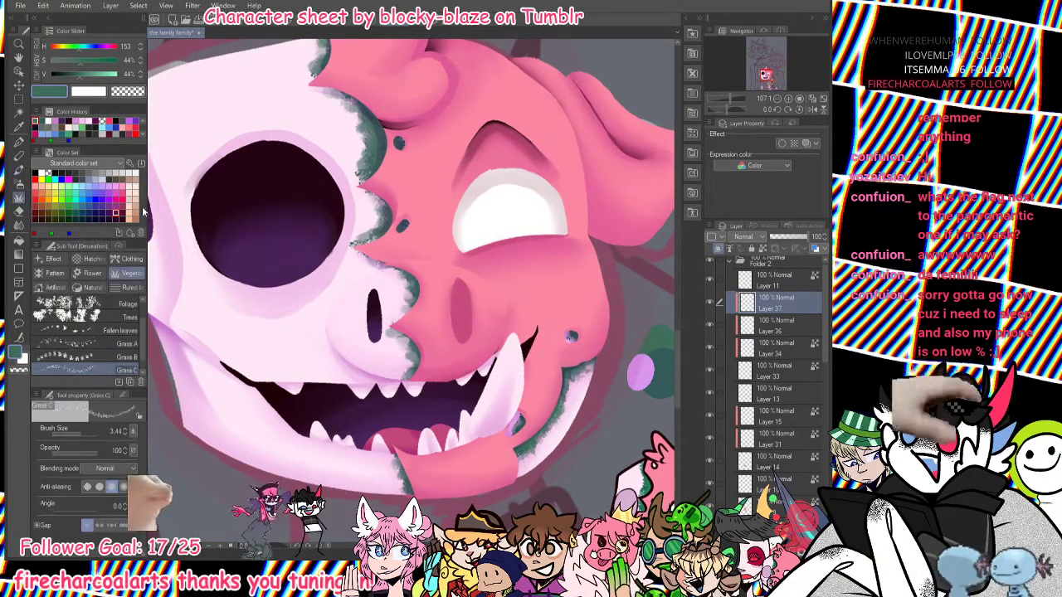
mouse_move(409, 273)
mouse_down()
mouse_move(413, 376)
mouse_move(401, 327)
mouse_move(414, 374)
mouse_up()
drag(402, 335, 414, 372)
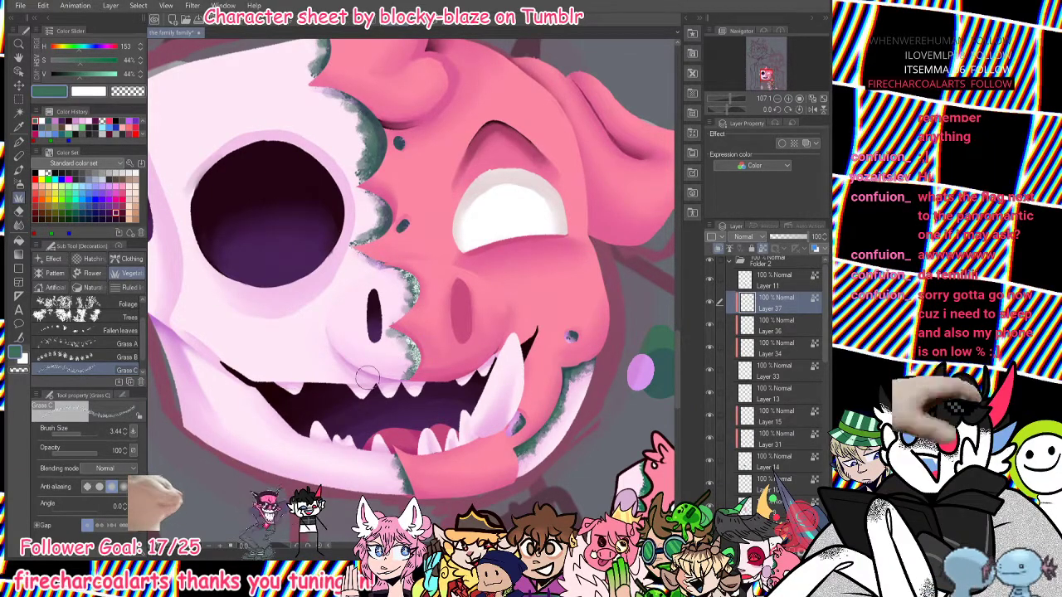
Fill in the green along the snout's torn edge and smooth it with the Wet bleed blender.
click(19, 143)
click(112, 258)
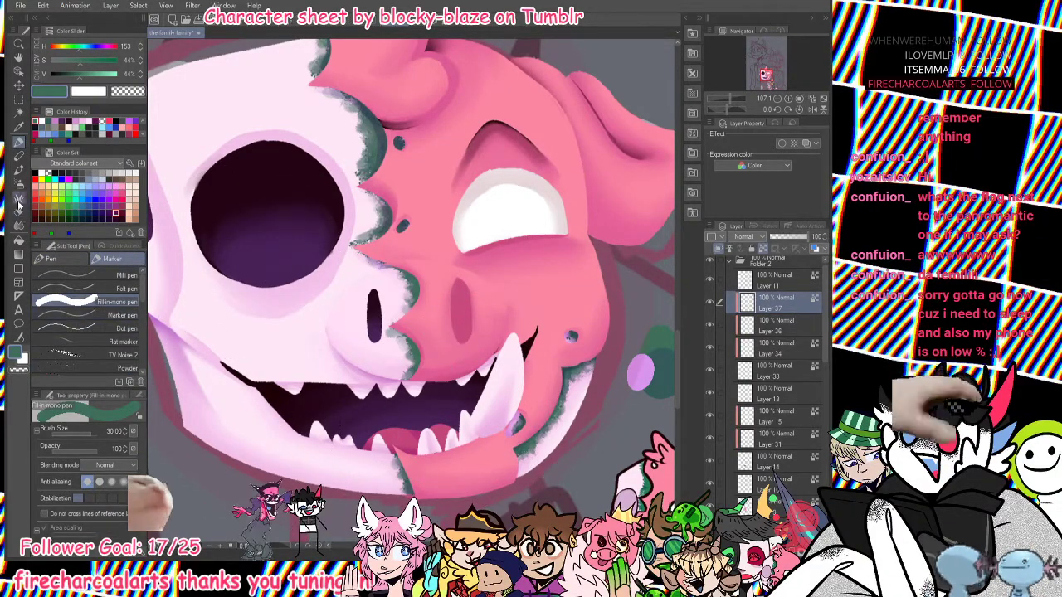
click(19, 169)
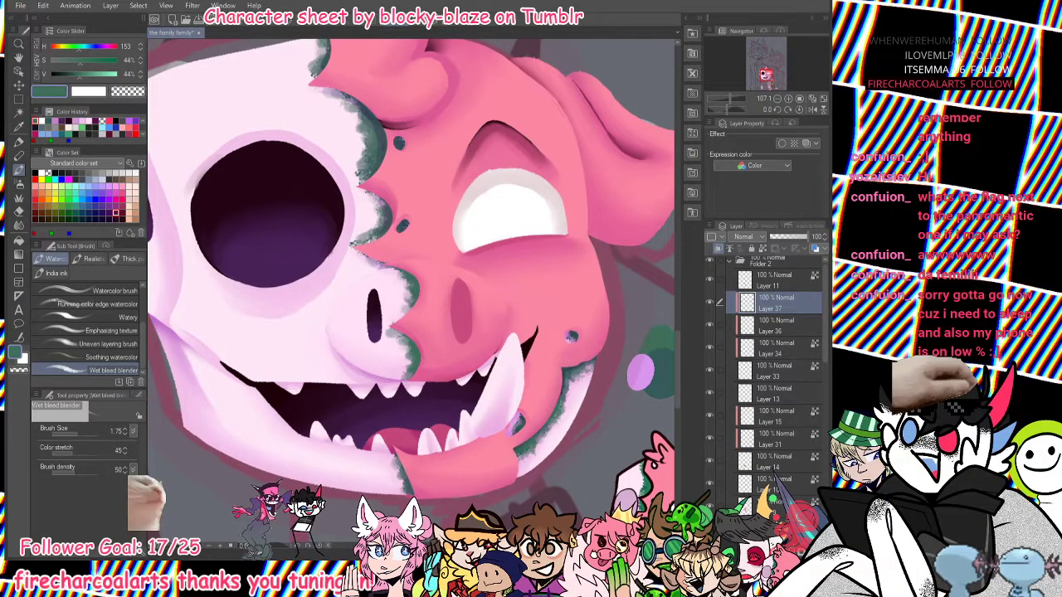
Add a clipped layer above Layer 37 and line the snout's torn edge in the light purple swatch colour with the Real G-Pen.
key(ctrl+shift+n)
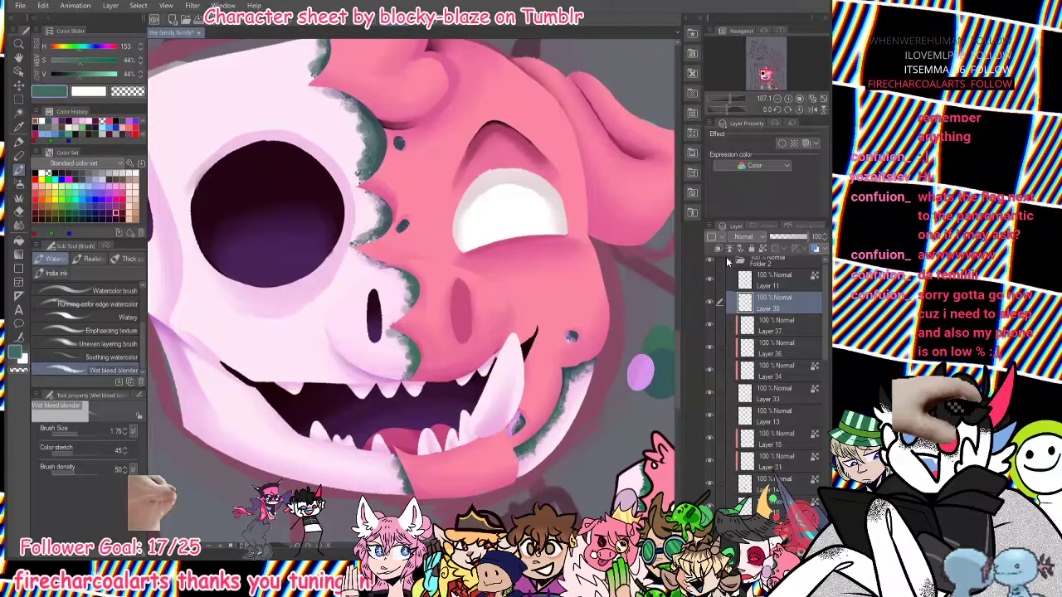
click(719, 249)
alt+click(640, 373)
click(18, 142)
click(64, 259)
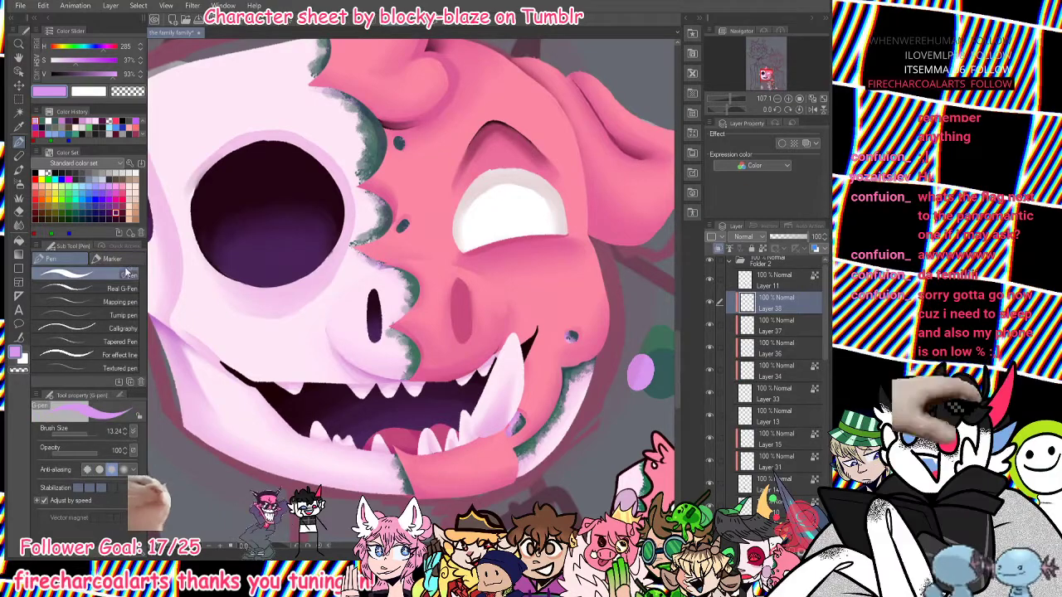
click(116, 288)
drag(397, 269, 417, 292)
drag(392, 332, 418, 358)
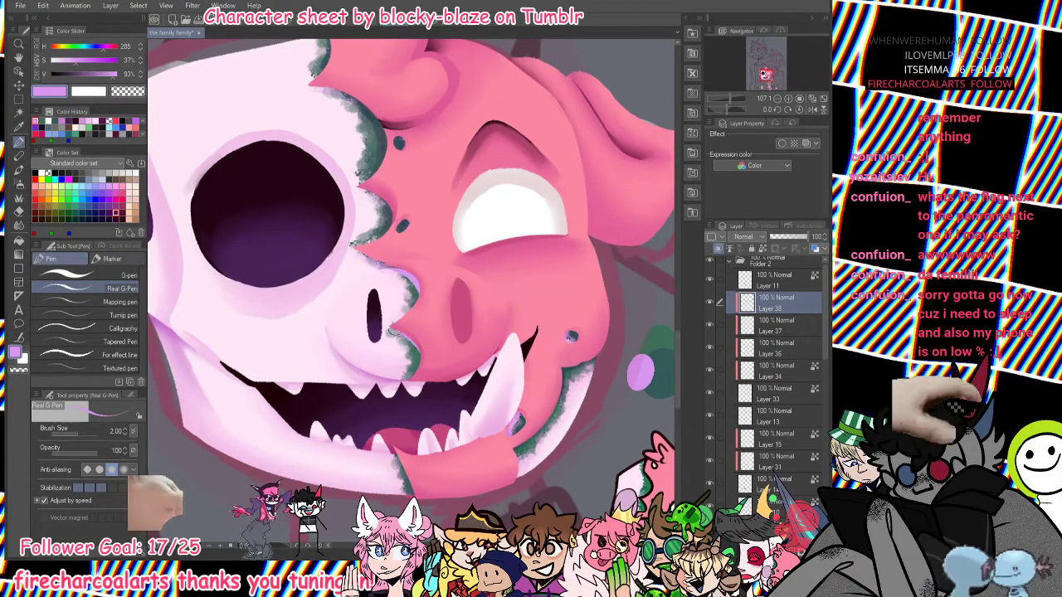
Blur the light purple edge lines at brush size 1.40 and set their layer to Multiply at 49% opacity.
key(j)
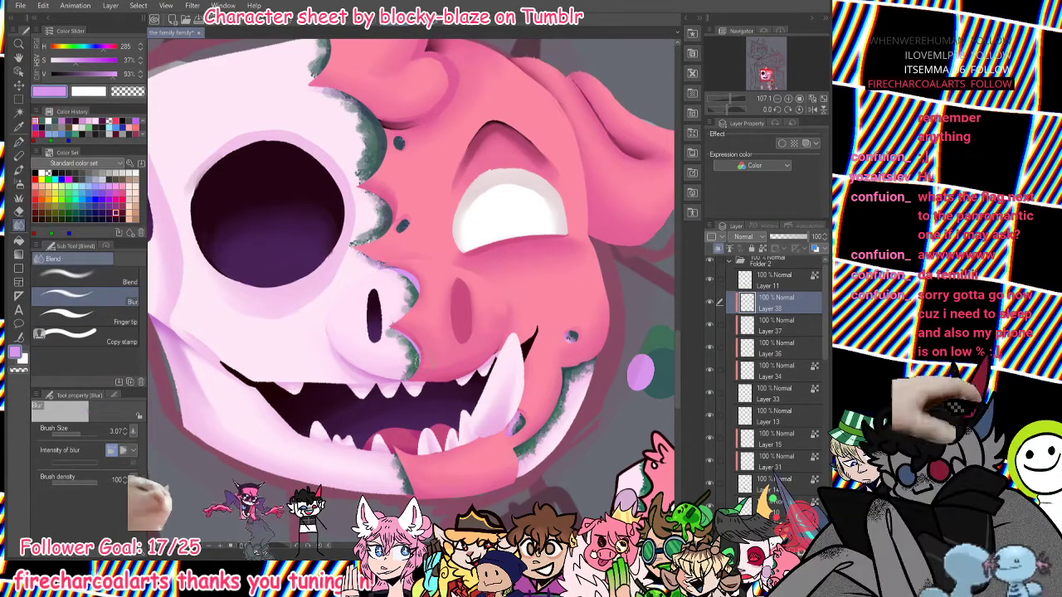
click(75, 430)
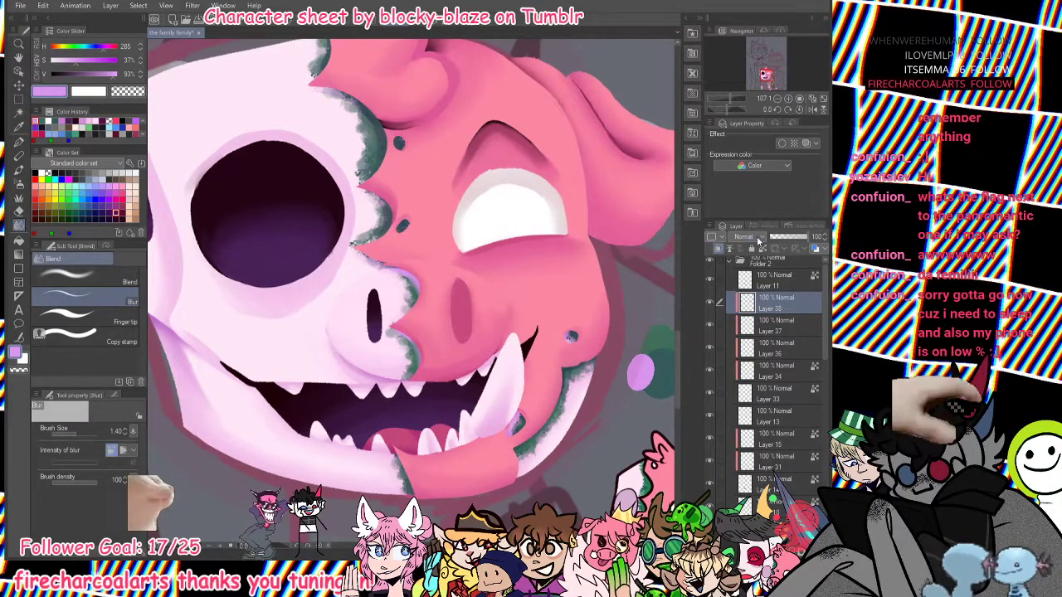
click(757, 238)
click(751, 274)
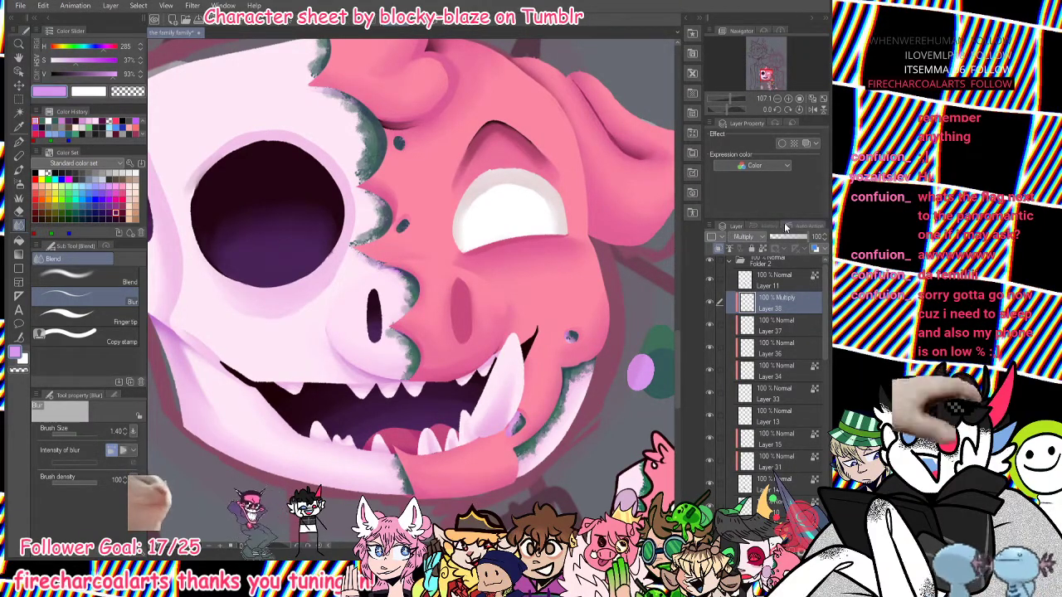
click(789, 237)
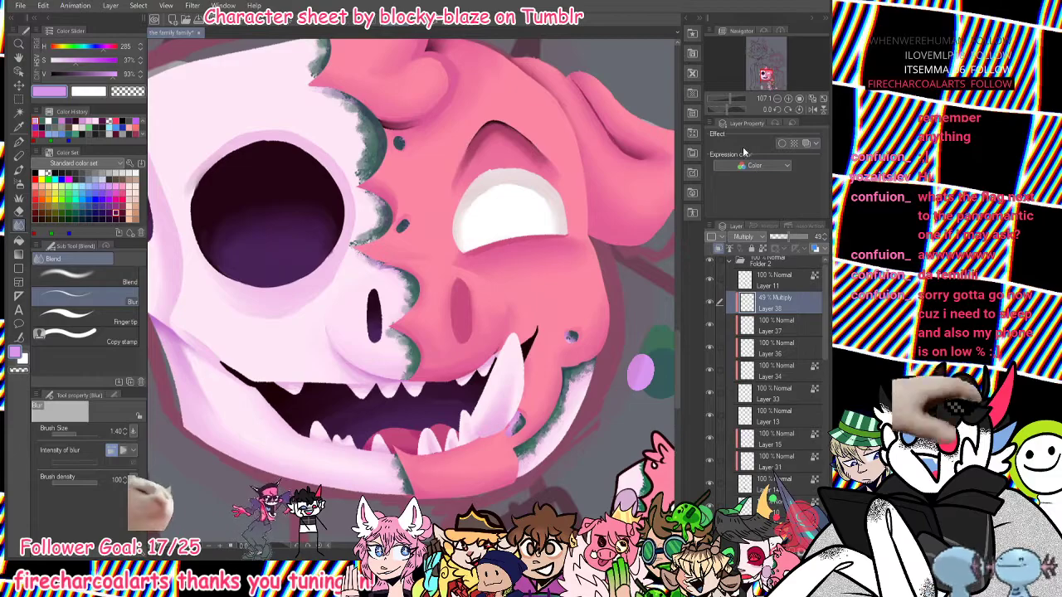
Collapse Folder 2 and temporarily hide the Folder 1 sketch and the Layer 17 swatches to examine the painted pig head.
drag(729, 100, 726, 98)
drag(758, 68, 756, 68)
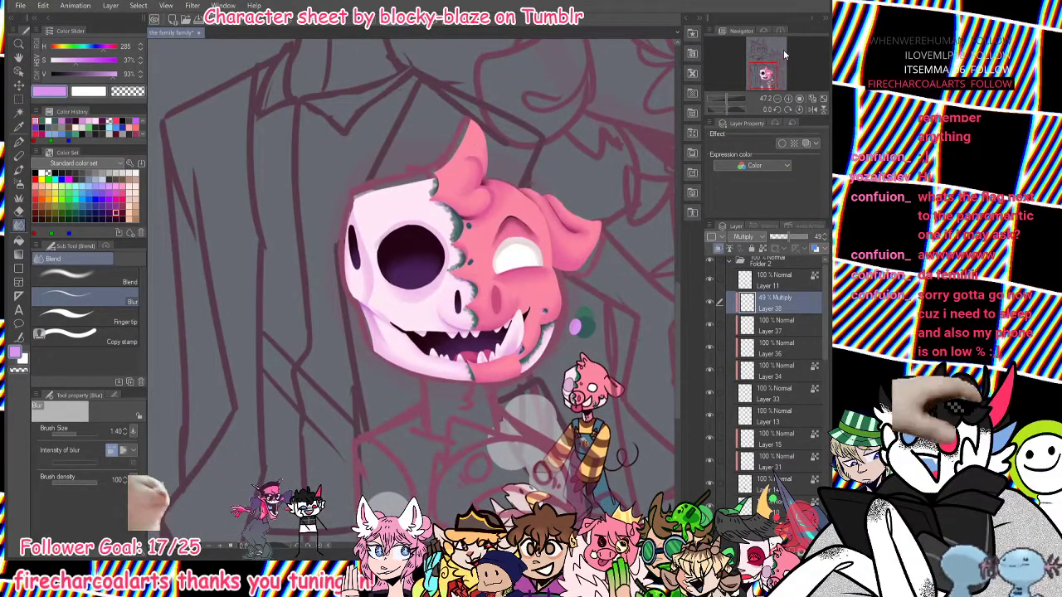
click(733, 262)
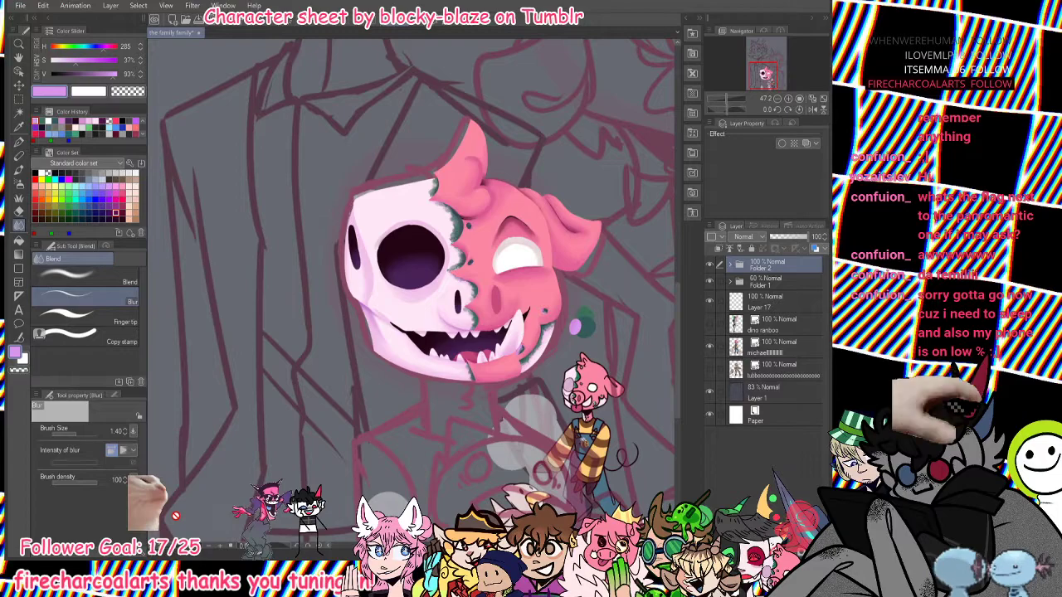
click(710, 283)
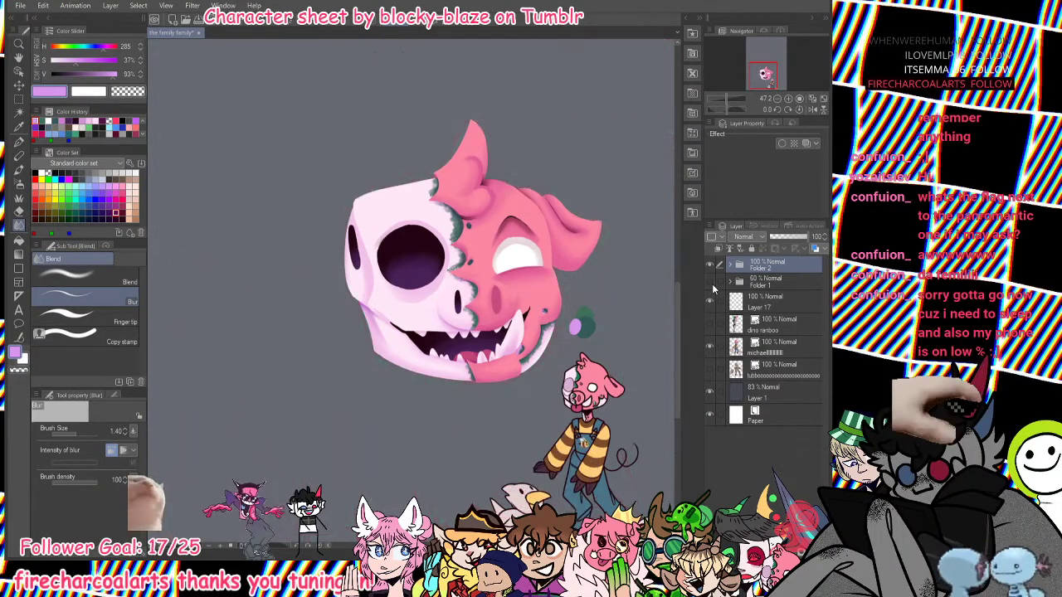
scroll(656, 327, down, 3)
scroll(655, 327, up, 4)
click(710, 306)
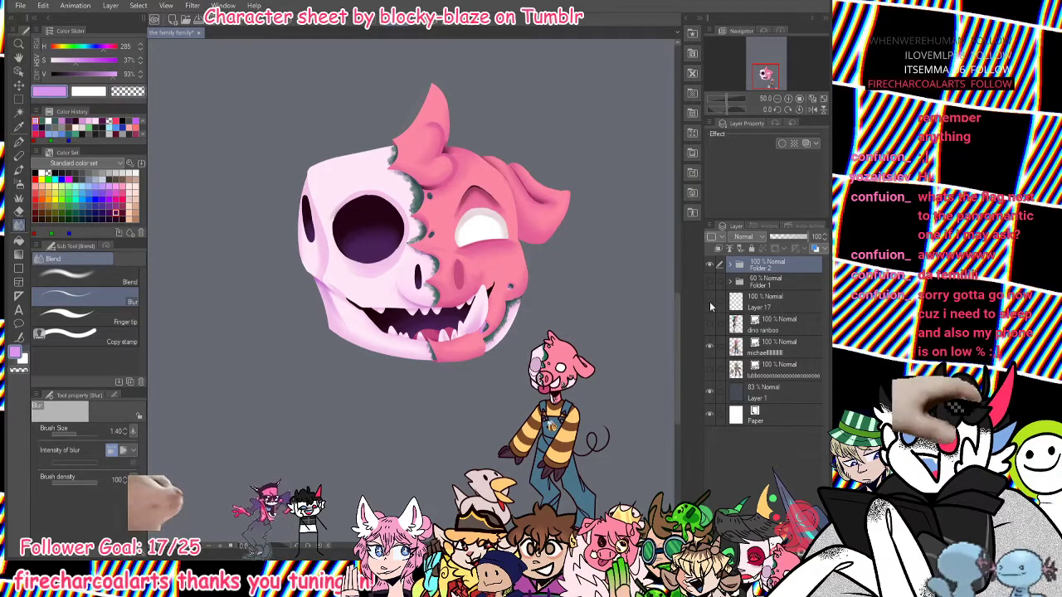
click(710, 305)
scroll(505, 347, down, 5)
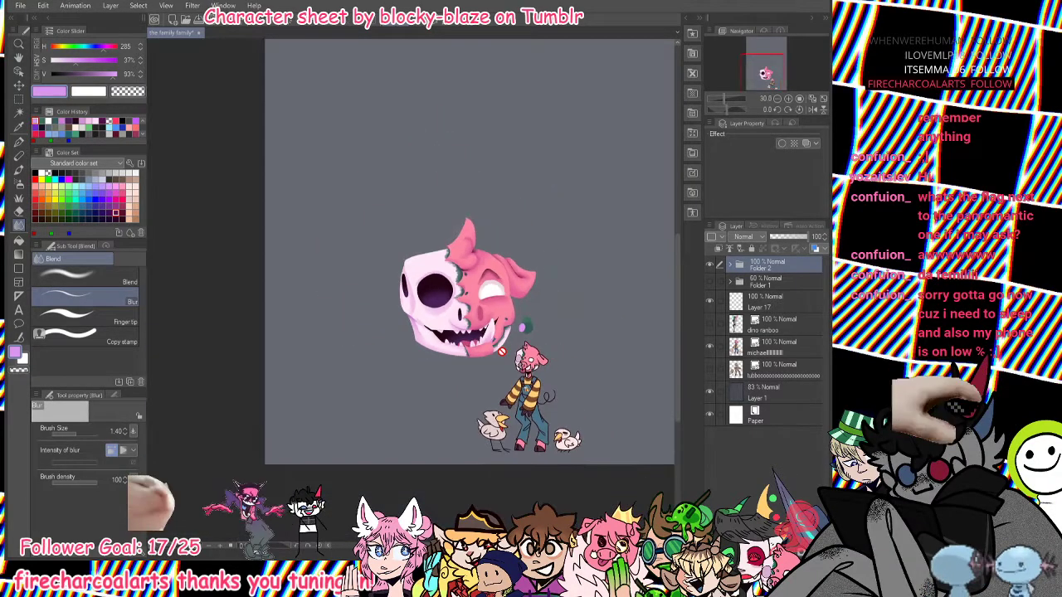
scroll(502, 347, up, 3)
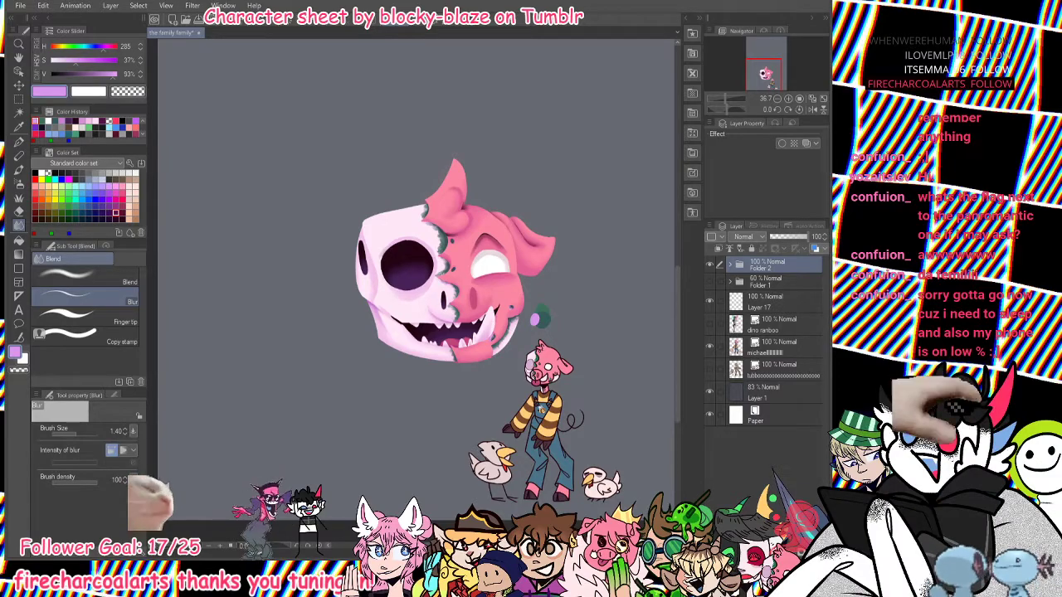
Show the Folder 1 sketch again and hide the pig character's reference layer.
click(710, 283)
click(709, 345)
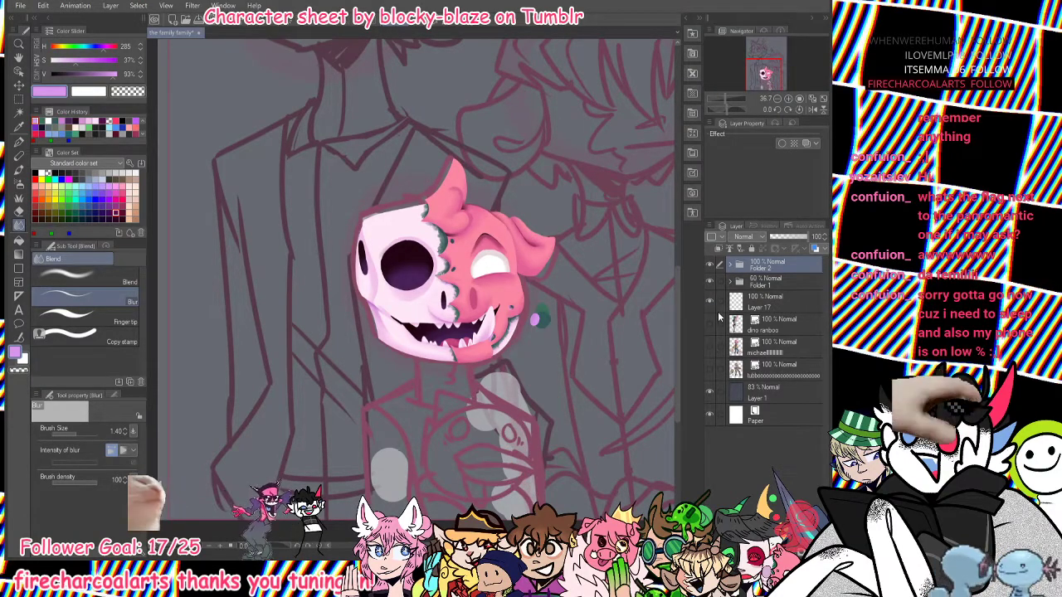
scroll(380, 469, down, 1)
scroll(380, 469, down, 2)
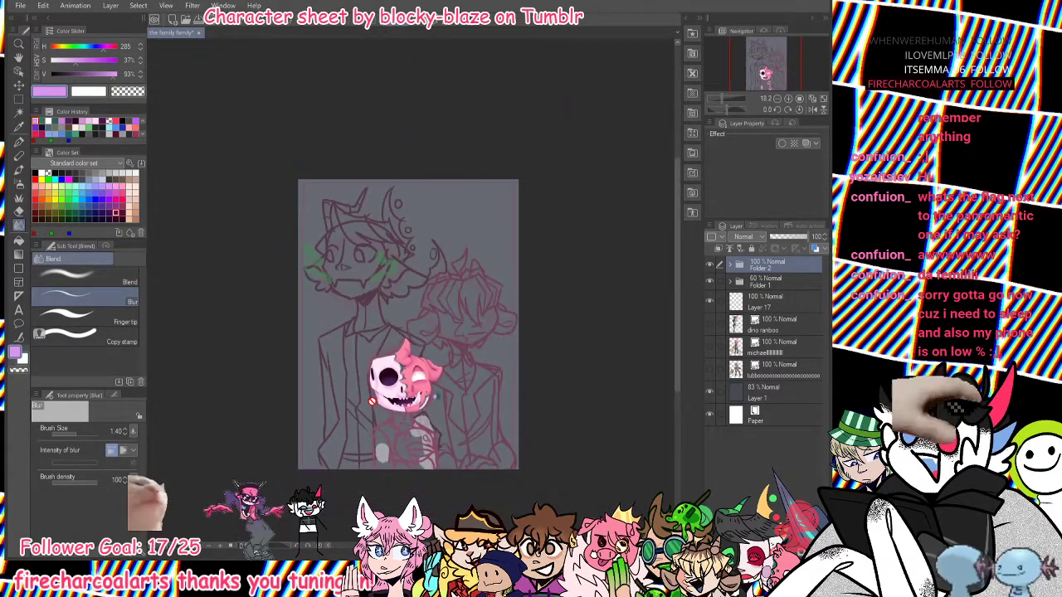
scroll(348, 357, up, 2)
scroll(361, 388, down, 2)
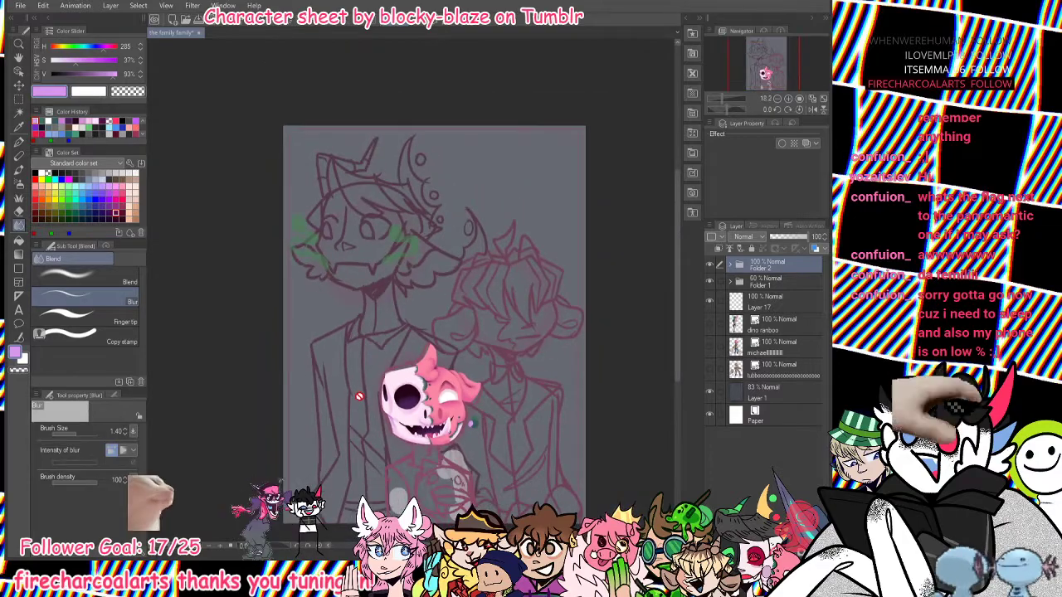
scroll(361, 389, up, 1)
Add a new layer at the top of Folder 1 and choose the Real G-Pen for sketching.
click(732, 282)
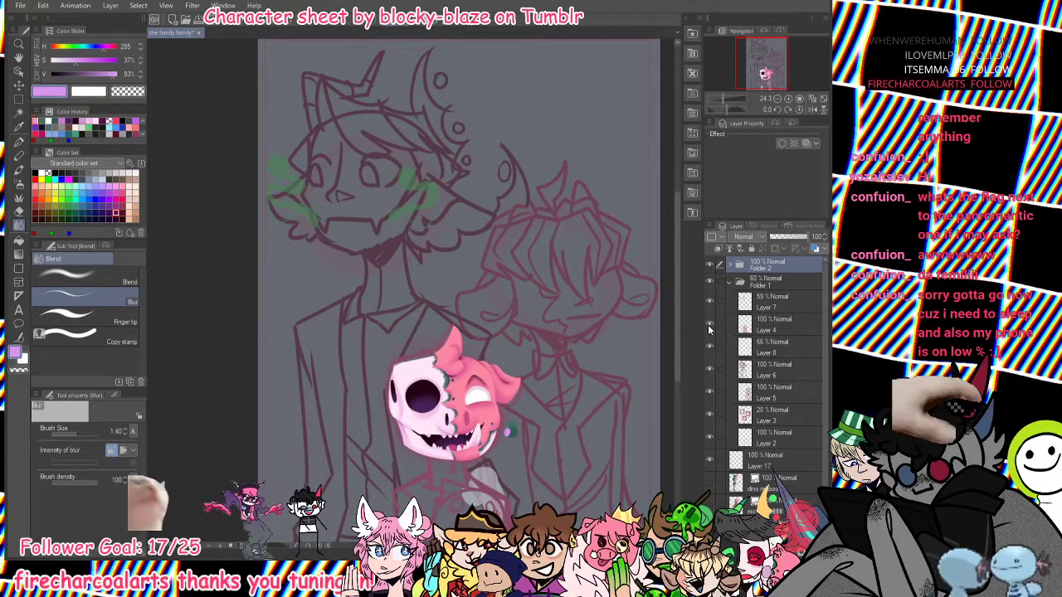
key(ctrl+shift+n)
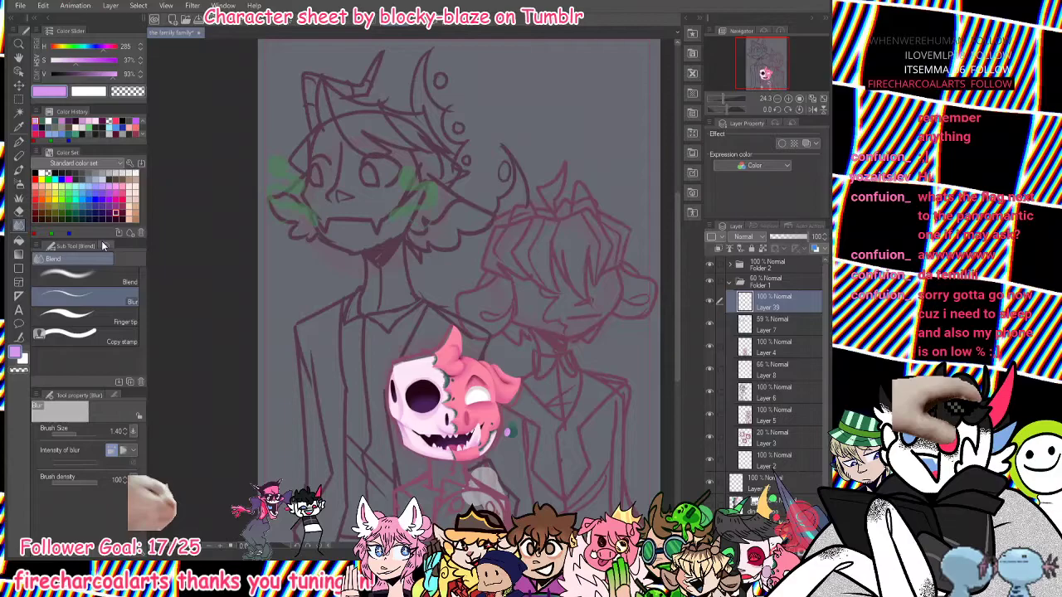
key(p)
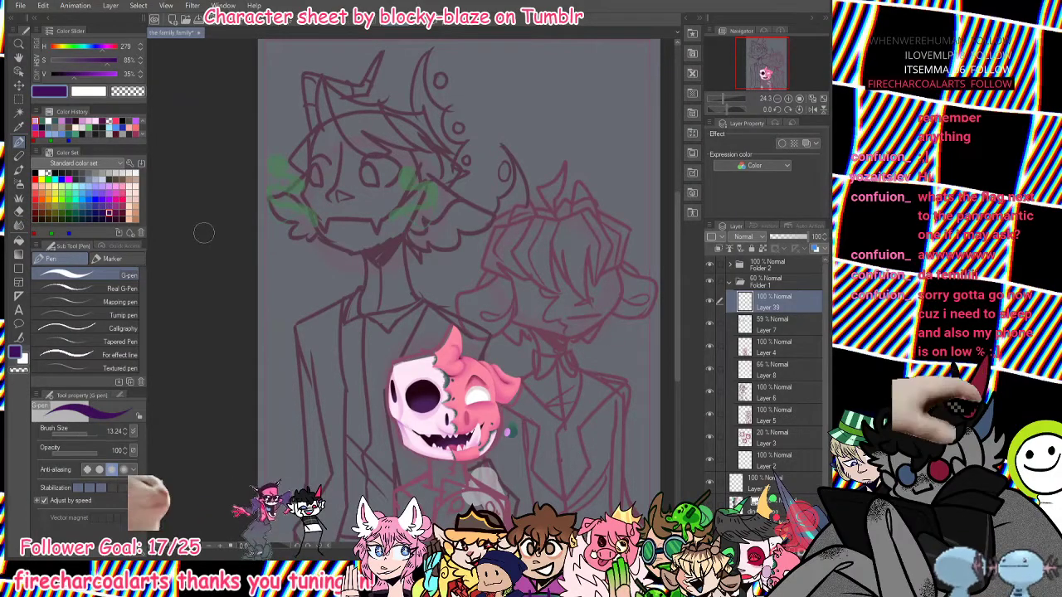
click(87, 289)
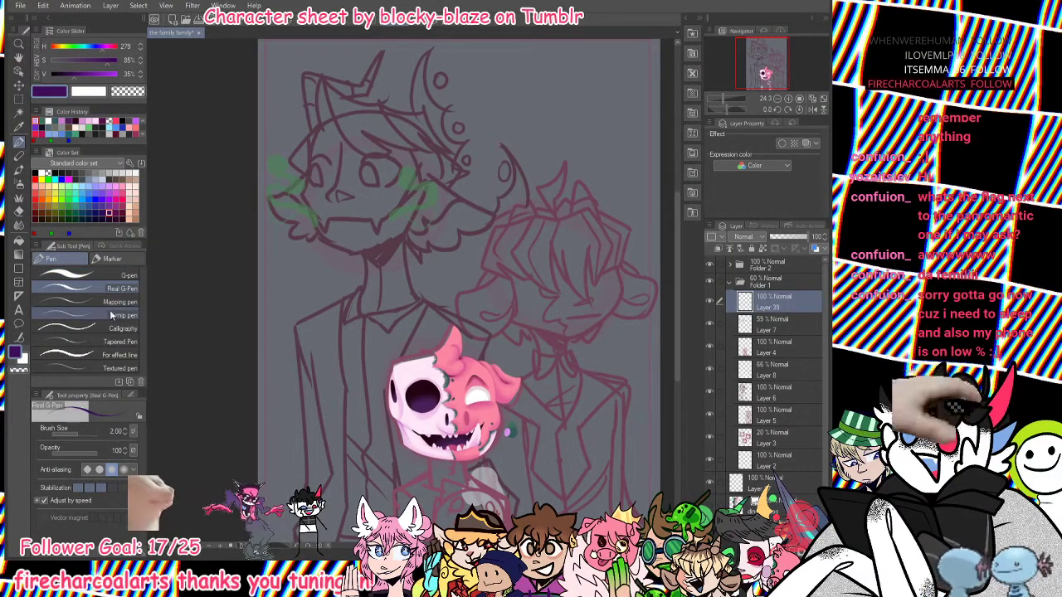
Draw a narrow, closed oval mouth on the smaller curly-haired character in dark navy, hue 260, with the Real G-Pen.
drag(760, 68, 773, 69)
drag(722, 98, 773, 75)
drag(458, 355, 516, 353)
key(ctrl+z)
key(ctrl+z)
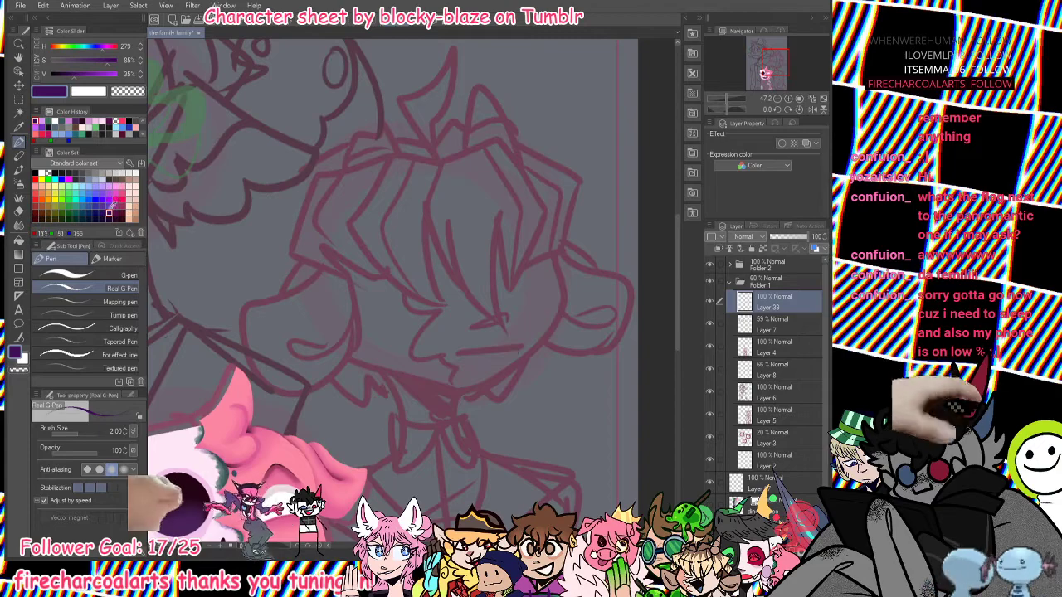
click(103, 219)
mouse_move(524, 348)
mouse_down()
mouse_move(458, 357)
mouse_move(521, 350)
mouse_up()
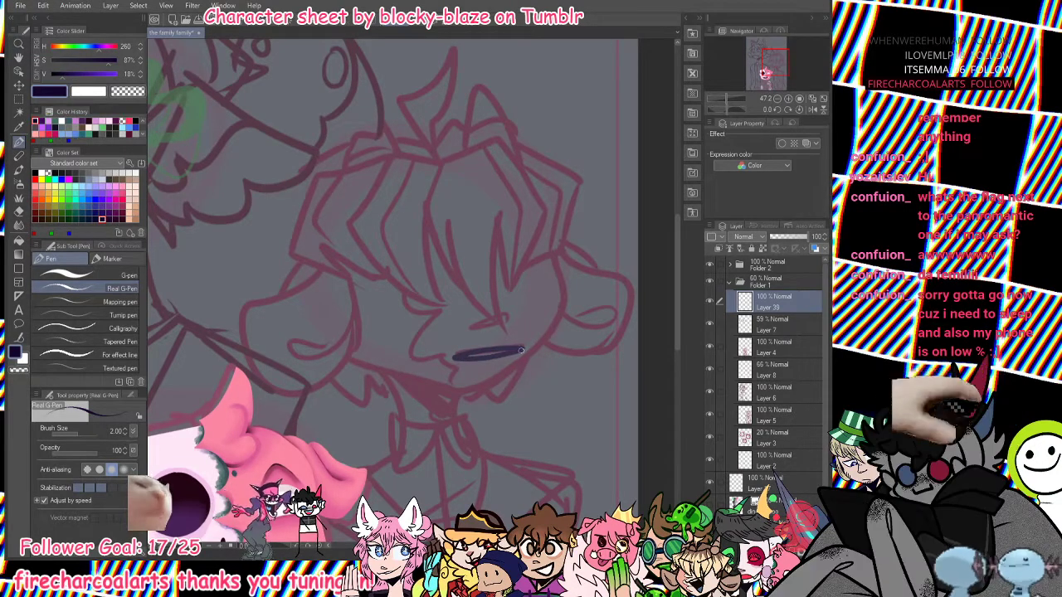
drag(429, 315, 457, 312)
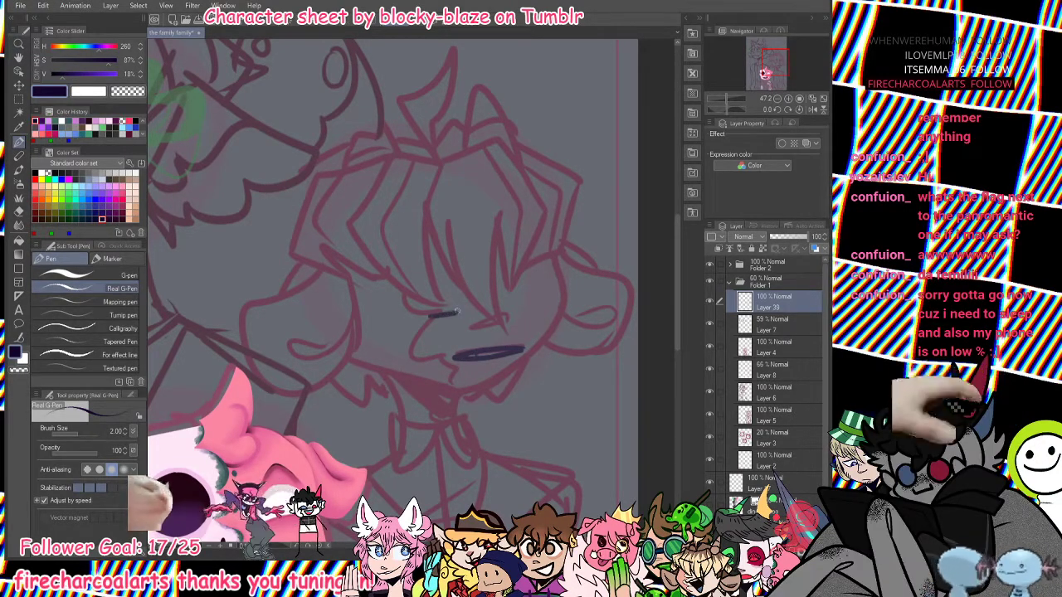
key(ctrl+z)
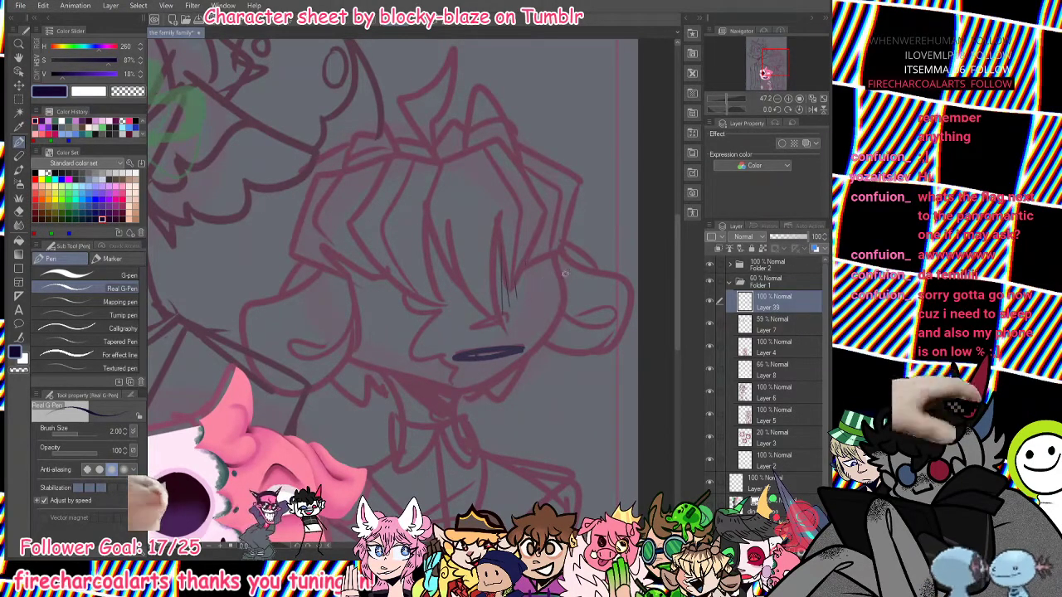
drag(450, 319, 445, 328)
key(ctrl+z)
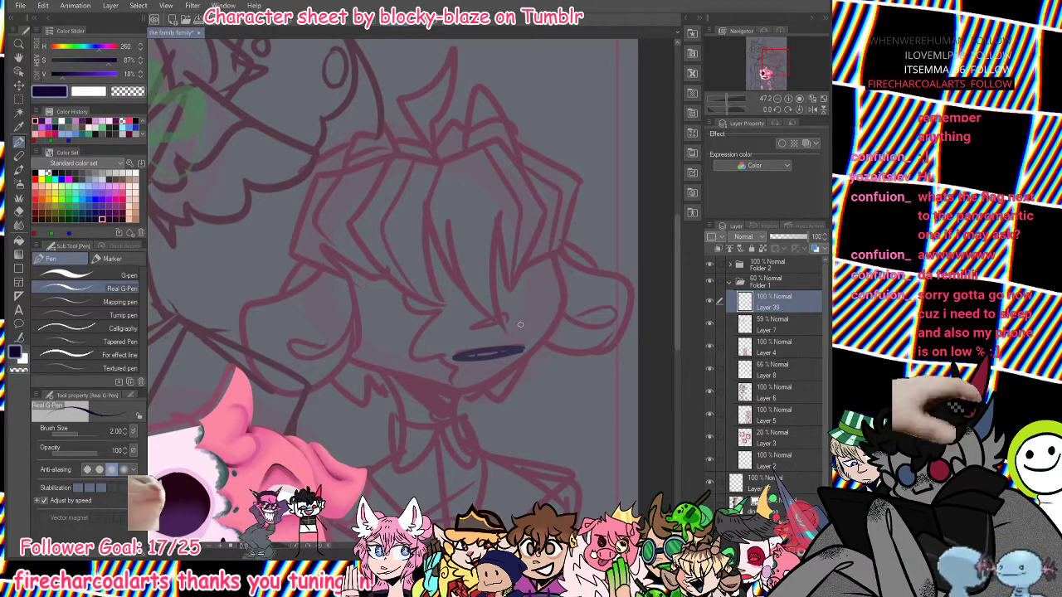
drag(545, 282, 544, 284)
drag(392, 327, 391, 329)
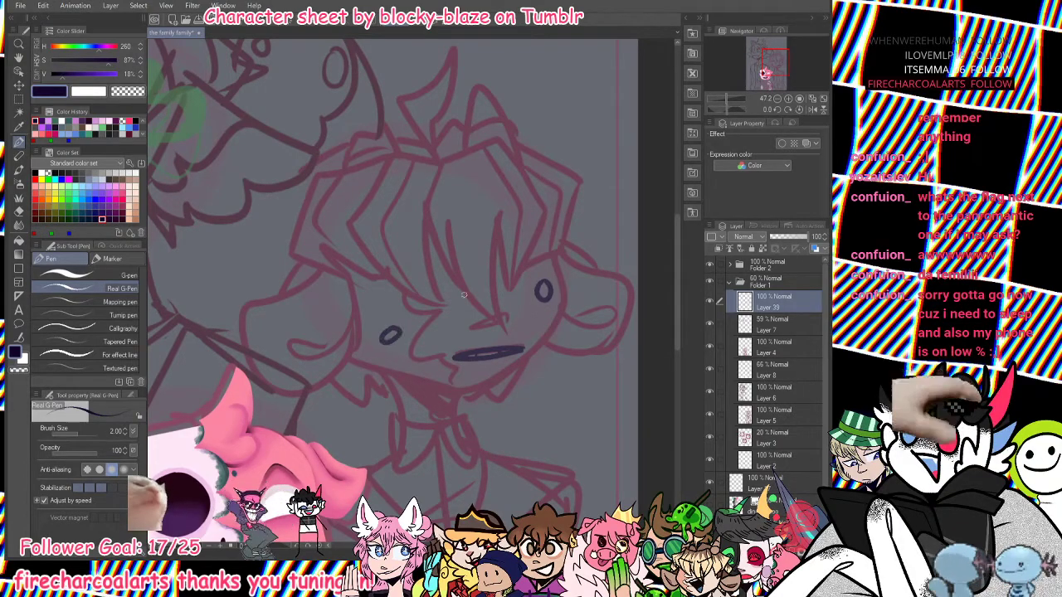
key(ctrl+z)
key(ctrl+z)
drag(383, 240, 560, 238)
key(ctrl+z)
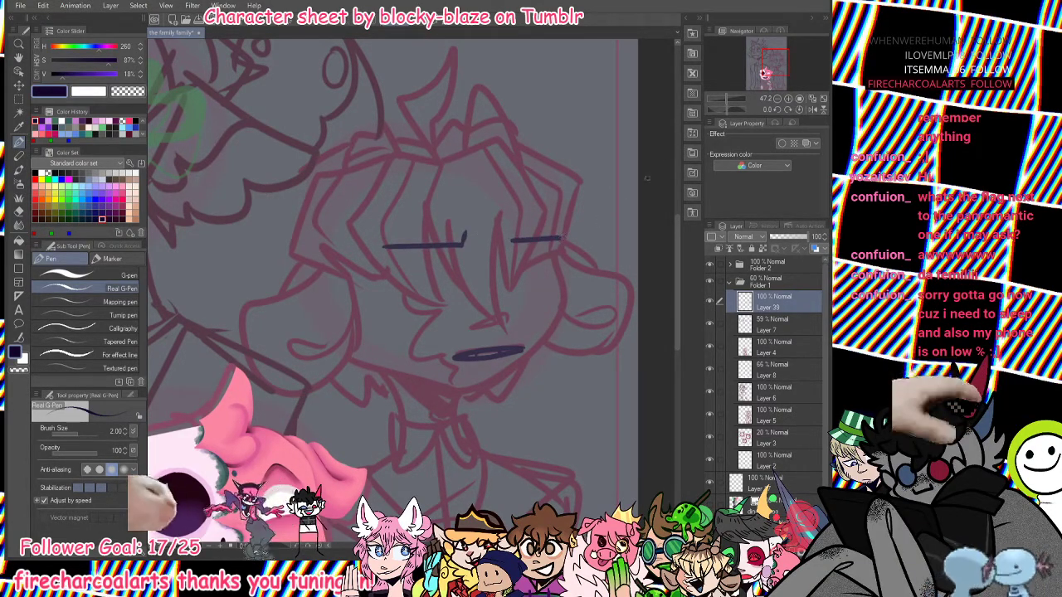
key(ctrl+z)
key(ctrl+z)
Draw two flat closed-eye lines and scribble a shaded patch between them on the smaller character's face.
mouse_move(470, 266)
mouse_down()
mouse_move(405, 270)
mouse_move(469, 256)
mouse_move(560, 264)
mouse_move(543, 263)
mouse_up()
key(ctrl+z)
key(ctrl+z)
key(ctrl+z)
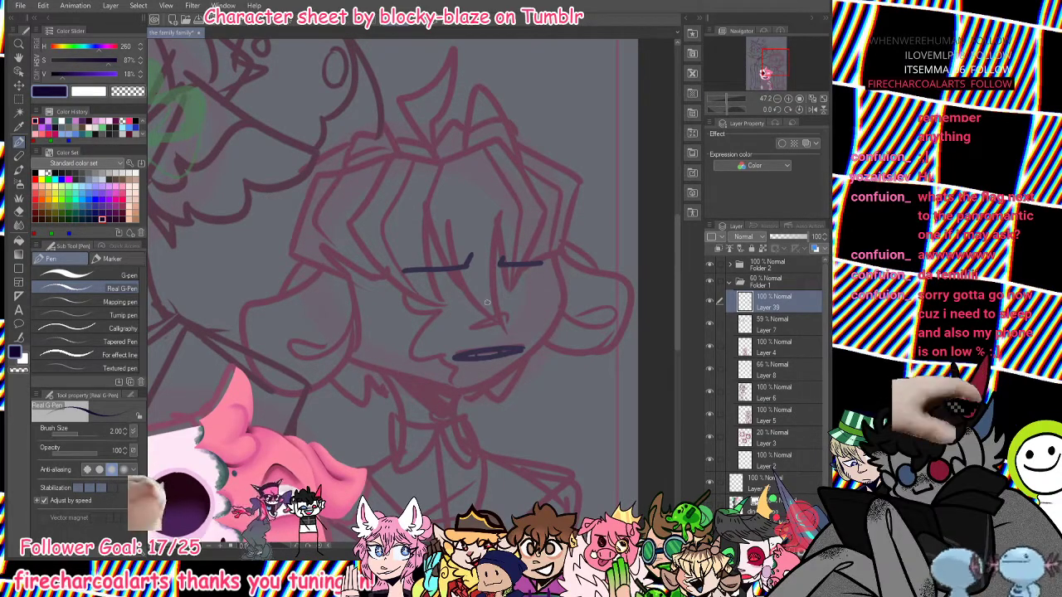
mouse_move(479, 286)
mouse_down()
mouse_move(505, 277)
mouse_move(468, 275)
mouse_up()
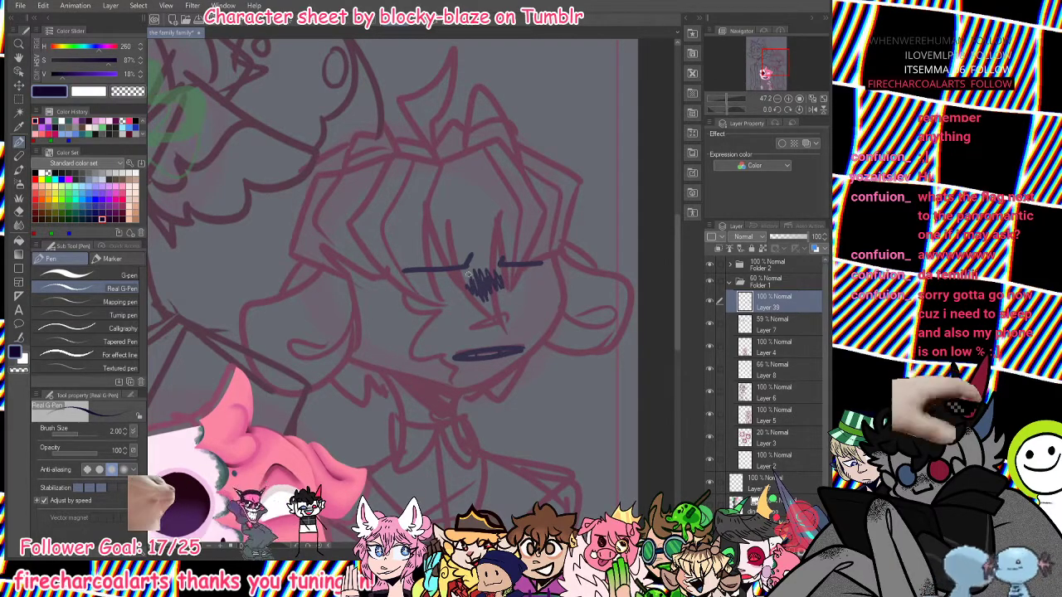
Select the smaller character's closed eyes and scribbled patch with a rectangle and move them slightly up the face.
click(725, 95)
click(769, 62)
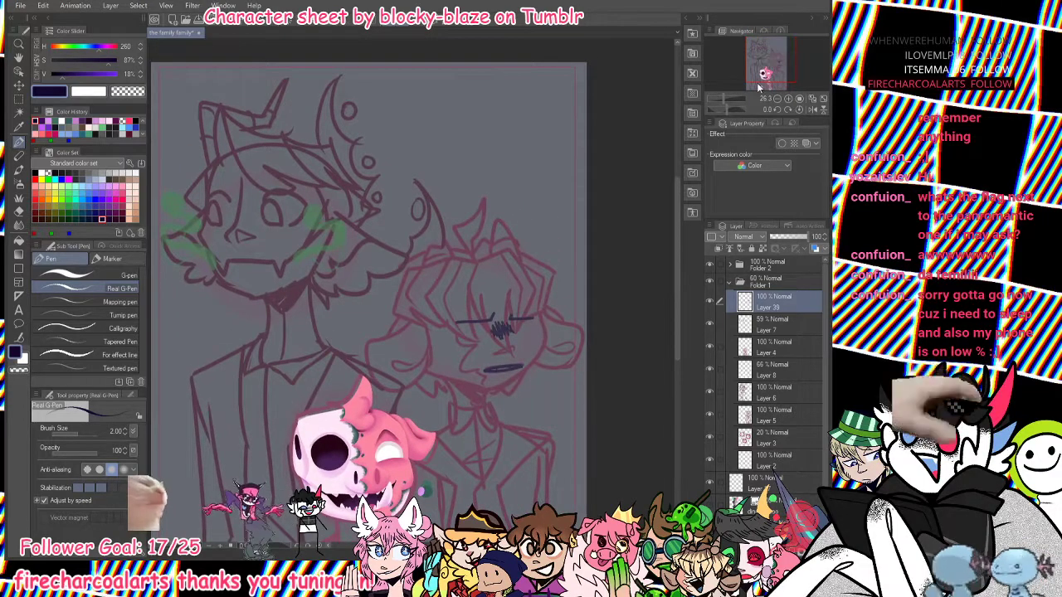
click(18, 98)
drag(424, 291, 513, 306)
key(k)
click(394, 349)
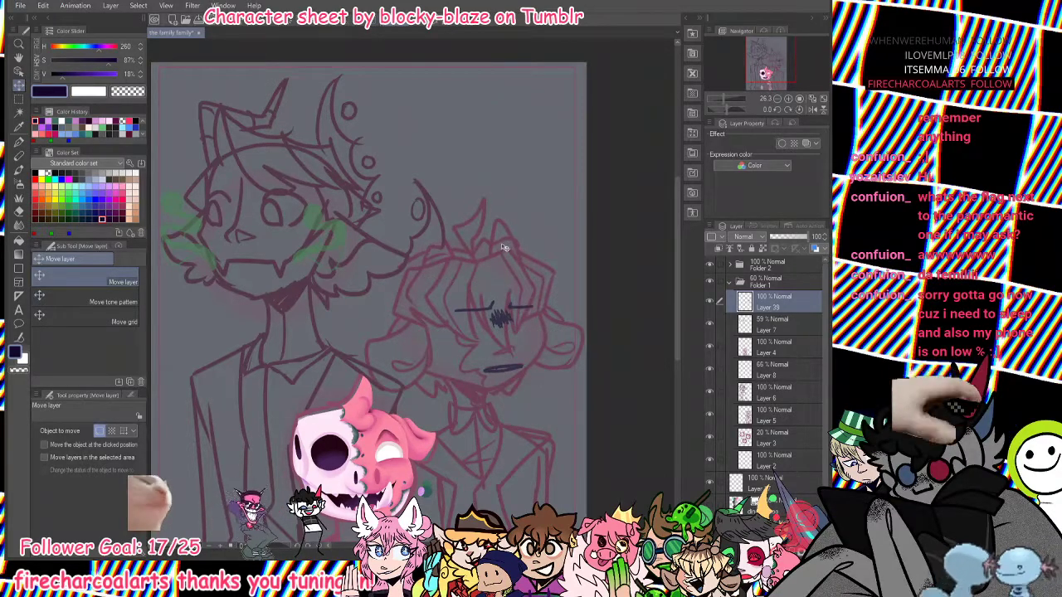
Lasso each closed-eye line separately and shift both outward, away from the scribbled patch between them.
click(18, 98)
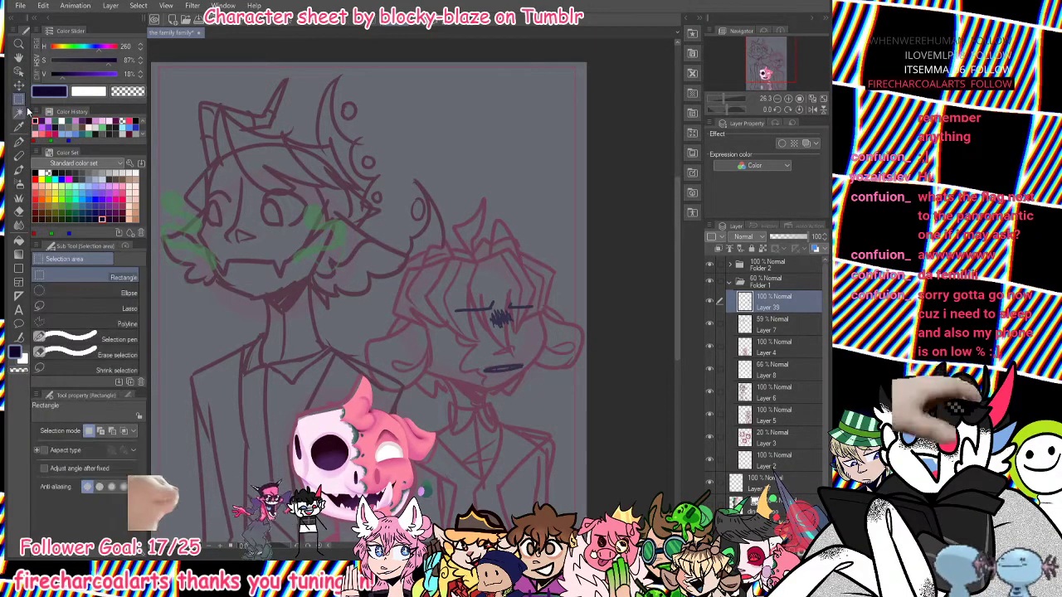
click(77, 306)
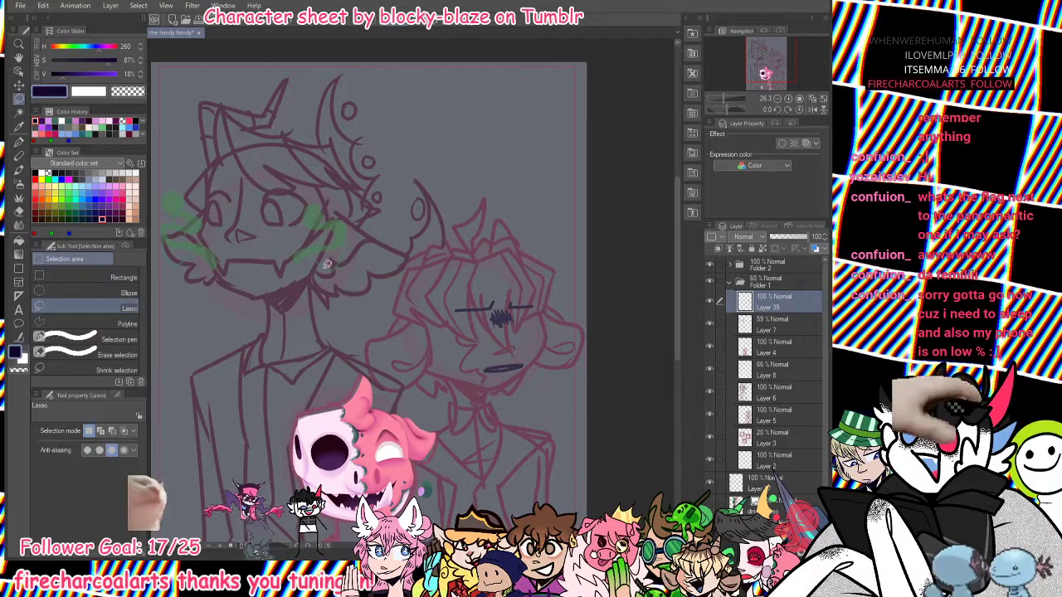
mouse_move(481, 315)
mouse_down()
mouse_move(496, 300)
mouse_move(465, 296)
mouse_move(472, 309)
mouse_up()
click(18, 85)
key(ctrl+d)
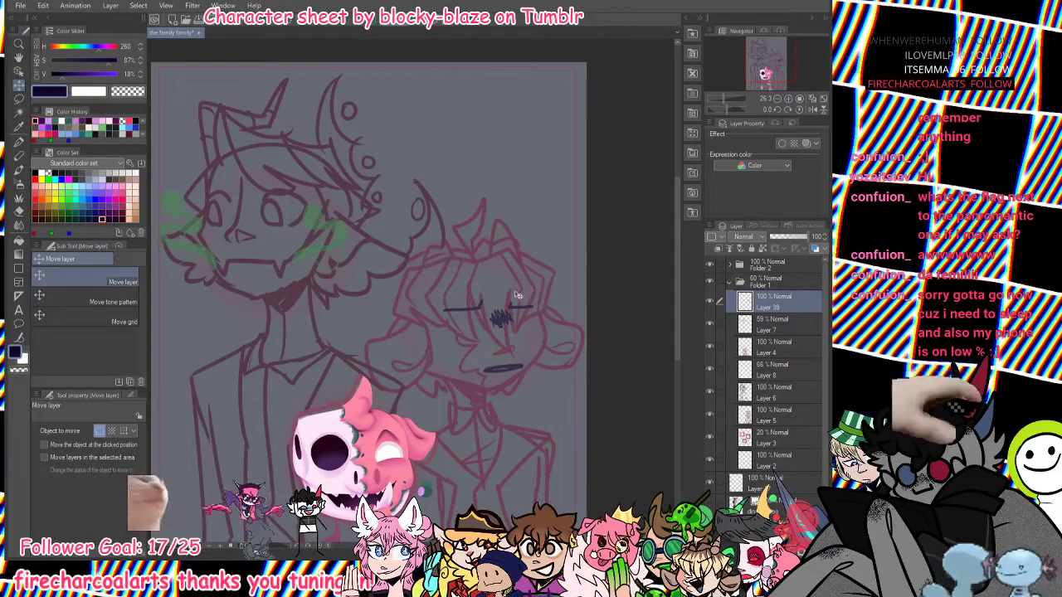
key(m)
mouse_move(531, 288)
mouse_down()
mouse_move(508, 307)
mouse_move(535, 304)
mouse_up()
click(18, 86)
key(ctrl+d)
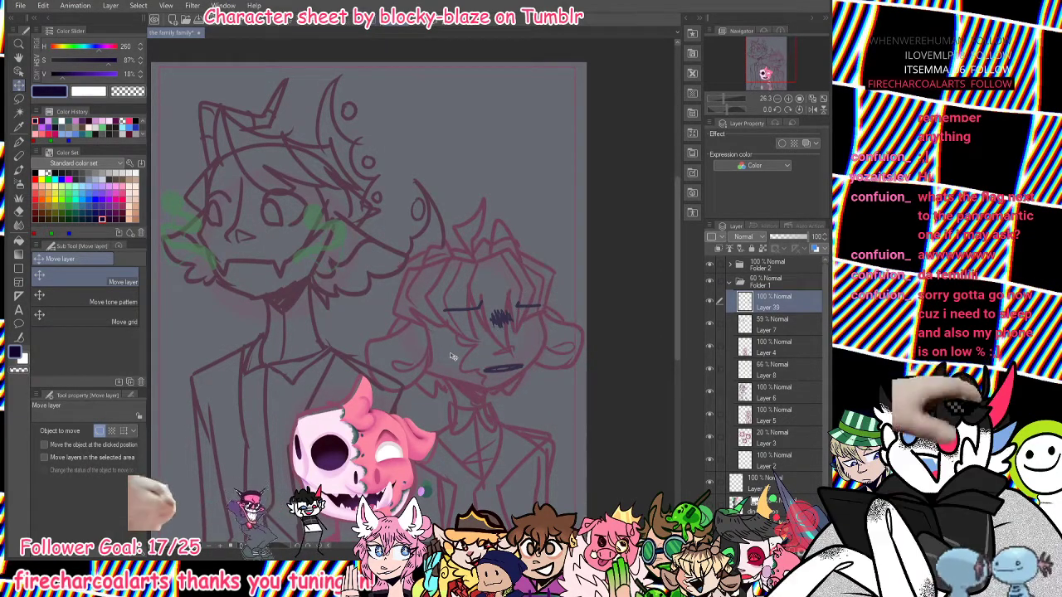
click(18, 141)
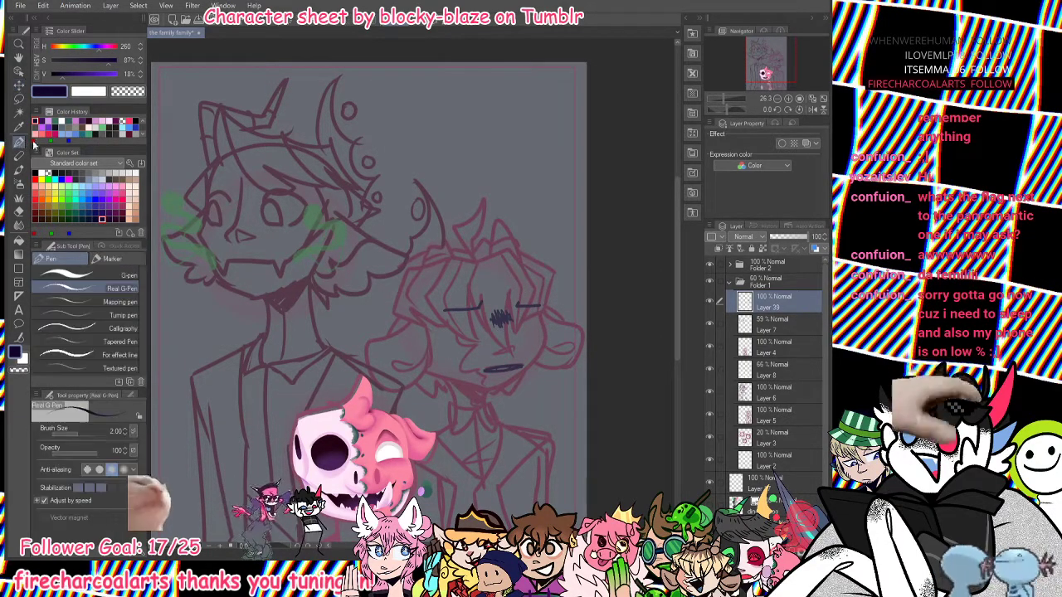
drag(727, 99, 726, 100)
drag(767, 60, 752, 55)
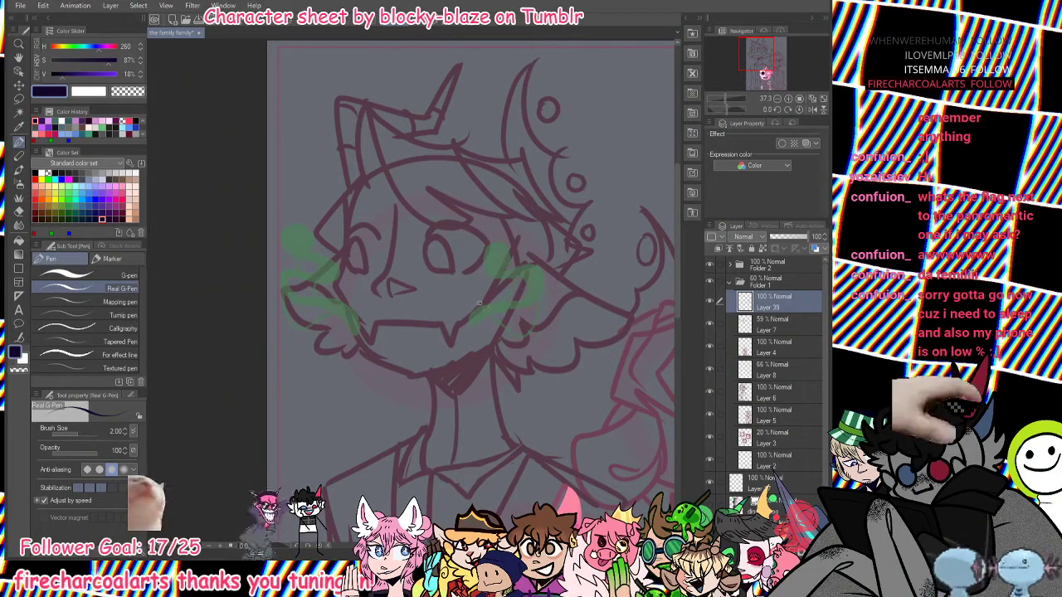
mouse_move(421, 247)
mouse_down()
mouse_move(470, 245)
mouse_move(427, 259)
mouse_move(450, 250)
mouse_move(447, 268)
mouse_move(461, 268)
mouse_move(444, 268)
mouse_move(478, 269)
mouse_up()
key(ctrl+z)
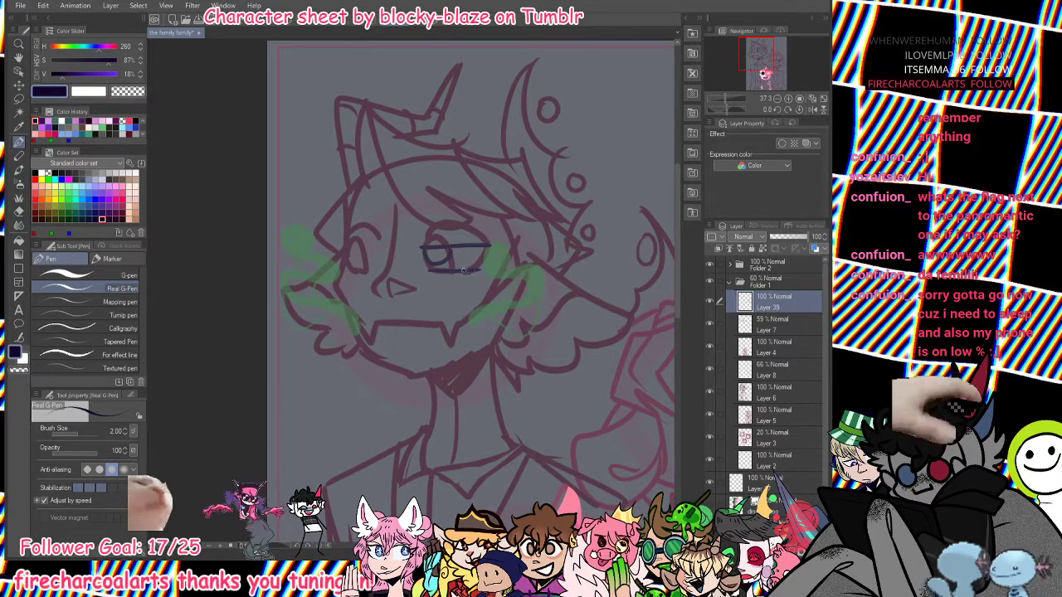
mouse_move(384, 243)
mouse_down()
mouse_move(346, 245)
mouse_move(351, 263)
mouse_move(363, 245)
mouse_move(361, 264)
mouse_up()
drag(371, 312, 441, 310)
key(ctrl+z)
mouse_move(372, 314)
mouse_down()
mouse_move(456, 311)
mouse_move(376, 315)
mouse_move(443, 332)
mouse_up()
key(ctrl+z)
key(ctrl+z)
mouse_move(379, 329)
mouse_down()
mouse_move(430, 340)
mouse_move(388, 348)
mouse_up()
key(ctrl+z)
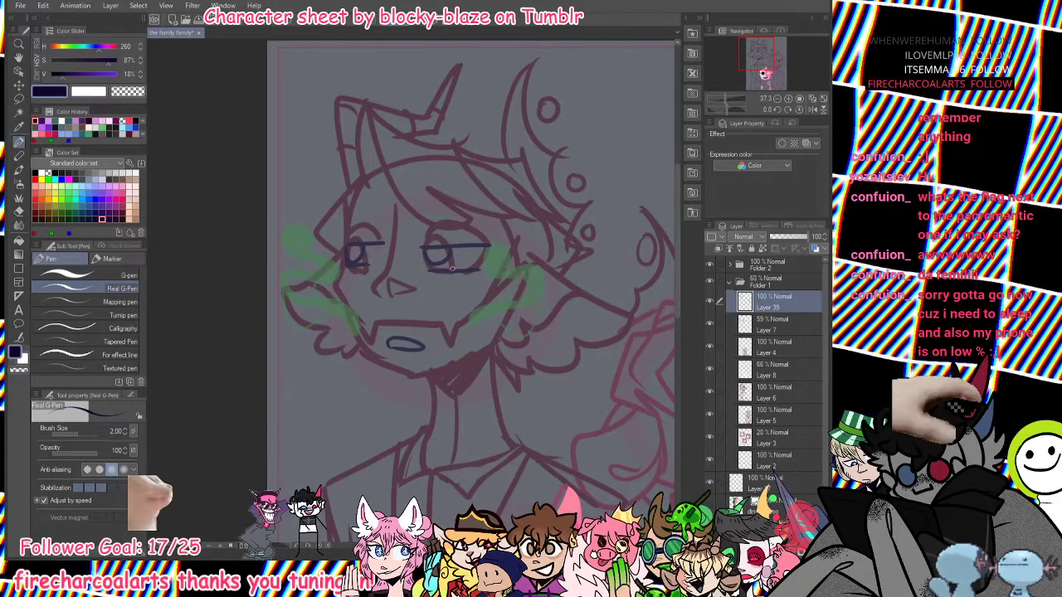
drag(459, 272, 461, 290)
key(ctrl+z)
key(ctrl+z)
key(ctrl+z)
key(ctrl+z)
key(ctrl+z)
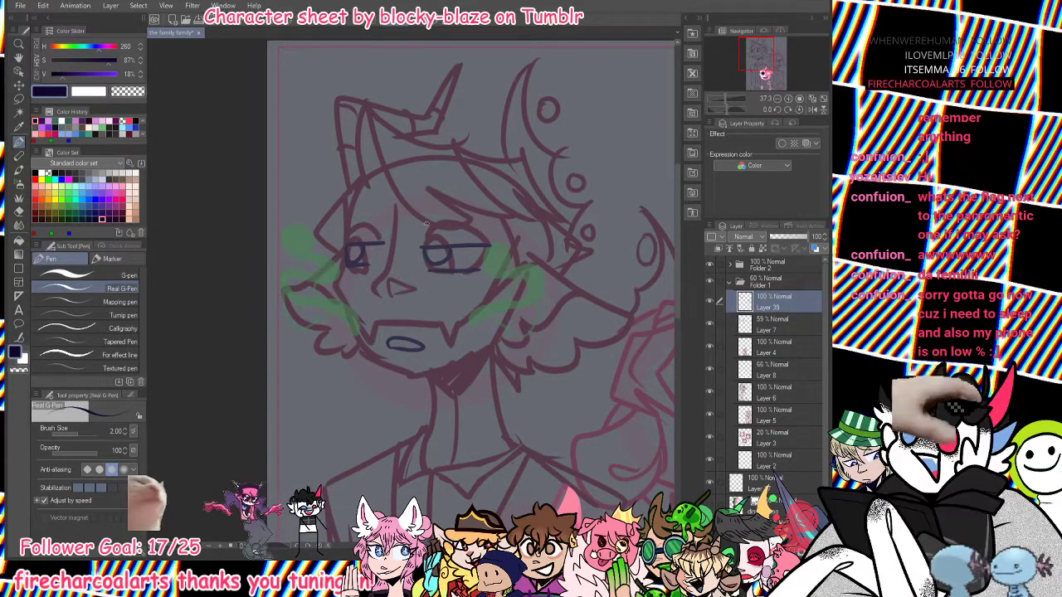
key(ctrl+z)
key(ctrl+z)
key(ctrl+z)
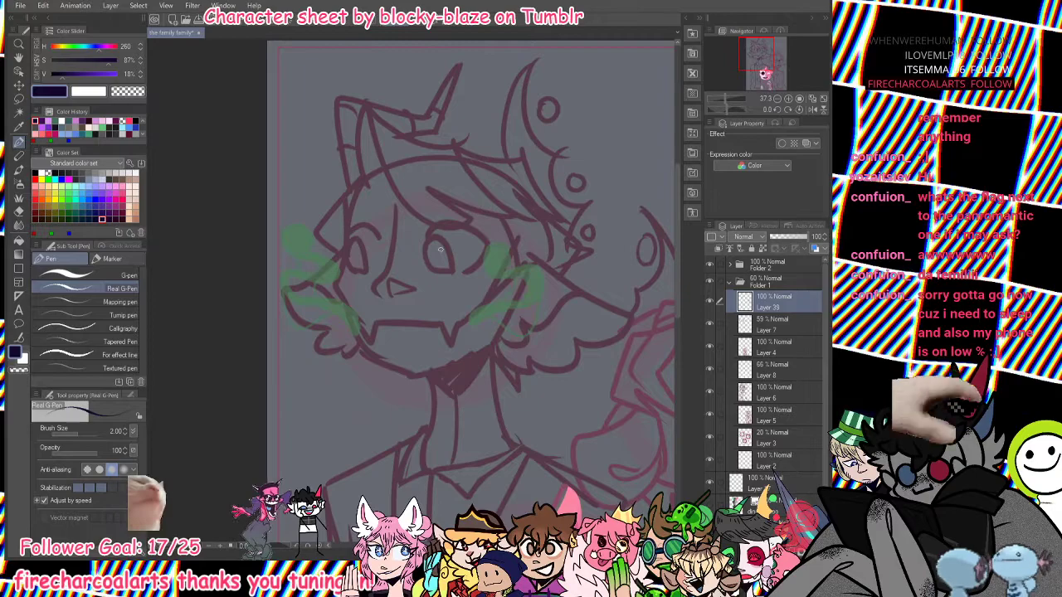
drag(430, 260, 435, 249)
drag(353, 259, 355, 248)
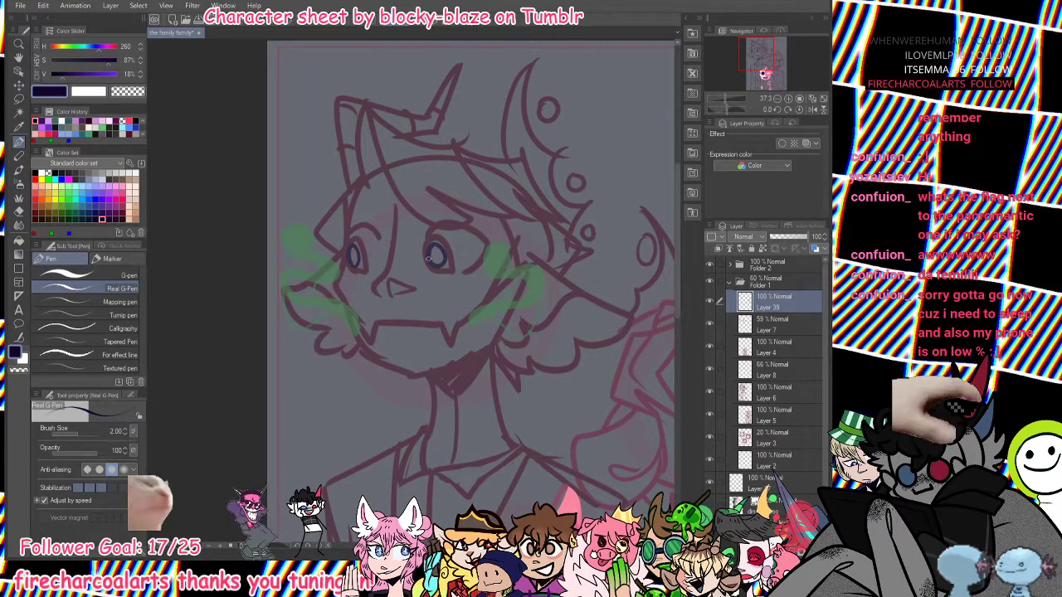
key(ctrl+z)
key(ctrl+z)
Add a layer above Layer 6 and cover the horned character's old eyes, nose and mouth with the sampled grey background colour using the G-pen.
click(771, 393)
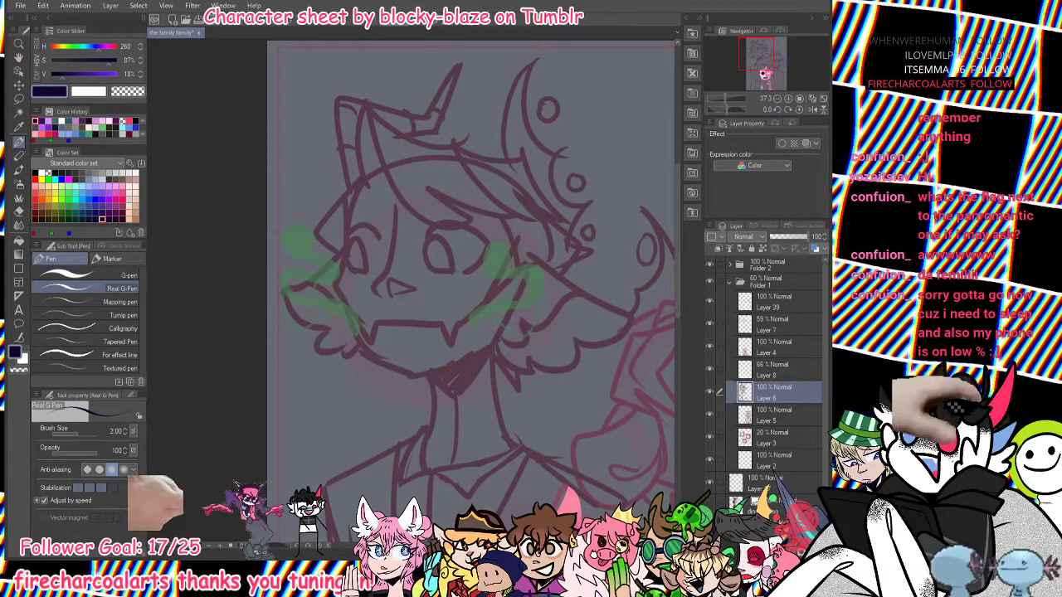
key(ctrl+shift+n)
click(87, 275)
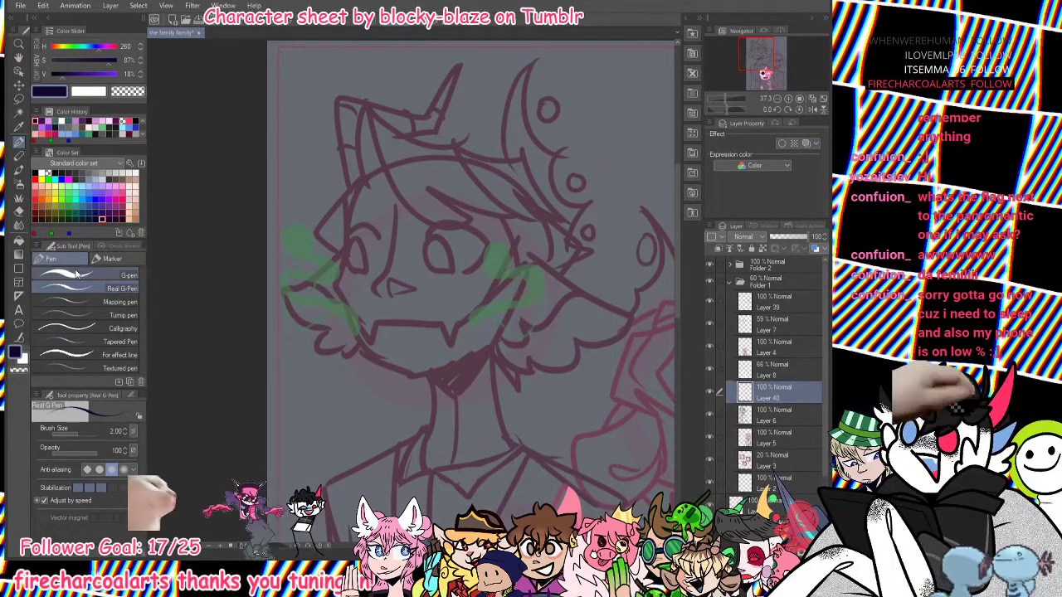
alt+click(413, 301)
mouse_move(362, 234)
mouse_down()
mouse_move(366, 275)
mouse_move(365, 260)
mouse_move(382, 281)
mouse_move(371, 314)
mouse_move(370, 303)
mouse_move(448, 324)
mouse_move(477, 264)
mouse_move(456, 244)
mouse_move(434, 277)
mouse_move(379, 247)
mouse_move(428, 241)
mouse_up()
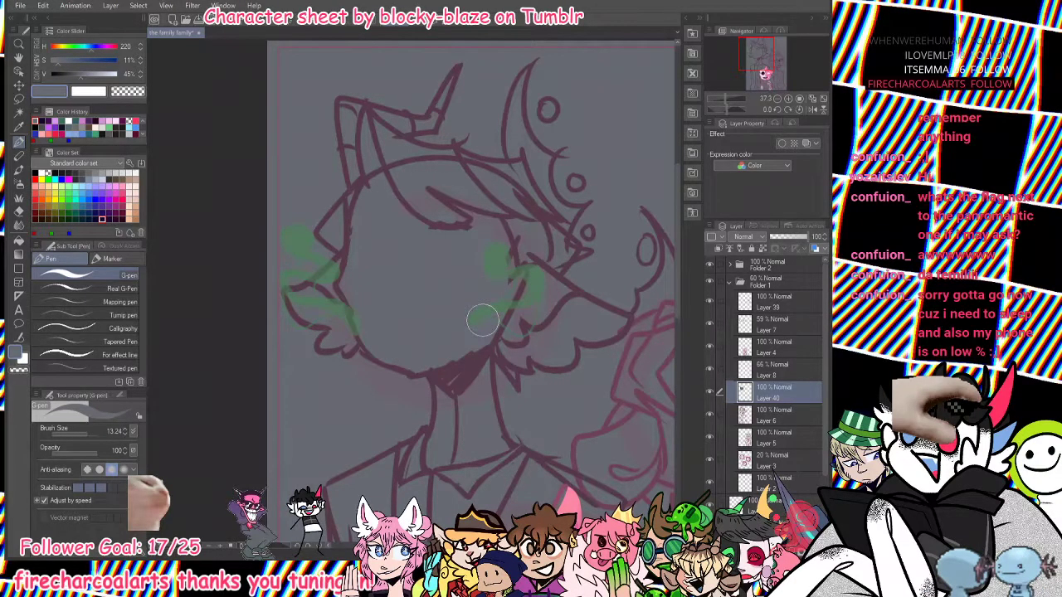
On Layer 39, draw the horned character's larger eye with a small oval pupil in dark navy with the Real G-Pen.
click(745, 300)
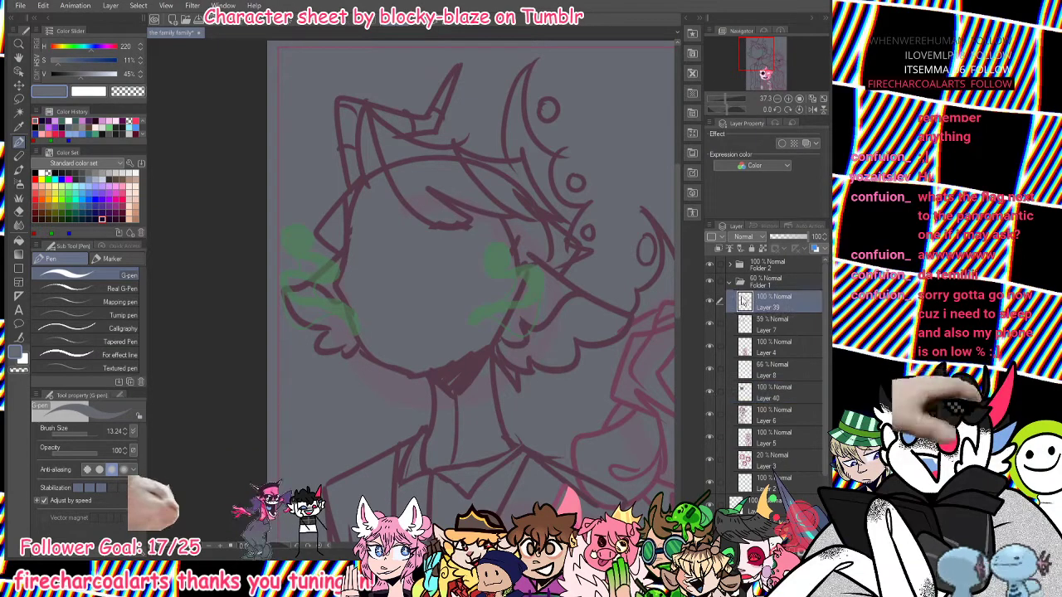
click(47, 120)
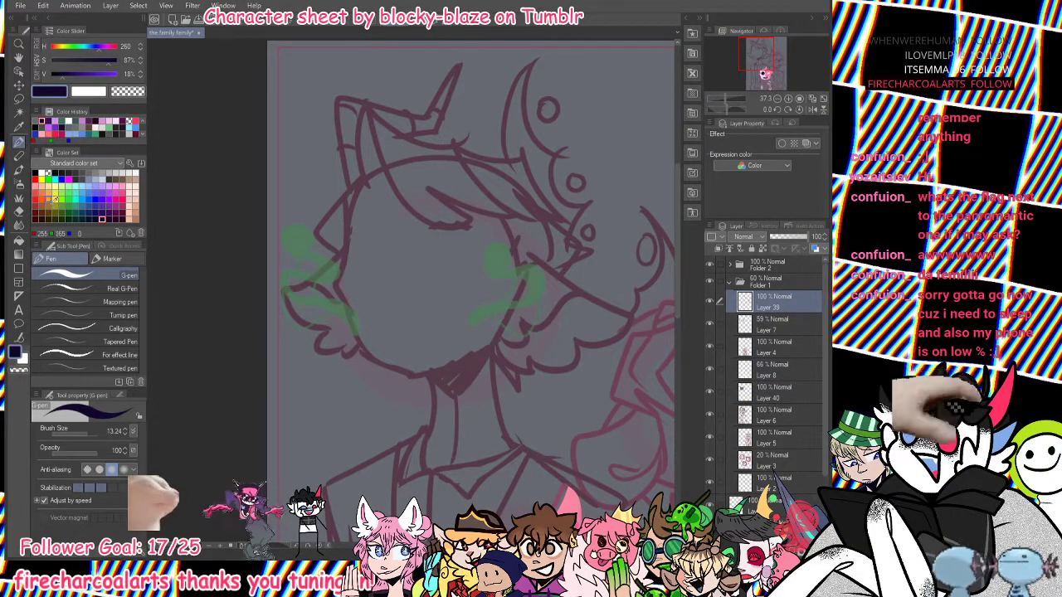
click(96, 288)
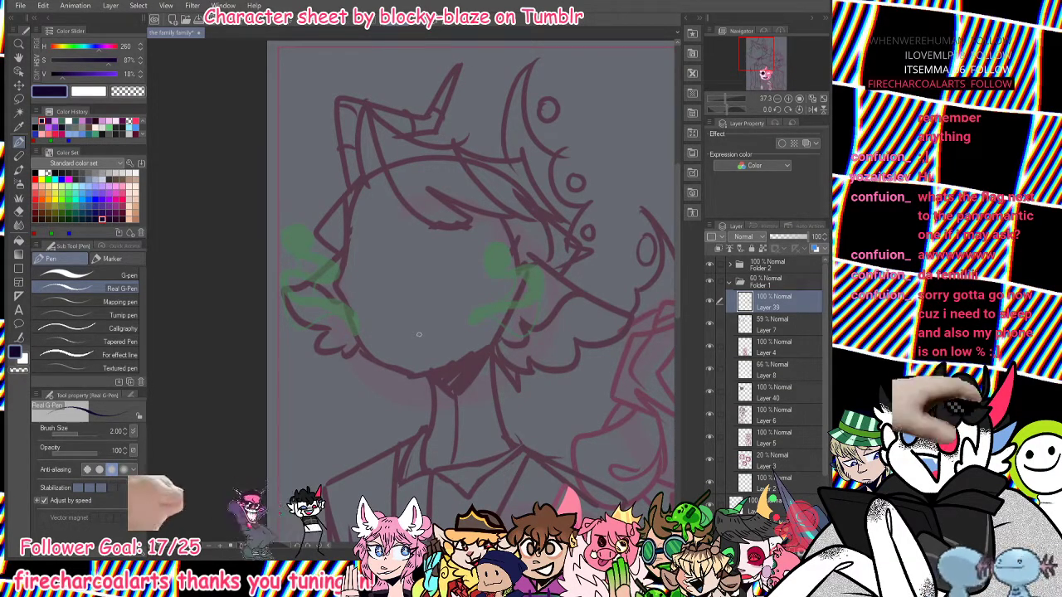
drag(374, 321, 445, 322)
key(ctrl+z)
key(ctrl+z)
mouse_move(415, 261)
mouse_down()
mouse_move(474, 274)
mouse_move(441, 289)
mouse_move(424, 267)
mouse_up()
key(ctrl+z)
key(ctrl+z)
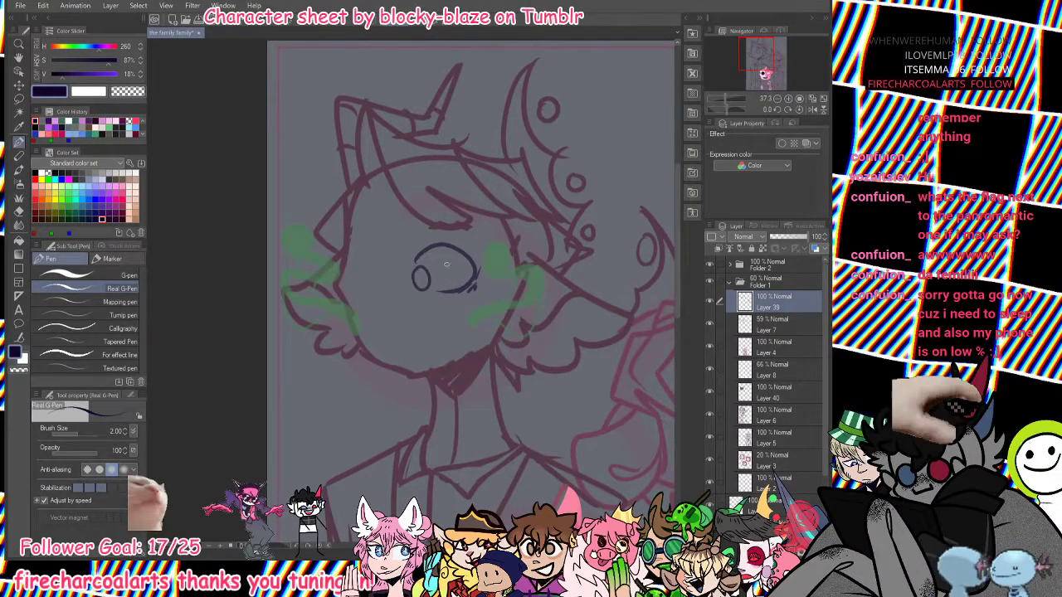
Draw the horned character's curved nose bridge with a pointed tip and the narrower second eye with its oval pupil.
mouse_move(381, 260)
mouse_down()
mouse_move(378, 286)
mouse_move(389, 320)
mouse_move(400, 318)
mouse_up()
drag(378, 264, 343, 266)
key(ctrl+z)
mouse_move(341, 285)
mouse_down()
mouse_move(355, 292)
mouse_move(357, 265)
mouse_up()
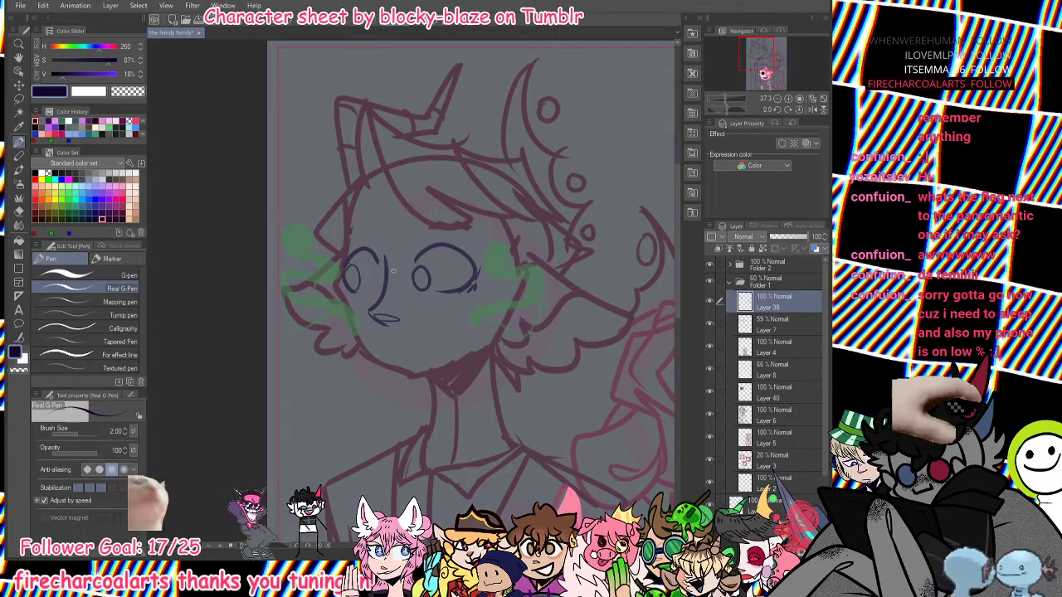
Draw the horned character's wide mouth line across the lower face up to the cheek, with a pointed fang.
mouse_move(386, 347)
mouse_down()
mouse_move(437, 342)
mouse_move(435, 357)
mouse_move(420, 351)
mouse_up()
key(ctrl+z)
key(ctrl+z)
key(ctrl+z)
key(ctrl+z)
mouse_move(362, 334)
mouse_down()
mouse_move(403, 353)
mouse_move(358, 344)
mouse_up()
key(ctrl+z)
key(ctrl+z)
mouse_move(348, 302)
mouse_down()
mouse_move(359, 334)
mouse_move(431, 345)
mouse_move(508, 291)
mouse_move(424, 349)
mouse_up()
key(ctrl+z)
key(ctrl+z)
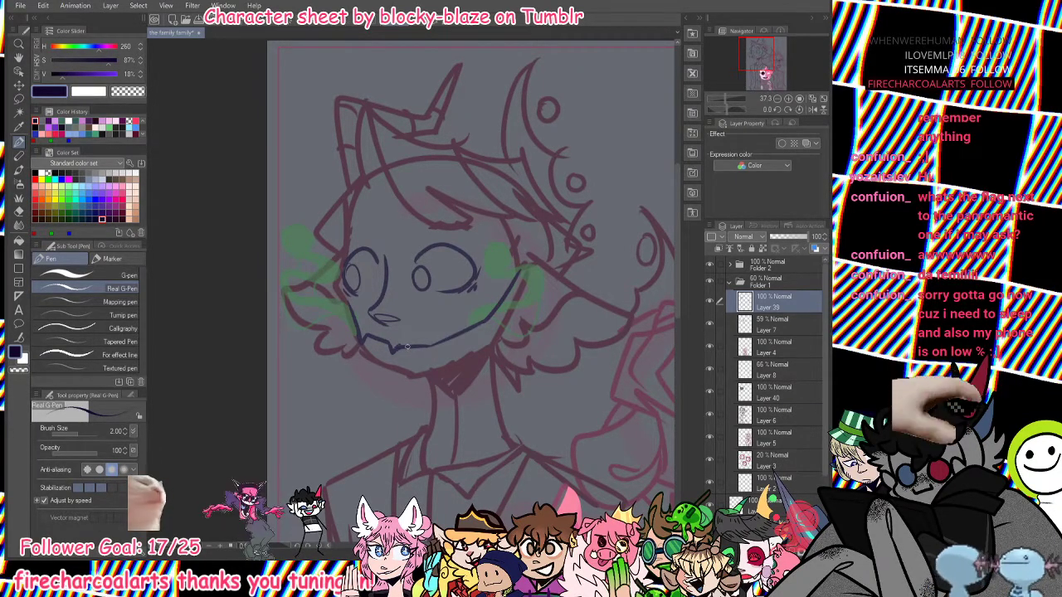
Draw a short angled eyebrow above the horned character's narrower eye and rework the upper line of the larger eye.
drag(415, 247, 446, 242)
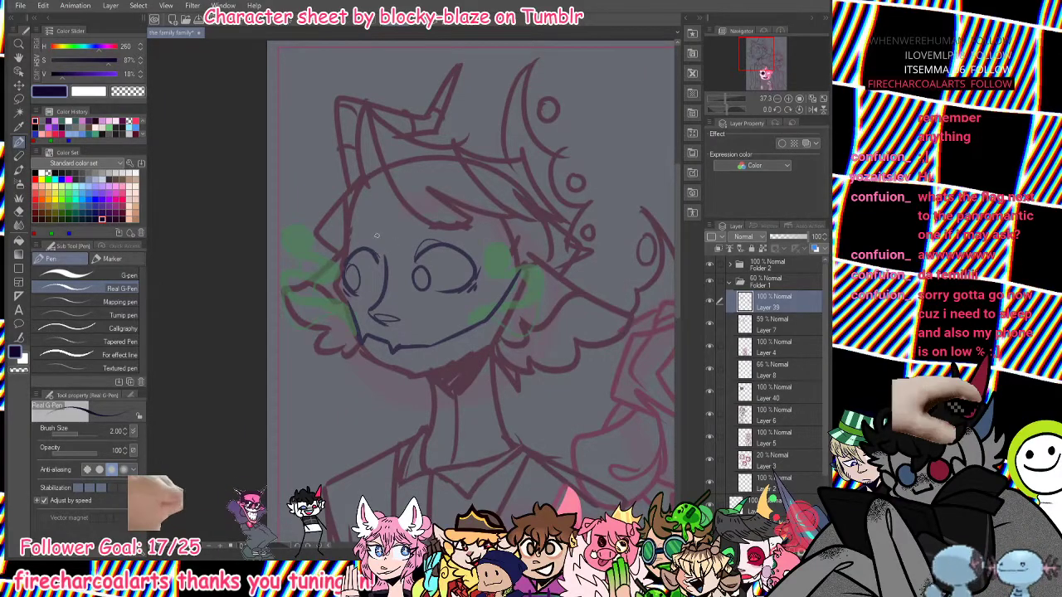
key(ctrl+z)
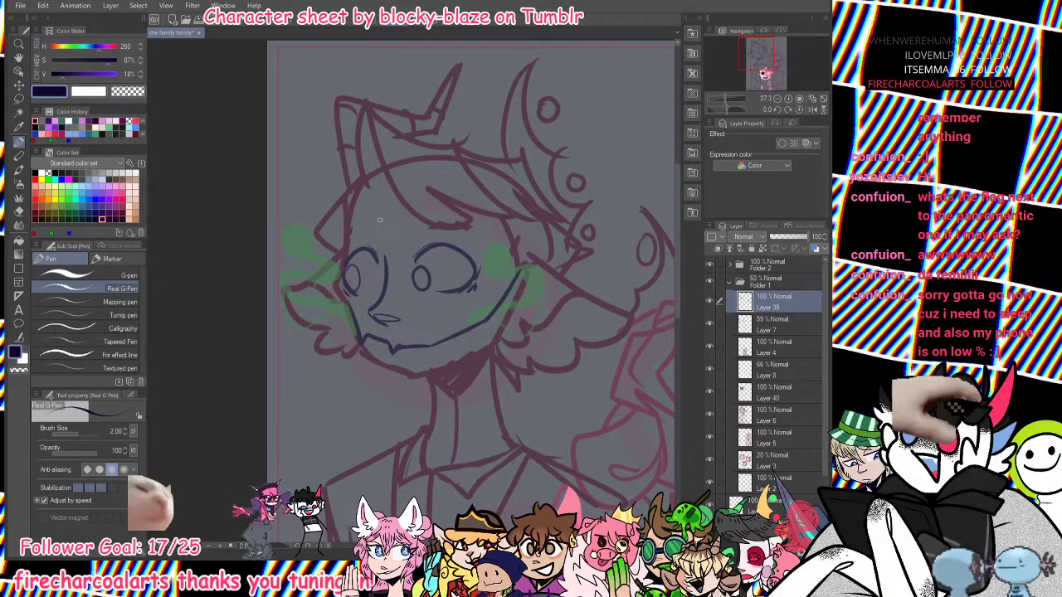
key(ctrl+z)
drag(374, 202, 353, 225)
key(ctrl+z)
drag(410, 206, 481, 250)
Lasso both of the horned character's eyes, move them slightly upward, and clear the selection.
drag(726, 98, 723, 95)
drag(770, 58, 773, 60)
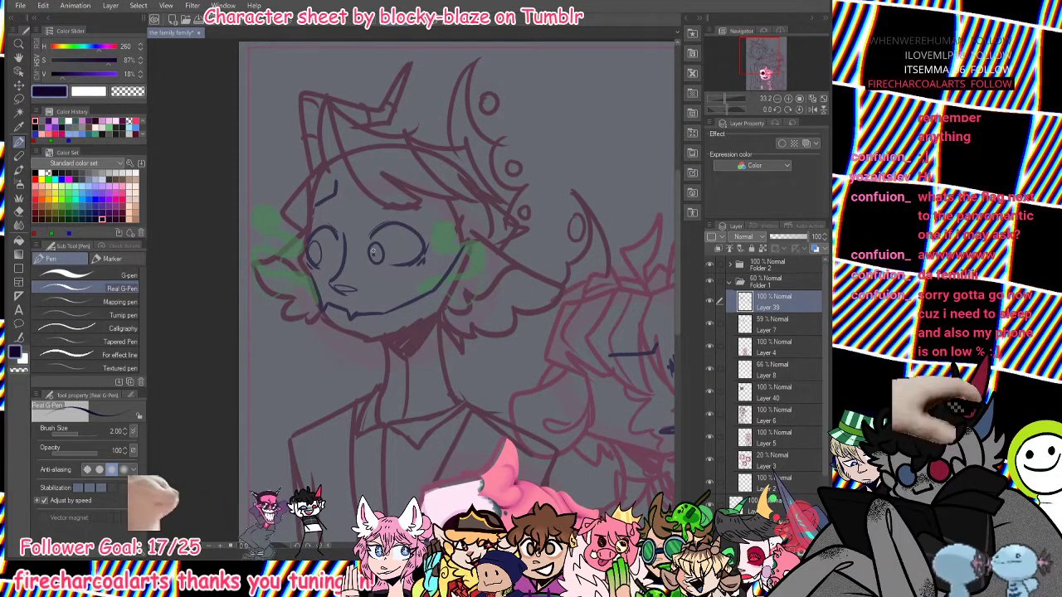
click(18, 98)
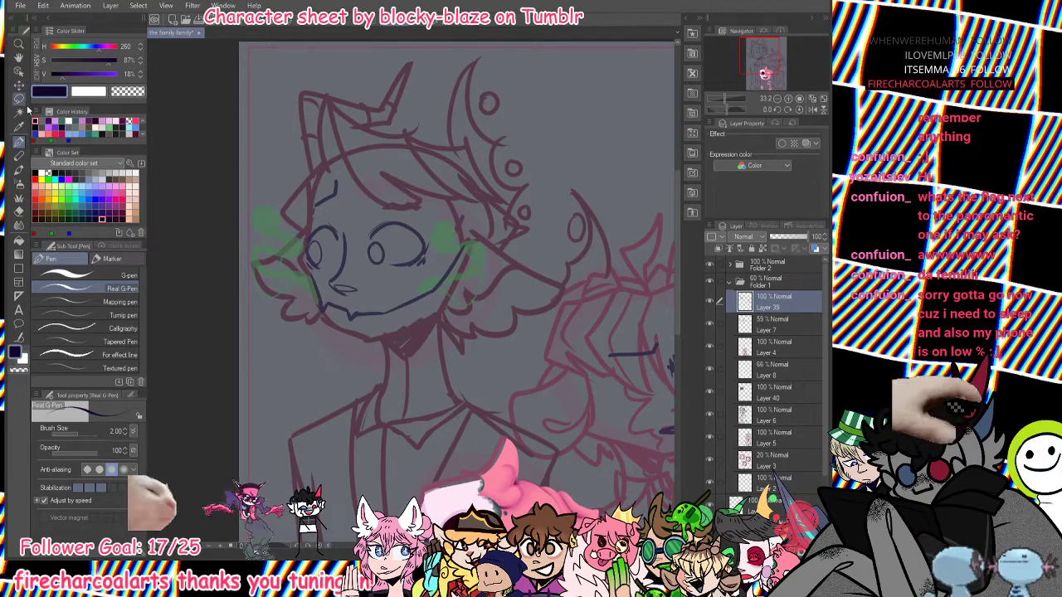
mouse_move(321, 213)
mouse_down()
mouse_move(303, 242)
mouse_move(319, 269)
mouse_move(359, 235)
mouse_move(446, 251)
mouse_move(327, 211)
mouse_up()
click(18, 86)
drag(411, 254, 412, 248)
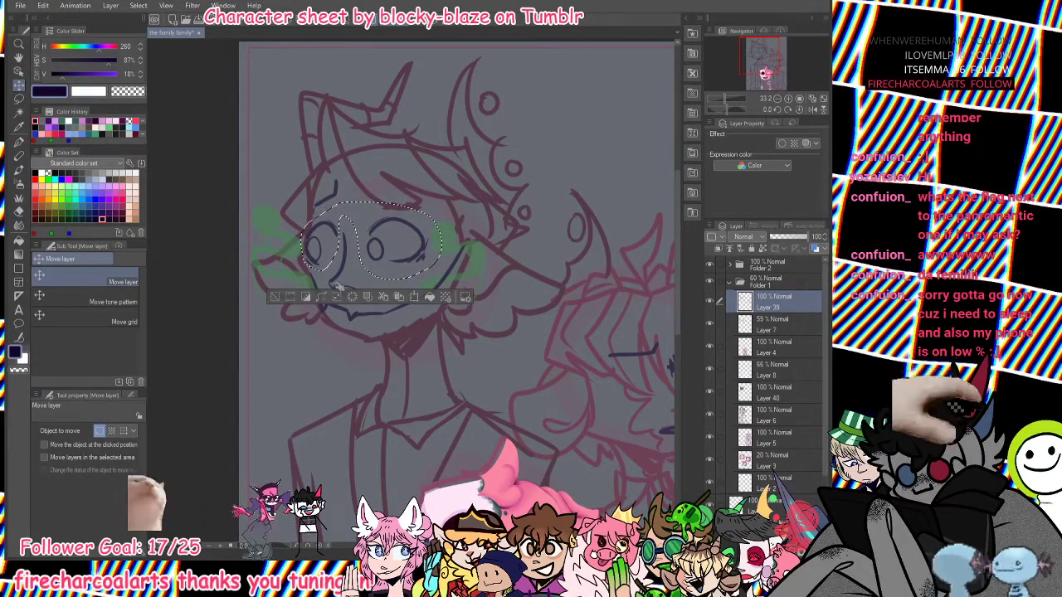
key(ctrl+d)
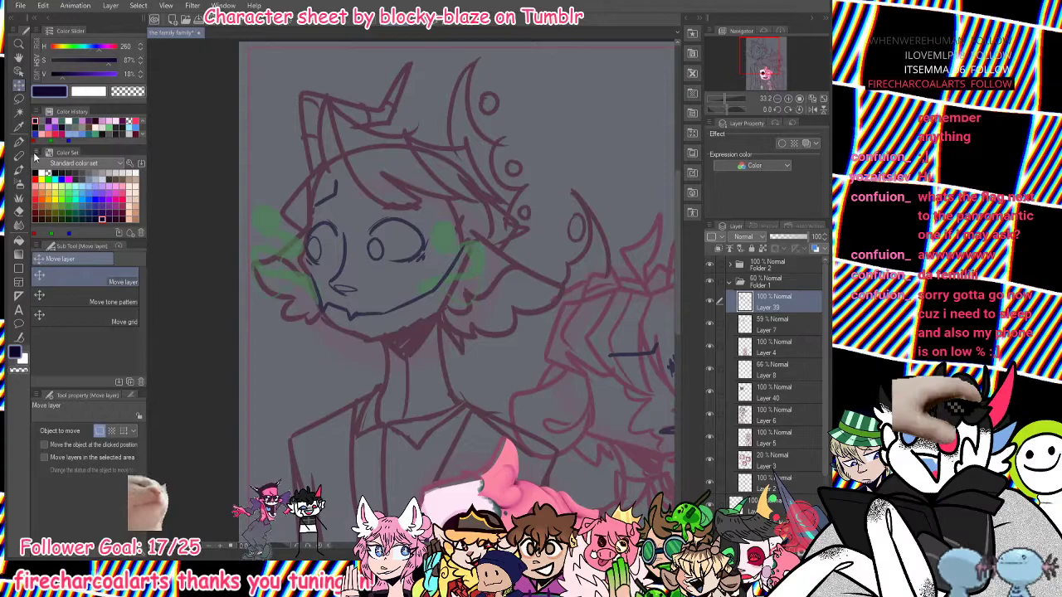
Erase the horned character's fanged mouth line and redraw it with the Real G-Pen as a wavy, downturned frown joining the cheek line.
click(19, 210)
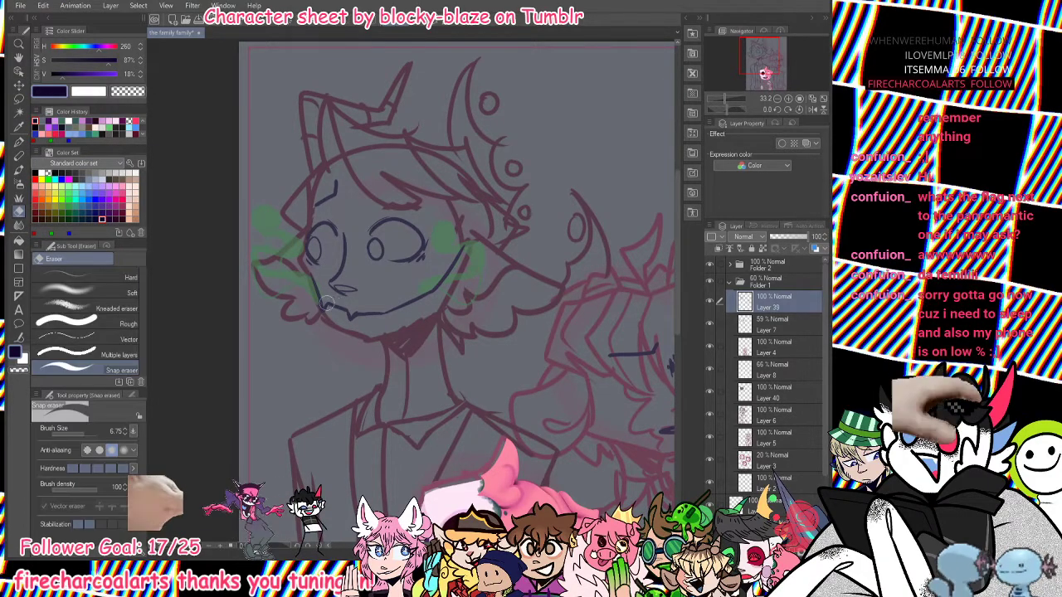
mouse_move(370, 315)
mouse_down()
mouse_move(403, 325)
mouse_move(413, 315)
mouse_move(430, 336)
mouse_move(426, 296)
mouse_up()
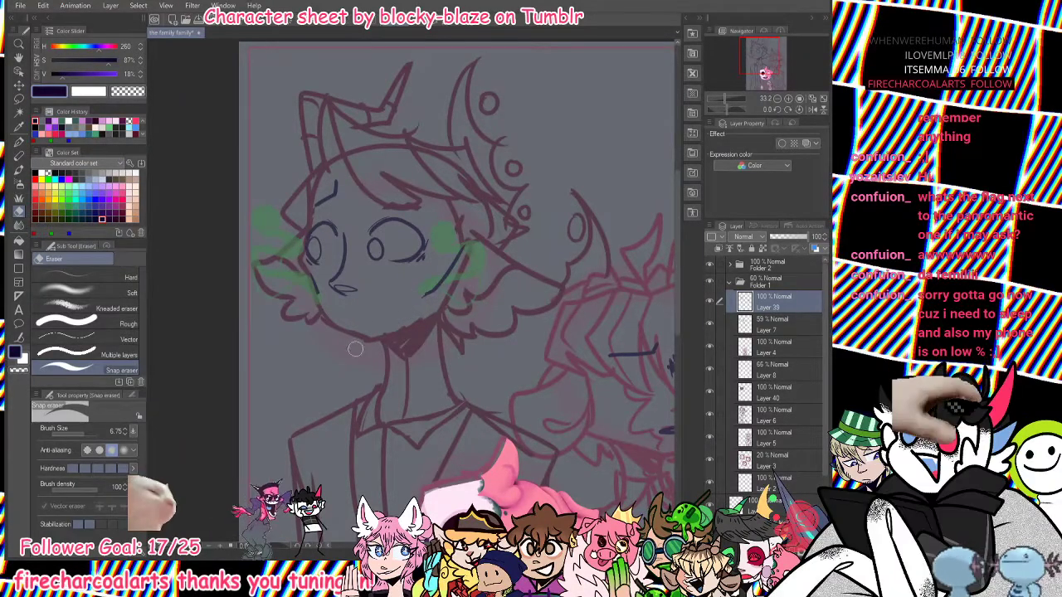
click(19, 141)
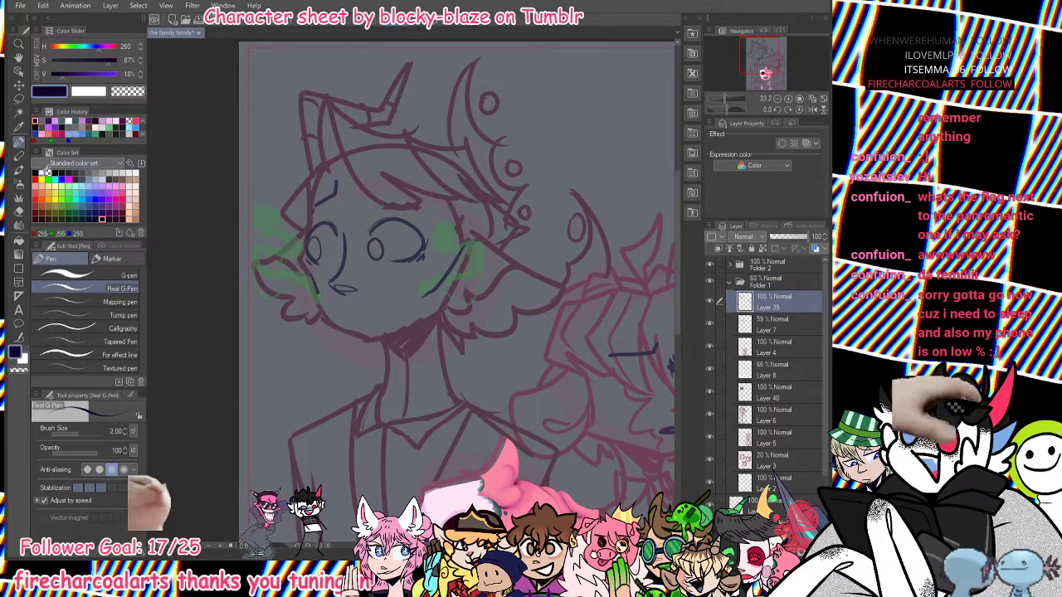
mouse_move(318, 294)
mouse_down()
mouse_move(336, 313)
mouse_move(418, 298)
mouse_up()
drag(333, 310, 358, 309)
key(ctrl+z)
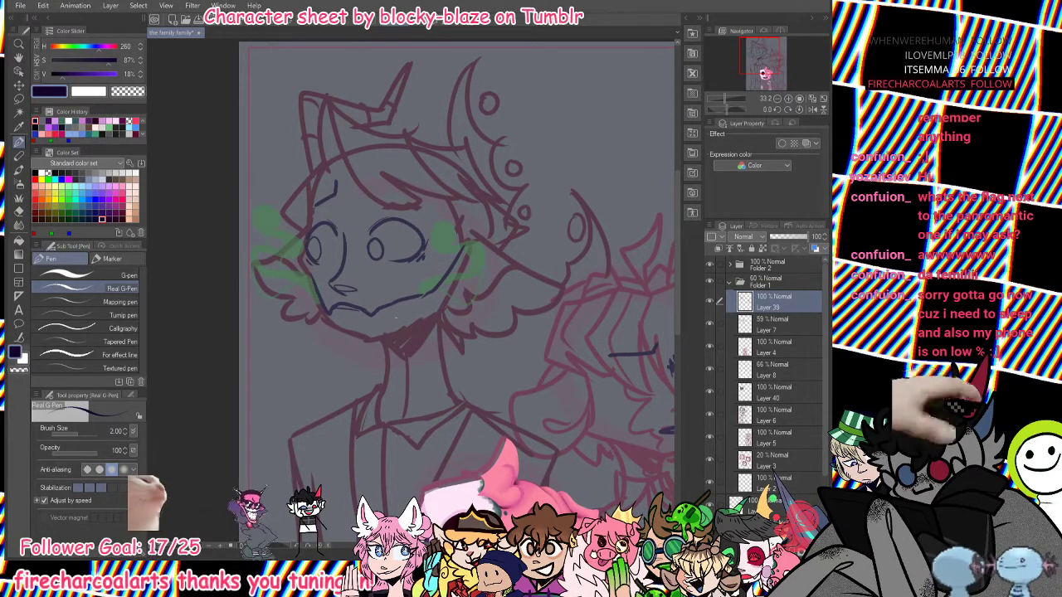
Draw the worried eyebrow above the horned character's larger eye and add small crease marks between the brows.
mouse_move(371, 214)
mouse_down()
mouse_move(366, 199)
mouse_move(404, 210)
mouse_up()
key(ctrl+z)
key(ctrl+z)
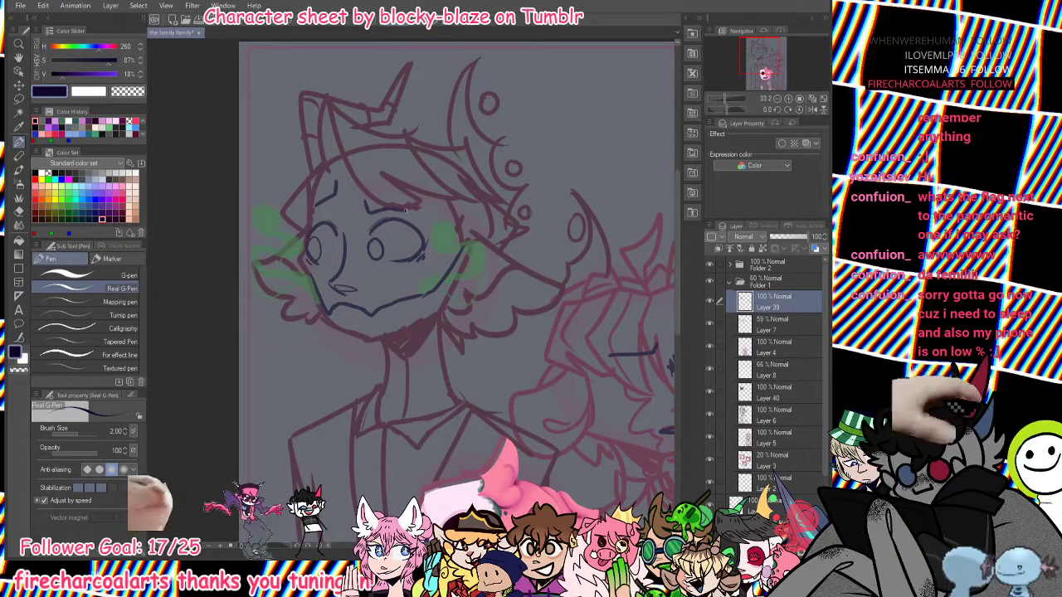
drag(339, 185, 342, 193)
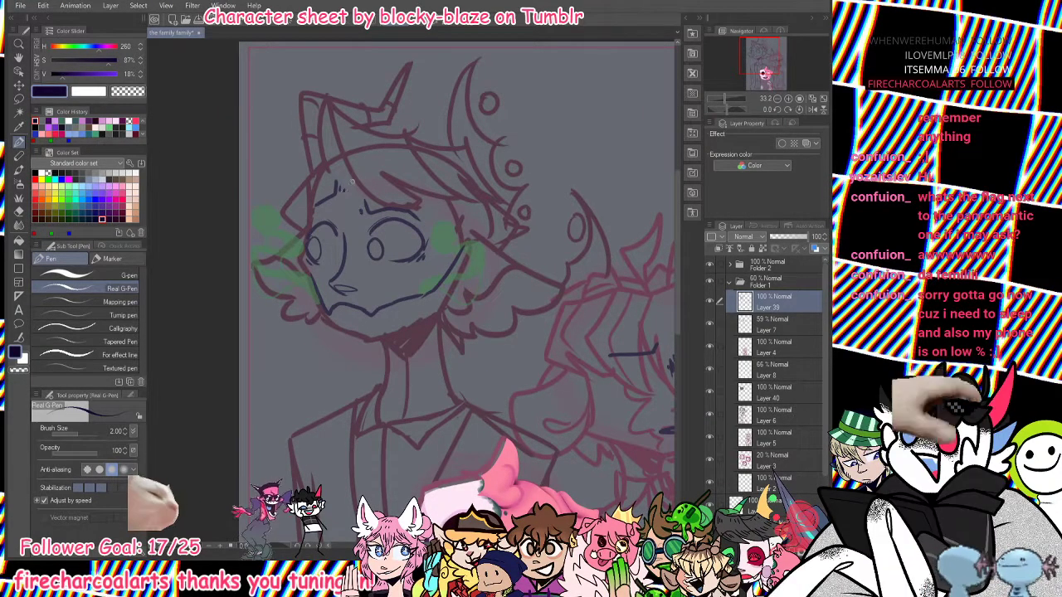
Collapse Folder 1, then create a new folder above it with an empty layer inside.
drag(744, 104, 721, 100)
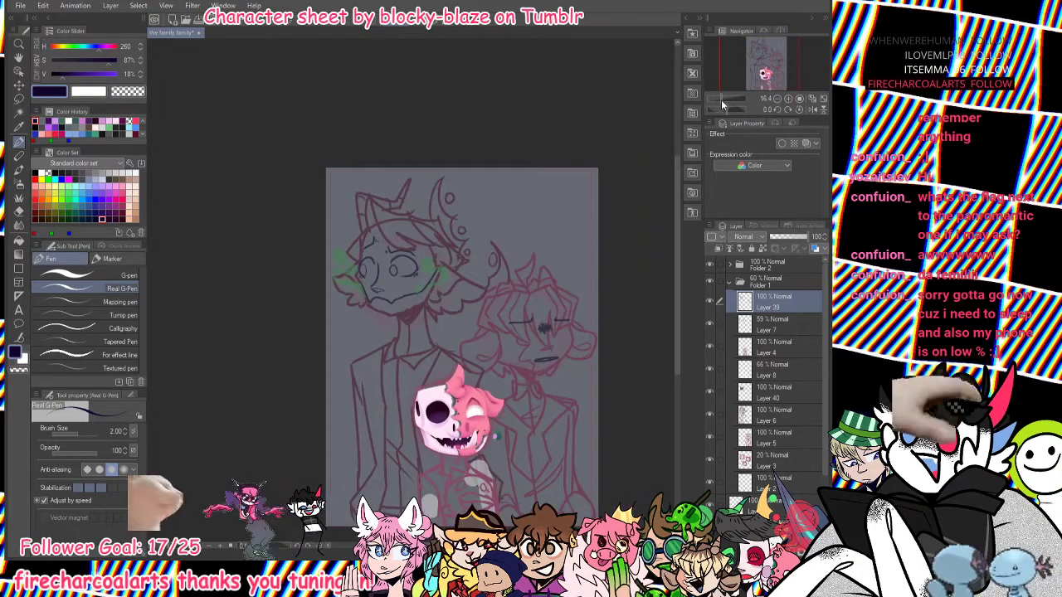
drag(721, 99, 724, 100)
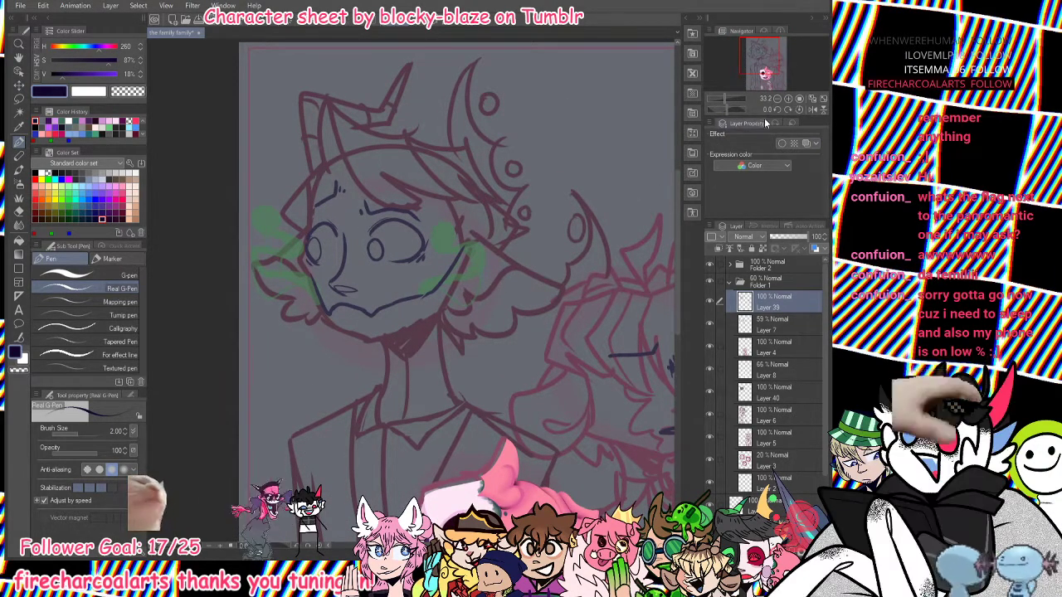
drag(723, 101, 723, 101)
drag(769, 69, 775, 75)
click(730, 284)
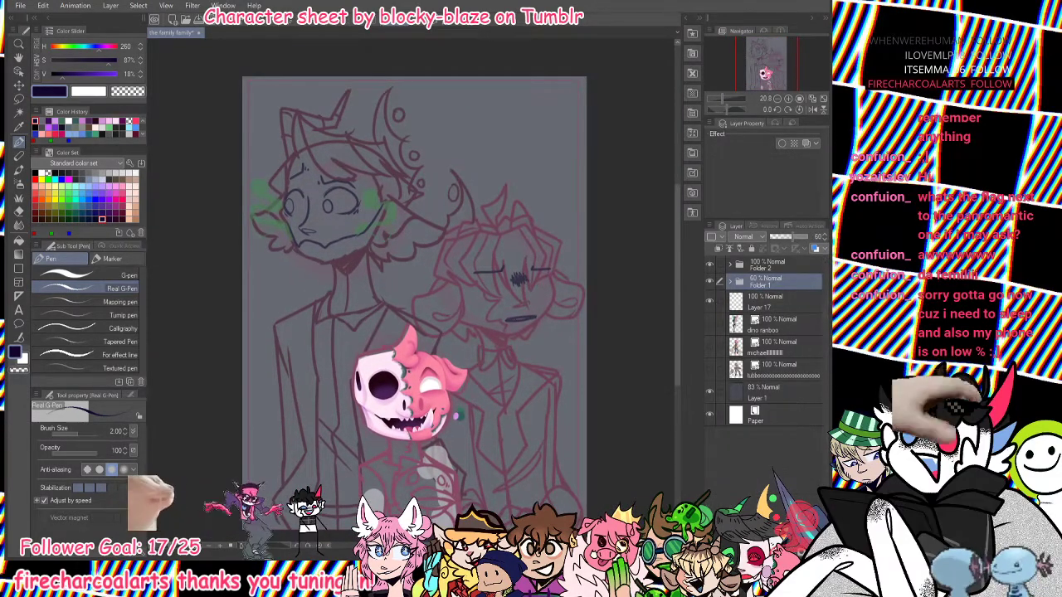
click(763, 551)
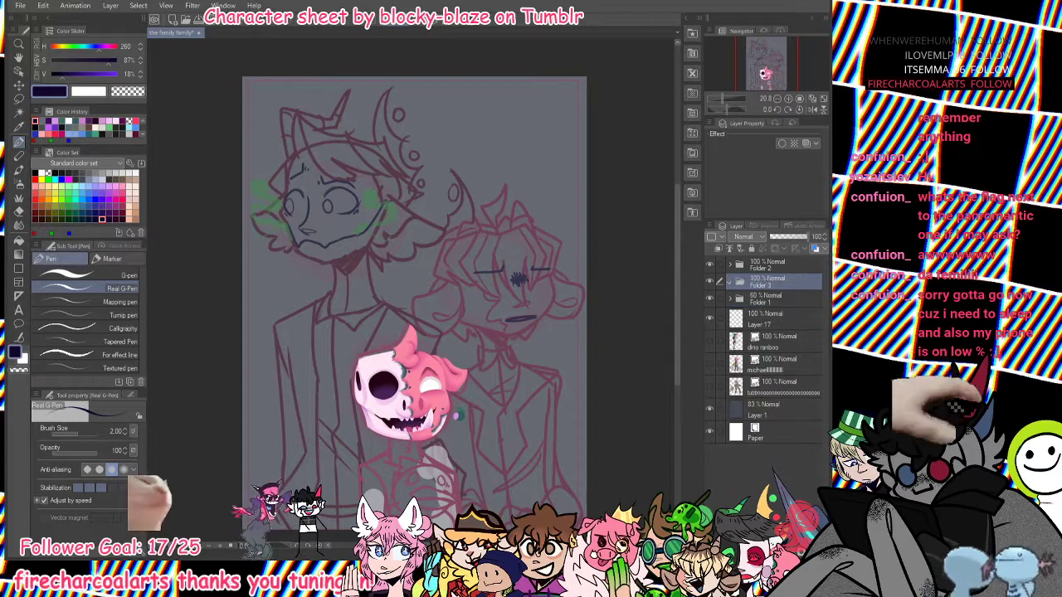
click(741, 551)
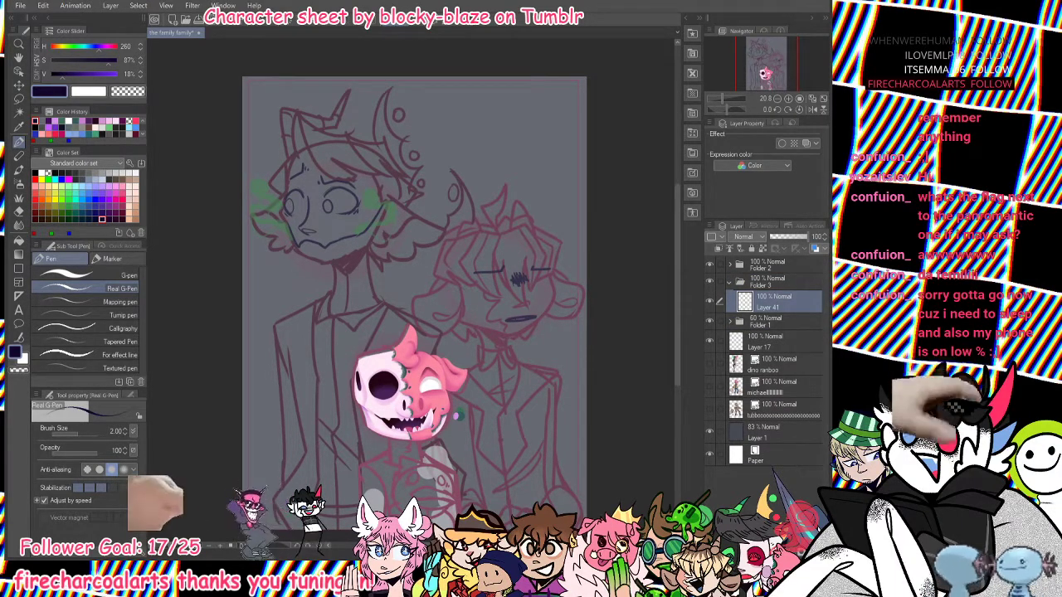
Show the tubbo reference image layer and move it down beside the smaller character's body.
click(711, 409)
click(767, 411)
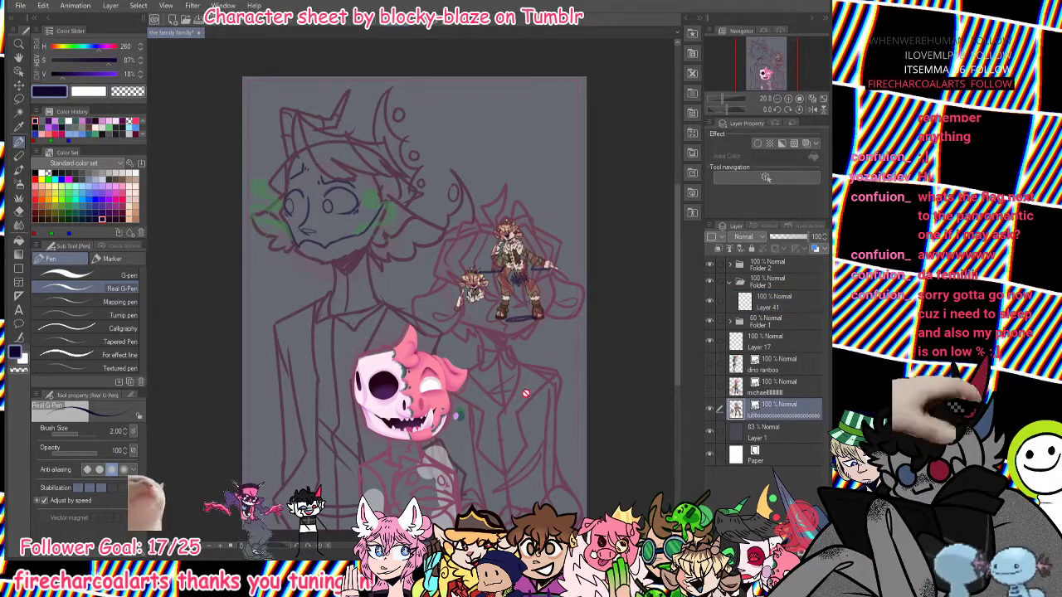
click(18, 85)
drag(506, 260, 596, 417)
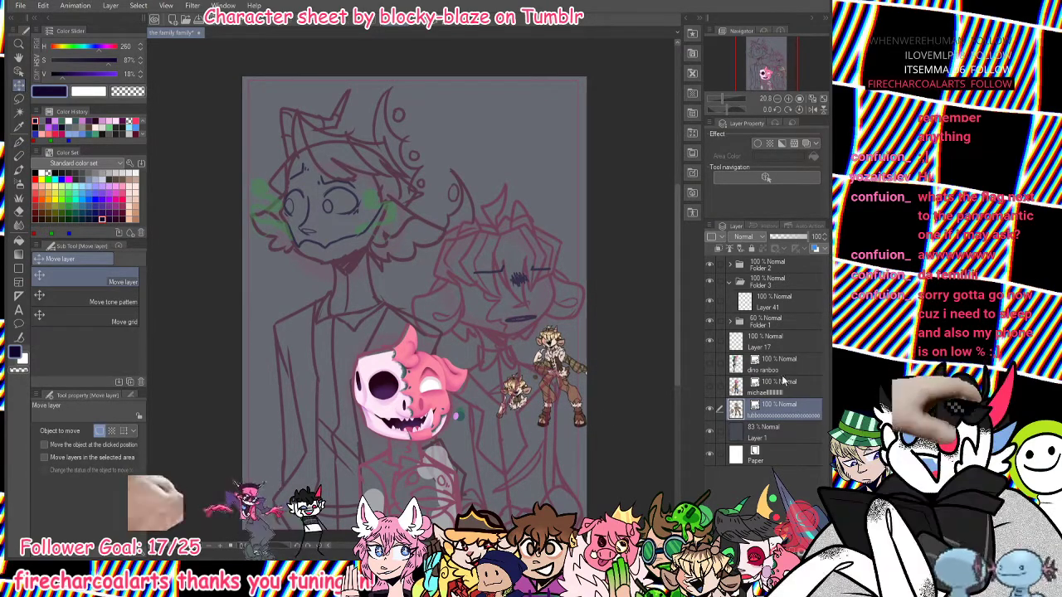
On Layer 41, sample the reference's pale skin tone and draw the smaller character's outer cheek and jaw curve with the Real G-Pen.
click(779, 307)
click(19, 141)
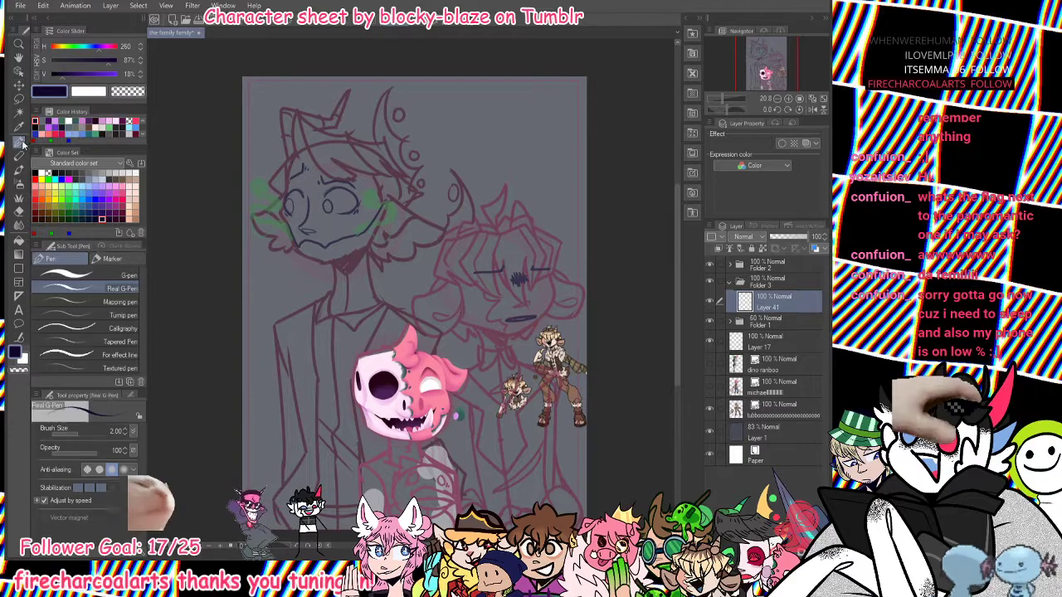
drag(721, 97, 729, 96)
drag(773, 70, 766, 66)
alt+click(525, 328)
key(ctrl+z)
mouse_move(533, 149)
mouse_down()
mouse_move(535, 305)
mouse_move(559, 260)
mouse_move(453, 393)
mouse_up()
key(ctrl+z)
mouse_move(556, 282)
mouse_down()
mouse_move(427, 400)
mouse_move(507, 347)
mouse_move(440, 398)
mouse_up()
key(ctrl+z)
key(ctrl+z)
drag(563, 258, 448, 385)
key(ctrl+z)
drag(556, 283, 444, 395)
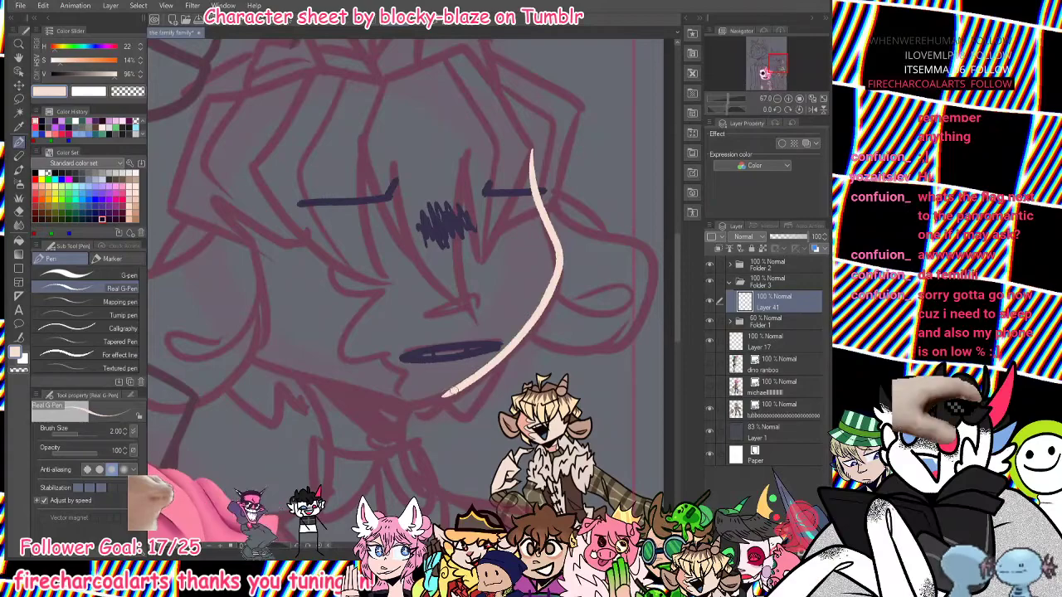
key(ctrl+z)
Draw the opposite side of the smaller character's jaw from the cheek down to the chin.
drag(219, 291, 268, 363)
mouse_move(267, 360)
mouse_down()
mouse_move(433, 401)
mouse_move(450, 390)
mouse_move(400, 397)
mouse_move(325, 380)
mouse_move(415, 395)
mouse_up()
key(ctrl+z)
key(ctrl+z)
key(ctrl+z)
key(ctrl+z)
key(ctrl+z)
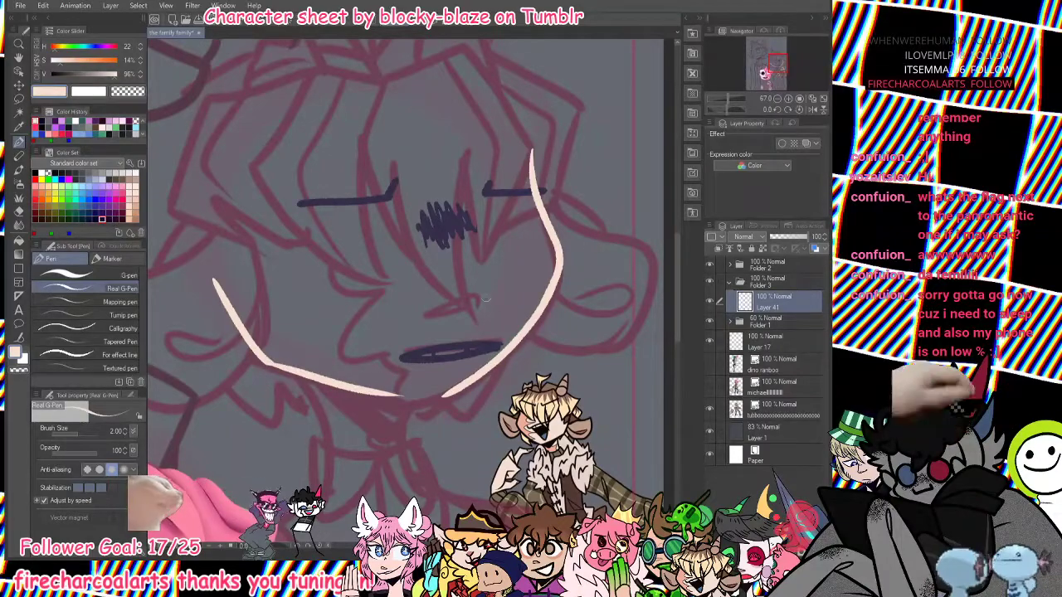
Mirror the canvas view and join the two pale jaw lines with a smooth curve at the chin.
click(816, 110)
key(ctrl+z)
mouse_move(355, 383)
mouse_down()
mouse_move(441, 397)
mouse_move(400, 400)
mouse_move(446, 395)
mouse_up()
key(ctrl+z)
key(ctrl+z)
drag(320, 360, 339, 378)
key(ctrl+z)
mouse_move(306, 346)
mouse_down()
mouse_move(370, 396)
mouse_move(410, 403)
mouse_up()
key(ctrl+z)
key(ctrl+z)
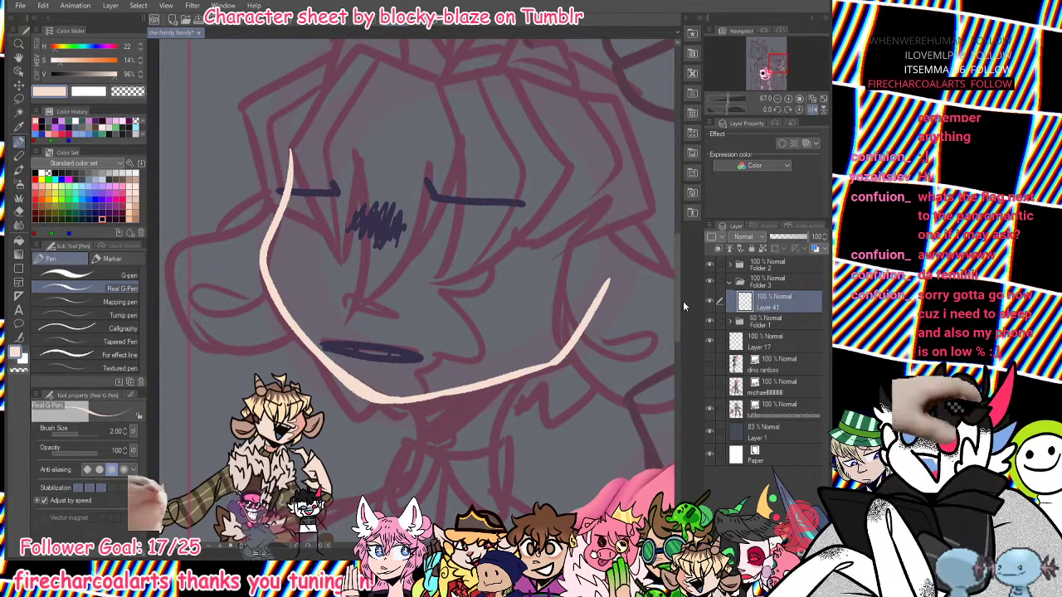
Close the smaller character's face outline with a rounded pale line over the forehead and down to the cheek.
drag(678, 293, 678, 276)
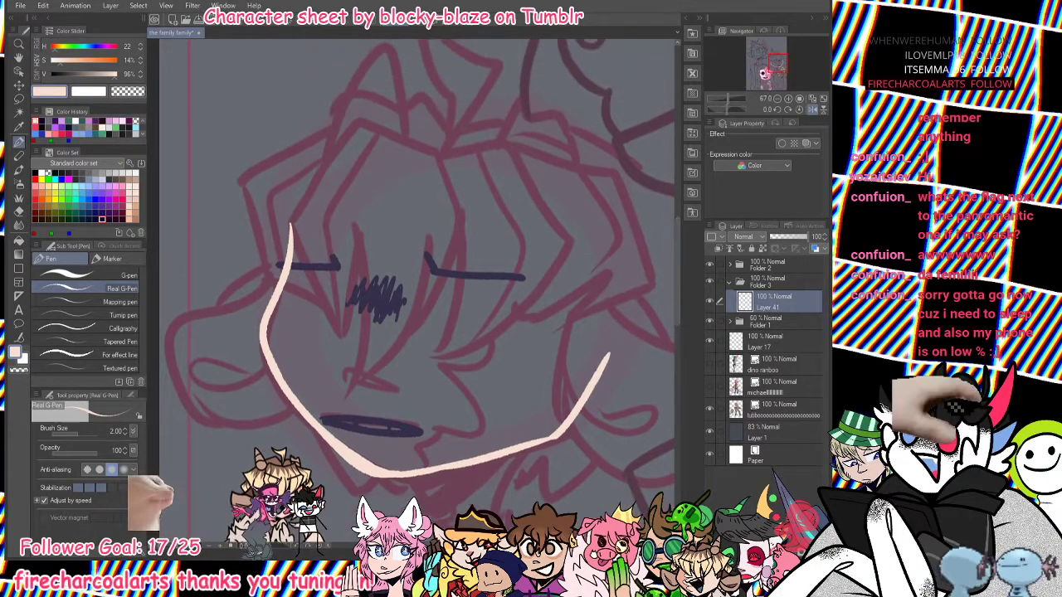
mouse_move(610, 350)
mouse_down()
mouse_move(343, 195)
mouse_move(302, 221)
mouse_move(331, 176)
mouse_move(571, 232)
mouse_move(596, 267)
mouse_move(606, 371)
mouse_up()
key(ctrl+z)
key(ctrl+z)
drag(596, 263, 604, 370)
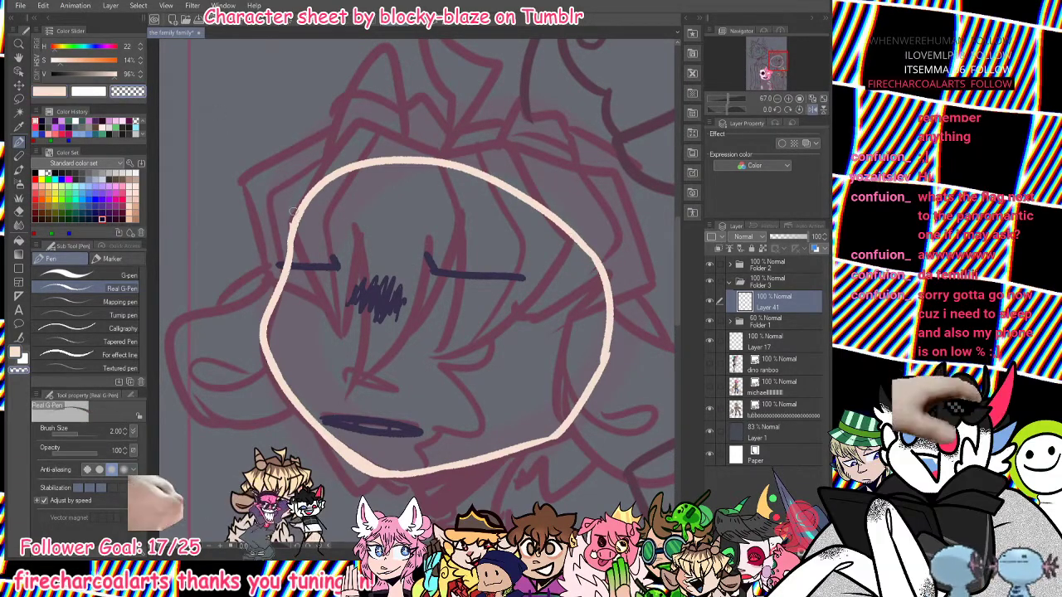
Fill the closed face outline with the pale skin tone while Folder 1 and Layer 1 are hidden, and show Layer 1 again.
click(18, 239)
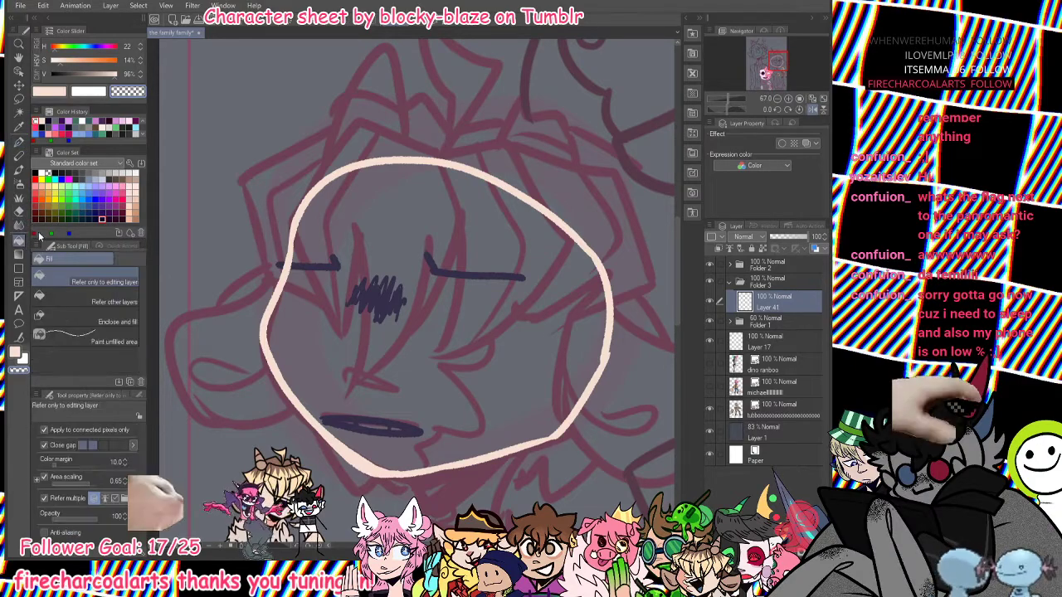
click(709, 322)
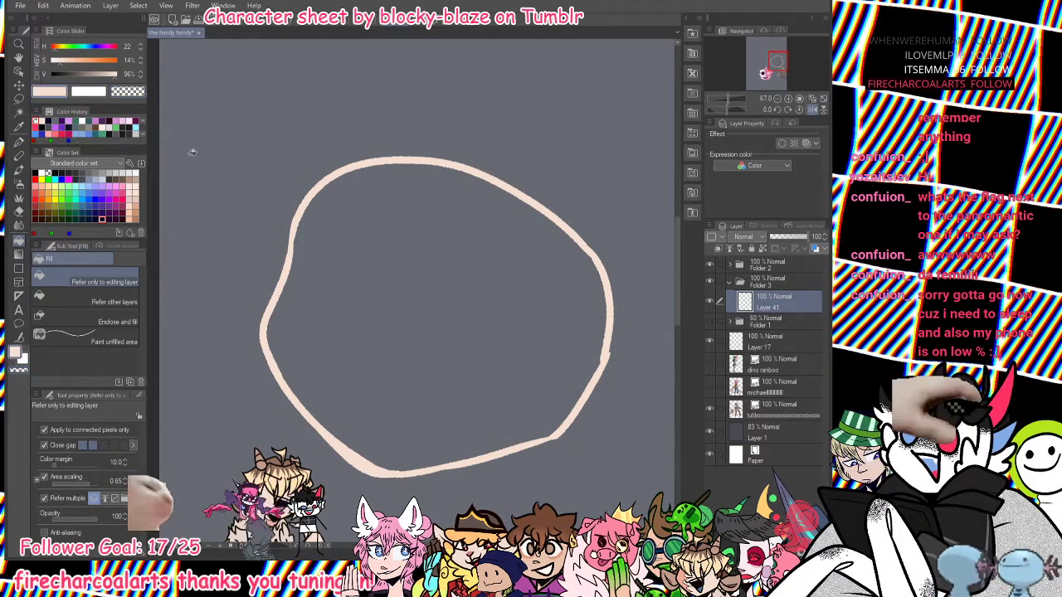
click(489, 351)
key(ctrl+z)
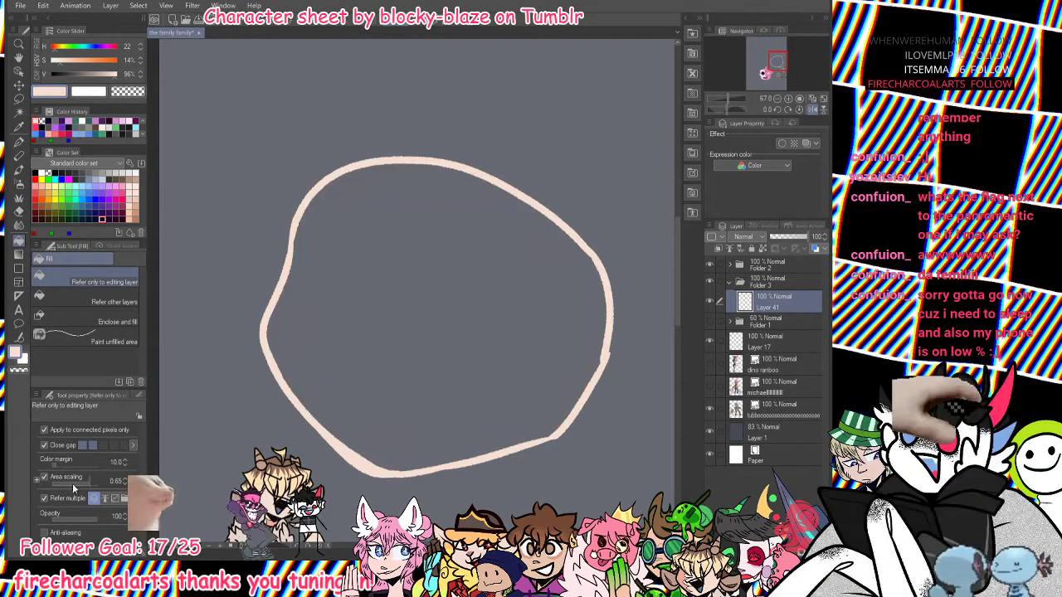
click(360, 384)
key(ctrl+z)
click(711, 431)
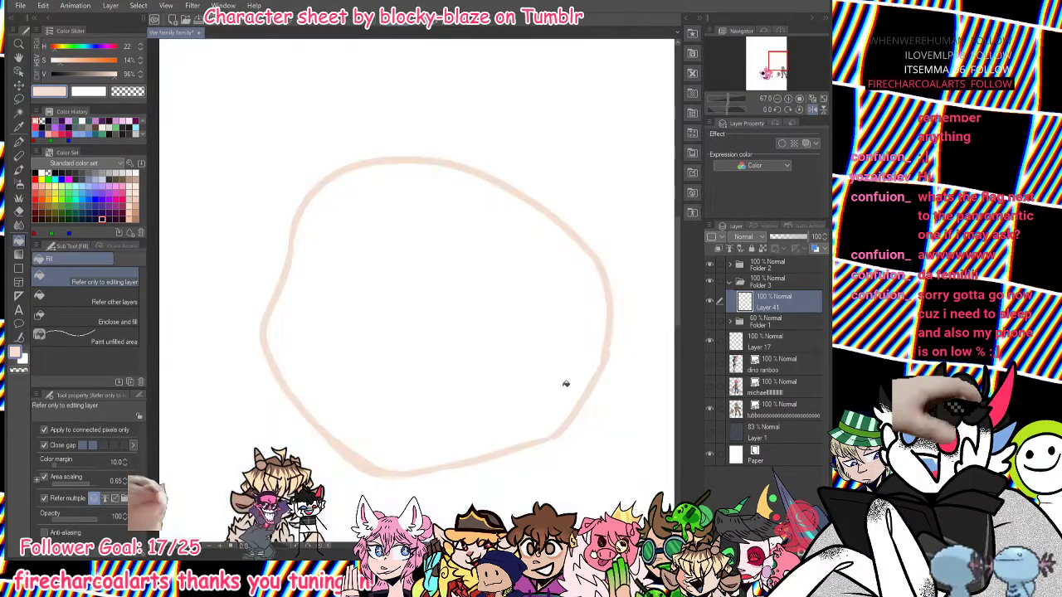
click(572, 389)
click(709, 431)
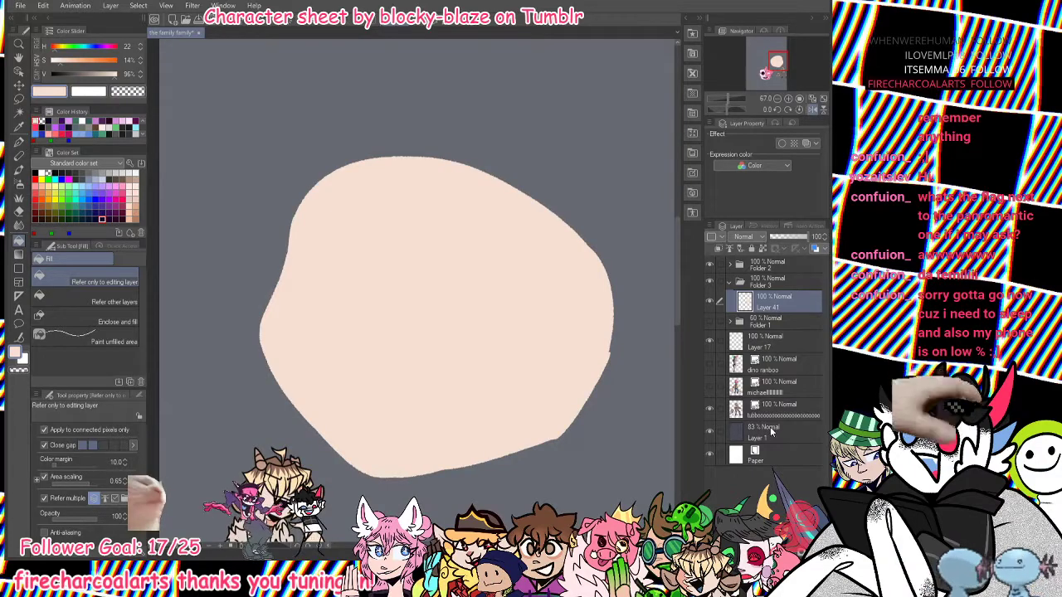
Unmirror the view, show Folder 1, move it above Folder 3, and make Layer 41 active.
click(813, 109)
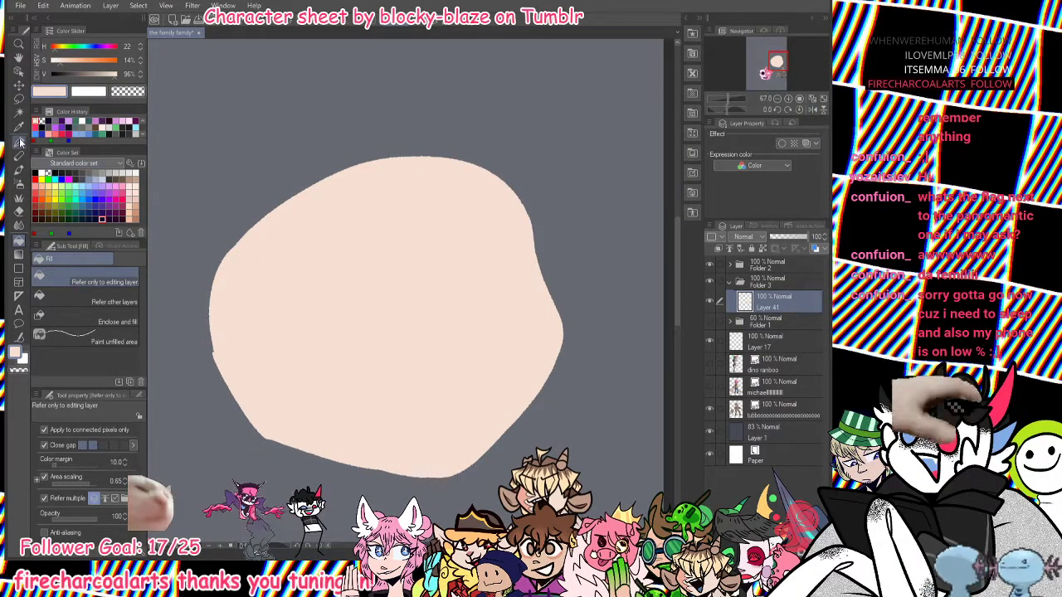
key(p)
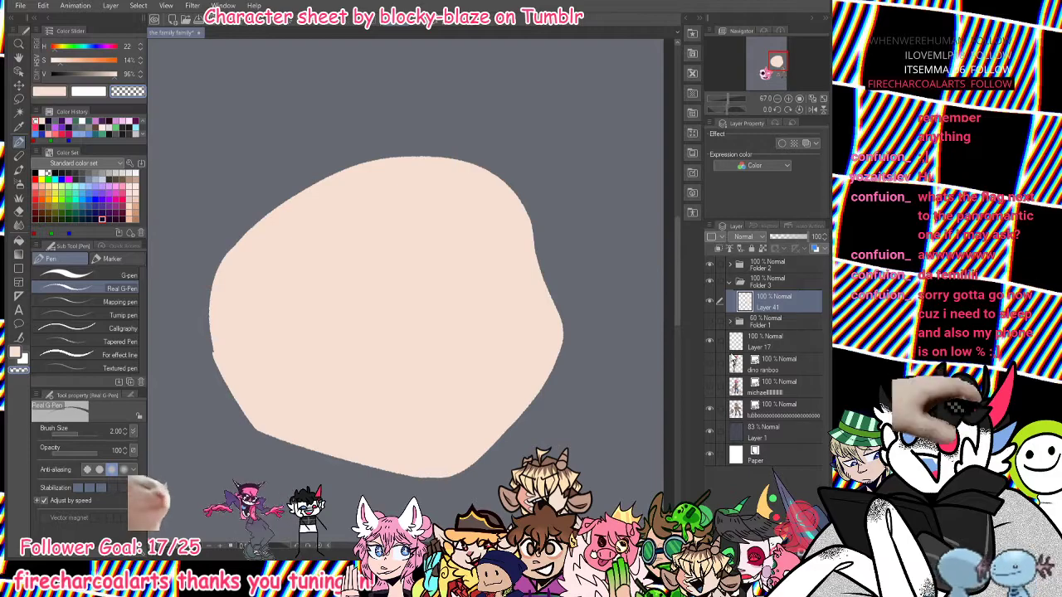
click(710, 322)
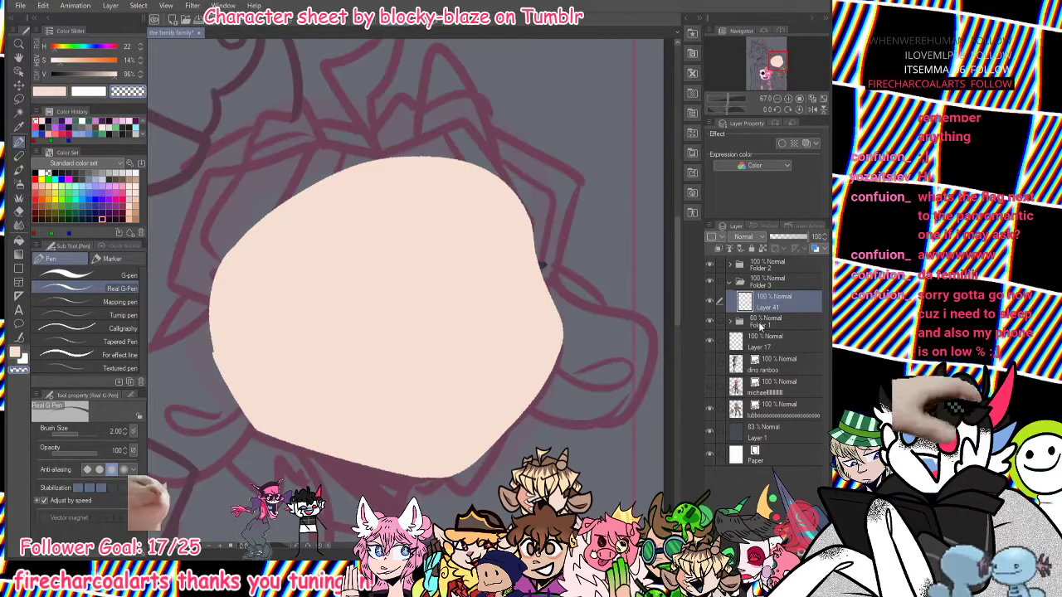
drag(783, 318, 780, 283)
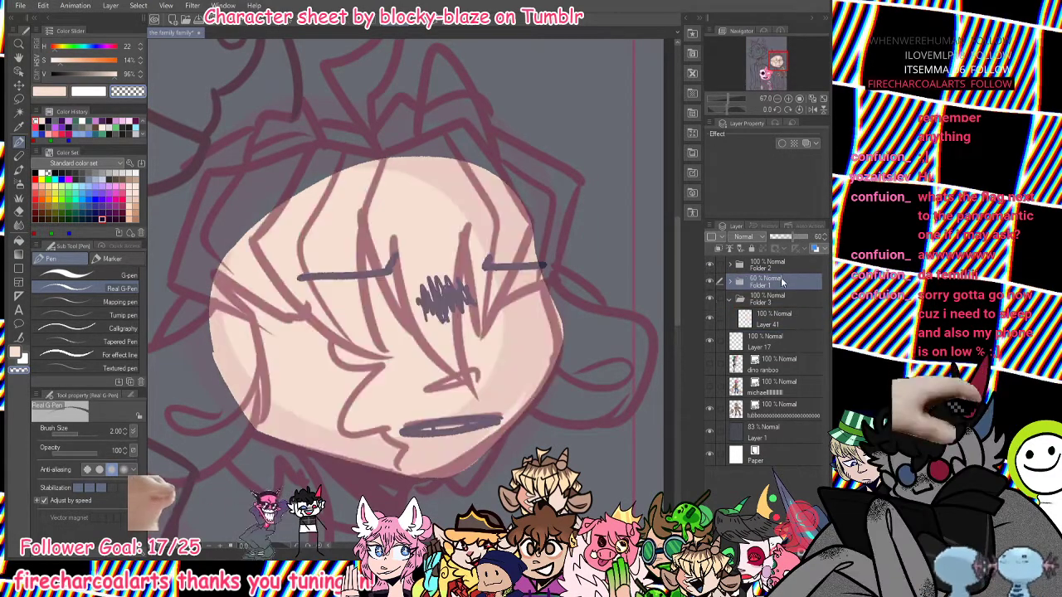
click(788, 316)
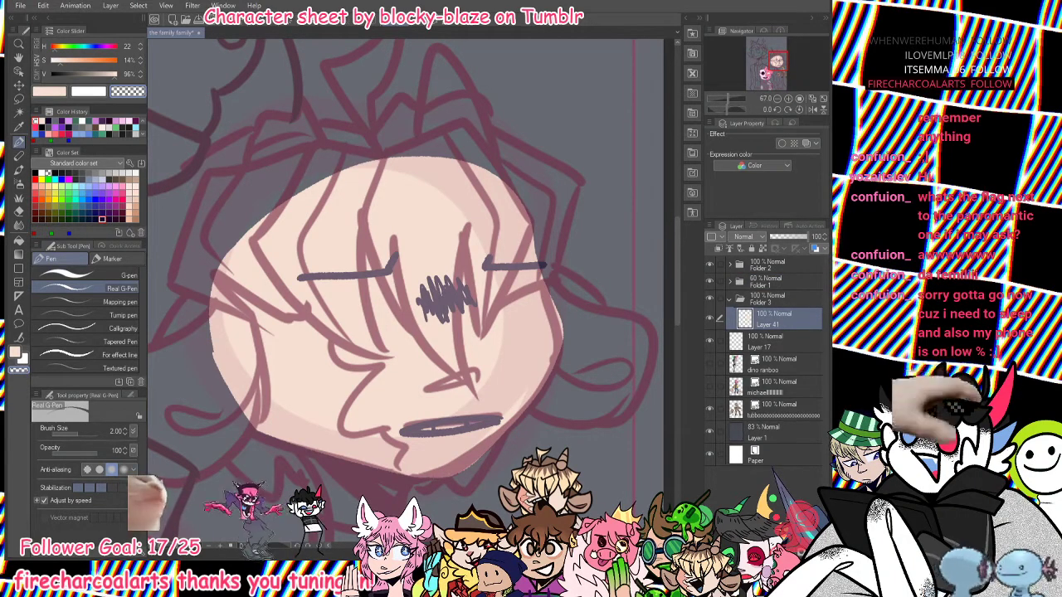
Pick the salmon pink colour and add a new layer clipped to the pale face fill.
click(42, 134)
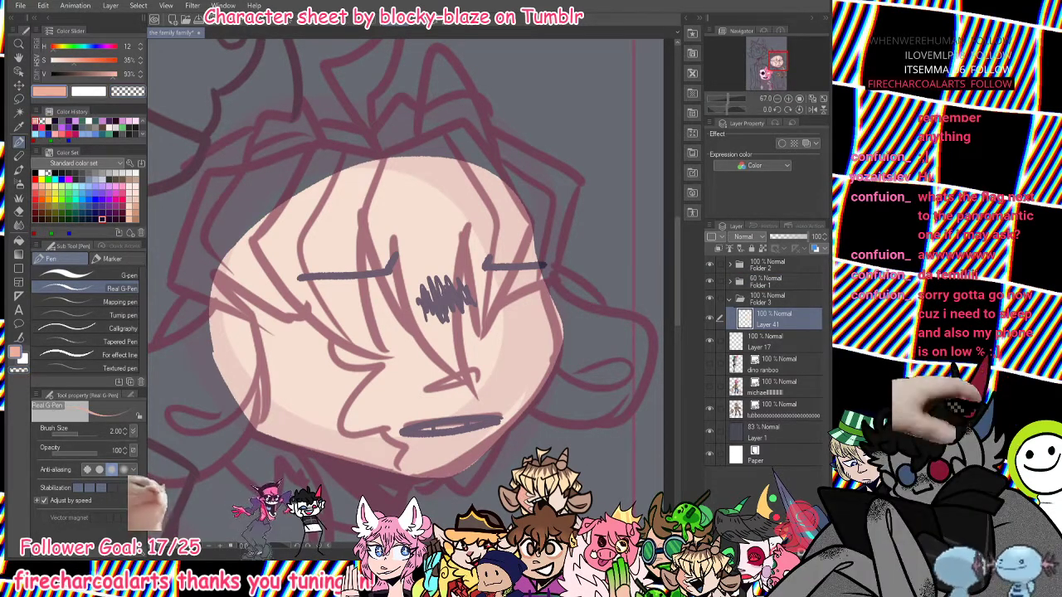
key(ctrl+shift+n)
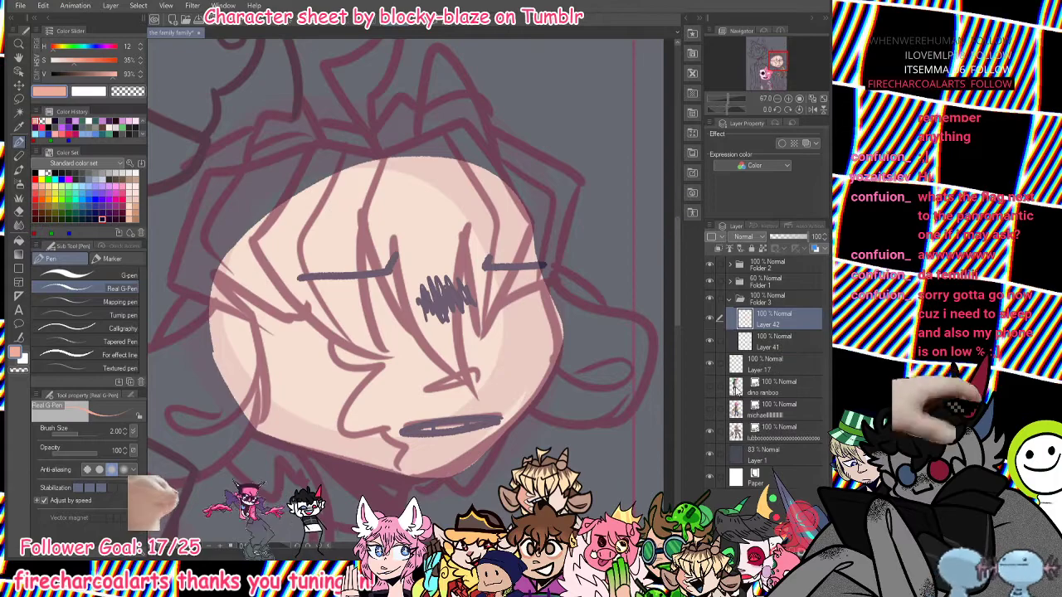
click(720, 250)
Draw a scalloped salmon line over the sketched patch edge from the closed eye down to the jaw.
drag(320, 257, 343, 351)
key(ctrl+z)
drag(317, 278, 343, 406)
mouse_move(387, 363)
mouse_down()
mouse_move(341, 411)
mouse_move(415, 449)
mouse_move(404, 473)
mouse_up()
key(ctrl+z)
key(ctrl+z)
mouse_move(405, 429)
mouse_down()
mouse_move(372, 456)
mouse_move(396, 469)
mouse_up()
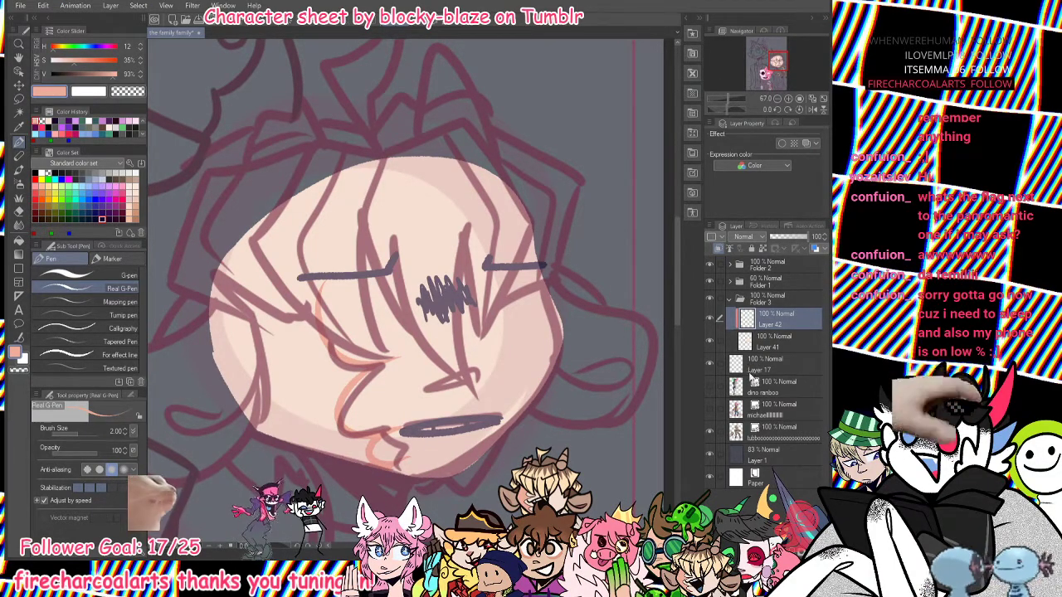
Move Folder 1 below Folder 3 and extend the salmon line on Layer 42 with another scallop up to the forehead's edge.
drag(767, 286, 791, 363)
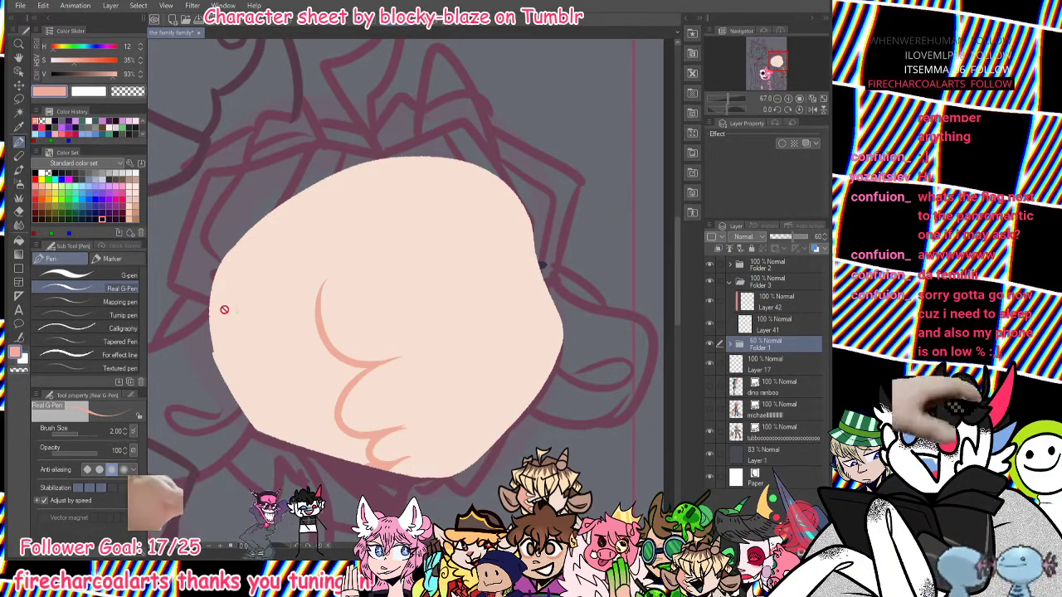
click(784, 317)
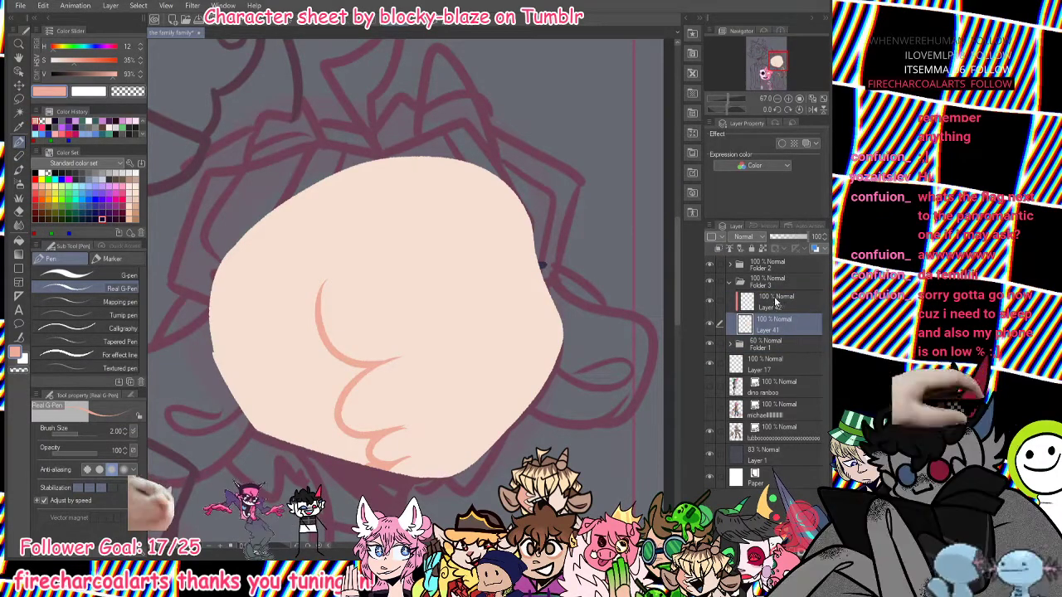
click(775, 303)
drag(263, 217, 333, 271)
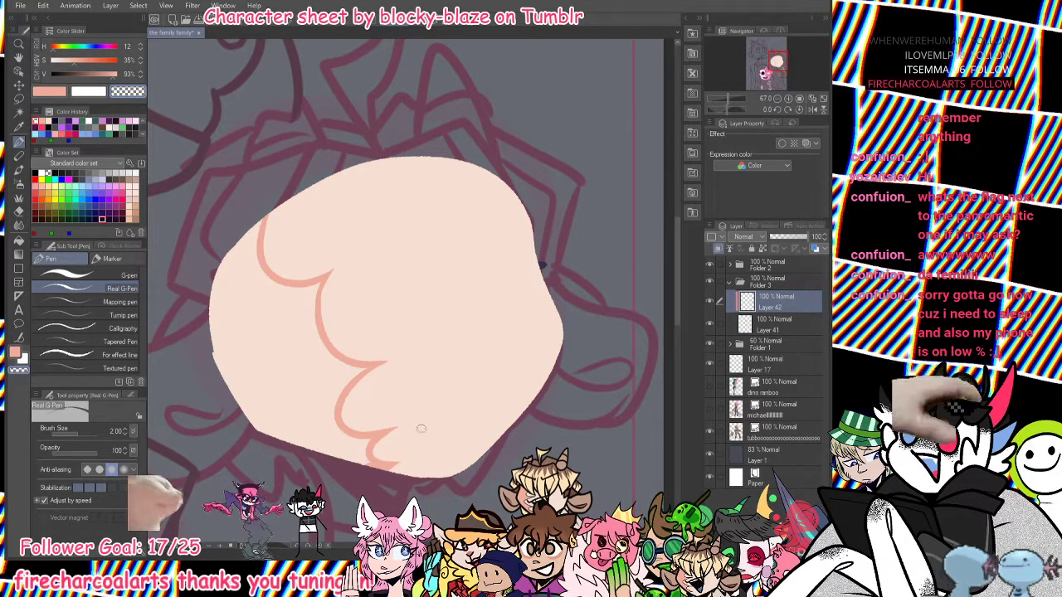
Fill the face area outside the scalloped line with the salmon pink.
click(19, 240)
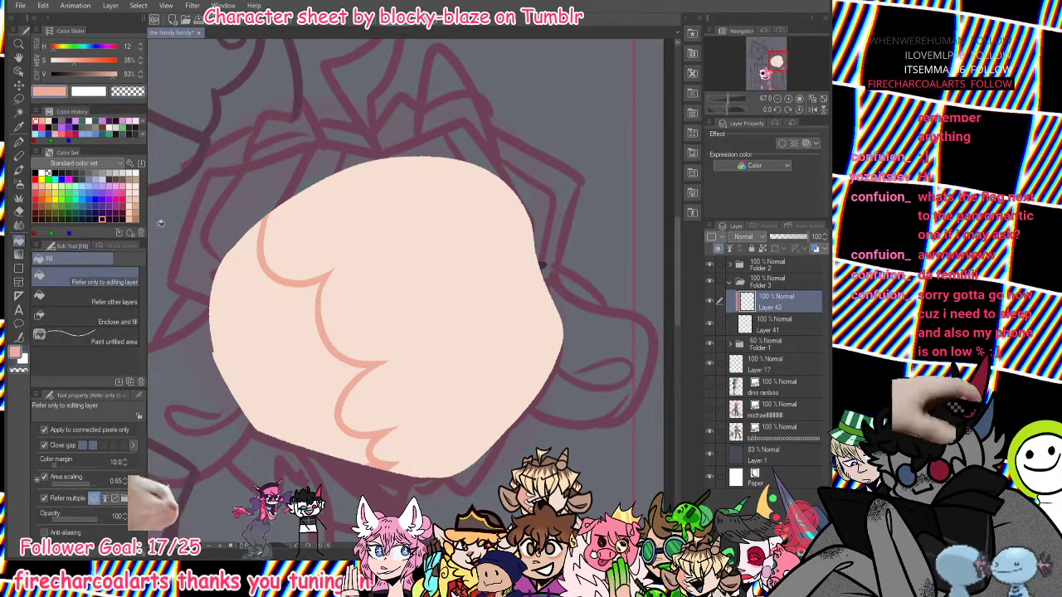
click(231, 249)
click(18, 141)
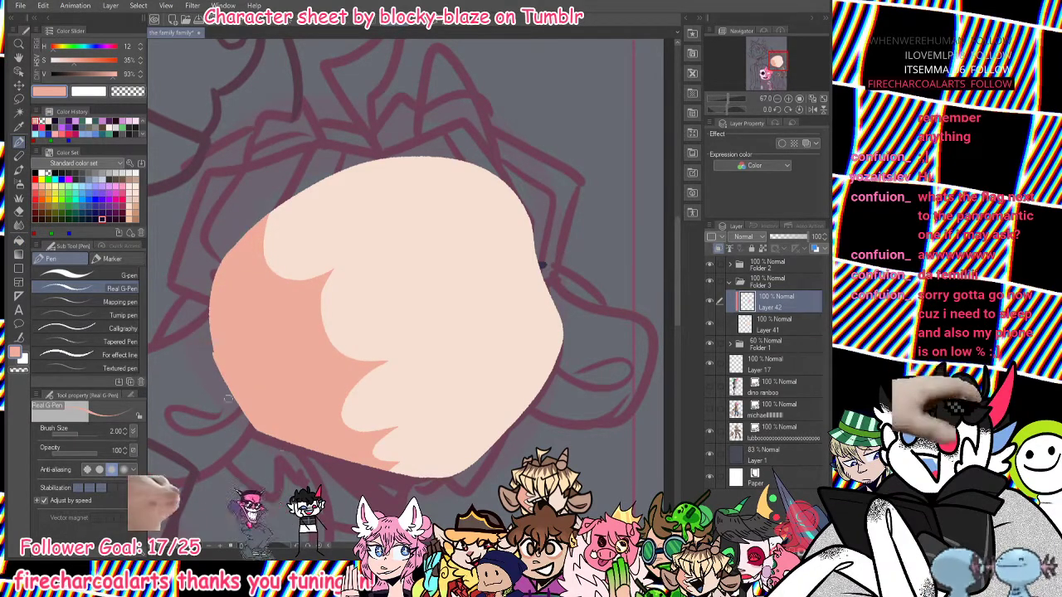
click(19, 240)
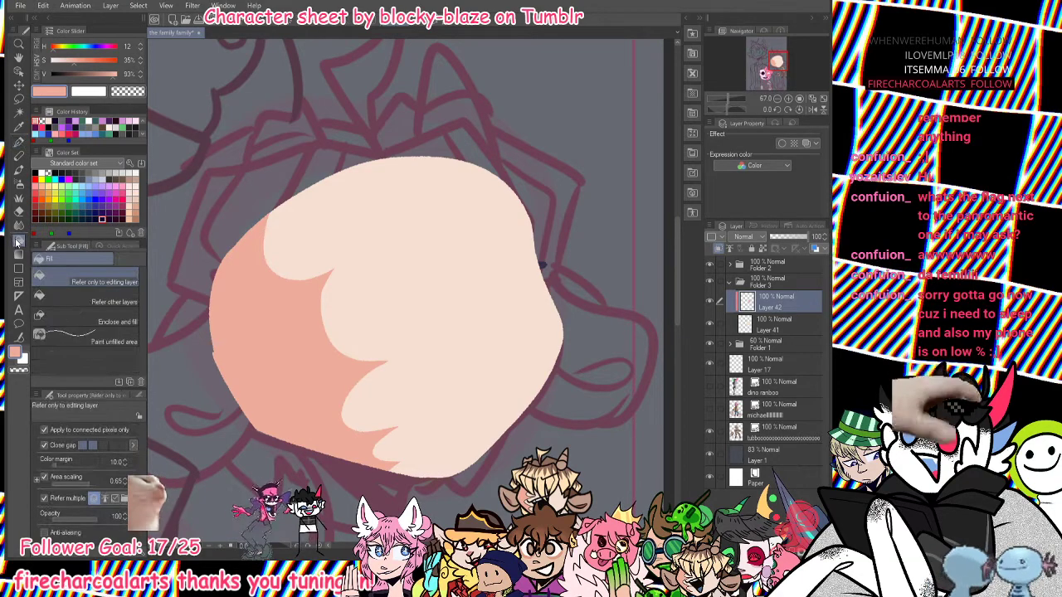
click(19, 142)
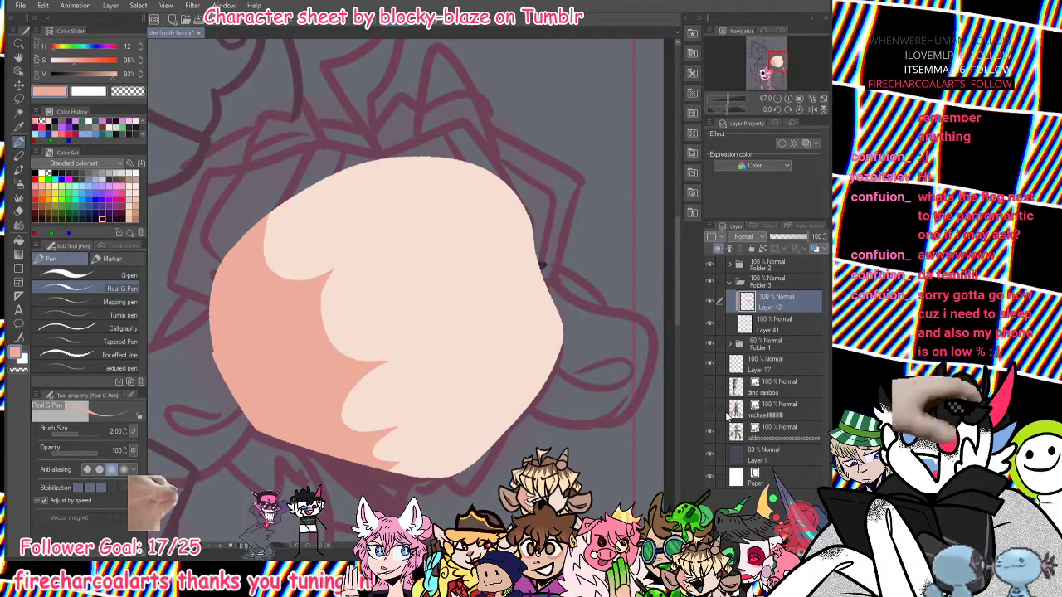
On a new layer with the face fill hidden, draw pale yellow lines for the fringe's central strands over the sketch.
key(ctrl+shift+n)
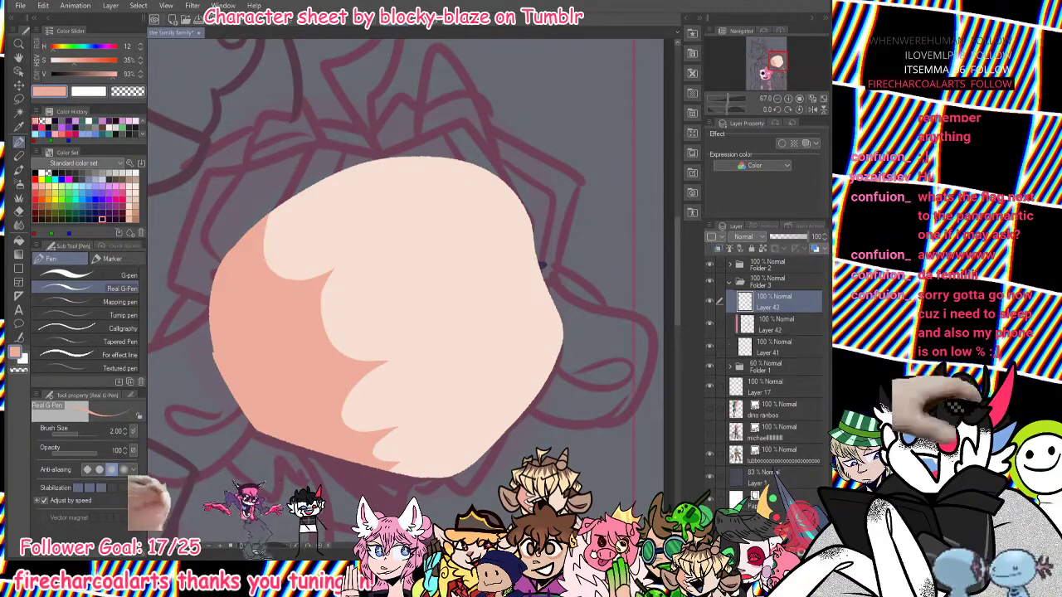
click(55, 121)
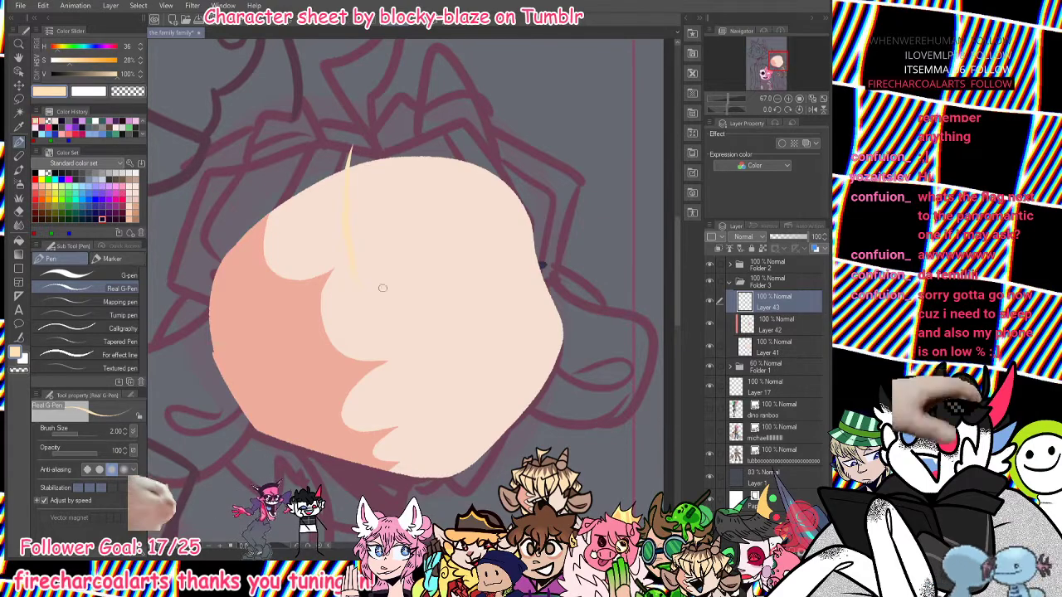
click(710, 348)
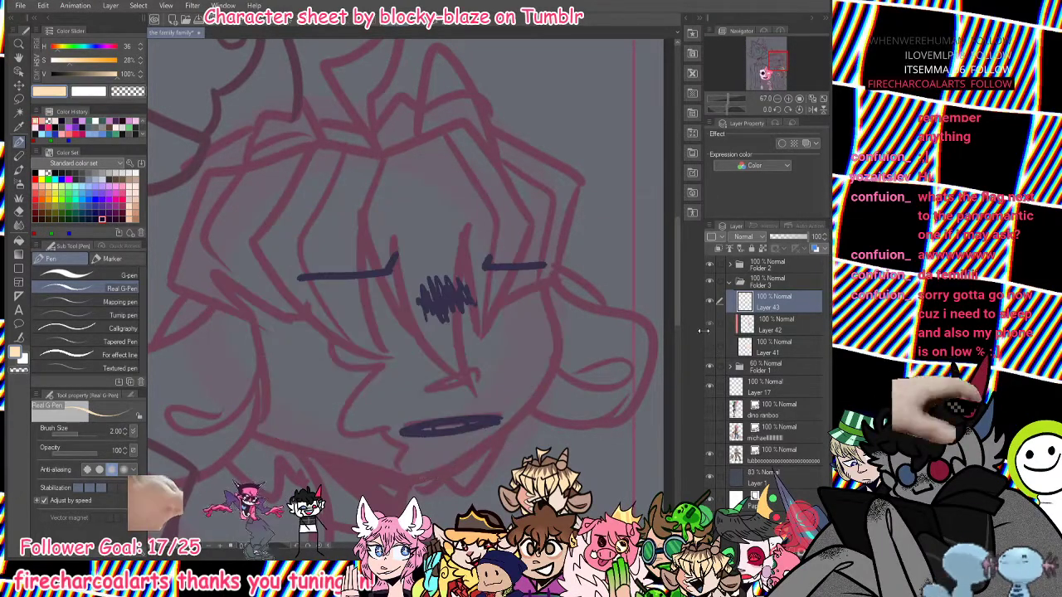
mouse_move(388, 149)
mouse_down()
mouse_move(359, 236)
mouse_move(421, 337)
mouse_up()
key(ctrl+z)
mouse_move(391, 239)
mouse_down()
mouse_move(450, 368)
mouse_move(476, 397)
mouse_up()
drag(458, 229, 474, 408)
key(ctrl+z)
drag(457, 248, 481, 420)
key(ctrl+z)
mouse_move(456, 220)
mouse_down()
mouse_move(483, 428)
mouse_move(480, 356)
mouse_up()
Outline the fringe's right side in pale yellow, from the hairline around to the strand's pointed tip.
drag(460, 108, 533, 228)
mouse_move(531, 214)
mouse_down()
mouse_move(488, 367)
mouse_move(477, 344)
mouse_move(473, 355)
mouse_up()
key(ctrl+z)
key(ctrl+z)
drag(531, 215, 475, 345)
drag(468, 270, 506, 271)
Close the pale yellow fringe outline along the hairline and down its left side to the pointed tip.
drag(424, 155, 528, 99)
drag(425, 249, 456, 249)
mouse_move(456, 156)
mouse_down()
mouse_move(359, 137)
mouse_move(302, 257)
mouse_move(488, 378)
mouse_up()
key(ctrl+z)
drag(317, 237, 484, 373)
drag(431, 245, 486, 378)
key(ctrl+z)
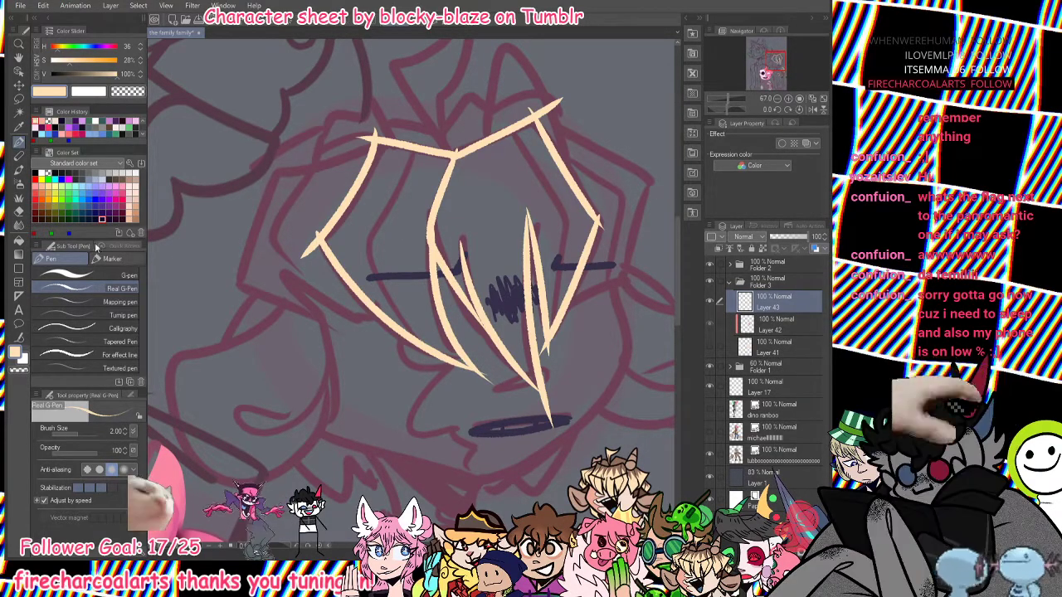
Fill the fringe outline with pale yellow while Folder 1 and Layer 1 are hidden.
click(19, 241)
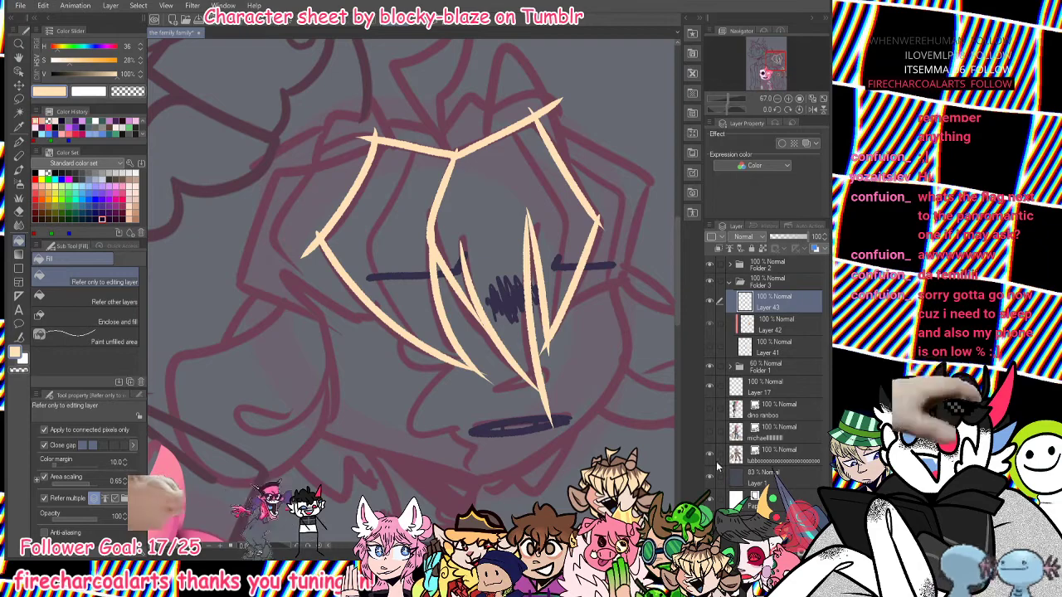
click(709, 366)
click(709, 477)
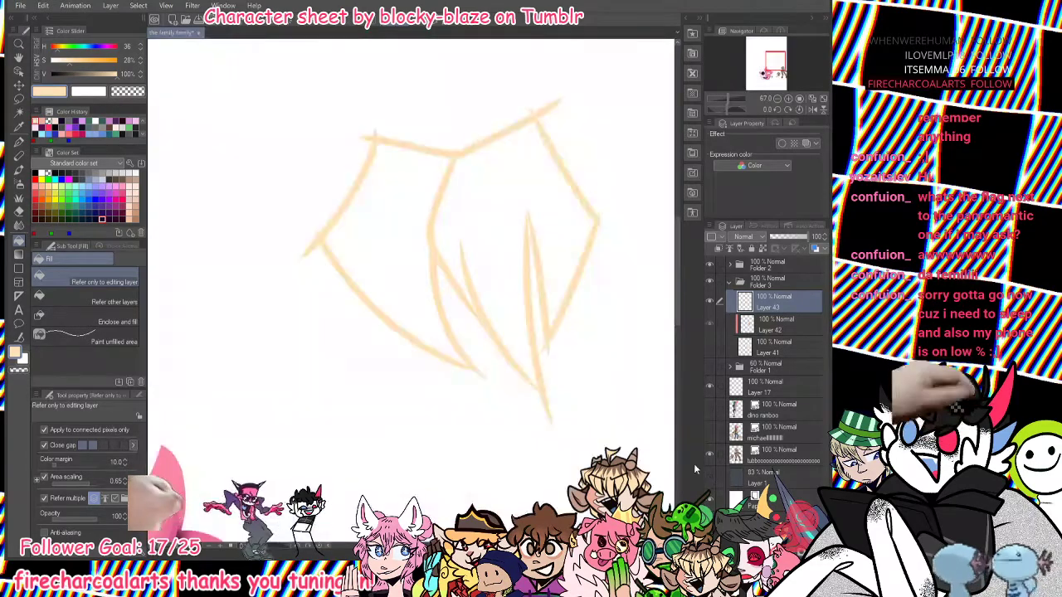
click(513, 256)
click(457, 233)
Trim the overshooting line ends of the yellow fringe and refine the longest strand's tip.
key(p)
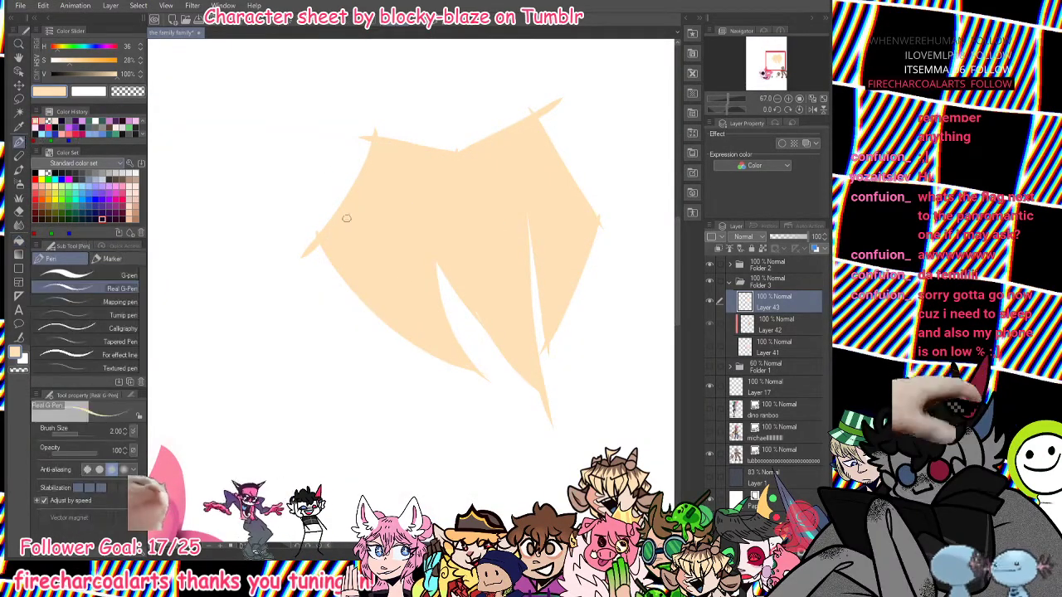
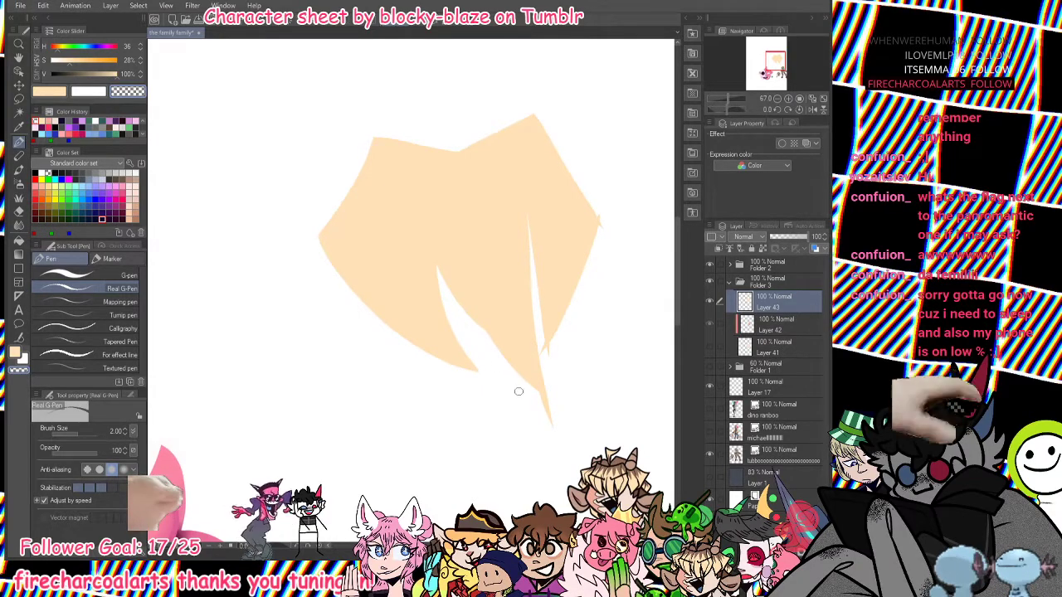
drag(540, 399, 570, 445)
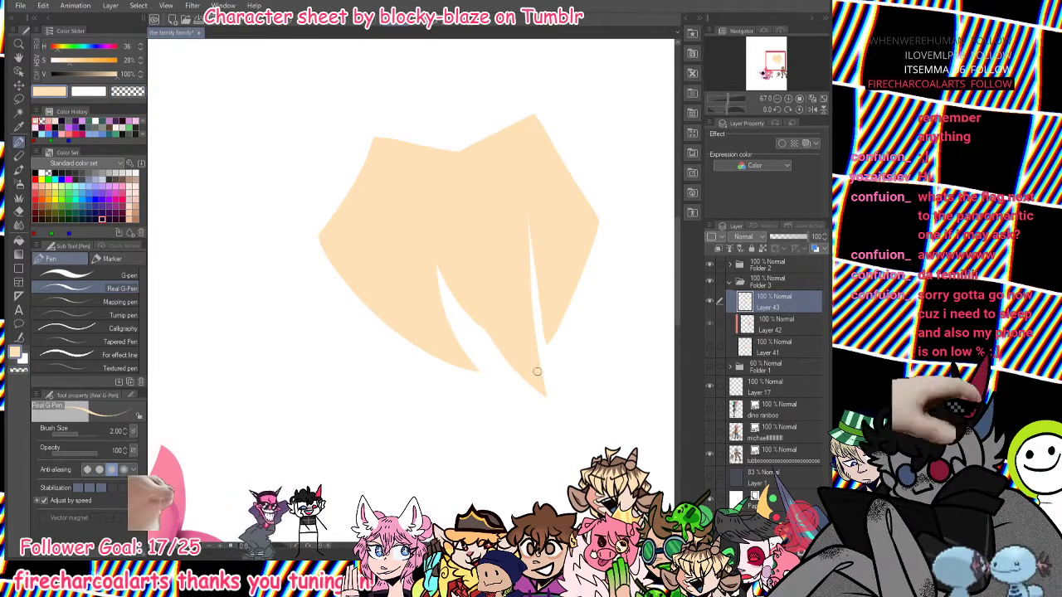
drag(544, 390, 538, 362)
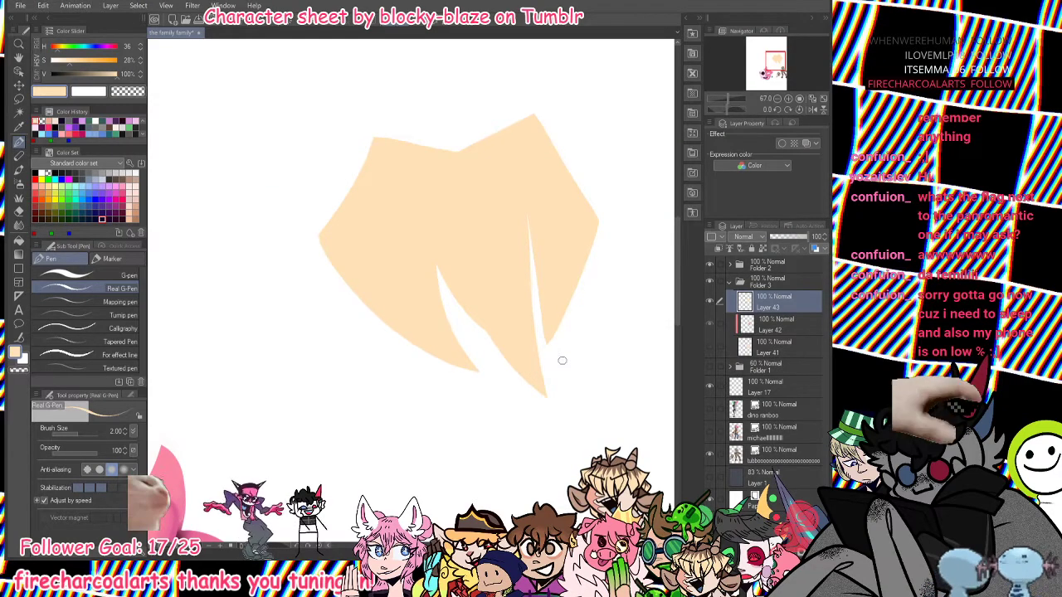
Show Layer 41, Folder 1 and Layer 1 again, and lock the fringe layer's transparent pixels.
click(710, 345)
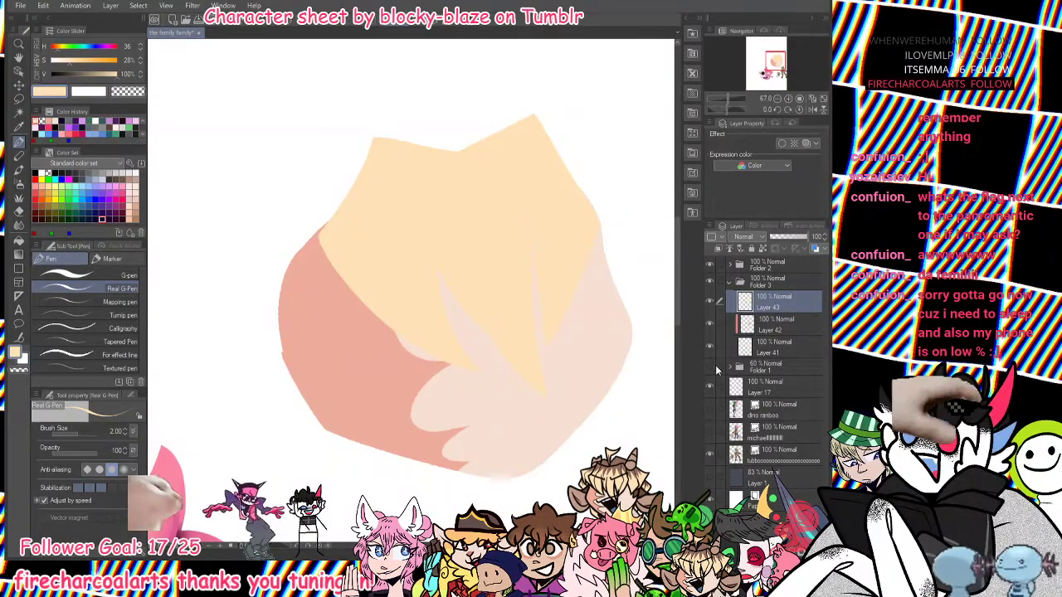
click(710, 369)
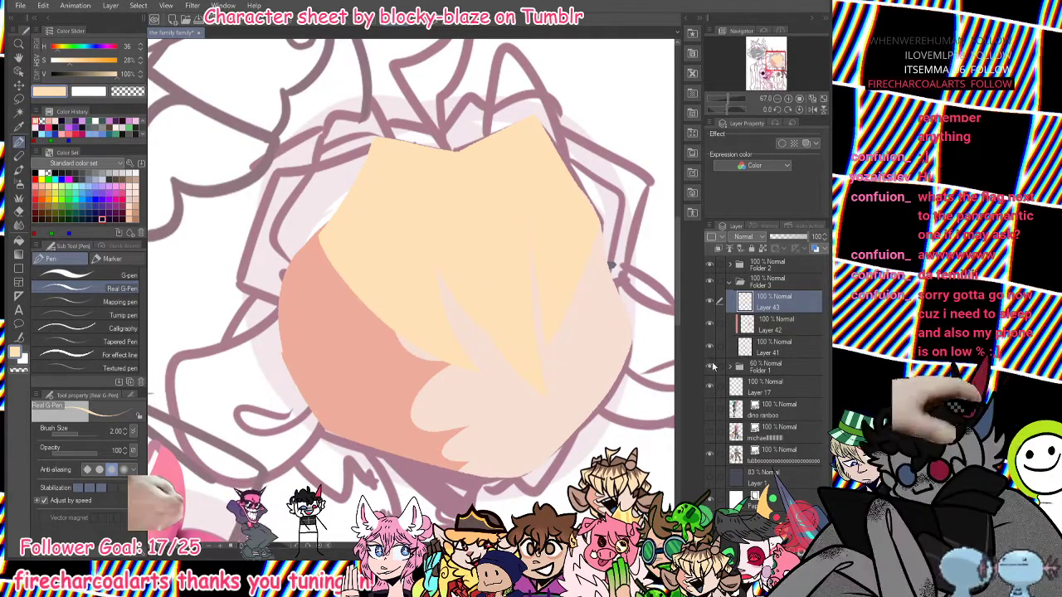
click(710, 477)
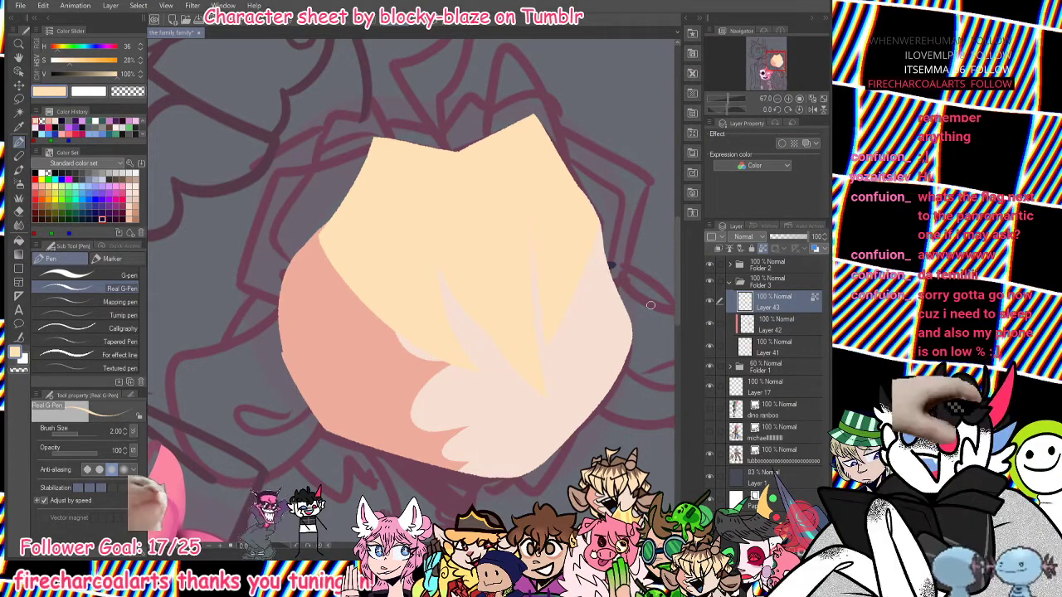
Pick brown and draw a row of short root strokes along the fringe's top edge.
click(48, 122)
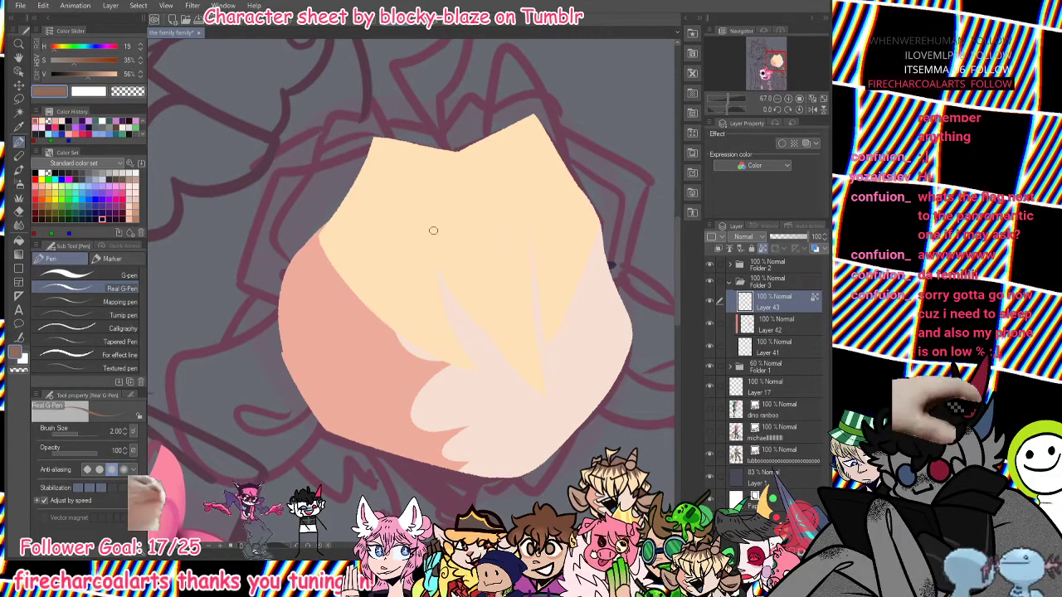
drag(380, 141, 356, 193)
mouse_move(392, 141)
mouse_down()
mouse_move(370, 196)
mouse_move(392, 197)
mouse_up()
mouse_move(412, 144)
mouse_down()
mouse_move(414, 199)
mouse_move(435, 203)
mouse_up()
mouse_move(448, 147)
mouse_down()
mouse_move(462, 204)
mouse_move(473, 203)
mouse_up()
mouse_move(474, 142)
mouse_down()
mouse_move(485, 197)
mouse_move(501, 192)
mouse_up()
drag(501, 133, 513, 189)
mouse_move(512, 129)
mouse_down()
mouse_move(524, 184)
mouse_move(533, 179)
mouse_up()
drag(531, 120, 545, 170)
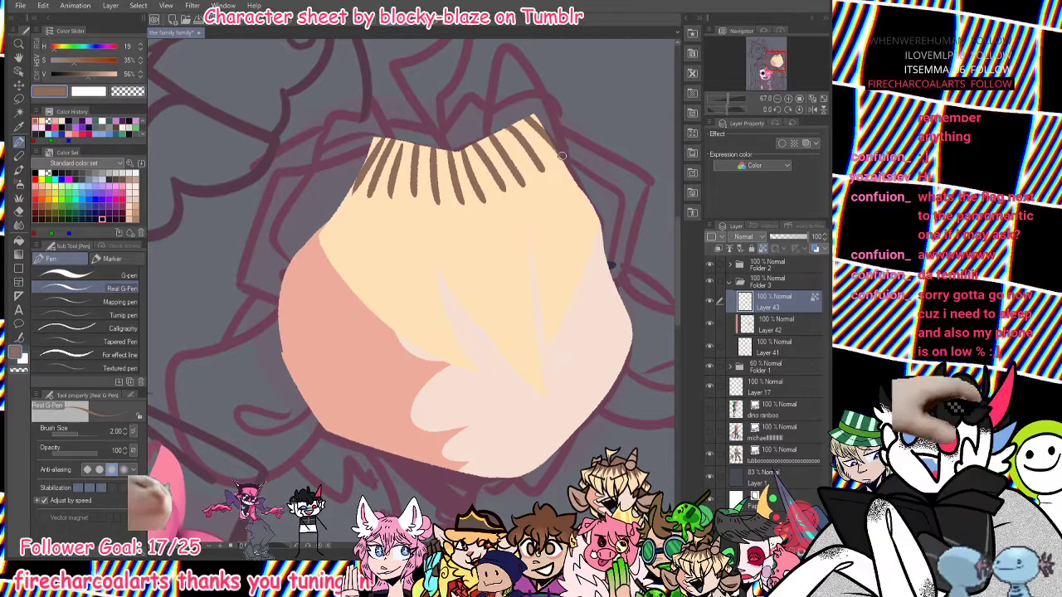
Thicken the brown roots at the centre of the hairline with longer overlapping strokes.
drag(455, 138, 463, 231)
key(ctrl+z)
drag(455, 148, 476, 224)
drag(456, 151, 477, 224)
mouse_move(458, 151)
mouse_down()
mouse_move(477, 225)
mouse_move(461, 171)
mouse_move(503, 220)
mouse_move(481, 171)
mouse_up()
drag(476, 156, 505, 217)
drag(466, 147, 484, 189)
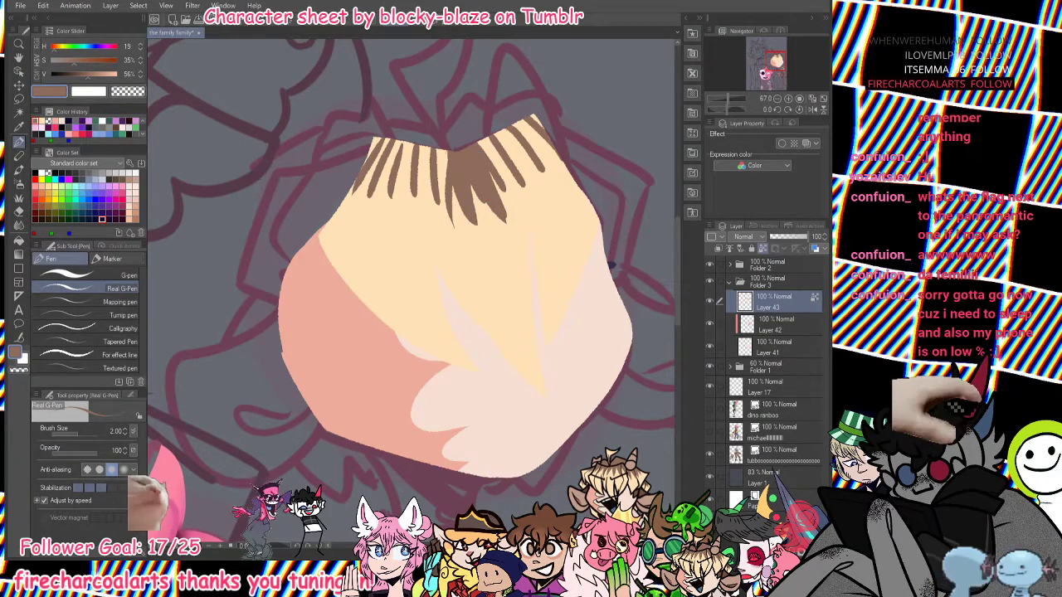
Fill the gaps between the brown root strokes on the fringe's right side up to the corner.
drag(478, 143, 522, 204)
mouse_move(489, 139)
mouse_down()
mouse_move(510, 180)
mouse_move(486, 131)
mouse_move(511, 211)
mouse_up()
key(ctrl+z)
key(ctrl+z)
mouse_move(501, 144)
mouse_down()
mouse_move(537, 202)
mouse_move(513, 154)
mouse_move(556, 193)
mouse_up()
key(ctrl+z)
mouse_move(531, 122)
mouse_down()
mouse_move(552, 188)
mouse_move(525, 111)
mouse_move(537, 156)
mouse_up()
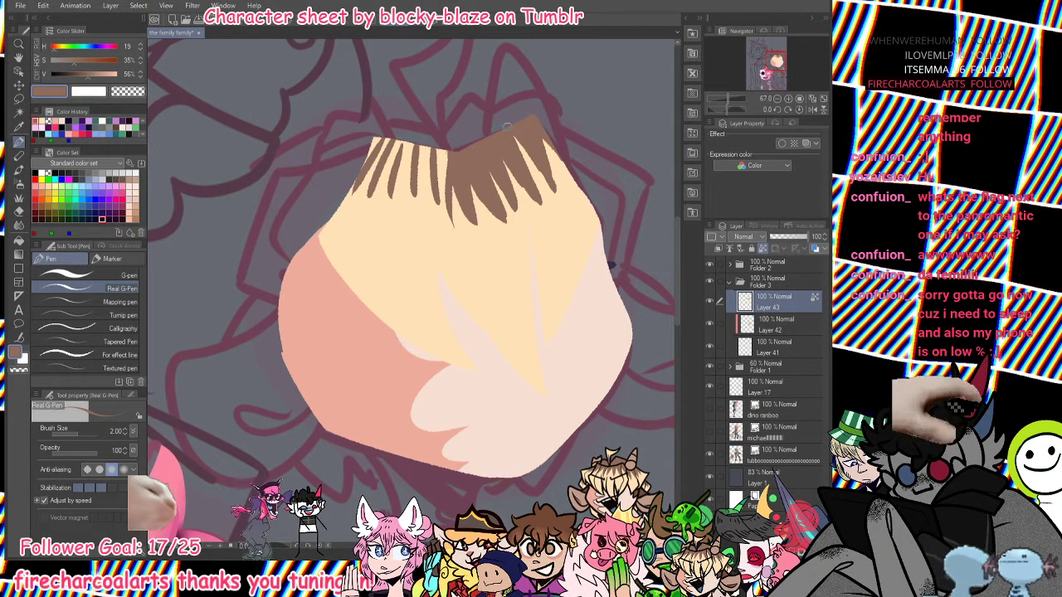
Fill the gaps between the brown root strokes from the centre to the fringe's left corner.
drag(445, 149, 439, 212)
mouse_move(423, 149)
mouse_down()
mouse_move(429, 221)
mouse_move(428, 182)
mouse_up()
mouse_move(426, 144)
mouse_down()
mouse_move(436, 157)
mouse_move(437, 145)
mouse_move(396, 199)
mouse_up()
drag(407, 144, 393, 210)
drag(409, 176, 393, 214)
drag(394, 146, 368, 203)
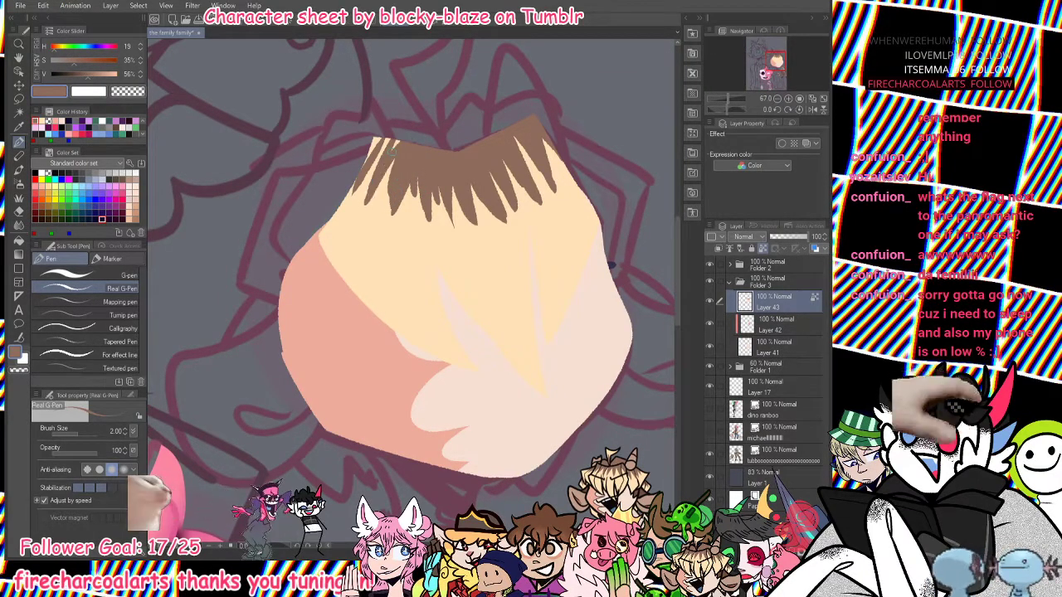
mouse_move(397, 131)
mouse_down()
mouse_move(355, 198)
mouse_move(362, 169)
mouse_up()
drag(357, 178, 352, 190)
drag(380, 126, 357, 163)
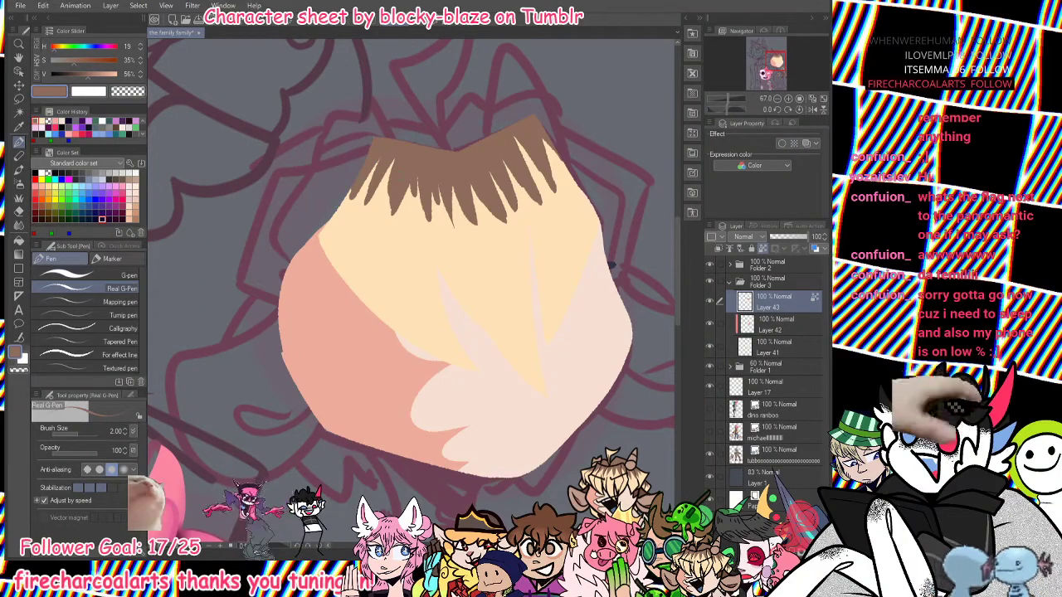
Add thin pointed brown strokes between the root tips to make the fringe's root edge uneven.
mouse_move(521, 139)
mouse_down()
mouse_move(549, 199)
mouse_move(568, 194)
mouse_up()
drag(394, 150, 377, 217)
key(ctrl+z)
drag(394, 153, 376, 218)
drag(423, 183, 414, 228)
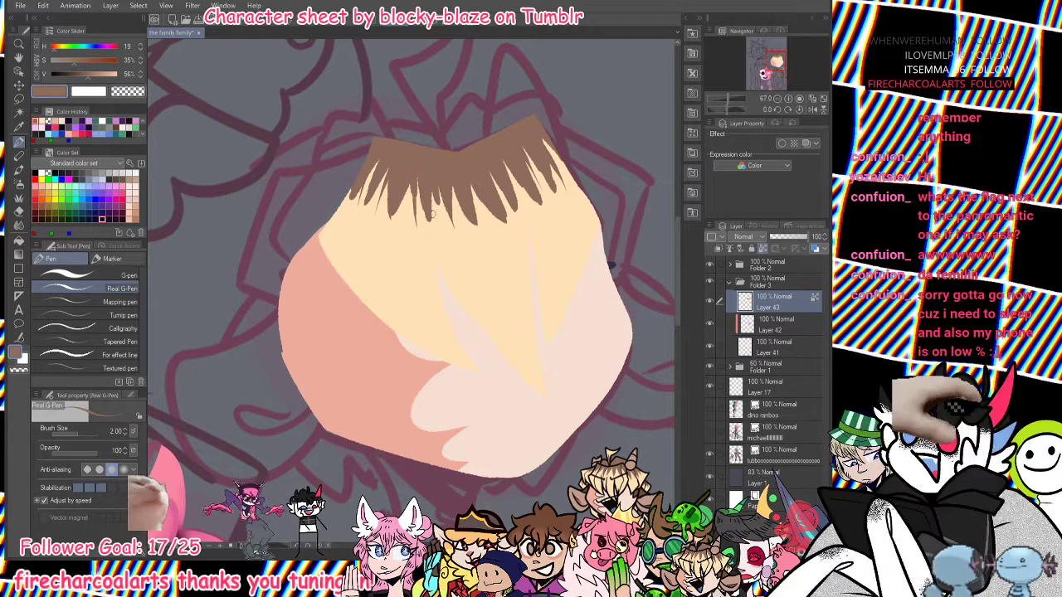
key(ctrl+z)
drag(412, 180, 407, 223)
drag(476, 184, 498, 221)
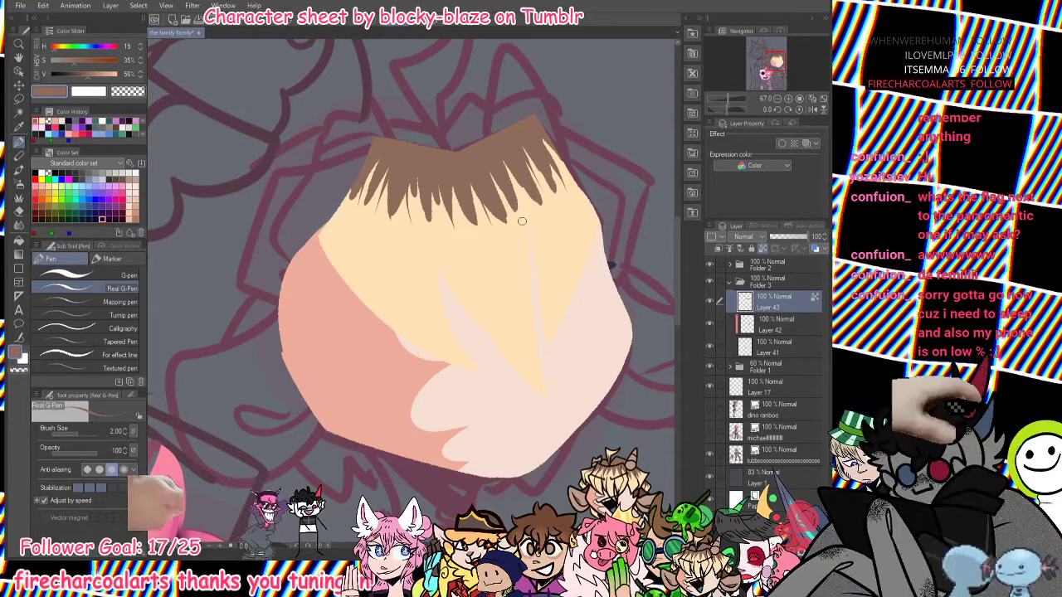
Blend the brown root tips into the yellow from the fringe's left edge to its centre.
click(19, 171)
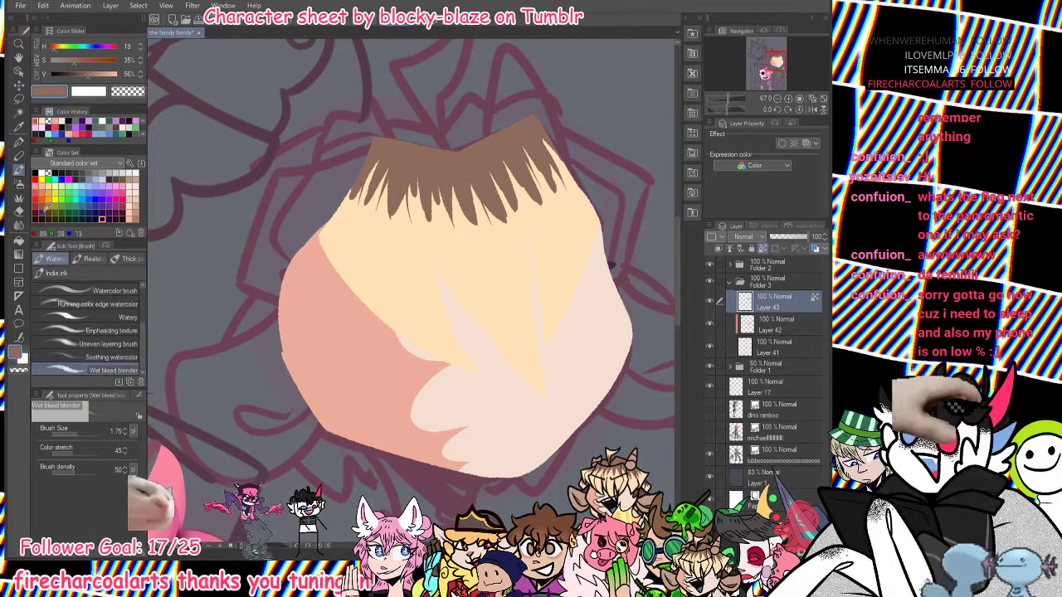
click(81, 291)
mouse_move(376, 213)
mouse_down()
mouse_move(396, 152)
mouse_move(370, 207)
mouse_up()
mouse_move(390, 152)
mouse_down()
mouse_move(336, 220)
mouse_move(377, 177)
mouse_move(382, 216)
mouse_move(397, 156)
mouse_move(384, 234)
mouse_up()
mouse_move(398, 185)
mouse_down()
mouse_move(399, 221)
mouse_move(412, 225)
mouse_move(387, 236)
mouse_move(401, 230)
mouse_move(434, 257)
mouse_move(432, 247)
mouse_move(451, 251)
mouse_move(461, 239)
mouse_up()
mouse_move(448, 197)
mouse_down()
mouse_move(454, 232)
mouse_move(478, 230)
mouse_up()
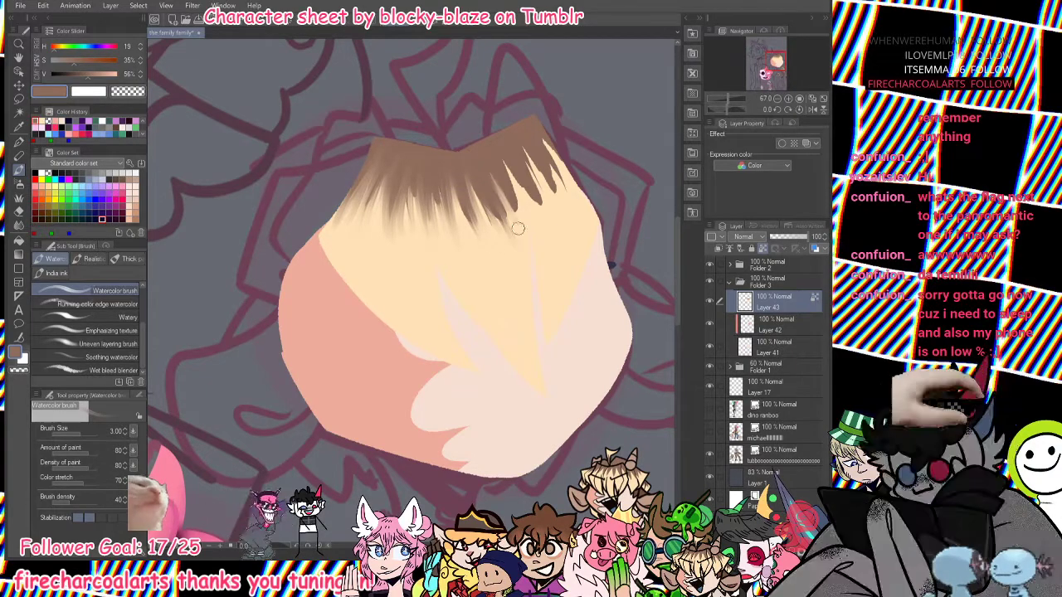
Blend the remaining brown root tips on the fringe's right side into the yellow with the Wet bleed blender.
click(125, 368)
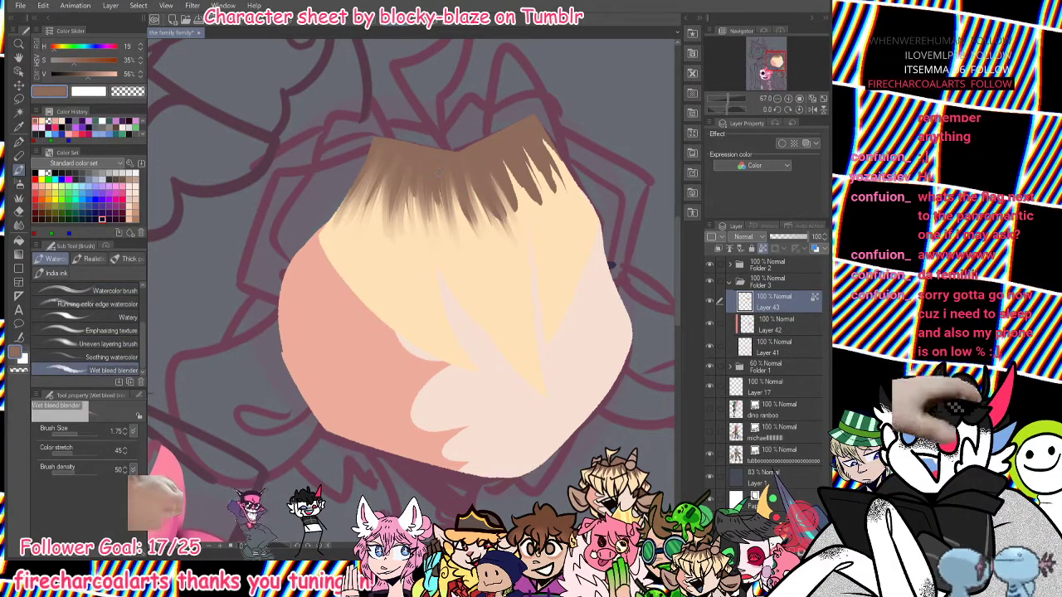
mouse_move(480, 203)
mouse_down()
mouse_move(496, 252)
mouse_move(510, 244)
mouse_up()
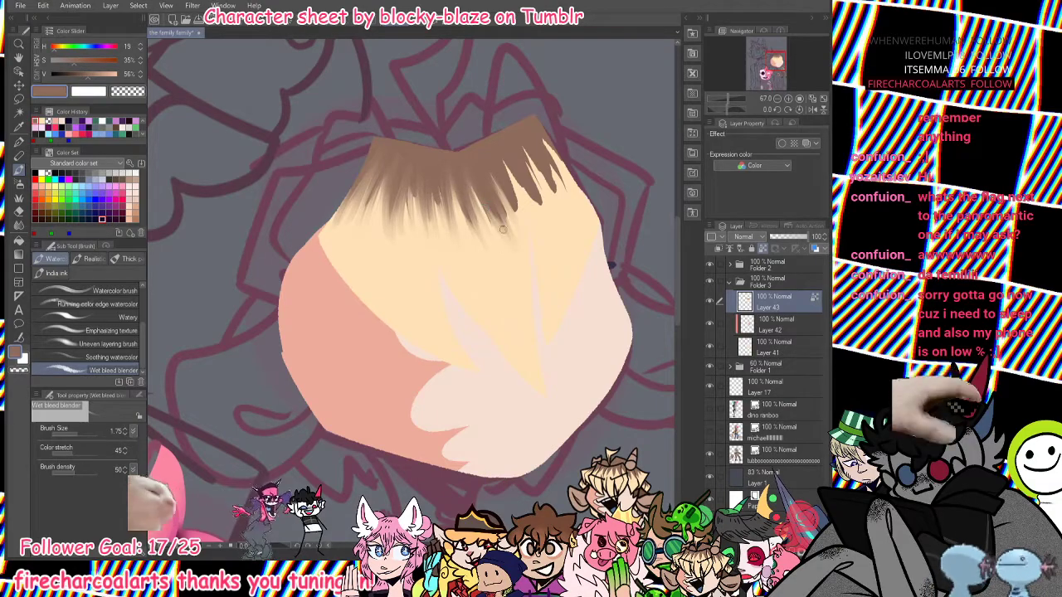
mouse_move(501, 181)
mouse_down()
mouse_move(522, 247)
mouse_move(527, 241)
mouse_up()
drag(506, 163, 525, 219)
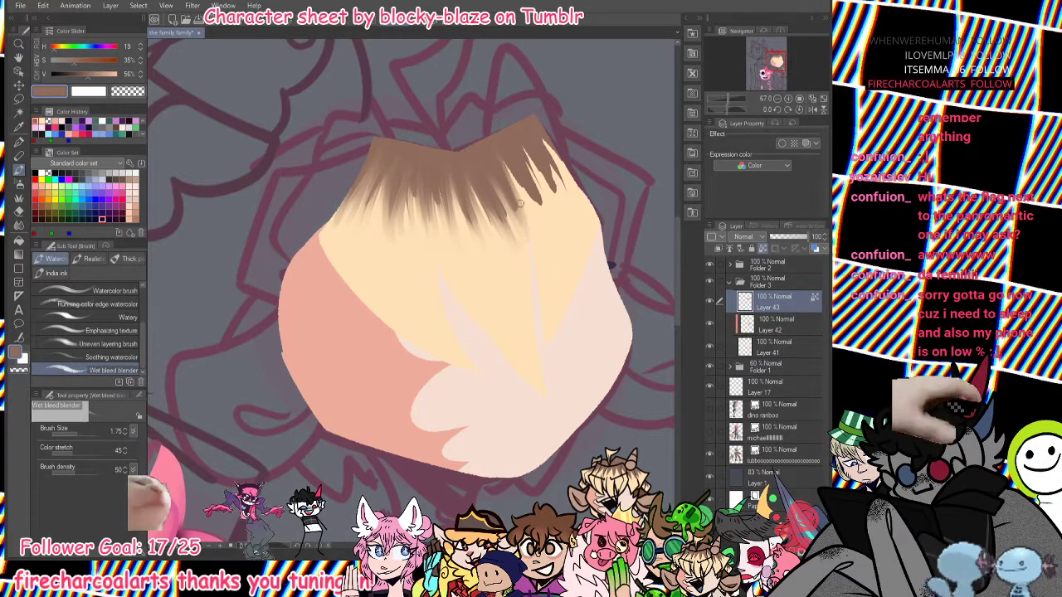
mouse_move(509, 174)
mouse_down()
mouse_move(549, 240)
mouse_move(550, 218)
mouse_up()
mouse_move(528, 156)
mouse_down()
mouse_move(558, 213)
mouse_move(546, 167)
mouse_move(560, 208)
mouse_move(560, 179)
mouse_move(538, 142)
mouse_move(559, 190)
mouse_move(534, 135)
mouse_move(563, 199)
mouse_up()
mouse_move(546, 142)
mouse_down()
mouse_move(567, 199)
mouse_move(541, 135)
mouse_move(572, 195)
mouse_move(506, 156)
mouse_move(545, 228)
mouse_up()
mouse_move(528, 181)
mouse_down()
mouse_move(539, 210)
mouse_move(527, 209)
mouse_up()
mouse_move(506, 164)
mouse_down()
mouse_move(524, 210)
mouse_move(541, 198)
mouse_up()
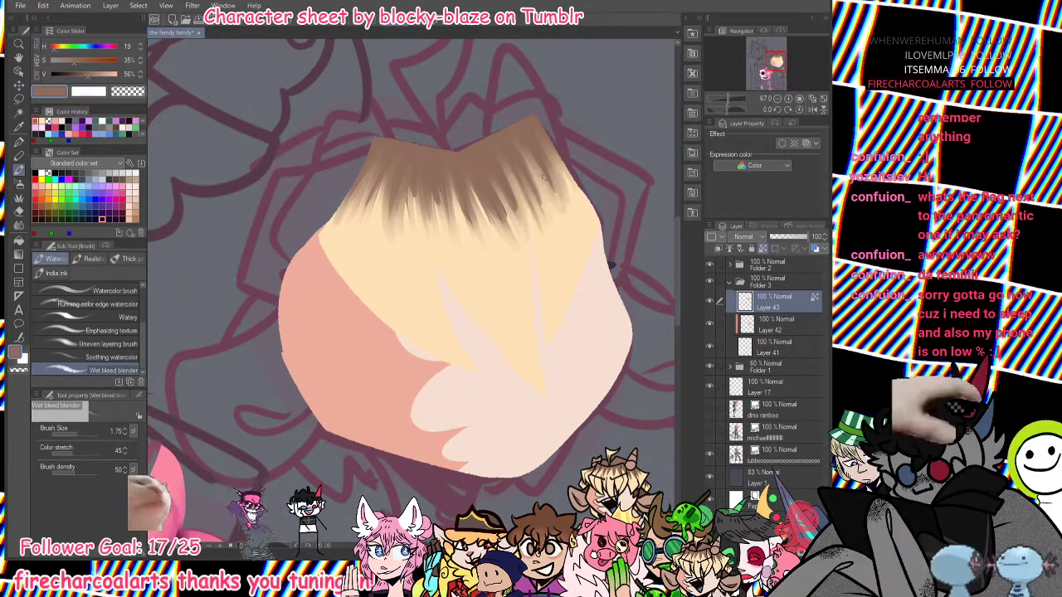
Smooth the blended roots again with downward strokes from the left edge past the centre.
mouse_move(345, 184)
mouse_down()
mouse_move(335, 236)
mouse_move(338, 227)
mouse_move(360, 253)
mouse_move(378, 229)
mouse_move(372, 249)
mouse_up()
drag(382, 176, 391, 242)
mouse_move(406, 189)
mouse_down()
mouse_move(408, 241)
mouse_move(415, 221)
mouse_move(426, 242)
mouse_up()
drag(431, 201, 435, 238)
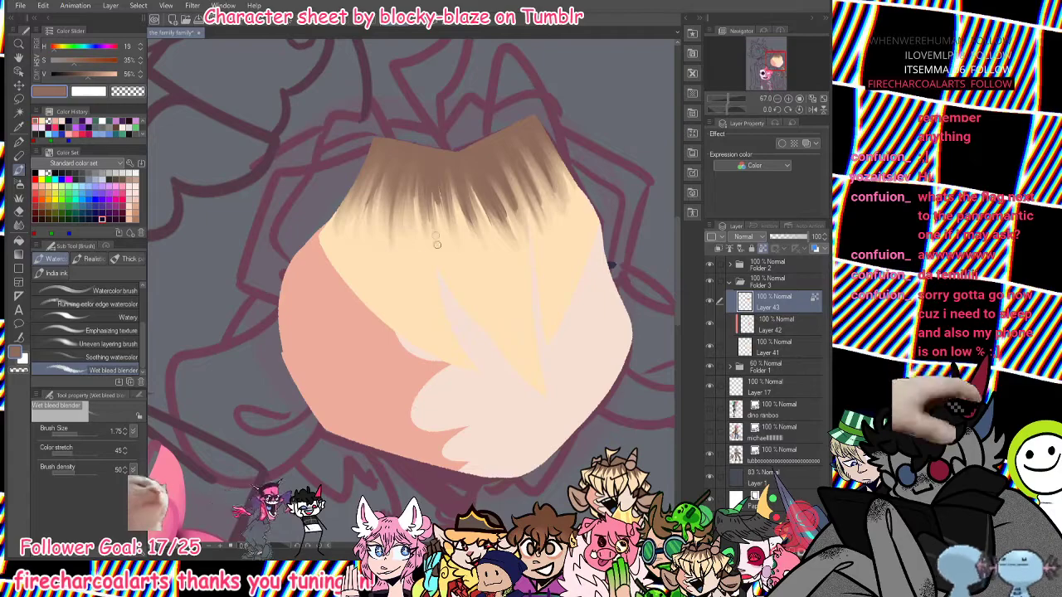
mouse_move(440, 188)
mouse_down()
mouse_move(446, 240)
mouse_move(465, 224)
mouse_move(490, 236)
mouse_up()
mouse_move(474, 192)
mouse_down()
mouse_move(495, 240)
mouse_move(505, 234)
mouse_move(489, 180)
mouse_up()
Pull thin streaks of yellow upward into the brown roots at the centre, left side and right edge.
drag(417, 238, 414, 181)
drag(449, 253, 434, 155)
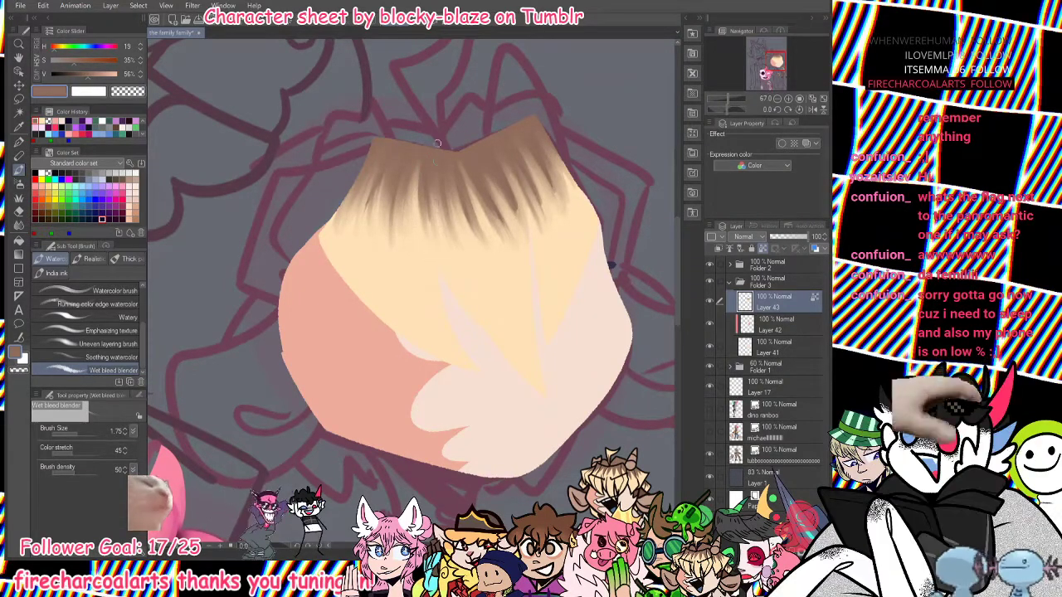
drag(381, 244, 407, 143)
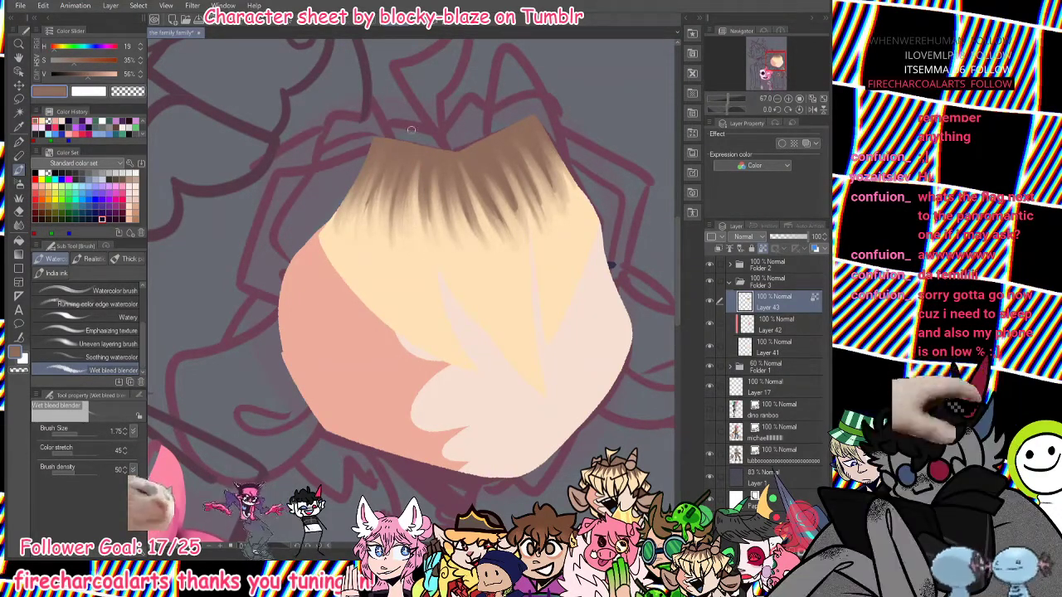
drag(384, 250, 400, 166)
drag(379, 232, 395, 171)
drag(377, 236, 394, 170)
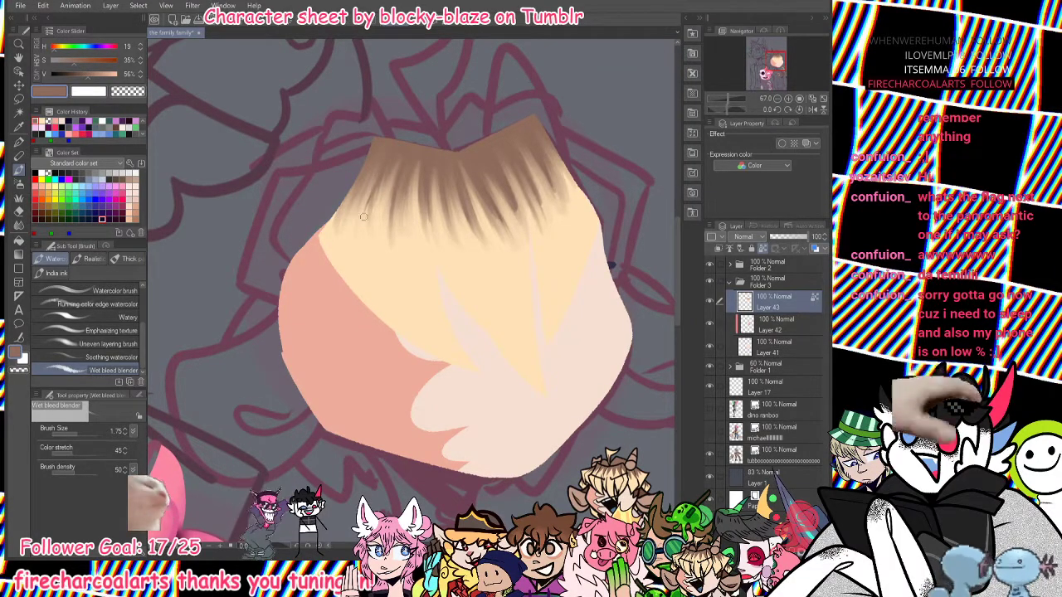
drag(365, 209, 365, 166)
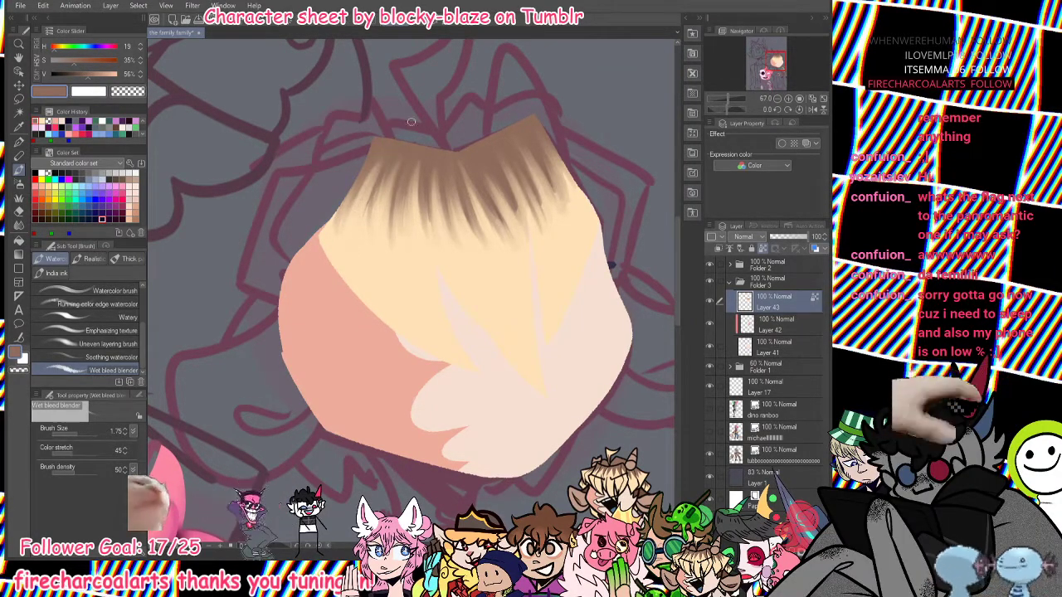
drag(571, 211, 551, 157)
drag(561, 212, 551, 161)
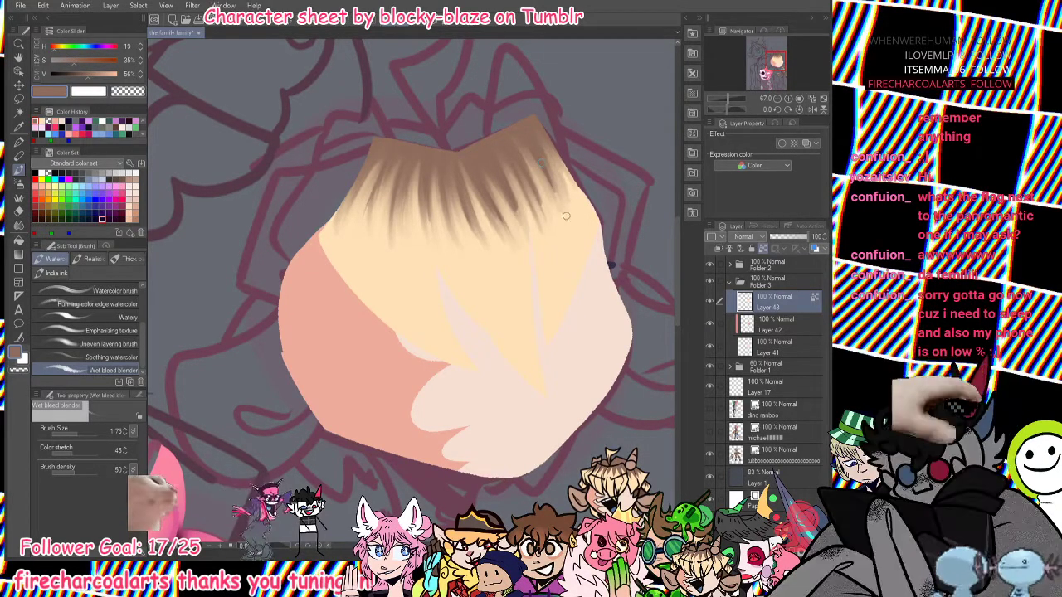
drag(569, 205, 555, 146)
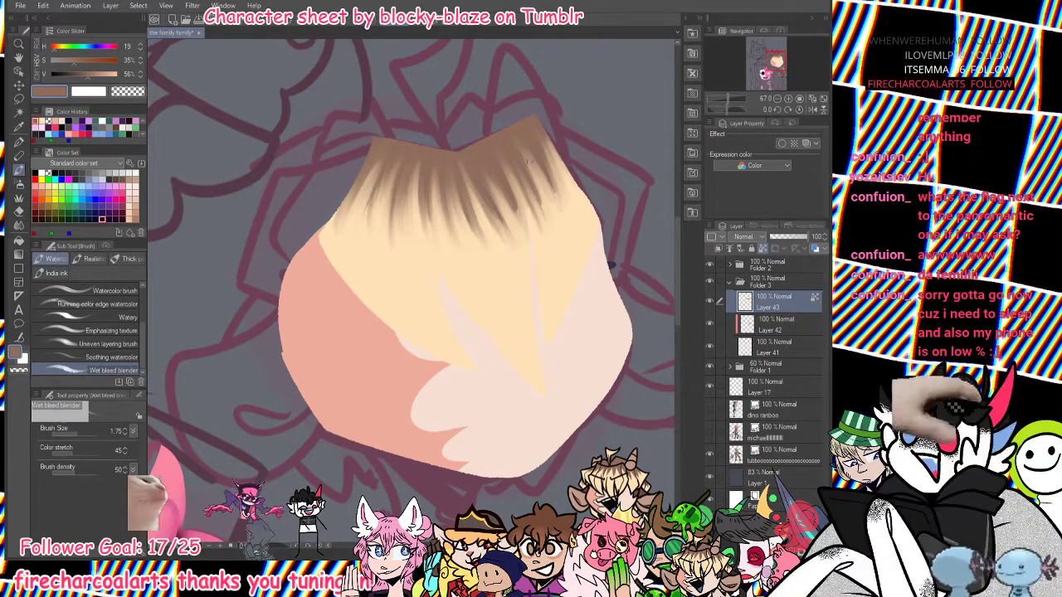
Drag a few brown root tips back down into the yellow on both sides of the fringe.
drag(427, 199, 433, 225)
drag(395, 196, 395, 253)
drag(376, 187, 374, 233)
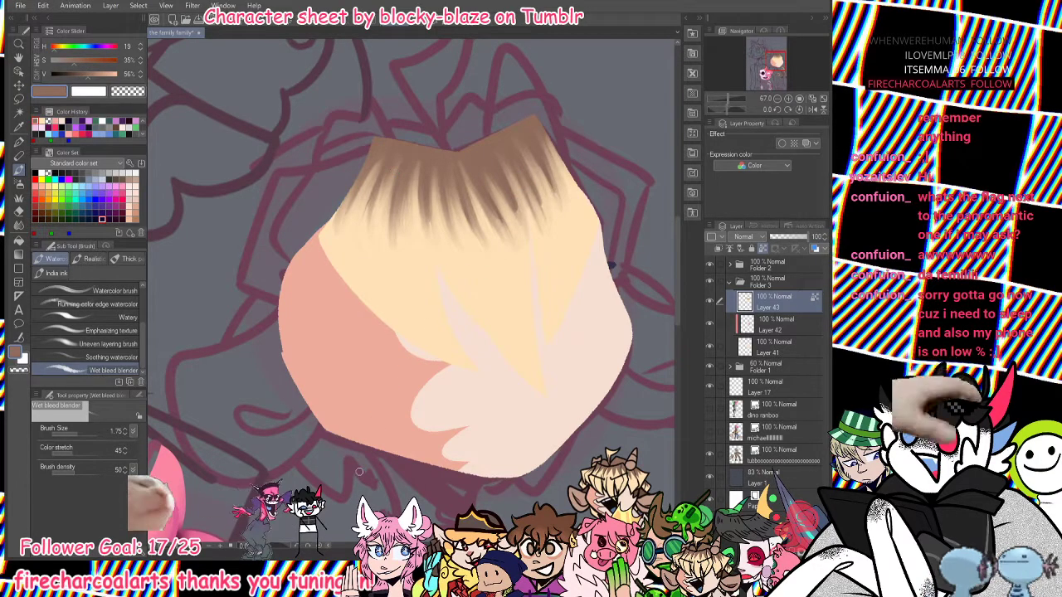
drag(516, 205, 524, 223)
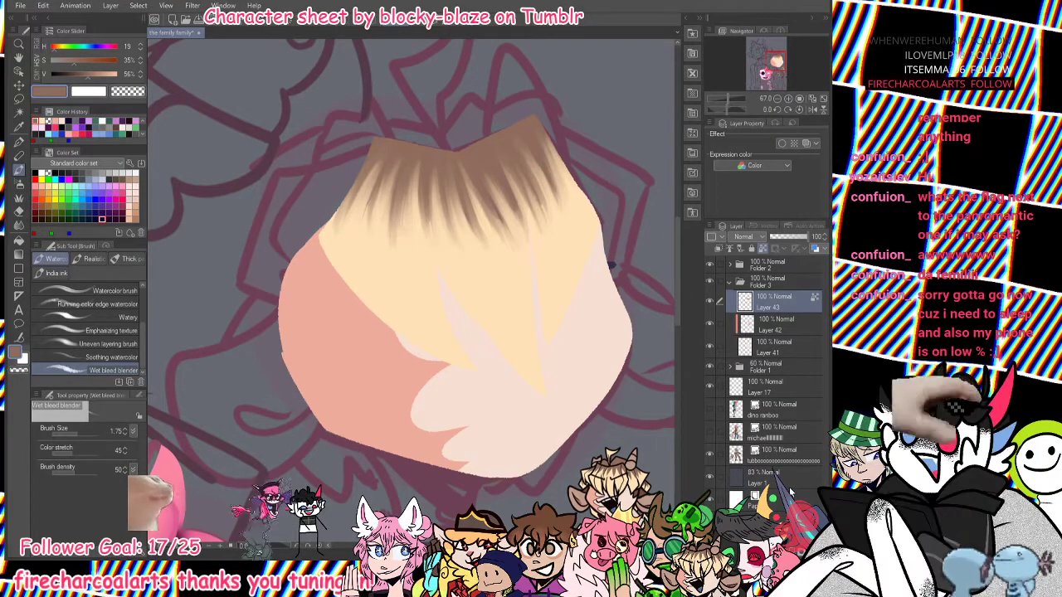
Add a layer clipped to the fringe layer and set the colour to reddish brown, H 15, S 59, V 66.
click(726, 249)
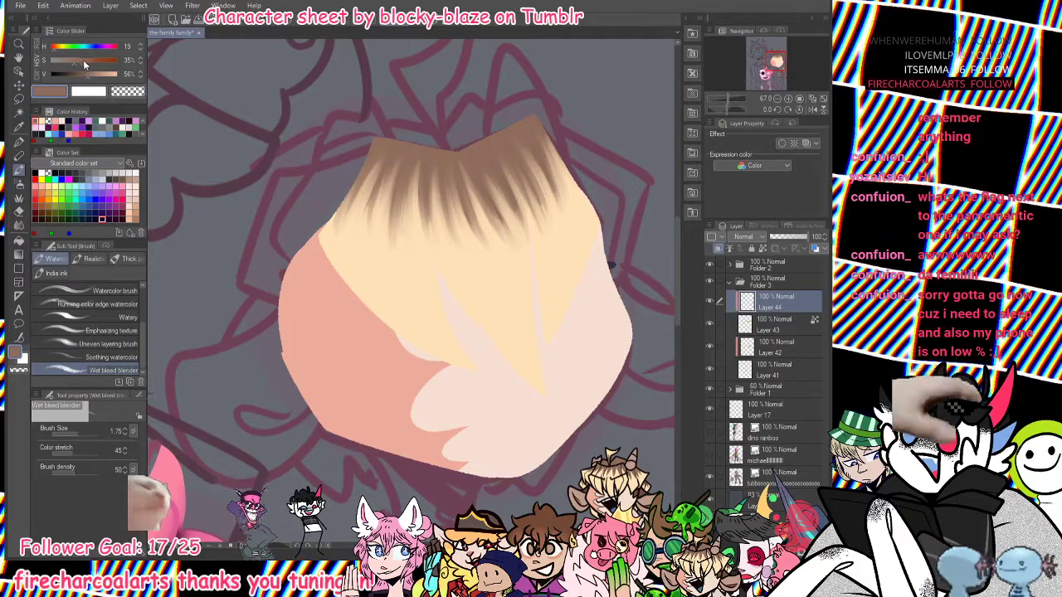
click(54, 47)
click(94, 74)
click(95, 61)
drag(95, 60, 91, 60)
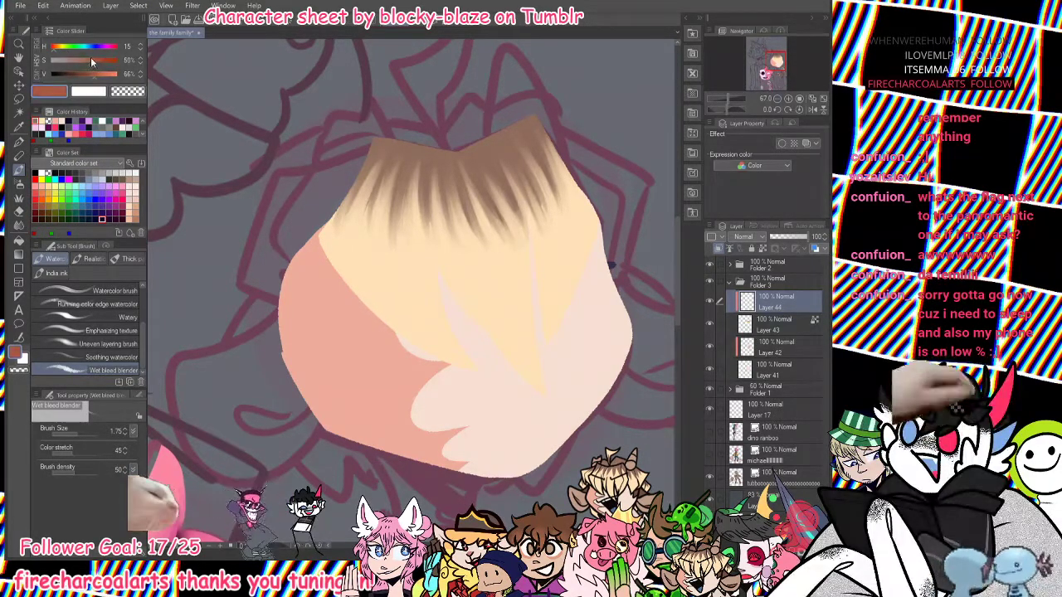
Draw an angled strand line with the Real G-Pen on the fringe's left side, from the hairline towards the lower edge.
click(18, 142)
drag(390, 217, 379, 270)
key(ctrl+z)
mouse_move(395, 179)
mouse_down()
mouse_move(387, 194)
mouse_move(410, 341)
mouse_move(444, 358)
mouse_up()
key(ctrl+z)
key(ctrl+z)
drag(408, 146, 438, 351)
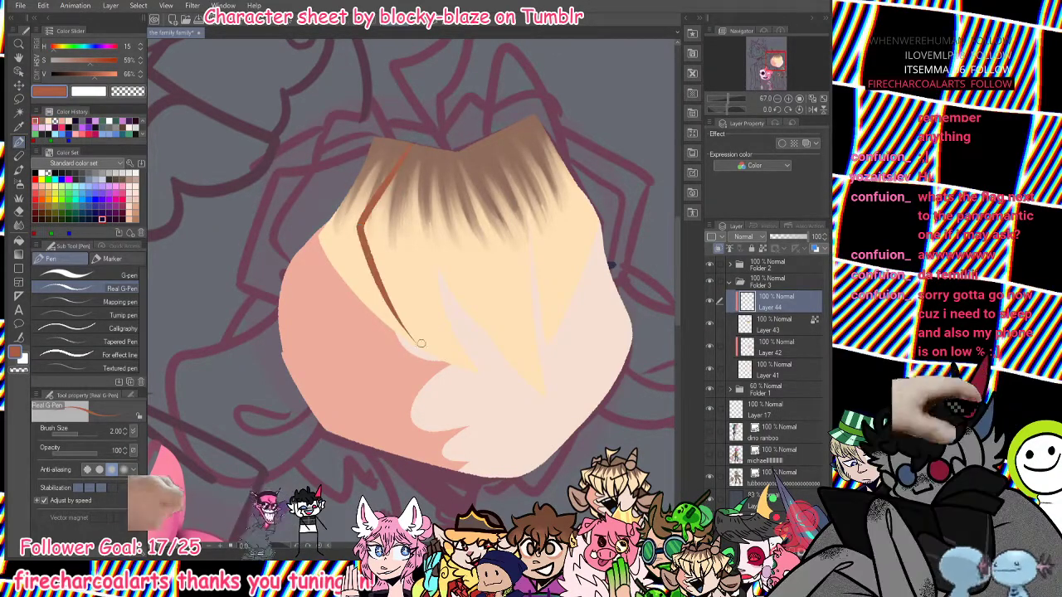
Draw two tapered reddish-brown strand lines down the middle of the fringe, redoing the one that ends at the notch.
drag(427, 204, 465, 309)
drag(476, 264, 498, 348)
key(ctrl+z)
mouse_move(476, 261)
mouse_down()
mouse_move(498, 347)
mouse_move(492, 337)
mouse_up()
key(ctrl+z)
key(ctrl+z)
key(ctrl+z)
drag(483, 236, 495, 338)
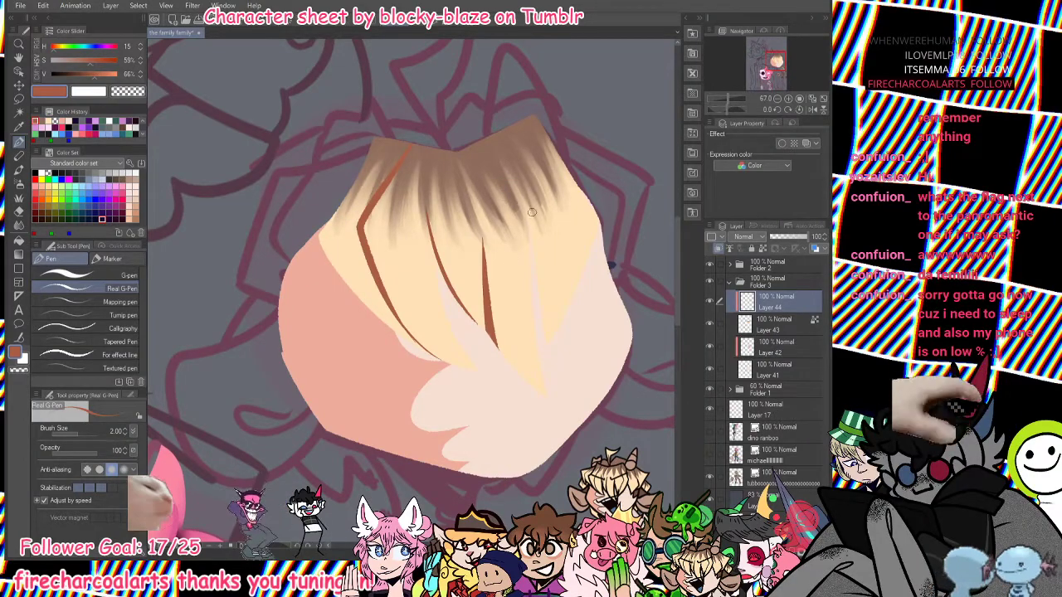
Draw the angled strand line along the fringe's right side and a thick tapered stroke above the right gap.
mouse_move(524, 122)
mouse_down()
mouse_move(579, 233)
mouse_move(551, 340)
mouse_up()
key(ctrl+z)
drag(581, 225, 548, 336)
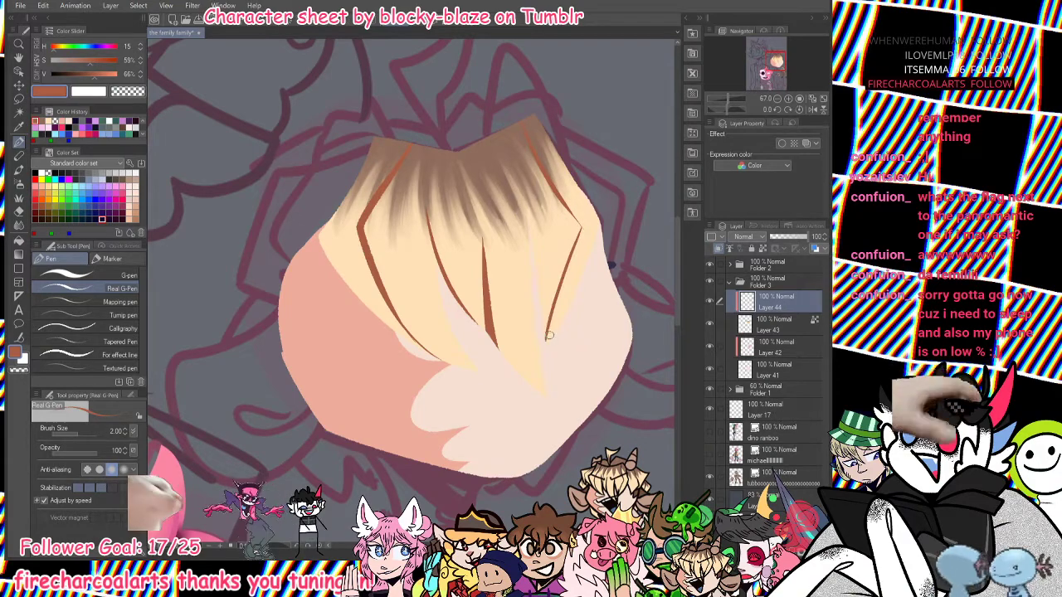
key(ctrl+z)
mouse_move(520, 182)
mouse_down()
mouse_move(534, 263)
mouse_move(530, 237)
mouse_up()
key(ctrl+z)
drag(523, 180, 537, 270)
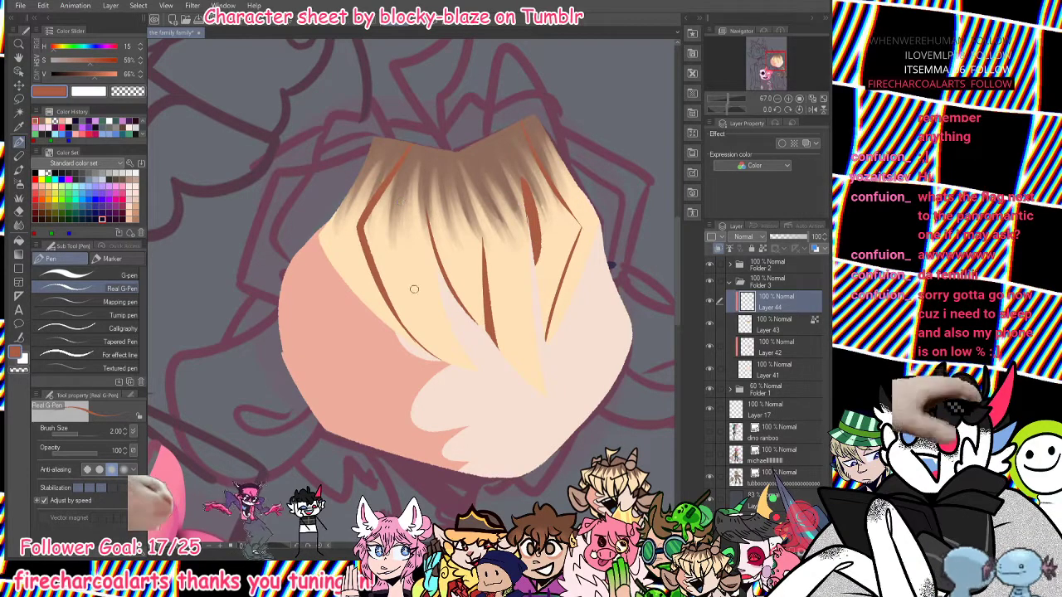
Thicken the centre-left strand line, shade the hairline's central dip, and add a long curved line towards the left lock's tip.
drag(428, 209, 439, 282)
drag(430, 231, 441, 279)
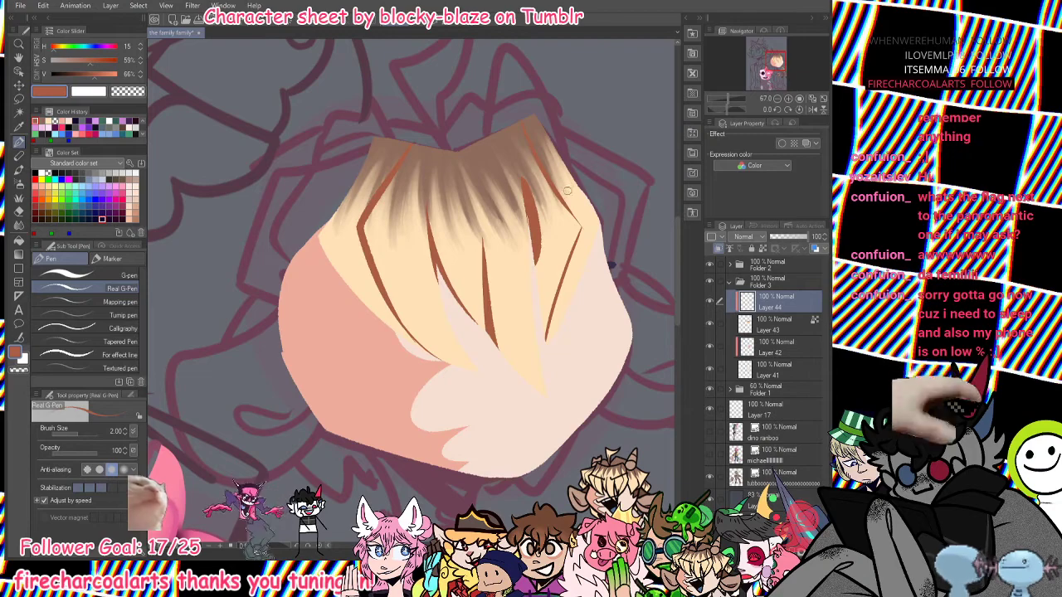
drag(456, 147, 466, 170)
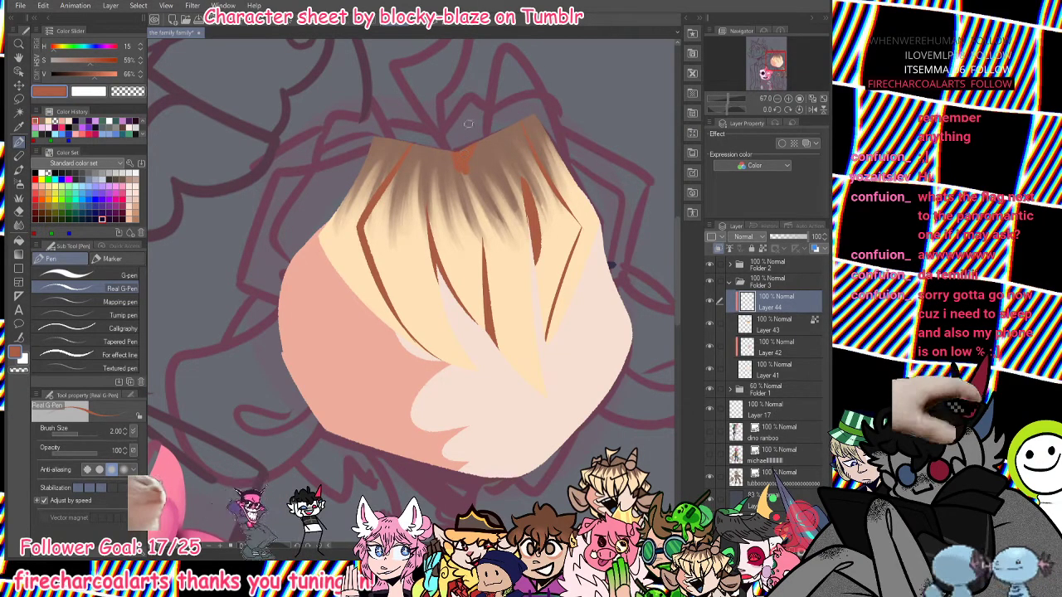
drag(399, 232, 458, 355)
key(ctrl+z)
drag(398, 205, 477, 365)
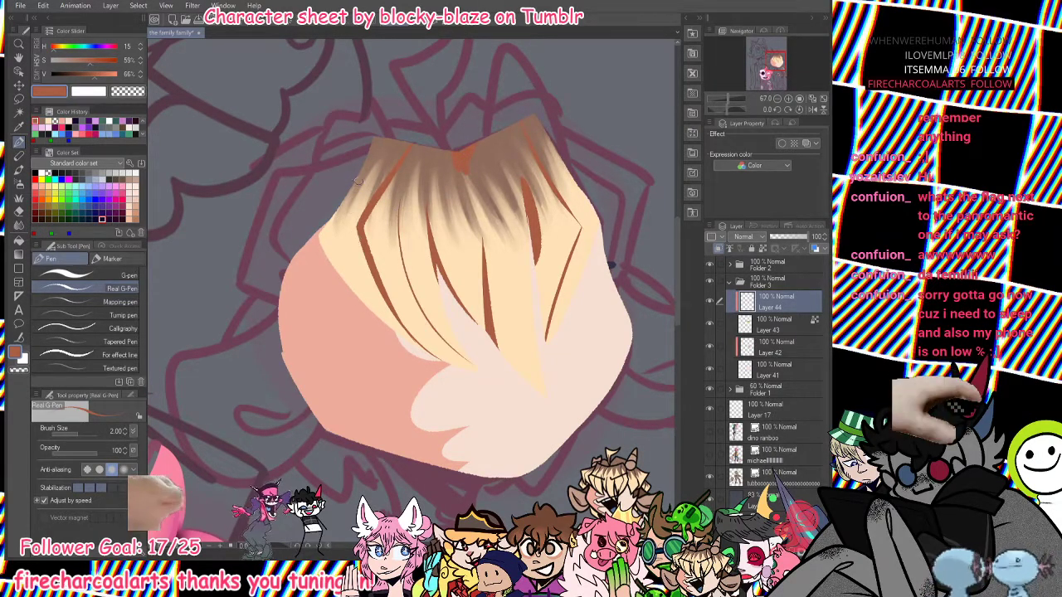
Add thin strand lines through the fringe's central and right locks, and set the line layer's blending mode to Multiply.
drag(462, 261, 475, 311)
mouse_move(448, 195)
mouse_down()
mouse_move(464, 238)
mouse_move(508, 243)
mouse_move(530, 355)
mouse_up()
mouse_move(511, 262)
mouse_down()
mouse_move(520, 346)
mouse_move(536, 386)
mouse_up()
drag(515, 290, 541, 393)
drag(521, 351, 541, 393)
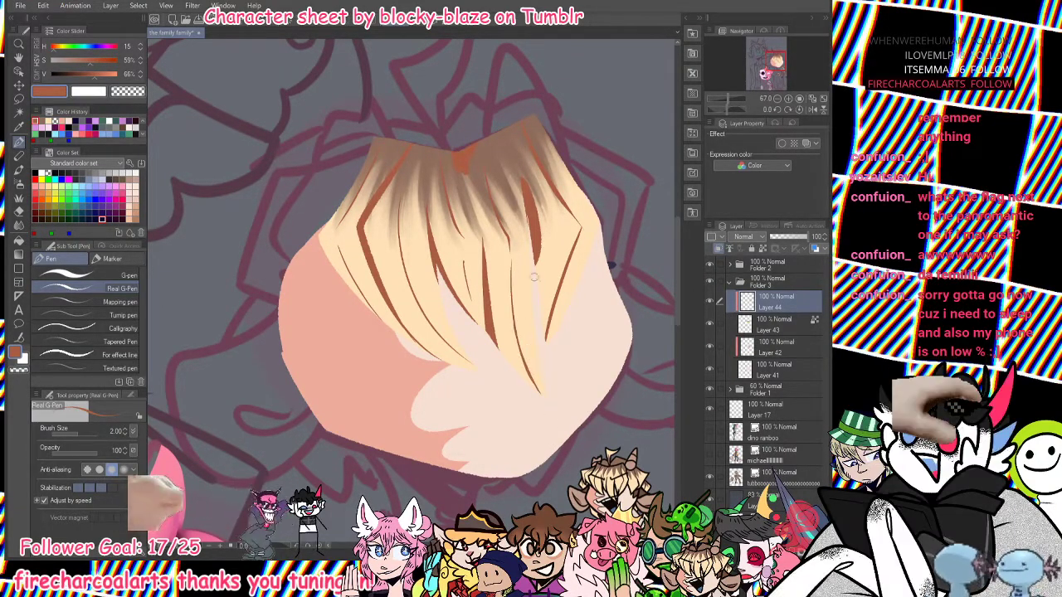
drag(549, 207, 551, 275)
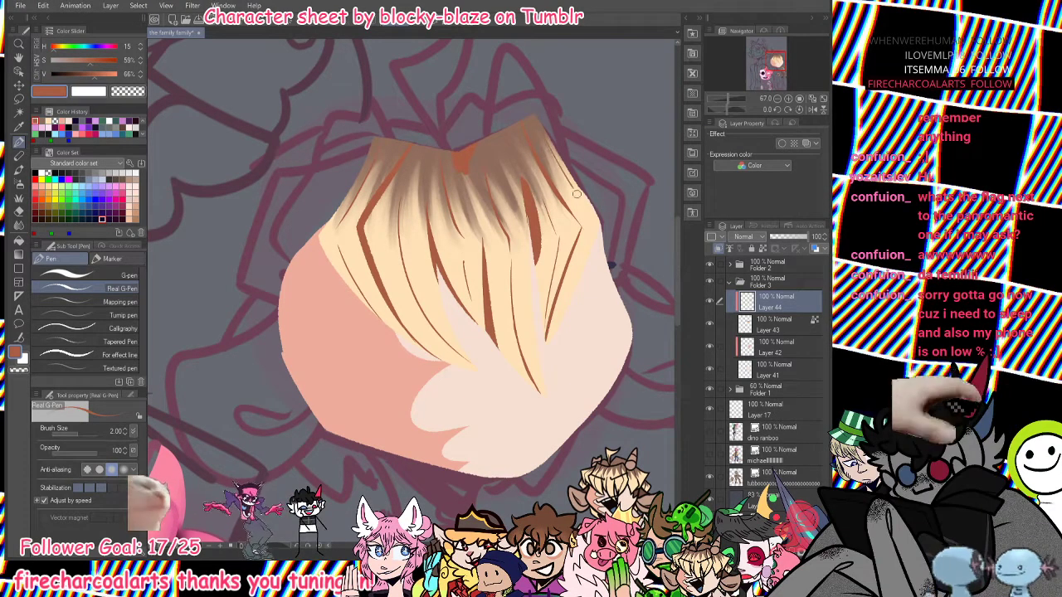
click(758, 278)
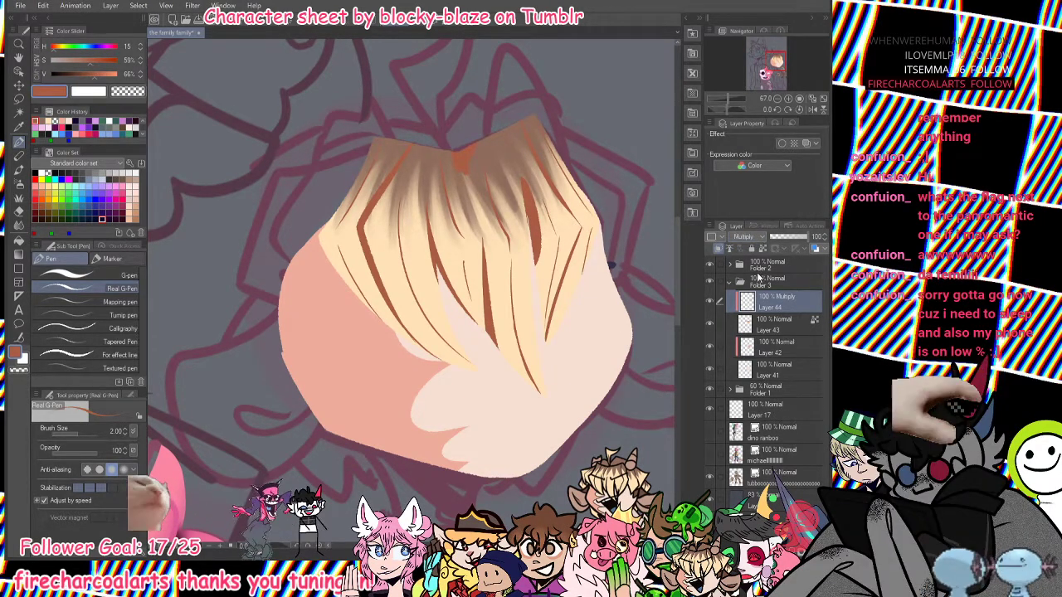
Soften the reddish-brown strand lines on the left side of the bangs with the Wet bleed blender.
click(18, 170)
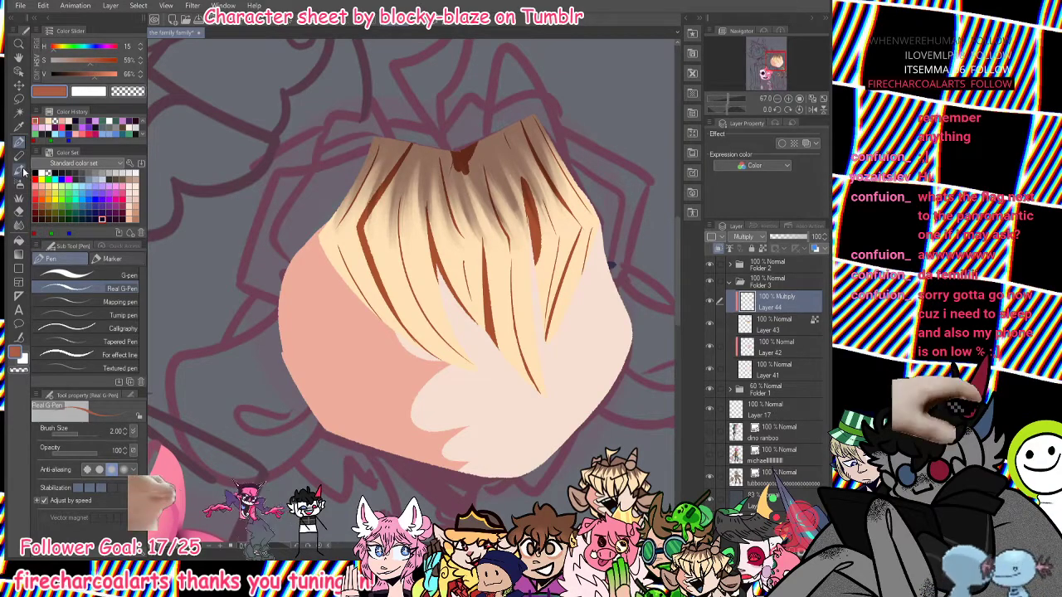
mouse_move(404, 159)
mouse_down()
mouse_move(374, 202)
mouse_move(404, 157)
mouse_up()
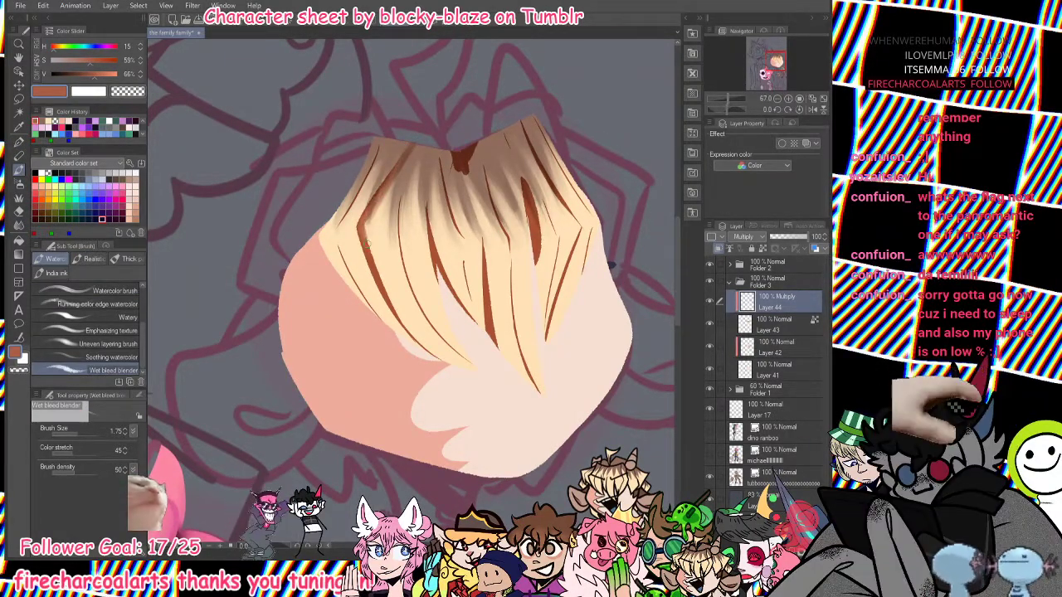
drag(364, 229, 415, 336)
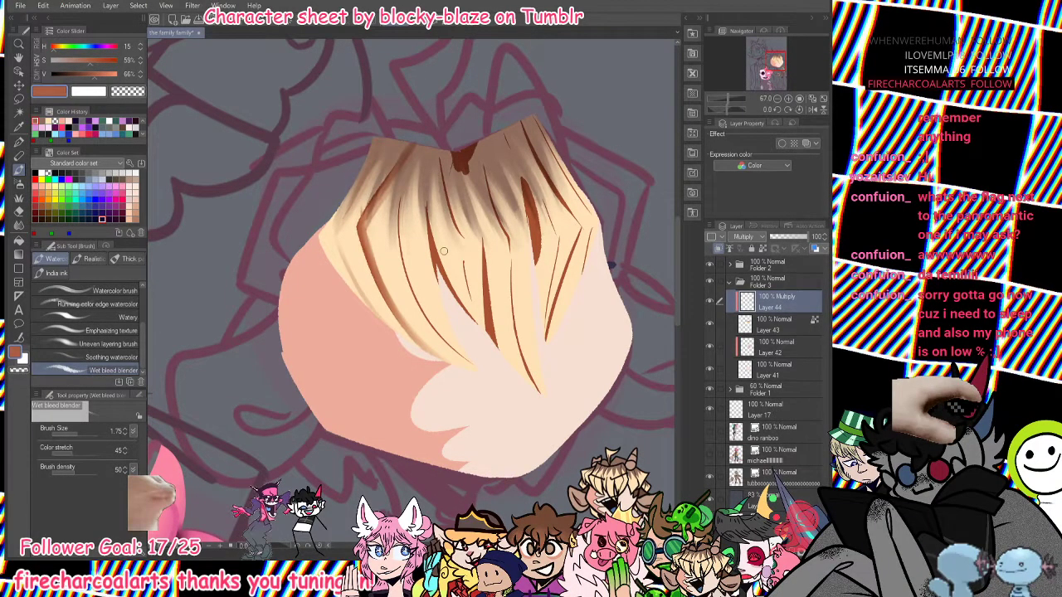
key(ctrl+z)
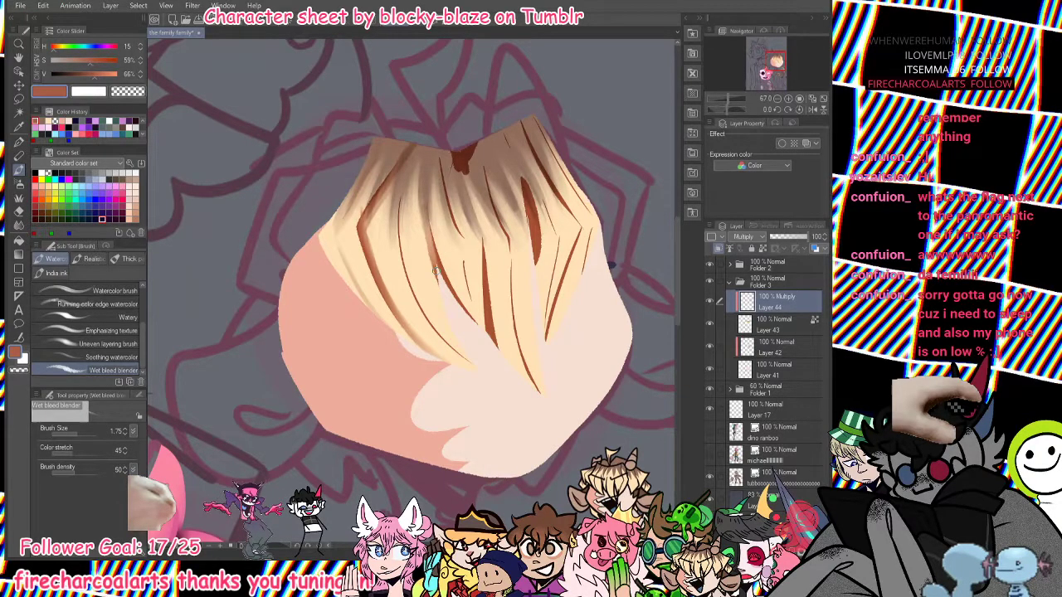
drag(435, 271, 427, 189)
drag(433, 239, 477, 325)
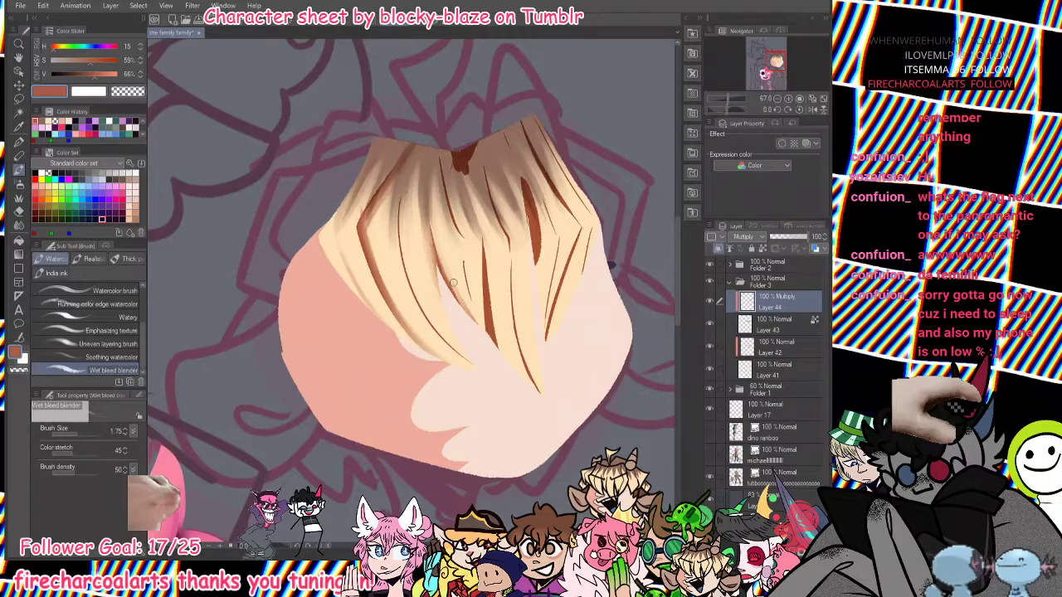
Undo the latest blending strokes and blend the strand lines running down the central lock.
key(ctrl+z)
key(ctrl+z)
key(ctrl+z)
drag(485, 244, 490, 347)
mouse_move(484, 258)
mouse_down()
mouse_move(490, 349)
mouse_move(482, 318)
mouse_move(488, 250)
mouse_move(502, 357)
mouse_up()
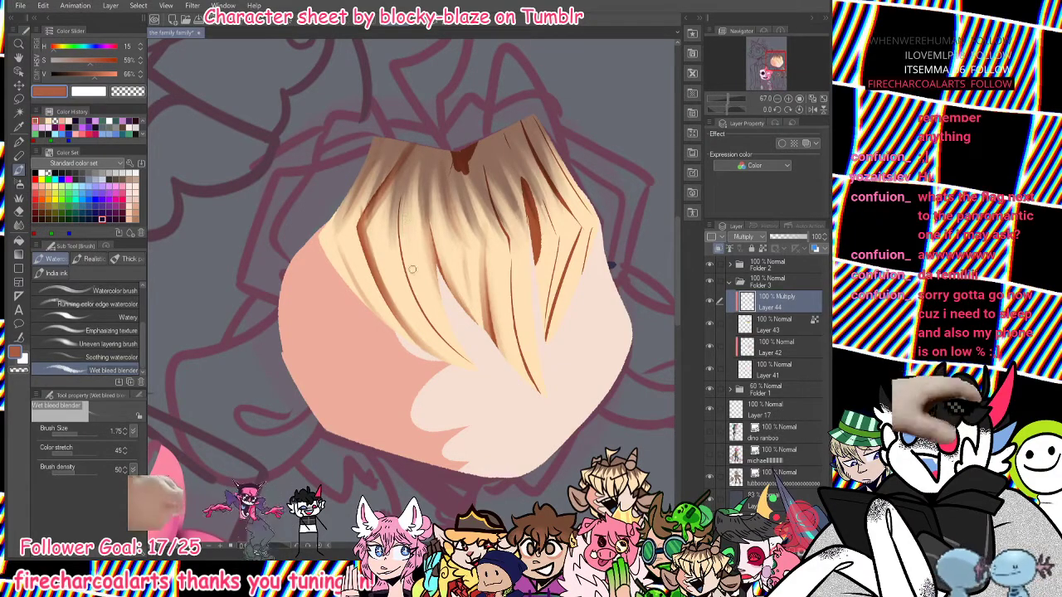
Blend the remaining lines in the left and central locks and the dark notch at the parting into the hair.
drag(399, 204, 464, 362)
mouse_move(506, 277)
mouse_down()
mouse_move(518, 346)
mouse_move(546, 409)
mouse_up()
drag(511, 268, 529, 375)
drag(515, 321, 519, 348)
drag(492, 203, 504, 259)
mouse_move(462, 165)
mouse_down()
mouse_move(465, 178)
mouse_move(470, 147)
mouse_move(470, 187)
mouse_move(470, 145)
mouse_up()
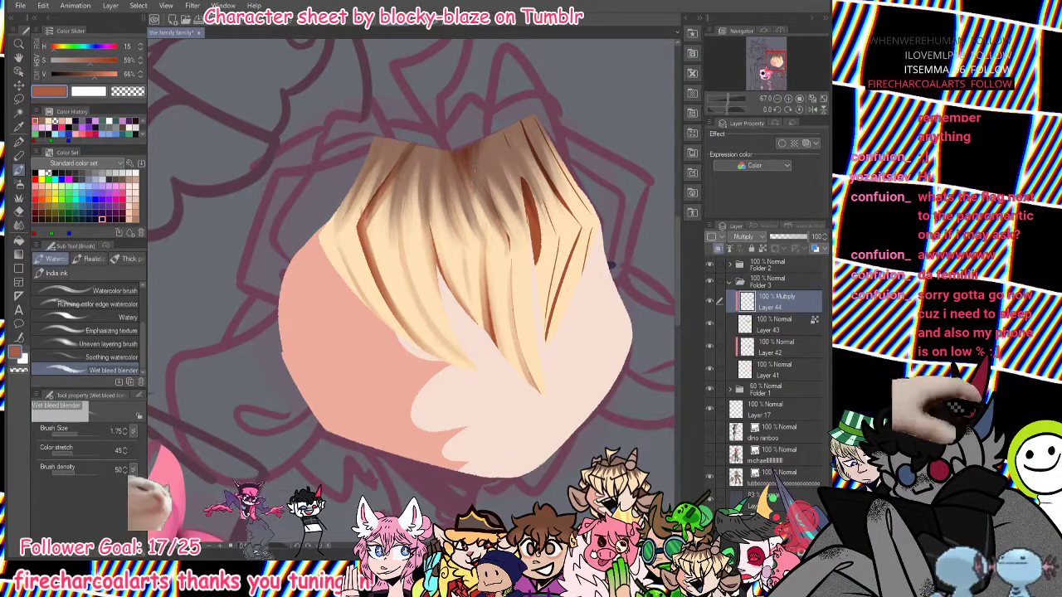
Blend the brown strand lines on the right side of the bangs and lower the Multiply line layer's opacity to 72%.
mouse_move(523, 177)
mouse_down()
mouse_move(531, 259)
mouse_move(531, 223)
mouse_move(541, 261)
mouse_up()
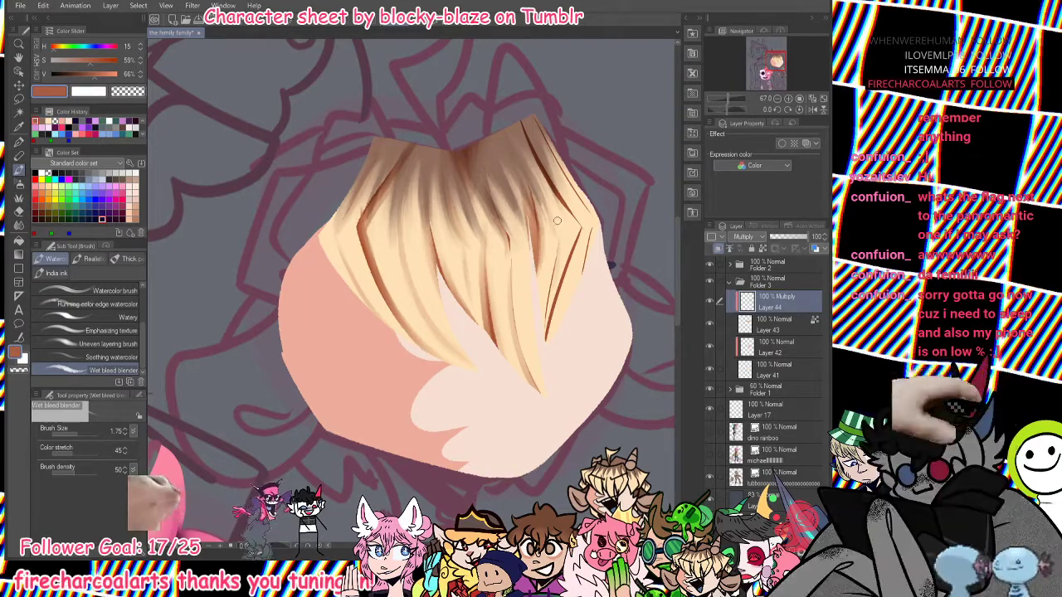
drag(557, 223, 548, 324)
drag(550, 262, 541, 360)
drag(578, 230, 549, 320)
drag(569, 257, 551, 305)
drag(529, 137, 573, 219)
drag(529, 135, 574, 219)
drag(523, 127, 573, 218)
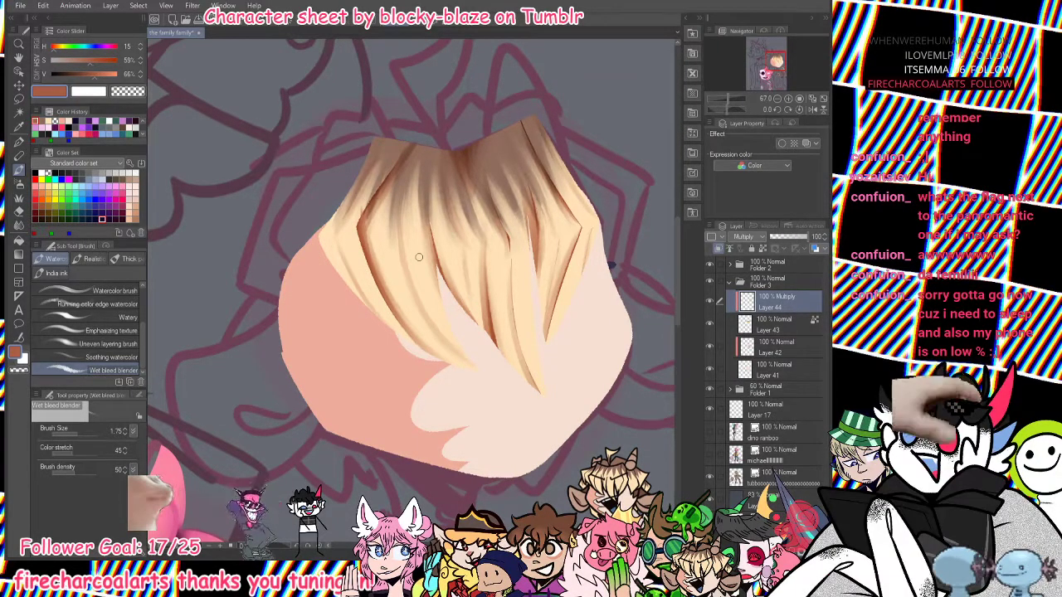
click(800, 238)
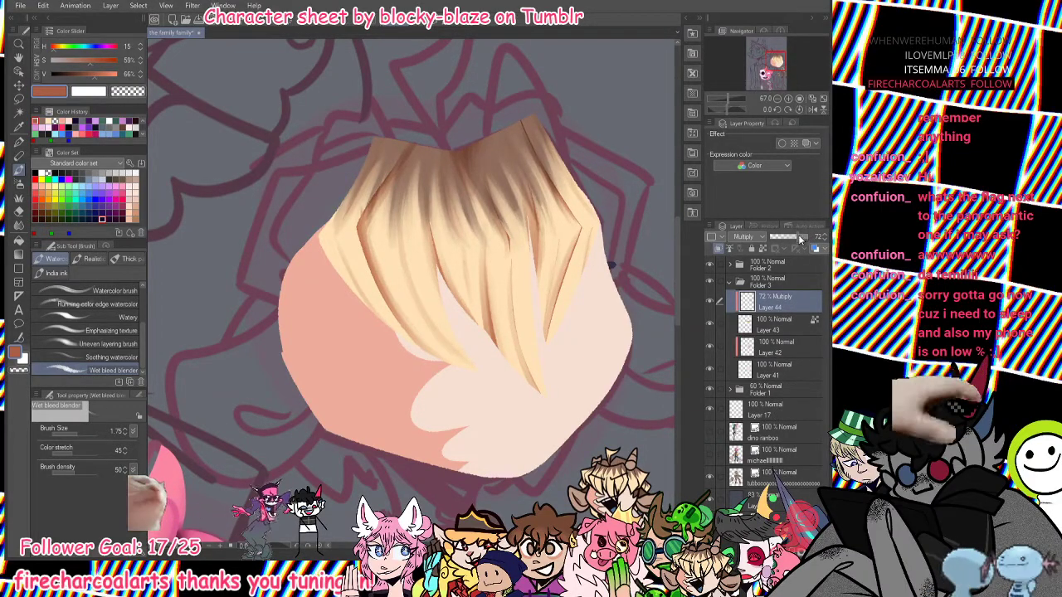
Add a clipped layer and paint flat brown shadow bands (saturation 48%, value 54%) across the middle of the three locks with the G-pen.
click(719, 249)
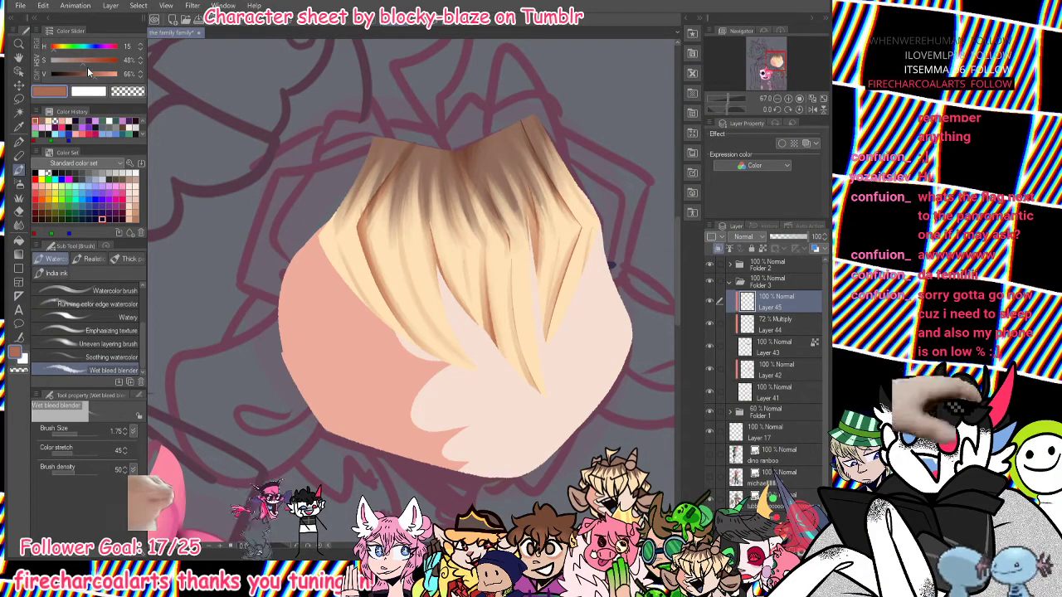
click(87, 74)
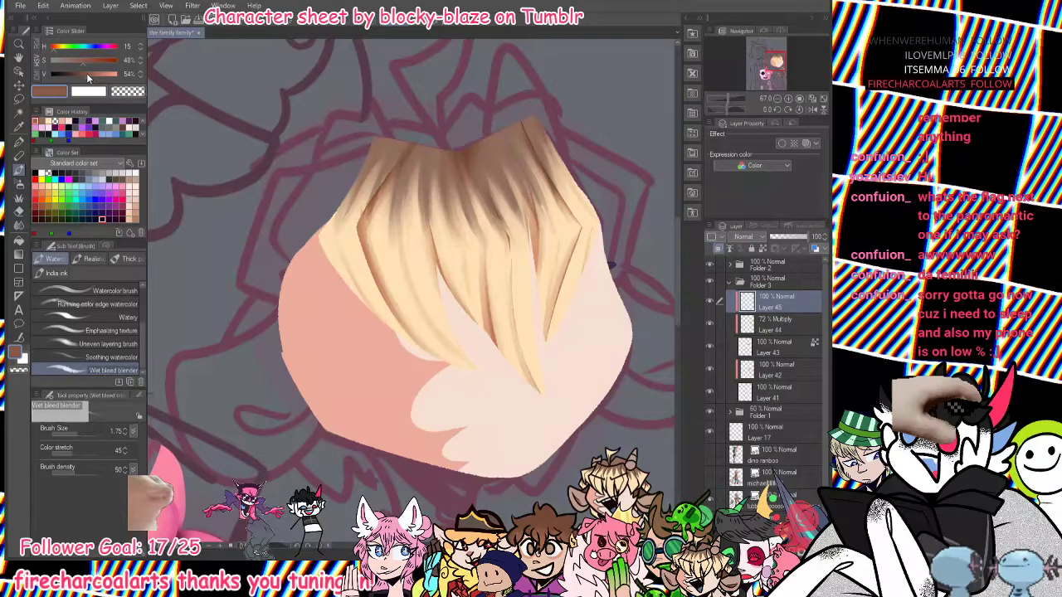
key(p)
mouse_move(324, 273)
mouse_down()
mouse_move(382, 249)
mouse_move(439, 282)
mouse_move(348, 307)
mouse_move(431, 298)
mouse_move(367, 312)
mouse_move(356, 286)
mouse_up()
key(ctrl+z)
mouse_move(435, 286)
mouse_down()
mouse_move(516, 274)
mouse_move(507, 298)
mouse_move(527, 299)
mouse_move(585, 244)
mouse_move(574, 278)
mouse_move(536, 274)
mouse_move(602, 245)
mouse_move(545, 276)
mouse_move(573, 282)
mouse_up()
key(ctrl+z)
key(ctrl+z)
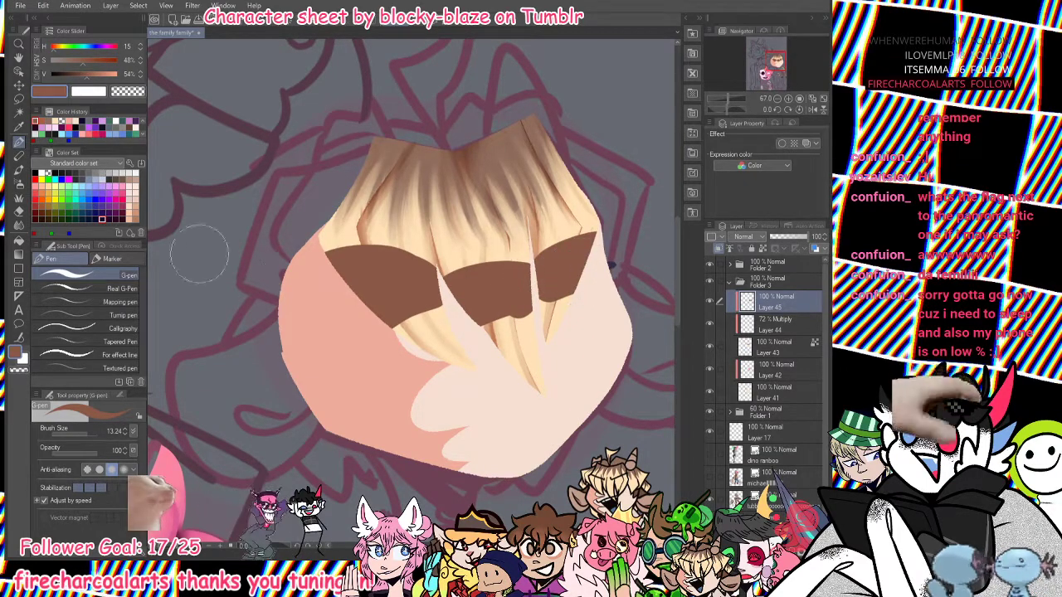
Blur the lower edges of the brown shadow bands toward the tips of the locks.
key(j)
click(85, 434)
mouse_move(384, 301)
mouse_down()
mouse_move(444, 361)
mouse_move(412, 326)
mouse_move(403, 275)
mouse_move(461, 350)
mouse_move(436, 327)
mouse_move(445, 351)
mouse_move(419, 345)
mouse_move(404, 309)
mouse_move(494, 342)
mouse_move(493, 307)
mouse_move(522, 371)
mouse_move(517, 289)
mouse_move(544, 365)
mouse_move(478, 282)
mouse_move(493, 363)
mouse_move(506, 367)
mouse_move(550, 306)
mouse_move(544, 341)
mouse_move(597, 253)
mouse_move(569, 258)
mouse_move(547, 340)
mouse_up()
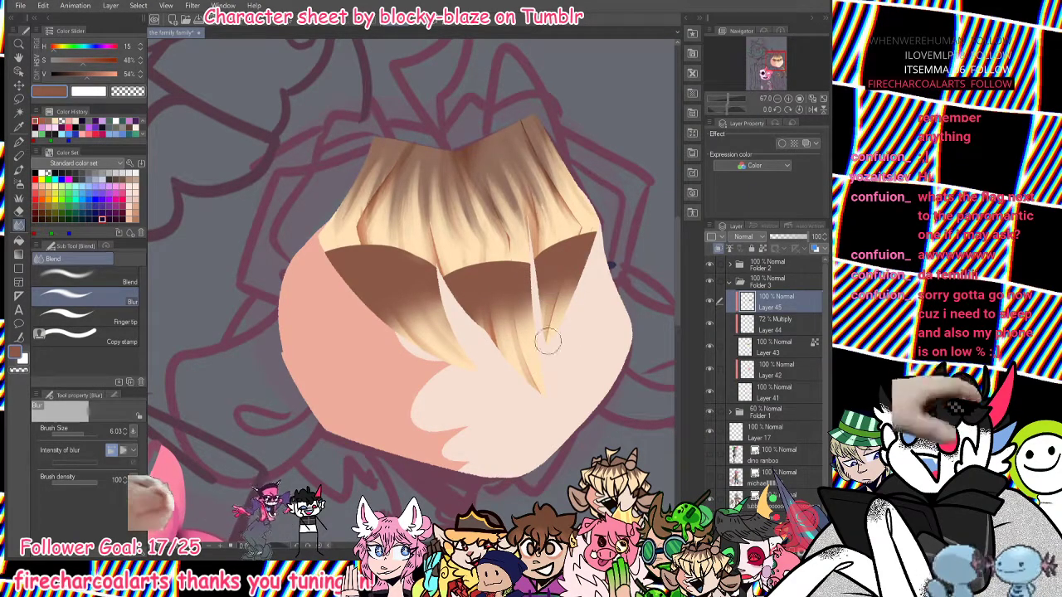
Streak the brown shadow into fine hair strands along the locks with the Wet bleed blender.
click(19, 156)
click(18, 170)
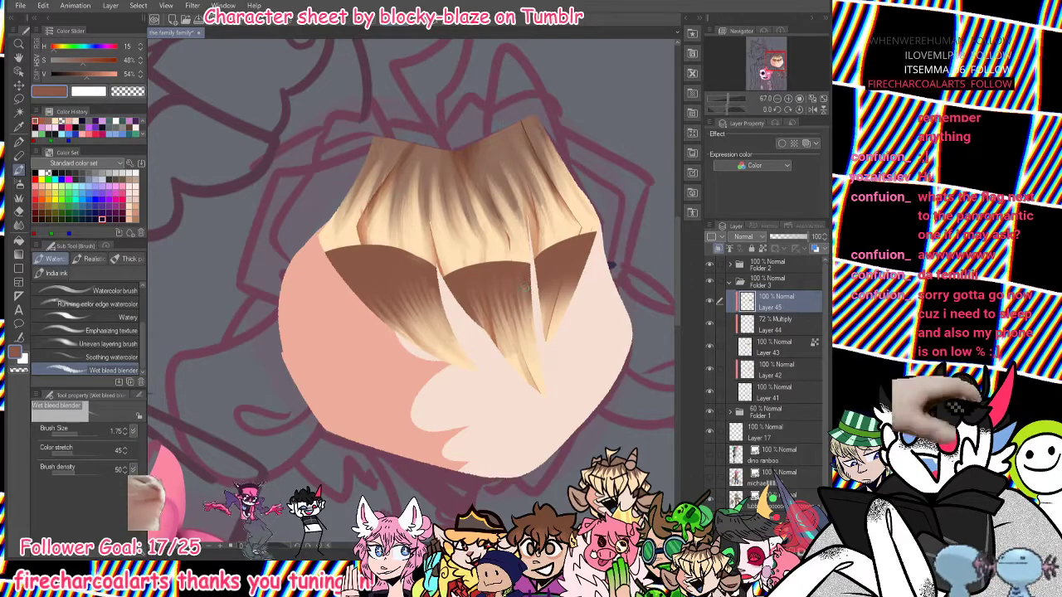
drag(559, 320, 574, 275)
key(ctrl+z)
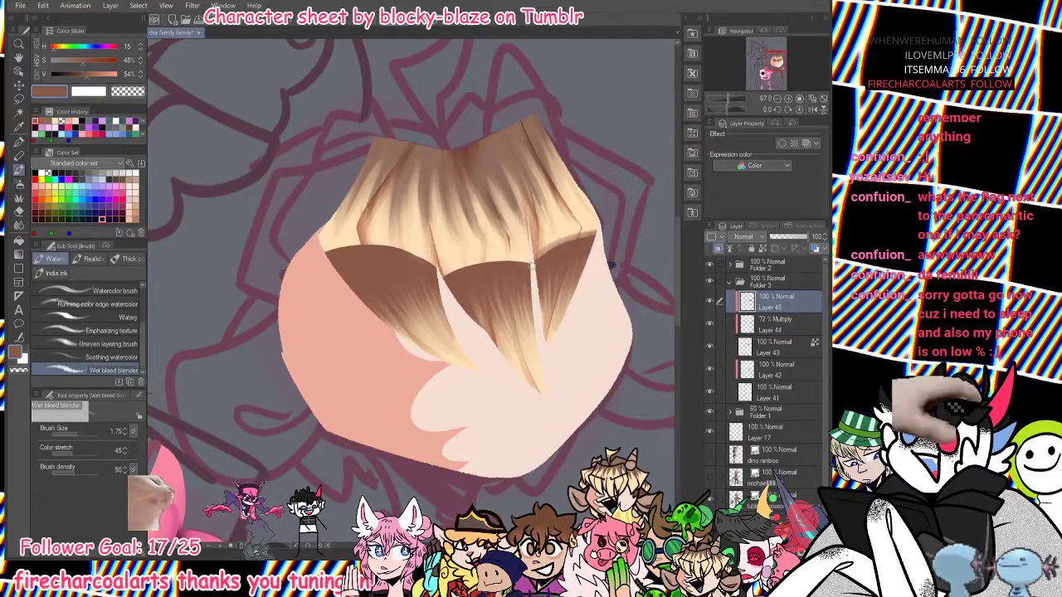
Smooth the upper edge of the brown shadow across the left lock, undoing unwanted strokes.
drag(324, 255, 440, 274)
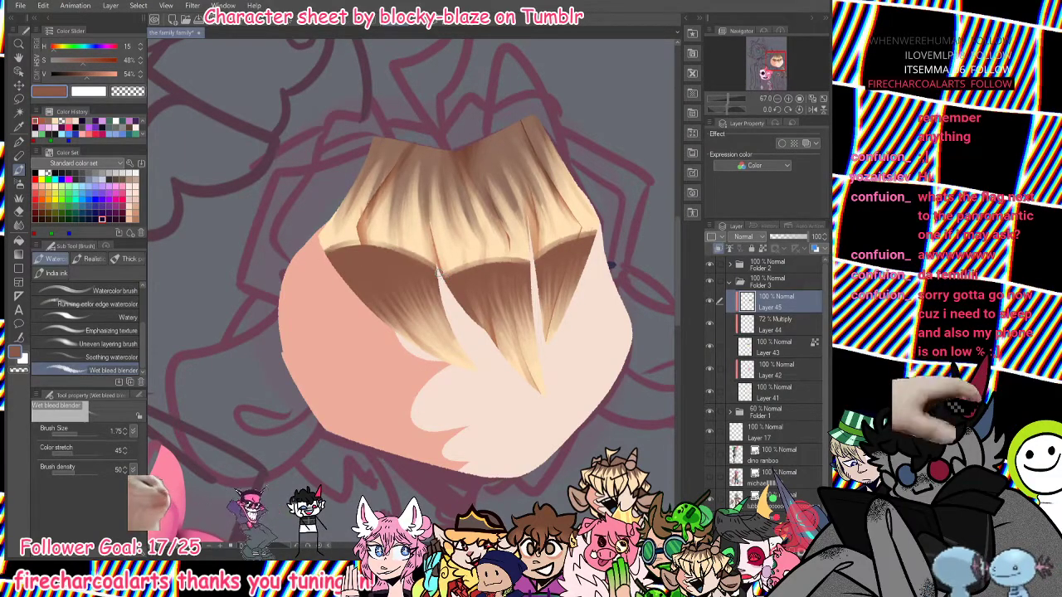
key(ctrl+z)
drag(326, 254, 433, 264)
key(ctrl+z)
mouse_move(340, 251)
mouse_down()
mouse_move(428, 260)
mouse_move(415, 255)
mouse_move(442, 271)
mouse_move(391, 249)
mouse_up()
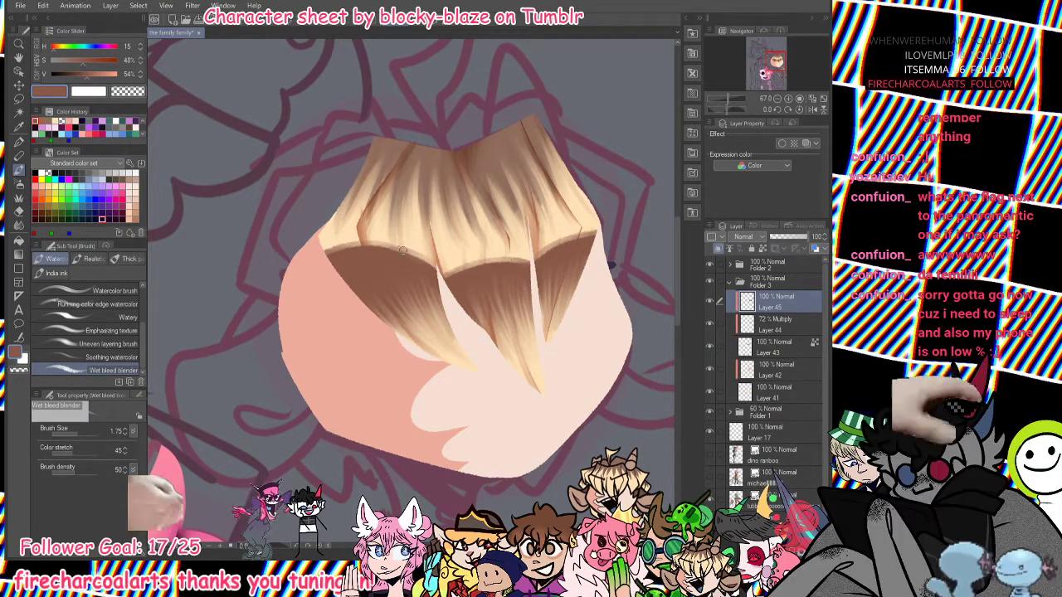
Set the brown shadow layer's blending mode to Multiply and its opacity to 25%.
click(751, 237)
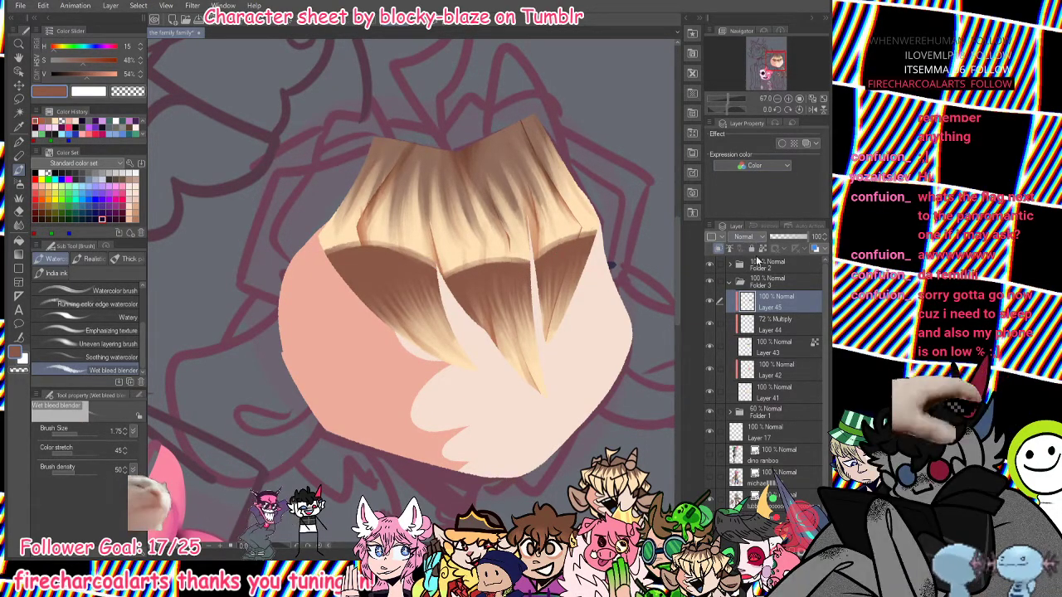
click(761, 264)
click(775, 238)
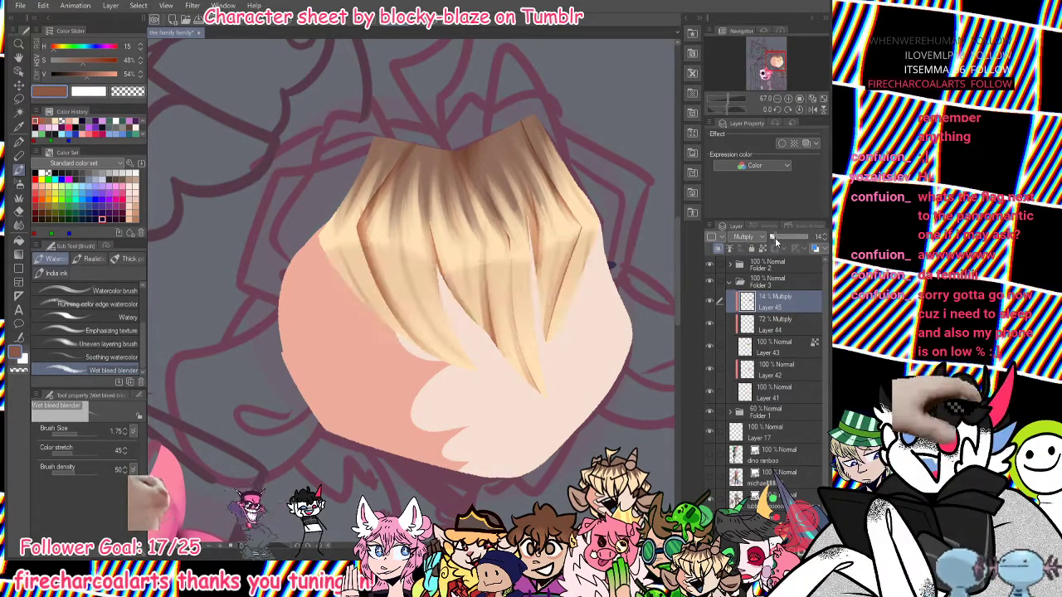
mouse_move(743, 99)
mouse_down()
mouse_move(721, 94)
mouse_move(742, 103)
mouse_up()
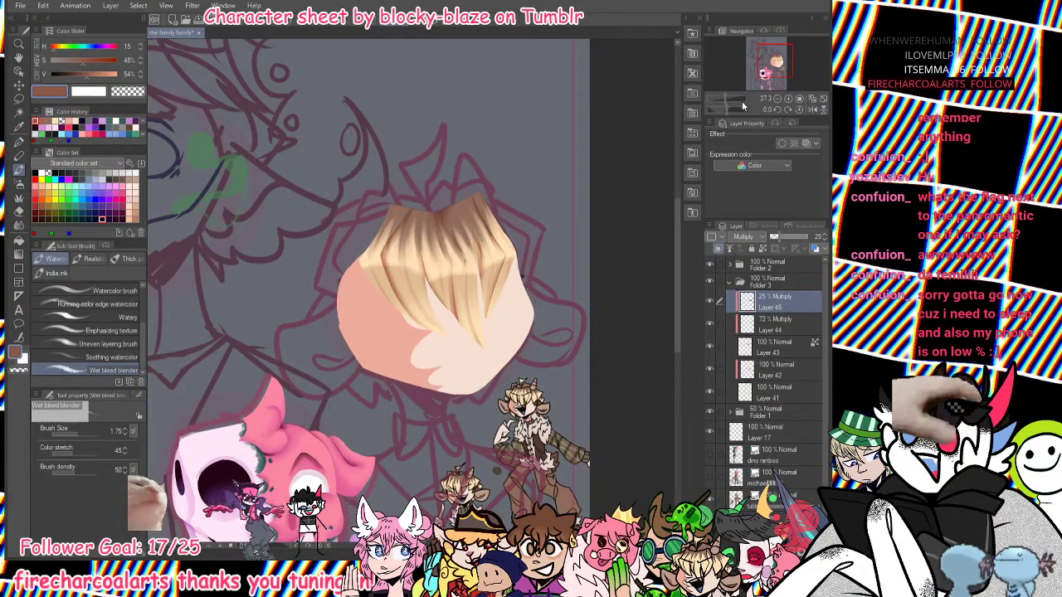
Add another clipped layer and paint bright yellow highlight spots along the upper bangs and near the lock tips with the G-pen.
key(ctrl+shift+n)
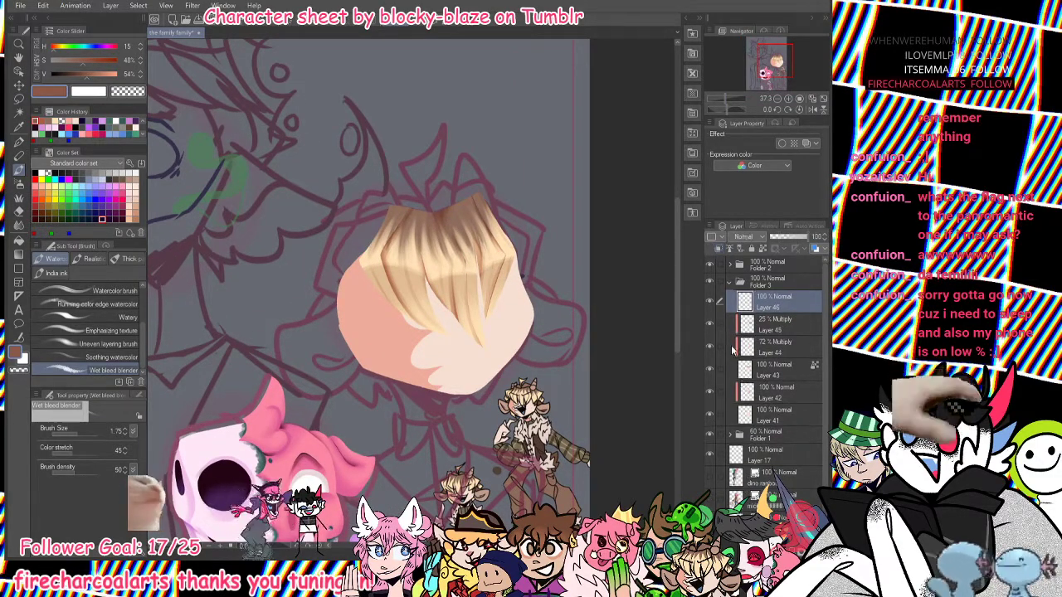
click(721, 246)
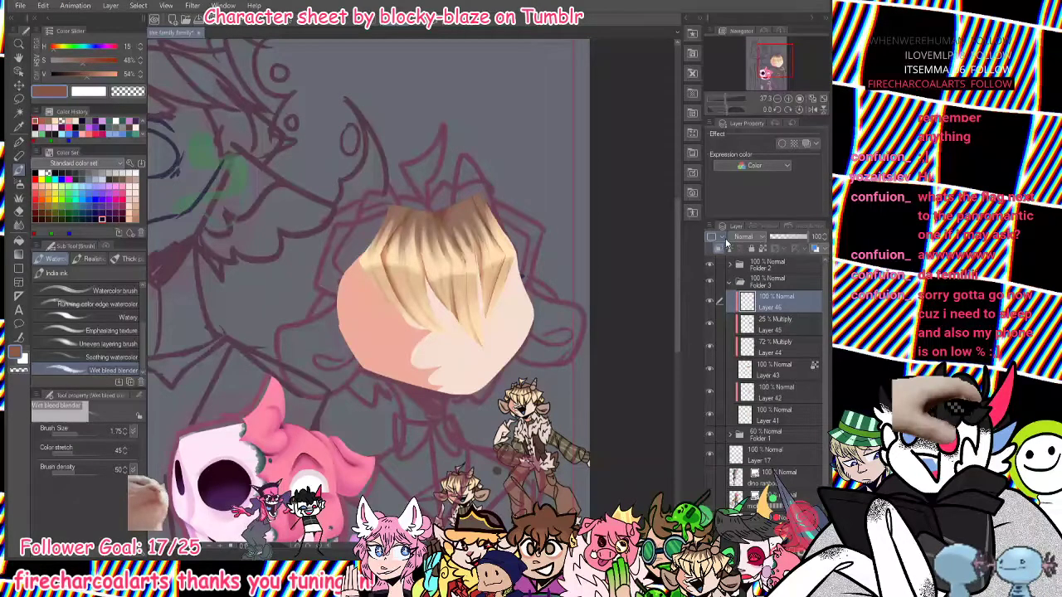
click(19, 142)
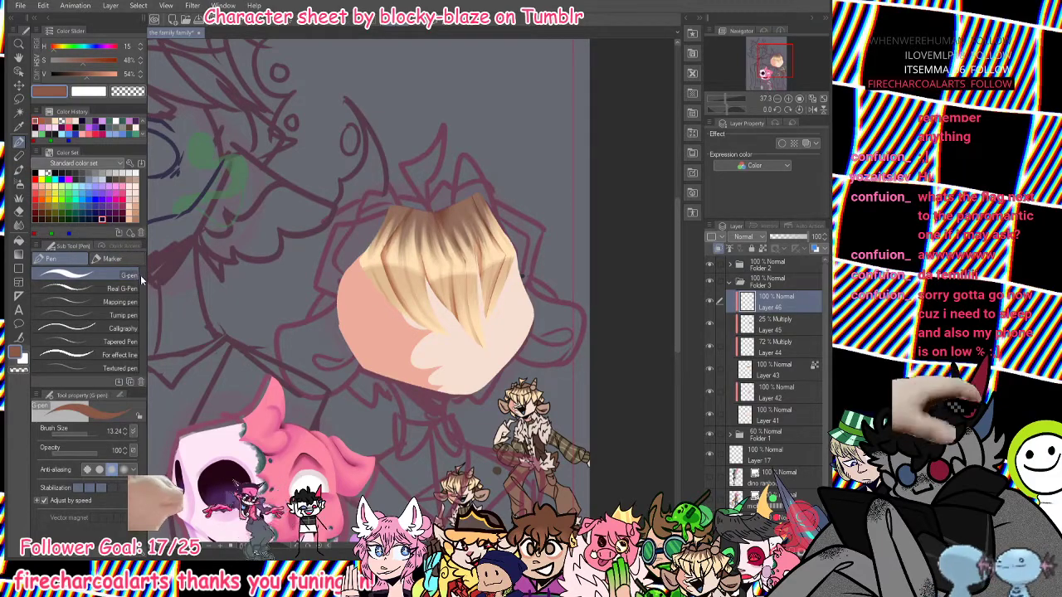
click(56, 196)
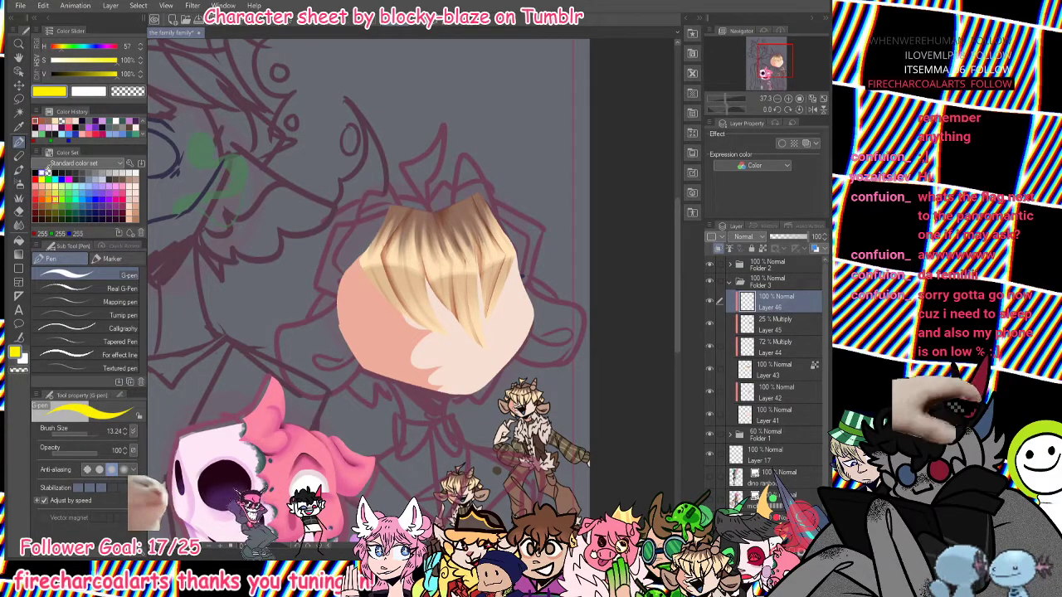
mouse_move(407, 228)
mouse_down()
mouse_move(447, 249)
mouse_move(460, 222)
mouse_move(489, 217)
mouse_up()
click(489, 225)
drag(386, 231, 376, 244)
mouse_move(465, 313)
mouse_down()
mouse_move(475, 325)
mouse_move(421, 315)
mouse_up()
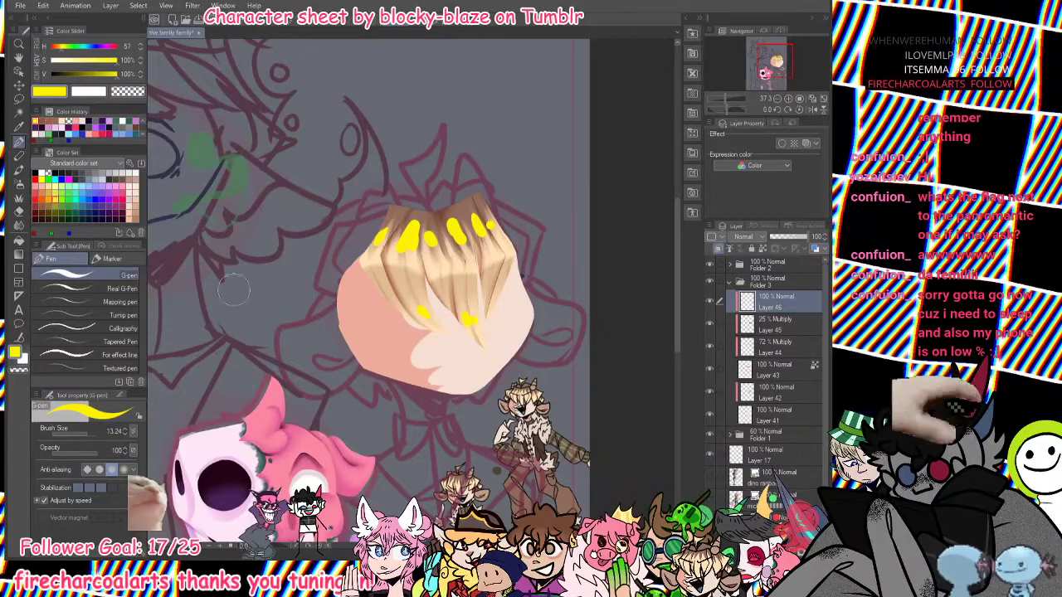
Set the yellow highlight layer's blending mode to Add (Glow) and its opacity to 12%.
key(j)
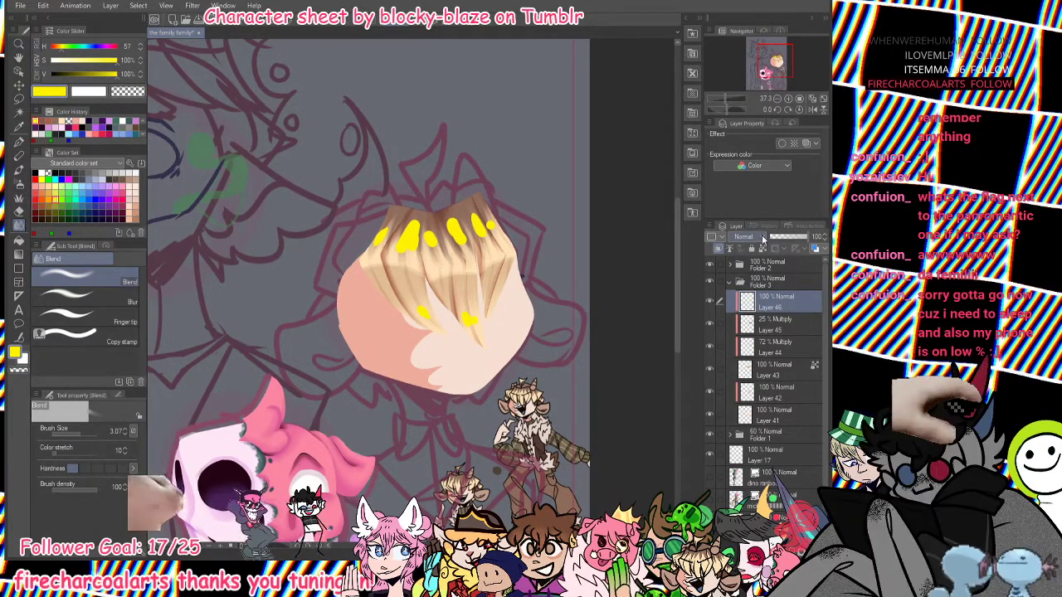
click(743, 236)
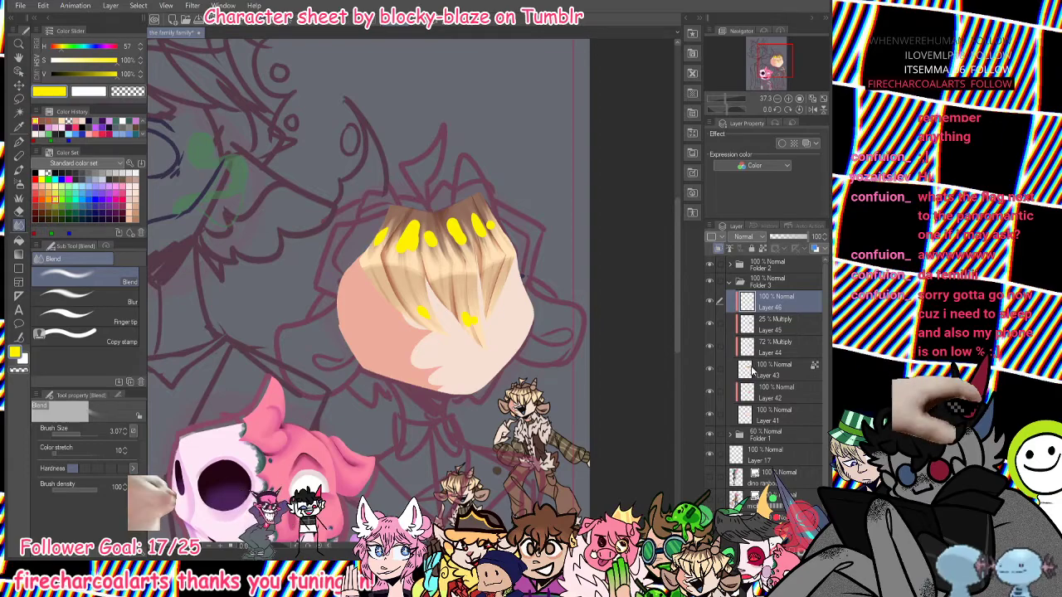
click(752, 356)
drag(779, 237, 773, 237)
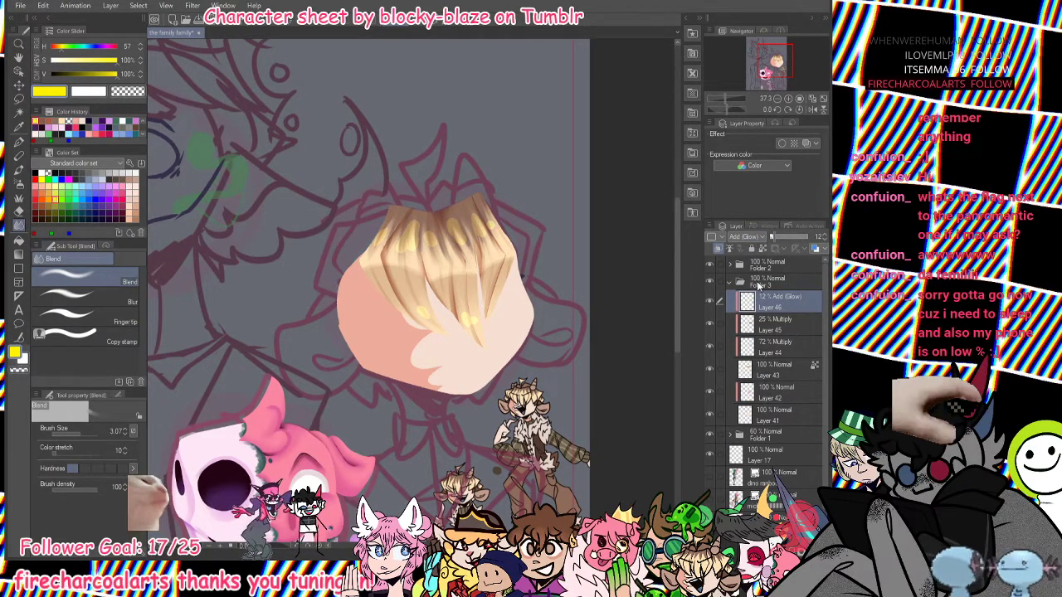
Lock the highlight layer's transparent pixels, recolour the spots with a pale peach (hue 36, saturation 28%, value 100%) and set the opacity to 7%.
alt+click(373, 375)
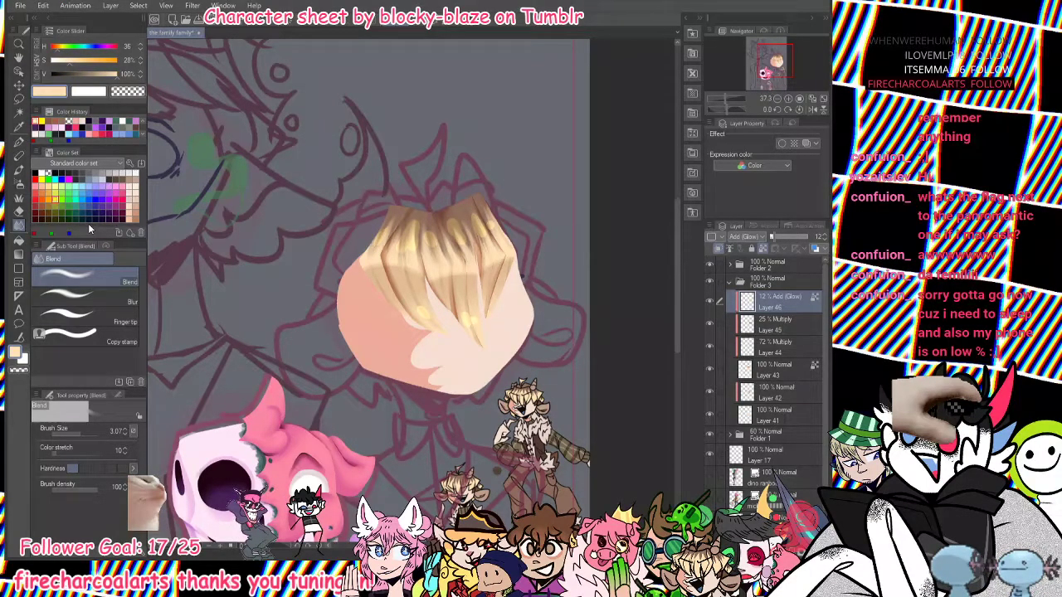
key(p)
drag(774, 233, 772, 237)
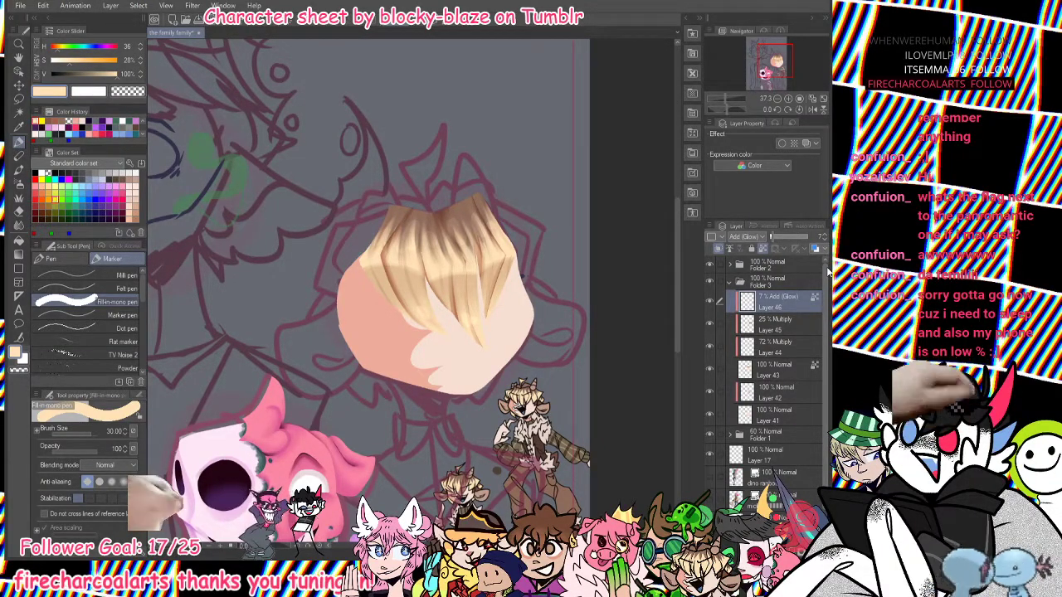
On the face base layer, mix a dusty pink (hue 12, saturation 31%, value 87%) for the Real G-Pen.
click(775, 414)
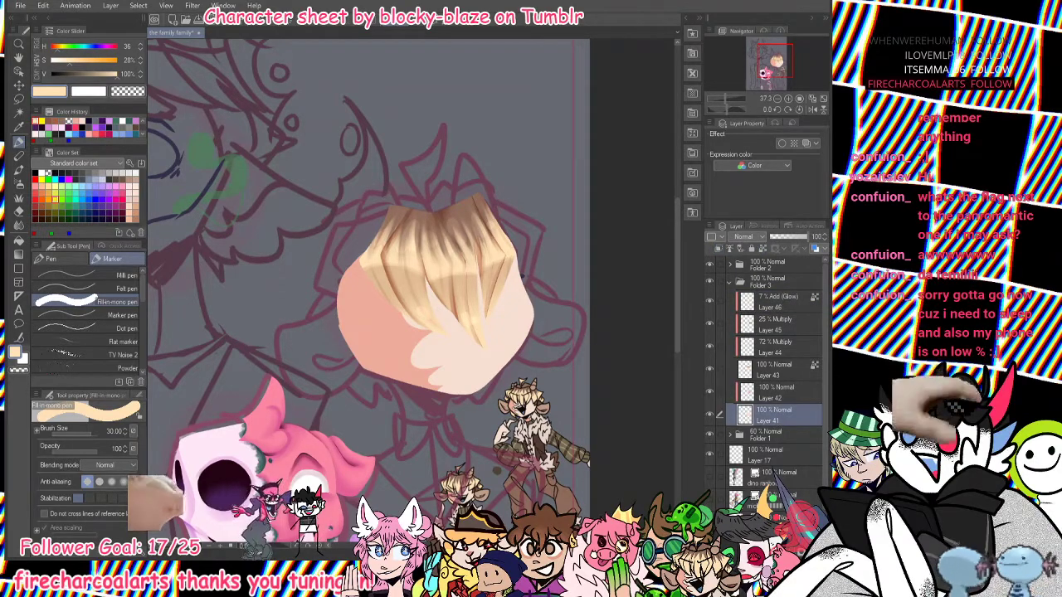
click(720, 248)
alt+click(512, 337)
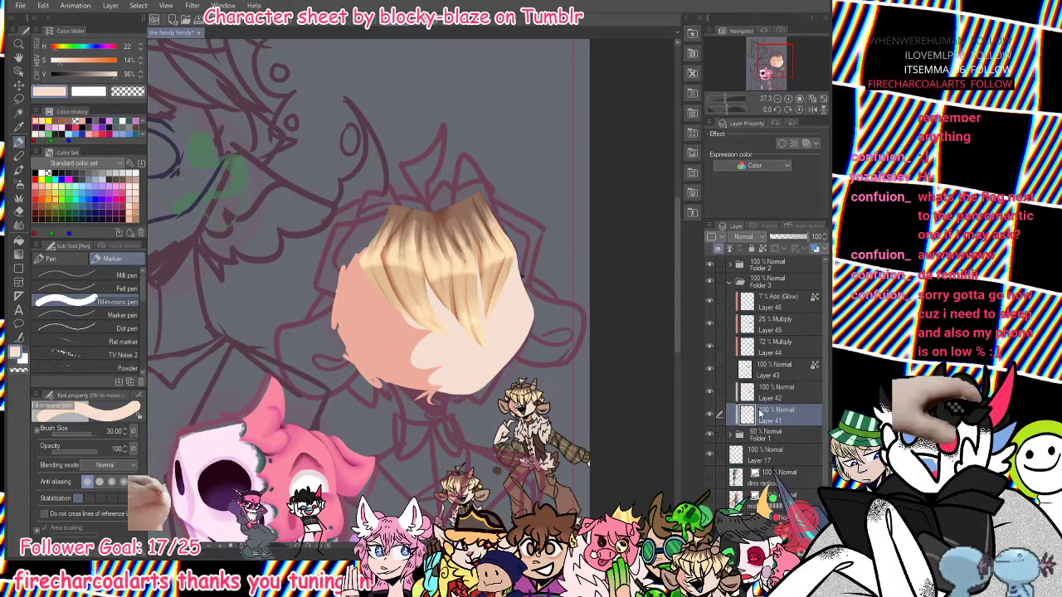
key(ctrl+z)
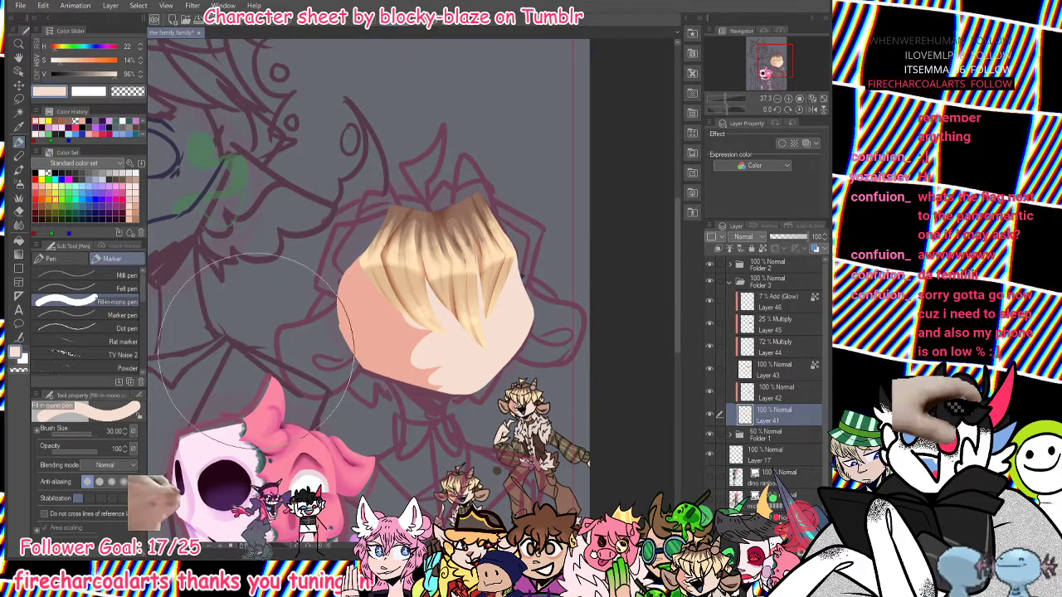
click(108, 74)
click(71, 63)
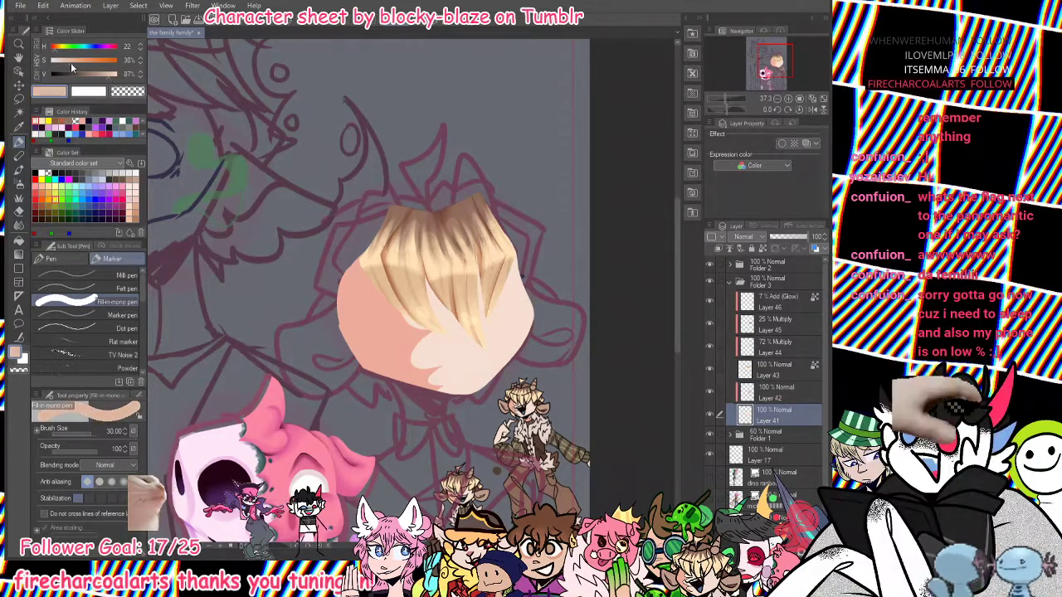
click(54, 50)
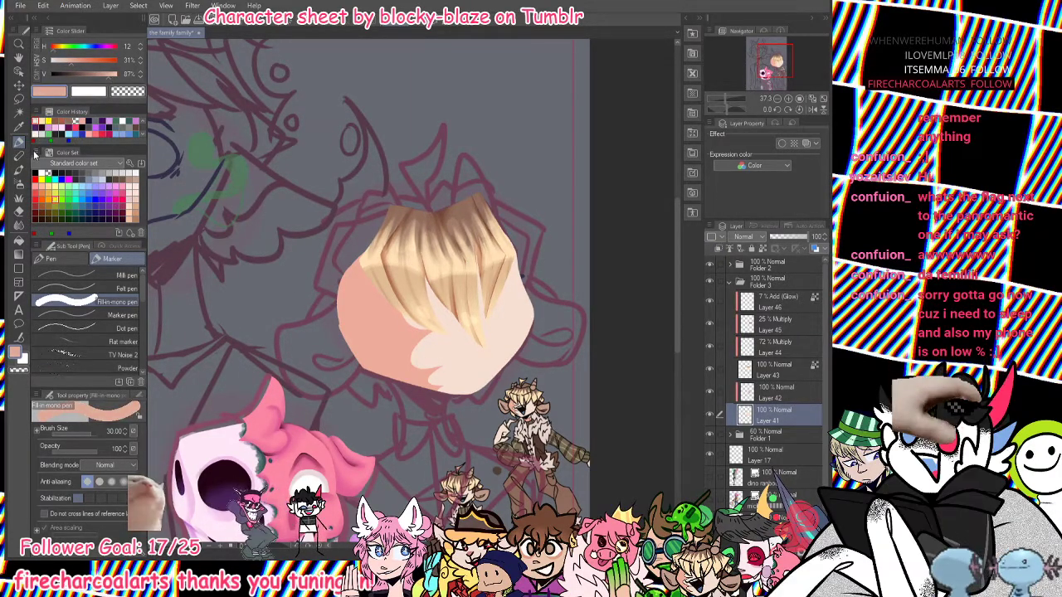
click(51, 259)
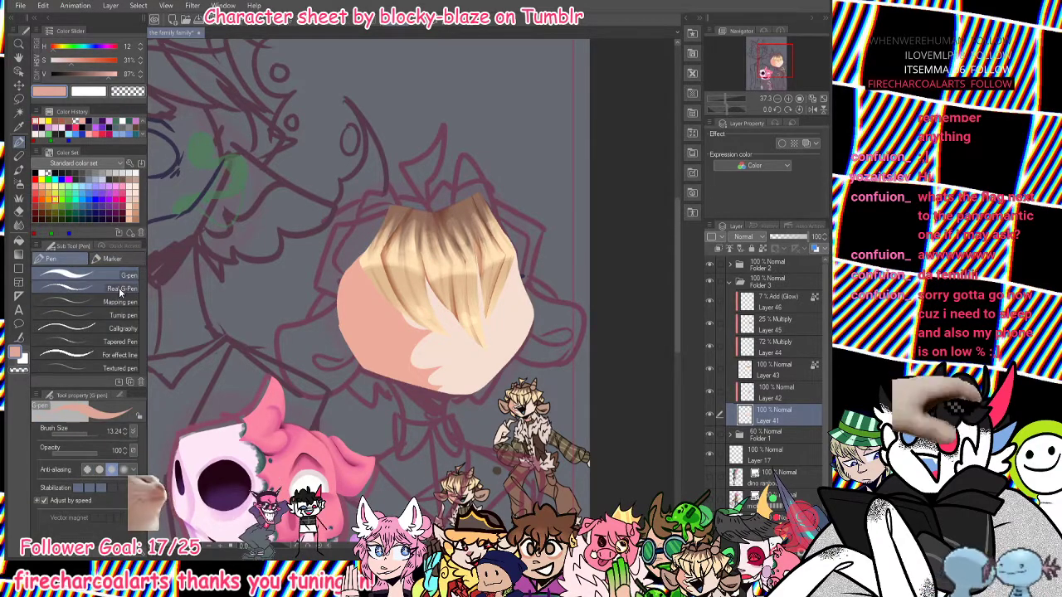
click(83, 288)
mouse_move(727, 97)
mouse_down()
mouse_move(787, 59)
mouse_move(777, 63)
mouse_up()
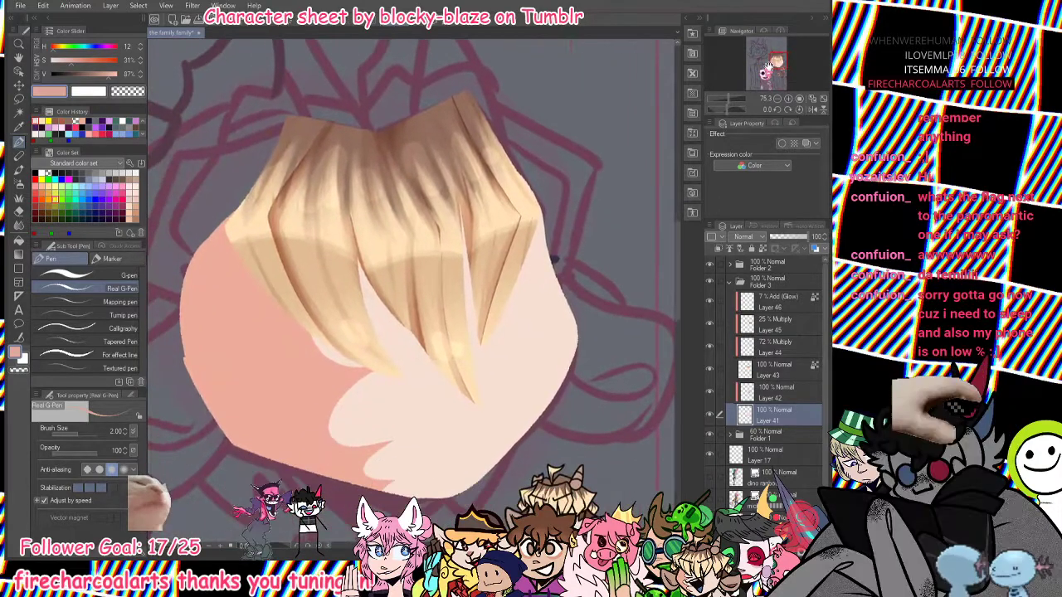
mouse_move(465, 384)
mouse_down()
mouse_move(425, 398)
mouse_move(489, 397)
mouse_up()
drag(489, 395, 463, 382)
key(ctrl+z)
key(ctrl+z)
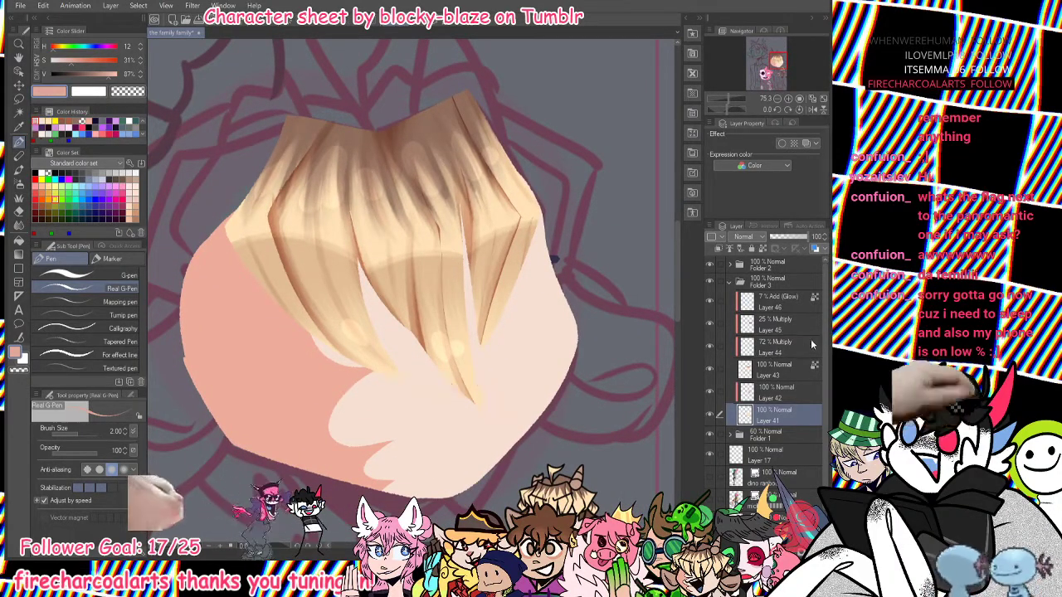
Paint a small dusty pink nose shadow on the face behind the tip of the longest bang.
click(710, 347)
click(710, 346)
click(710, 279)
click(709, 279)
mouse_move(462, 390)
mouse_down()
mouse_move(440, 401)
mouse_move(480, 392)
mouse_up()
key(ctrl+z)
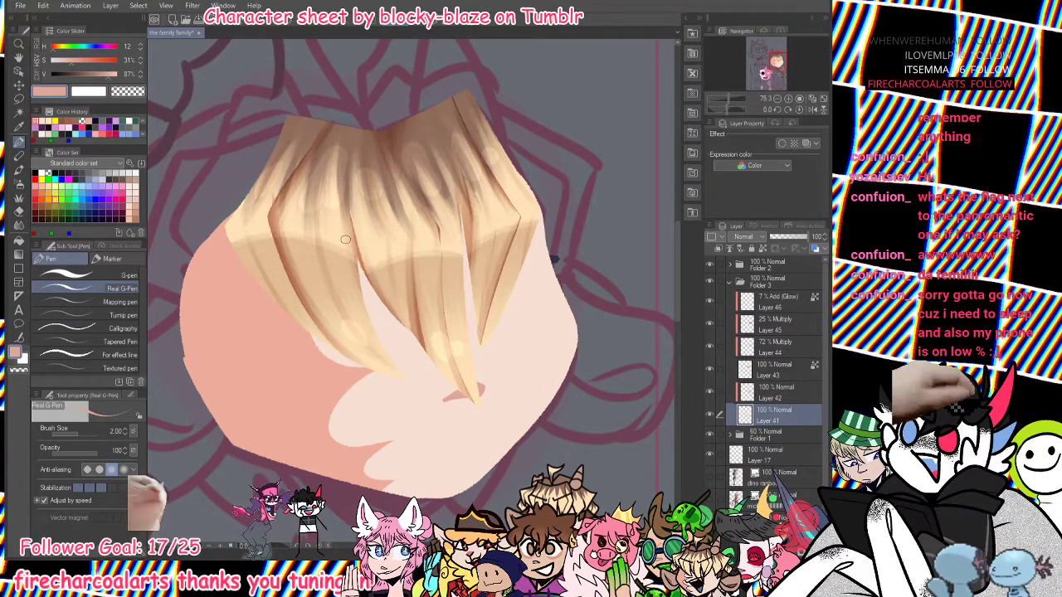
Lock the face layer's transparent pixels and paint dusty pink shadows on the skin along and between the bangs.
drag(349, 247, 384, 305)
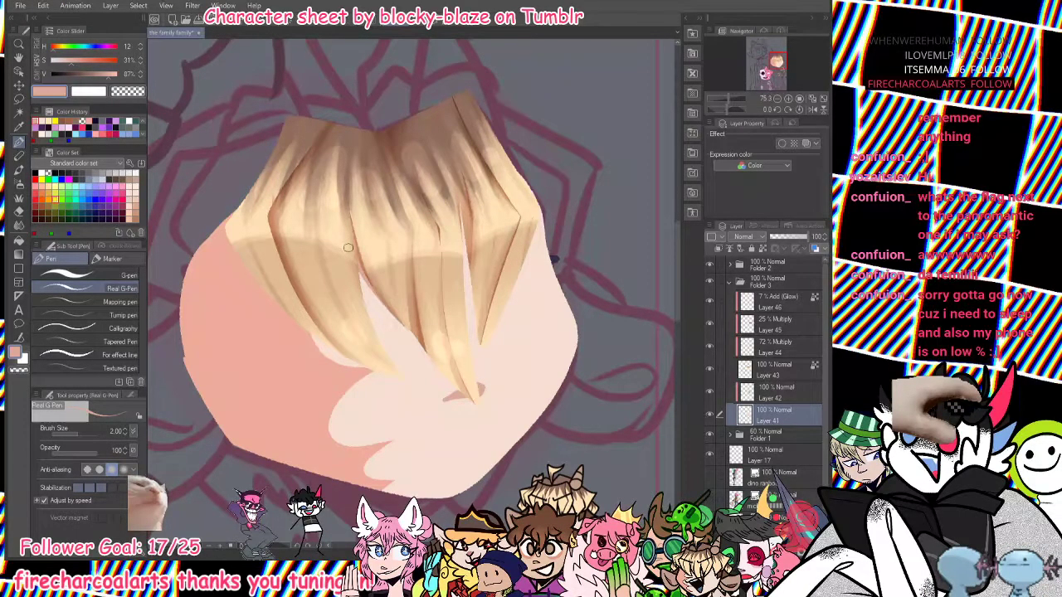
drag(348, 247, 469, 312)
mouse_move(514, 280)
mouse_down()
mouse_move(545, 200)
mouse_move(535, 158)
mouse_up()
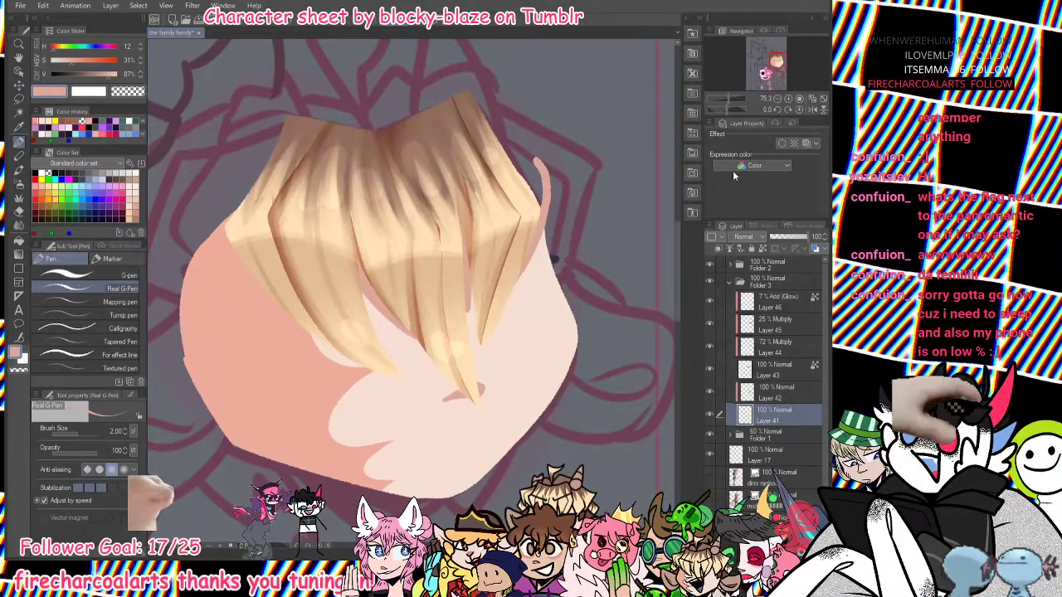
key(ctrl+z)
key(ctrl+z)
click(761, 251)
mouse_move(493, 305)
mouse_down()
mouse_move(550, 194)
mouse_move(542, 179)
mouse_move(534, 237)
mouse_move(508, 146)
mouse_move(538, 209)
mouse_move(515, 274)
mouse_up()
drag(476, 319, 485, 249)
mouse_move(468, 291)
mouse_down()
mouse_move(484, 249)
mouse_move(462, 296)
mouse_move(461, 217)
mouse_up()
mouse_move(472, 348)
mouse_down()
mouse_move(472, 307)
mouse_move(490, 335)
mouse_move(515, 285)
mouse_up()
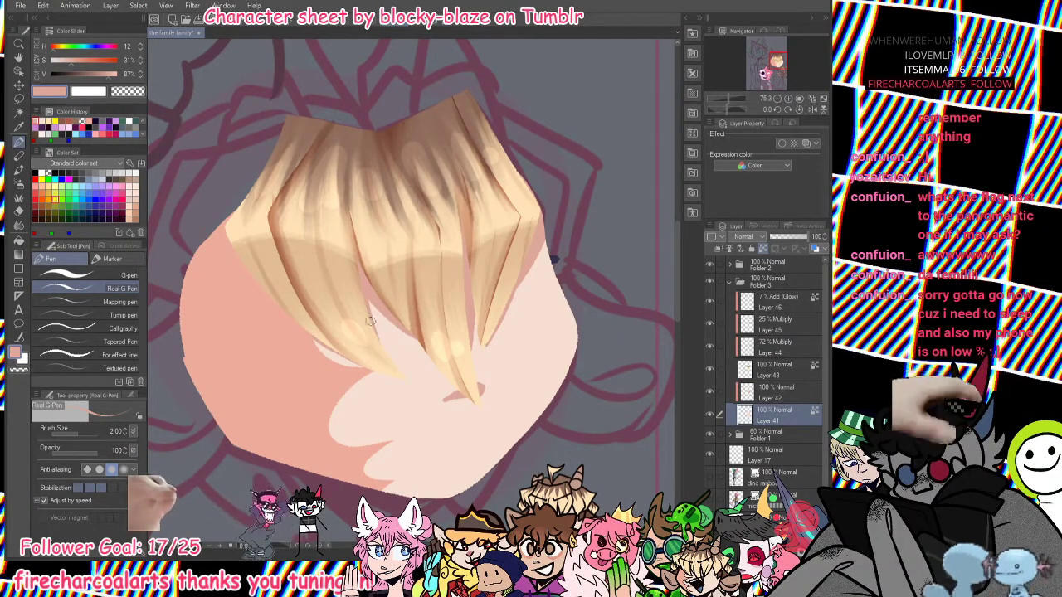
Soften the pink shadows under the bangs into the skin with the Blend tool.
click(18, 226)
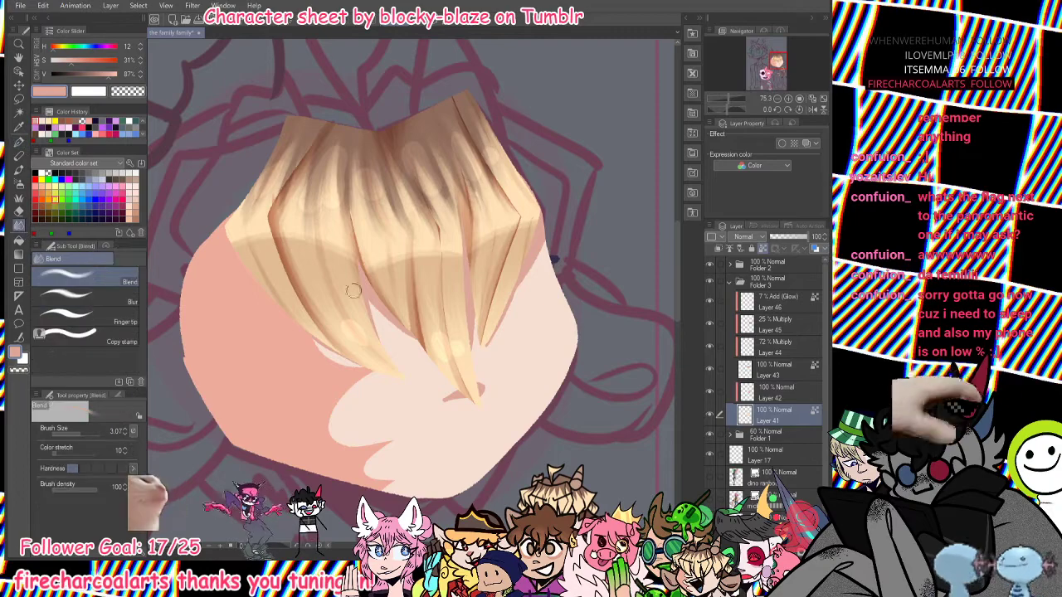
drag(417, 354, 366, 319)
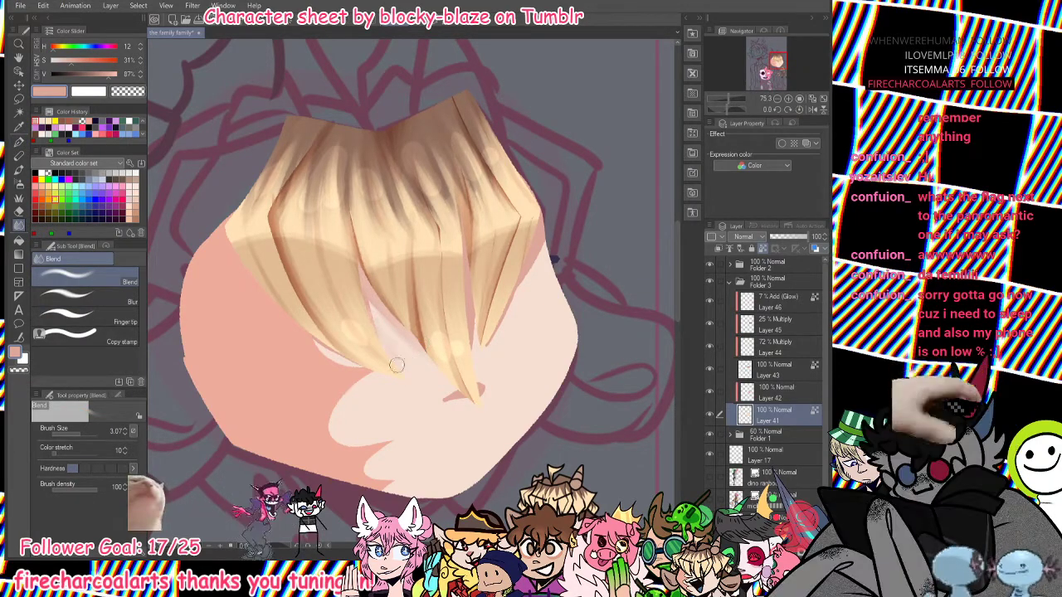
drag(357, 363, 323, 340)
mouse_move(482, 348)
mouse_down()
mouse_move(474, 285)
mouse_move(480, 355)
mouse_move(500, 335)
mouse_move(485, 361)
mouse_move(546, 221)
mouse_move(510, 314)
mouse_move(551, 254)
mouse_up()
drag(441, 403, 476, 390)
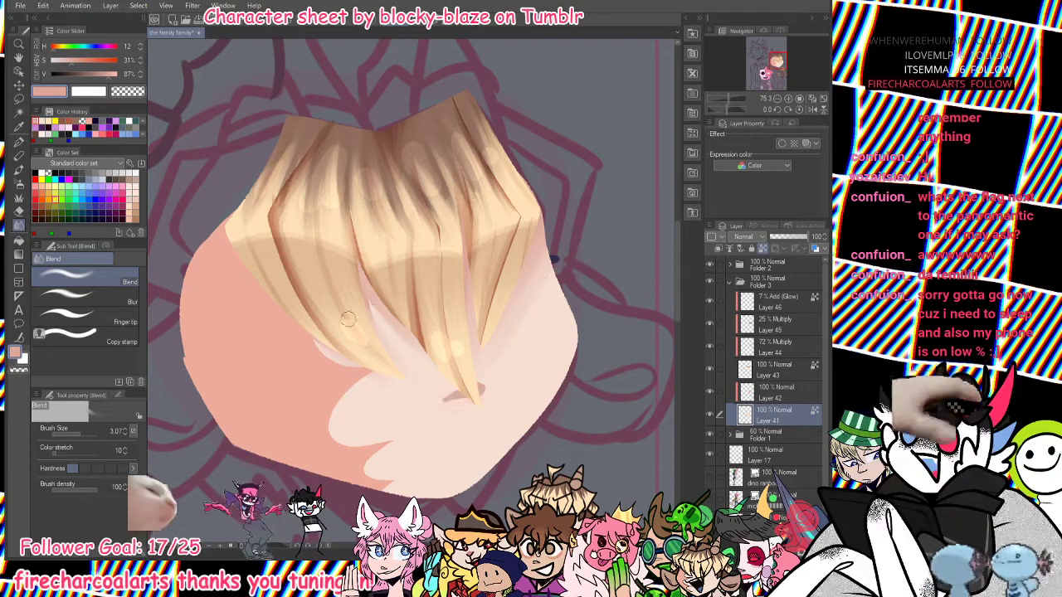
Smooth the underside of the nose shadow into the skin with the Wet bleed blender.
click(83, 297)
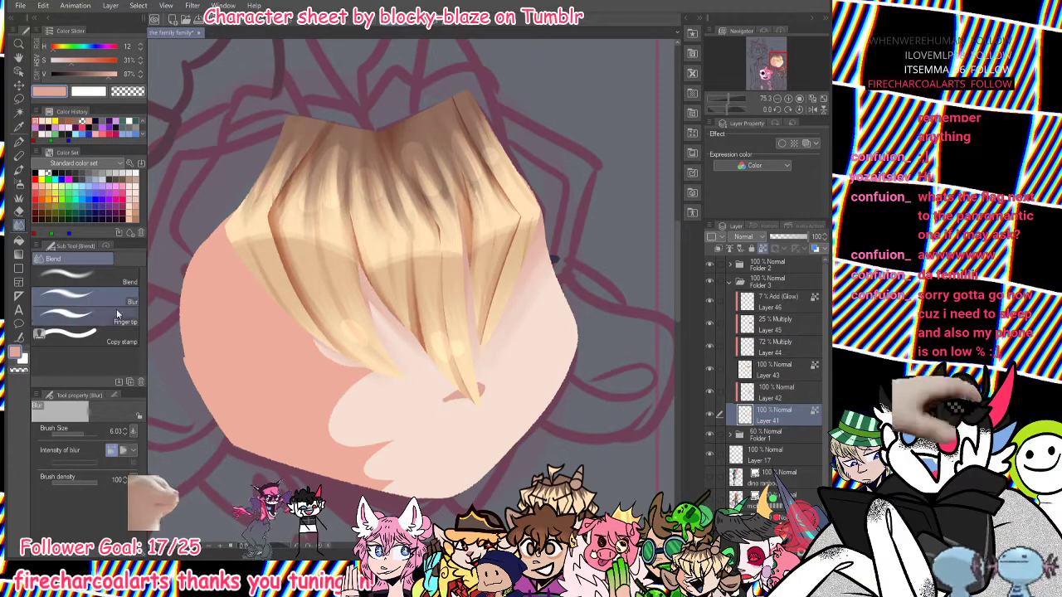
click(18, 157)
click(18, 170)
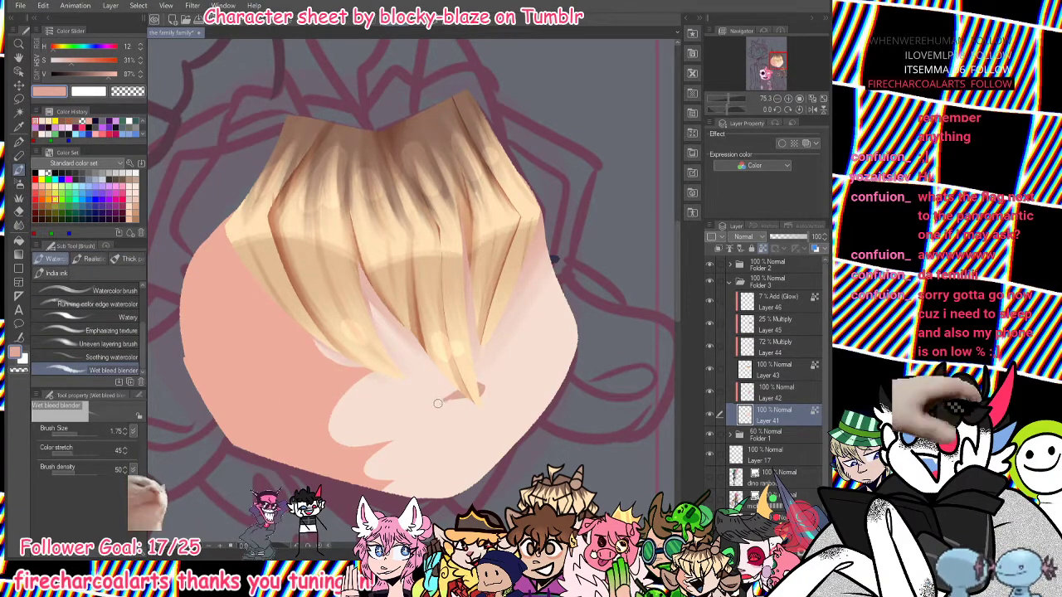
mouse_move(441, 403)
mouse_down()
mouse_move(472, 399)
mouse_move(447, 399)
mouse_move(460, 399)
mouse_up()
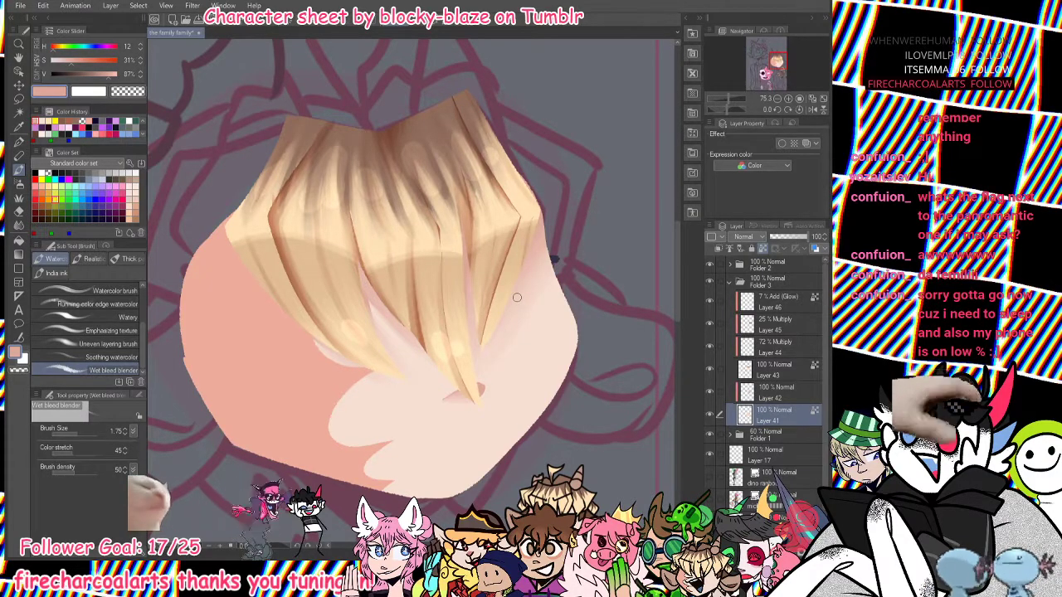
Paint a small pink lower-lip shadow near the chin with the Real G-Pen and fade it with the Wet bleed blender.
key(p)
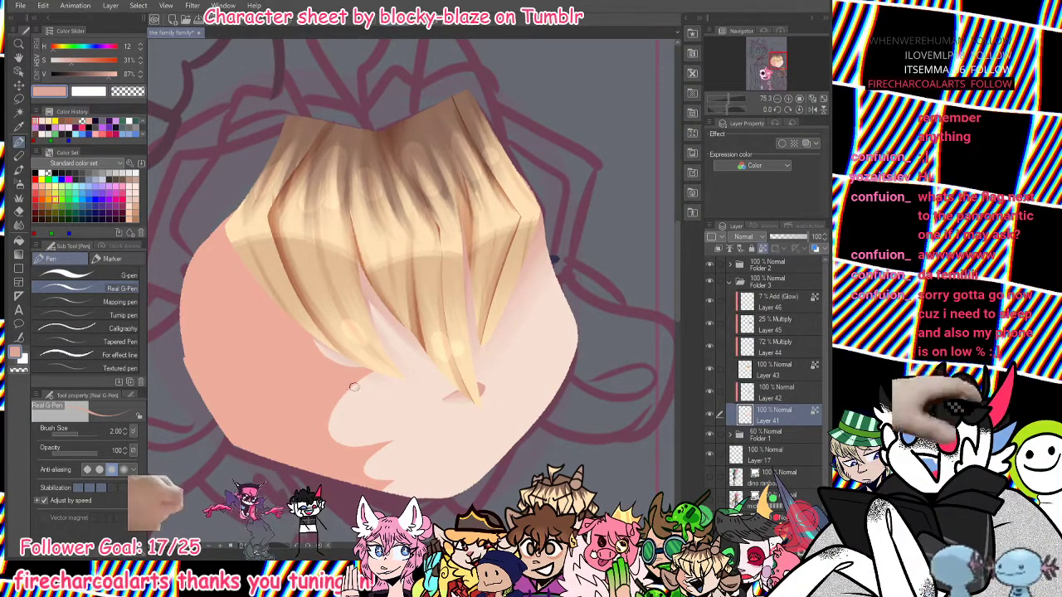
drag(332, 440, 364, 380)
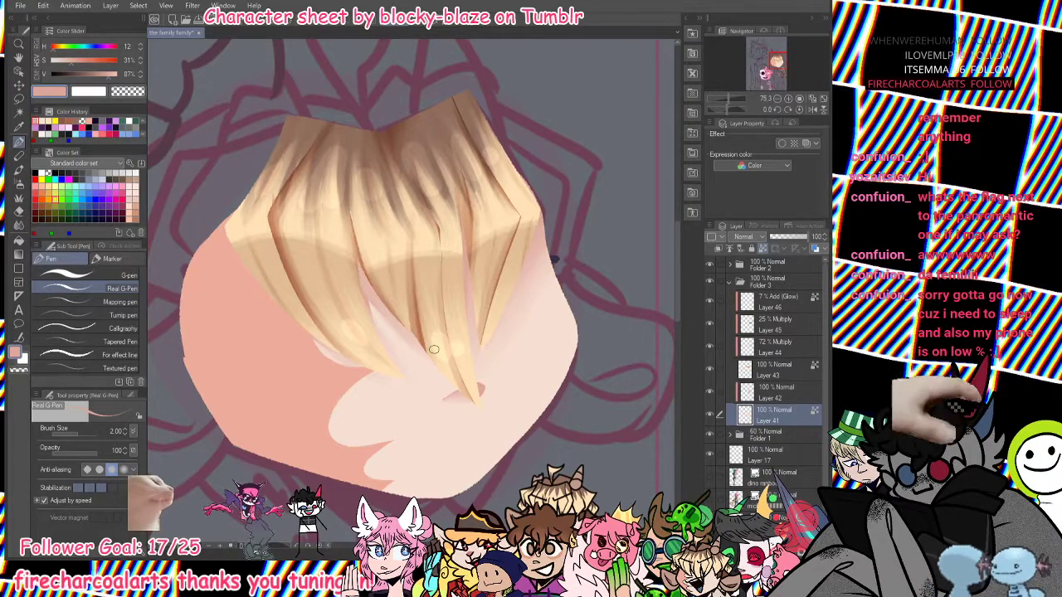
drag(438, 463, 472, 465)
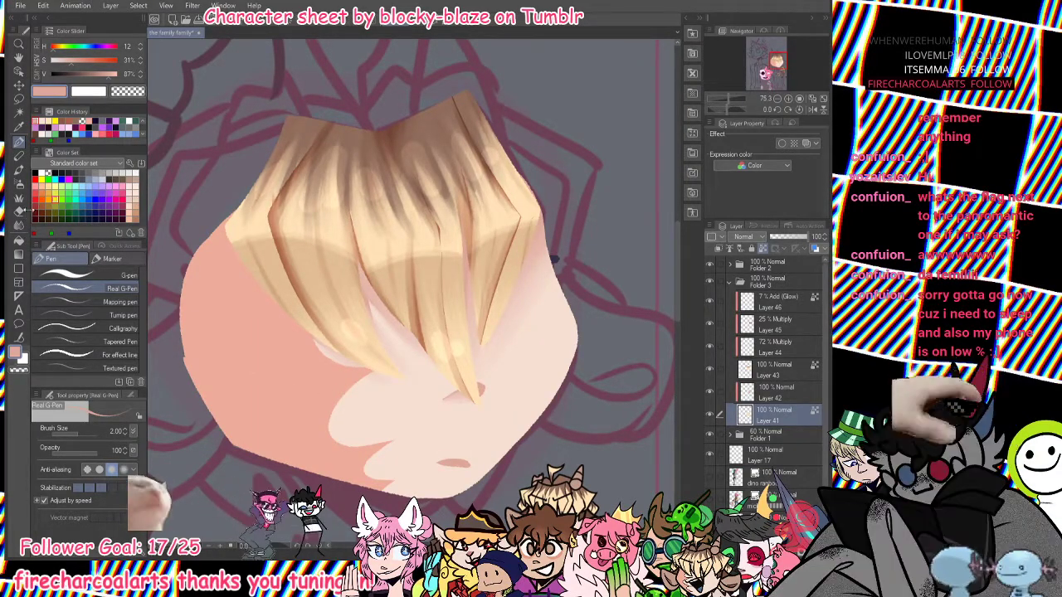
click(18, 168)
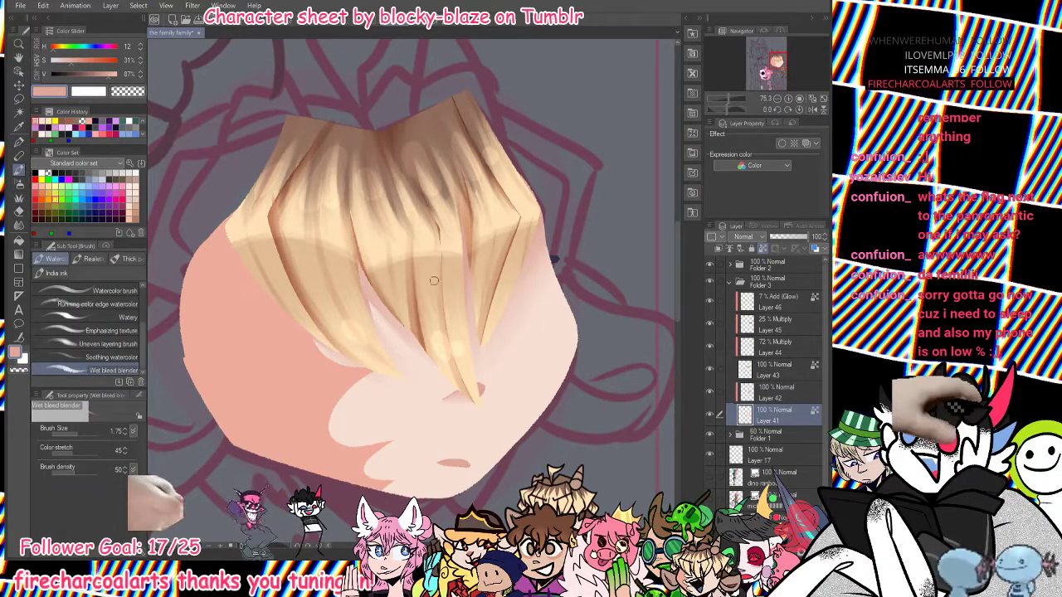
drag(471, 471, 441, 463)
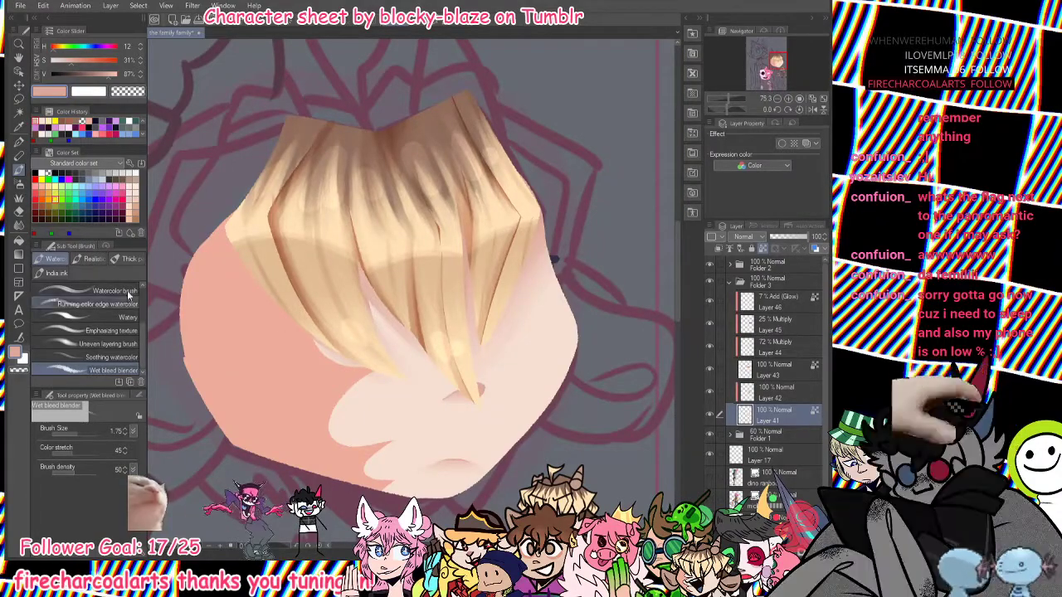
Paint a pink shadow on the right edge of the face below the hair and soften it with the Blur tool.
click(19, 141)
mouse_move(556, 279)
mouse_down()
mouse_move(564, 308)
mouse_move(566, 277)
mouse_move(569, 290)
mouse_up()
key(j)
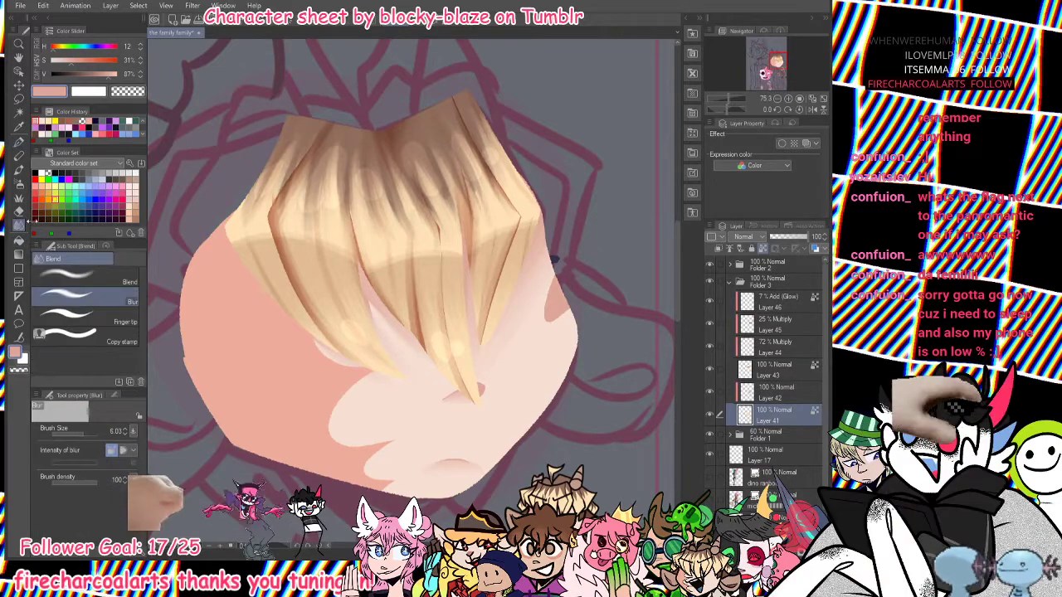
drag(564, 306, 567, 307)
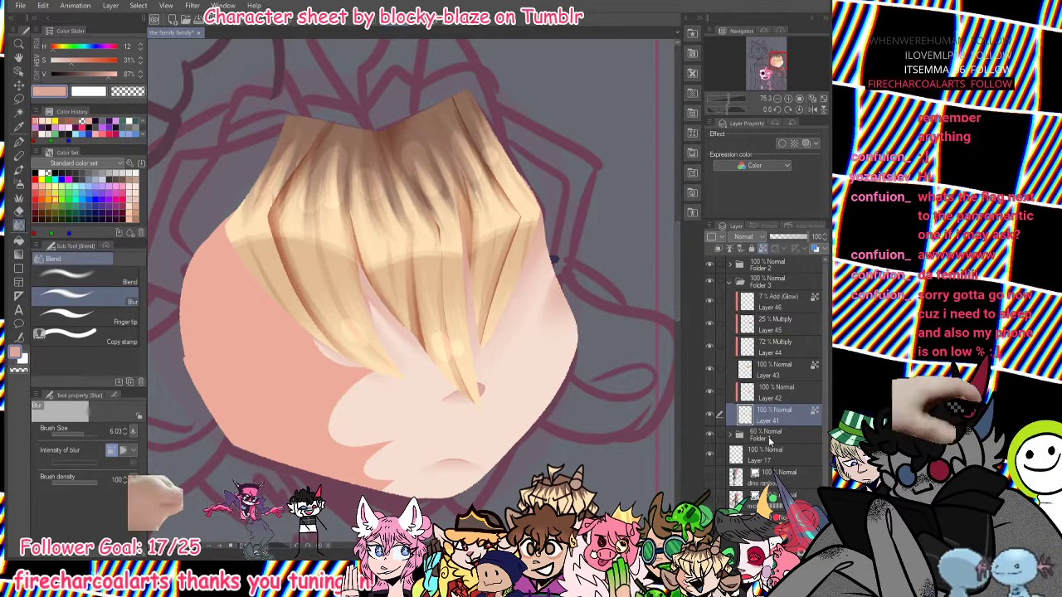
Add a new layer above Layer 42 and choose a bluish white (hue 208, saturation 7%, value 100%) for the Real G-Pen.
click(784, 394)
key(ctrl+shift+n)
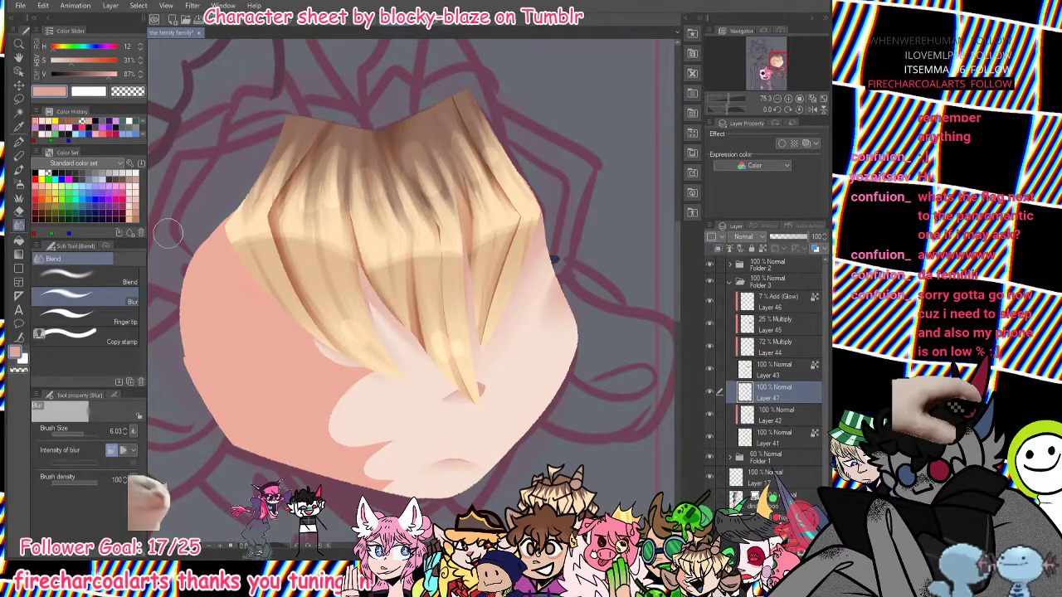
click(19, 143)
click(128, 122)
drag(93, 74, 103, 75)
click(122, 122)
click(129, 122)
click(129, 122)
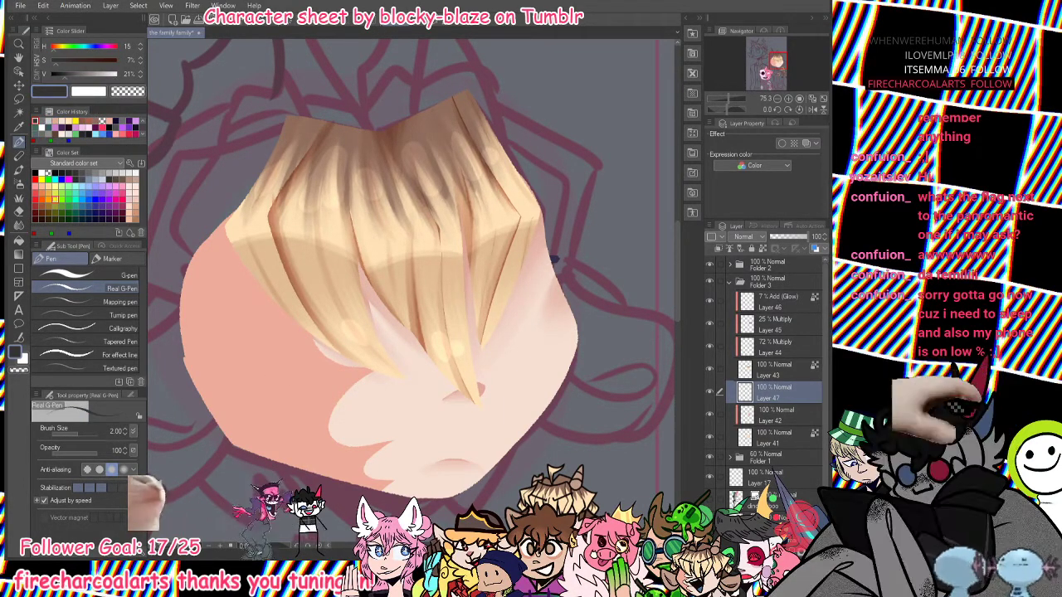
click(128, 122)
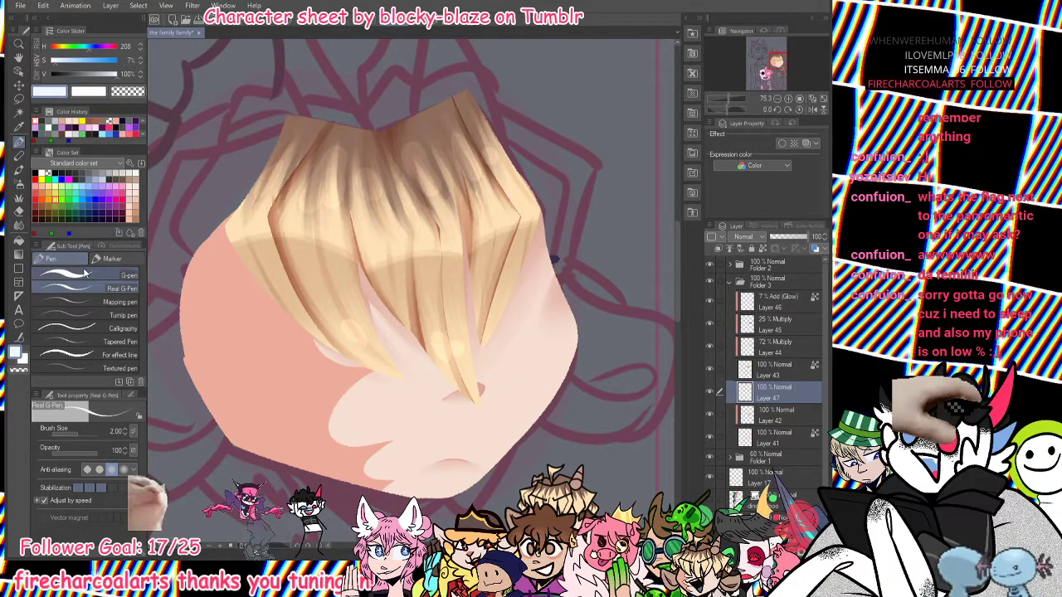
mouse_move(471, 432)
mouse_down()
mouse_move(430, 437)
mouse_move(479, 442)
mouse_up()
key(ctrl+z)
key(ctrl+z)
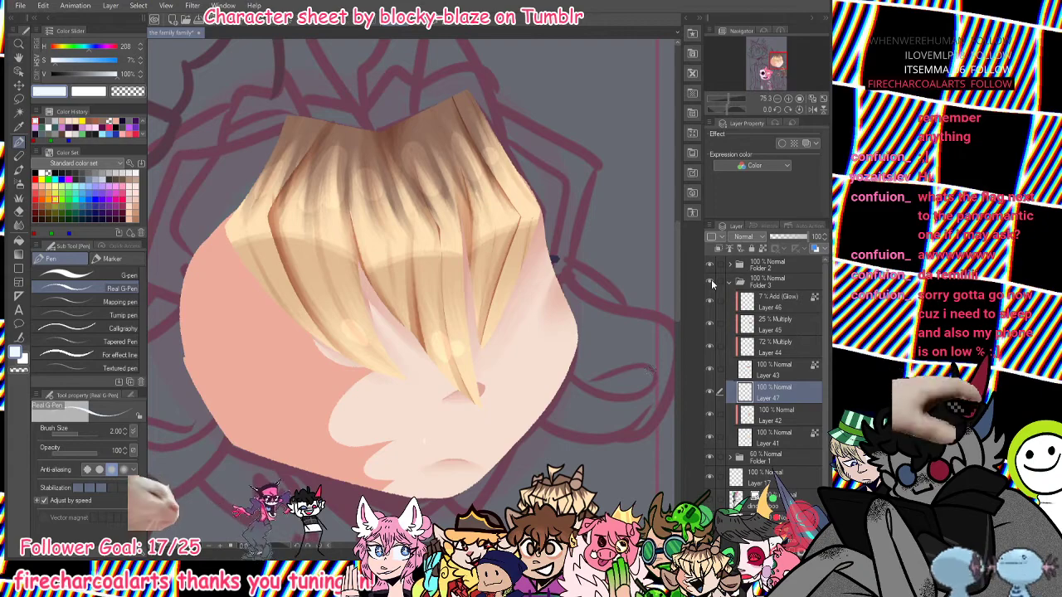
Paint a flat bluish-white oval for the mouth between the nose and the lower-lip shadow.
click(709, 282)
click(709, 282)
drag(475, 433, 488, 434)
key(ctrl+z)
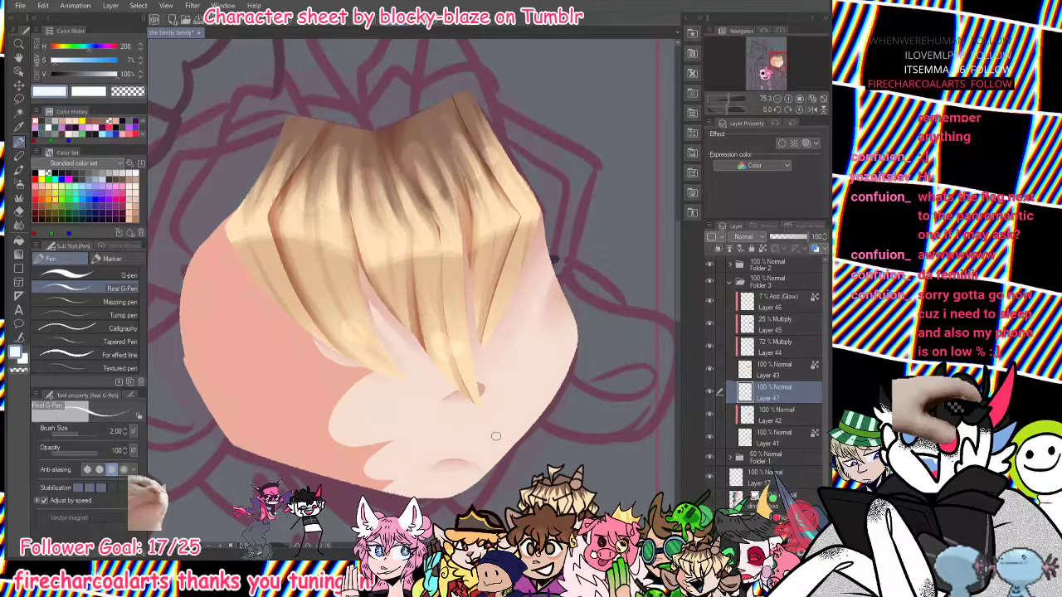
drag(495, 436, 425, 433)
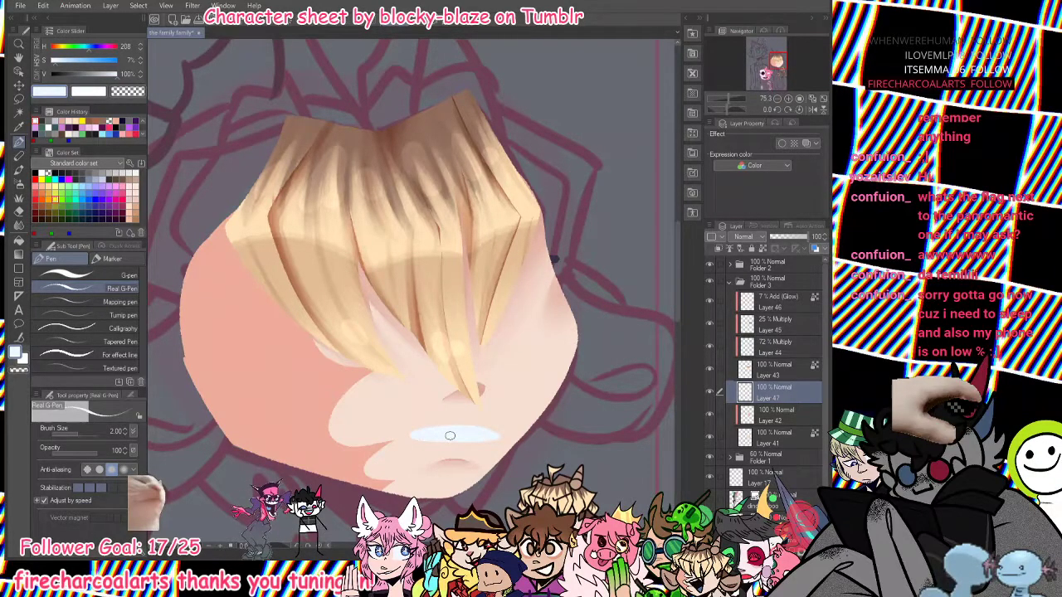
Try a near-black (hue 15, saturation 57%, value 5%) vertical line across the white mouth shape.
click(41, 122)
click(41, 128)
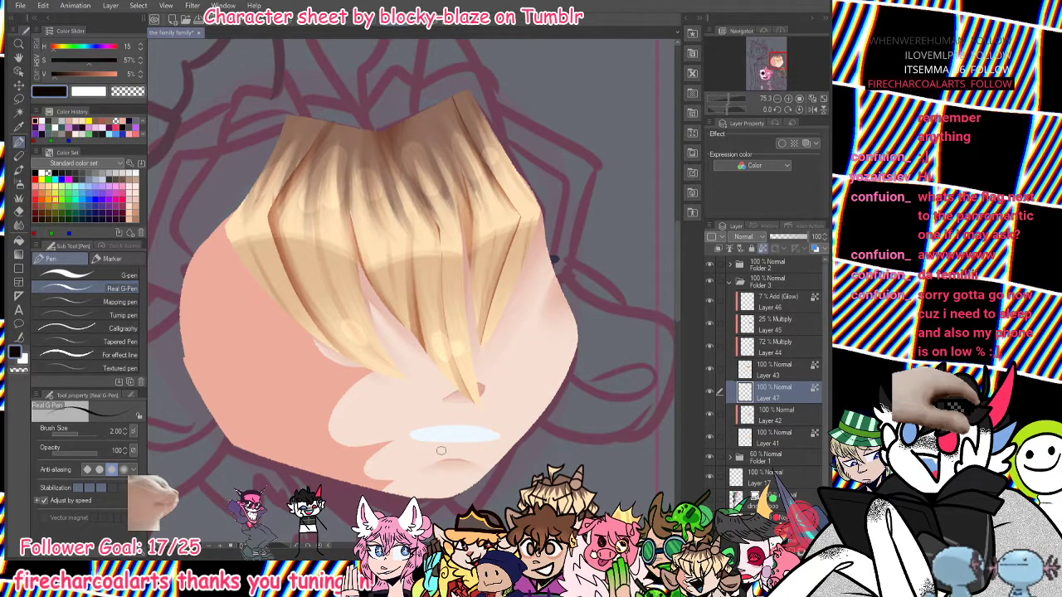
drag(435, 441, 435, 426)
Shade the upper edge of the white mouth shape with a greyish blue (hue 208, saturation 19%, value 83%).
alt+click(453, 433)
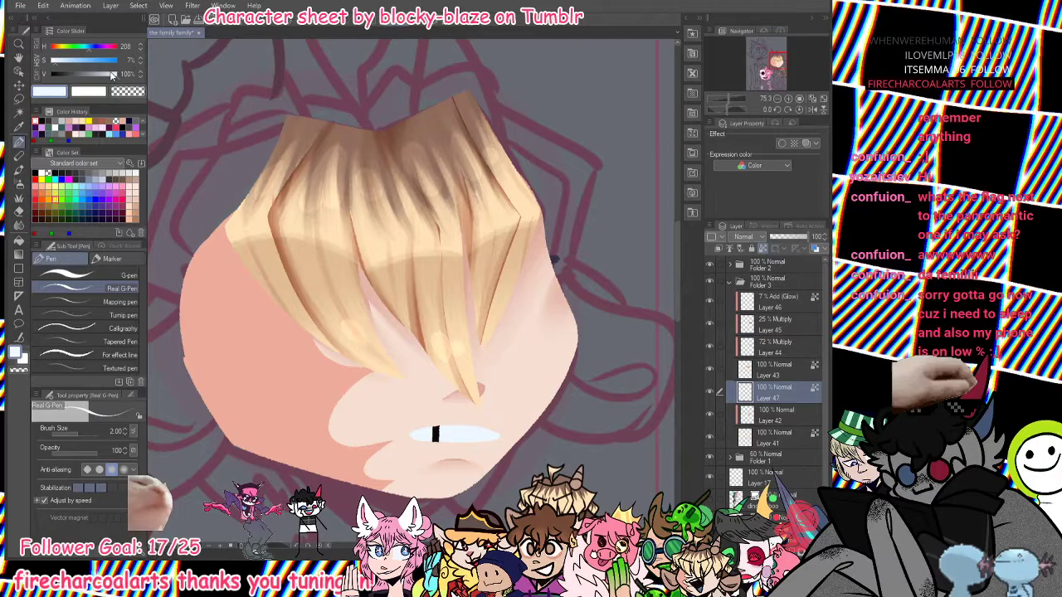
click(107, 74)
click(63, 61)
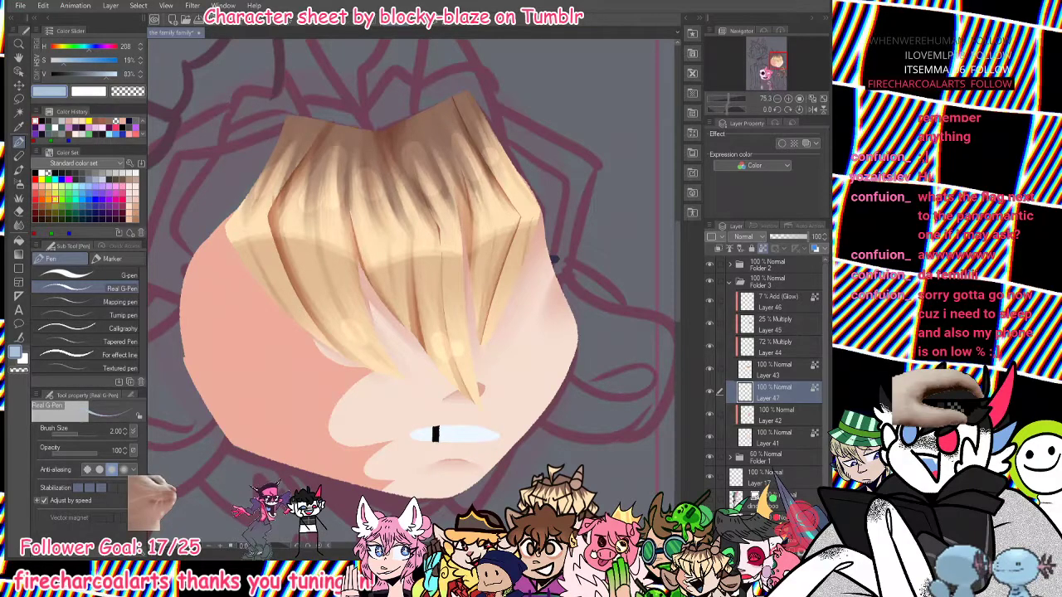
drag(410, 433, 500, 435)
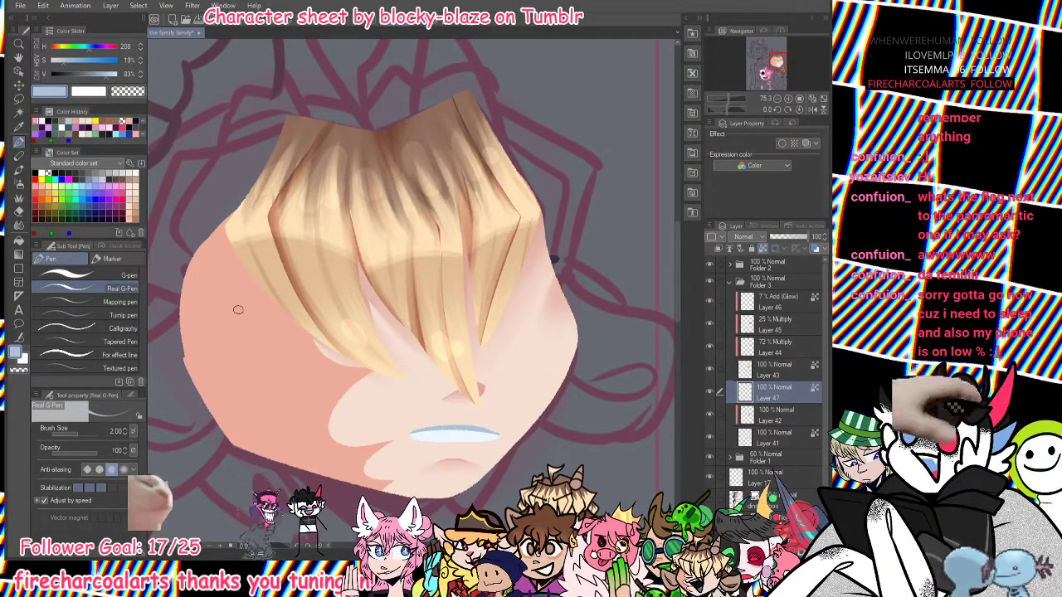
Smooth the greyish-blue shading along the mouth shape's upper edge with the Wet bleed blender.
key(b)
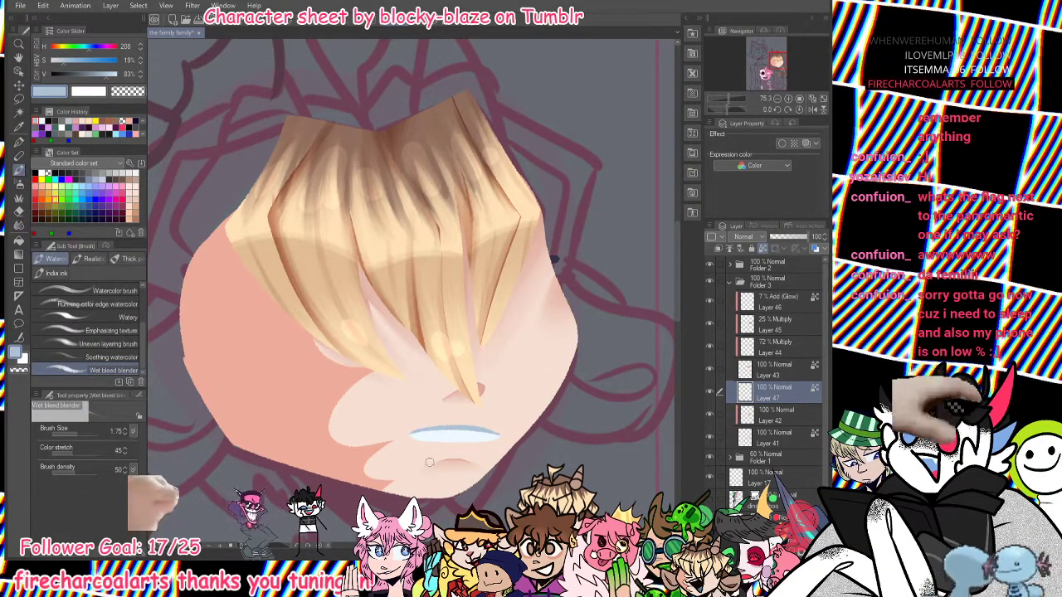
mouse_move(411, 434)
mouse_down()
mouse_move(507, 443)
mouse_move(423, 434)
mouse_move(471, 432)
mouse_up()
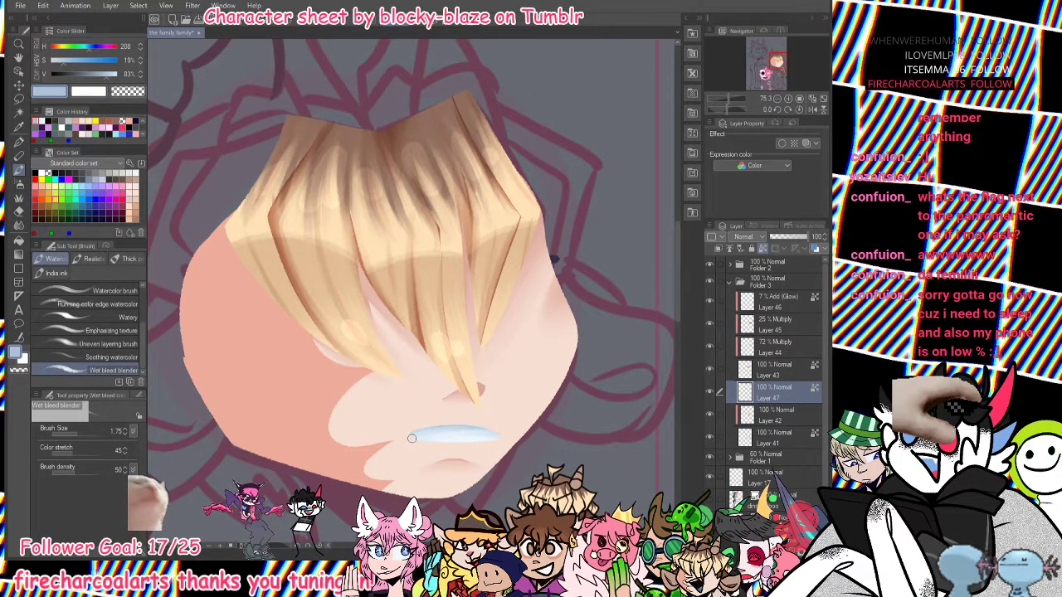
Add a new layer above Layer 47 and paint a near-black (hue 15, saturation 57%, value 5%) vertical tooth gap across the mouth with the Real G-Pen.
key(ctrl+shift+n)
click(719, 249)
click(63, 128)
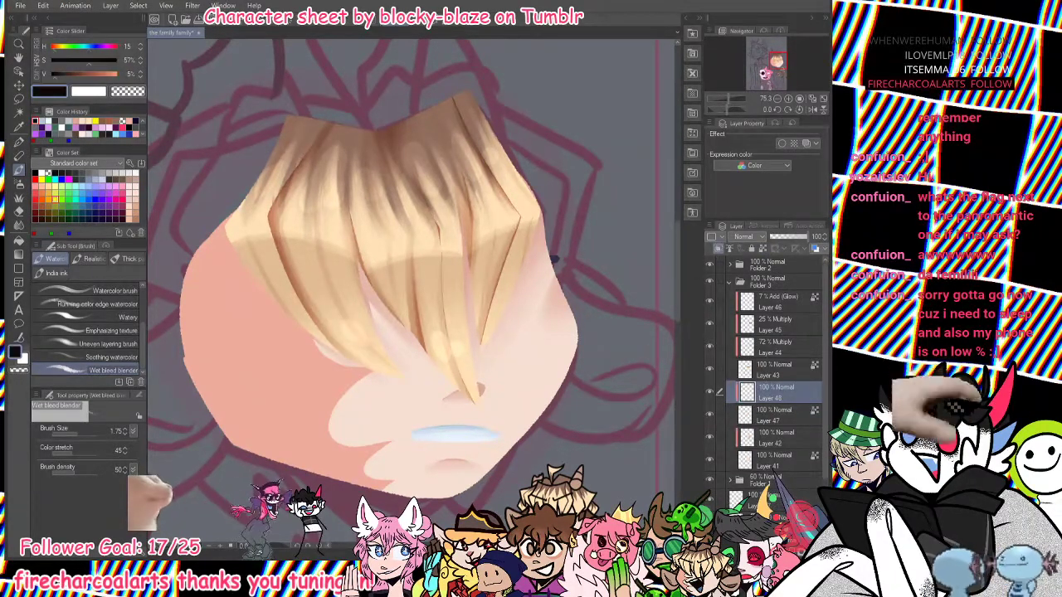
click(19, 142)
drag(438, 427, 439, 442)
key(ctrl+z)
key(ctrl+z)
key(ctrl+z)
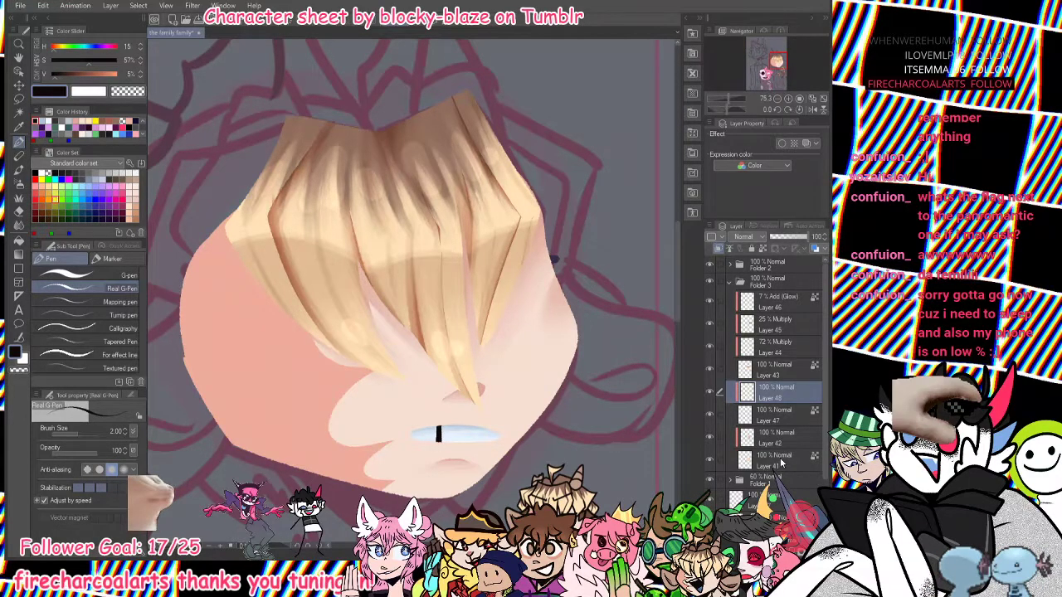
Paint a dusty-pink (hue 12, saturation 31%, value 87%) outline along the mouth's upper edge on Layer 41.
click(779, 464)
alt+click(417, 434)
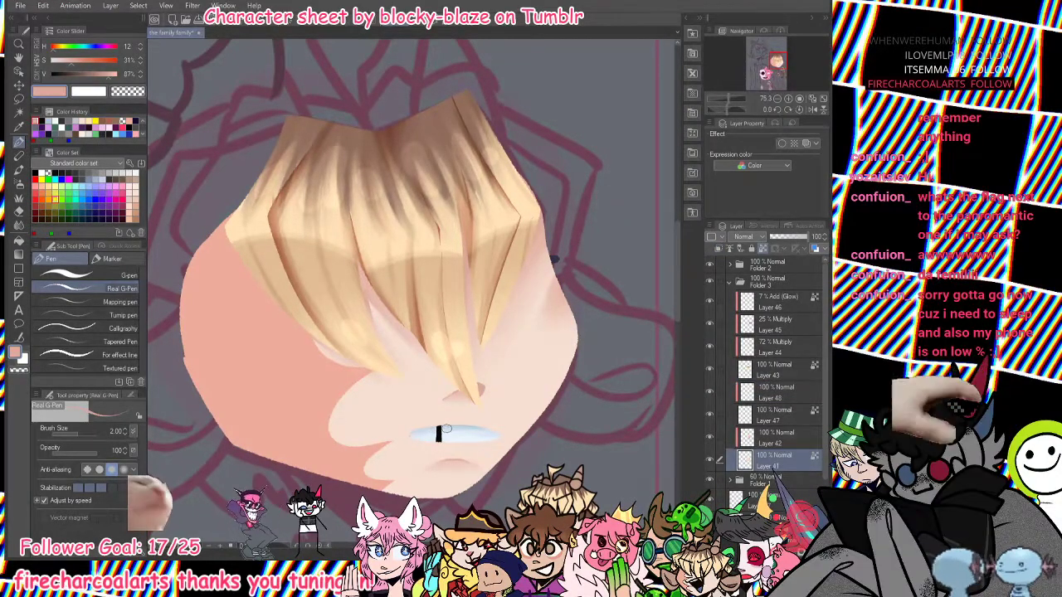
drag(409, 434, 477, 426)
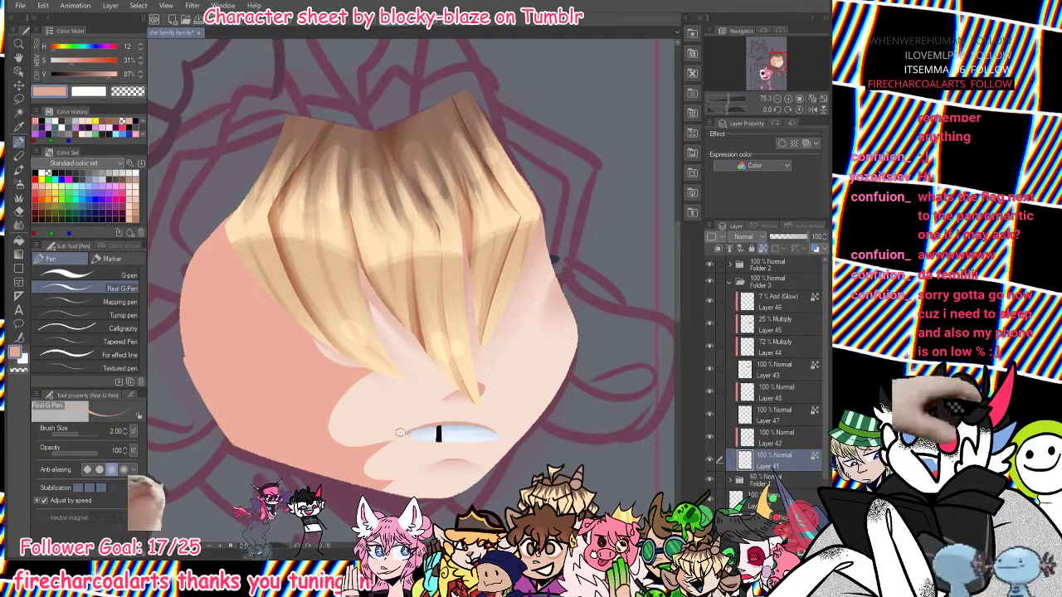
Try small dusty-pink spots beside both corners of the mouth.
click(386, 428)
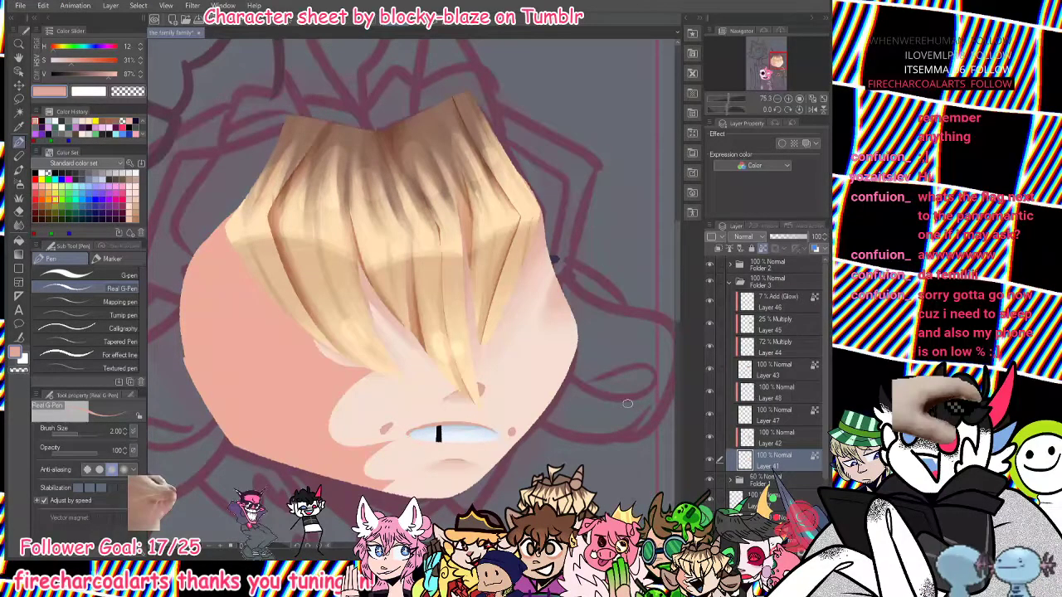
key(ctrl+z)
key(ctrl+z)
Soften the pink outline around both mouth corners with the Blur tool at brush size 6.03.
key(j)
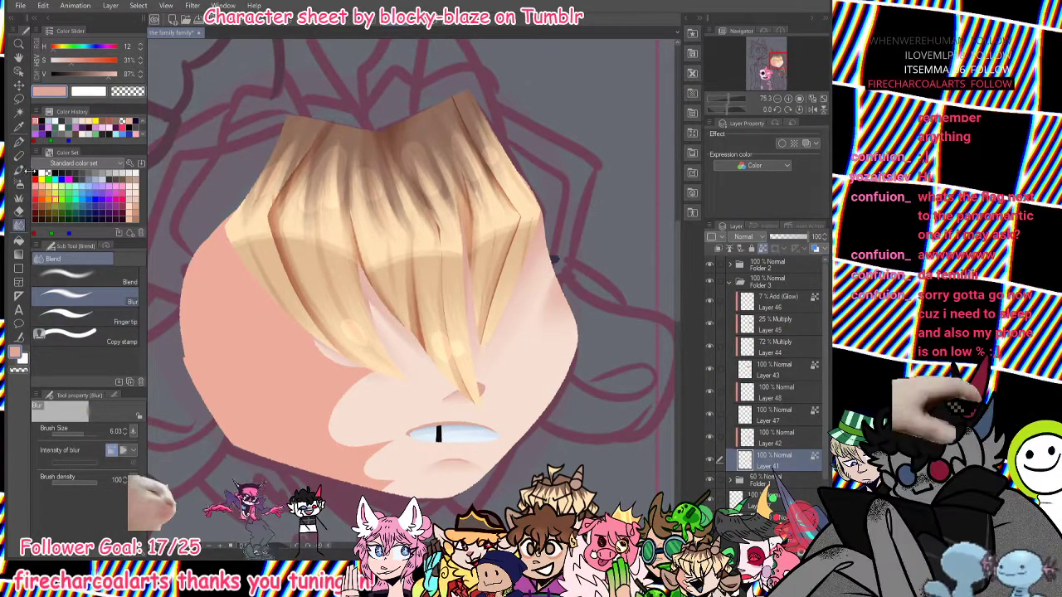
drag(402, 441, 417, 439)
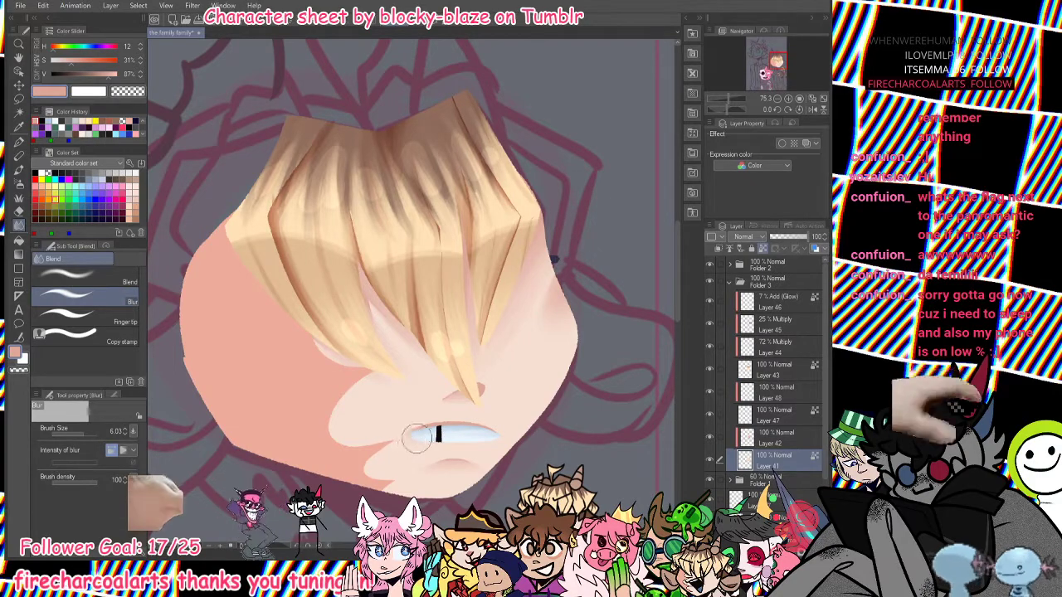
drag(496, 446, 490, 432)
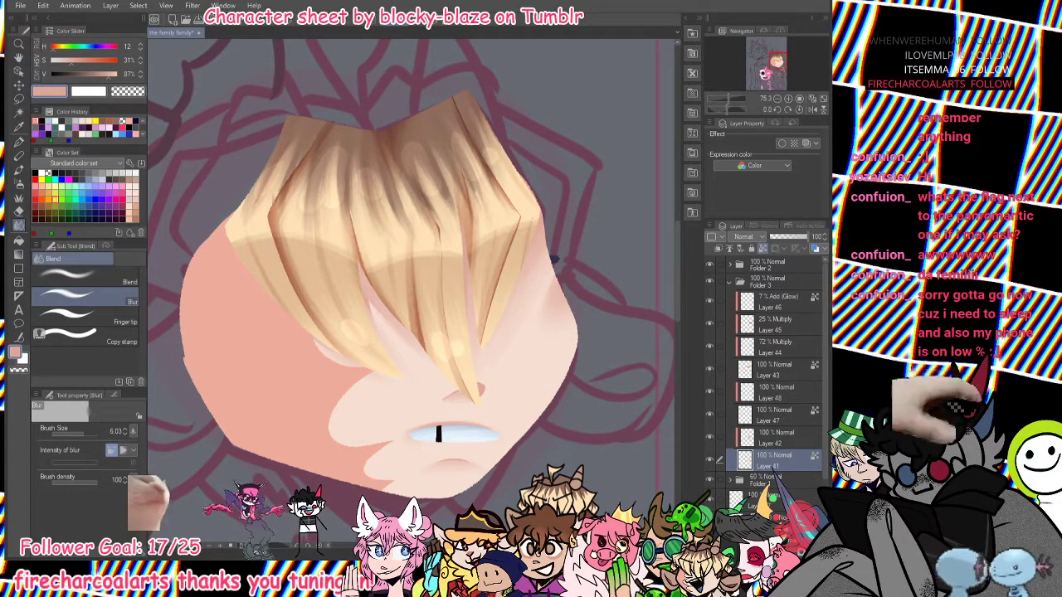
Add a layer above Layer 41 for pale skin-coloured (hue 22, saturation 14%, value 96%) touches around the mouth, and set its opacity to 62%.
key(ctrl+shift+n)
alt+click(427, 358)
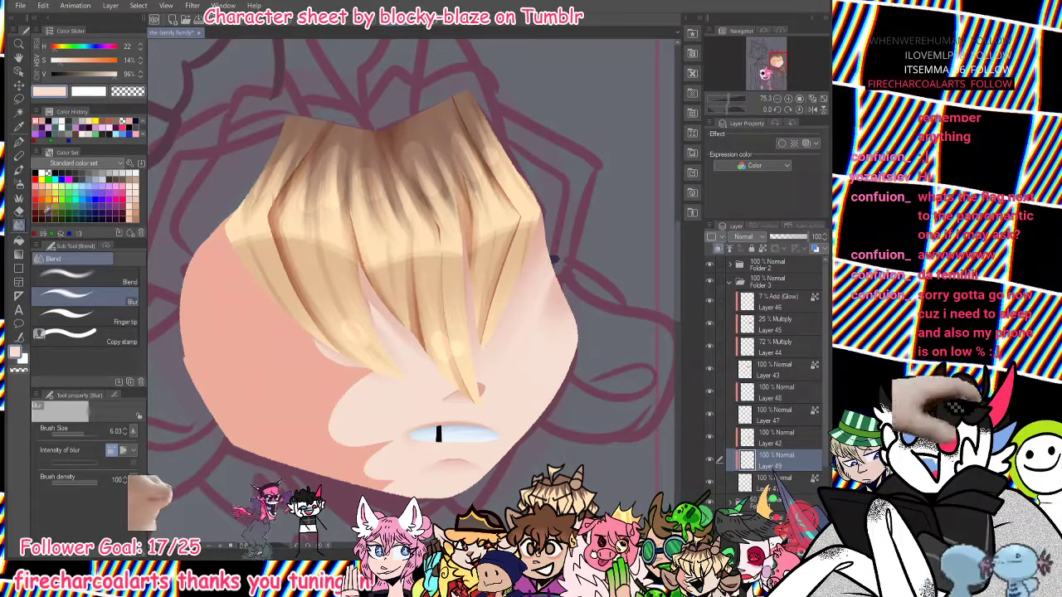
key(p)
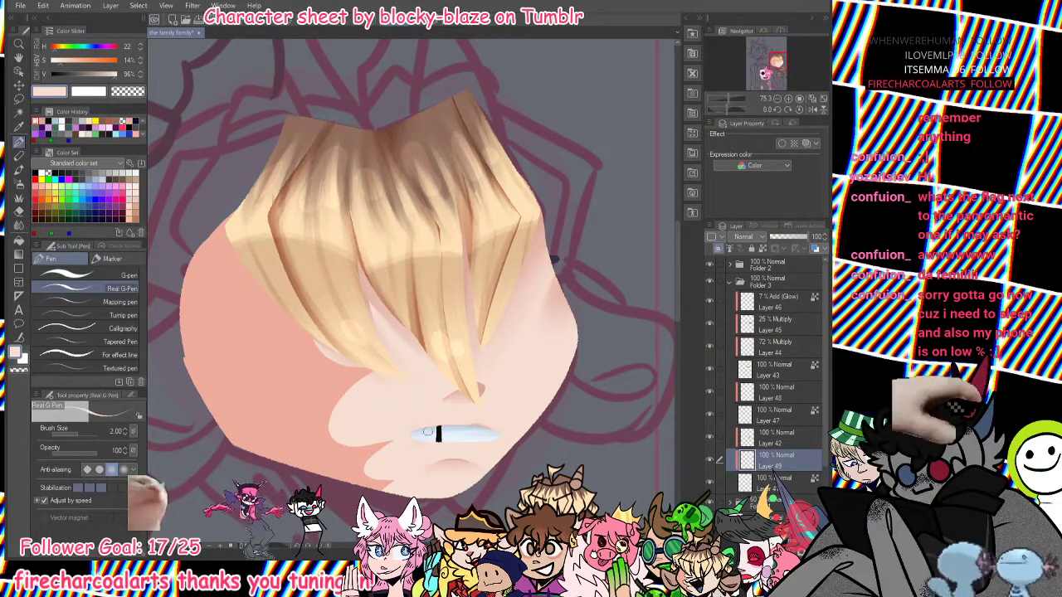
drag(786, 238, 798, 238)
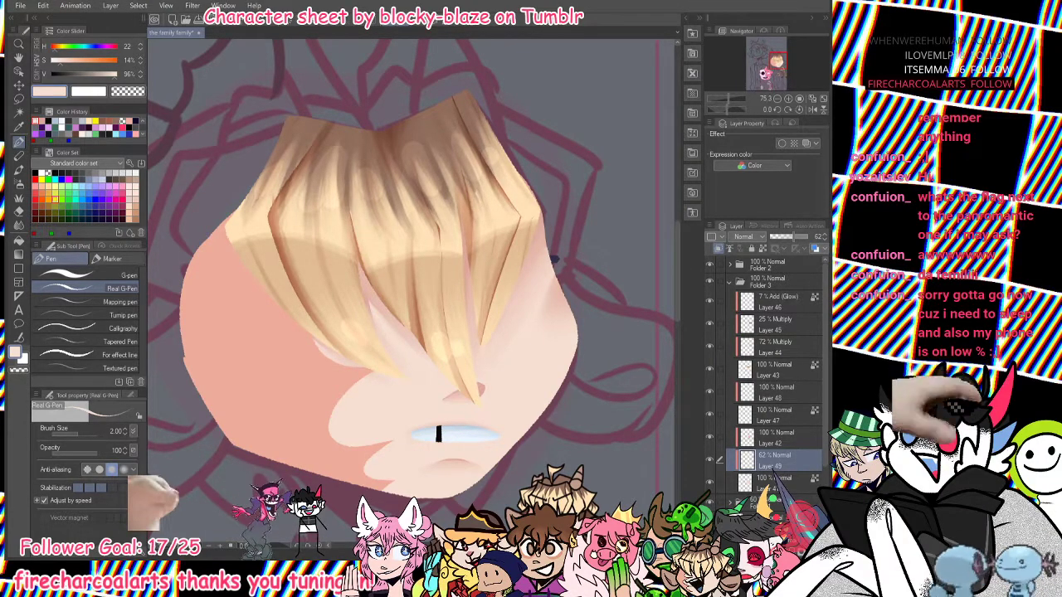
Draw thin greyish-blue (hue 208, saturation 19%, value 83%) vertical lines across the mouth on Layer 47 to separate the teeth.
click(710, 413)
click(710, 413)
click(772, 415)
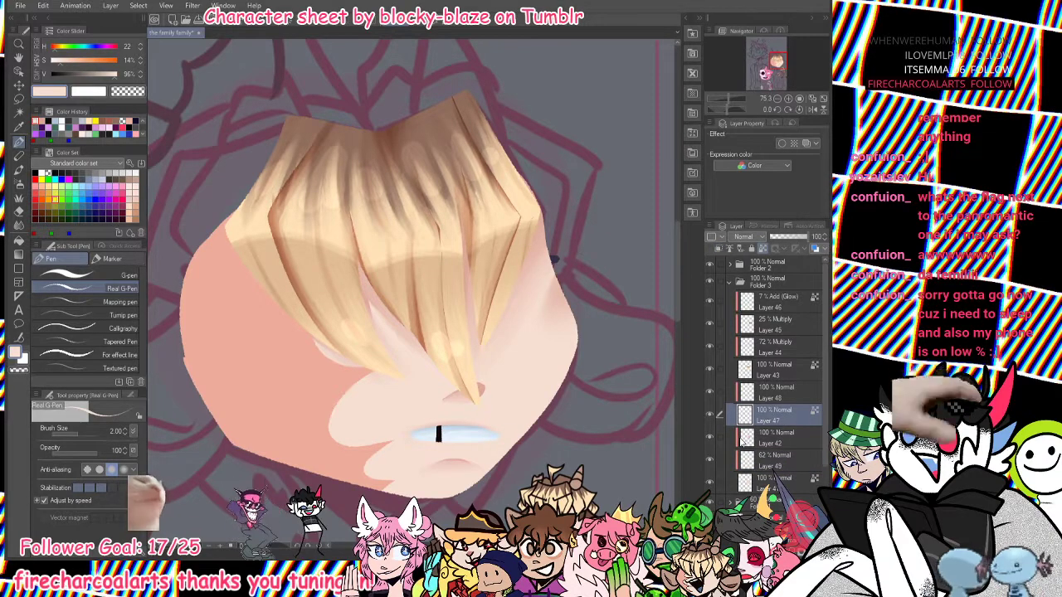
click(63, 122)
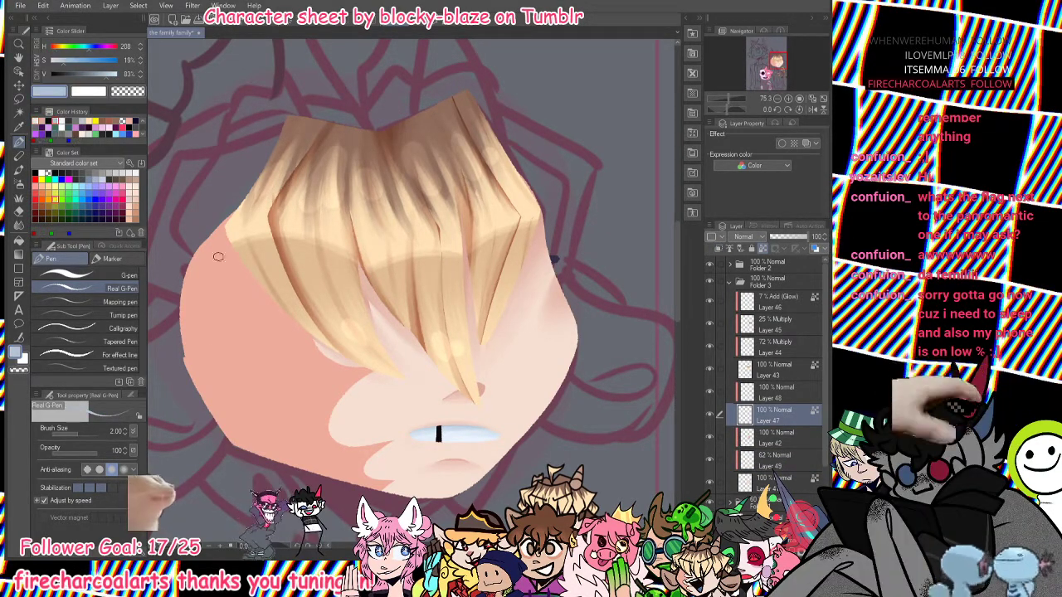
drag(470, 428, 471, 440)
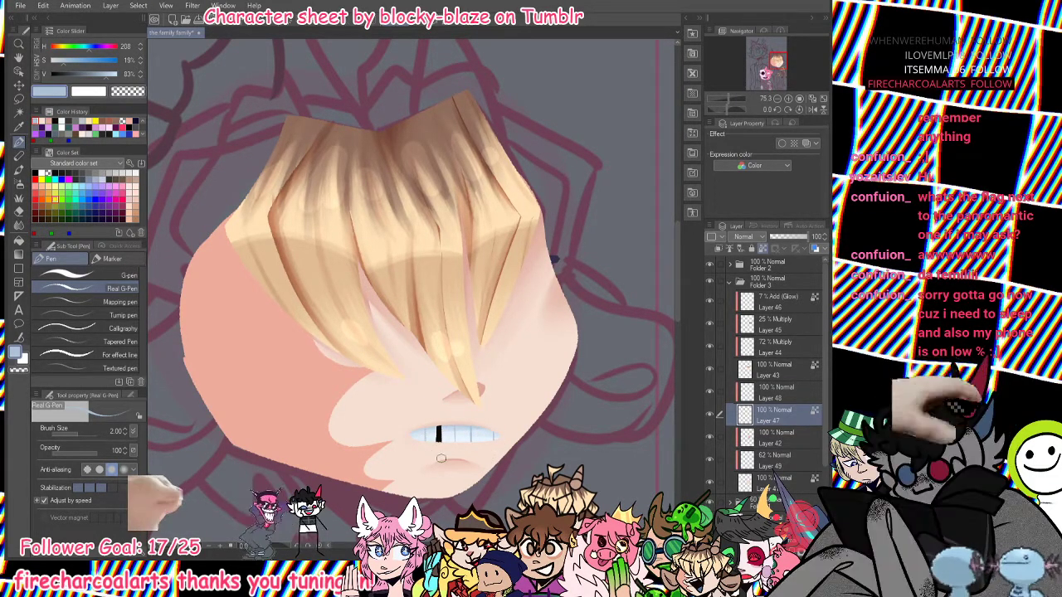
Paint a reddish-pink (hue 3, saturation 42%, value 78%) shadow on the skin layer beneath the left and central bang strands.
mouse_move(731, 95)
mouse_down()
mouse_move(720, 98)
mouse_move(731, 101)
mouse_up()
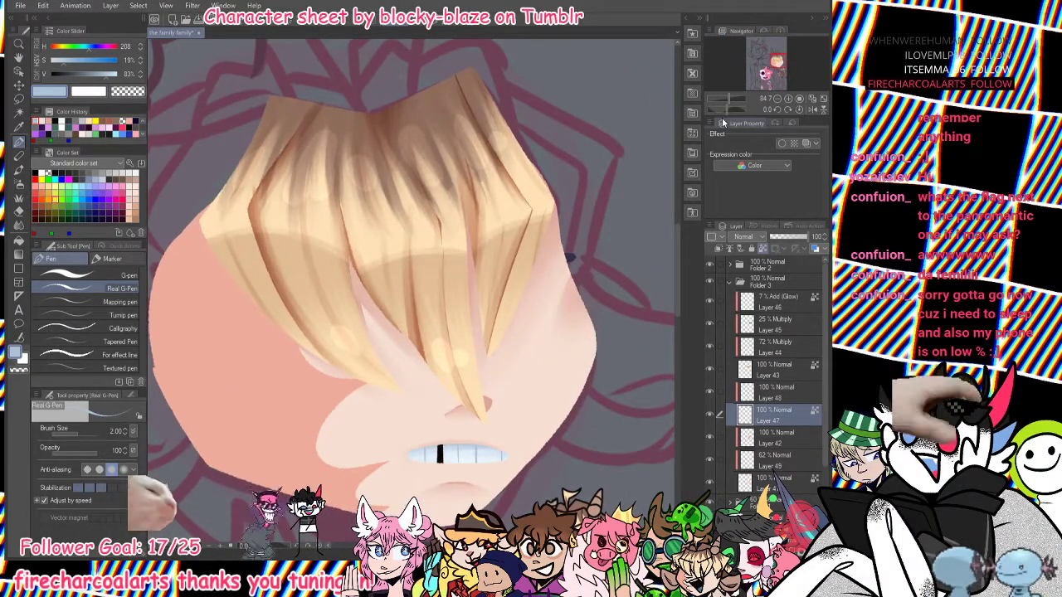
click(771, 486)
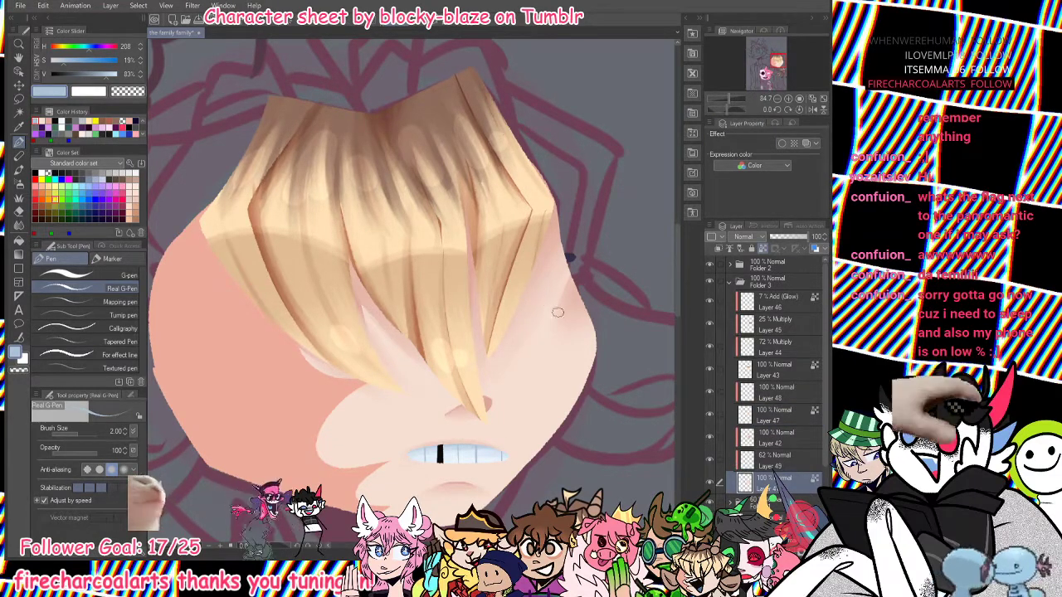
click(49, 122)
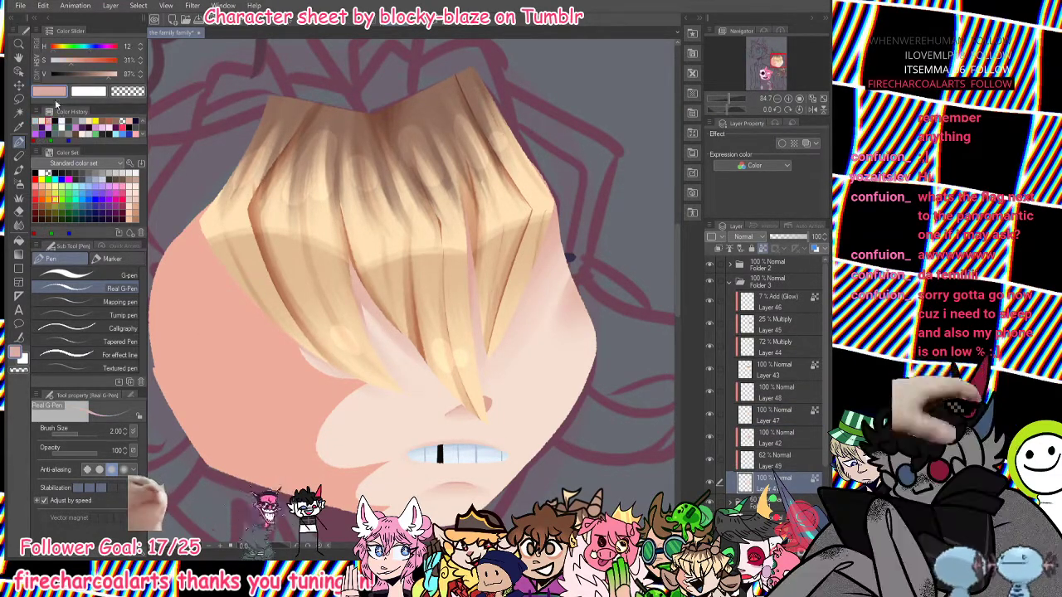
click(103, 75)
click(79, 61)
click(52, 47)
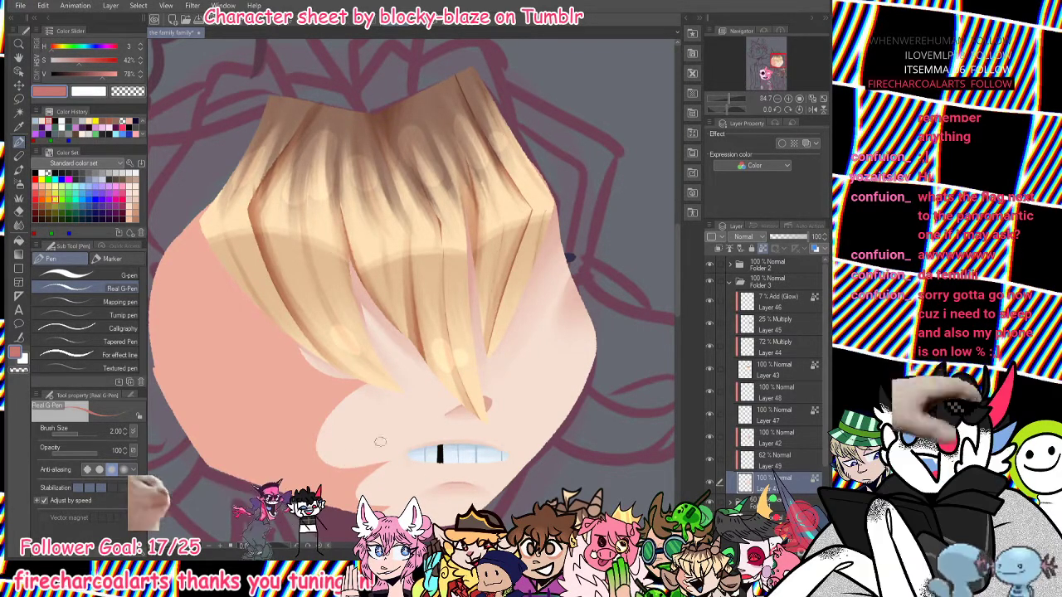
mouse_move(347, 254)
mouse_down()
mouse_move(409, 324)
mouse_move(341, 253)
mouse_move(383, 307)
mouse_up()
drag(303, 340, 396, 393)
mouse_move(313, 363)
mouse_down()
mouse_move(396, 394)
mouse_move(446, 365)
mouse_move(390, 332)
mouse_up()
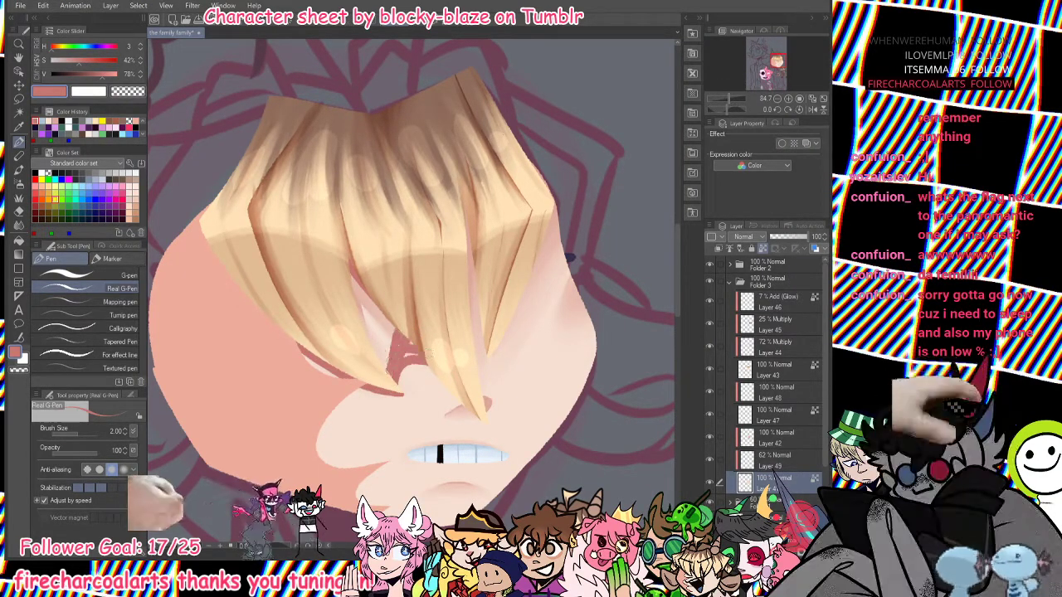
drag(353, 279, 383, 365)
drag(370, 300, 392, 345)
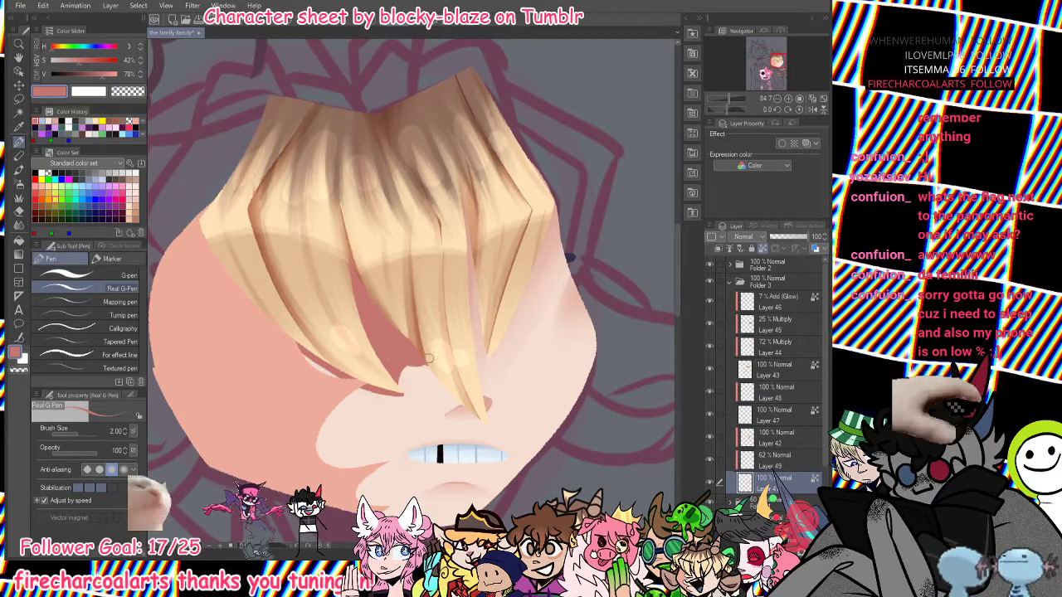
Extend the reddish-pink hair shadow into the narrow gap and along the outer edge of the right bang strand.
drag(475, 356, 469, 227)
mouse_move(470, 248)
mouse_down()
mouse_move(472, 331)
mouse_move(460, 178)
mouse_move(493, 206)
mouse_move(505, 320)
mouse_move(545, 227)
mouse_up()
drag(545, 186, 525, 157)
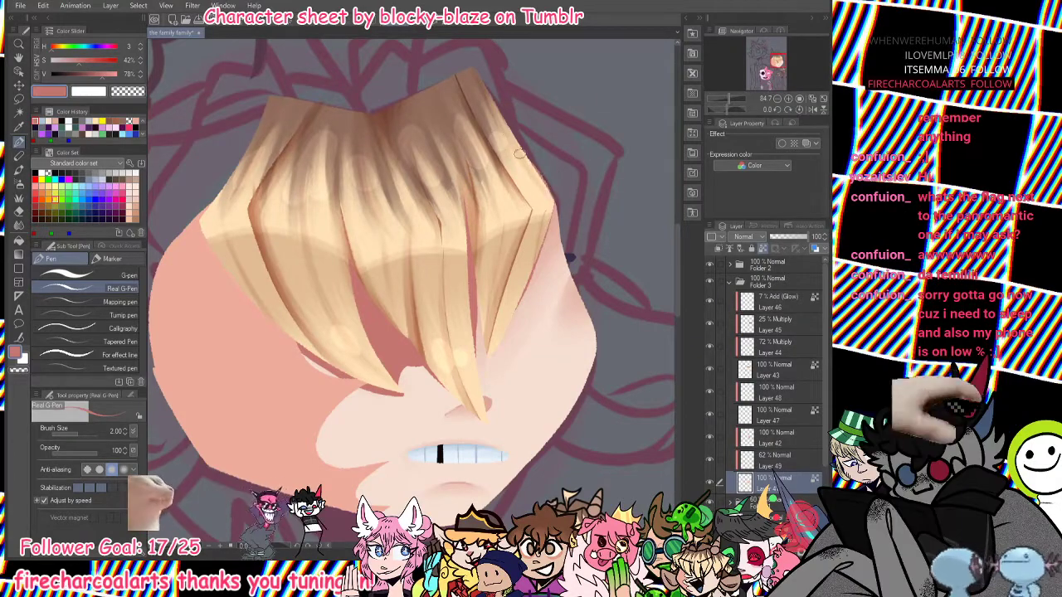
drag(531, 278, 495, 348)
drag(474, 286, 484, 333)
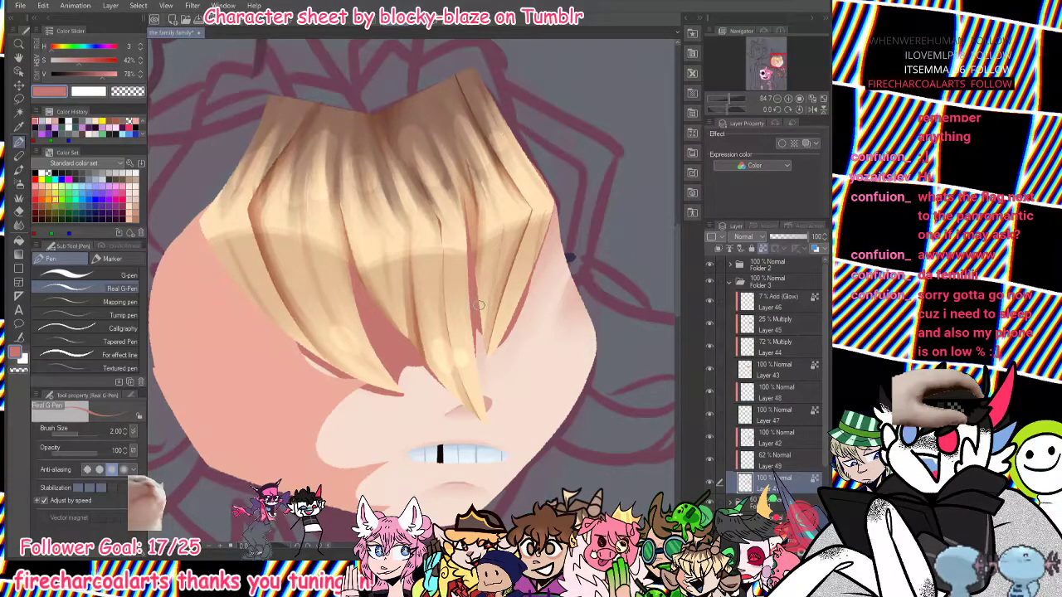
Blend the shadow beneath the left and central bangs into the skin with the Wet bleed blender.
click(18, 169)
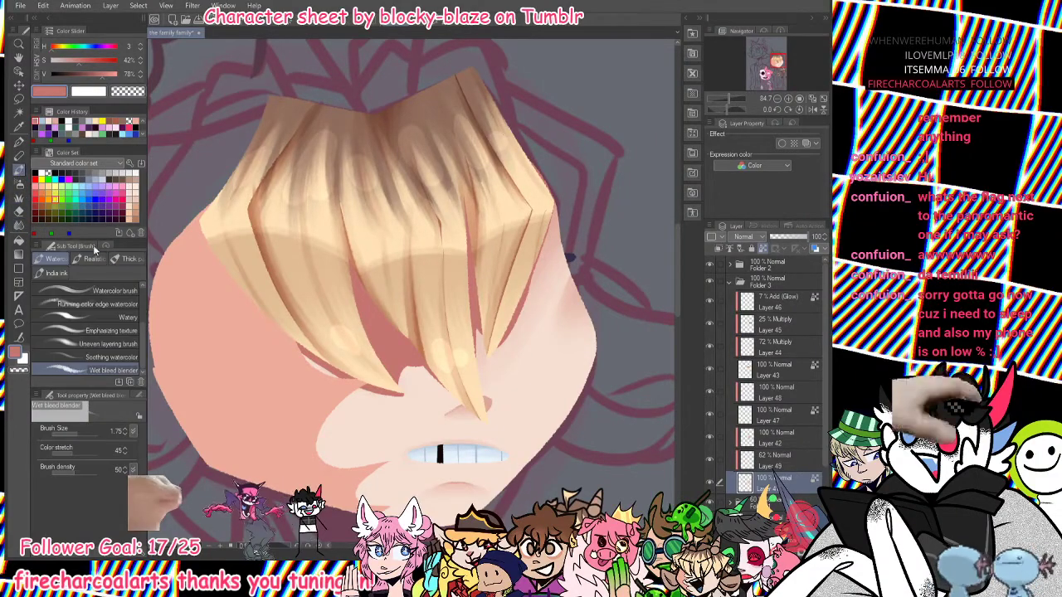
mouse_move(359, 388)
mouse_down()
mouse_move(279, 330)
mouse_move(395, 399)
mouse_move(357, 390)
mouse_up()
mouse_move(419, 372)
mouse_down()
mouse_move(446, 388)
mouse_move(396, 358)
mouse_move(401, 390)
mouse_move(431, 391)
mouse_move(375, 306)
mouse_move(400, 355)
mouse_move(375, 332)
mouse_up()
mouse_move(408, 372)
mouse_down()
mouse_move(423, 377)
mouse_move(420, 388)
mouse_move(367, 309)
mouse_up()
mouse_move(381, 346)
mouse_down()
mouse_move(391, 368)
mouse_move(366, 310)
mouse_up()
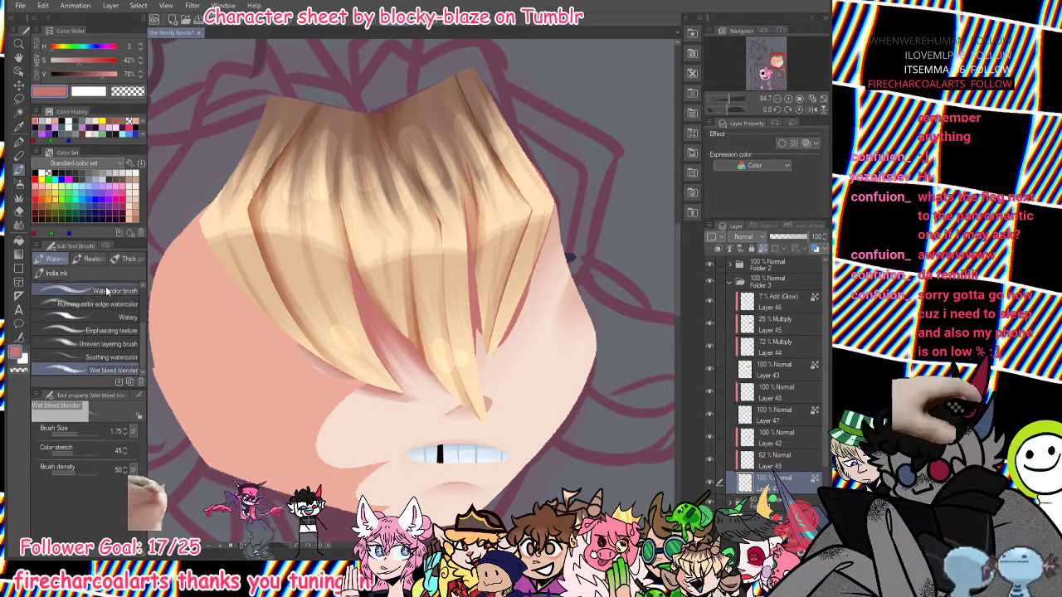
Blend the shadow in the narrow gap and along the right bang strand's outer edge into the face.
drag(482, 364, 469, 304)
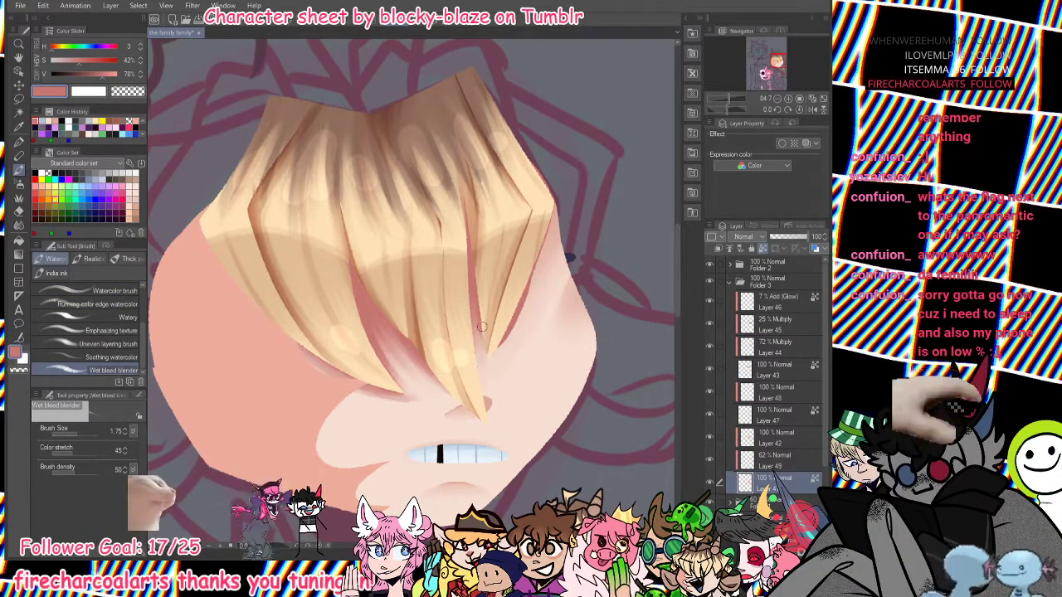
drag(479, 350, 477, 374)
drag(507, 339, 537, 263)
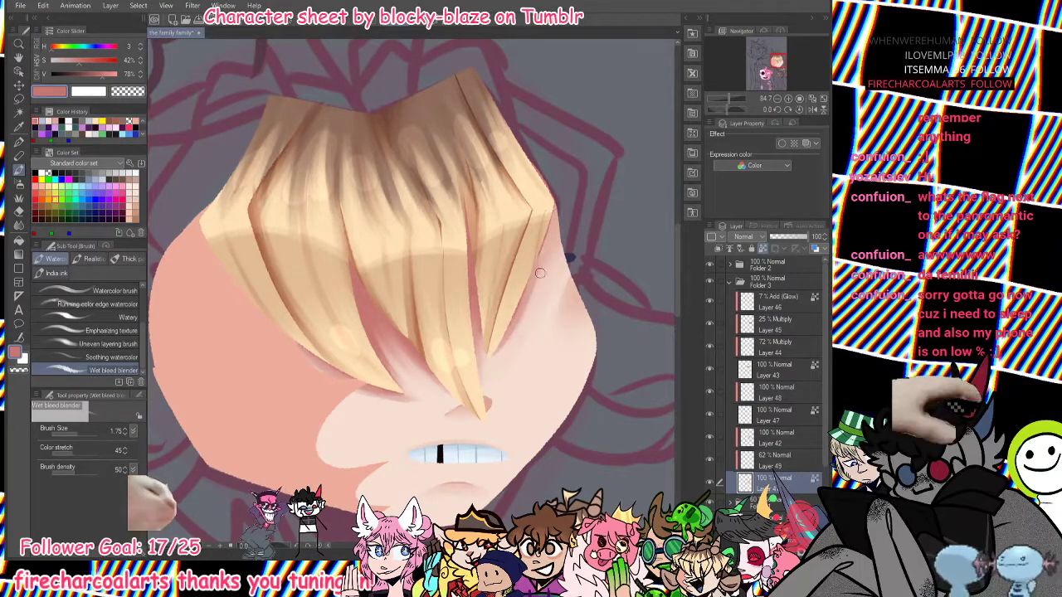
mouse_move(504, 347)
mouse_down()
mouse_move(541, 270)
mouse_move(541, 302)
mouse_up()
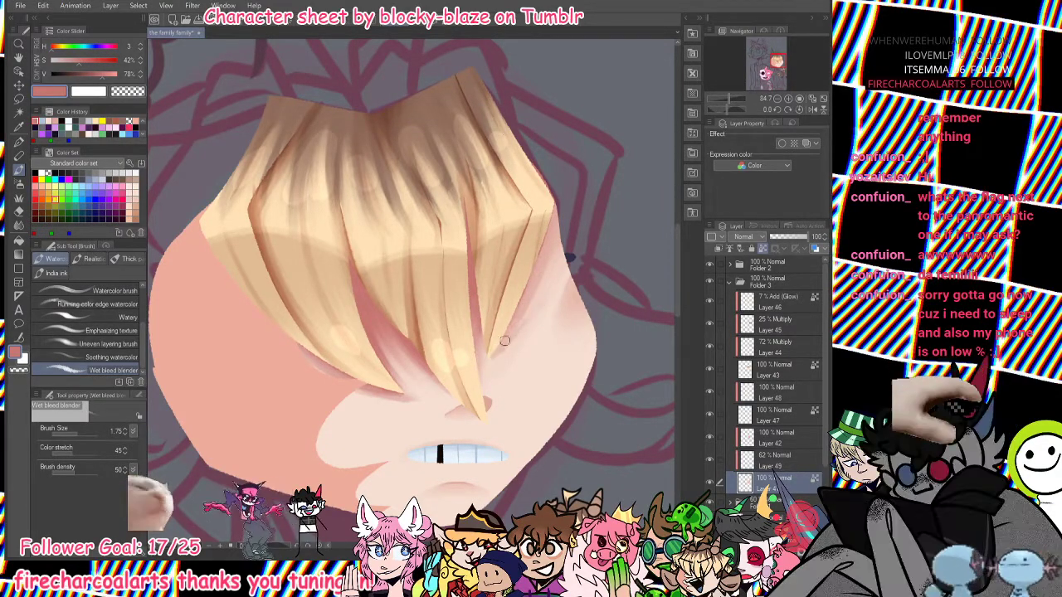
drag(504, 342, 551, 265)
drag(568, 219, 487, 358)
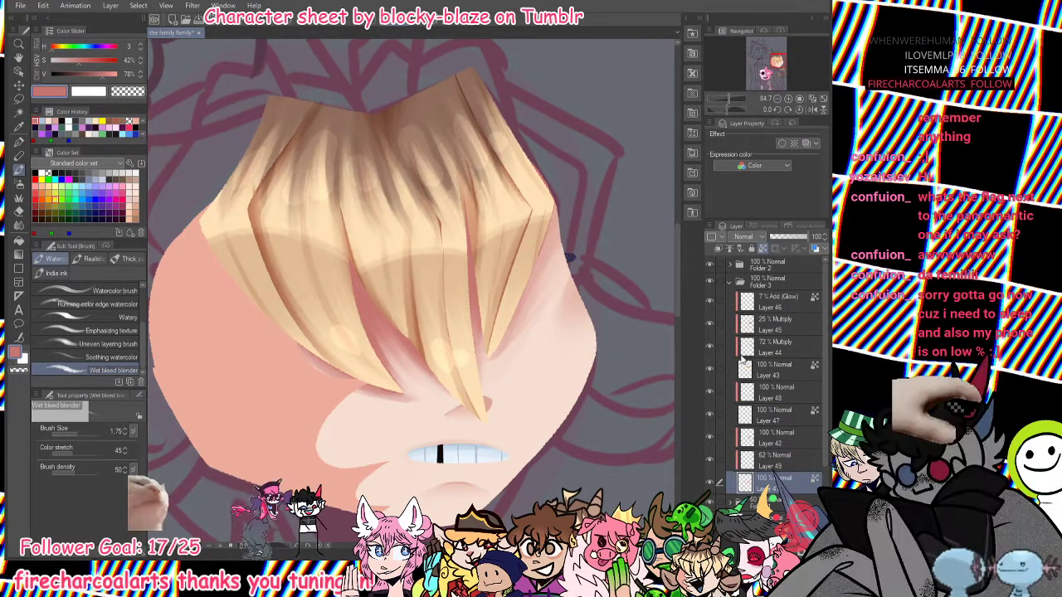
Place two round G-pen reference swatches beside the face: orange-brown (hue 15, saturation 59%, value 66%) and darker brown (15, 48%, 54%).
drag(729, 98, 727, 97)
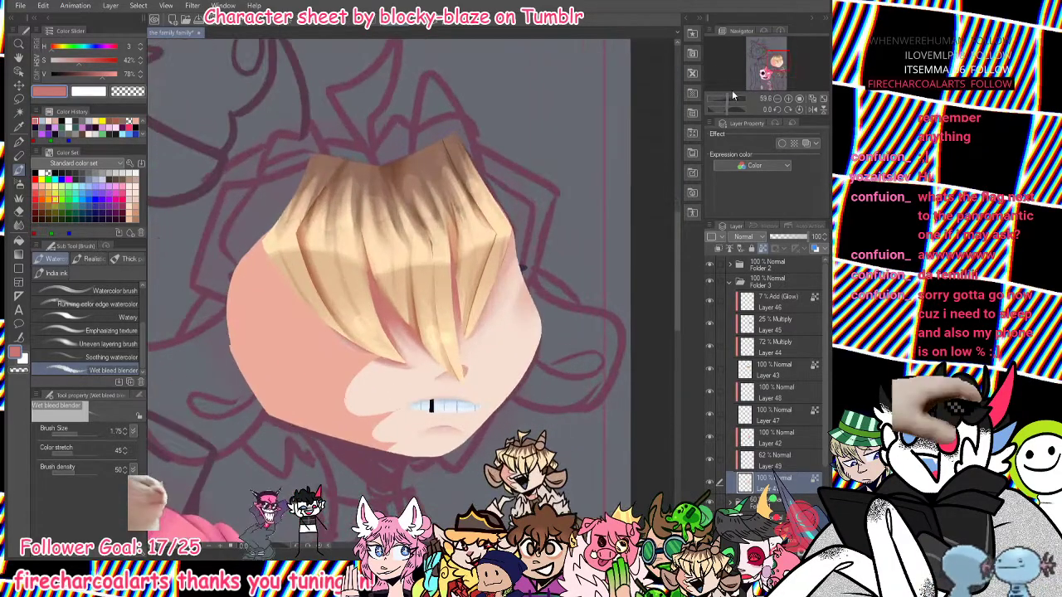
click(774, 60)
drag(774, 60, 774, 59)
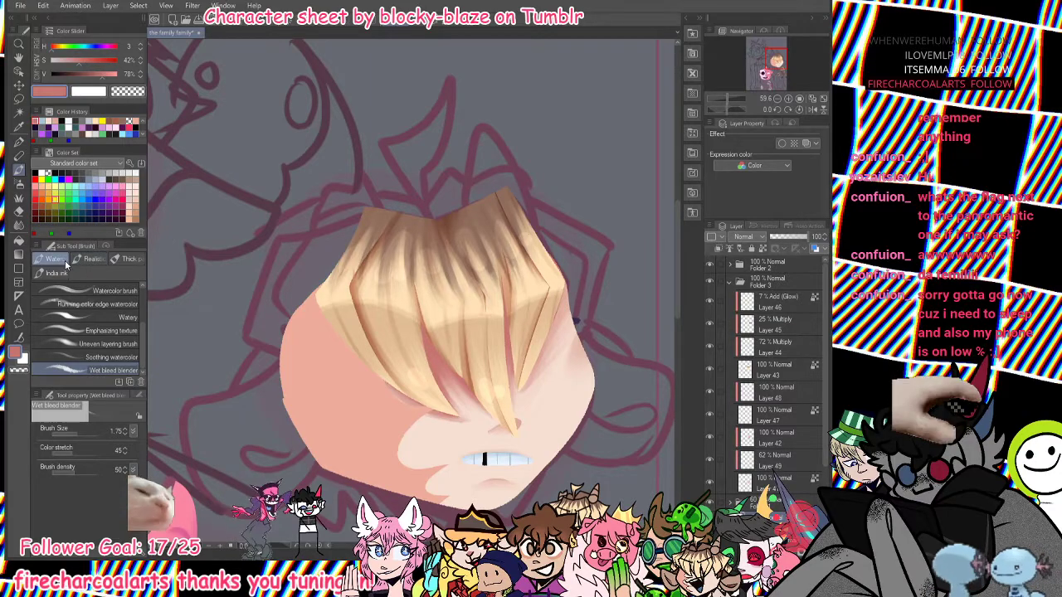
click(22, 145)
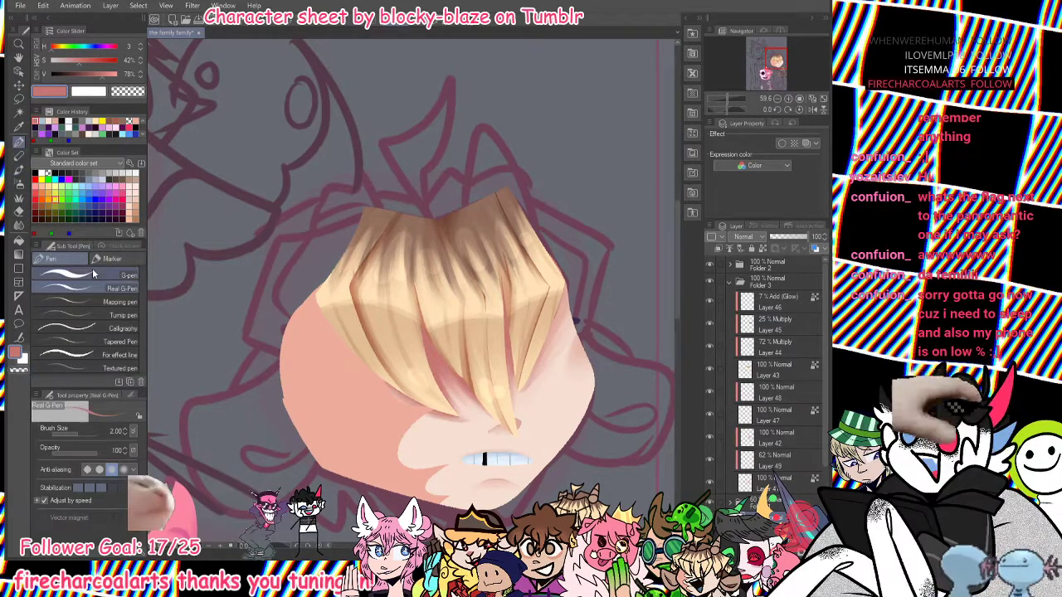
click(116, 121)
click(639, 257)
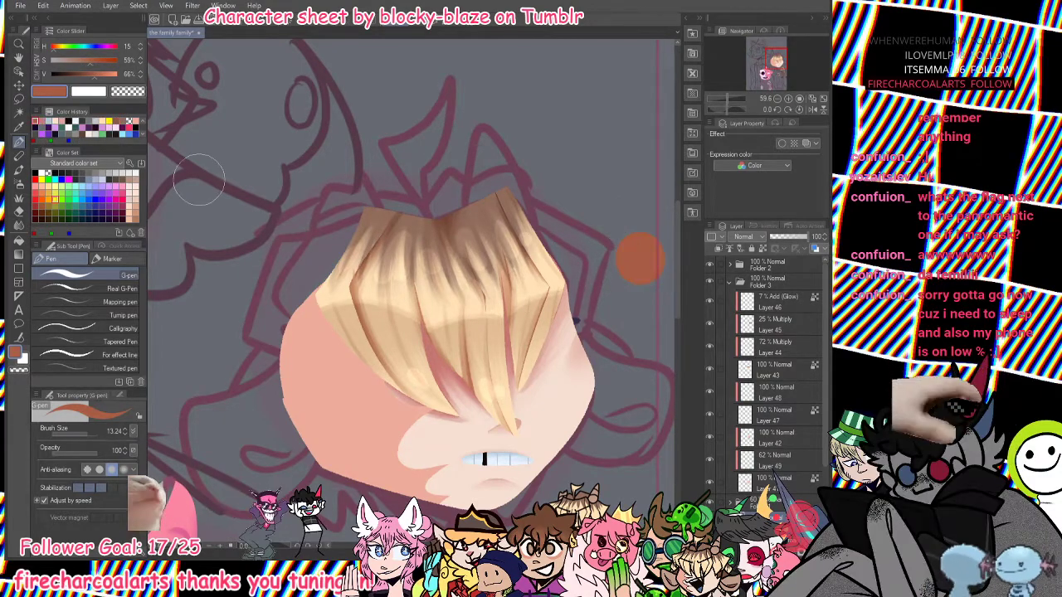
click(116, 121)
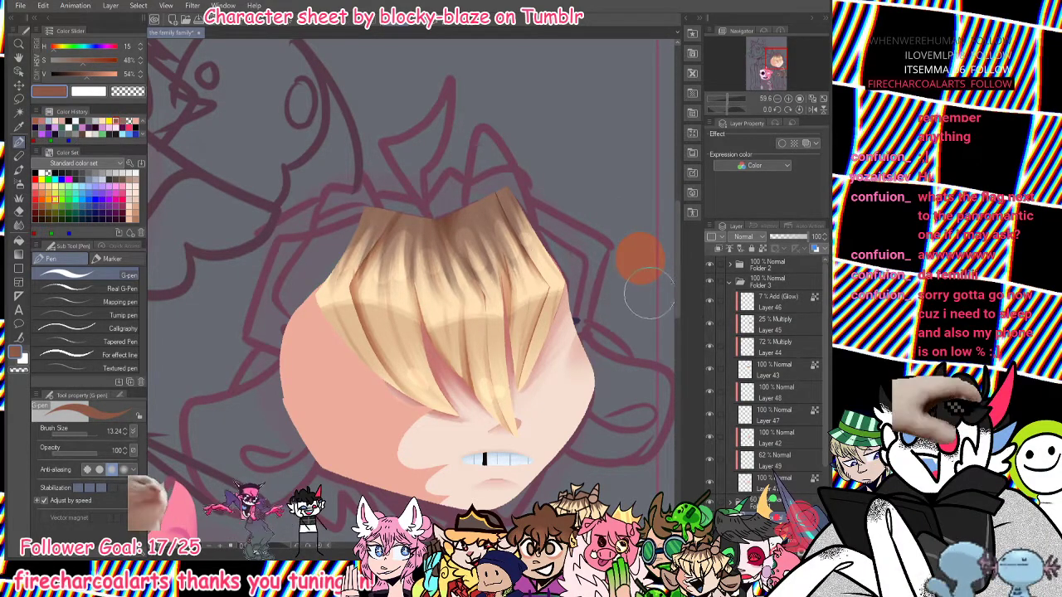
click(644, 284)
Add light skin-shadow (hue 12, saturation 31%, value 87%) and reddish-pink (hue 3, saturation 42%, value 78%) swatches below the brown ones.
drag(774, 55, 780, 65)
click(72, 118)
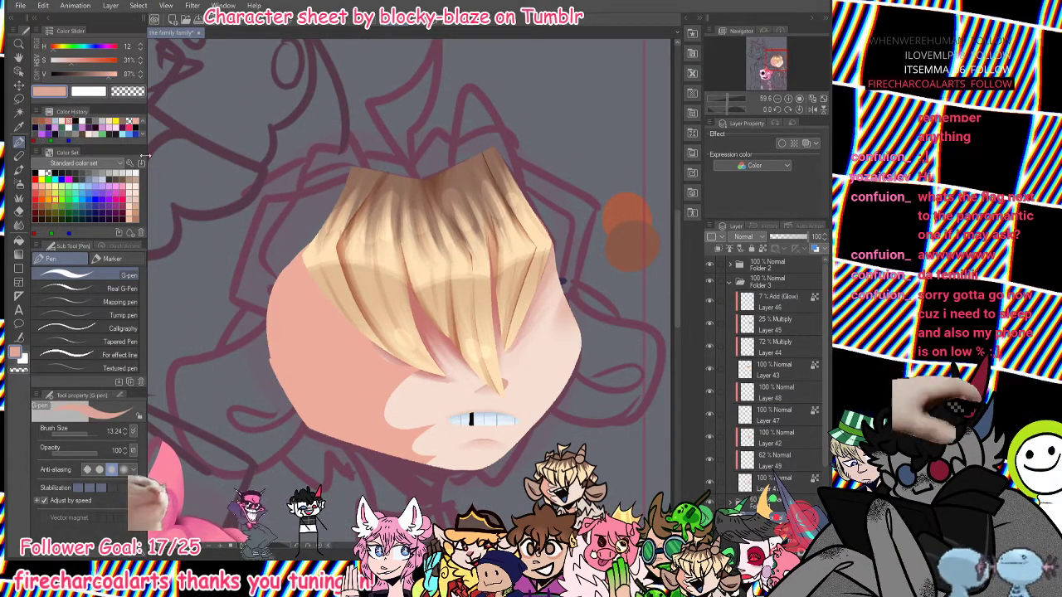
drag(644, 309, 642, 304)
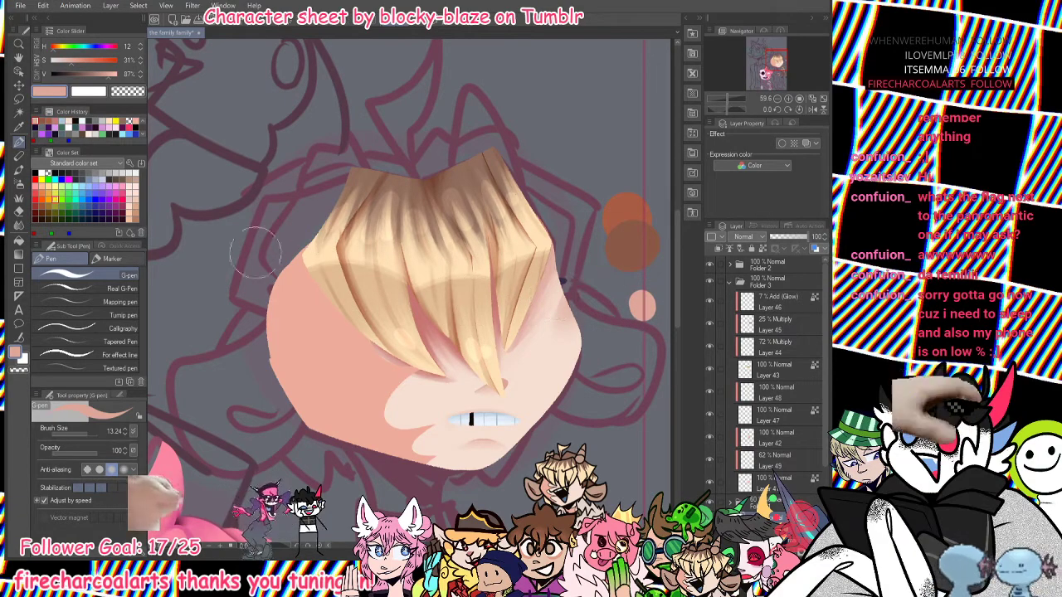
click(73, 119)
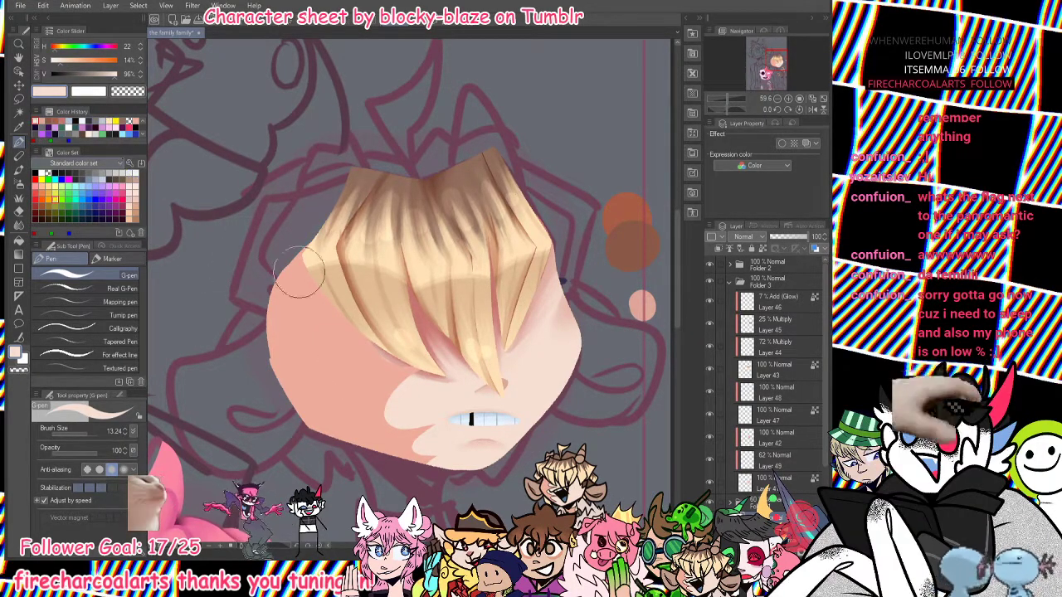
alt+click(505, 379)
drag(642, 302, 637, 294)
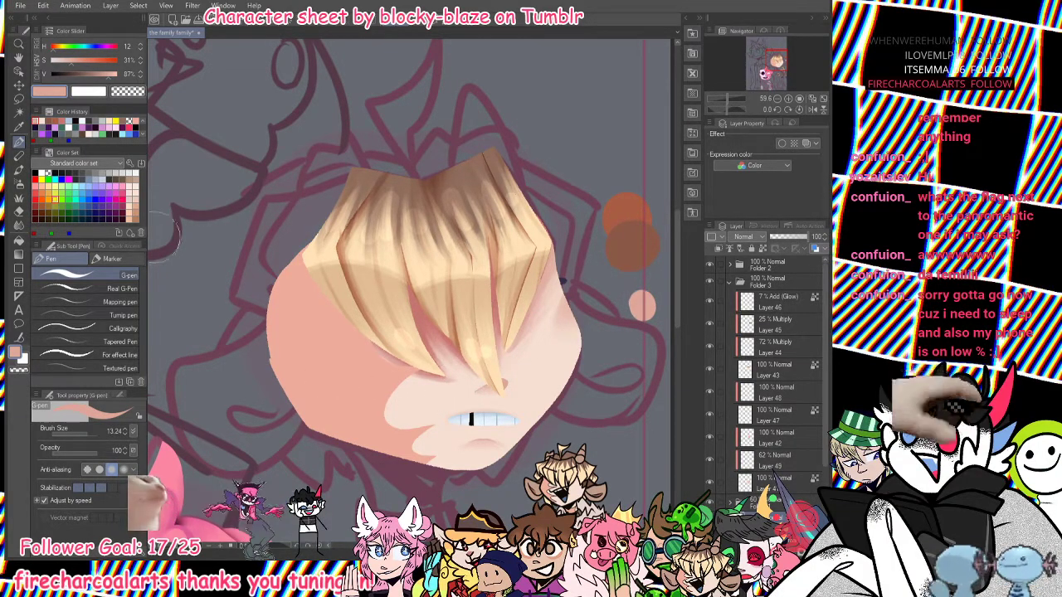
click(55, 120)
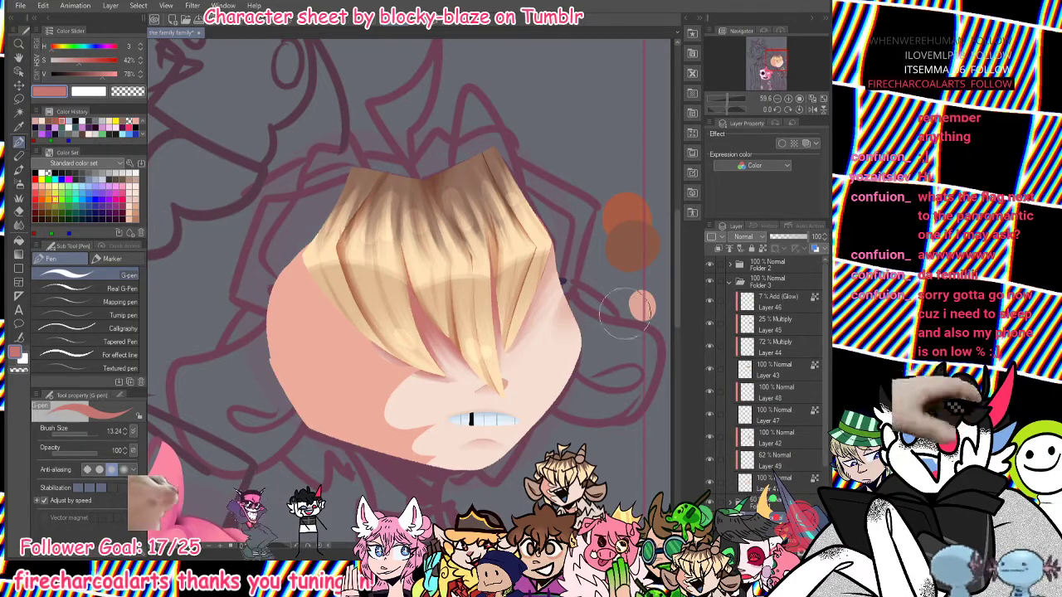
click(650, 290)
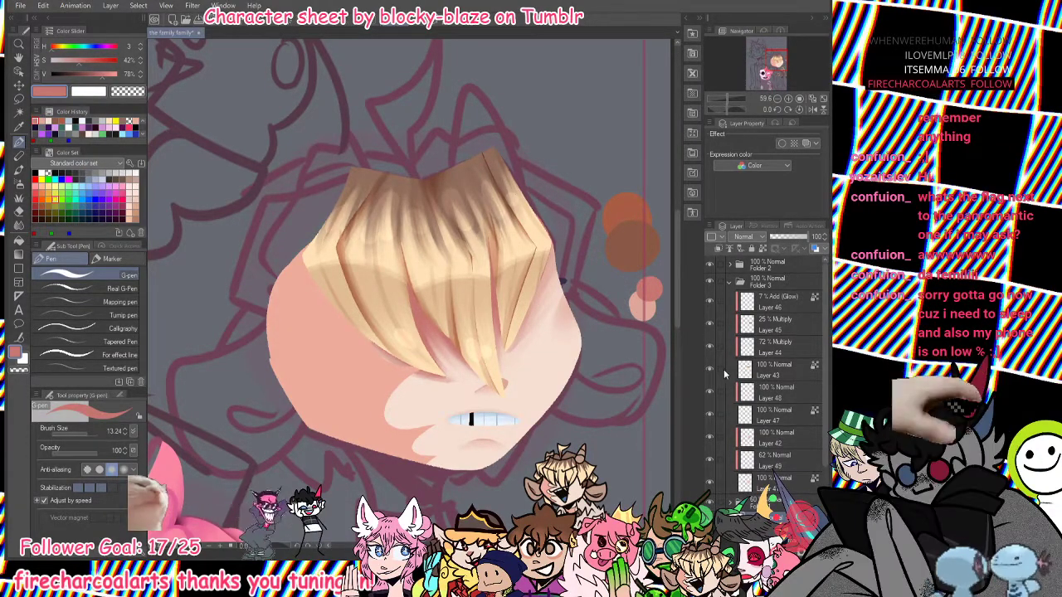
Add a new layer above Layer 48 for the side hair, choose pale blonde (hue 36, saturation 28%, value 100%), and hide the face skin.
click(789, 402)
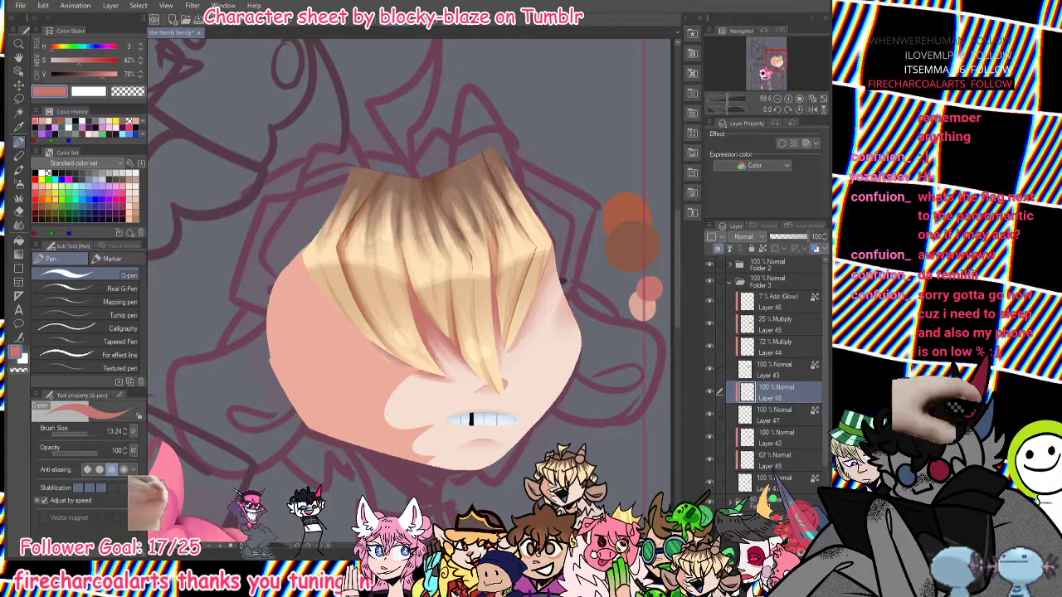
alt+click(586, 475)
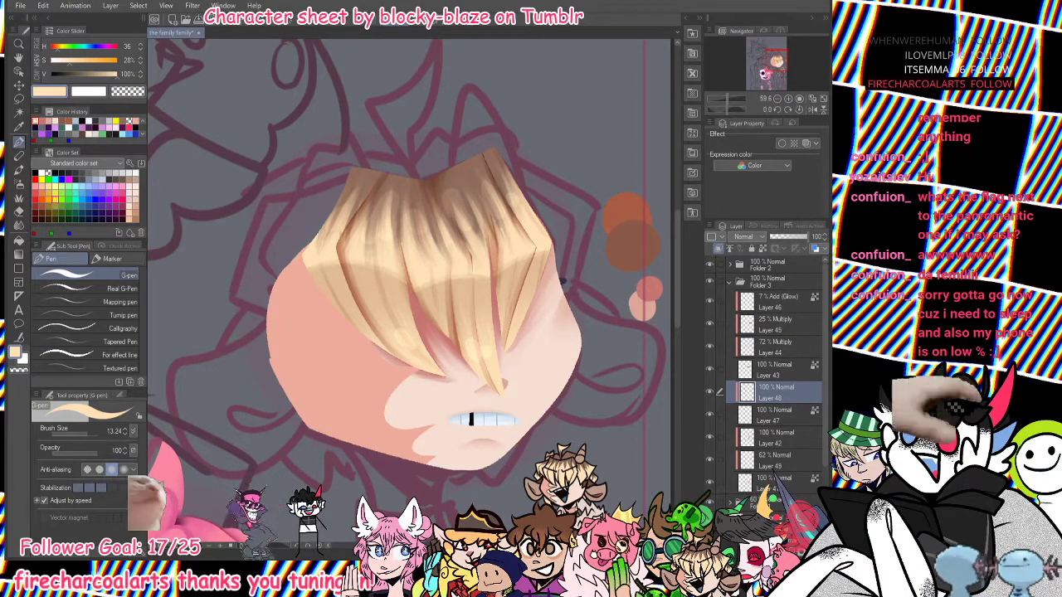
key(ctrl+shift+n)
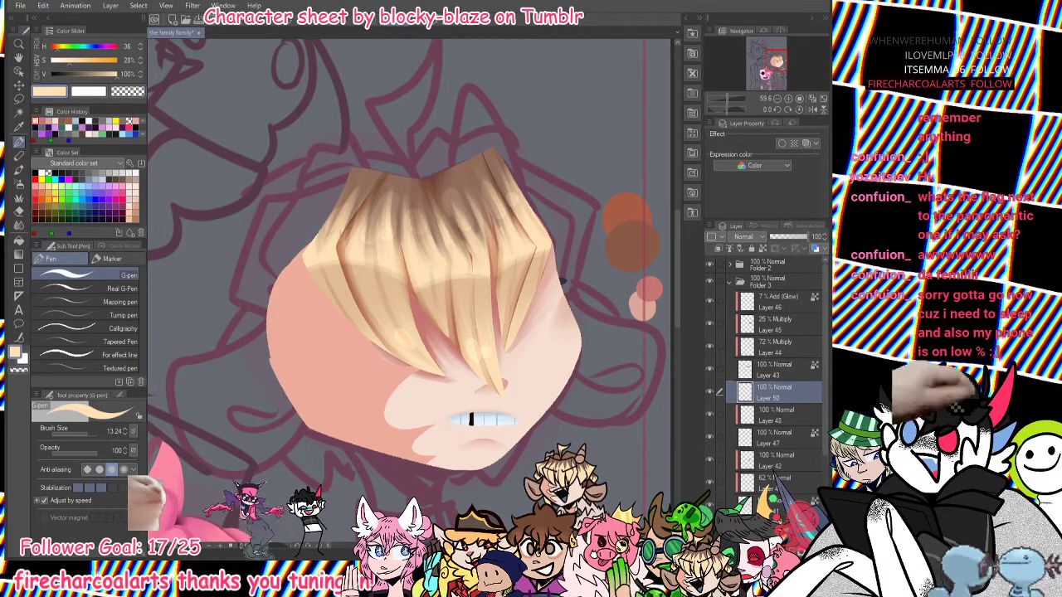
click(79, 288)
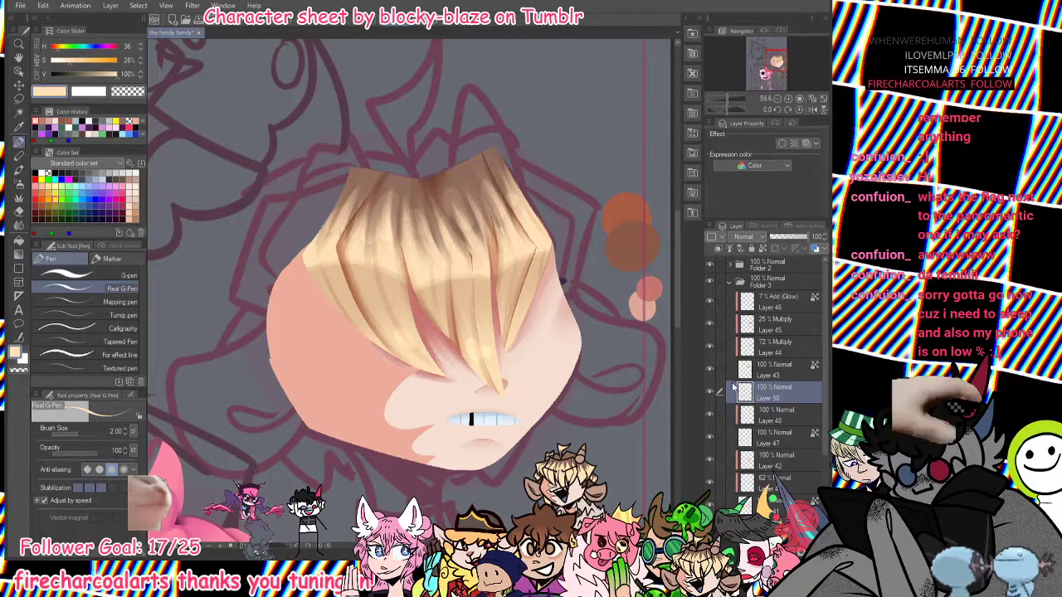
click(710, 502)
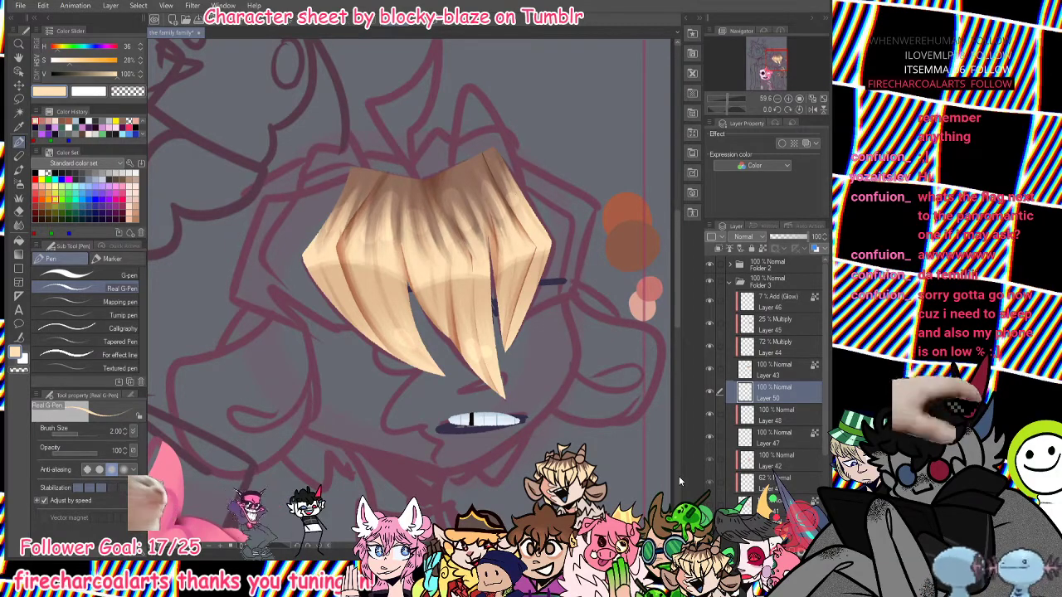
Outline the hair section to the right of the bangs in pale blonde with the Real G-Pen, following the sketch.
mouse_move(507, 158)
mouse_down()
mouse_move(603, 213)
mouse_move(579, 292)
mouse_up()
key(ctrl+z)
mouse_move(521, 317)
mouse_down()
mouse_move(592, 288)
mouse_move(584, 286)
mouse_up()
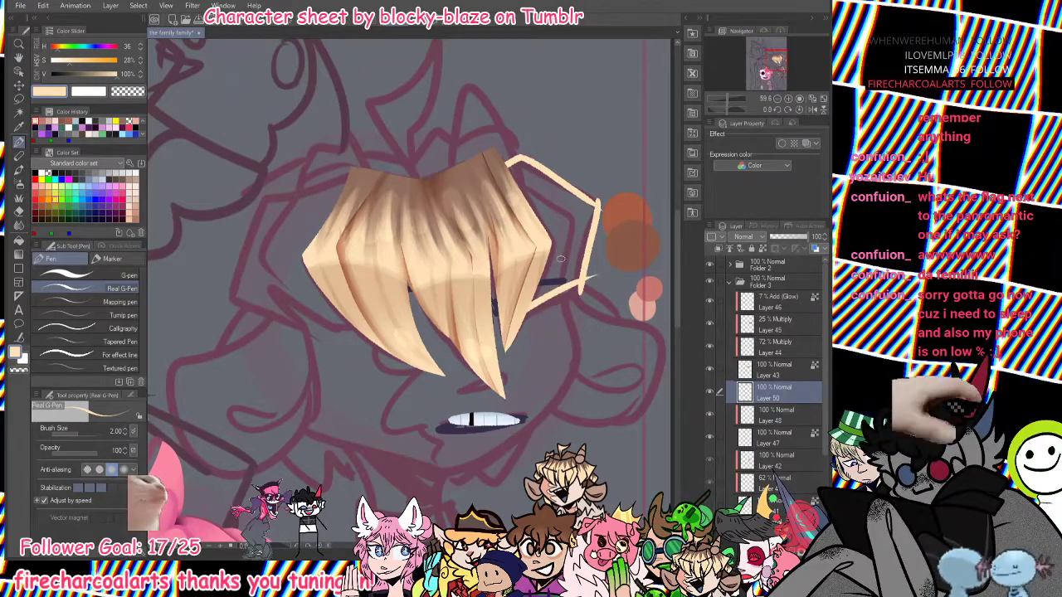
Outline the hair section to the left of the bangs, including its pointed lower strand, redrawing unsatisfactory strokes.
mouse_move(344, 191)
mouse_down()
mouse_move(284, 222)
mouse_move(286, 199)
mouse_move(254, 196)
mouse_move(224, 296)
mouse_up()
key(ctrl+z)
key(ctrl+z)
drag(261, 199, 229, 295)
drag(228, 290, 313, 338)
mouse_move(265, 281)
mouse_down()
mouse_move(300, 312)
mouse_move(361, 332)
mouse_up()
key(ctrl+z)
drag(266, 280, 350, 334)
drag(323, 294, 358, 342)
key(ctrl+z)
key(ctrl+z)
mouse_move(264, 284)
mouse_down()
mouse_move(359, 330)
mouse_move(329, 350)
mouse_up()
key(ctrl+z)
key(ctrl+z)
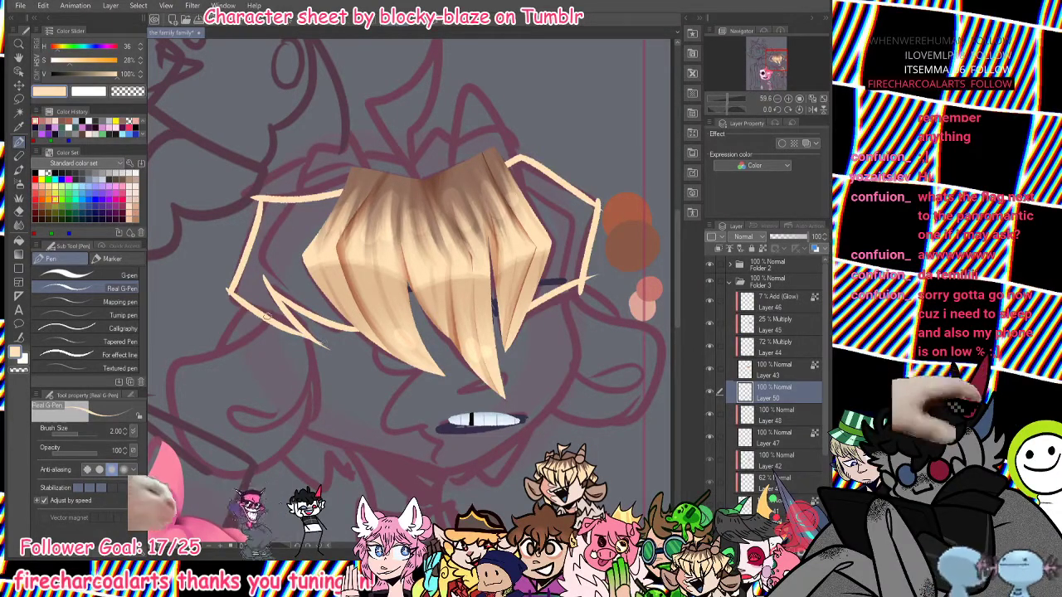
Fill both side hair outlines with pale blonde, hiding the sketch folder and temporarily hiding the grey background.
click(18, 240)
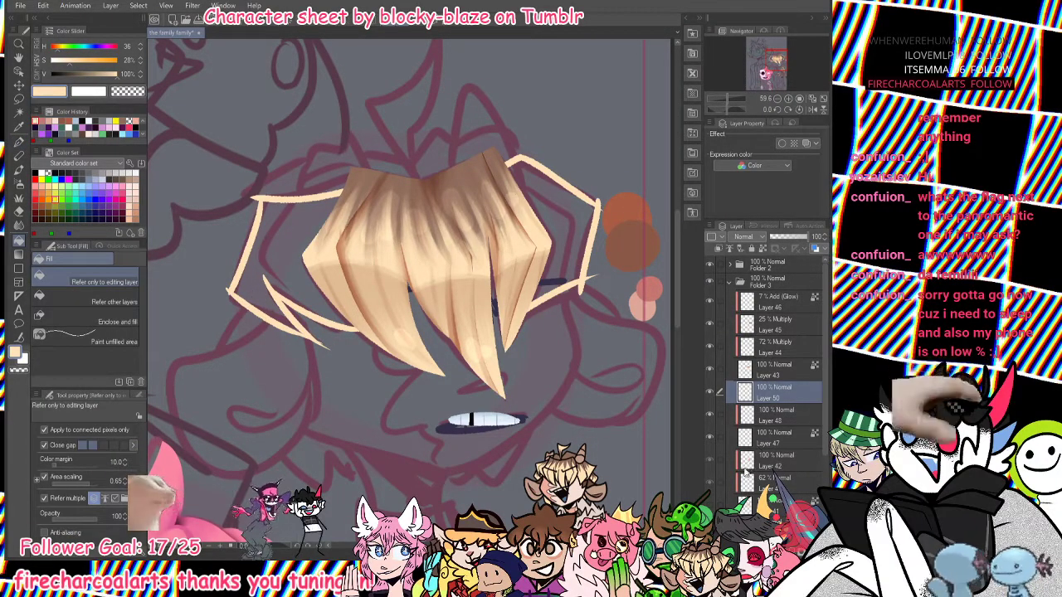
click(709, 505)
click(570, 253)
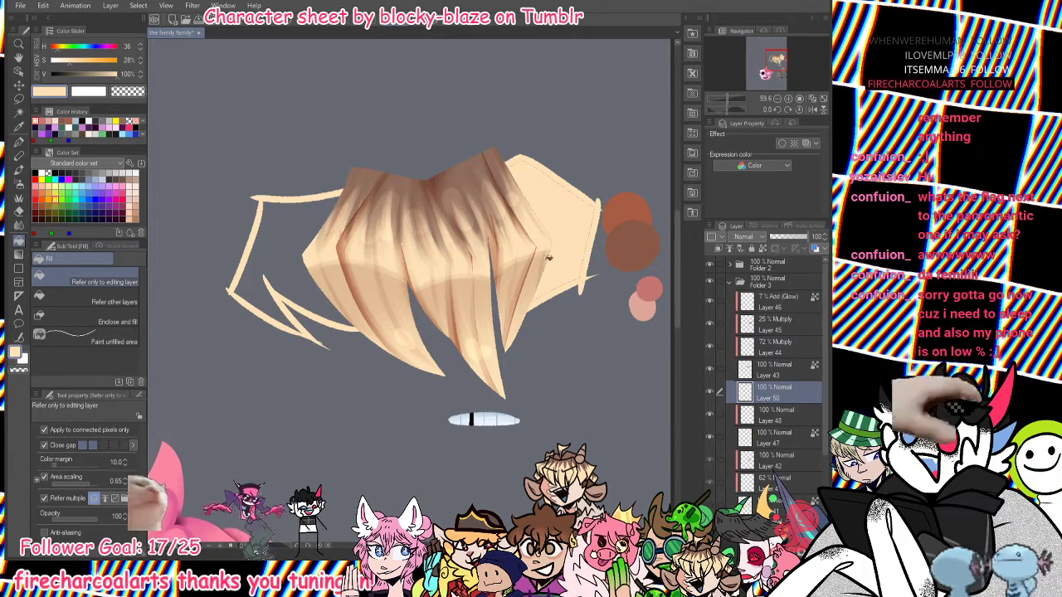
key(ctrl+z)
scroll(780, 398, down, 3)
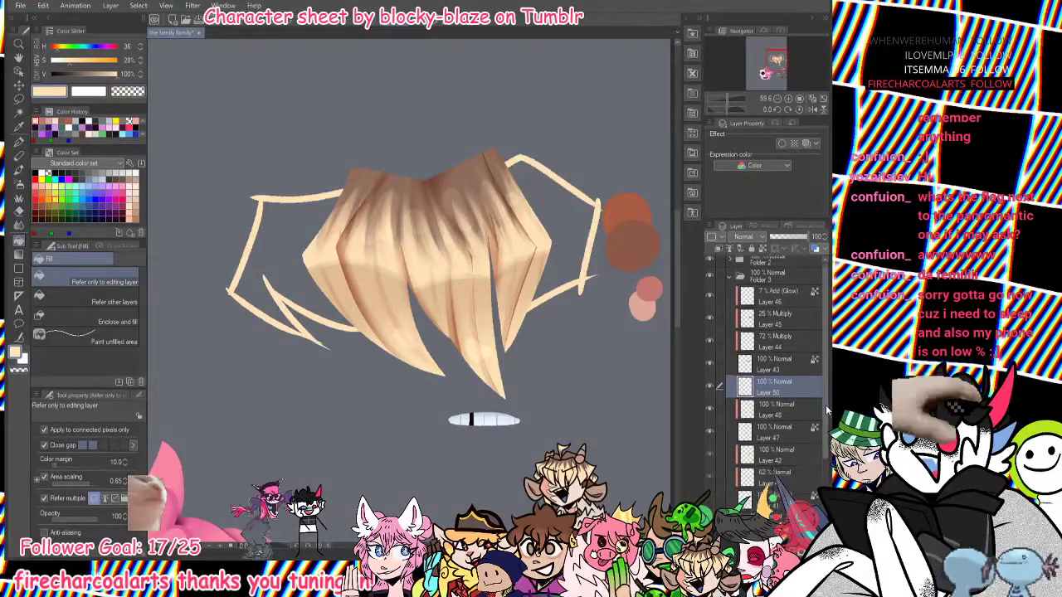
click(709, 514)
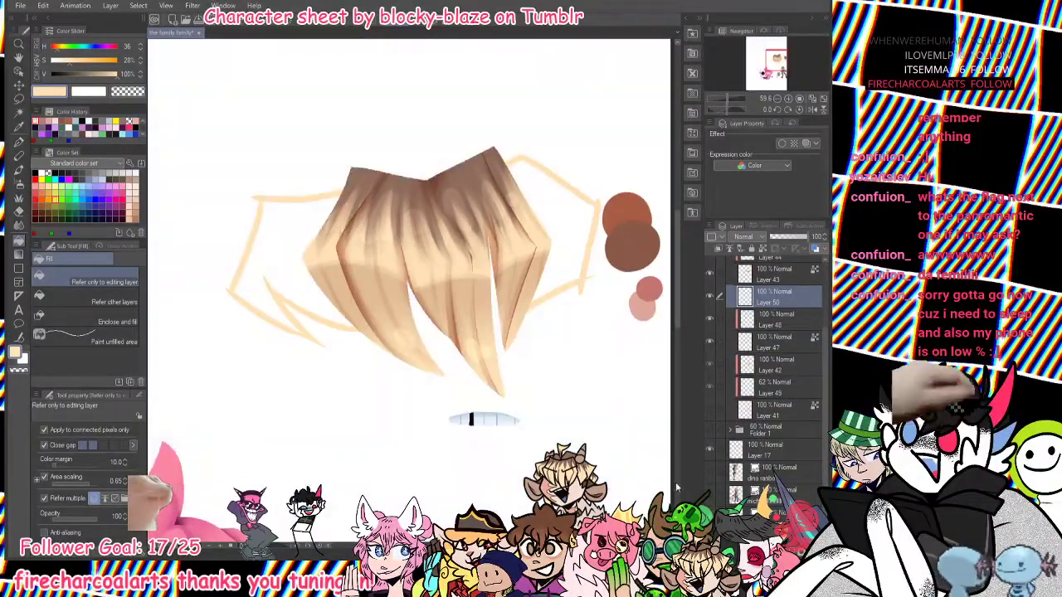
click(573, 251)
click(362, 275)
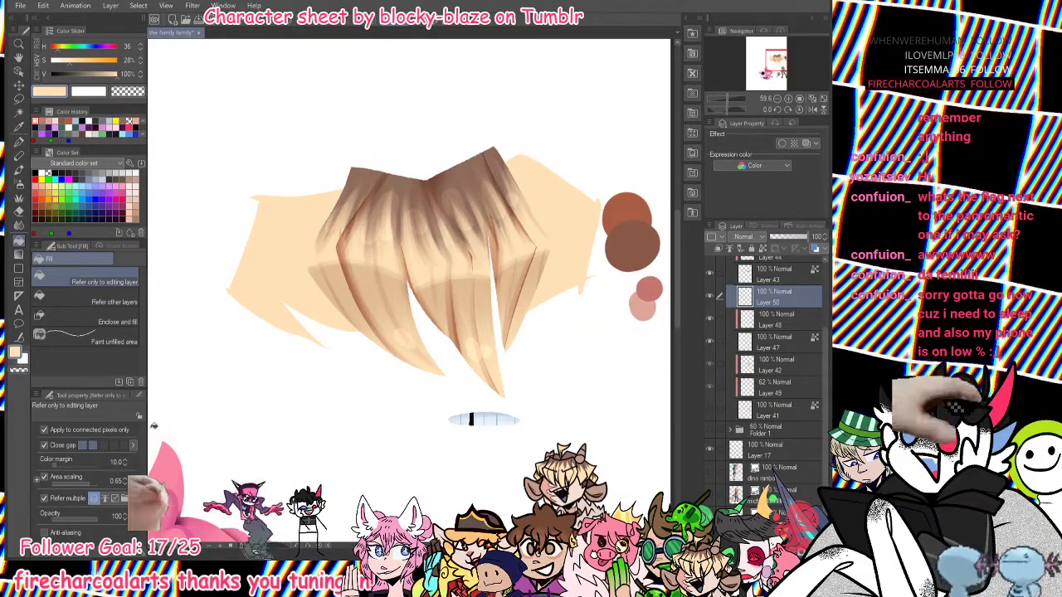
click(710, 514)
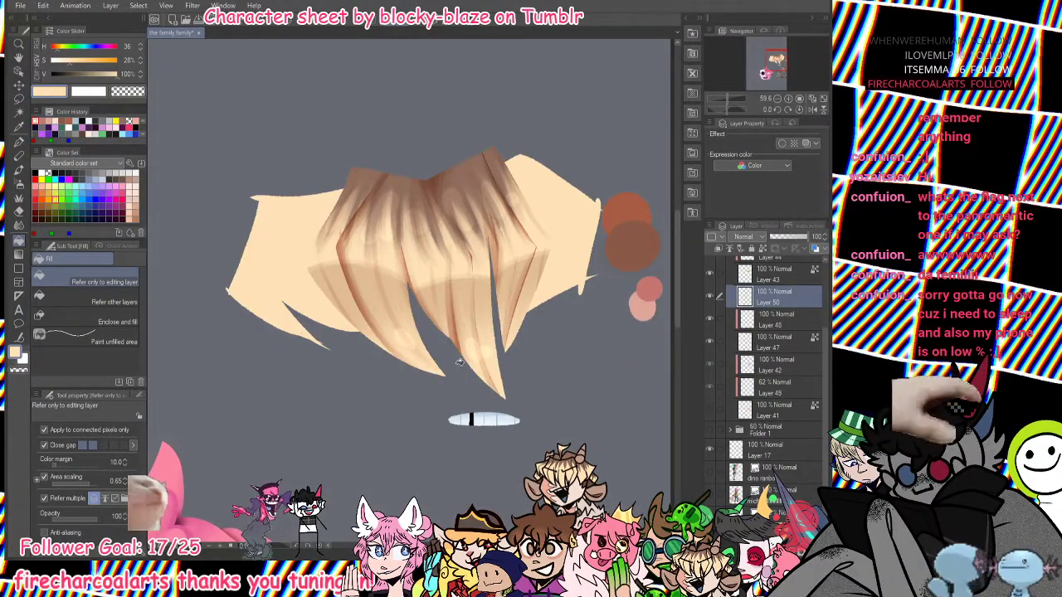
Erase the stray line ends around the side hair's corners with a transparent Real G-Pen and lock the layer's transparent pixels.
key(p)
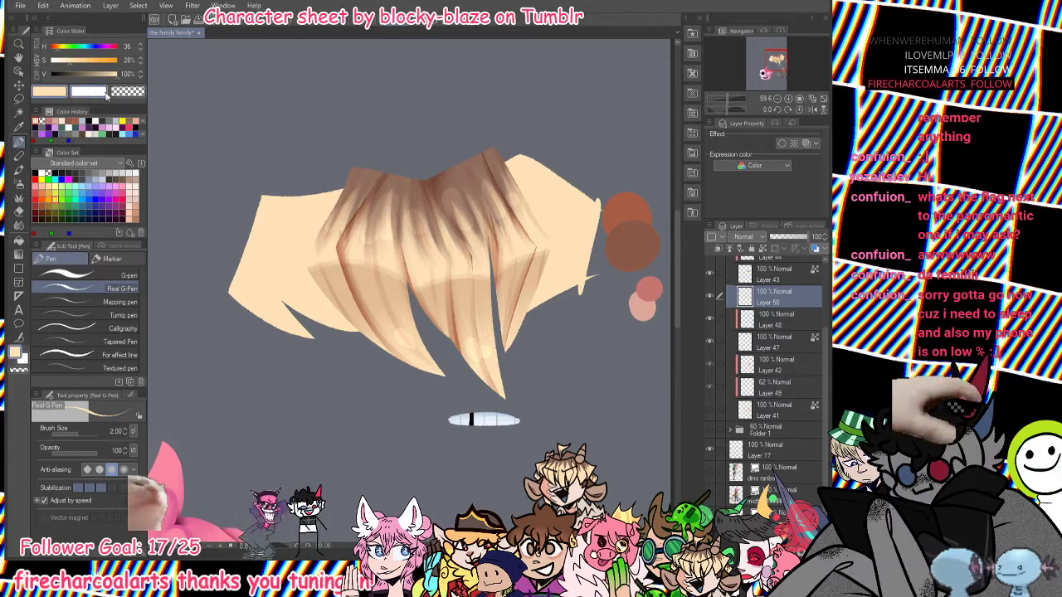
drag(518, 147, 609, 205)
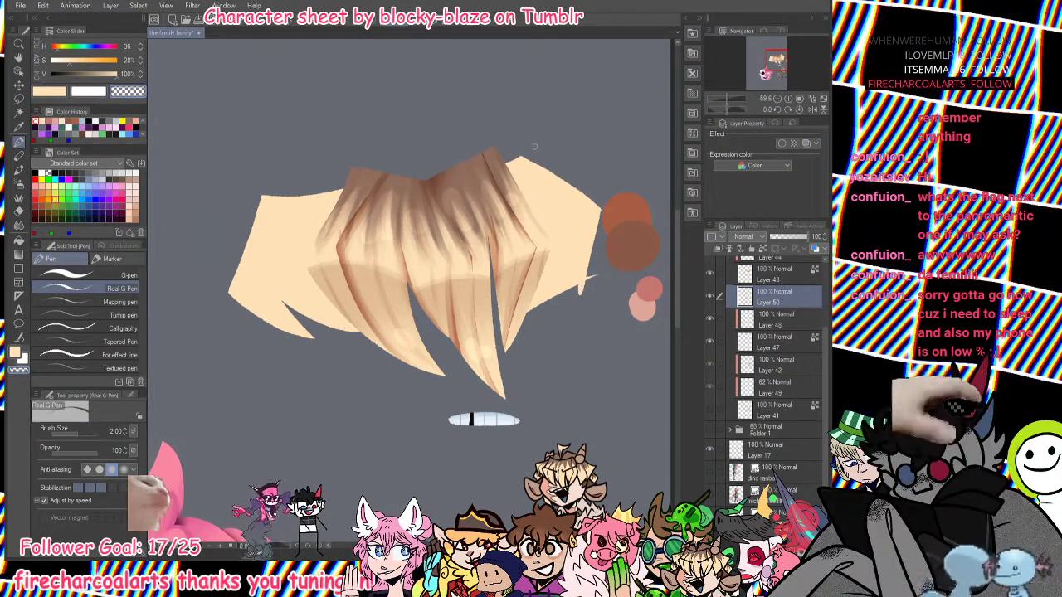
mouse_move(594, 239)
mouse_down()
mouse_move(582, 292)
mouse_move(550, 305)
mouse_up()
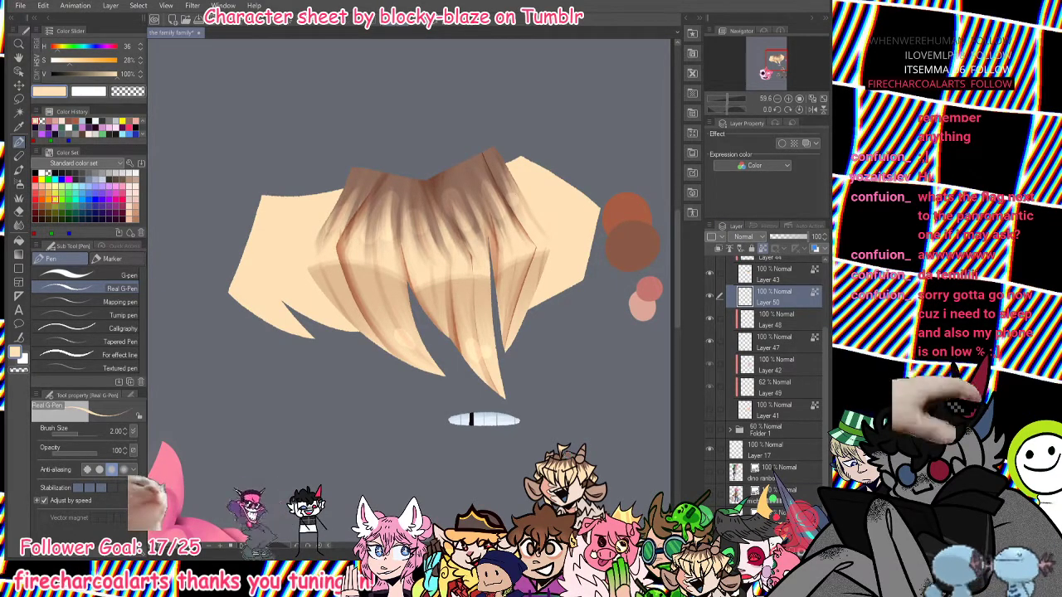
Show the sketch folder and paint jagged brown roots (hue 19, saturation 35%, value 56%) along the upper edges of both side hair sections.
alt+click(431, 192)
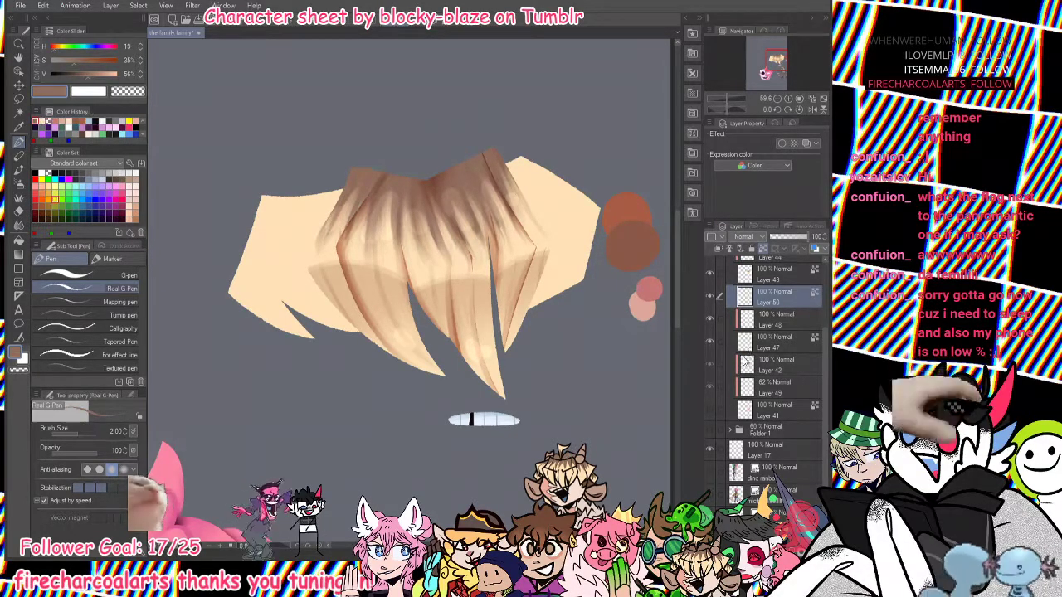
click(711, 409)
click(711, 411)
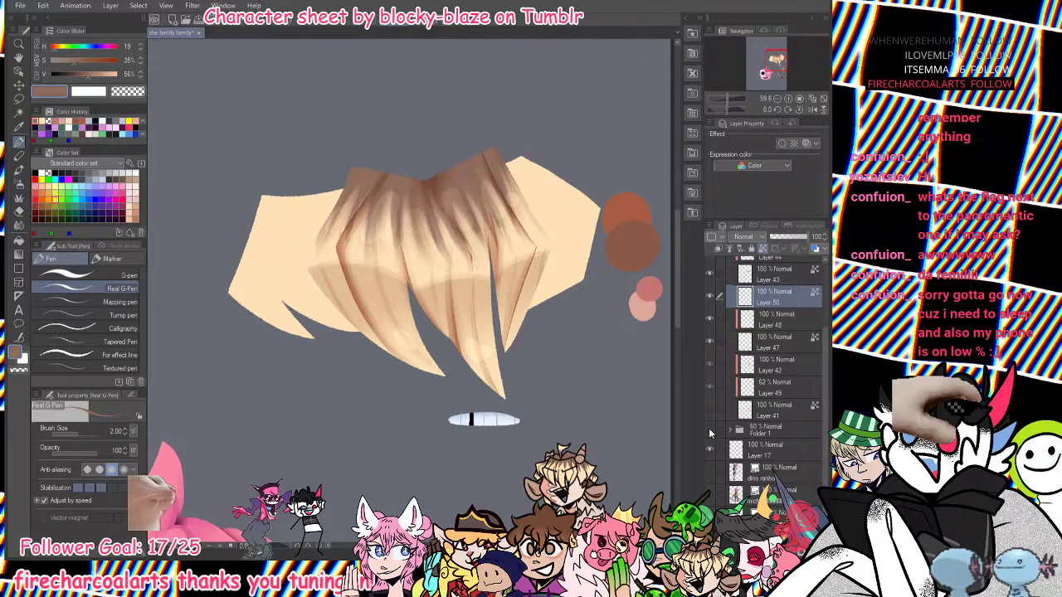
click(710, 428)
mouse_move(503, 156)
mouse_down()
mouse_move(535, 197)
mouse_move(561, 193)
mouse_move(559, 180)
mouse_up()
drag(343, 176, 322, 228)
mouse_move(335, 182)
mouse_down()
mouse_move(299, 232)
mouse_move(274, 233)
mouse_up()
mouse_move(301, 188)
mouse_down()
mouse_move(261, 234)
mouse_move(267, 191)
mouse_up()
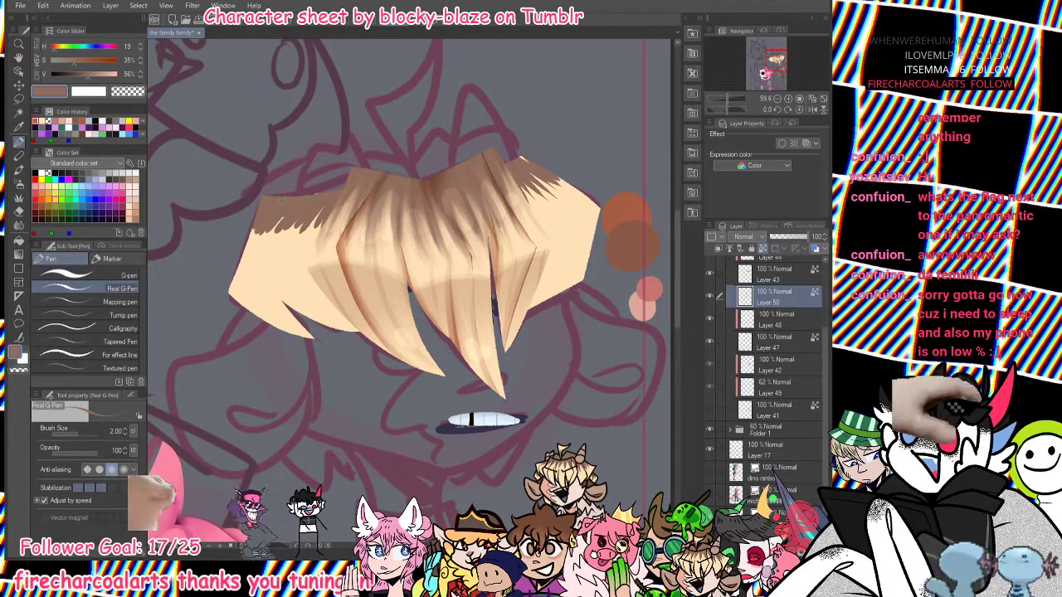
Blend the brown roots of the left side hair down into the blonde with the Wet bleed blender.
click(19, 169)
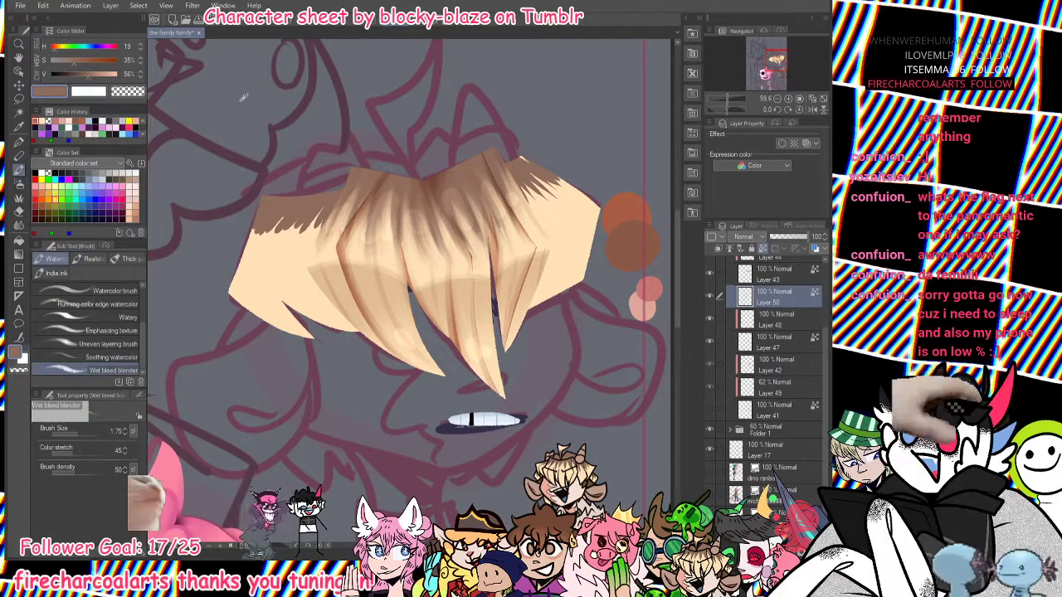
mouse_move(256, 218)
mouse_down()
mouse_move(251, 260)
mouse_move(257, 225)
mouse_move(290, 187)
mouse_move(265, 252)
mouse_up()
mouse_move(287, 212)
mouse_down()
mouse_move(309, 194)
mouse_move(299, 246)
mouse_up()
mouse_move(330, 205)
mouse_down()
mouse_move(364, 163)
mouse_move(301, 263)
mouse_up()
drag(317, 215, 298, 259)
mouse_move(304, 214)
mouse_down()
mouse_move(282, 263)
mouse_move(263, 258)
mouse_up()
mouse_move(300, 184)
mouse_down()
mouse_move(247, 277)
mouse_move(282, 196)
mouse_move(263, 255)
mouse_move(290, 214)
mouse_up()
drag(290, 214, 269, 242)
drag(300, 187, 282, 260)
mouse_move(306, 223)
mouse_down()
mouse_move(291, 277)
mouse_move(303, 249)
mouse_up()
drag(338, 205, 290, 242)
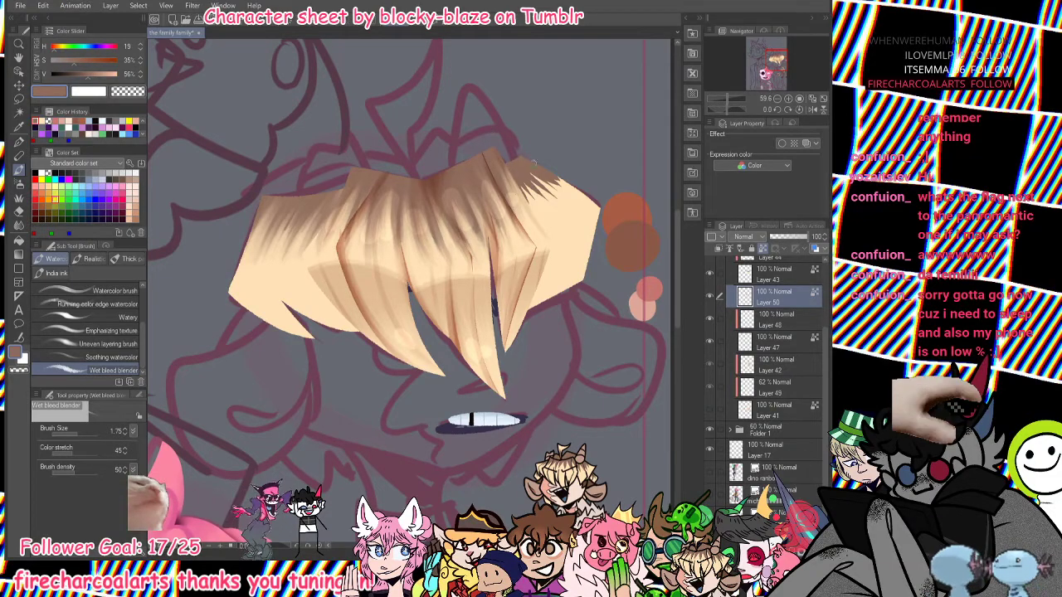
Blend the brown roots of the right side hair into the blonde with the Wet bleed blender.
mouse_move(532, 173)
mouse_down()
mouse_move(513, 157)
mouse_move(569, 211)
mouse_move(529, 171)
mouse_up()
mouse_move(567, 208)
mouse_down()
mouse_move(509, 155)
mouse_move(574, 201)
mouse_move(537, 157)
mouse_move(559, 196)
mouse_move(554, 214)
mouse_move(542, 201)
mouse_move(533, 213)
mouse_move(545, 210)
mouse_move(513, 158)
mouse_move(568, 214)
mouse_up()
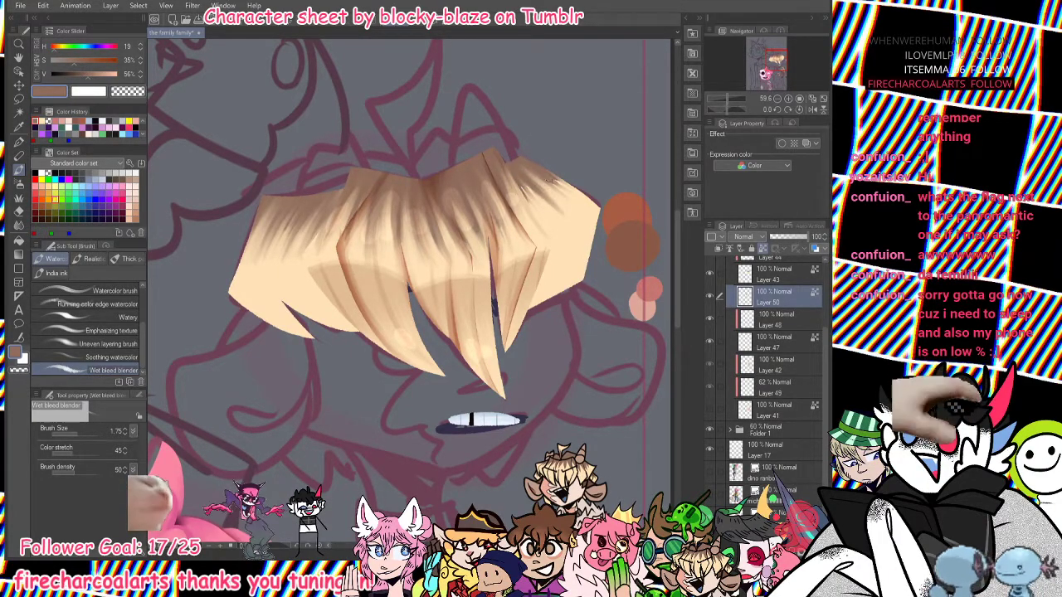
mouse_move(525, 160)
mouse_down()
mouse_move(577, 204)
mouse_move(582, 196)
mouse_up()
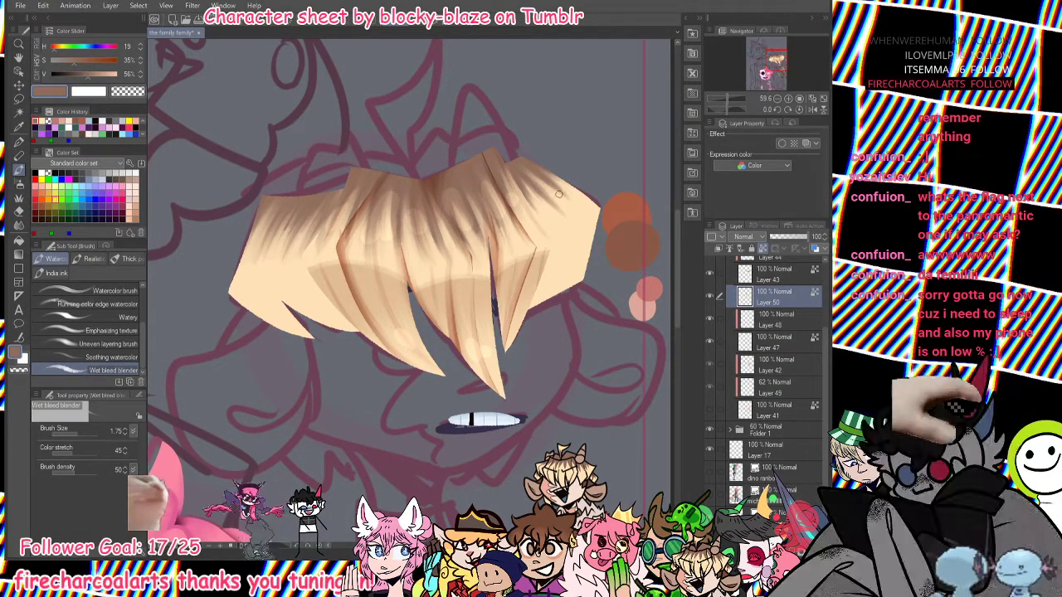
On a new clipped layer, paint an orange-brown shadow (hue 15, saturation 60%, value 66%) along the left side hair's inner strand with the Real G-Pen.
alt+click(620, 221)
alt+click(627, 225)
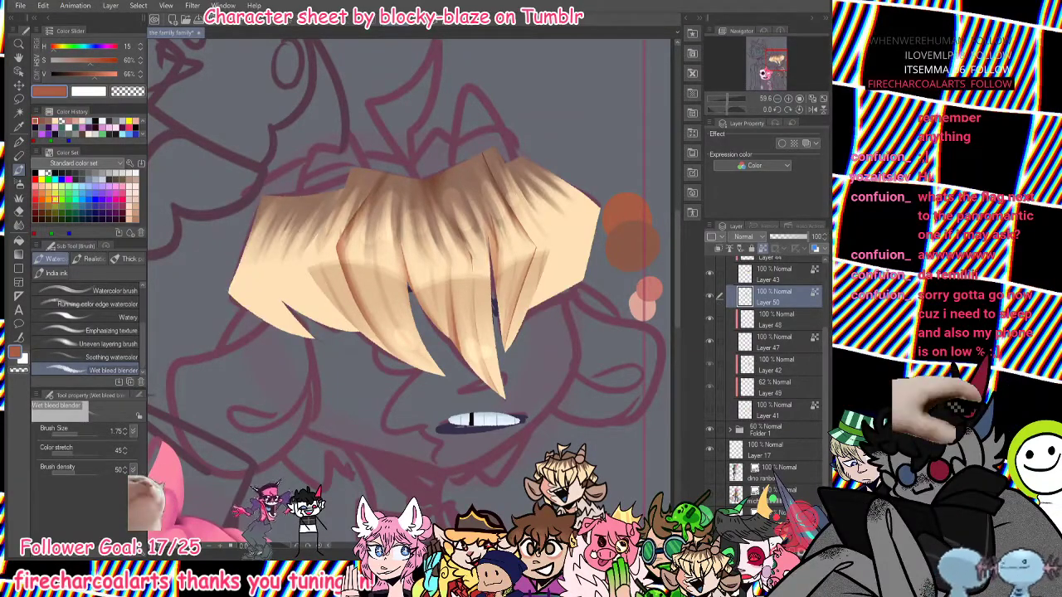
key(ctrl+shift+n)
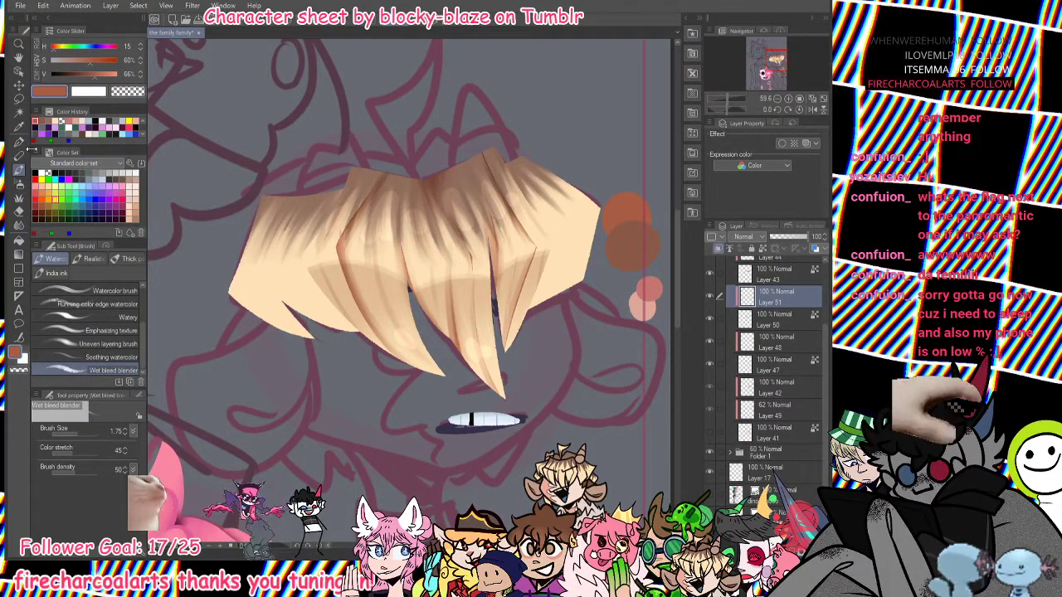
click(19, 141)
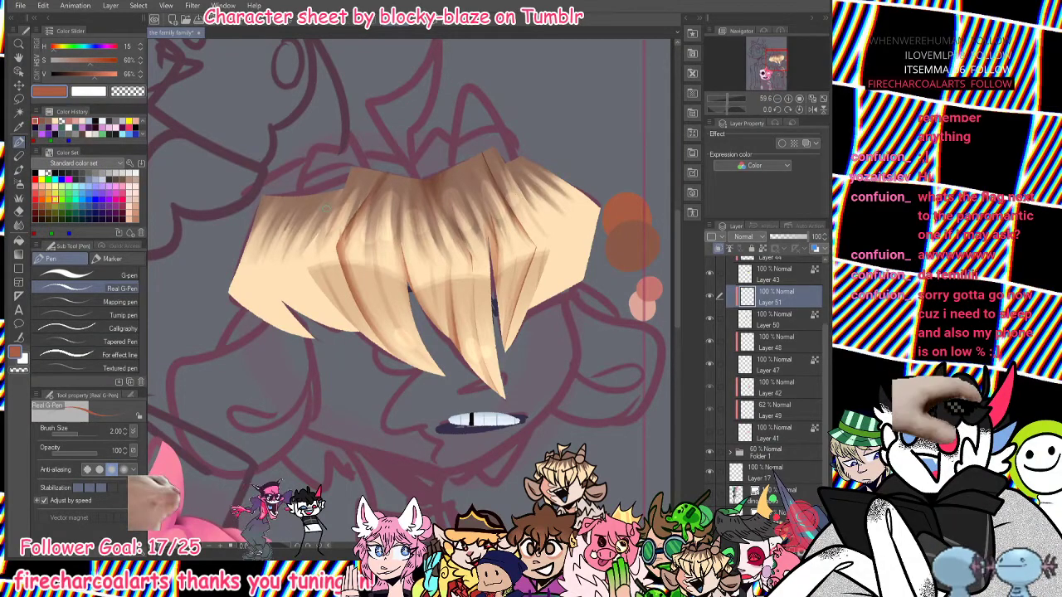
mouse_move(324, 224)
mouse_down()
mouse_move(301, 256)
mouse_move(353, 330)
mouse_up()
drag(303, 270, 357, 330)
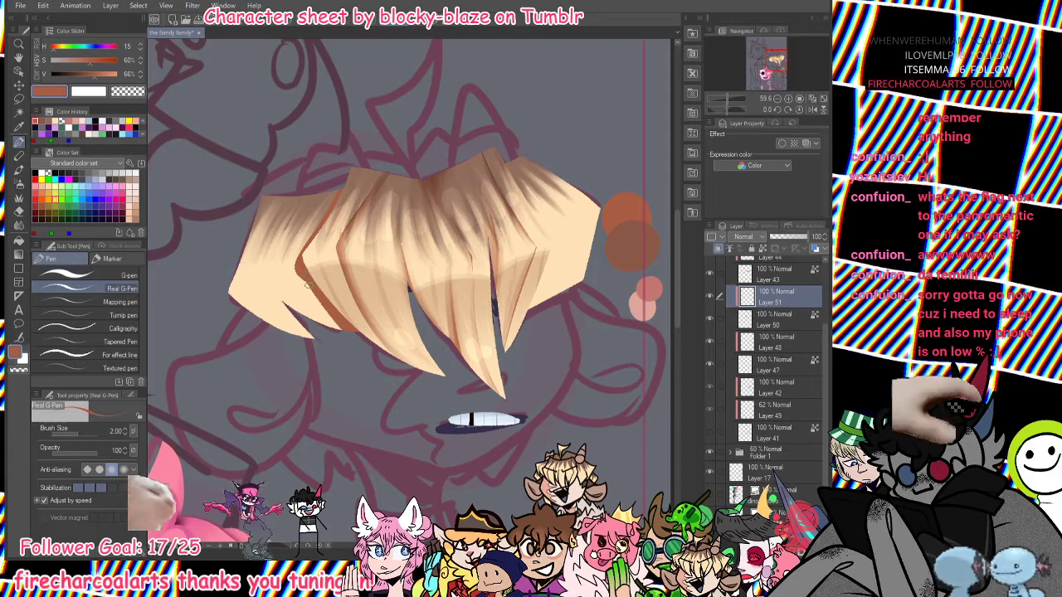
drag(308, 285, 332, 320)
Paint the outer strand shadows of the left side hair and the matching strand shadows on the right side hair.
mouse_move(319, 198)
mouse_down()
mouse_move(263, 249)
mouse_move(292, 312)
mouse_up()
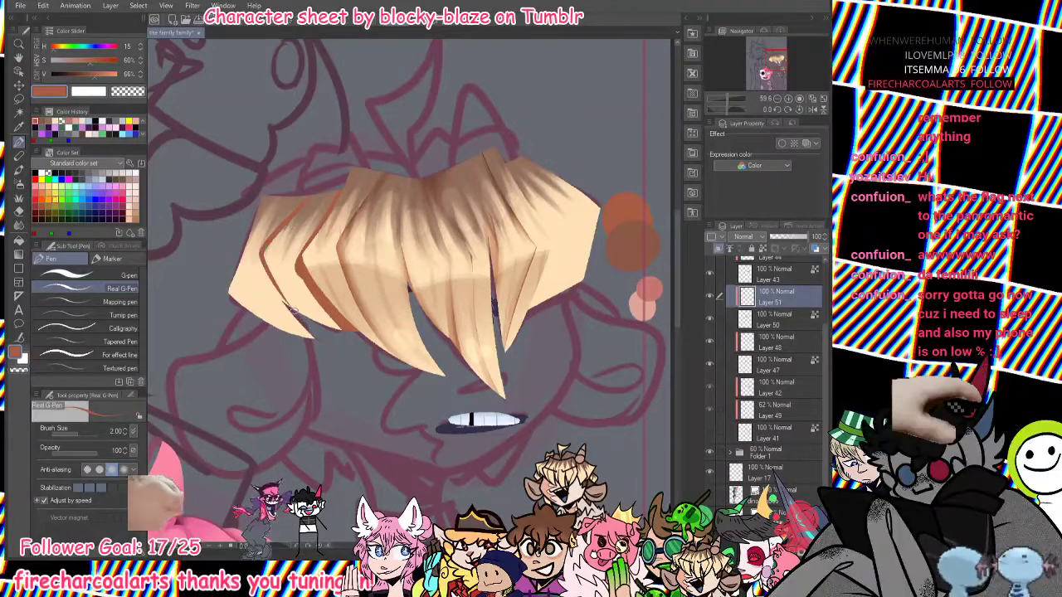
mouse_move(310, 192)
mouse_down()
mouse_move(261, 260)
mouse_move(294, 306)
mouse_up()
drag(267, 268, 300, 320)
key(ctrl+z)
mouse_move(263, 263)
mouse_down()
mouse_move(285, 305)
mouse_move(290, 271)
mouse_move(260, 234)
mouse_move(310, 320)
mouse_move(261, 306)
mouse_move(308, 340)
mouse_move(247, 279)
mouse_up()
drag(278, 195, 252, 237)
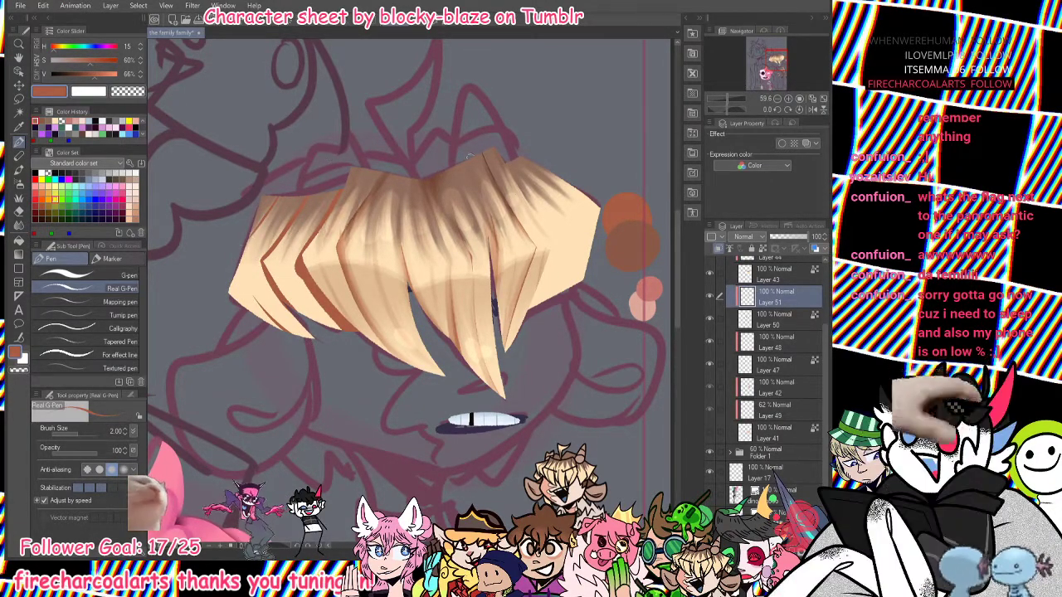
mouse_move(535, 185)
mouse_down()
mouse_move(576, 224)
mouse_move(544, 229)
mouse_move(502, 153)
mouse_move(546, 236)
mouse_move(528, 301)
mouse_up()
key(ctrl+z)
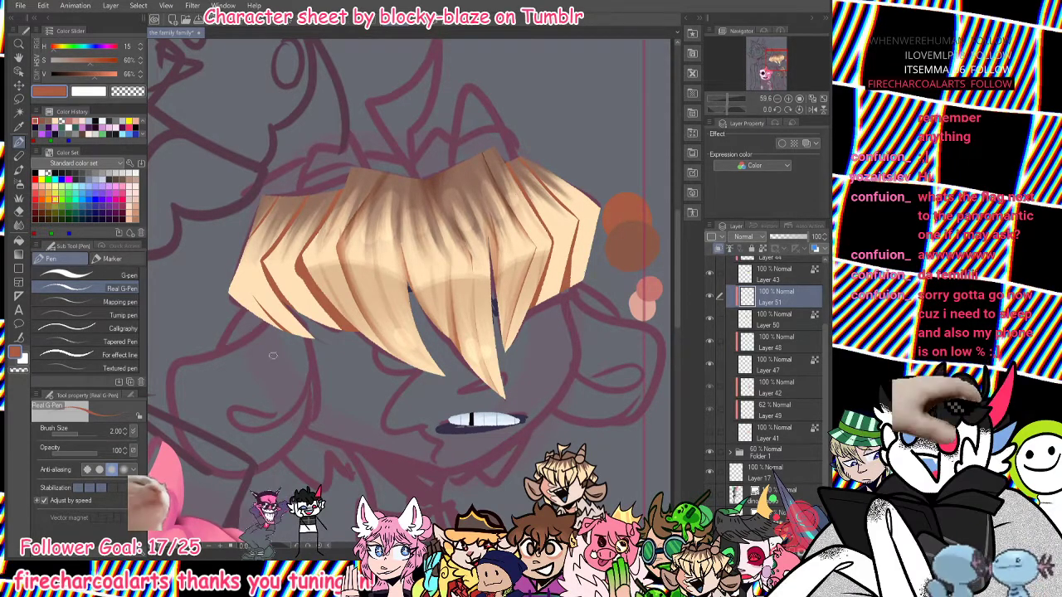
Set the Blur brush size to 6.75, switch to the Wet bleed blender and set the strand shadow layer to Multiply.
click(18, 224)
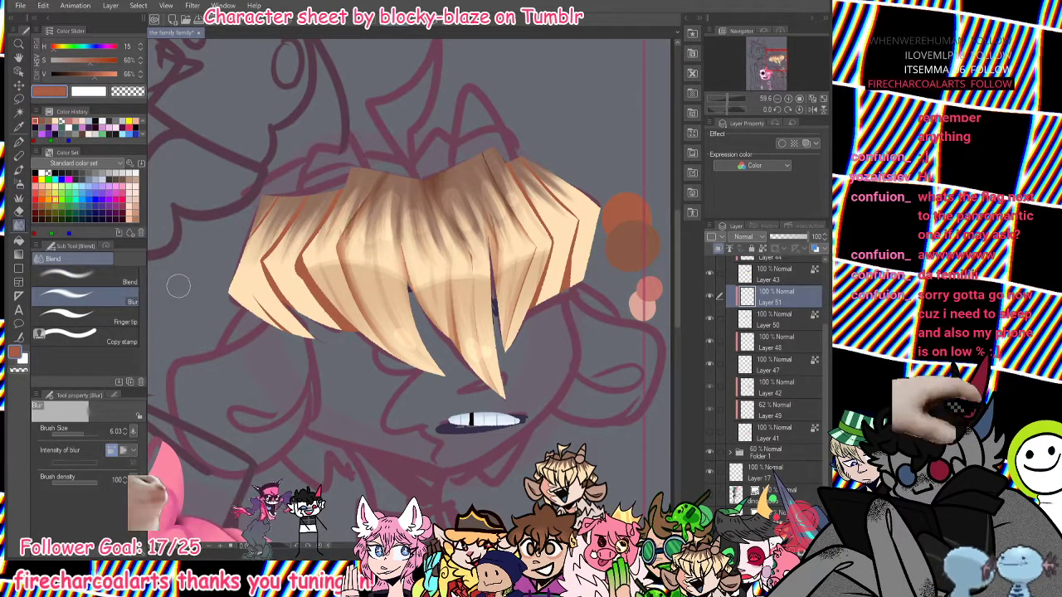
click(81, 431)
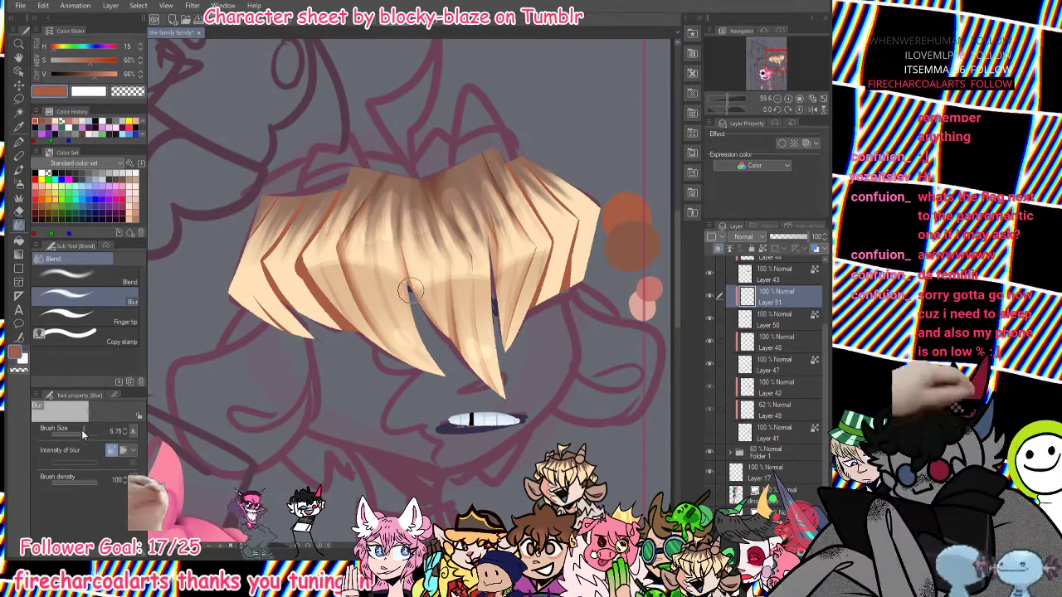
click(18, 156)
click(18, 170)
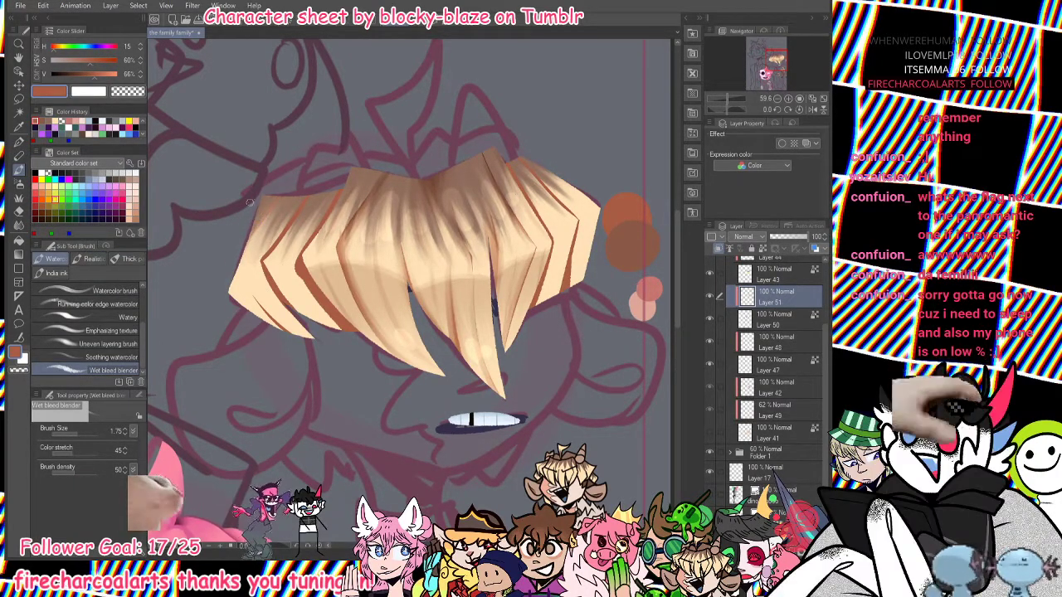
click(752, 272)
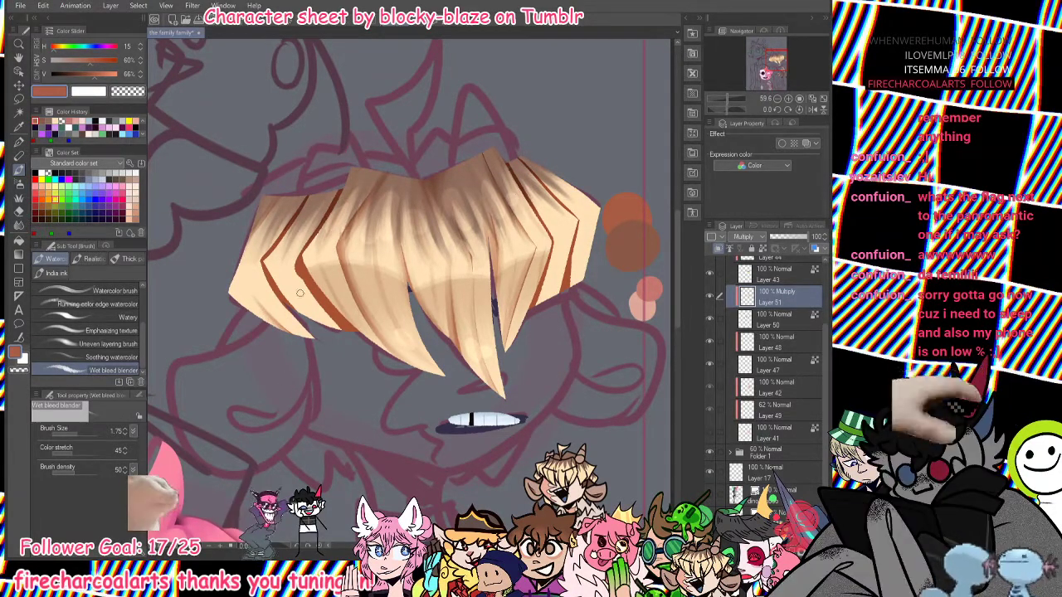
Blend the orange-brown strand shadows of the left side hair into the blonde with the Wet bleed blender.
mouse_move(297, 266)
mouse_down()
mouse_move(352, 340)
mouse_move(288, 250)
mouse_move(345, 341)
mouse_move(294, 255)
mouse_move(323, 308)
mouse_move(364, 342)
mouse_up()
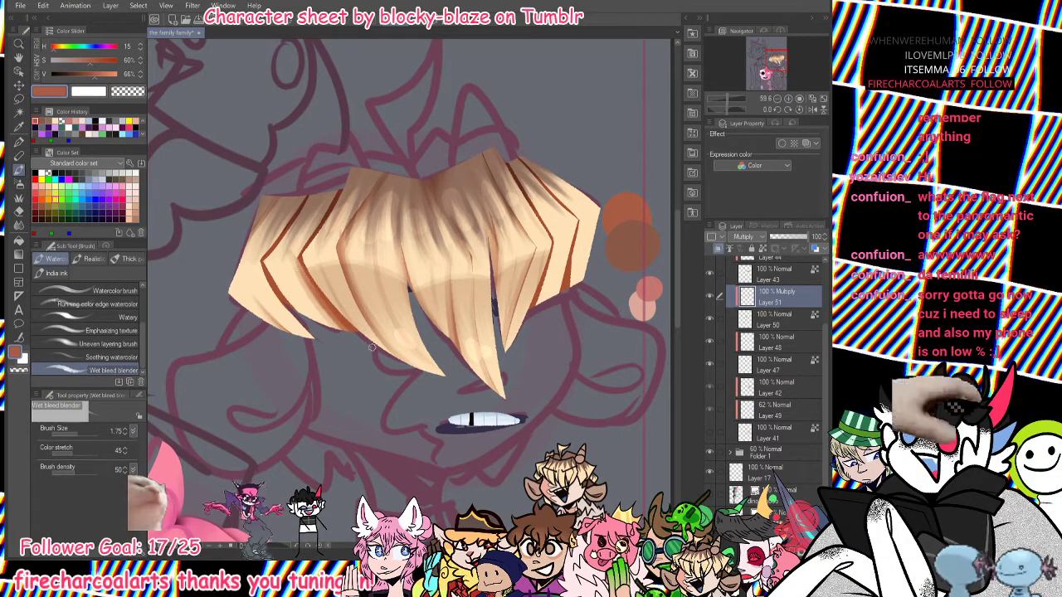
mouse_move(335, 198)
mouse_down()
mouse_move(309, 237)
mouse_move(338, 177)
mouse_move(294, 267)
mouse_up()
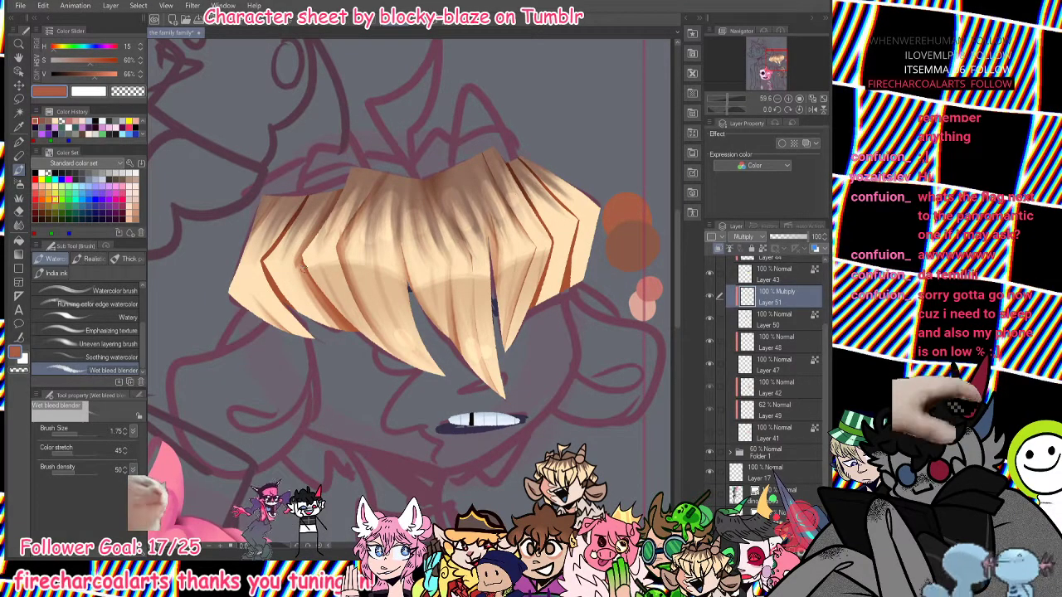
drag(311, 291, 336, 328)
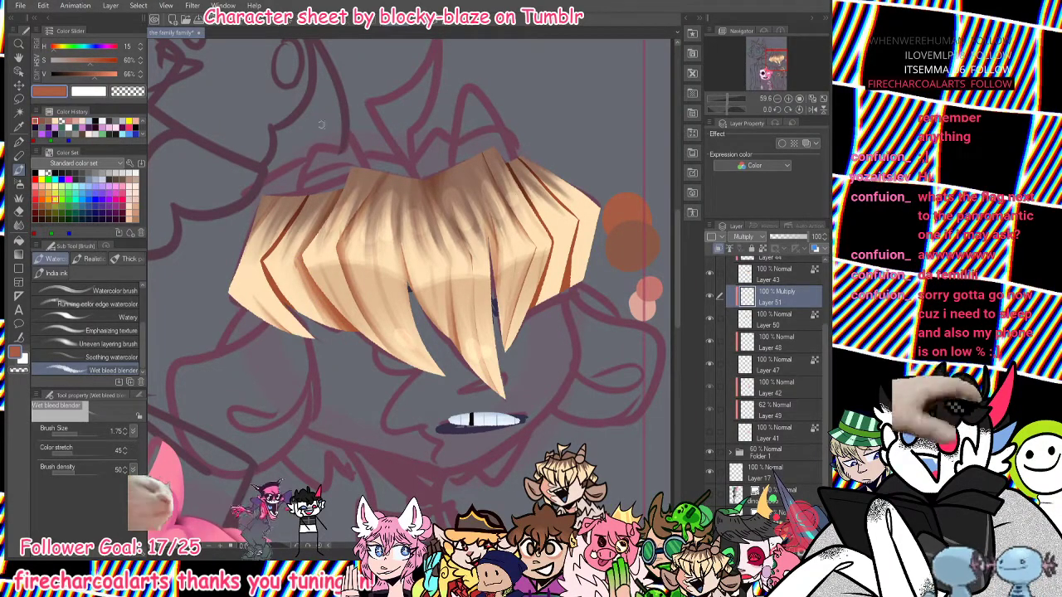
mouse_move(265, 263)
mouse_down()
mouse_move(310, 194)
mouse_move(263, 262)
mouse_up()
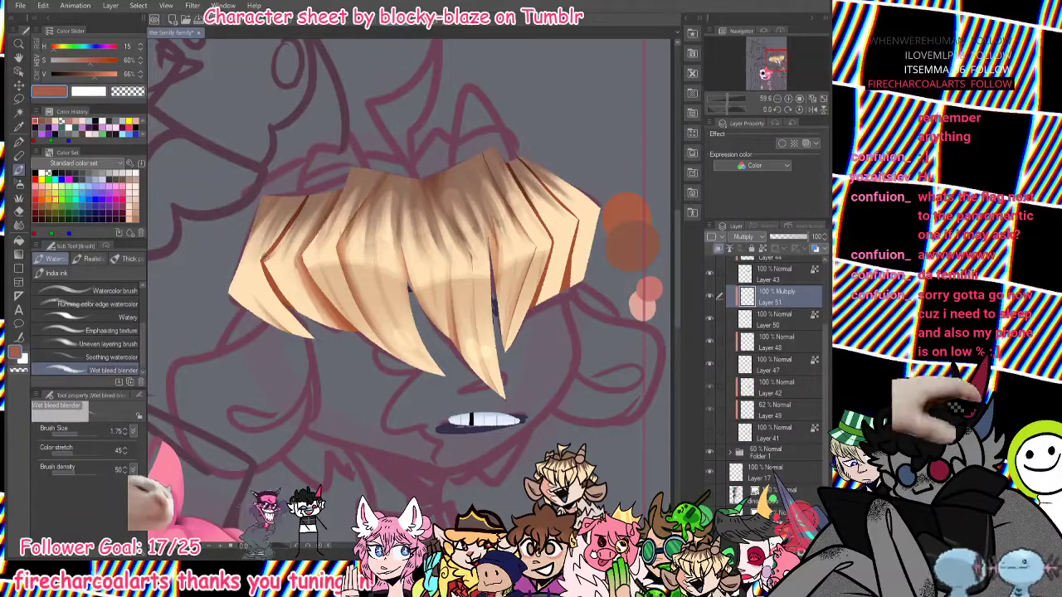
mouse_move(307, 194)
mouse_down()
mouse_move(267, 254)
mouse_move(307, 320)
mouse_up()
mouse_move(270, 268)
mouse_down()
mouse_move(283, 306)
mouse_move(315, 325)
mouse_up()
drag(269, 273, 314, 320)
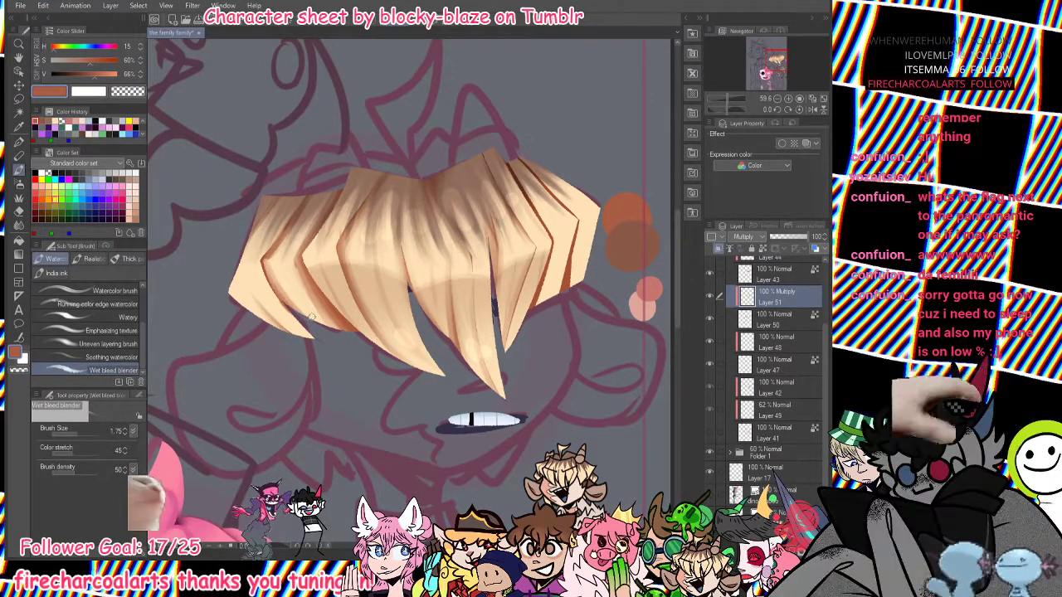
drag(265, 263, 283, 242)
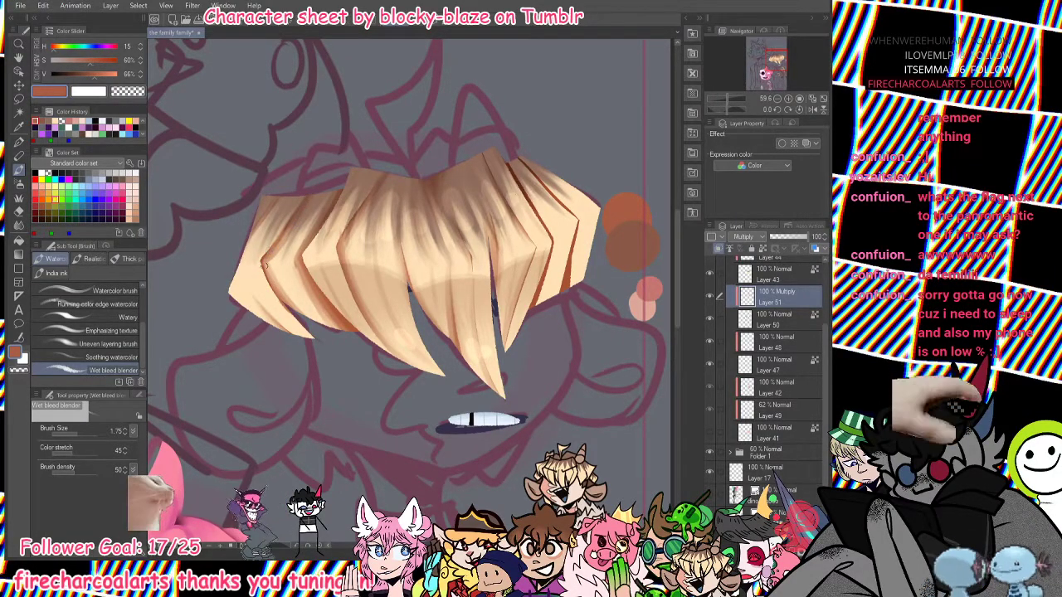
Blend the orange-brown strand shadows of the right side hair into the blonde with the Wet bleed blender.
mouse_move(516, 183)
mouse_down()
mouse_move(505, 156)
mouse_move(557, 245)
mouse_move(539, 298)
mouse_up()
drag(554, 244, 528, 313)
mouse_move(553, 234)
mouse_down()
mouse_move(540, 297)
mouse_move(557, 243)
mouse_up()
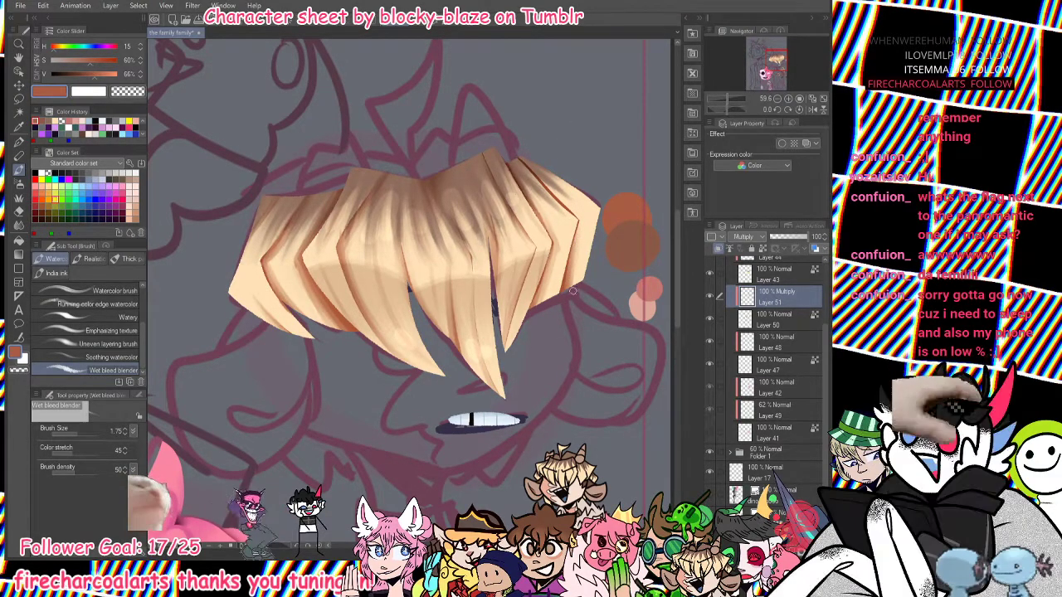
drag(516, 152, 578, 215)
key(ctrl+z)
drag(514, 154, 567, 207)
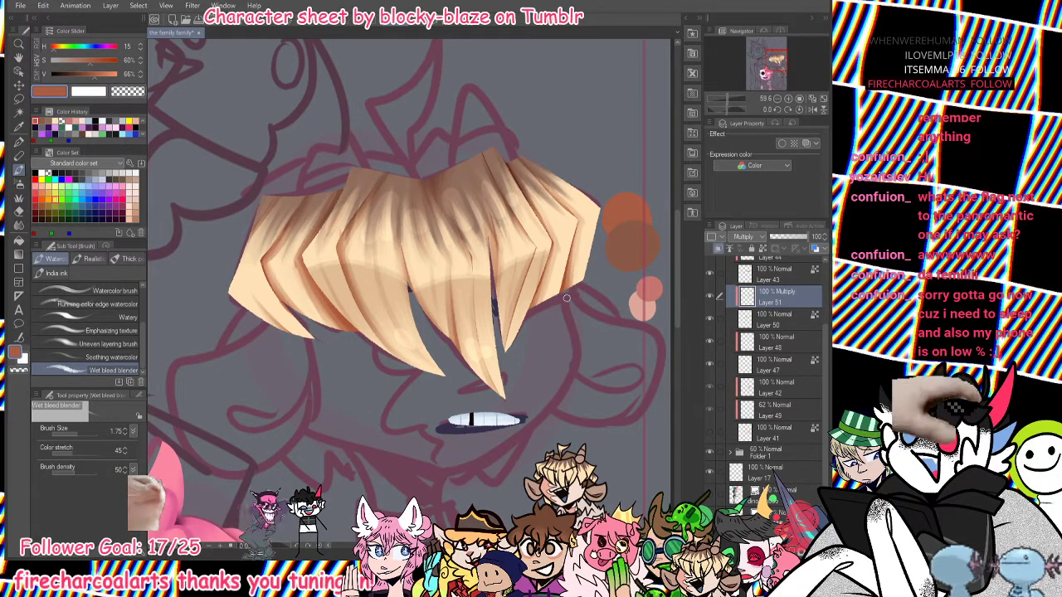
On a new clipped layer, paint brown (hue 15, saturation 49%, value 54%) curved shadows over the lower parts of both side hair sections.
drag(728, 97, 730, 93)
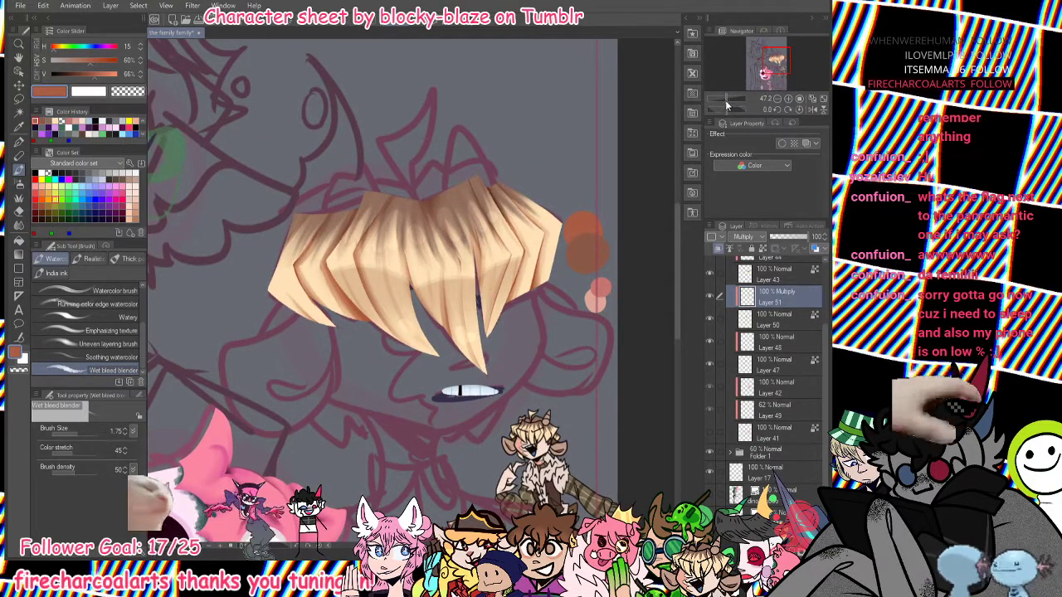
key(ctrl+shift+n)
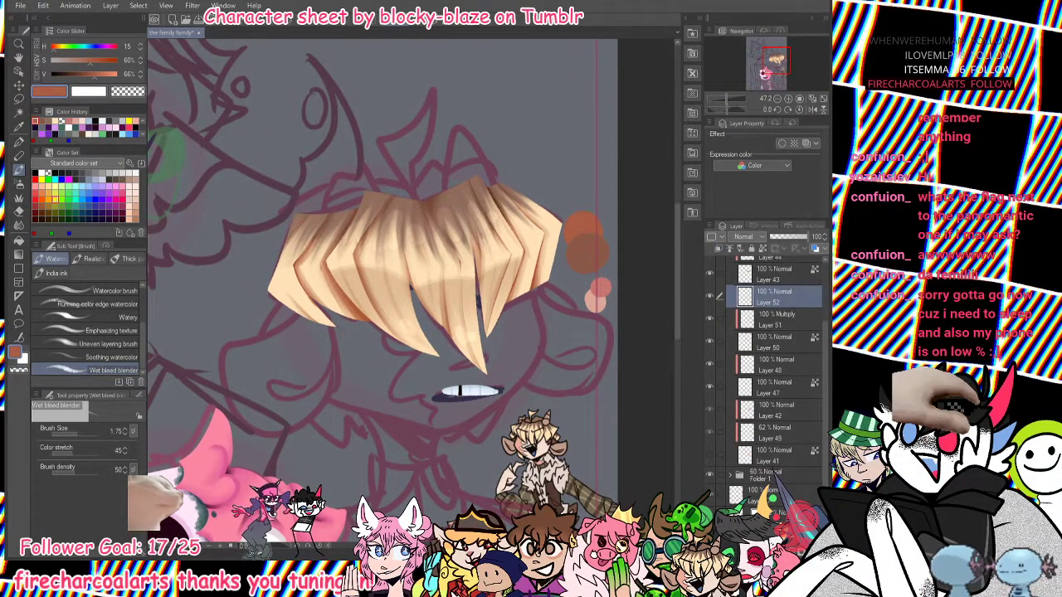
alt+click(588, 253)
key(p)
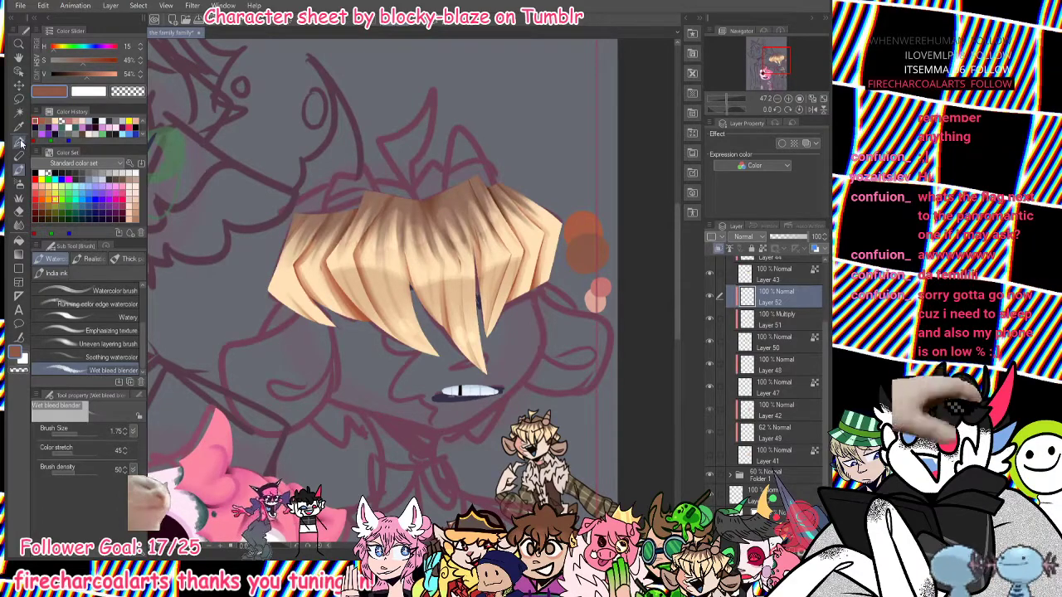
drag(272, 294, 337, 271)
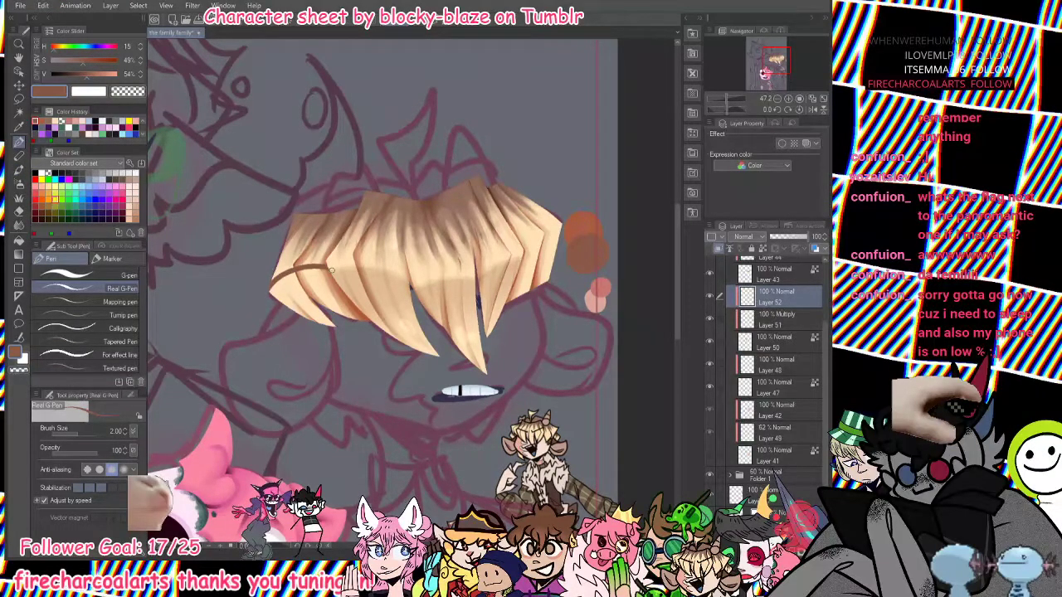
drag(524, 252, 562, 226)
mouse_move(288, 310)
mouse_down()
mouse_move(314, 294)
mouse_move(283, 303)
mouse_move(340, 268)
mouse_up()
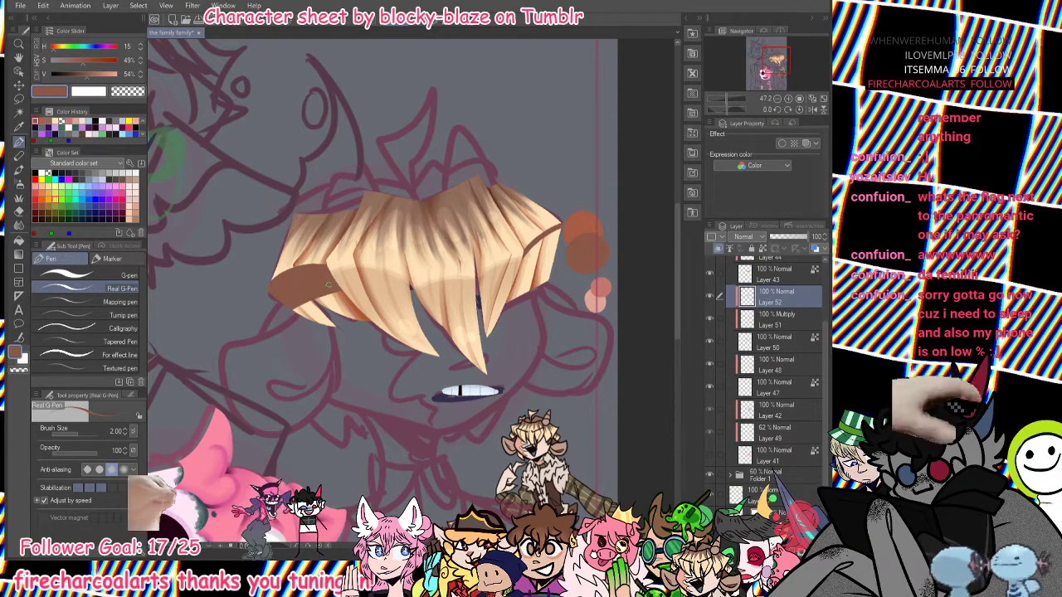
mouse_move(512, 276)
mouse_down()
mouse_move(547, 264)
mouse_move(555, 231)
mouse_move(527, 264)
mouse_move(555, 249)
mouse_move(551, 260)
mouse_up()
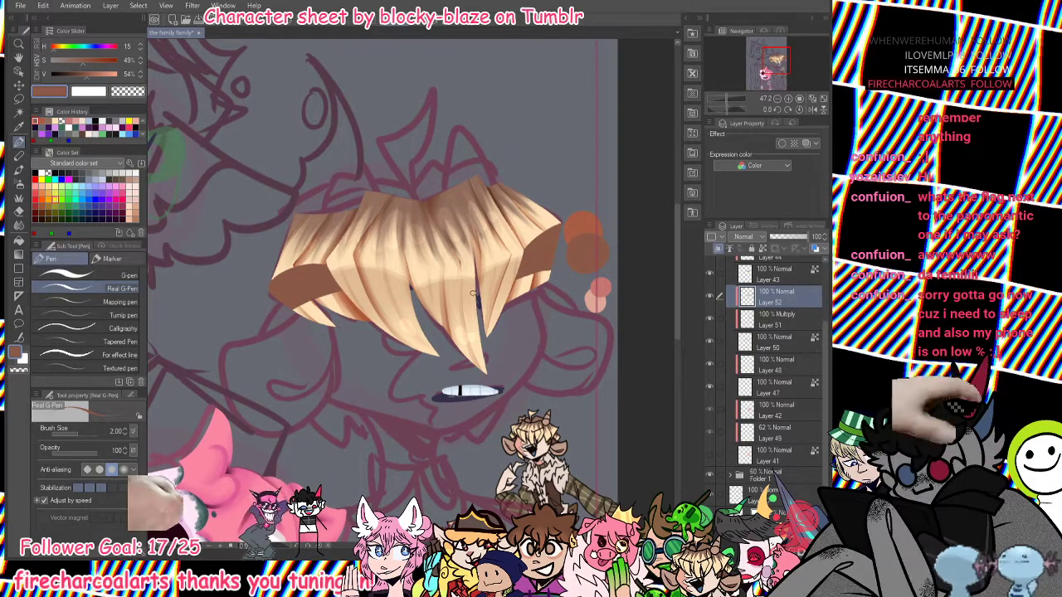
Soften the brown lower shadows with the Blur tool and set their layer to Multiply at 52% opacity.
click(19, 225)
mouse_move(297, 290)
mouse_down()
mouse_move(333, 304)
mouse_move(341, 289)
mouse_move(276, 316)
mouse_move(354, 276)
mouse_up()
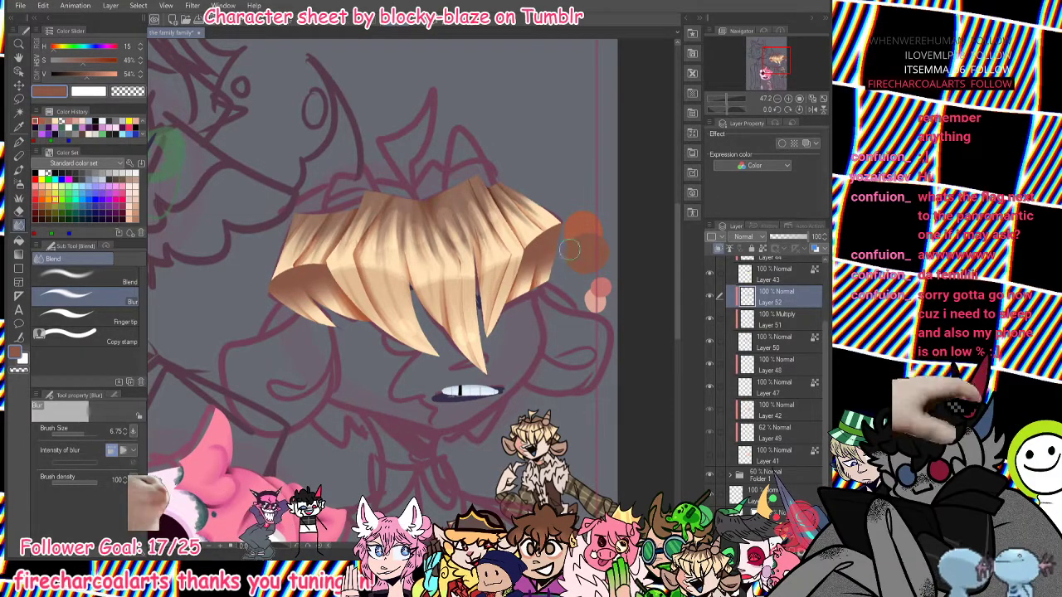
key(b)
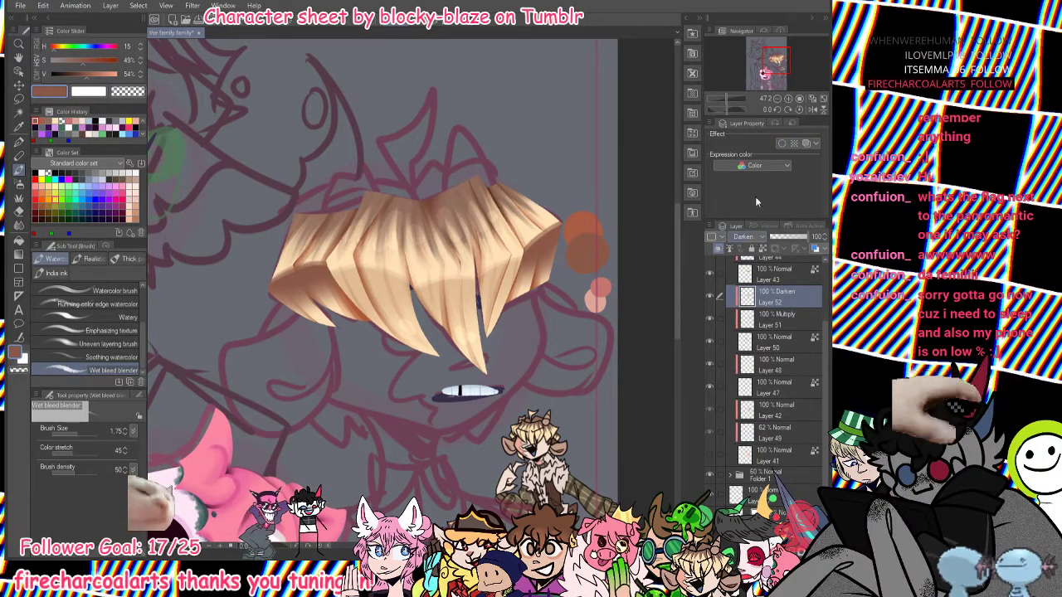
click(757, 273)
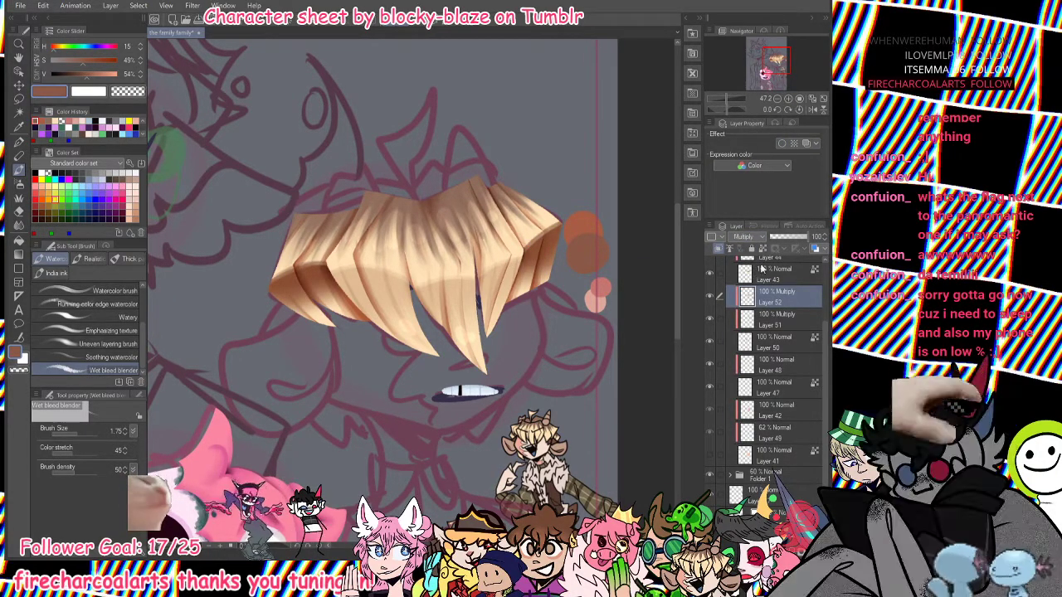
click(788, 239)
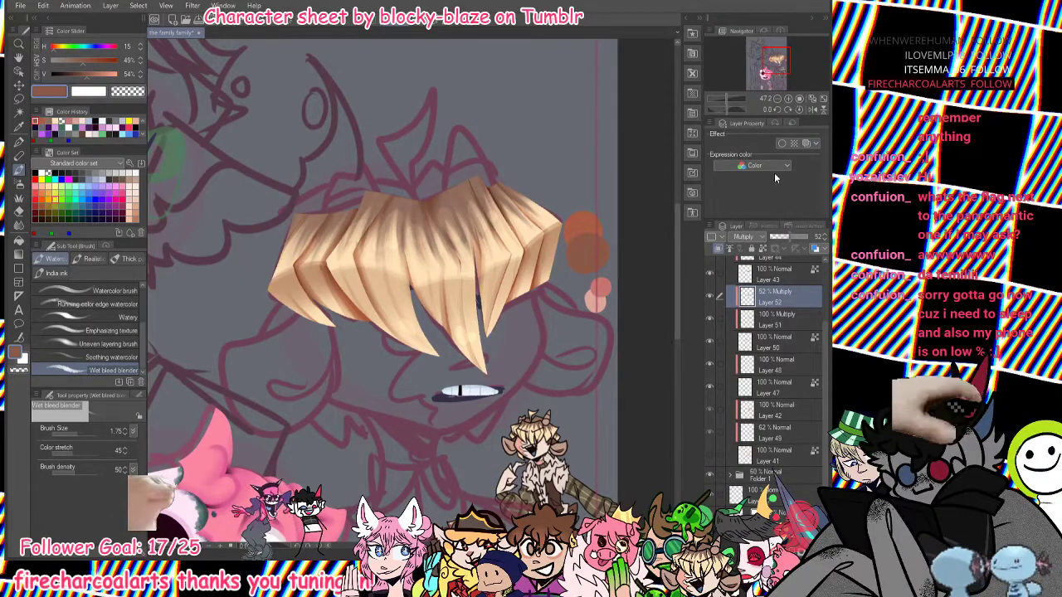
Lower the opacity of the strand shadow layer, Layer 51, to 62%.
drag(718, 100, 724, 98)
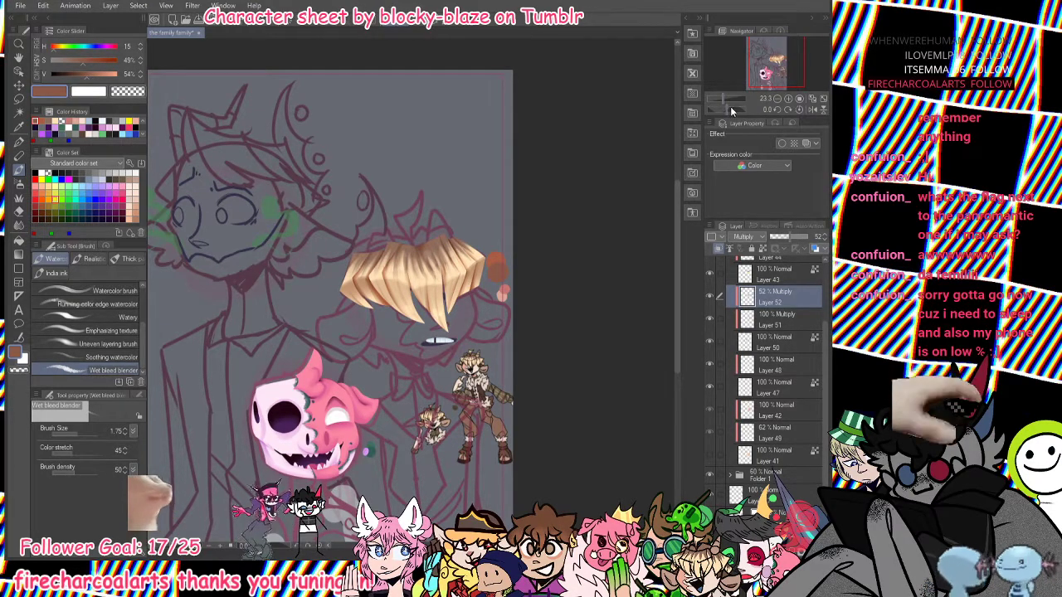
click(784, 322)
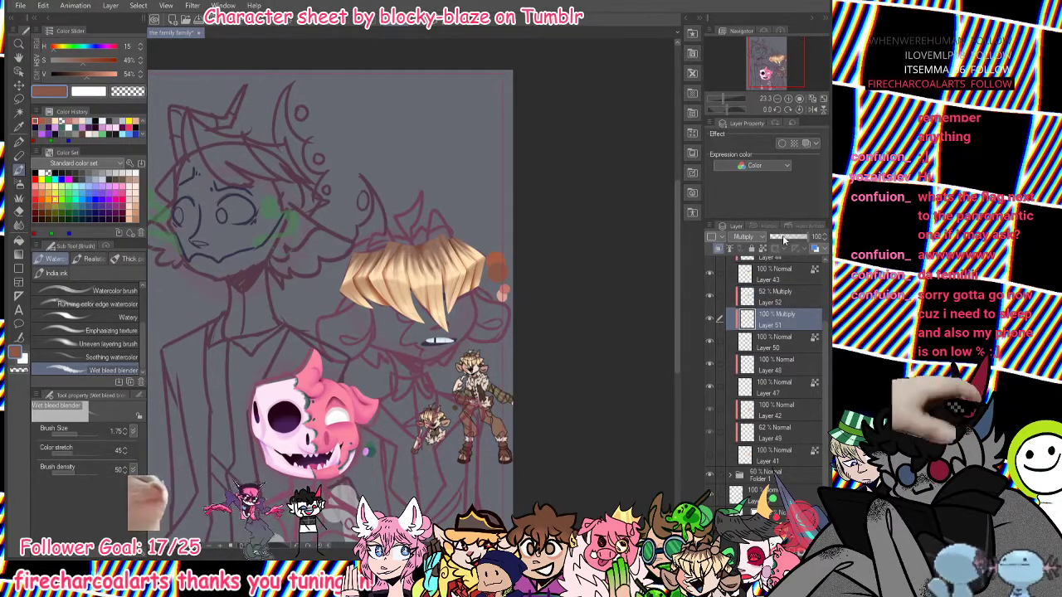
drag(826, 333, 828, 295)
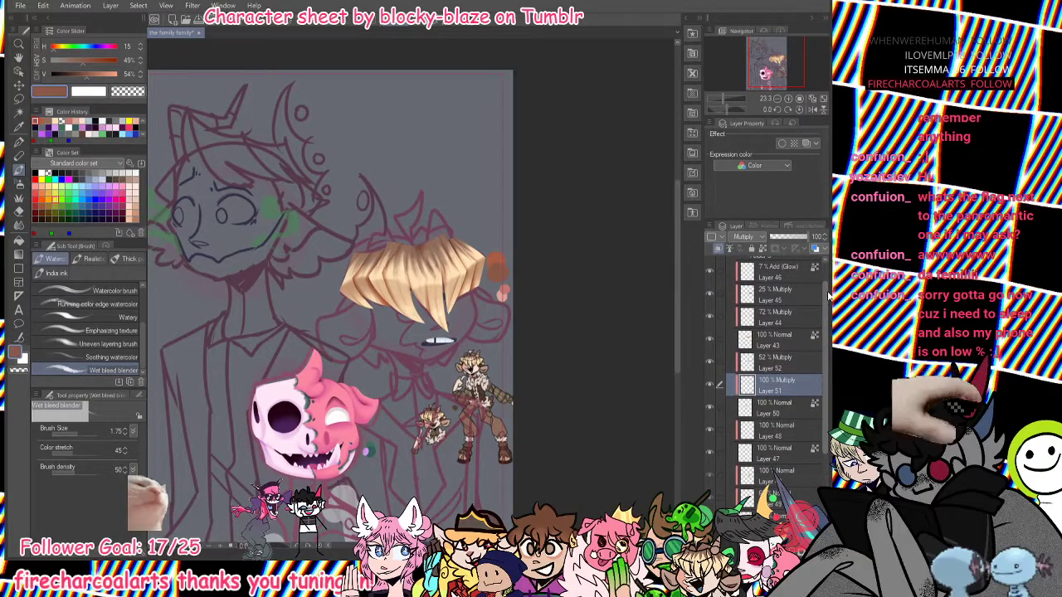
scroll(822, 282, up, 1)
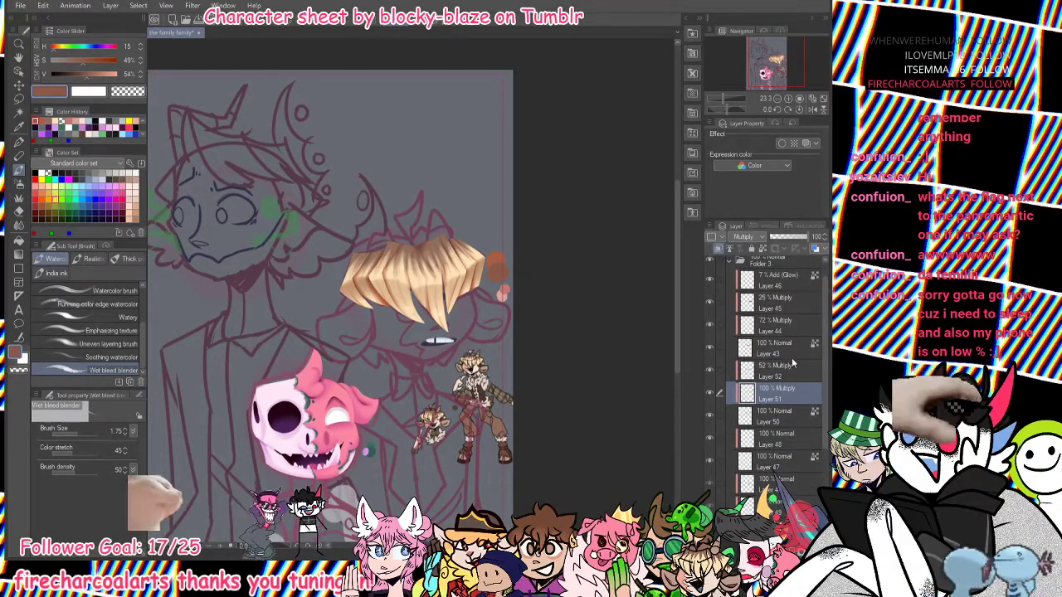
click(793, 242)
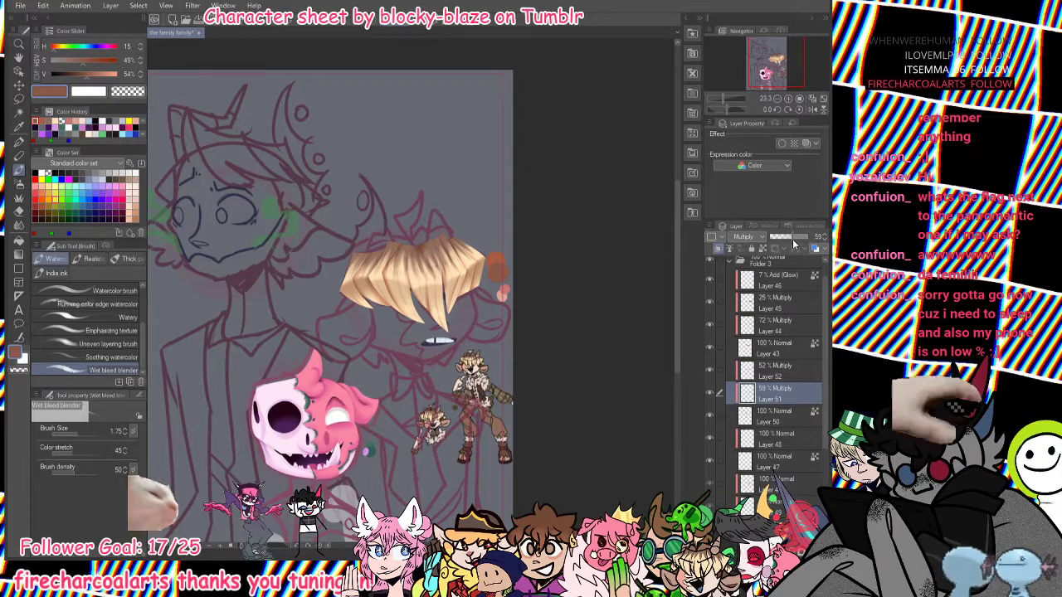
drag(793, 237, 789, 237)
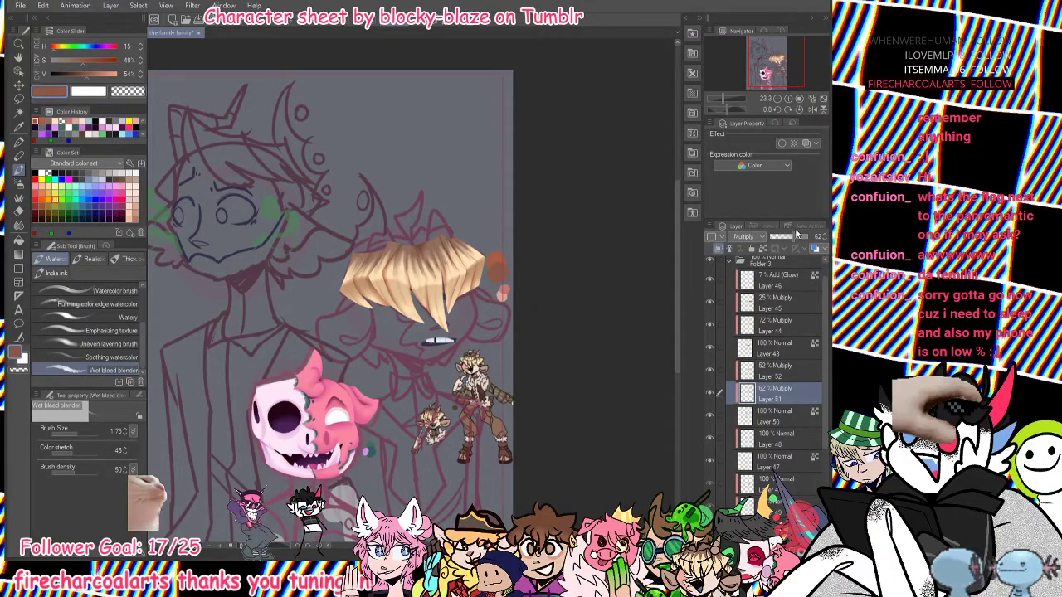
On a new clipped layer above Layer 52, paint pale cream (hue 36, saturation 28%, value 100%) oval G-pen highlights on both side hair sections.
click(780, 374)
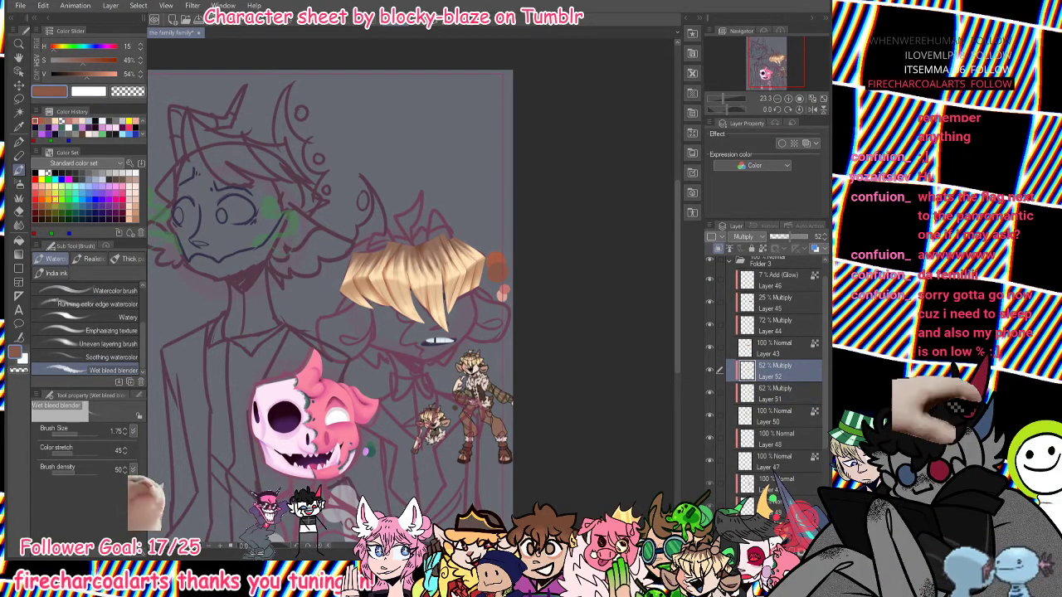
click(730, 540)
key(p)
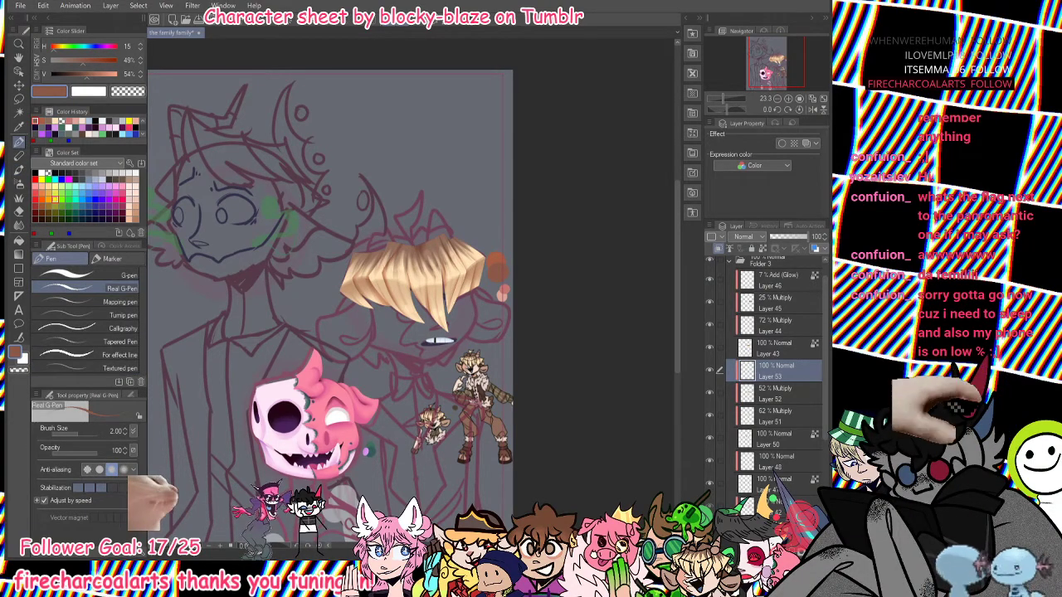
drag(721, 99, 727, 99)
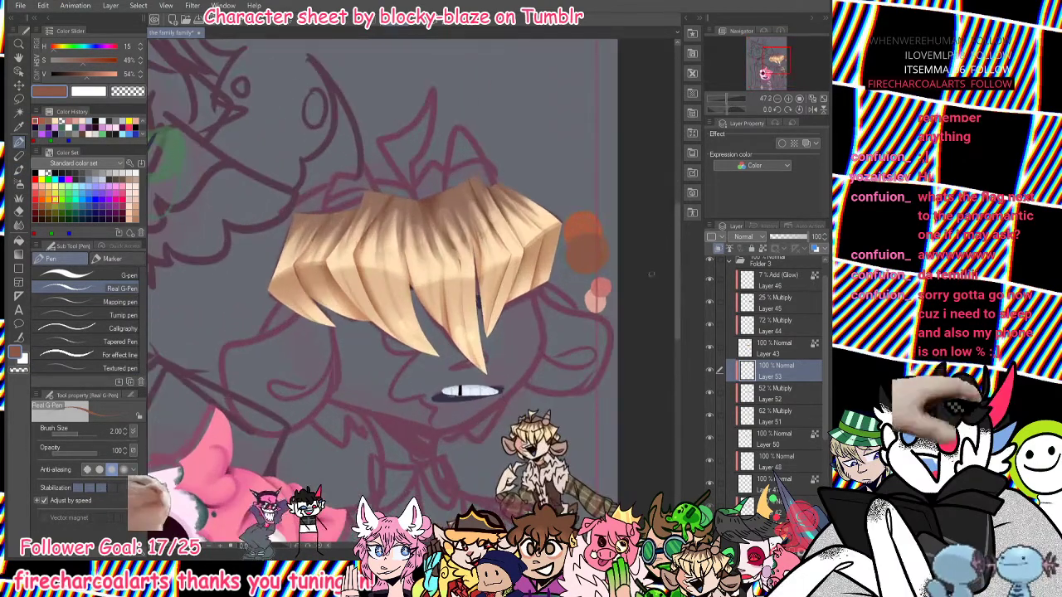
alt+click(496, 286)
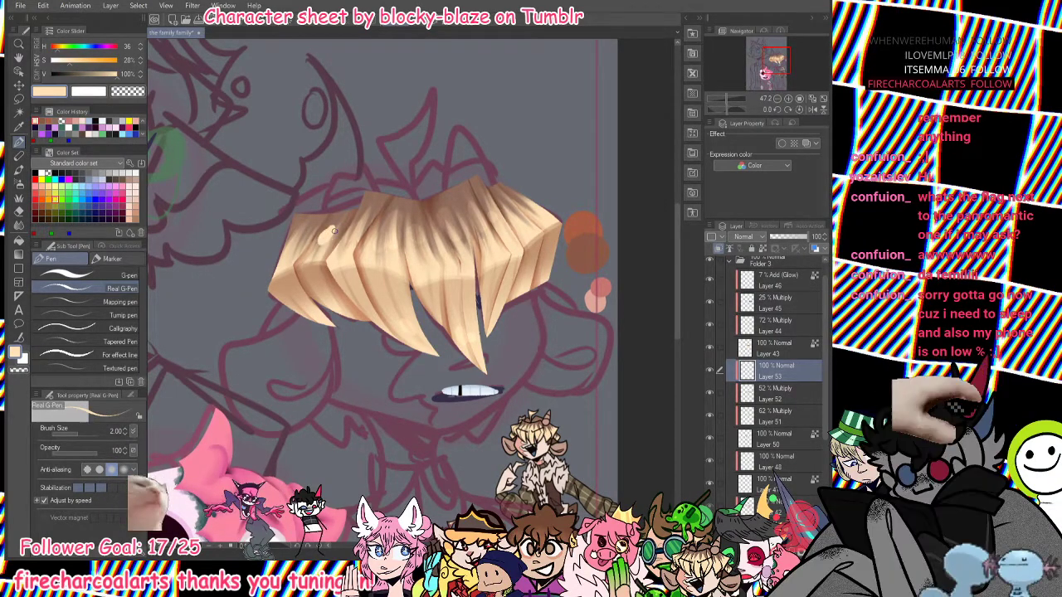
key(ctrl+z)
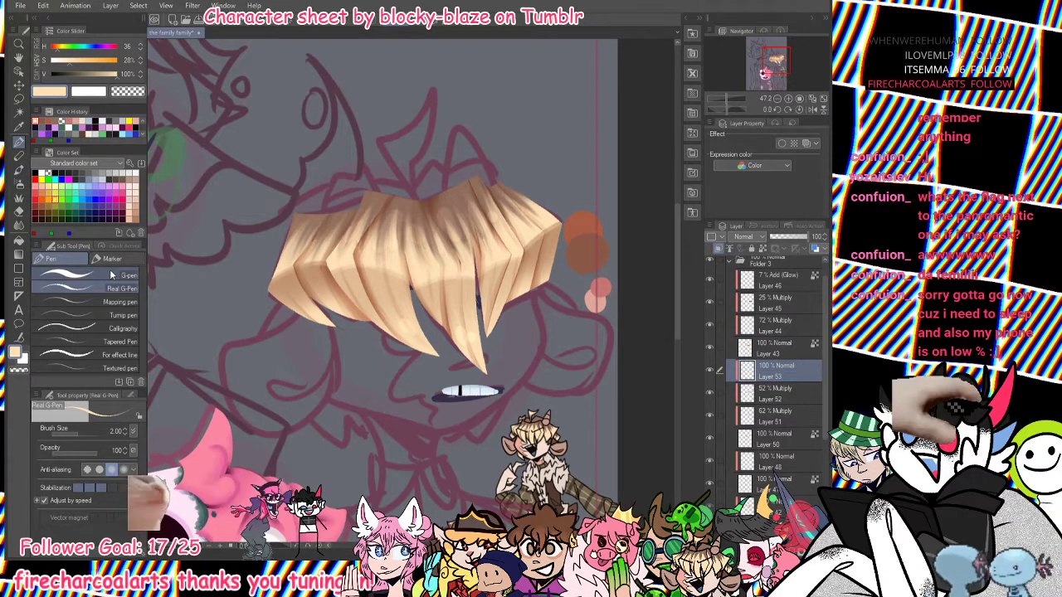
click(106, 275)
drag(328, 241, 293, 246)
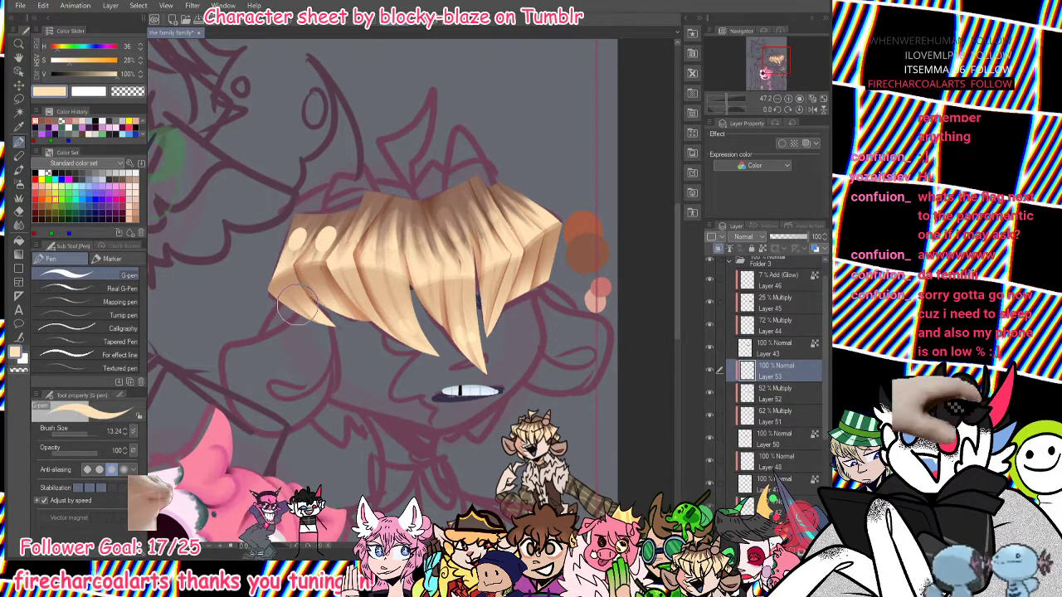
drag(545, 268, 544, 276)
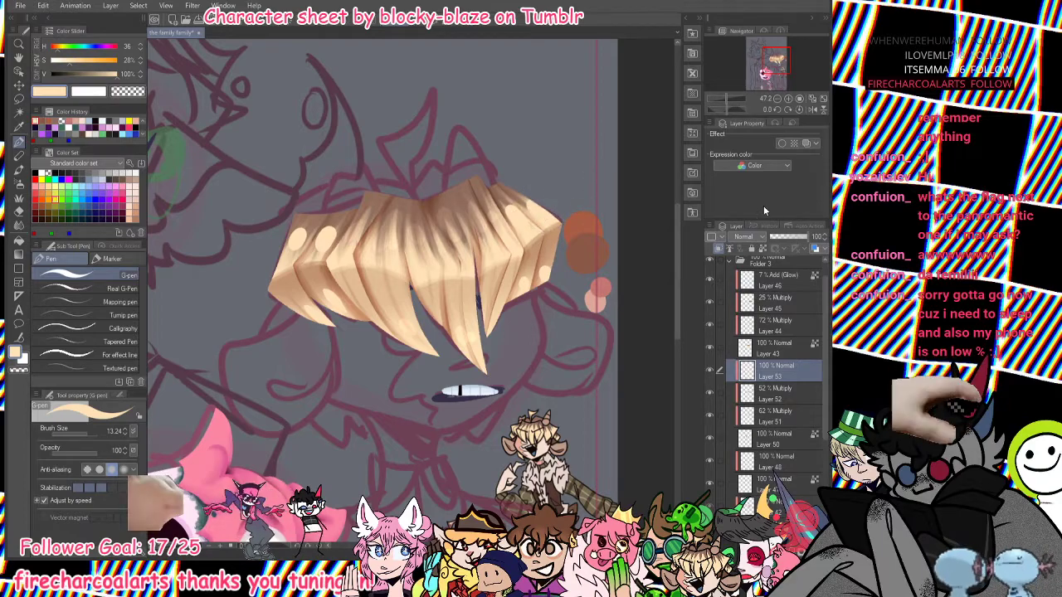
Set the side hair highlight layer, Layer 53, to Add (Glow) at 6% opacity.
click(759, 372)
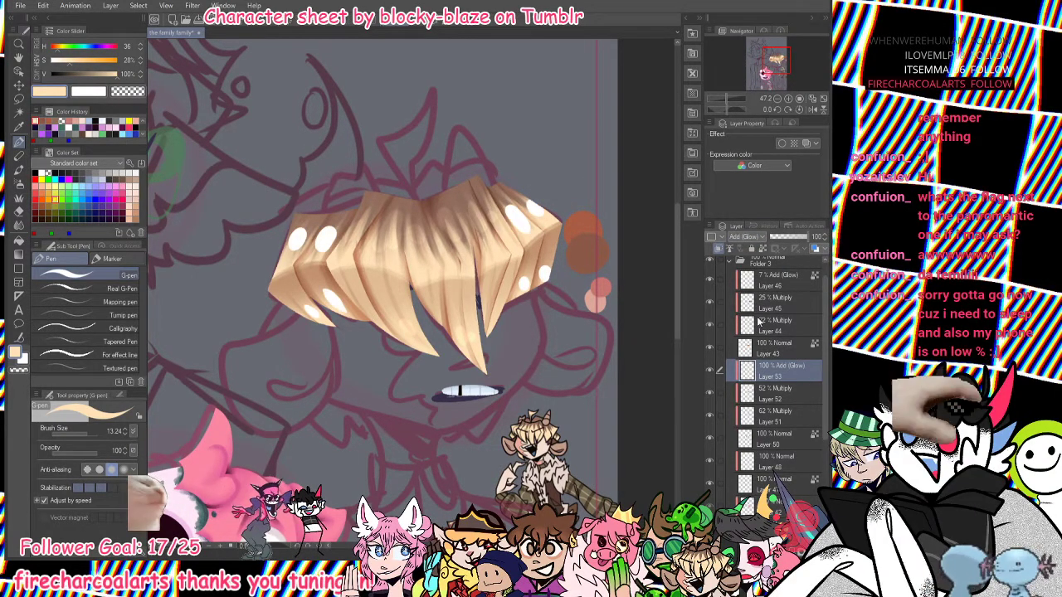
click(786, 237)
drag(786, 239, 772, 236)
drag(730, 98, 724, 95)
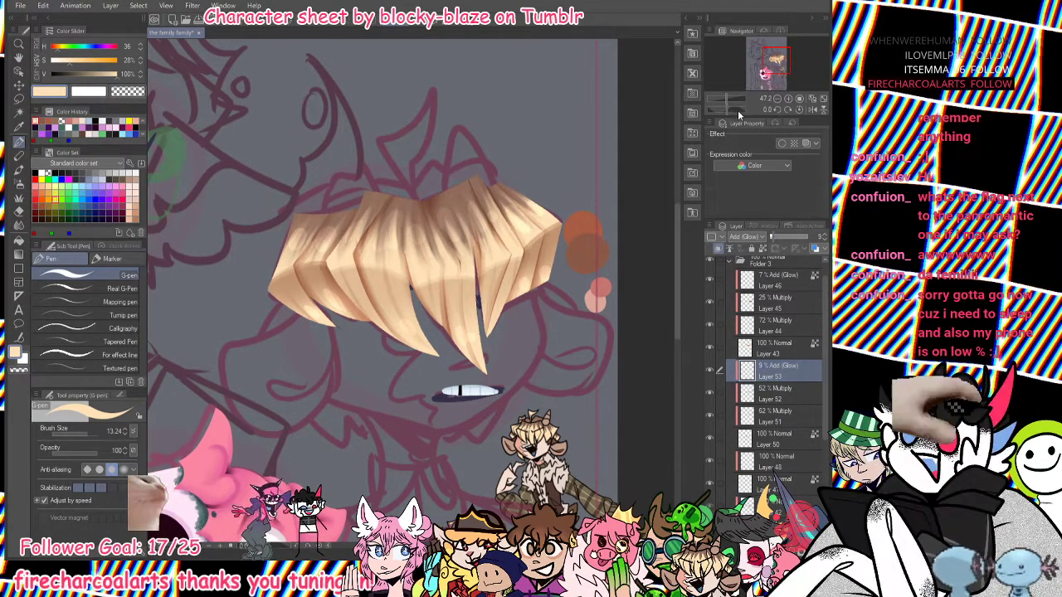
drag(776, 61, 772, 59)
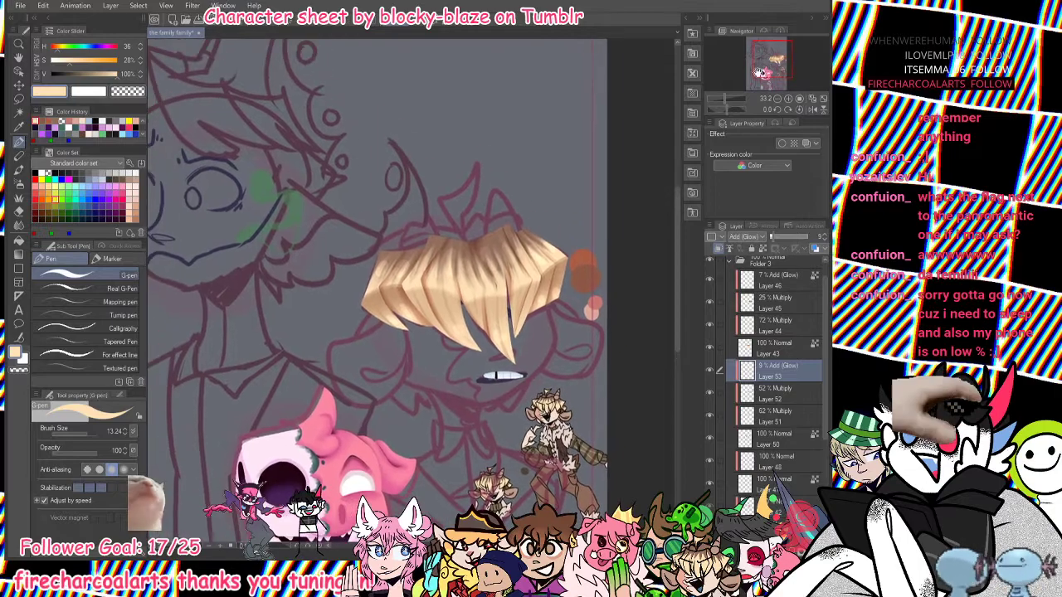
drag(770, 236, 771, 235)
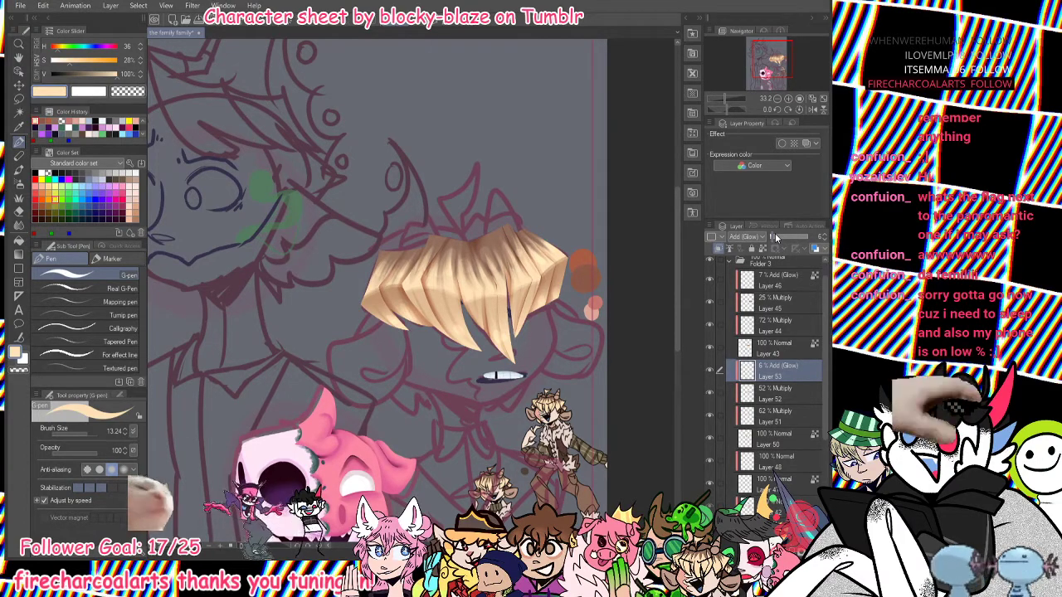
Show the hidden face base layer beneath the hair and toggle Layer 42 to check its content.
scroll(819, 407, down, 2)
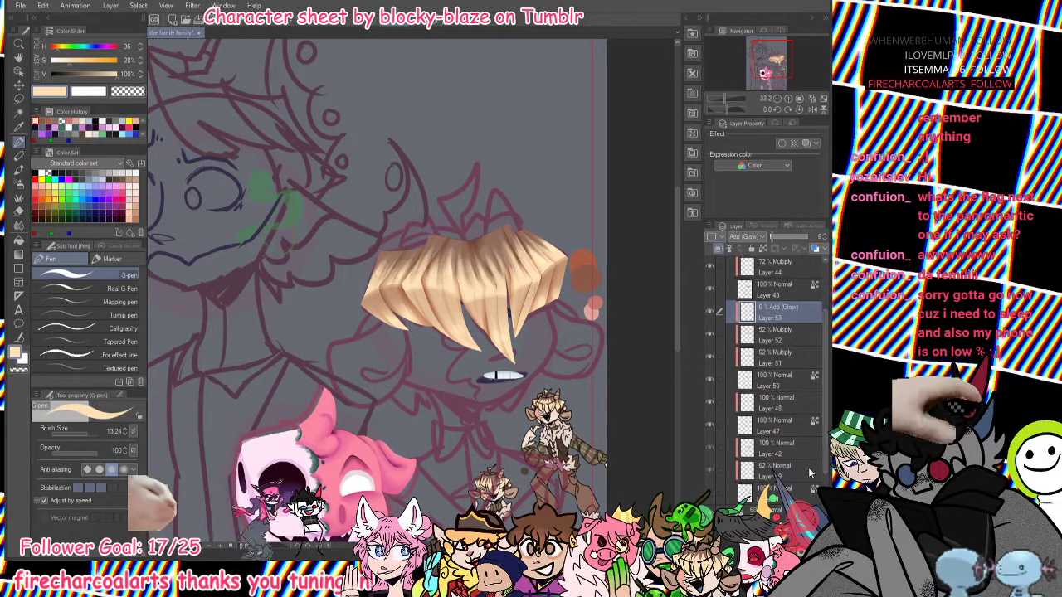
click(711, 491)
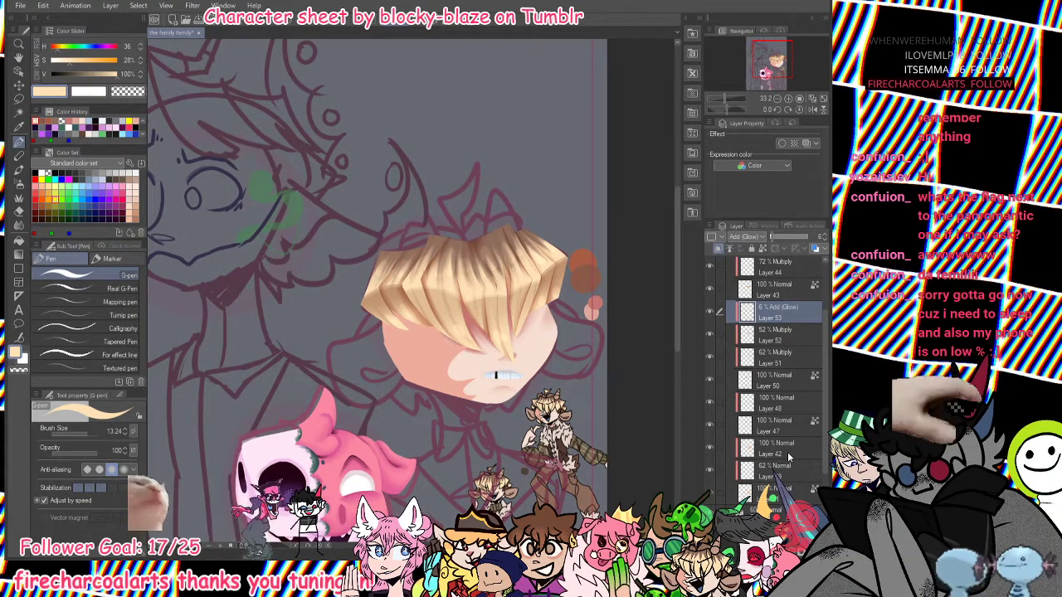
click(712, 454)
click(711, 454)
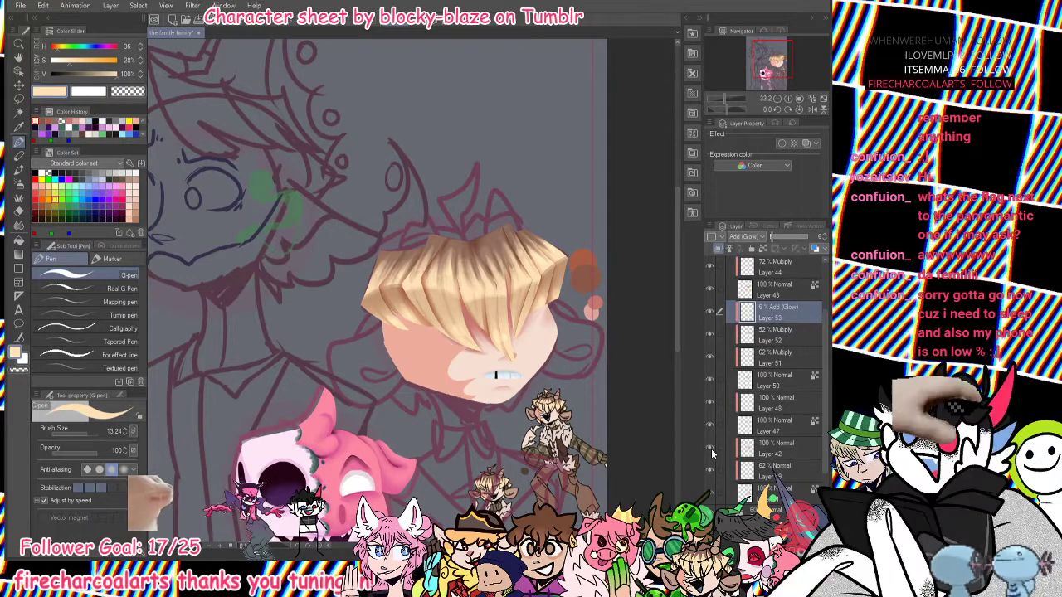
On Layer 42, paint red (hue 6, saturation 52%, value 78%) G-pen shadows beneath the bangs and along the edges of the pale face patches.
click(764, 454)
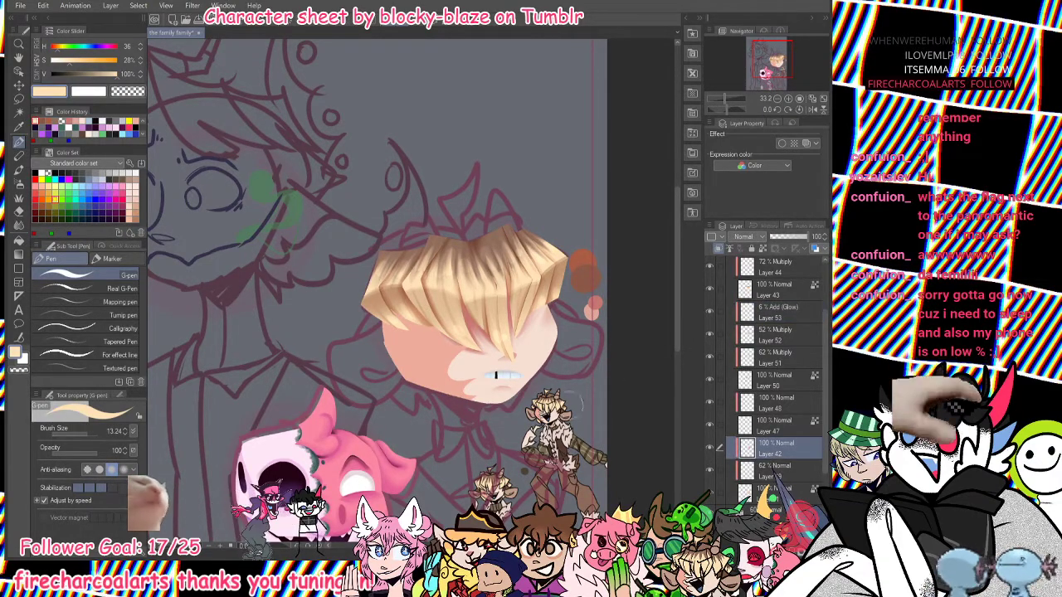
drag(724, 100, 728, 99)
drag(773, 59, 777, 61)
alt+click(311, 347)
click(103, 74)
click(85, 61)
click(54, 50)
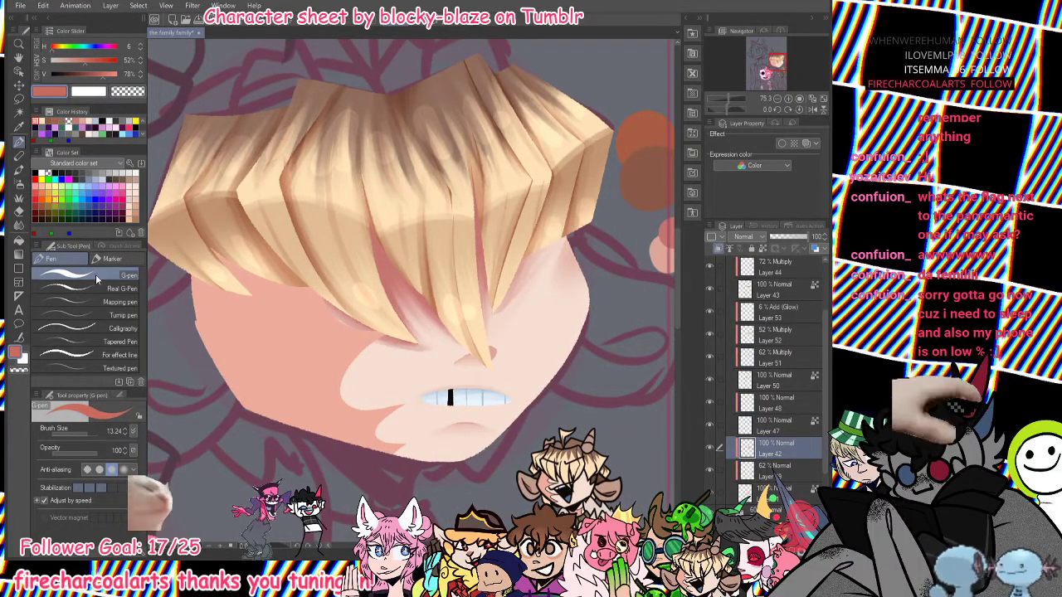
drag(234, 271, 281, 284)
mouse_move(203, 286)
mouse_down()
mouse_move(294, 294)
mouse_move(233, 252)
mouse_move(341, 311)
mouse_move(311, 290)
mouse_move(377, 336)
mouse_up()
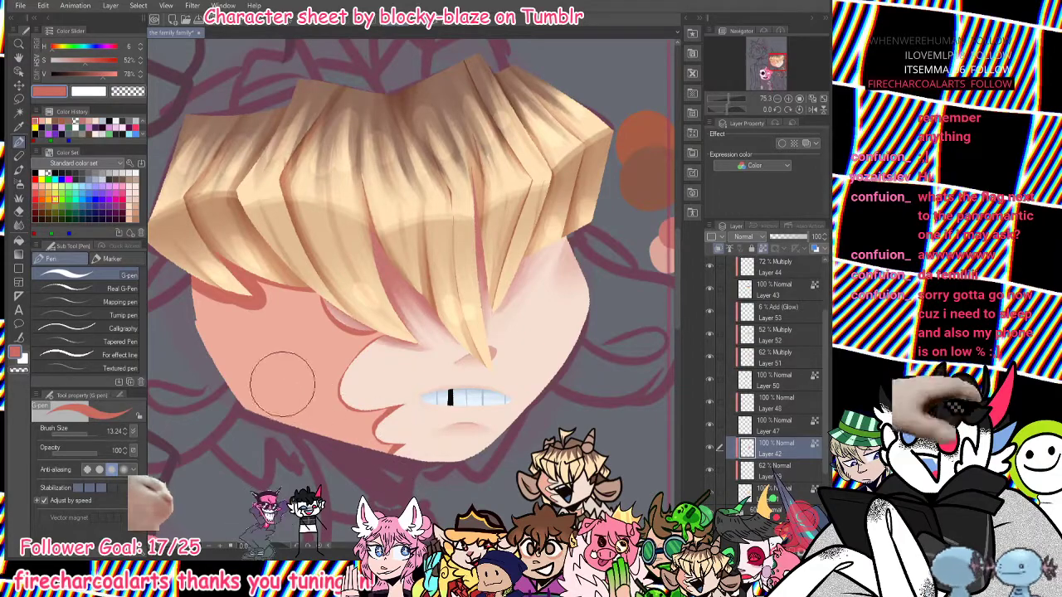
Try painting tapered red stripes across the salmon cheek, reworking the strokes with the G-pen and Real G-Pen.
drag(199, 334, 288, 344)
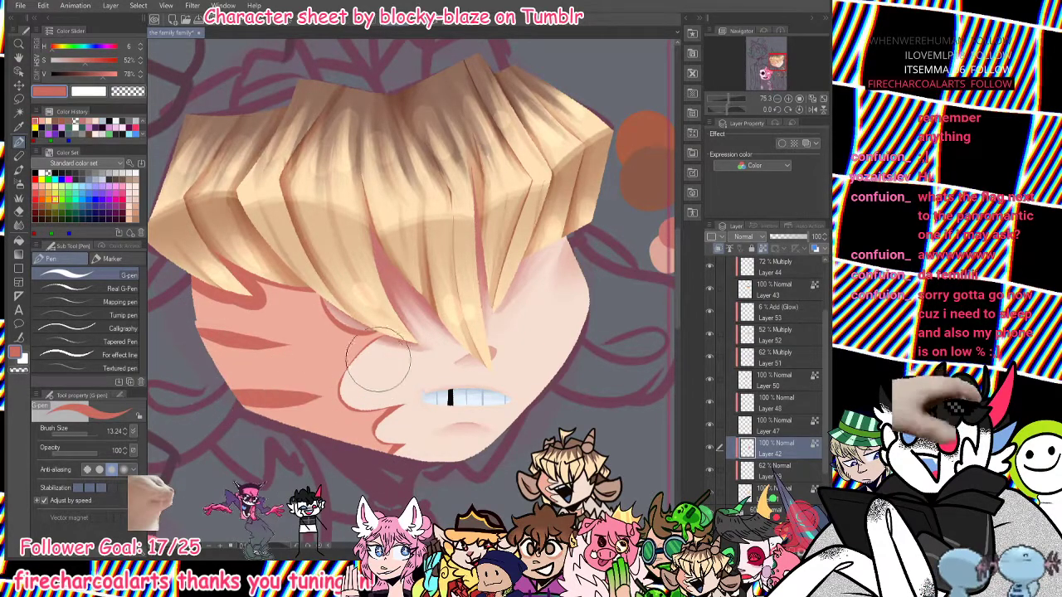
key(ctrl+z)
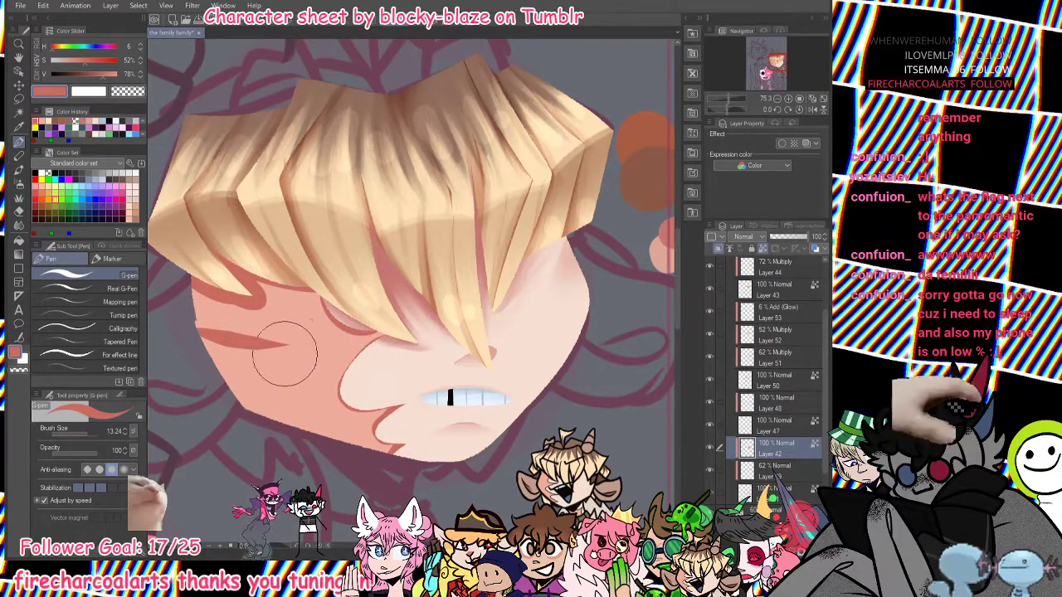
key(ctrl+z)
drag(198, 341, 343, 347)
drag(238, 408, 333, 397)
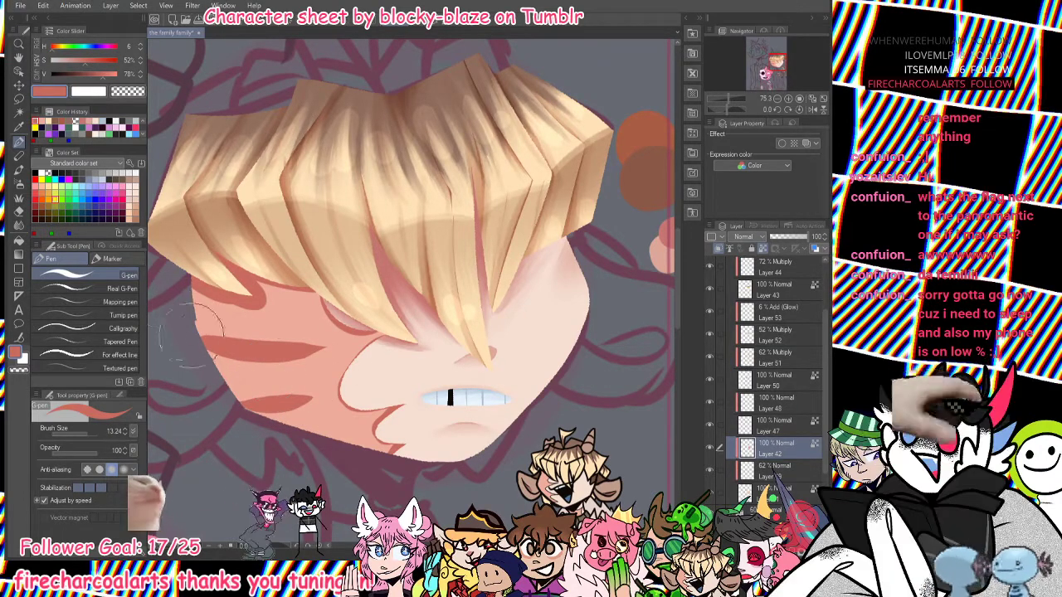
click(83, 288)
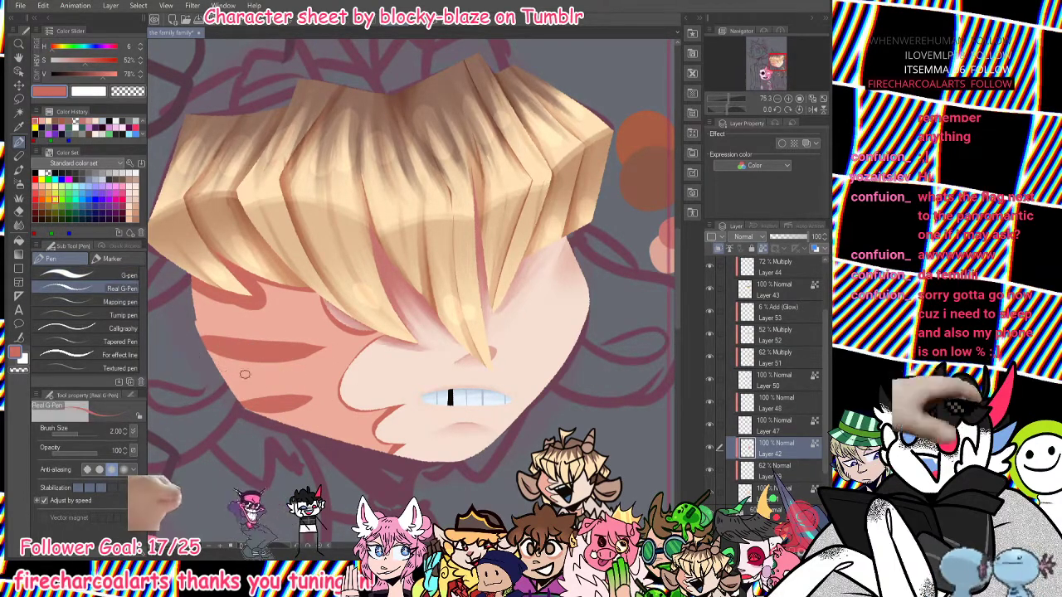
drag(358, 340, 313, 371)
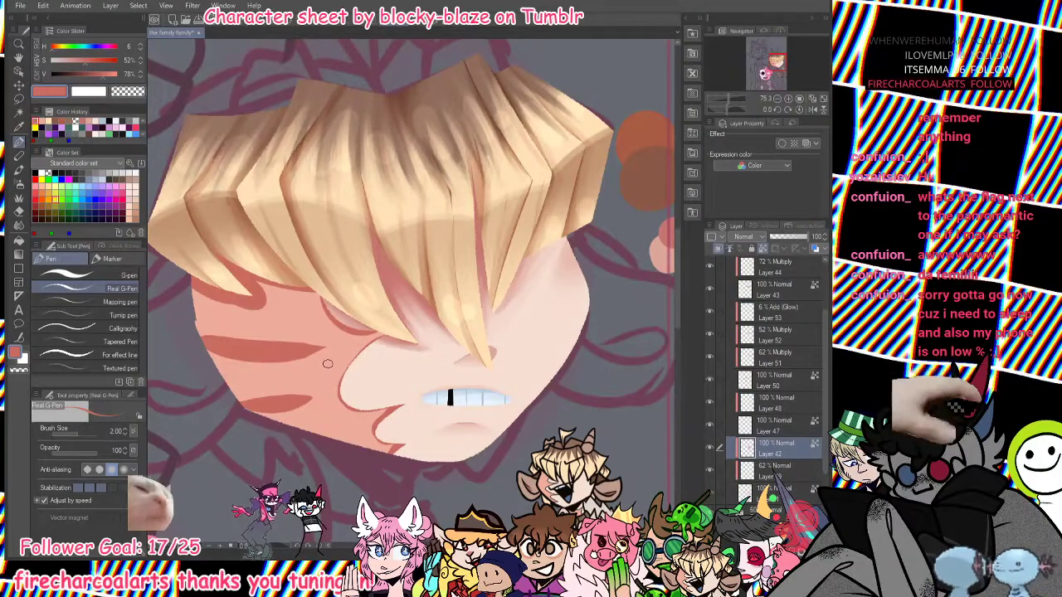
Try blending the upper cheek stripe with the Wet bleed blender, and undo the cheek stripes.
click(20, 225)
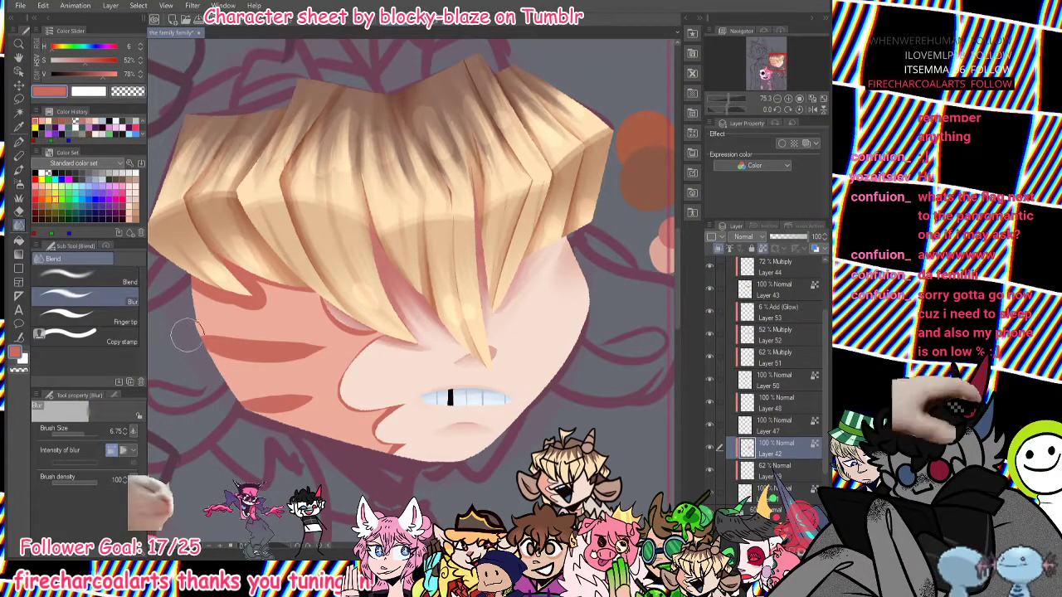
click(21, 171)
mouse_move(199, 336)
mouse_down()
mouse_move(352, 340)
mouse_move(158, 339)
mouse_move(256, 363)
mouse_move(349, 345)
mouse_up()
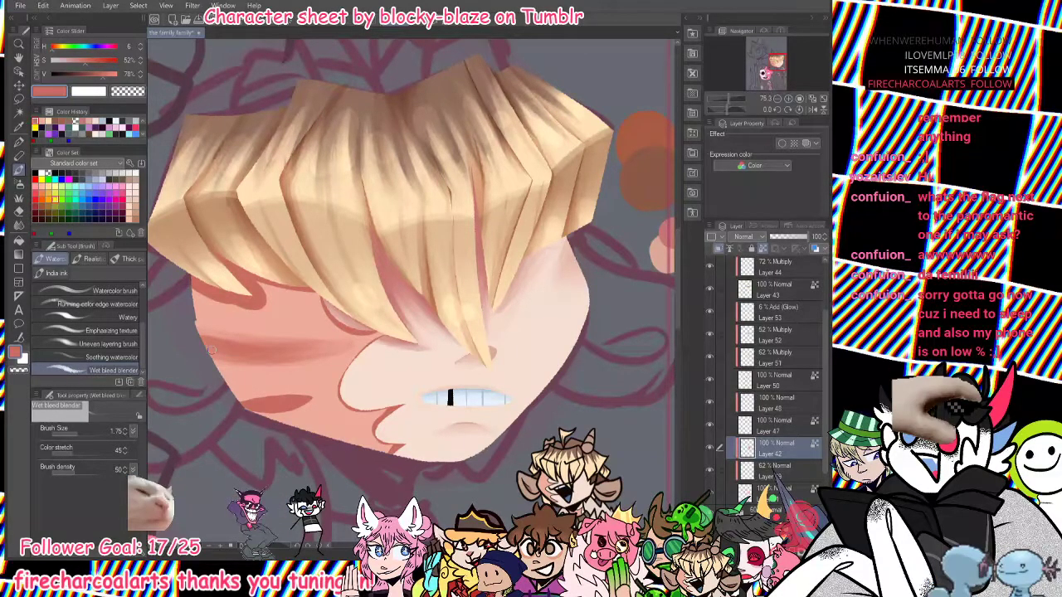
key(ctrl+z)
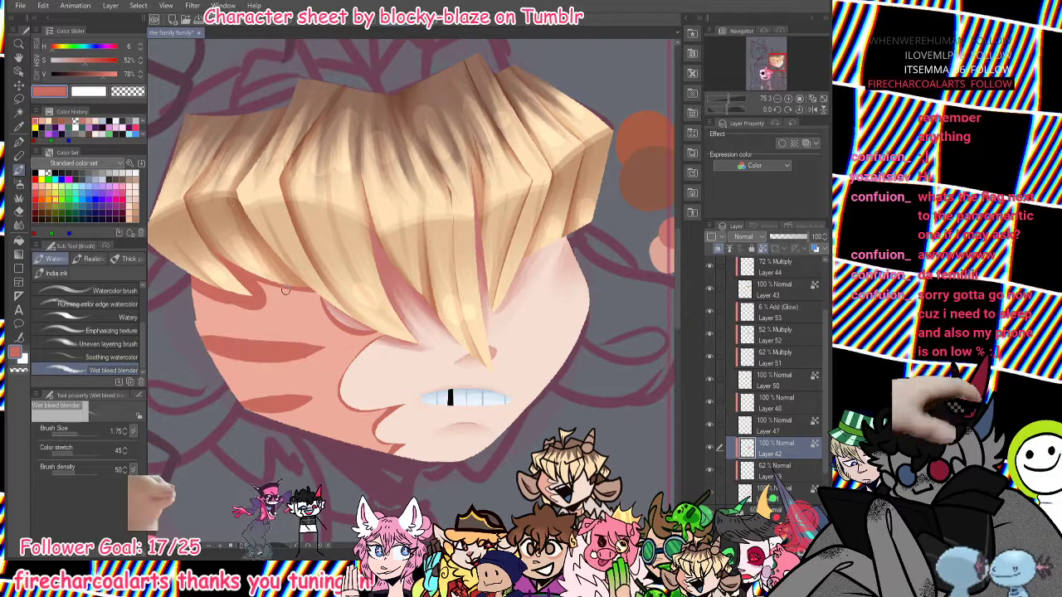
key(ctrl+y)
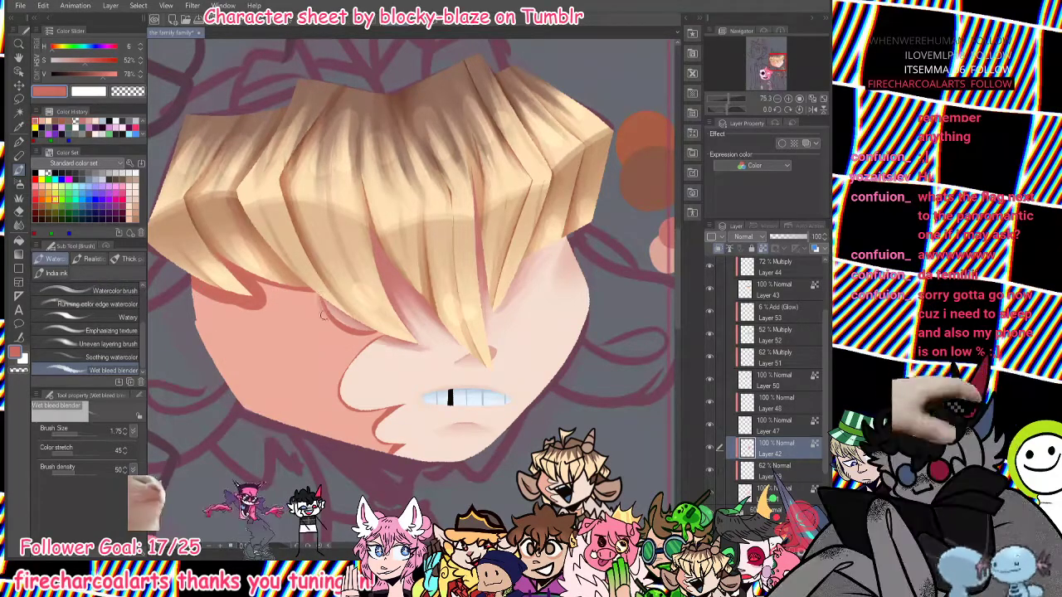
Blend the red face shadows with the Wet bleed blender and soften them with the Blur tool at size 3.44.
drag(328, 316, 345, 330)
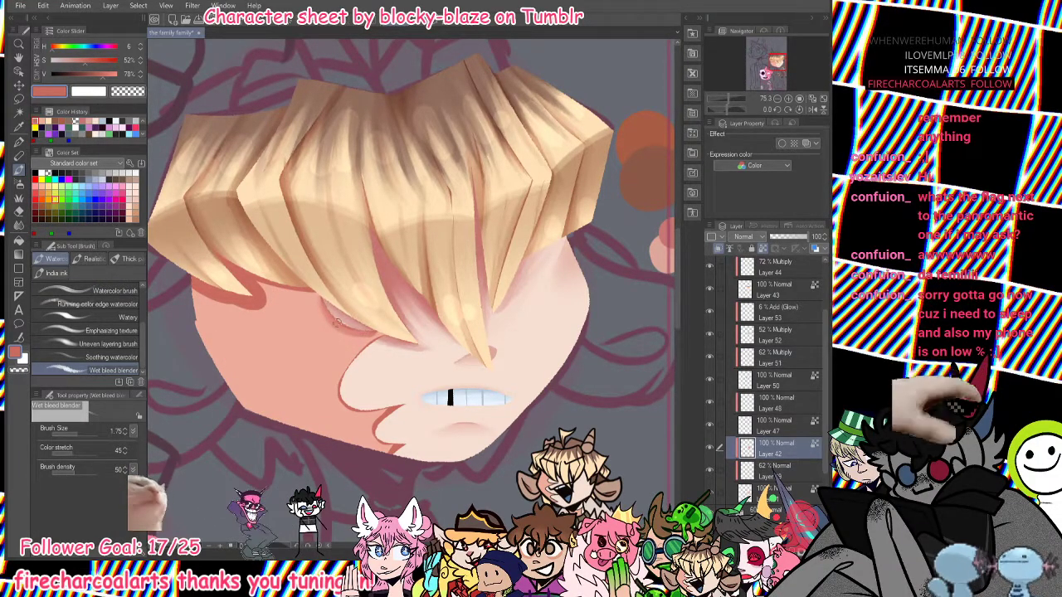
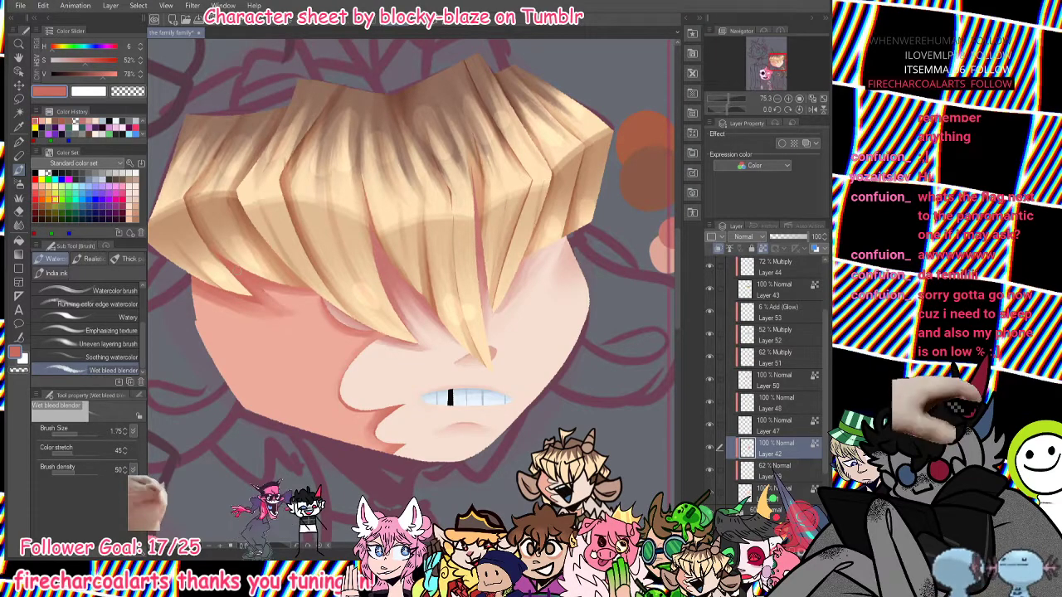
key(j)
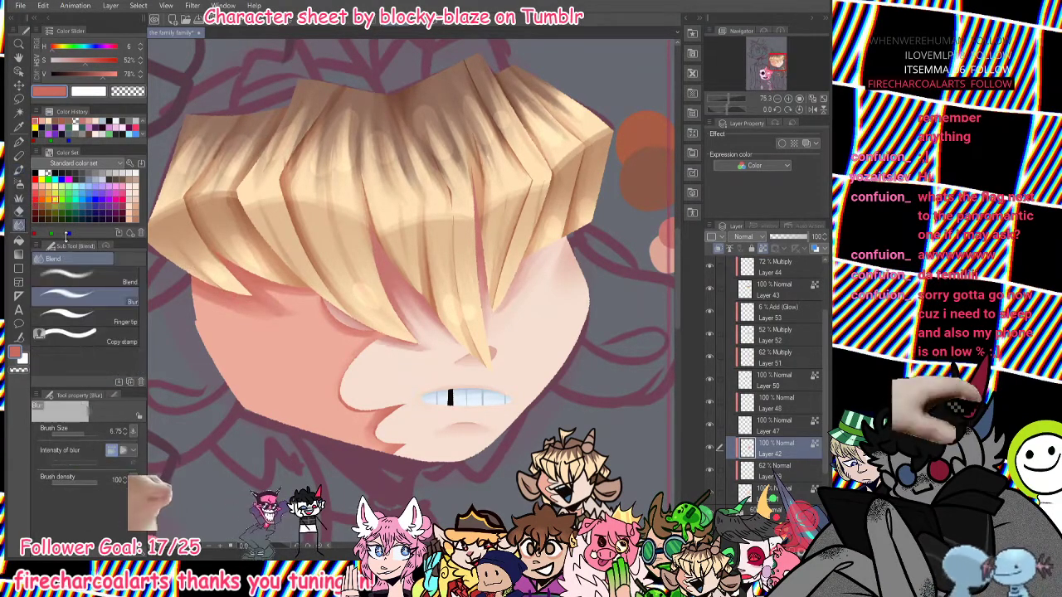
click(80, 432)
drag(80, 432, 82, 432)
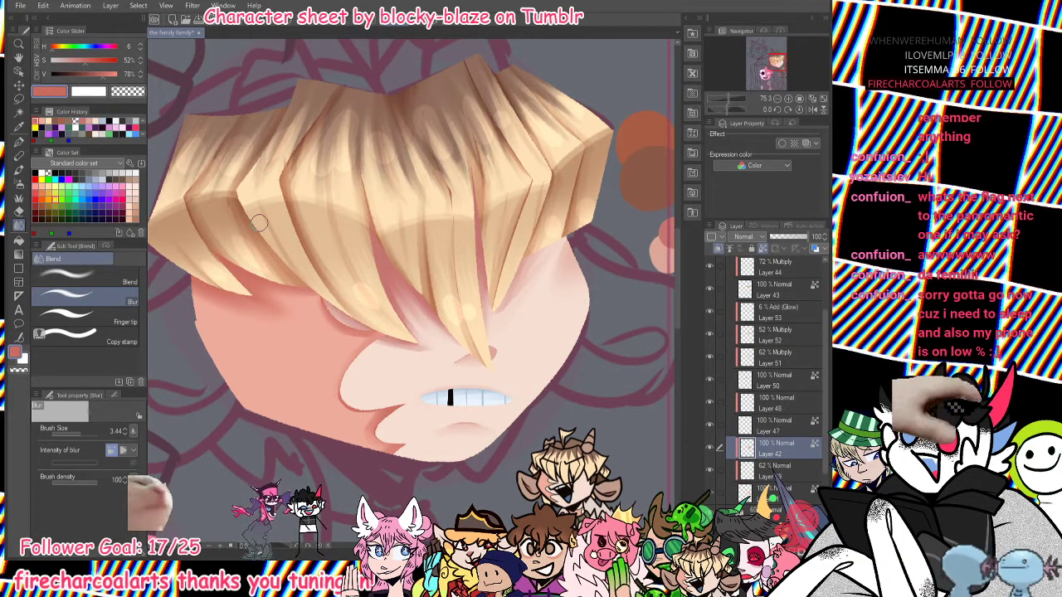
Try adjusting the opacity of the face layer directly below Layer 42.
drag(728, 100, 736, 101)
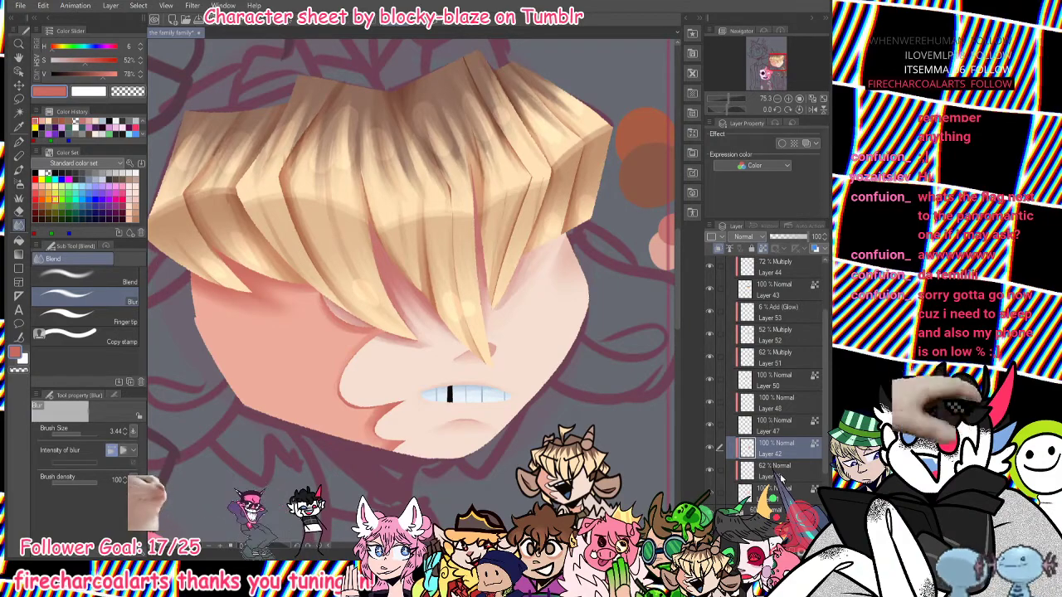
click(778, 473)
click(786, 239)
click(794, 238)
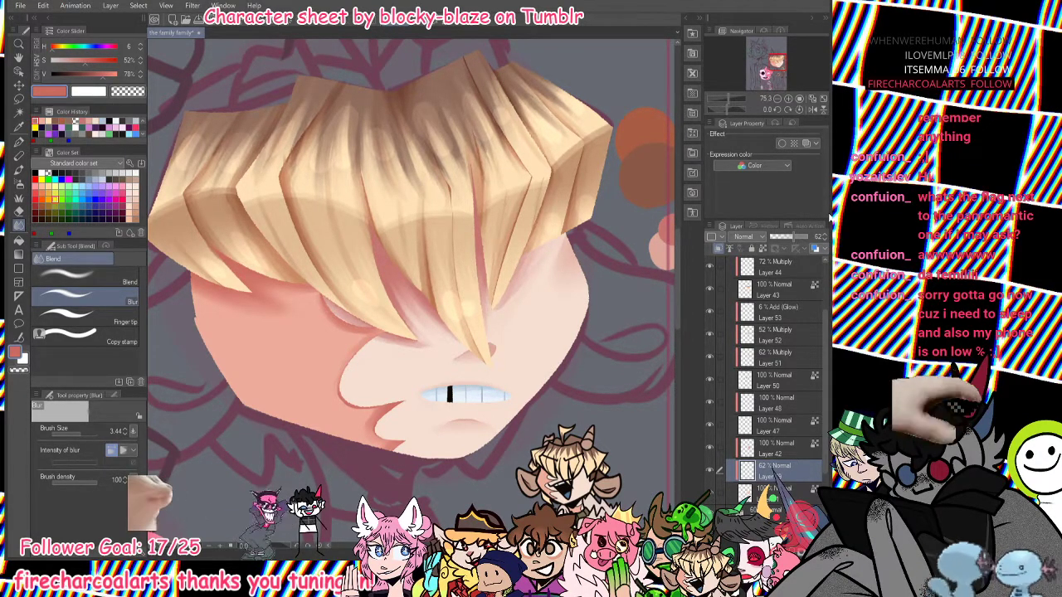
drag(730, 96, 727, 98)
drag(769, 65, 773, 63)
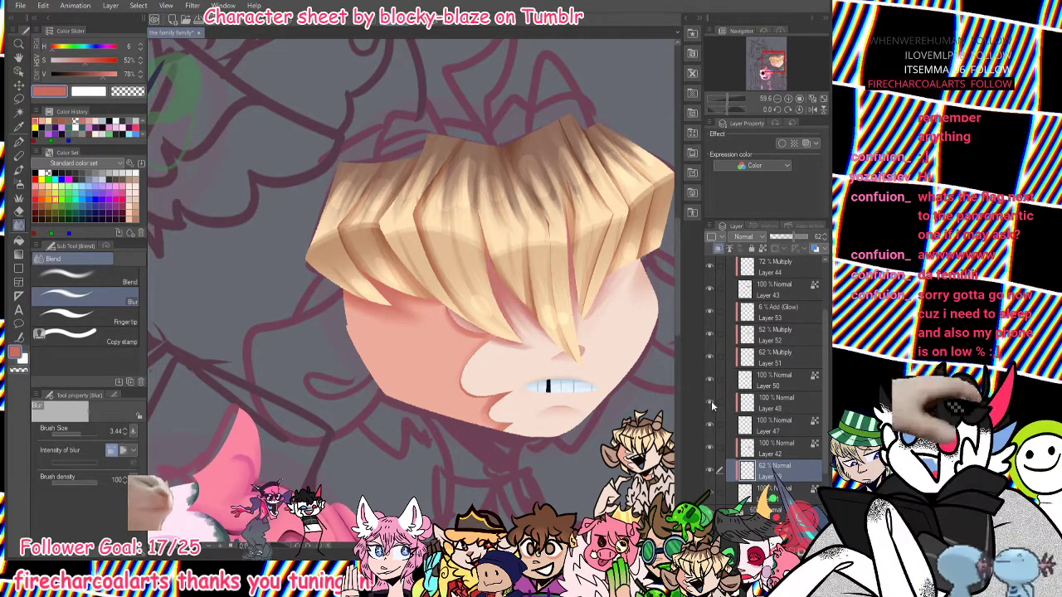
Select Layer 48 and briefly hide the side hair to examine the face shadow underneath.
click(773, 403)
click(708, 377)
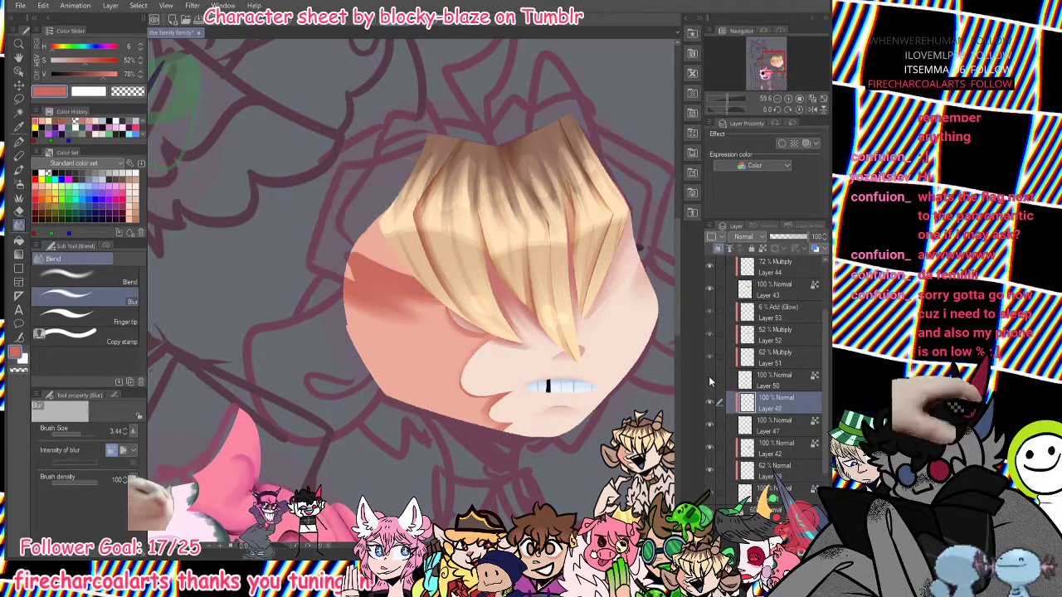
click(709, 378)
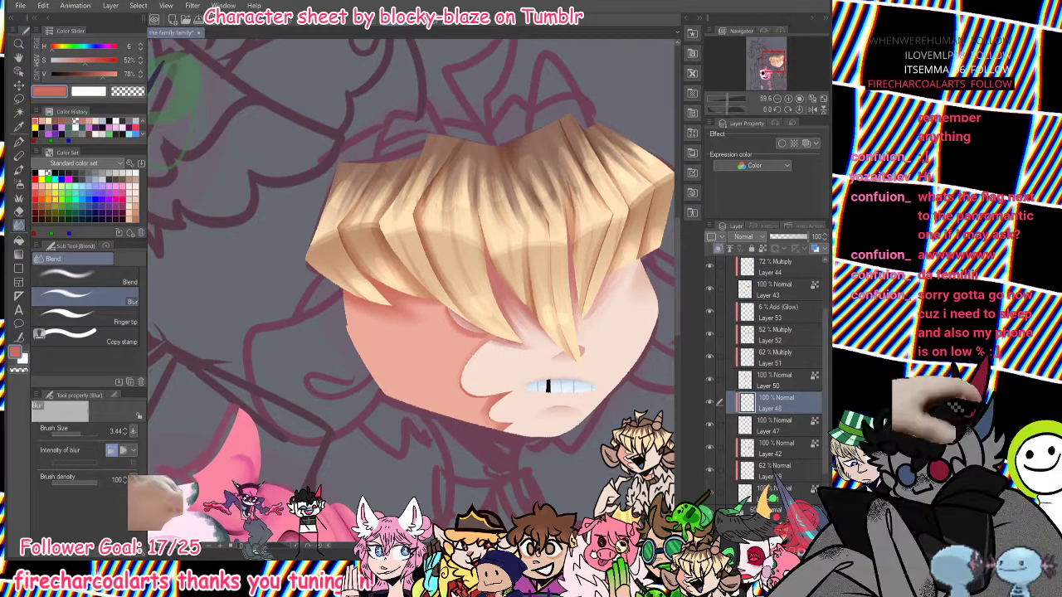
Outline a drooping ear beside the cheek on a new layer above Layer 48, using the Real G-Pen and tan brown sampled from the bangs.
key(ctrl+shift+n)
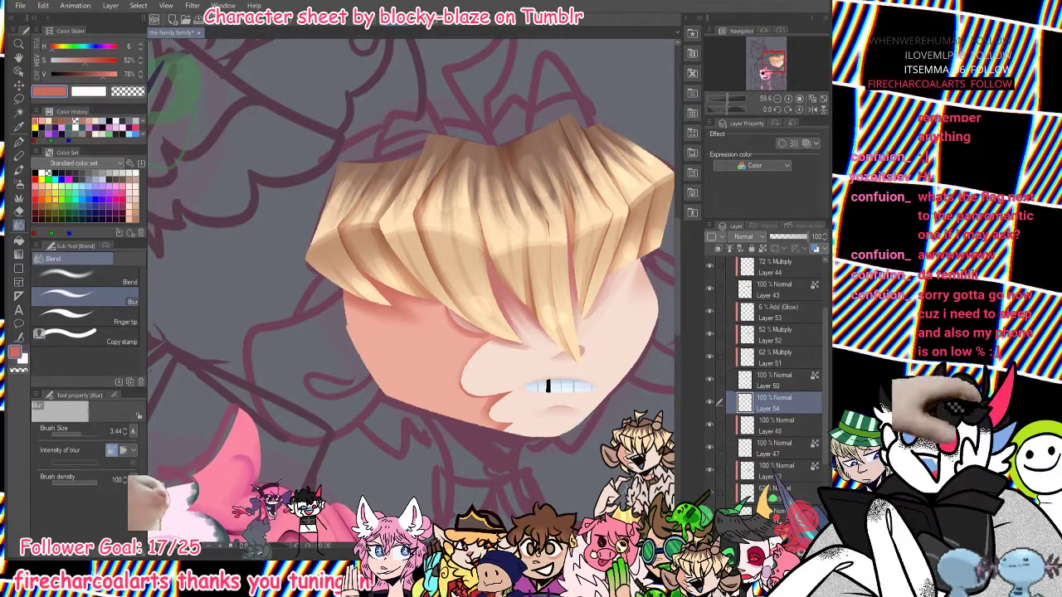
alt+click(522, 170)
key(p)
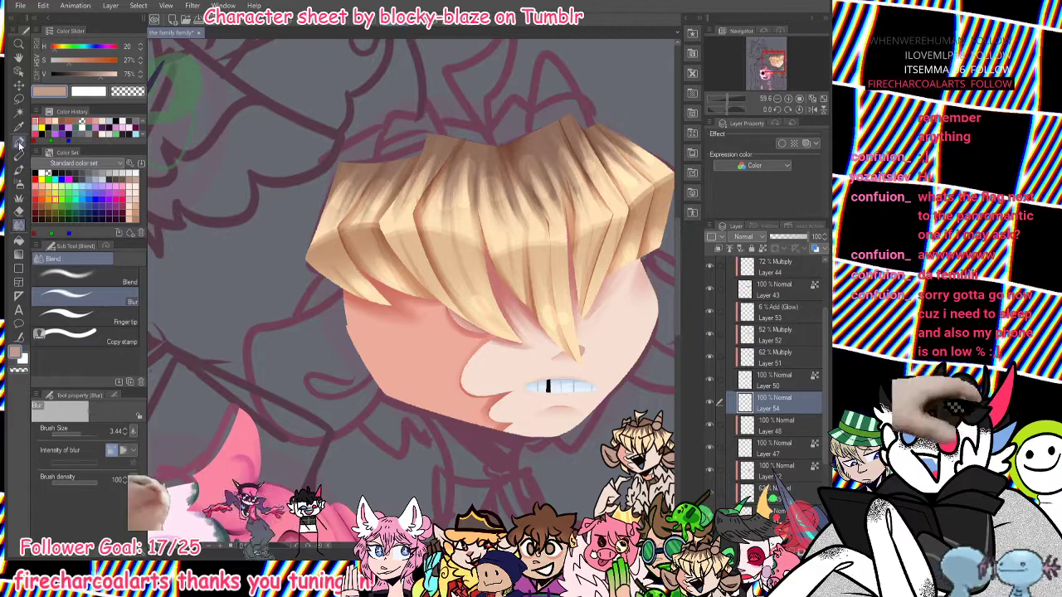
click(812, 109)
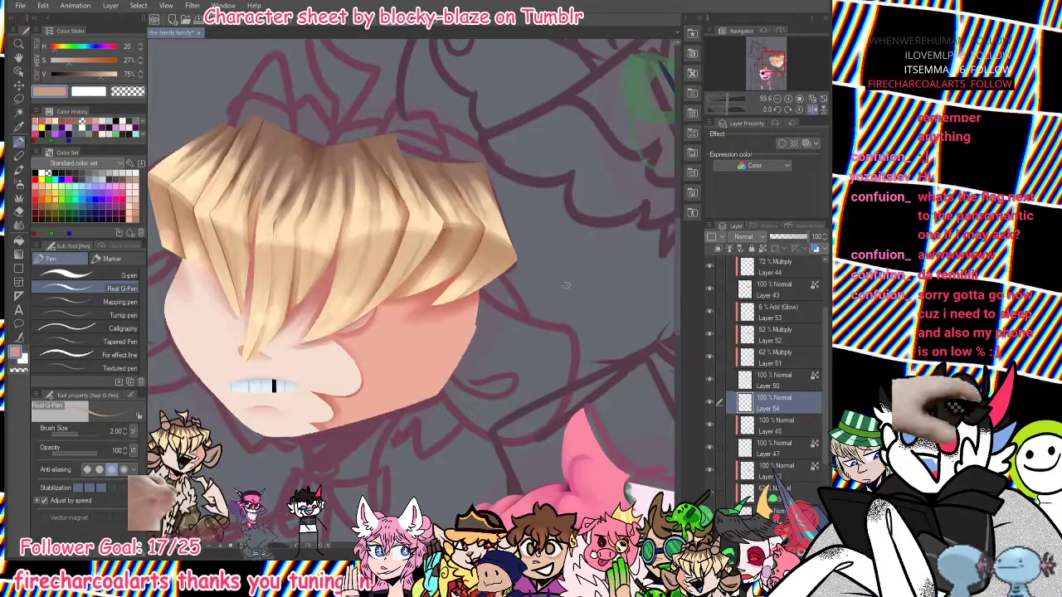
key(ctrl+z)
mouse_move(468, 306)
mouse_down()
mouse_move(529, 342)
mouse_move(500, 425)
mouse_move(460, 407)
mouse_move(562, 375)
mouse_move(440, 394)
mouse_move(496, 324)
mouse_move(454, 412)
mouse_up()
key(ctrl+z)
key(ctrl+z)
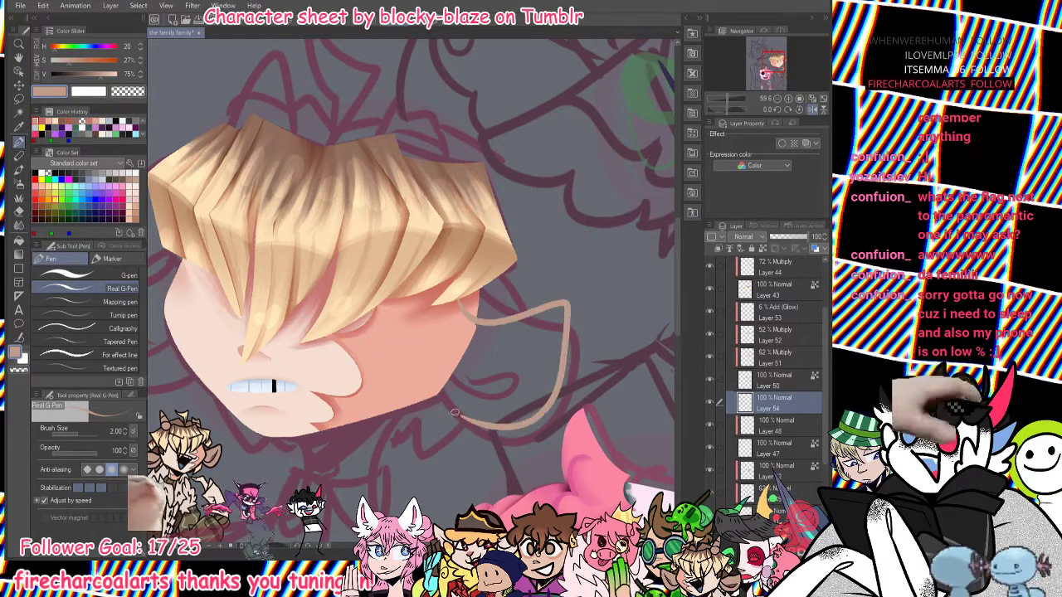
key(ctrl+z)
drag(439, 290, 464, 414)
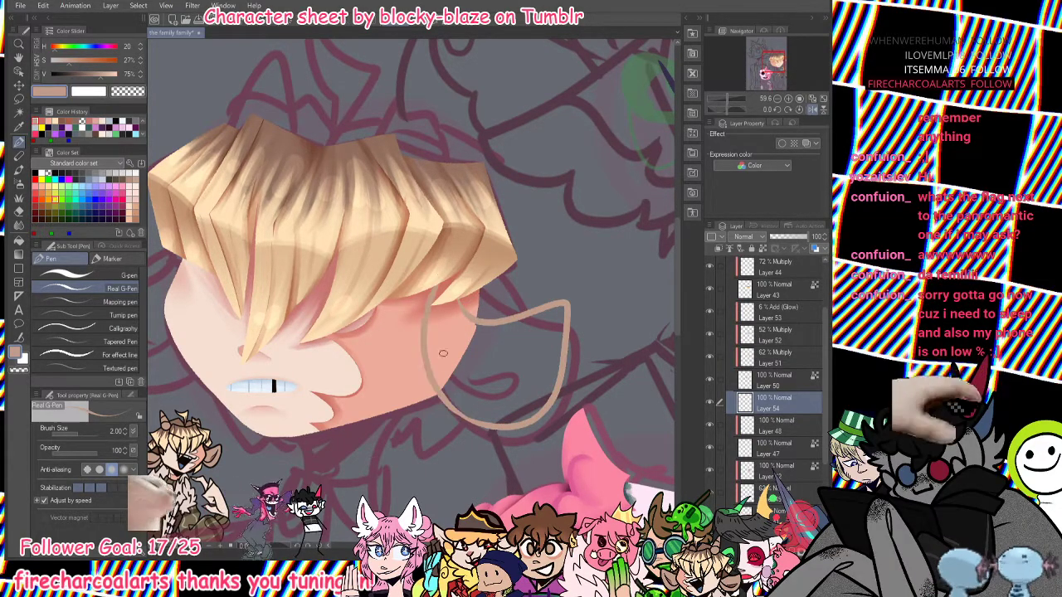
key(ctrl+z)
drag(439, 287, 474, 422)
key(ctrl+z)
key(ctrl+z)
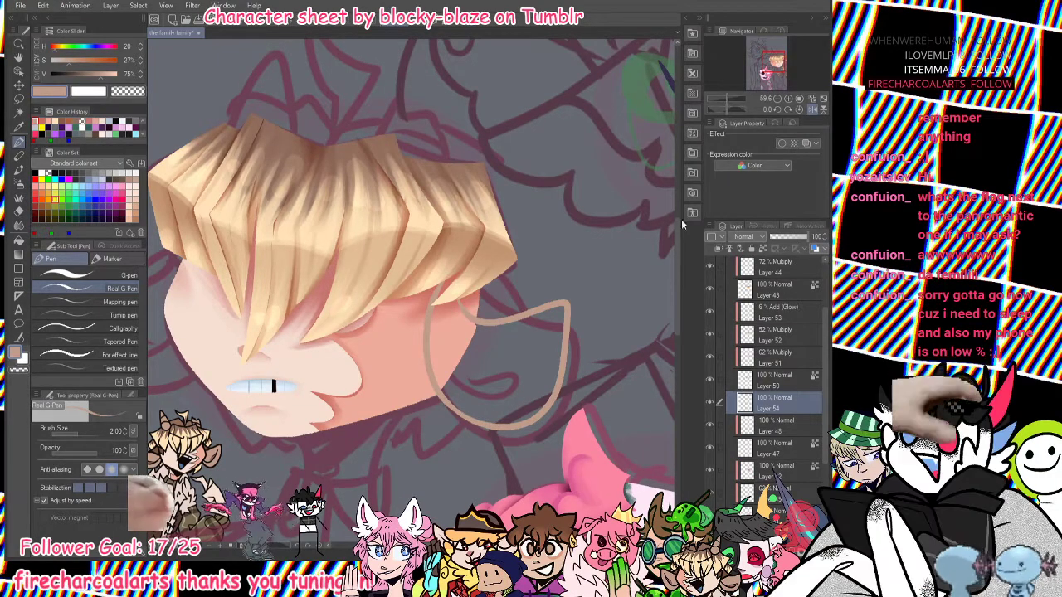
click(806, 111)
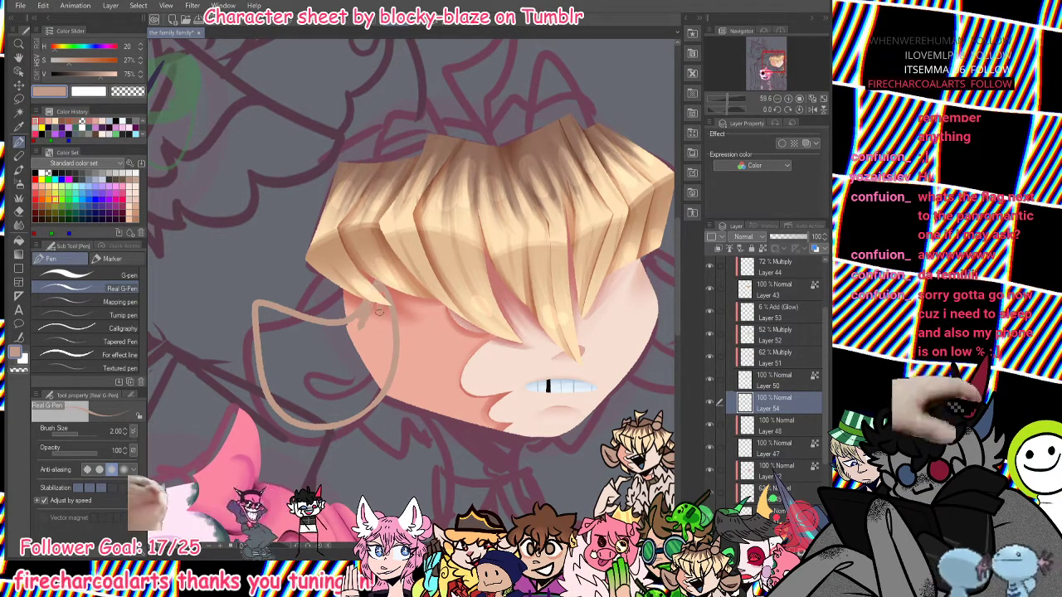
Fill the ear outline with solid tan brown using the G-pen and Real G-Pen, closing the gaps along its edges.
click(79, 275)
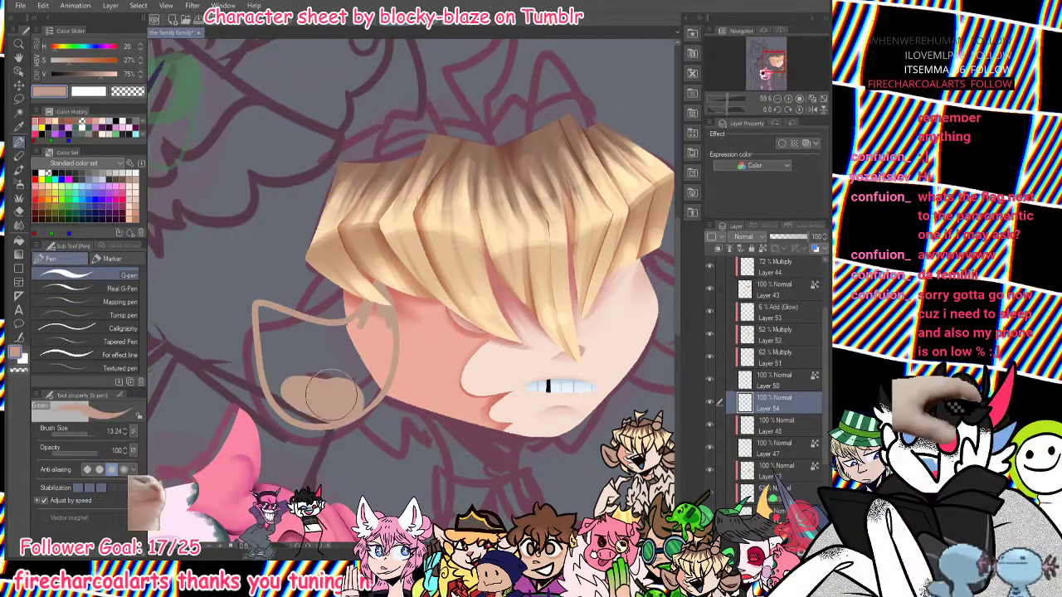
mouse_move(315, 390)
mouse_down()
mouse_move(284, 348)
mouse_move(379, 343)
mouse_move(382, 302)
mouse_move(376, 322)
mouse_move(373, 311)
mouse_move(322, 340)
mouse_move(386, 345)
mouse_up()
click(79, 288)
mouse_move(262, 307)
mouse_down()
mouse_move(331, 342)
mouse_move(301, 339)
mouse_move(265, 330)
mouse_move(302, 335)
mouse_move(299, 326)
mouse_move(328, 324)
mouse_up()
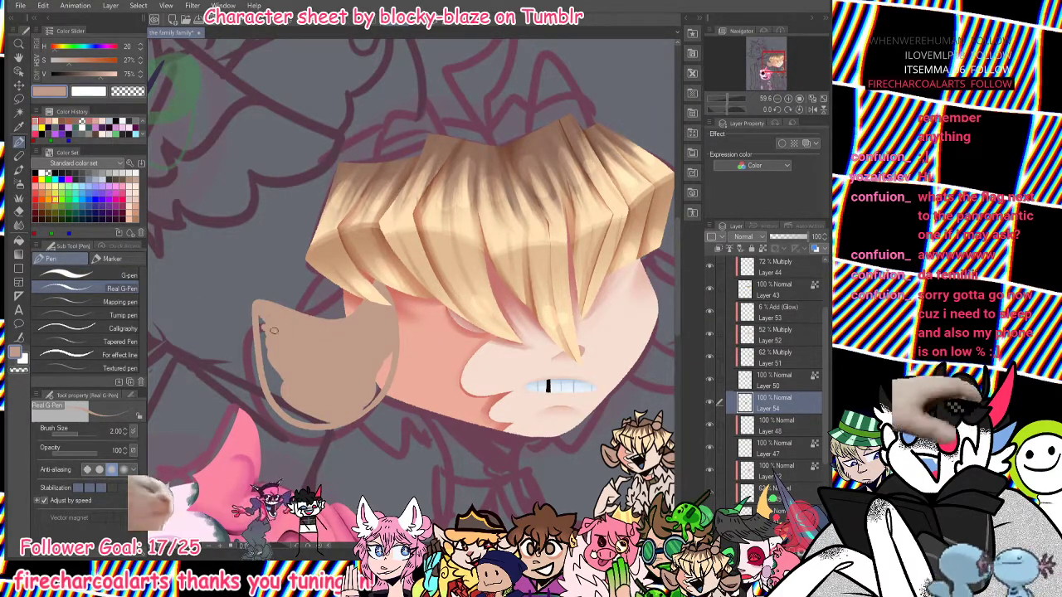
click(83, 275)
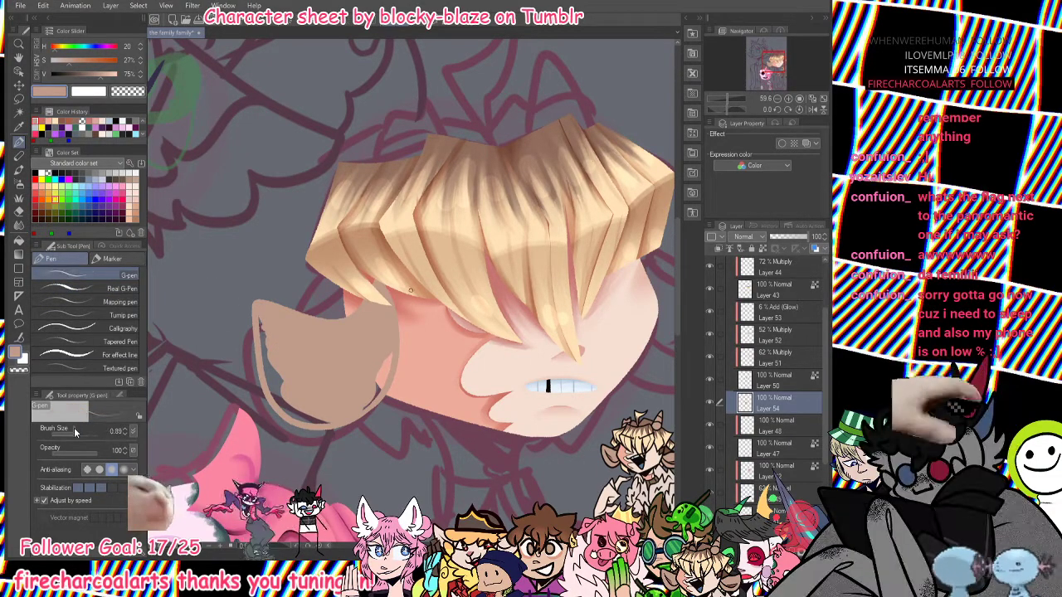
mouse_move(261, 322)
mouse_down()
mouse_move(267, 372)
mouse_move(263, 317)
mouse_move(290, 406)
mouse_move(277, 400)
mouse_move(340, 427)
mouse_up()
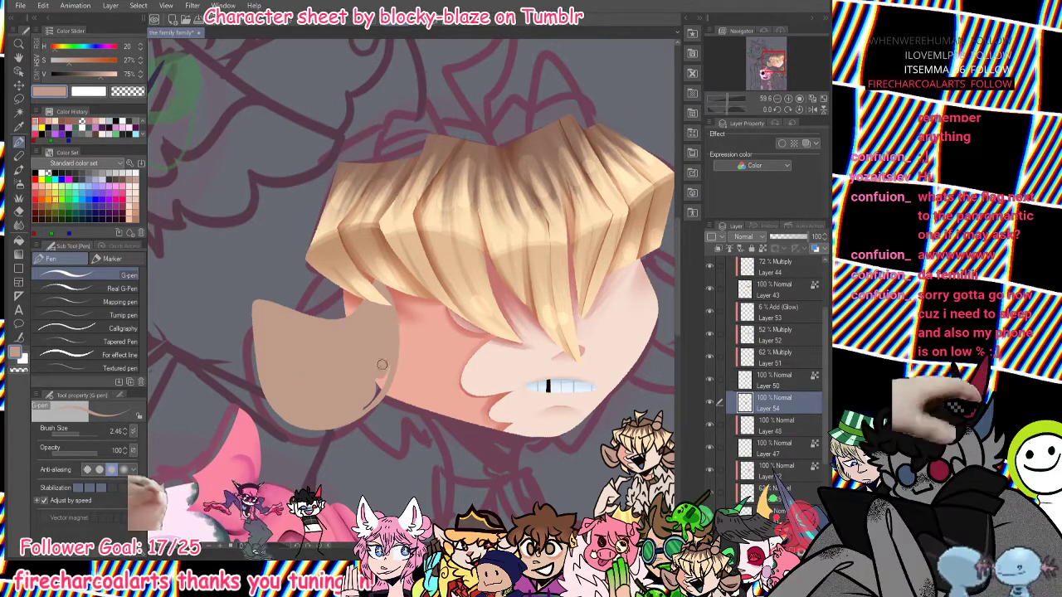
drag(383, 365, 351, 404)
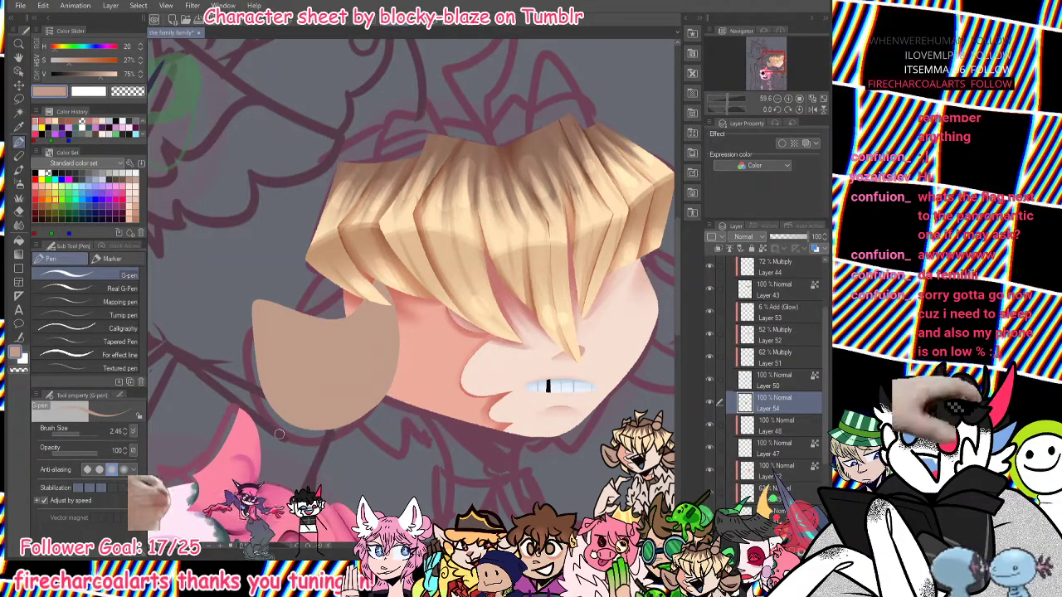
Lock the ear layer's transparent pixels and draw a curved inner-ear crease in reddish brown with the Real G-Pen at size 2.00.
click(83, 288)
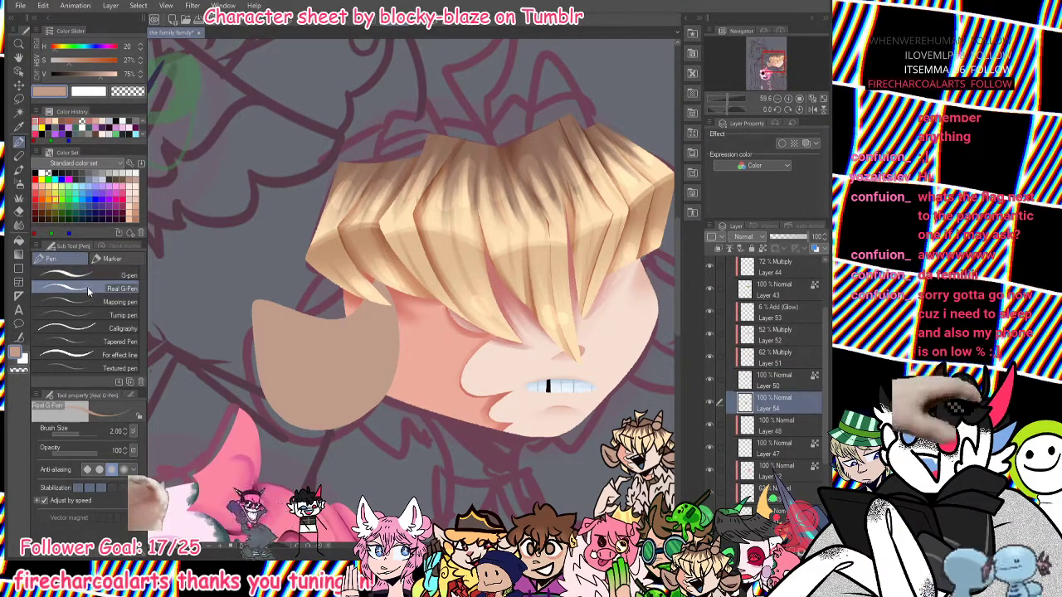
alt+click(493, 286)
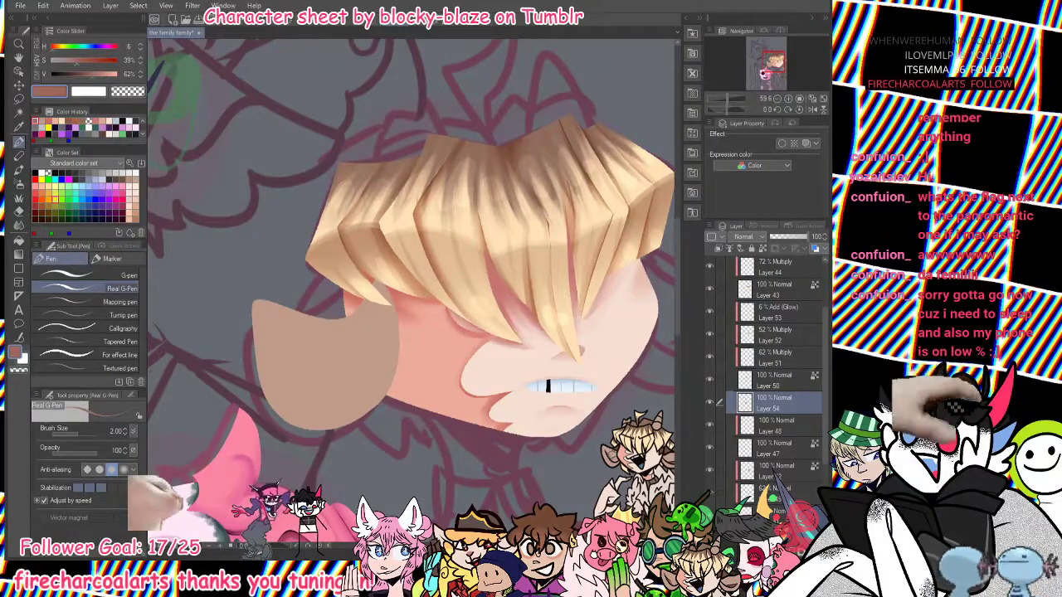
click(762, 251)
mouse_move(278, 362)
mouse_down()
mouse_move(310, 390)
mouse_move(340, 394)
mouse_move(280, 354)
mouse_move(329, 390)
mouse_move(311, 388)
mouse_move(384, 351)
mouse_move(396, 310)
mouse_move(381, 352)
mouse_up()
key(ctrl+z)
key(ctrl+z)
key(ctrl+z)
key(ctrl+z)
key(ctrl+z)
key(ctrl+z)
mouse_move(322, 392)
mouse_down()
mouse_move(398, 341)
mouse_move(364, 379)
mouse_move(391, 361)
mouse_move(400, 334)
mouse_move(368, 381)
mouse_up()
key(ctrl+z)
key(ctrl+z)
key(ctrl+z)
key(ctrl+z)
key(ctrl+z)
drag(399, 344, 384, 366)
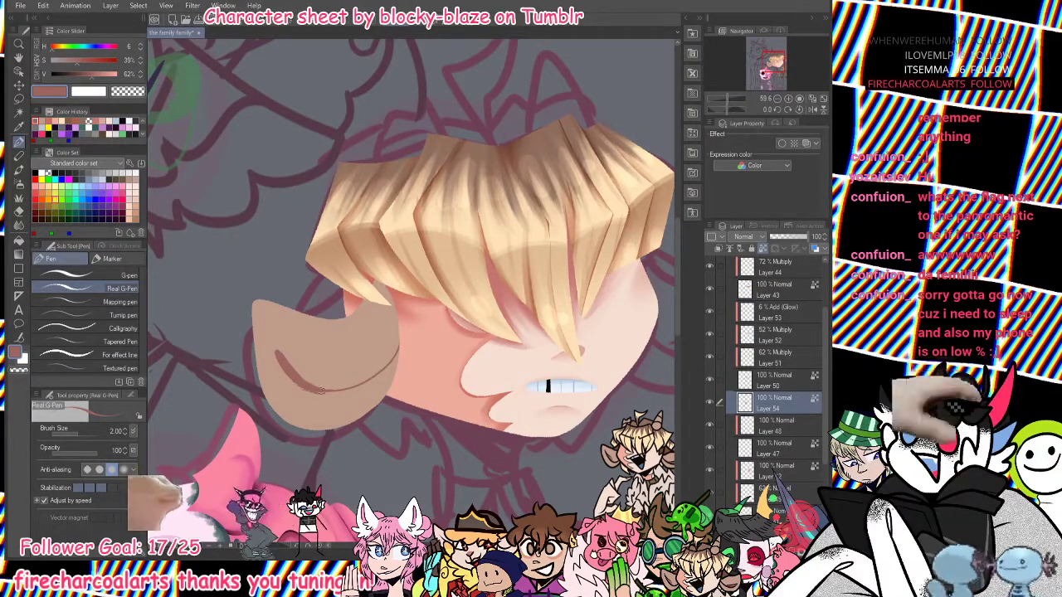
drag(277, 352, 317, 389)
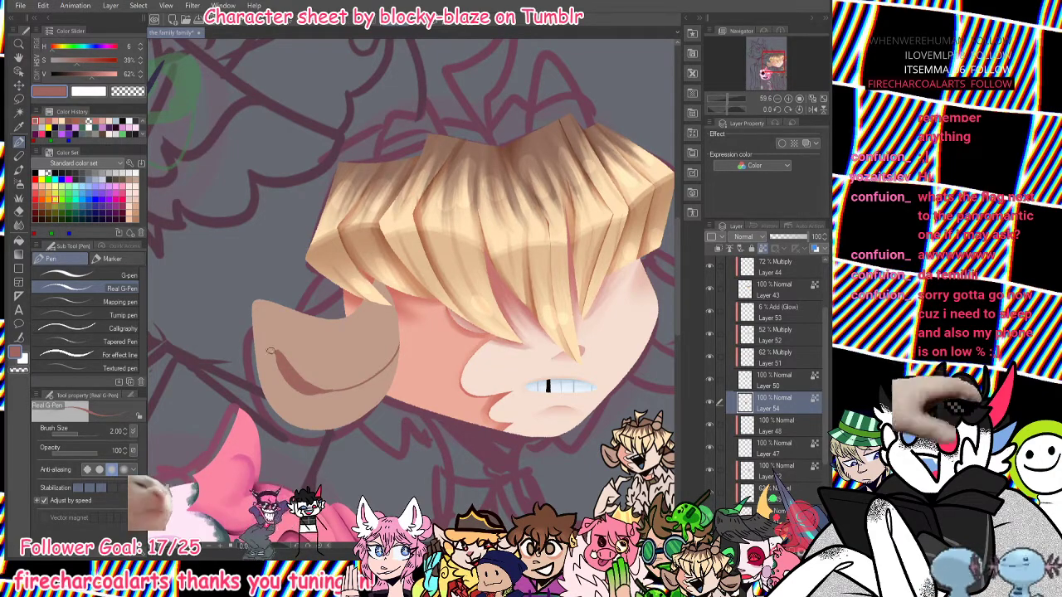
Soften the inner-ear crease with the Blur tool and blend it using the Wet bleed blender at size 1.75.
click(18, 225)
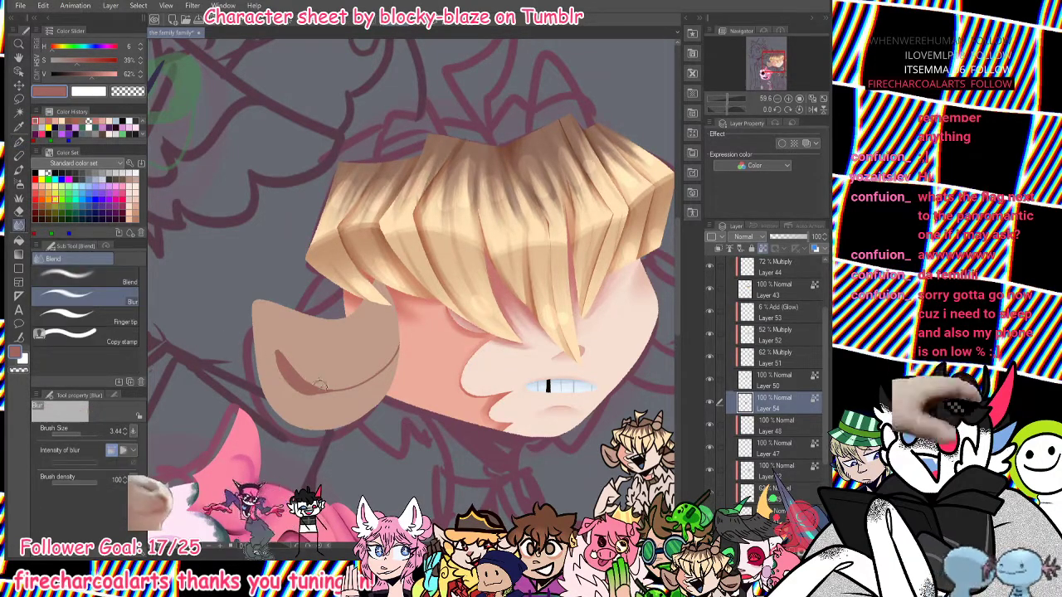
drag(312, 396, 340, 393)
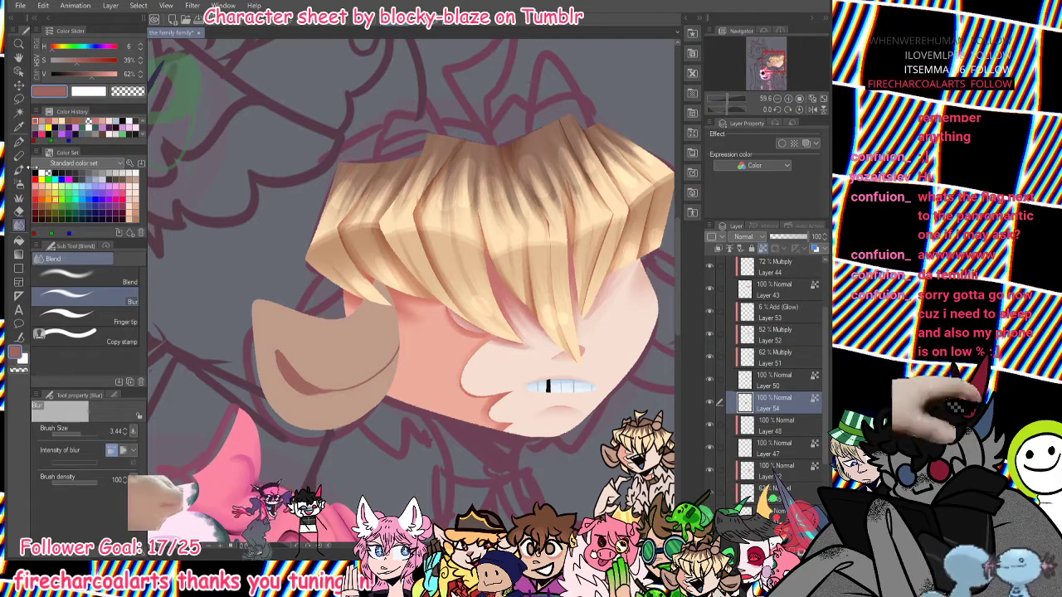
click(19, 156)
click(19, 169)
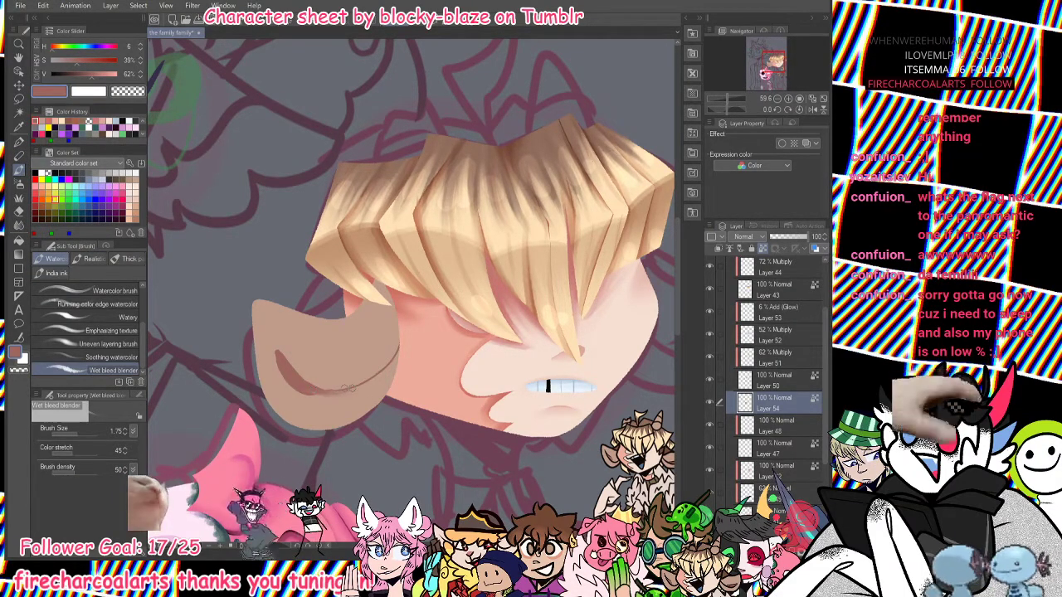
drag(349, 389, 370, 383)
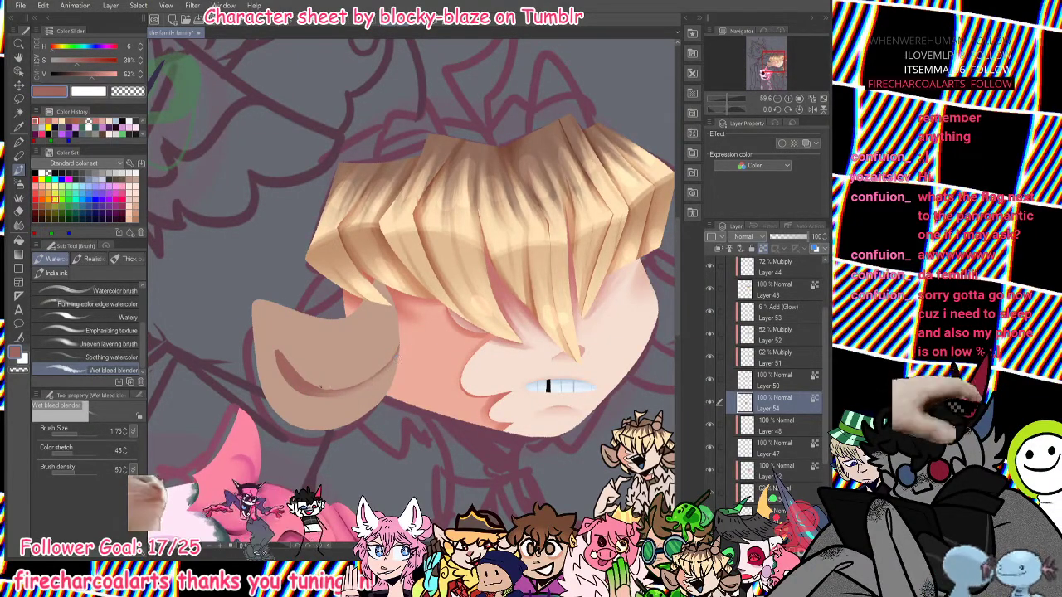
key(ctrl+z)
drag(290, 383, 278, 351)
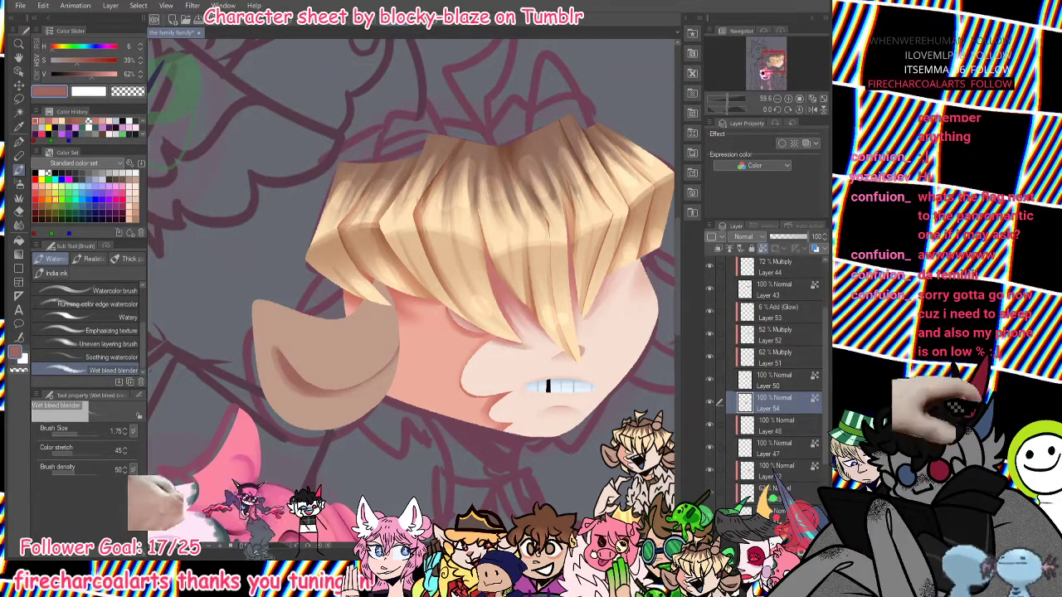
On a new layer clipped to the ear, outline shadows along its inner edge and lower rim, and fill the lower area with reddish brown.
click(718, 248)
click(18, 141)
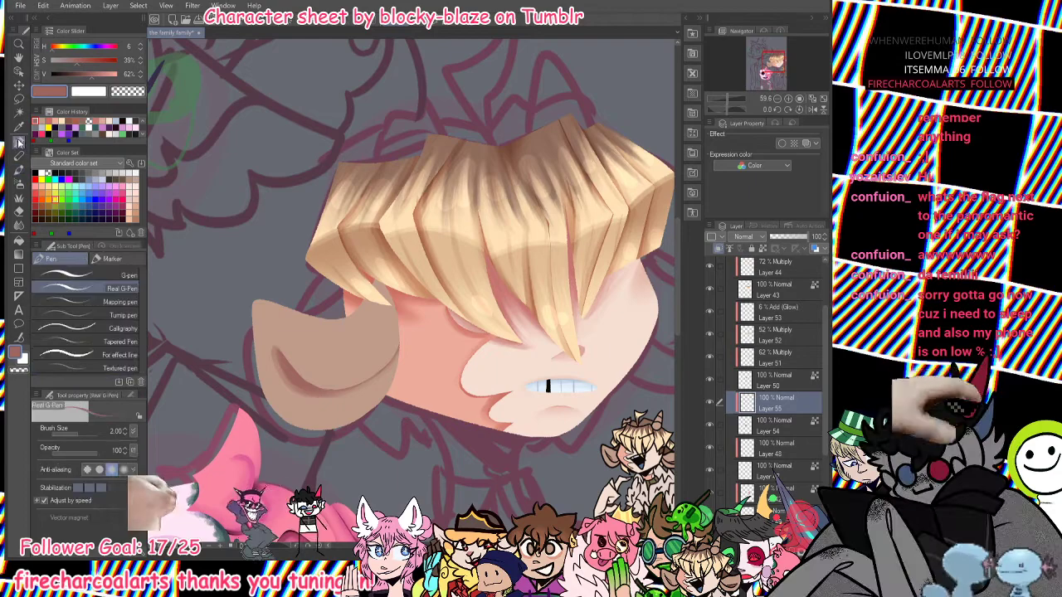
mouse_move(370, 312)
mouse_down()
mouse_move(384, 336)
mouse_move(383, 357)
mouse_move(393, 312)
mouse_move(397, 357)
mouse_up()
key(ctrl+z)
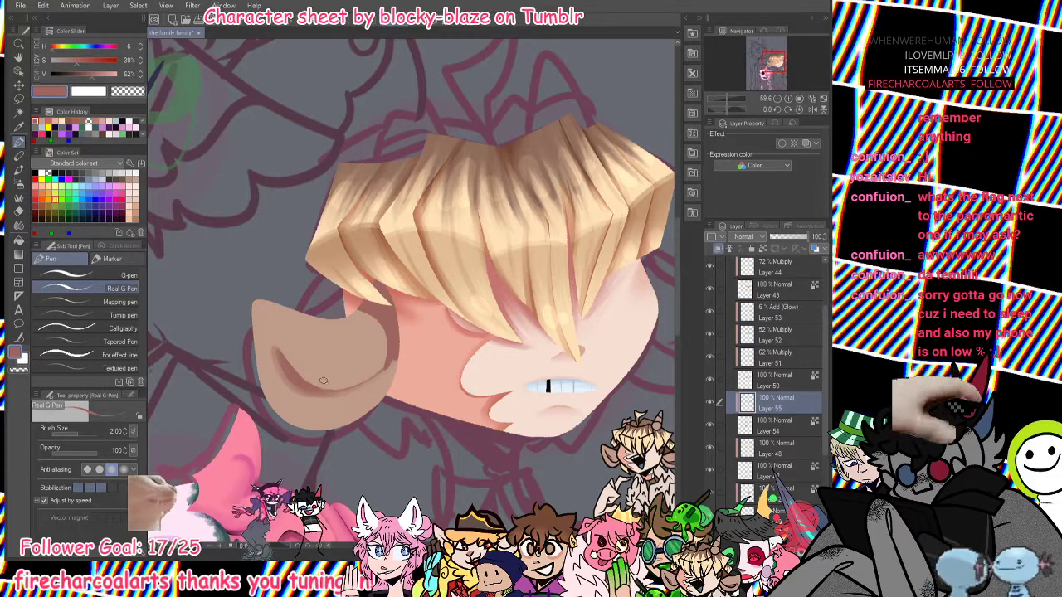
drag(264, 343, 283, 409)
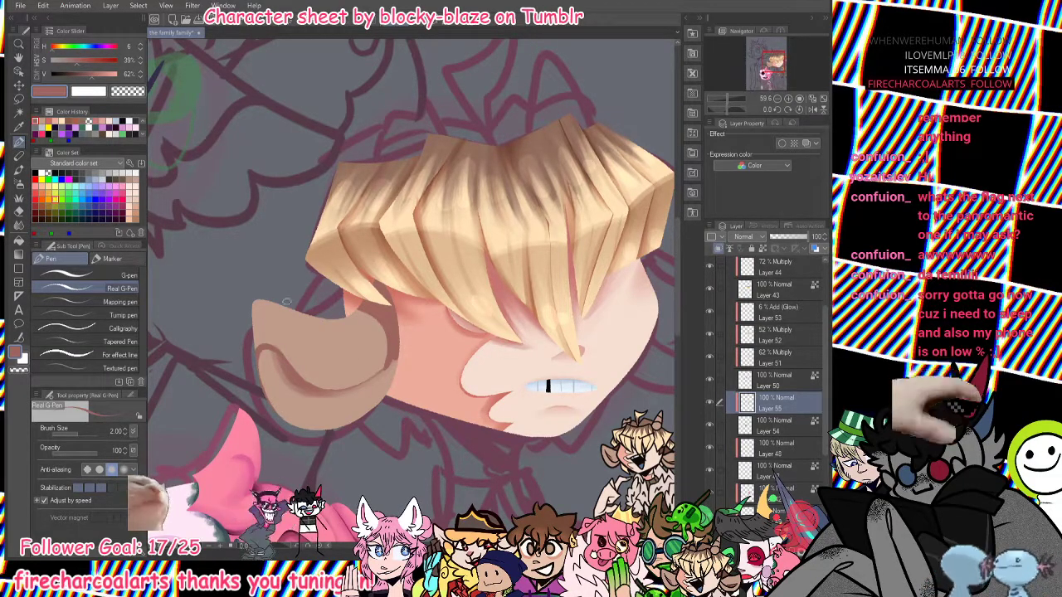
click(19, 240)
click(315, 397)
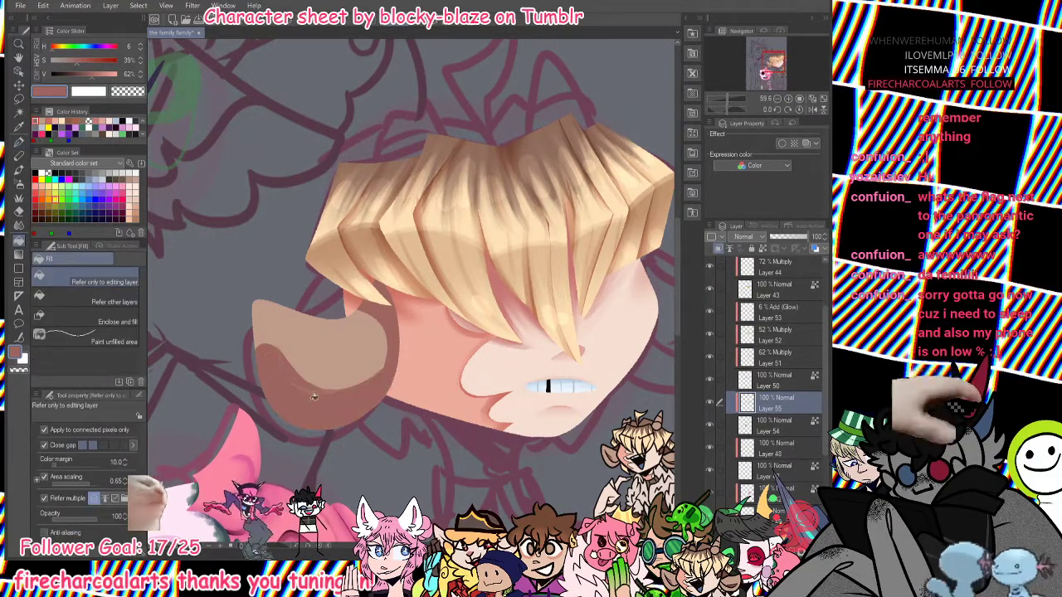
Set the ear shadow layer to Multiply at 62% opacity.
click(19, 143)
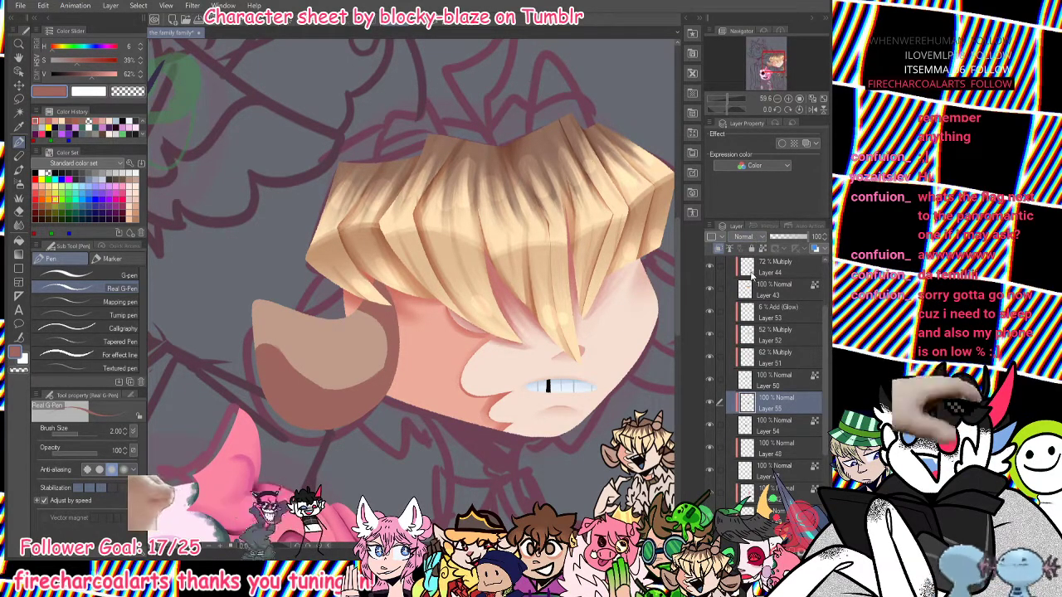
click(743, 236)
click(755, 265)
click(791, 239)
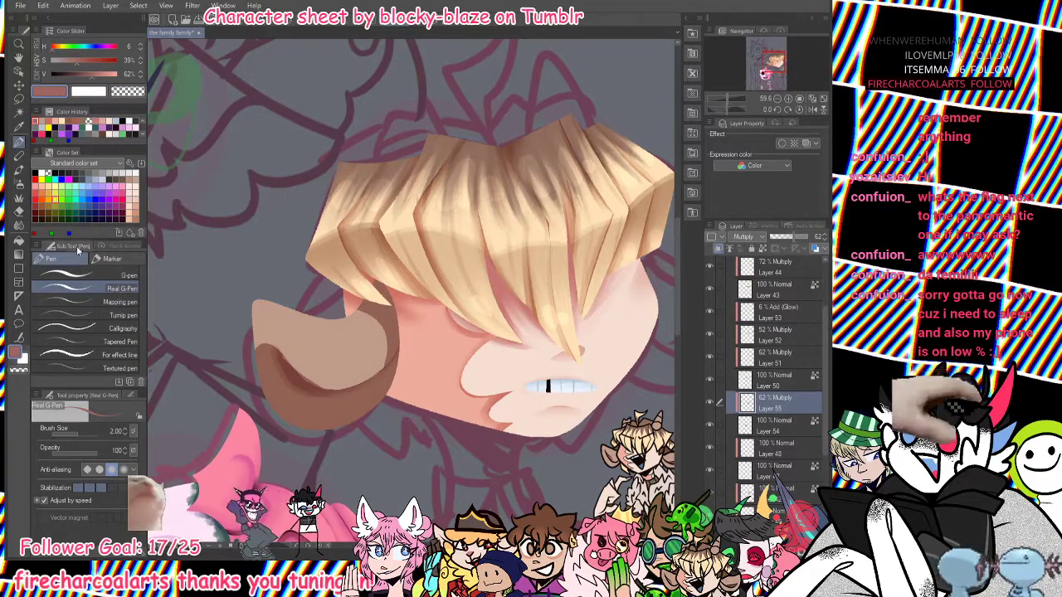
Blend the ear shadow's edges with the Wet bleed blender and the Blur tool, and lower the shadow layer's opacity to 36%.
click(18, 169)
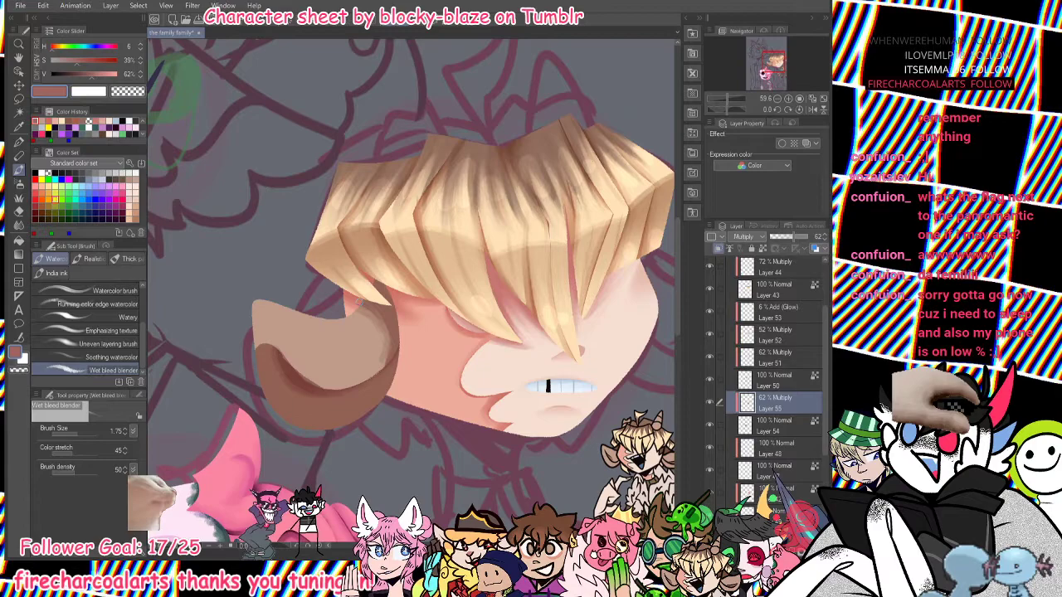
drag(294, 368, 321, 385)
mouse_move(277, 349)
mouse_down()
mouse_move(345, 385)
mouse_move(284, 373)
mouse_move(317, 396)
mouse_move(386, 362)
mouse_move(308, 385)
mouse_up()
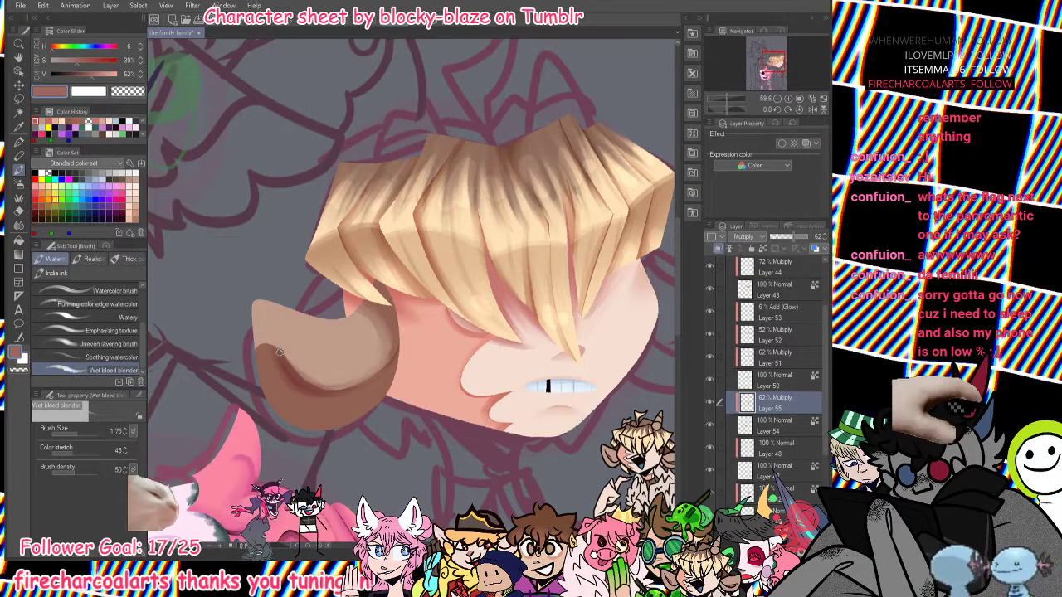
click(19, 224)
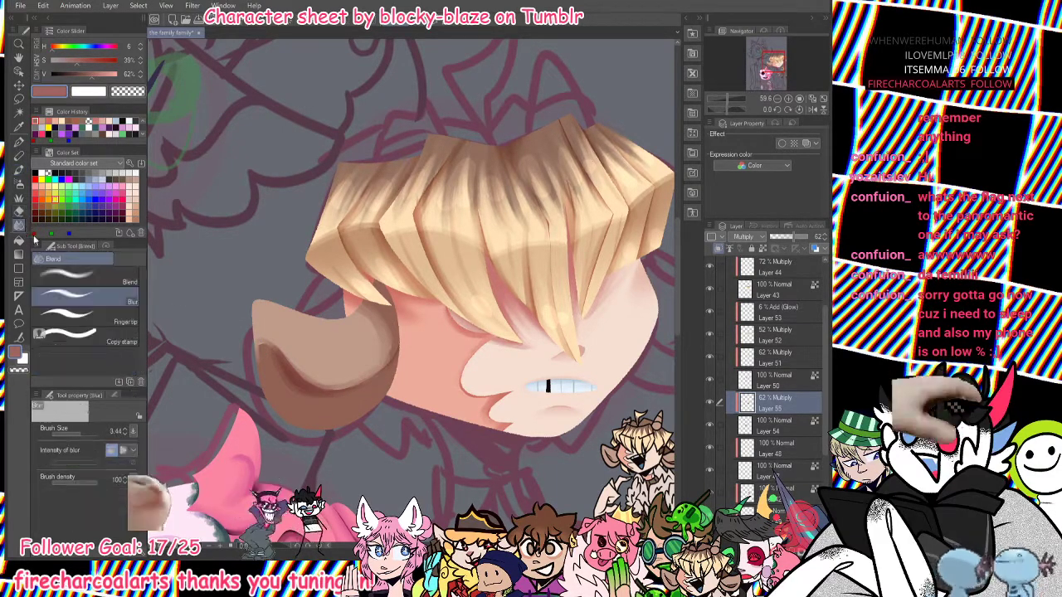
mouse_move(258, 339)
mouse_down()
mouse_move(271, 331)
mouse_move(265, 340)
mouse_up()
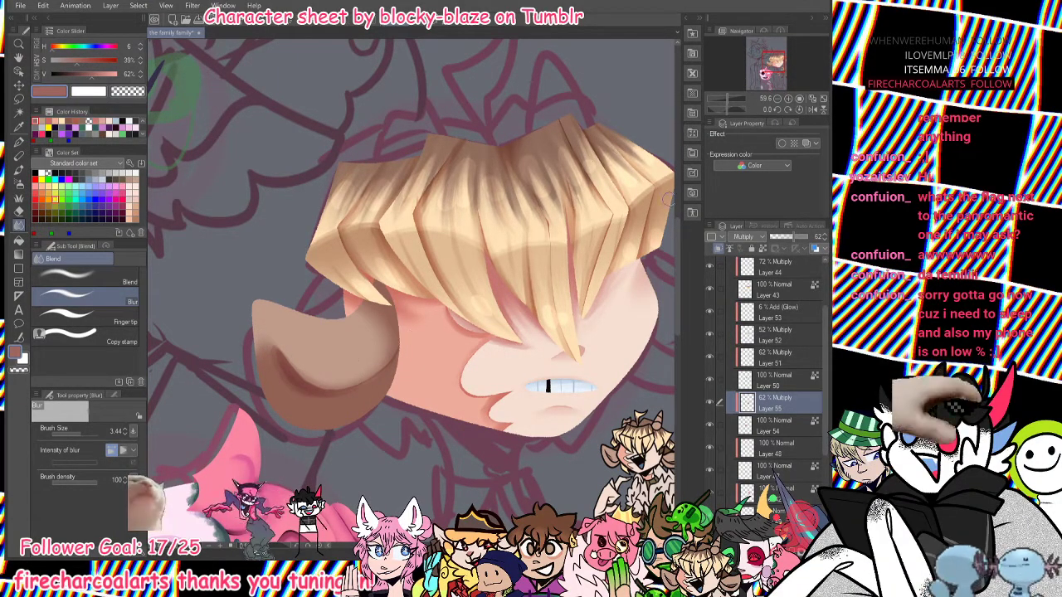
drag(789, 237, 772, 235)
On a new layer beneath the ear layers, paint a brown patch between the ear and hair with the Real G-Pen, using a brown sampled from the ear.
mouse_move(730, 100)
mouse_down()
mouse_move(718, 105)
mouse_move(733, 92)
mouse_up()
click(790, 458)
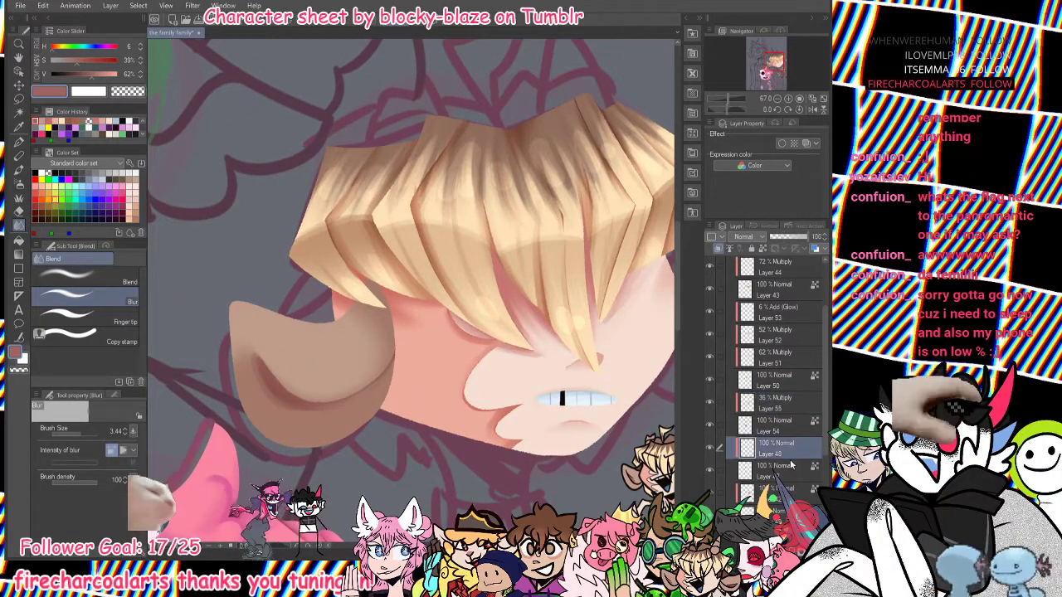
key(ctrl+shift+n)
scroll(412, 285, right, 2)
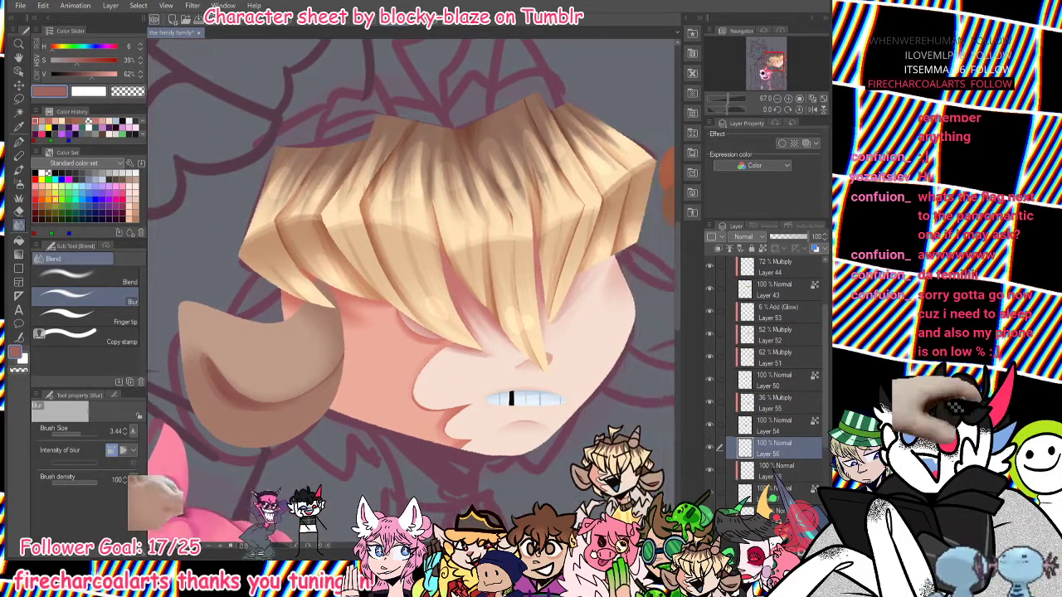
alt+click(225, 382)
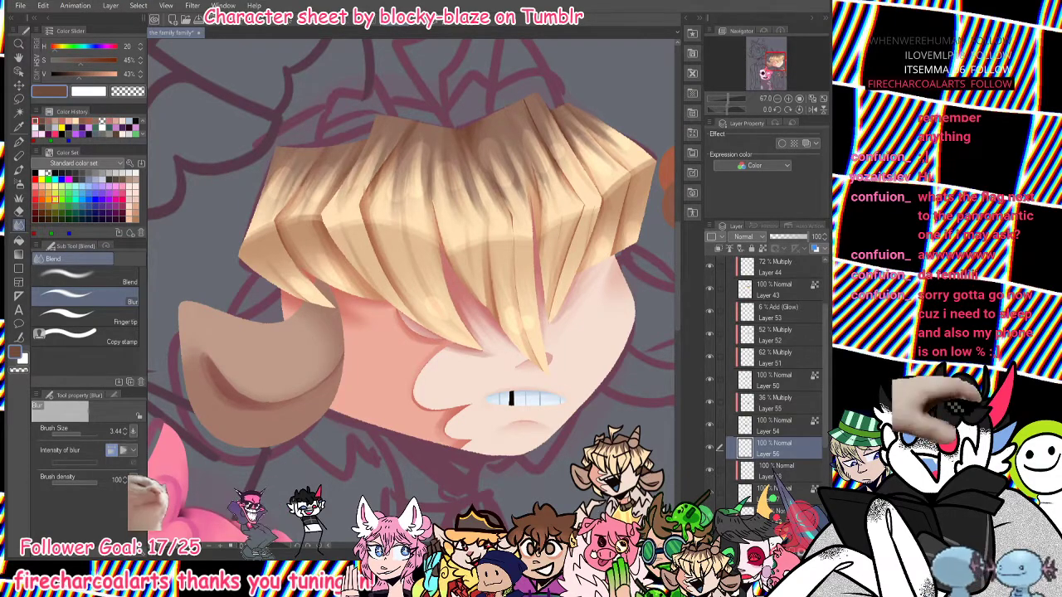
scroll(412, 284, left, 2)
scroll(411, 284, left, 2)
click(19, 143)
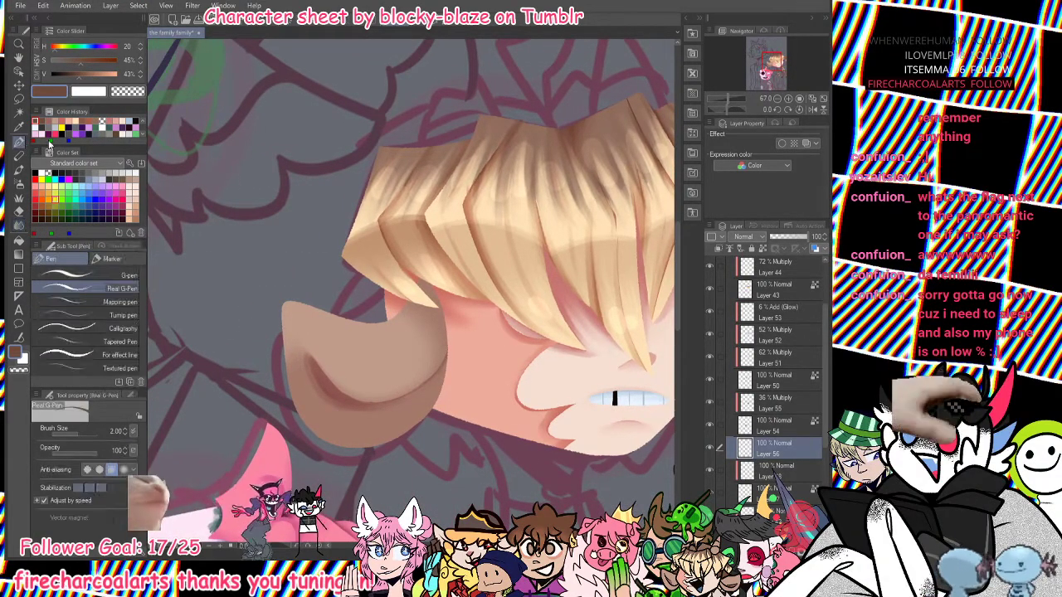
mouse_move(343, 326)
mouse_down()
mouse_move(360, 293)
mouse_move(382, 280)
mouse_move(365, 304)
mouse_move(390, 319)
mouse_move(400, 312)
mouse_up()
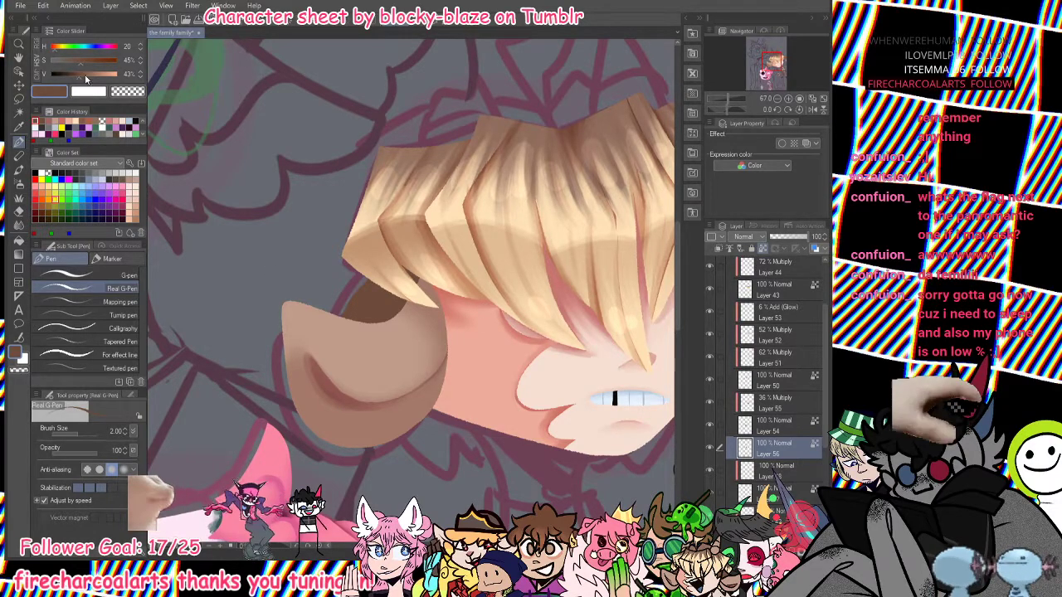
Shade the brown patch behind the ear with dark brown (H 12, S 57, V 27), and soften it with the Wet bleed blender and Blur tool.
click(66, 74)
click(85, 62)
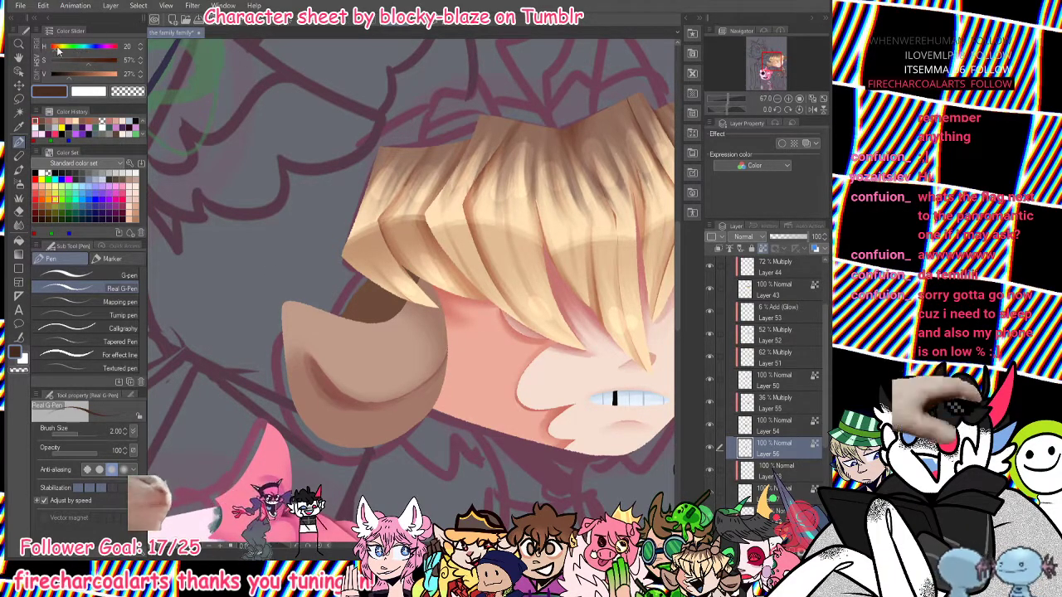
click(54, 48)
mouse_move(388, 326)
mouse_down()
mouse_move(372, 281)
mouse_move(402, 305)
mouse_move(422, 303)
mouse_move(415, 277)
mouse_move(402, 270)
mouse_move(403, 319)
mouse_move(365, 284)
mouse_move(387, 315)
mouse_up()
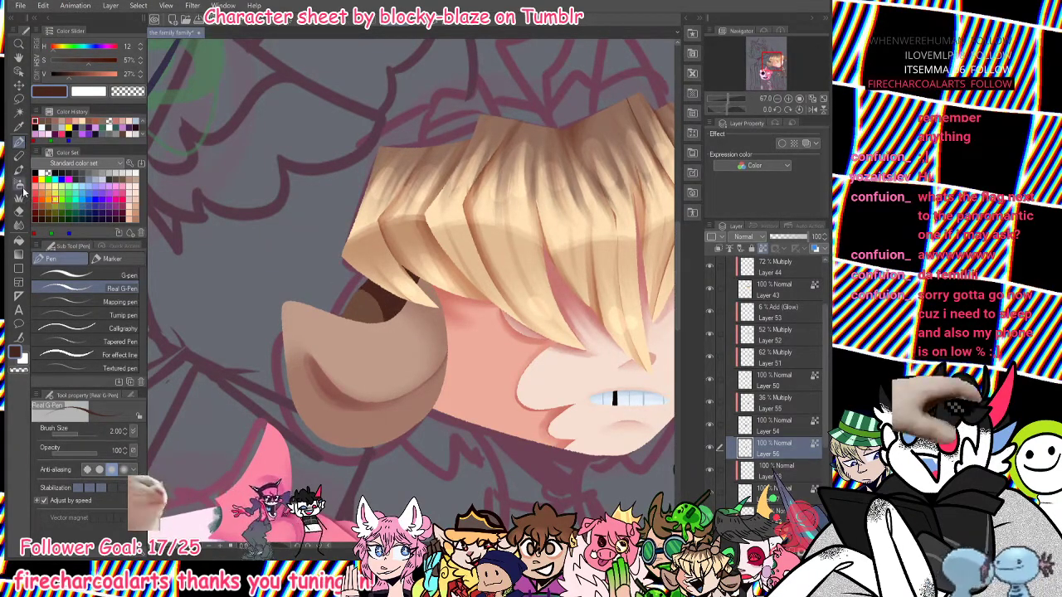
click(19, 166)
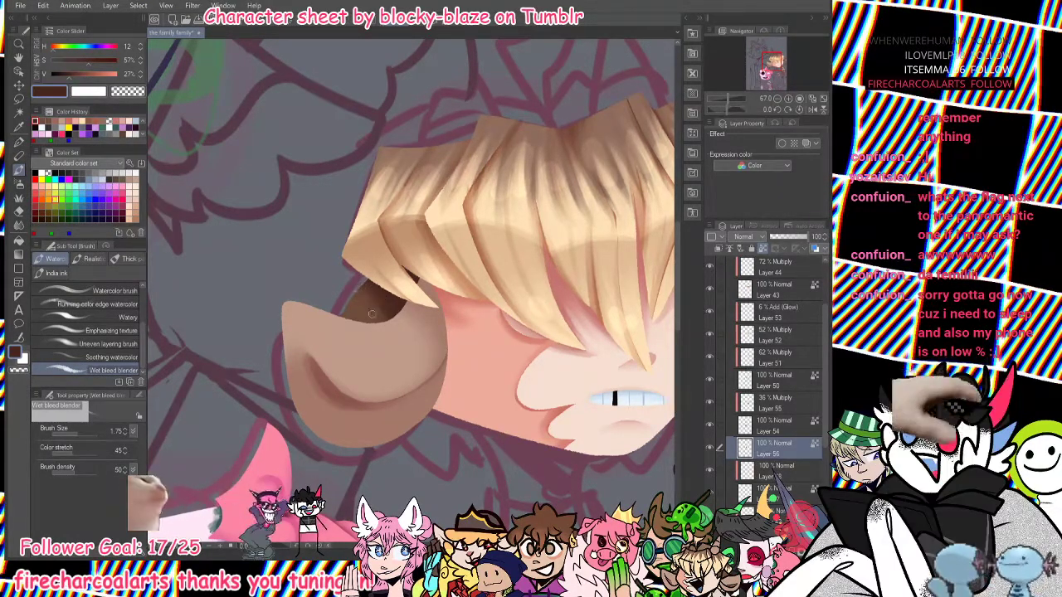
key(j)
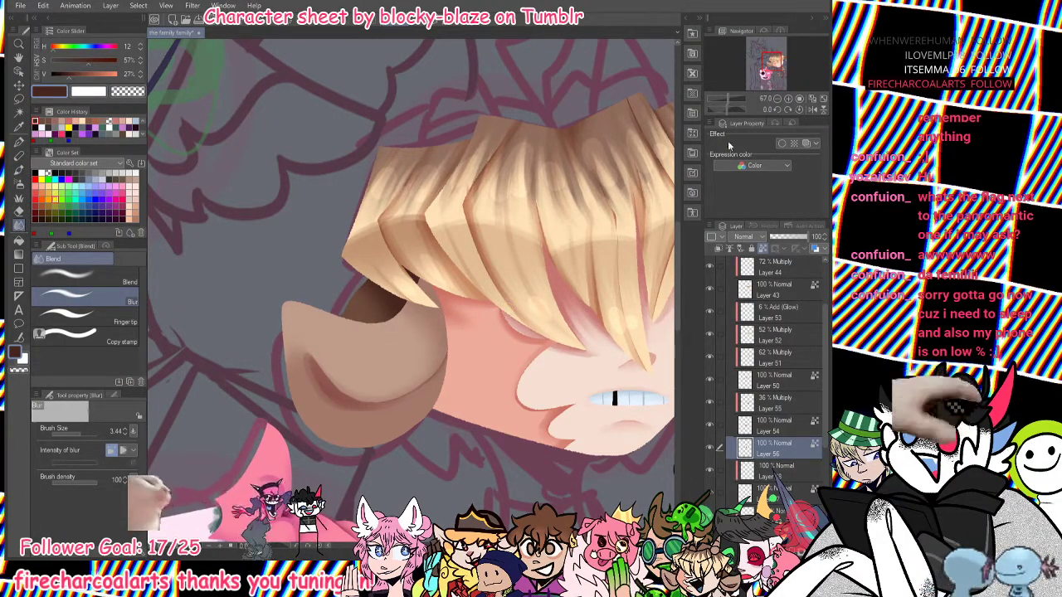
Paint a small sideburn beneath the hair in front of the ear, using the previous medium brown and the Real G-Pen.
drag(728, 99, 725, 95)
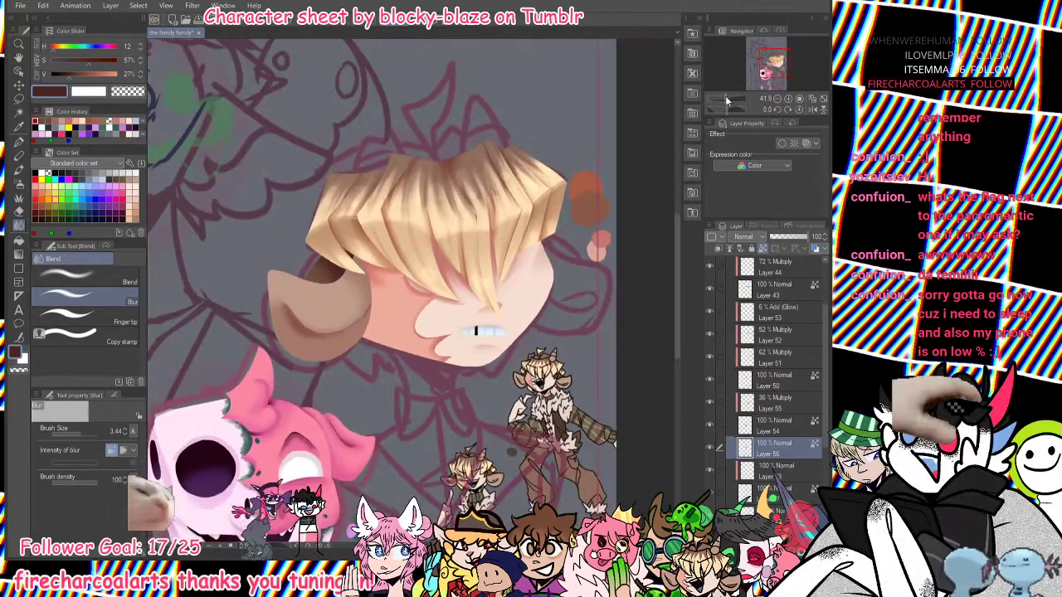
click(42, 121)
click(18, 143)
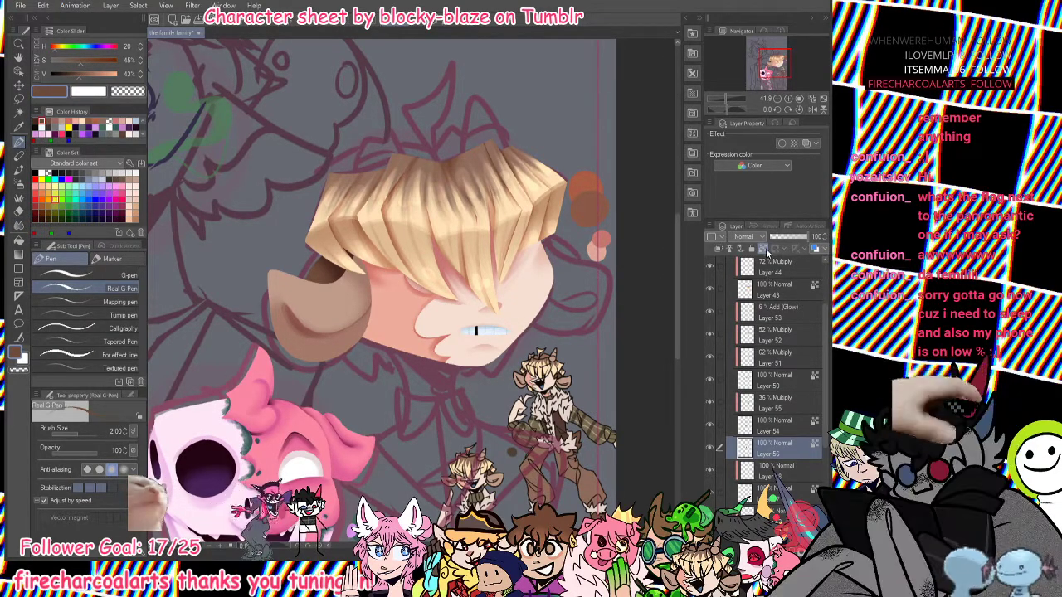
mouse_move(378, 265)
mouse_down()
mouse_move(378, 290)
mouse_move(368, 254)
mouse_up()
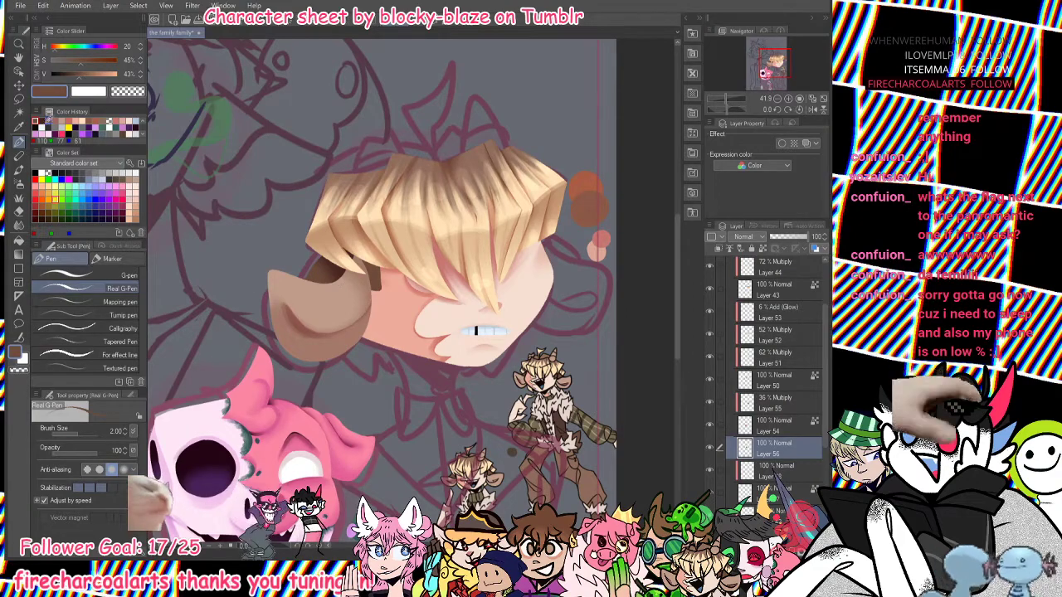
Shade the sideburn beside the ear with the dark brown and blend it with the Wet bleed blender.
click(42, 120)
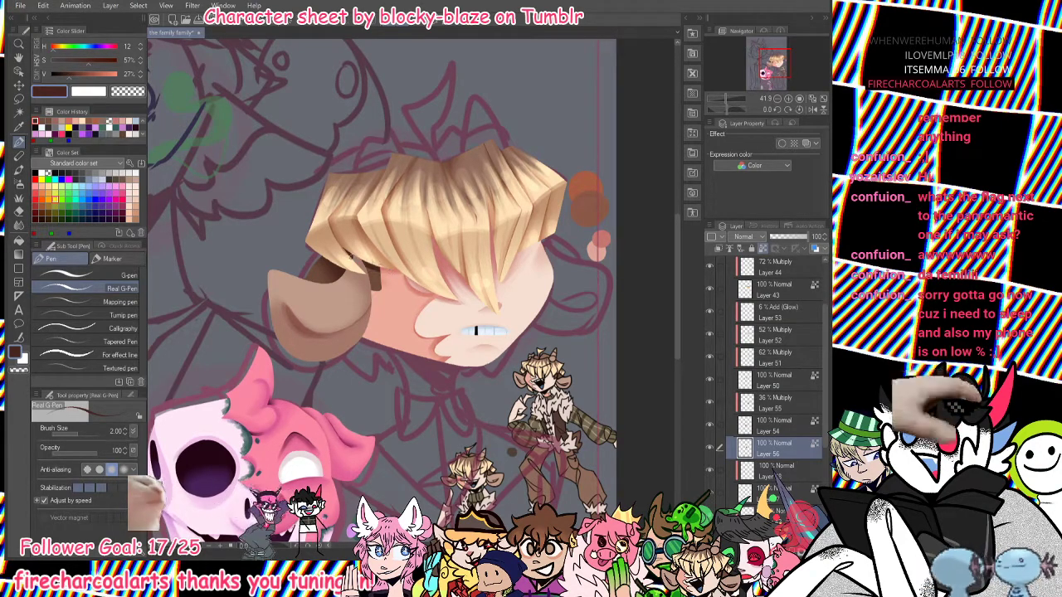
key(b)
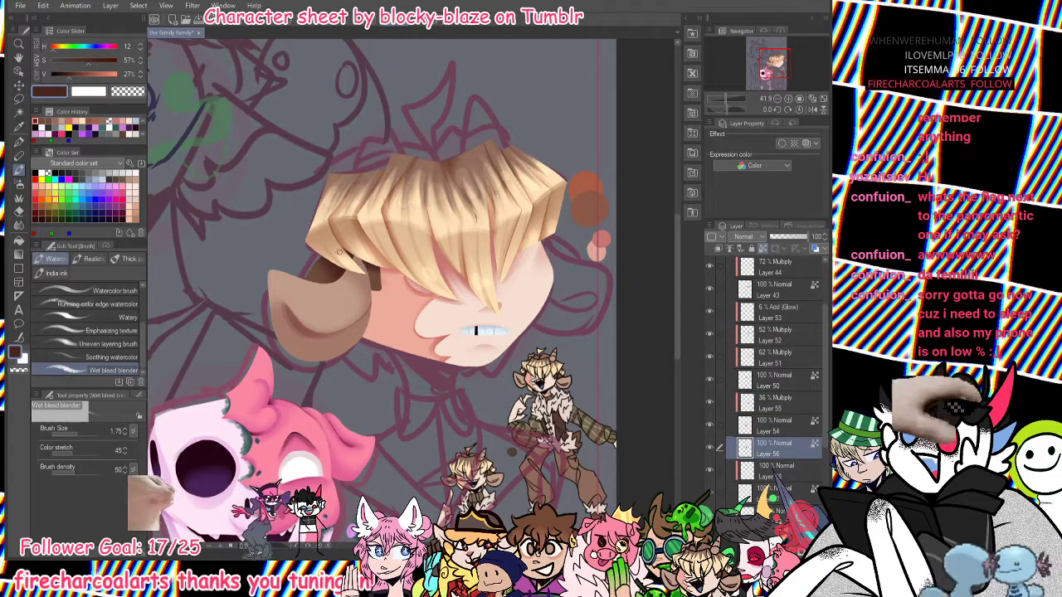
key(p)
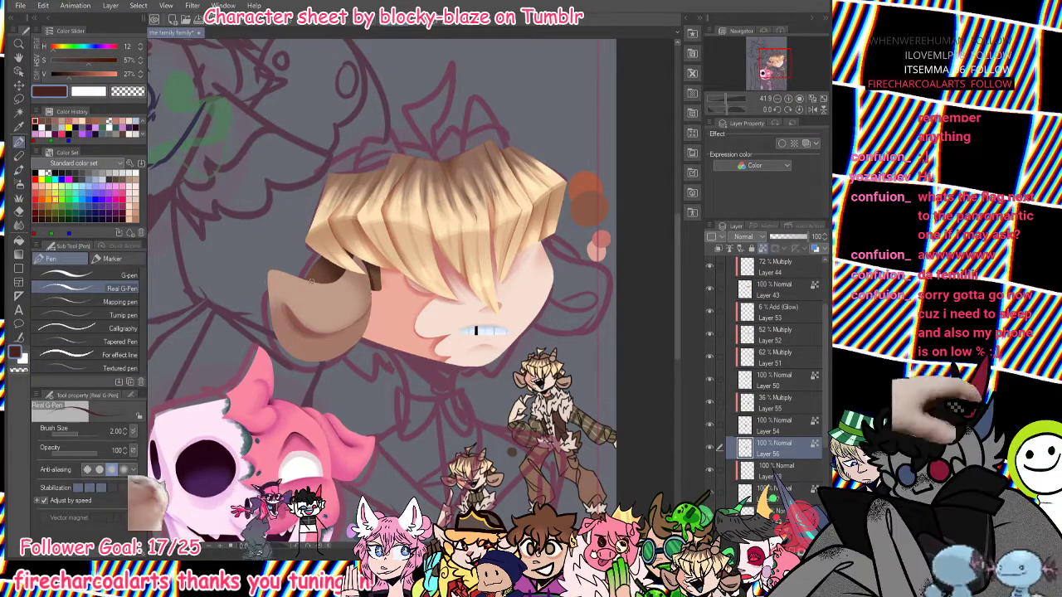
click(20, 170)
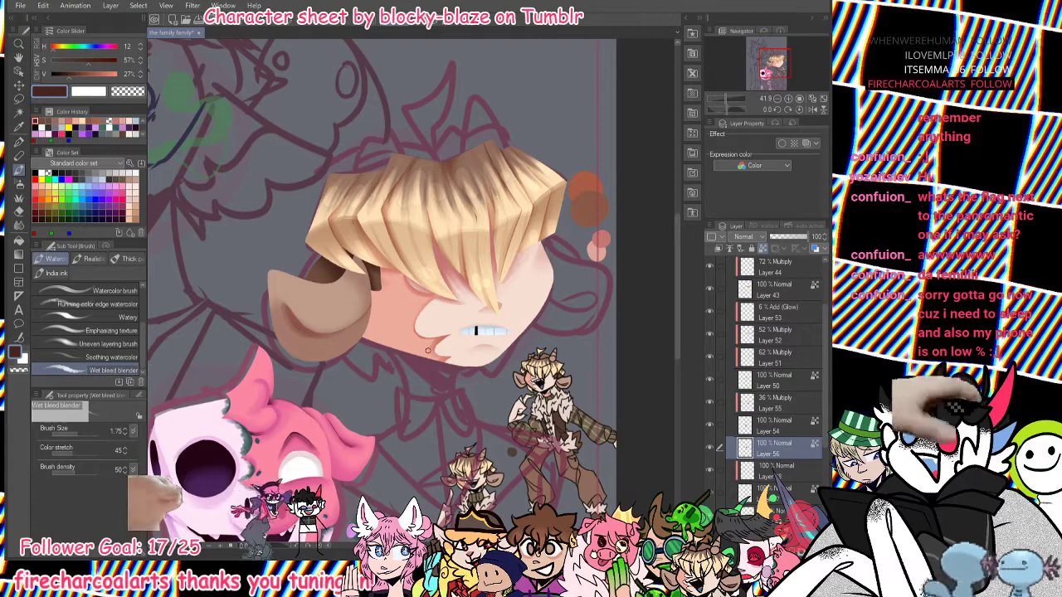
On Layer 42, paint reddish shading (H 6, S 52, V 78) along the cheek beside the ear, and soften it with the Blur tool and Wet bleed blender.
click(74, 121)
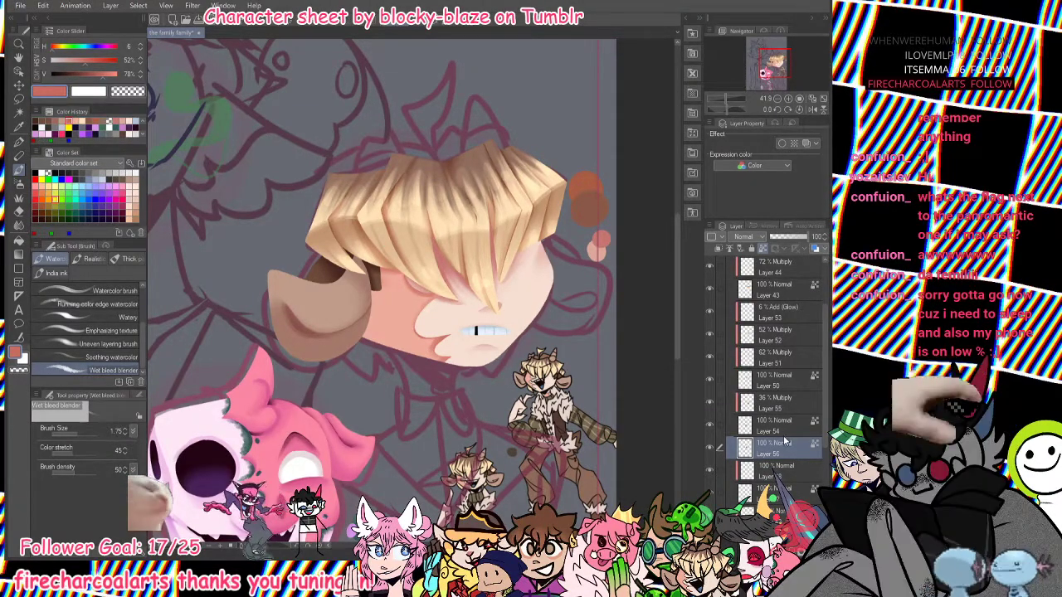
scroll(780, 438, down, 3)
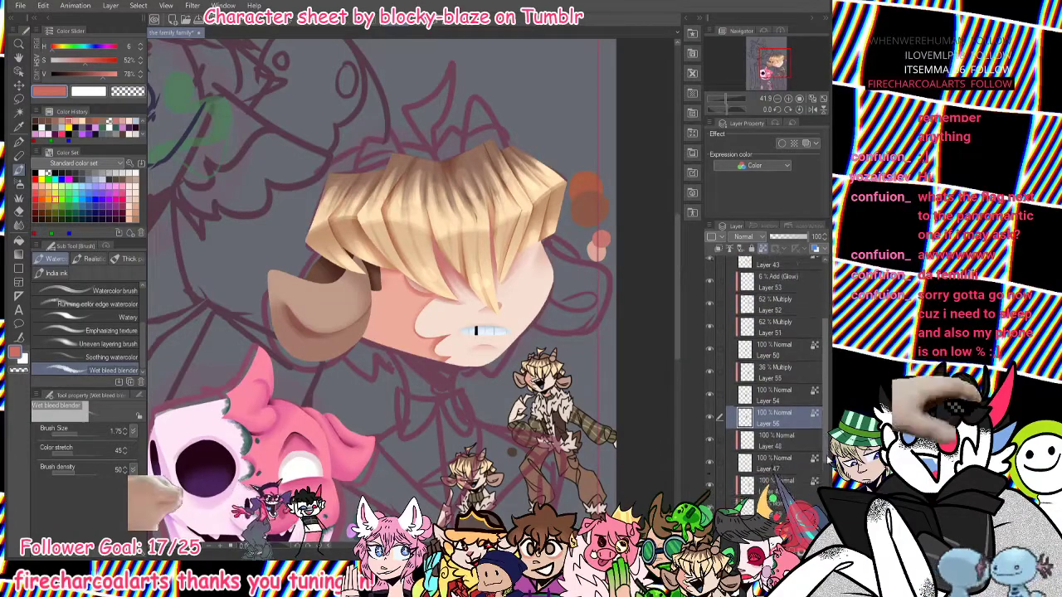
click(775, 437)
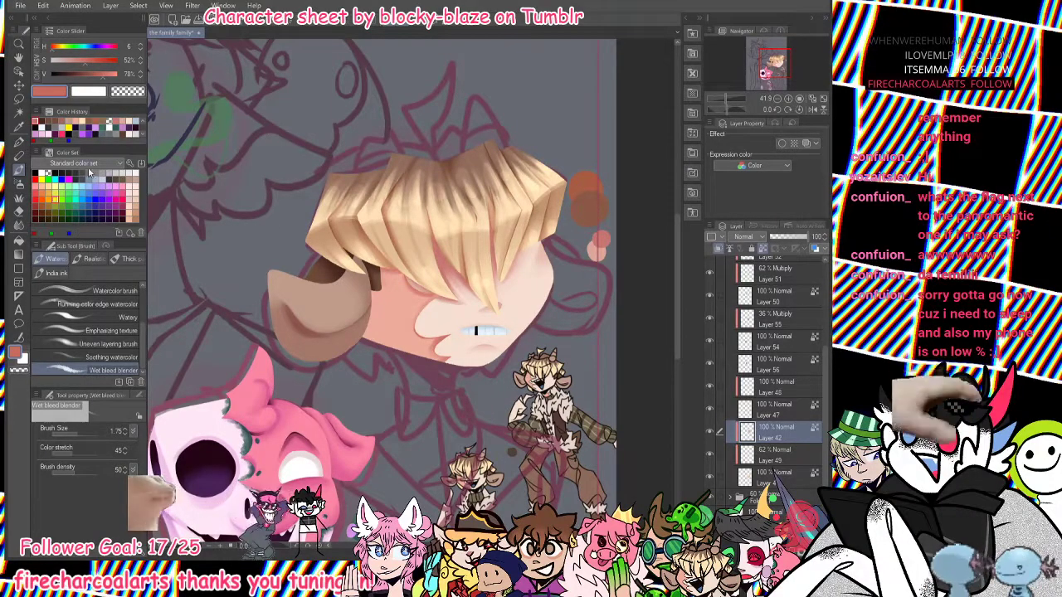
key(p)
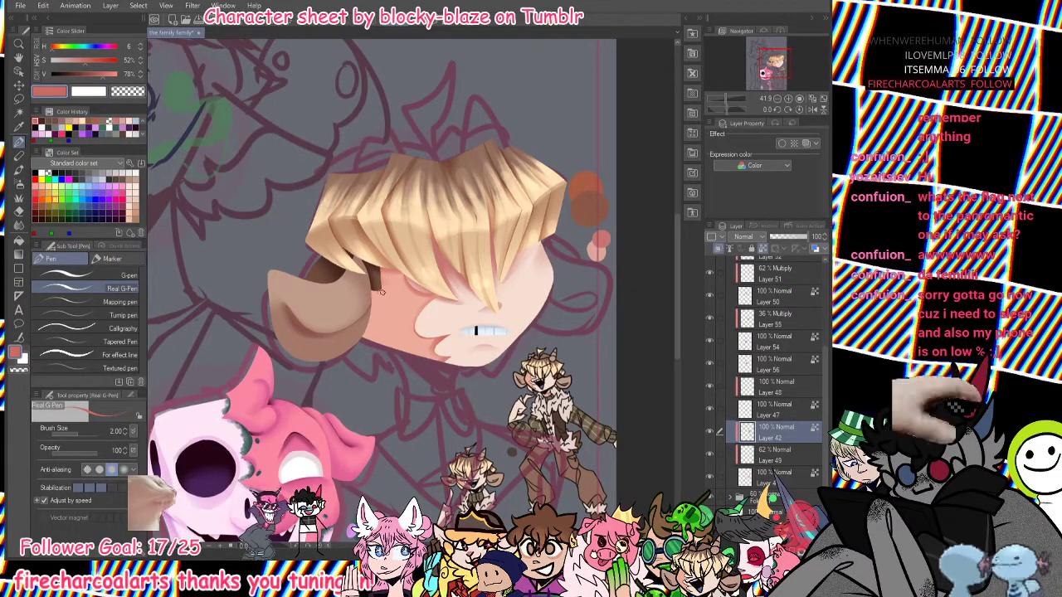
mouse_move(365, 300)
mouse_down()
mouse_move(371, 348)
mouse_move(364, 341)
mouse_move(408, 349)
mouse_up()
key(ctrl+z)
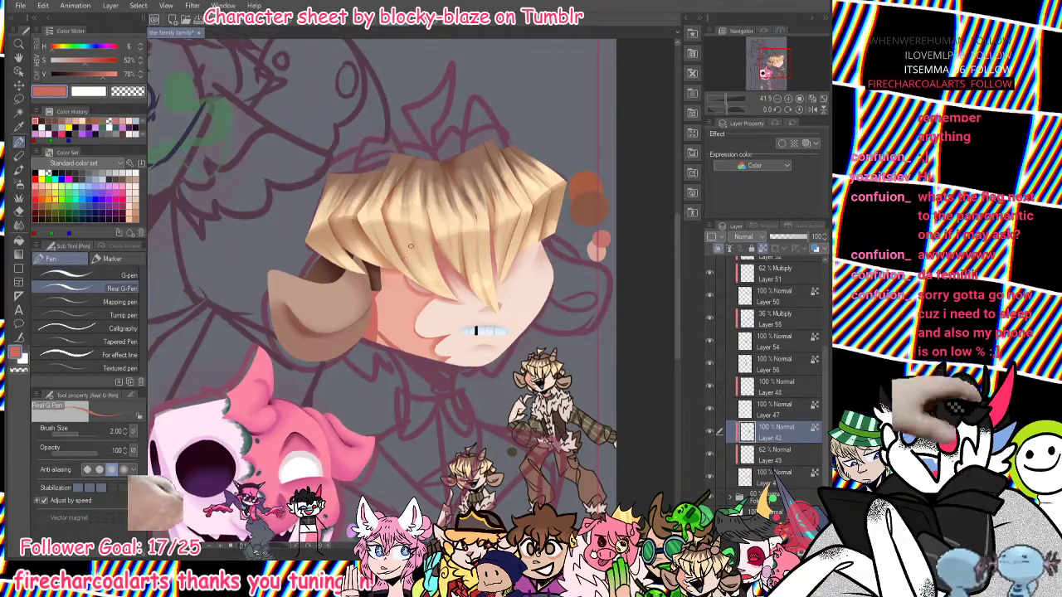
click(18, 224)
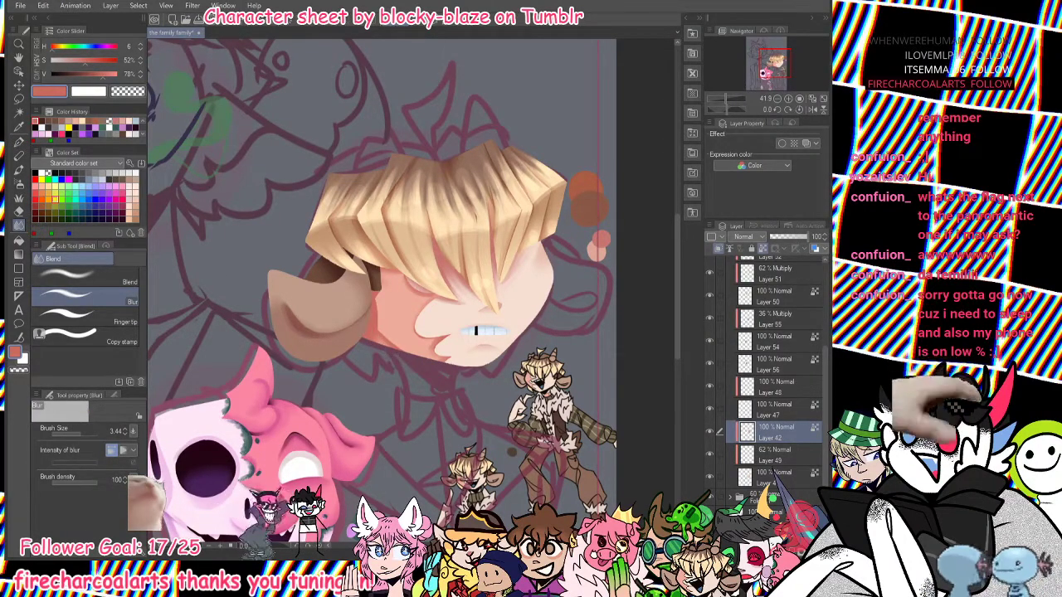
key(b)
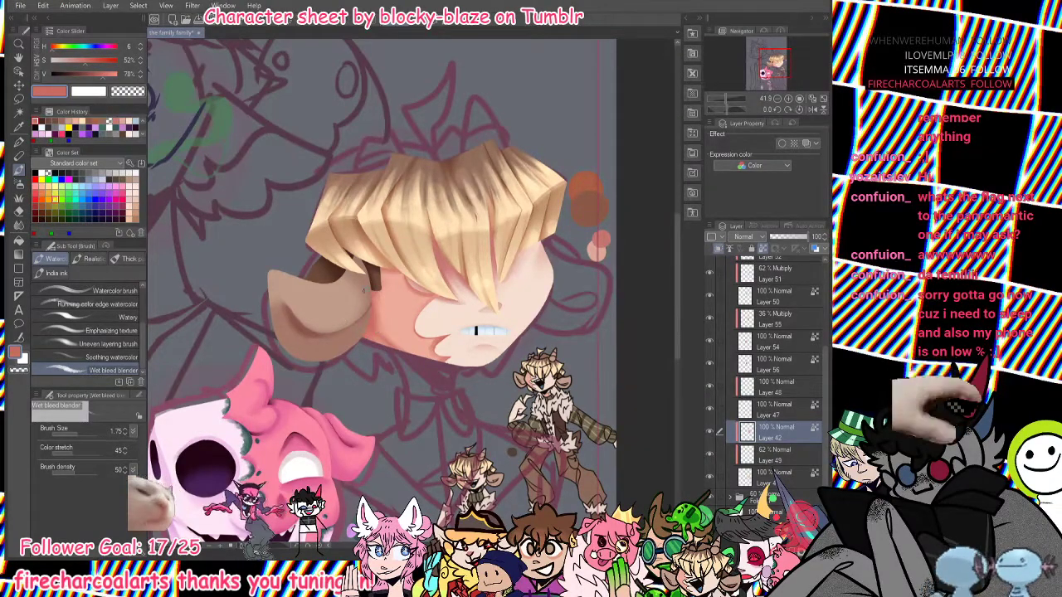
click(19, 224)
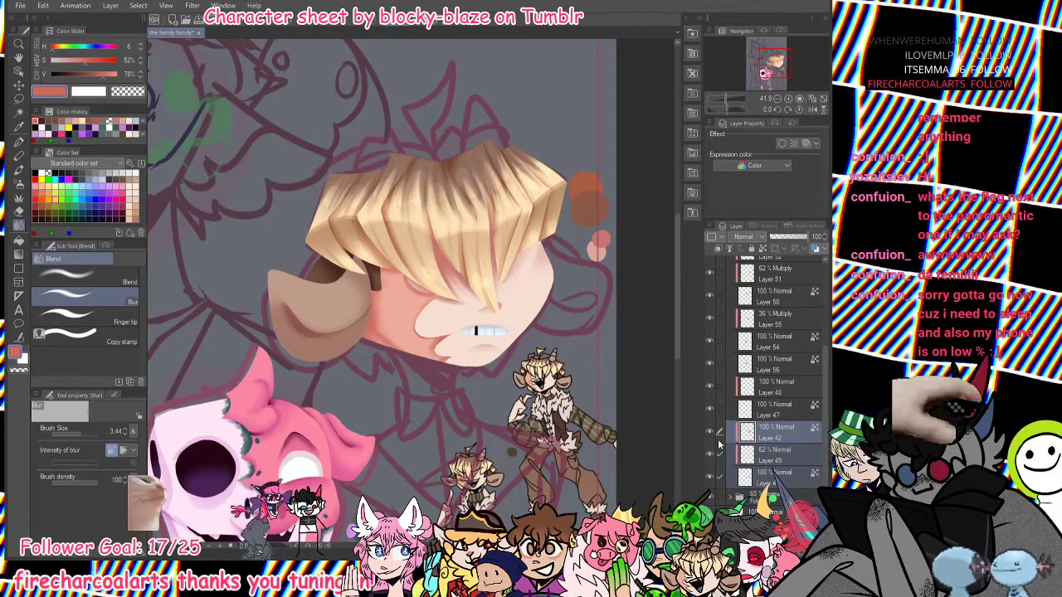
Try to narrow the three face layers to 94% width with Free Transform and resize them to 96% by 102% with Scale/Rotate.
key(ctrl+t)
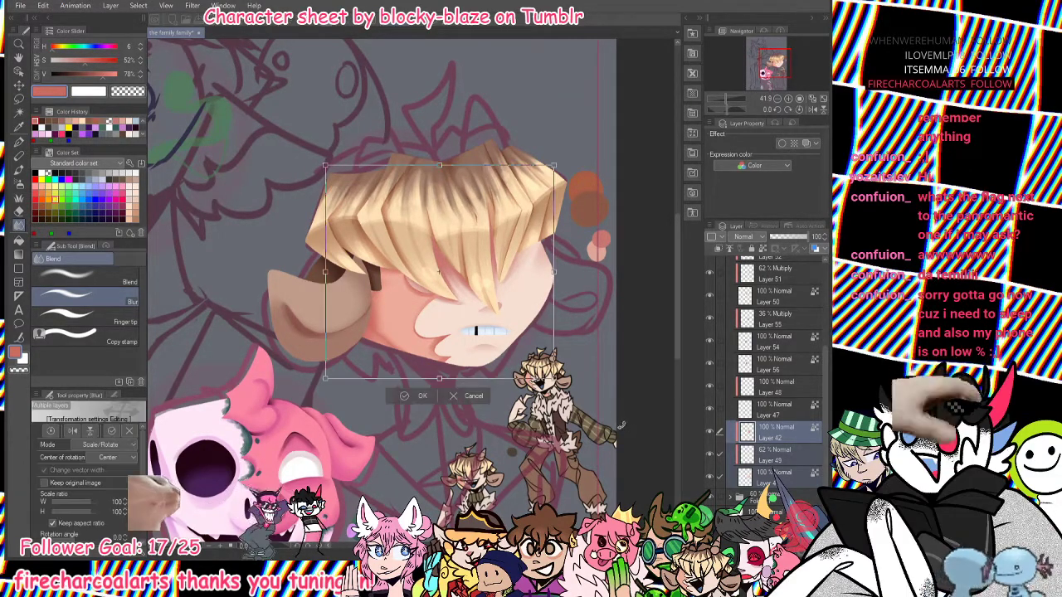
key(ctrl+shift+t)
drag(553, 274, 528, 286)
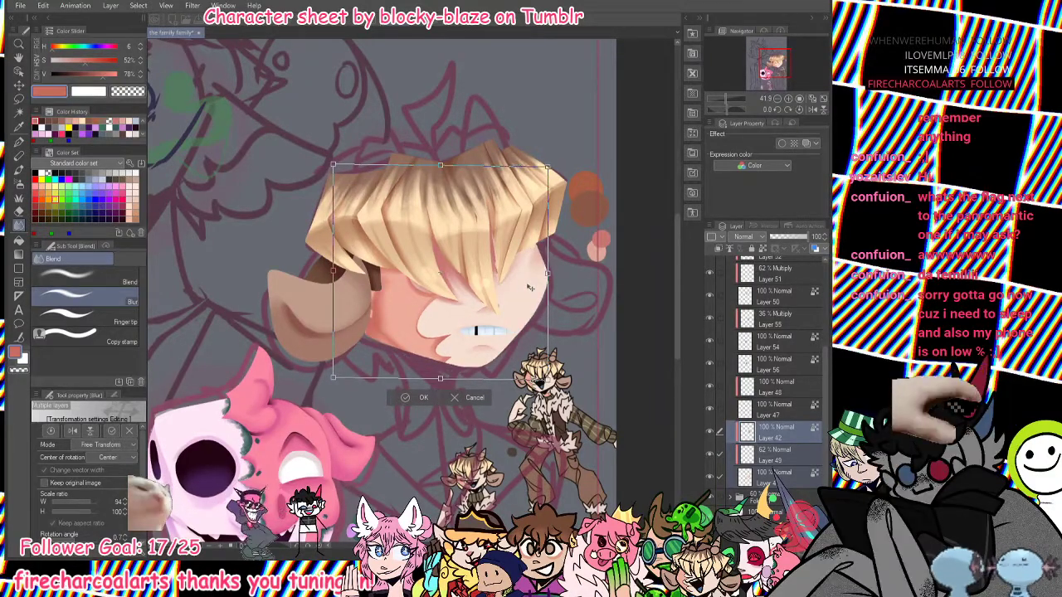
drag(529, 288, 533, 285)
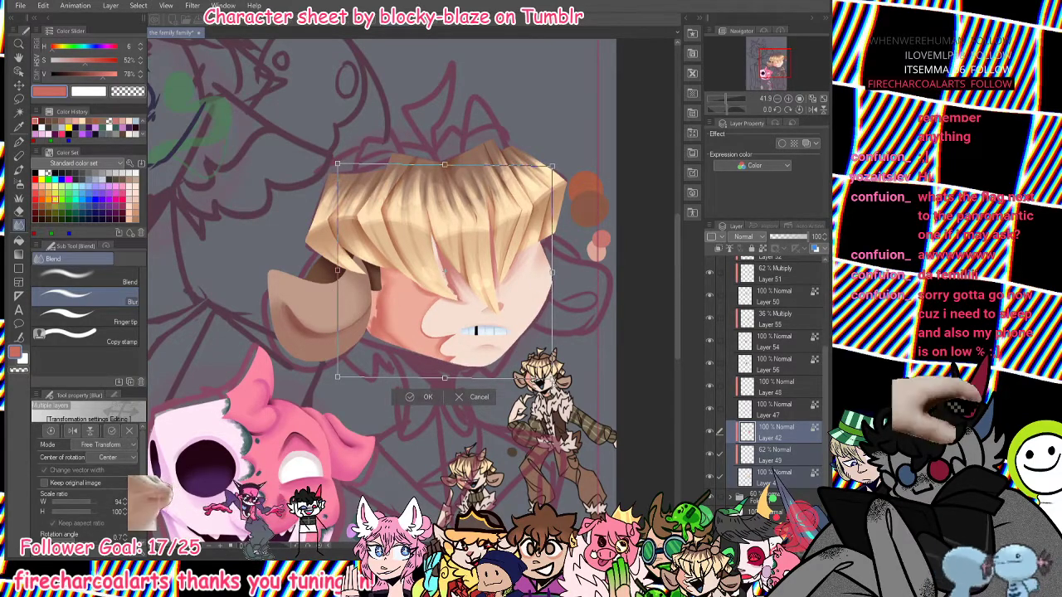
click(124, 444)
click(116, 463)
drag(553, 379, 531, 350)
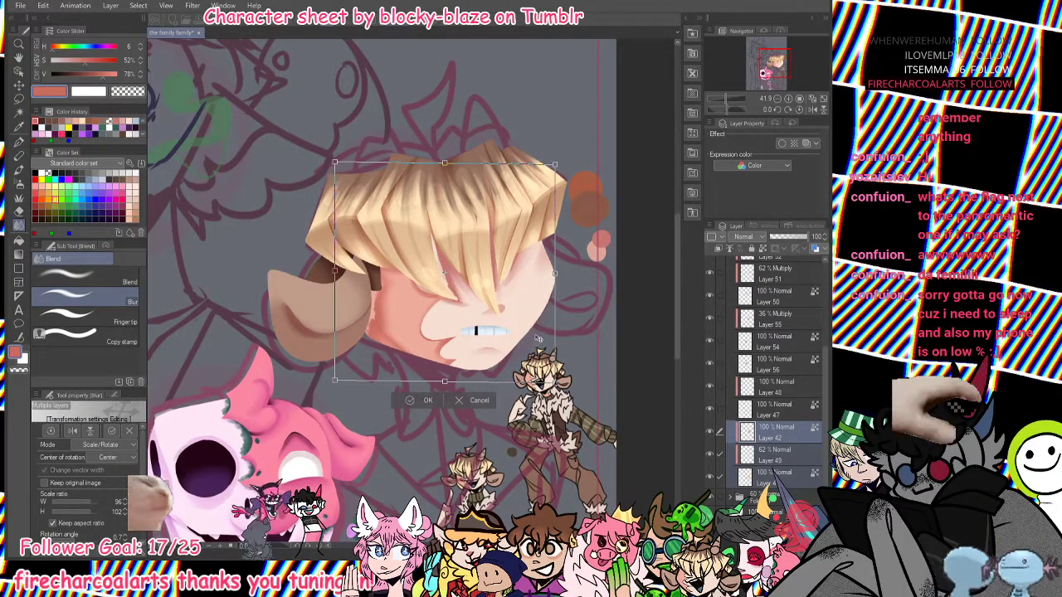
mouse_move(532, 333)
mouse_down()
mouse_move(536, 344)
mouse_move(530, 334)
mouse_up()
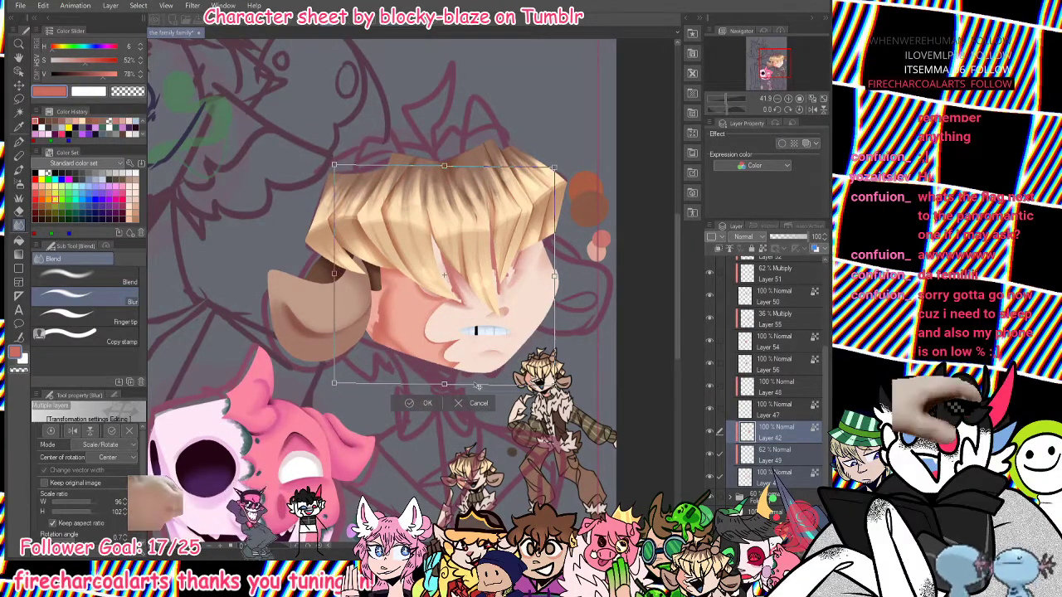
key(Return)
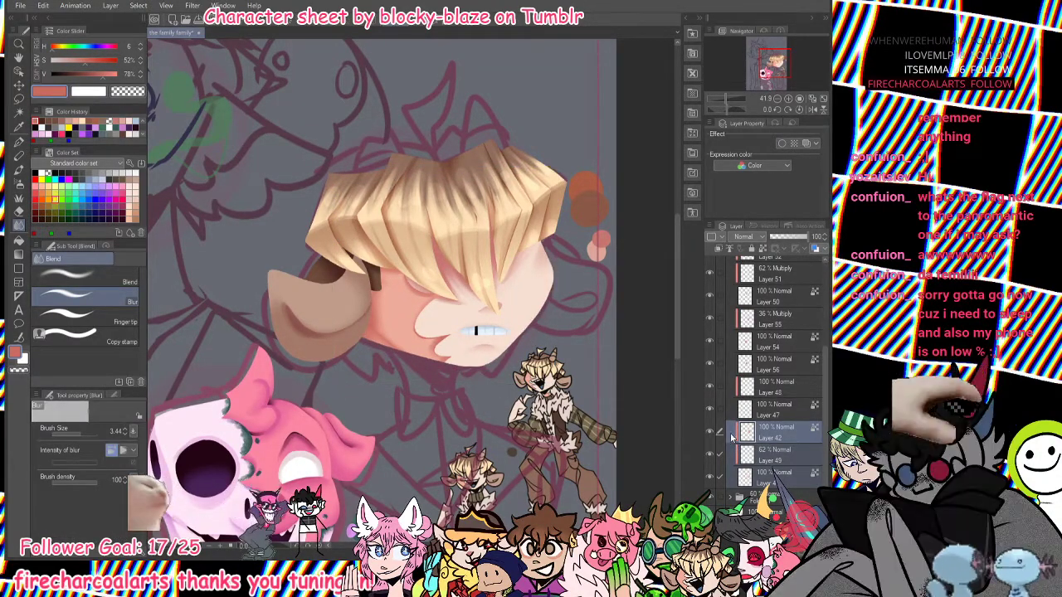
click(710, 475)
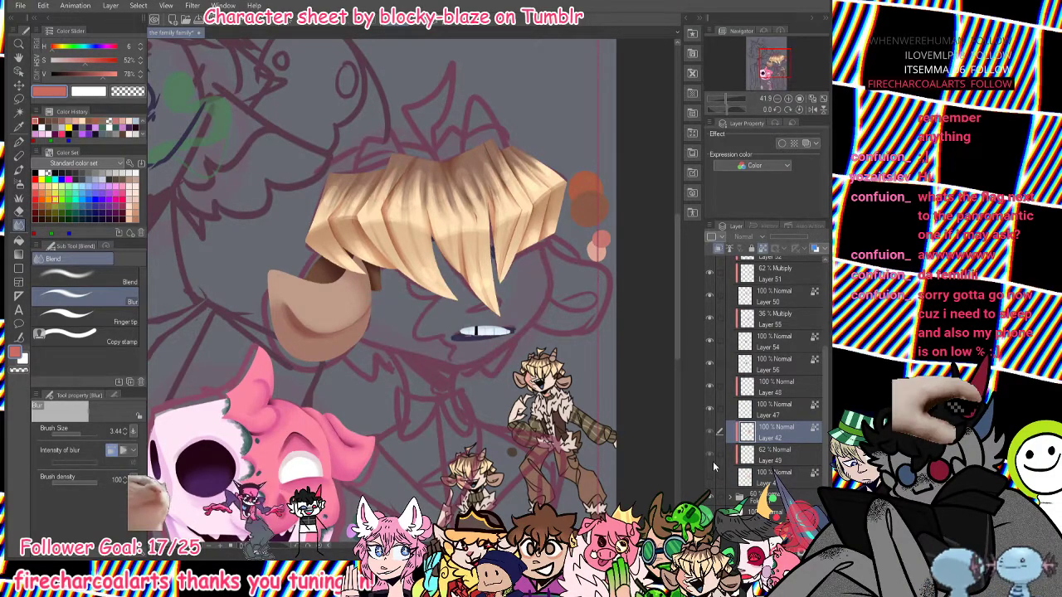
key(ctrl+z)
Collapse Folder 3 and hide it to reveal the character sketch underneath.
scroll(827, 405, up, 1)
drag(827, 405, 829, 292)
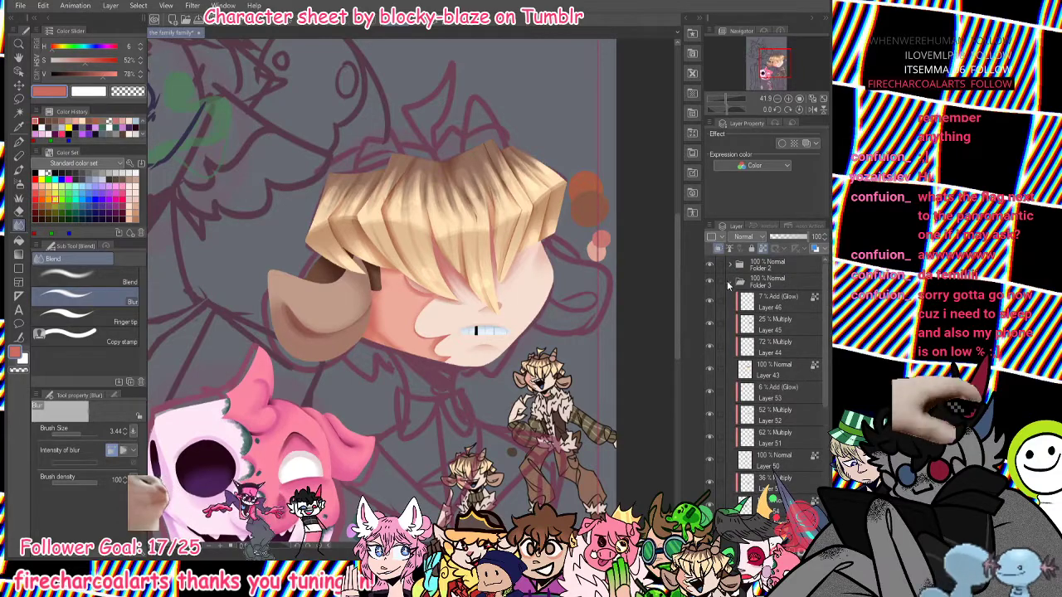
click(730, 282)
click(710, 282)
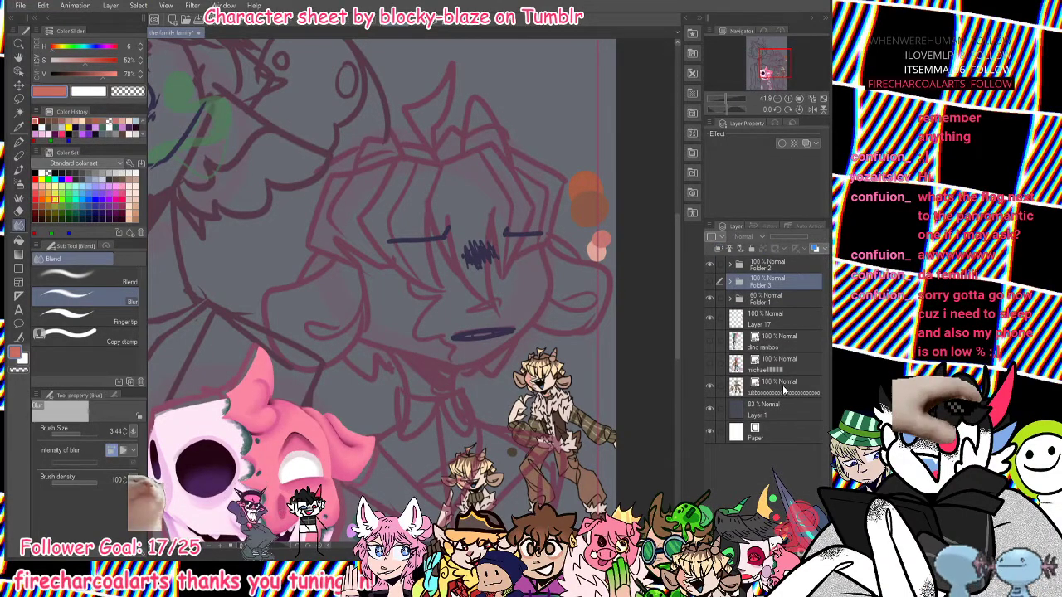
Flip the canvas view horizontally and add a new layer directly above Folder 1.
click(792, 111)
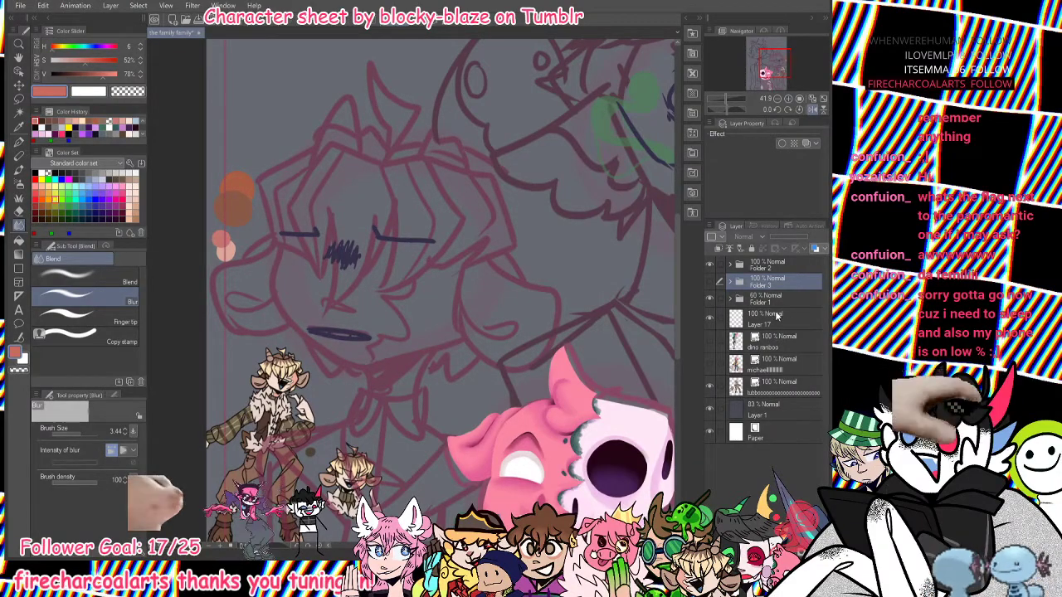
click(776, 298)
key(ctrl+shift+n)
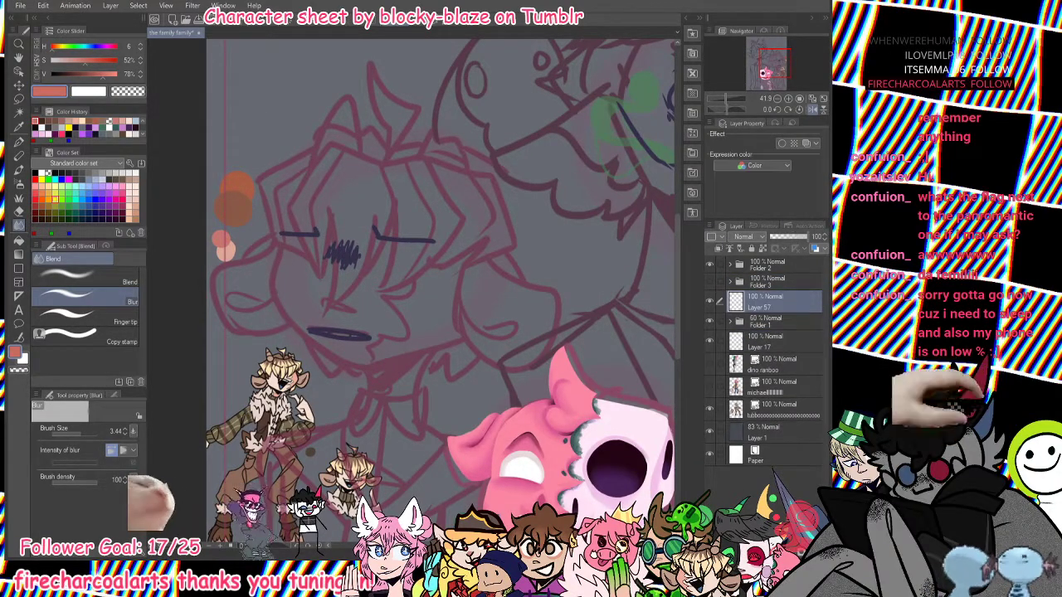
With the Real G-Pen in dark purple (H 260, S 85, V 35), outline the face's outer cheek from the hairline to the chin on Layer 57.
click(18, 141)
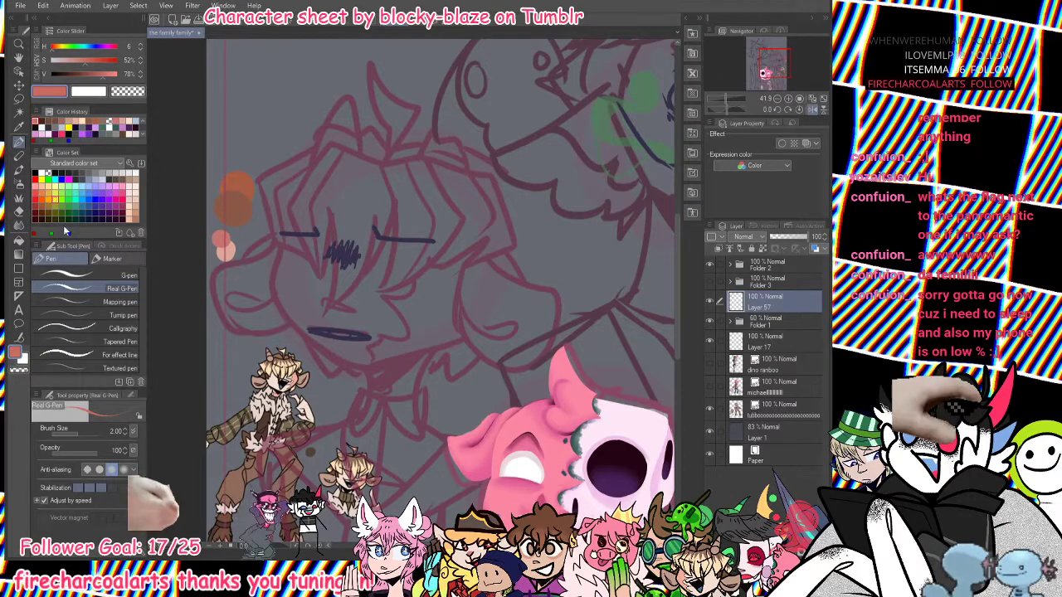
click(101, 213)
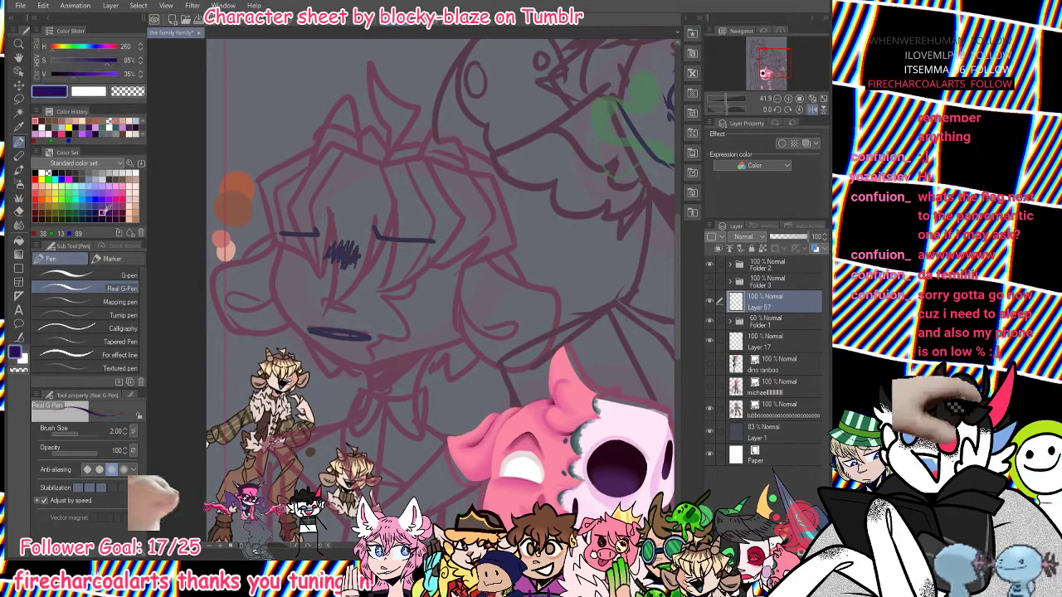
mouse_move(275, 193)
mouse_down()
mouse_move(284, 241)
mouse_move(273, 297)
mouse_move(313, 342)
mouse_move(285, 230)
mouse_move(281, 318)
mouse_up()
key(ctrl+z)
key(ctrl+z)
key(ctrl+z)
key(ctrl+z)
key(ctrl+z)
mouse_move(279, 203)
mouse_down()
mouse_move(281, 312)
mouse_move(318, 351)
mouse_up()
drag(278, 309, 343, 369)
key(ctrl+z)
key(ctrl+z)
drag(275, 298, 336, 365)
key(ctrl+z)
key(ctrl+z)
mouse_move(303, 335)
mouse_down()
mouse_move(345, 365)
mouse_move(361, 363)
mouse_move(350, 367)
mouse_move(438, 342)
mouse_up()
key(ctrl+z)
key(ctrl+z)
key(ctrl+z)
key(ctrl+z)
drag(278, 299, 307, 338)
key(ctrl+z)
key(ctrl+z)
key(ctrl+z)
mouse_move(281, 213)
mouse_down()
mouse_move(276, 271)
mouse_move(289, 244)
mouse_move(278, 272)
mouse_move(297, 322)
mouse_up()
key(ctrl+z)
mouse_move(278, 268)
mouse_down()
mouse_move(316, 345)
mouse_move(305, 337)
mouse_move(350, 368)
mouse_move(421, 345)
mouse_up()
key(ctrl+z)
Draw the ear-side jaw outline down from the hair and close it with a stroke along the chin.
mouse_move(469, 232)
mouse_down()
mouse_move(440, 329)
mouse_move(356, 367)
mouse_up()
key(ctrl+z)
drag(440, 330, 357, 367)
key(ctrl+z)
mouse_move(439, 331)
mouse_down()
mouse_move(359, 362)
mouse_move(443, 328)
mouse_up()
key(ctrl+z)
key(ctrl+z)
key(ctrl+z)
drag(353, 367, 440, 330)
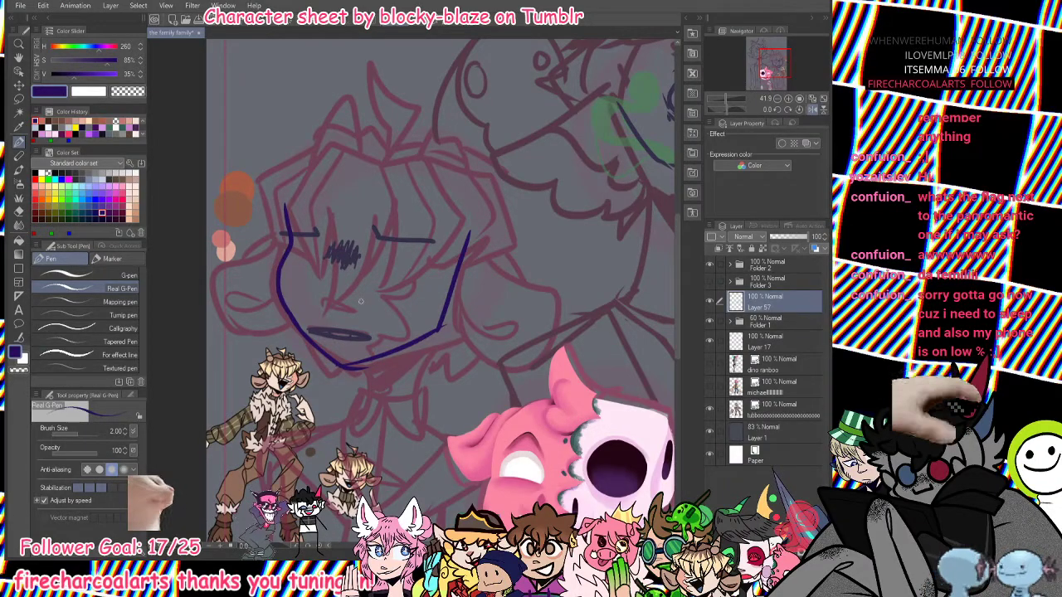
Sketch a short line extending from the jaw outline toward the lower ear.
drag(452, 299, 484, 355)
drag(457, 280, 495, 337)
key(ctrl+z)
key(ctrl+z)
mouse_move(452, 297)
mouse_down()
mouse_move(487, 354)
mouse_move(490, 330)
mouse_up()
drag(467, 241, 507, 276)
key(ctrl+z)
Lower Layer 57's opacity to 67%, show Folder 3, and mirror the canvas view back.
click(802, 236)
click(710, 283)
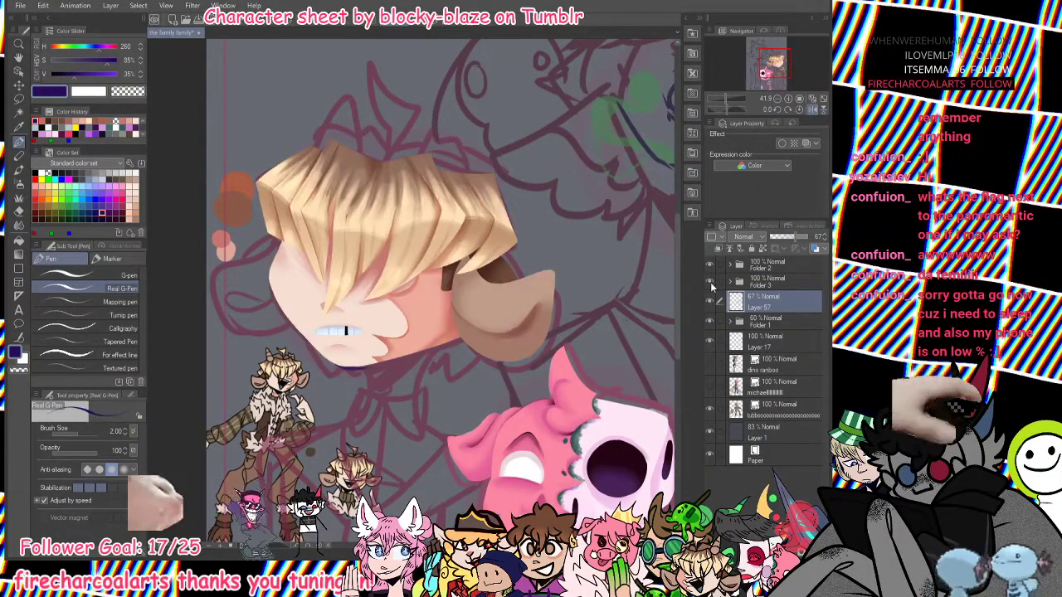
click(811, 109)
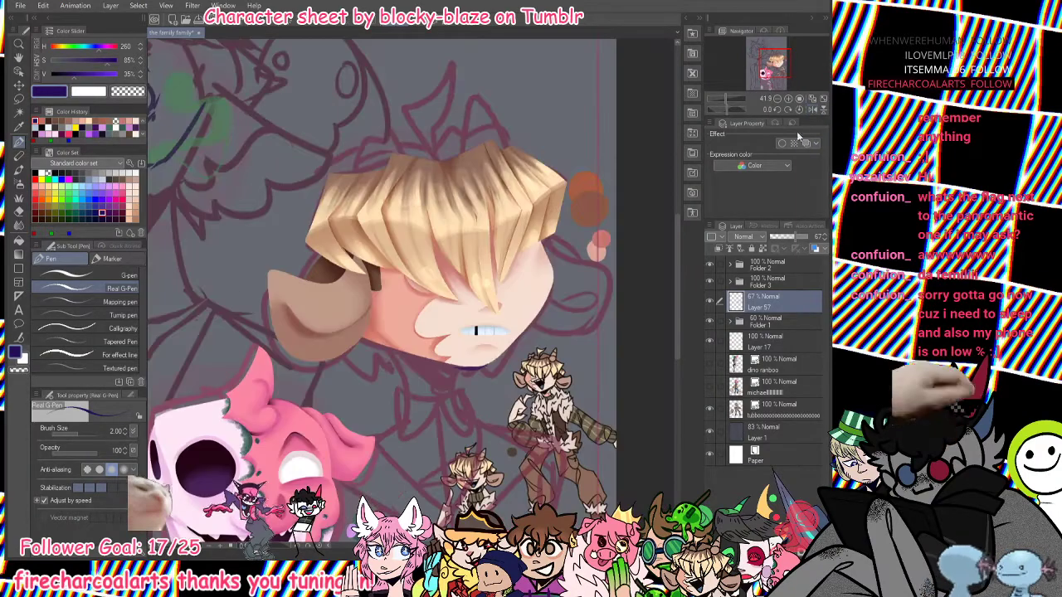
Select the base face layer at the bottom of Folder 3, lower its opacity to 87%, and try erasing the outer cheek edge with transparent colour.
click(732, 283)
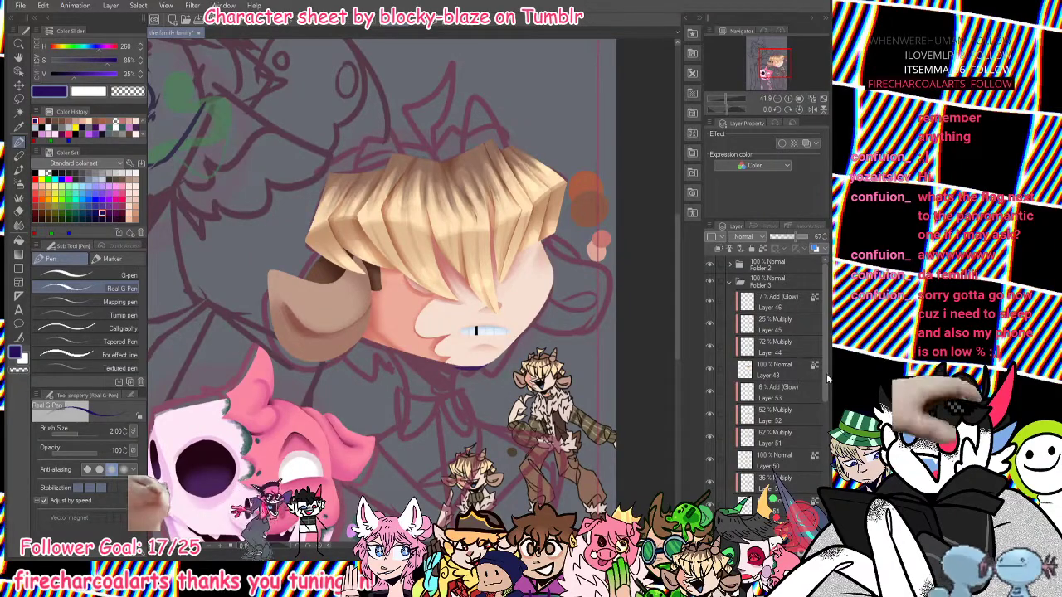
scroll(804, 380, down, 3)
scroll(806, 432, down, 4)
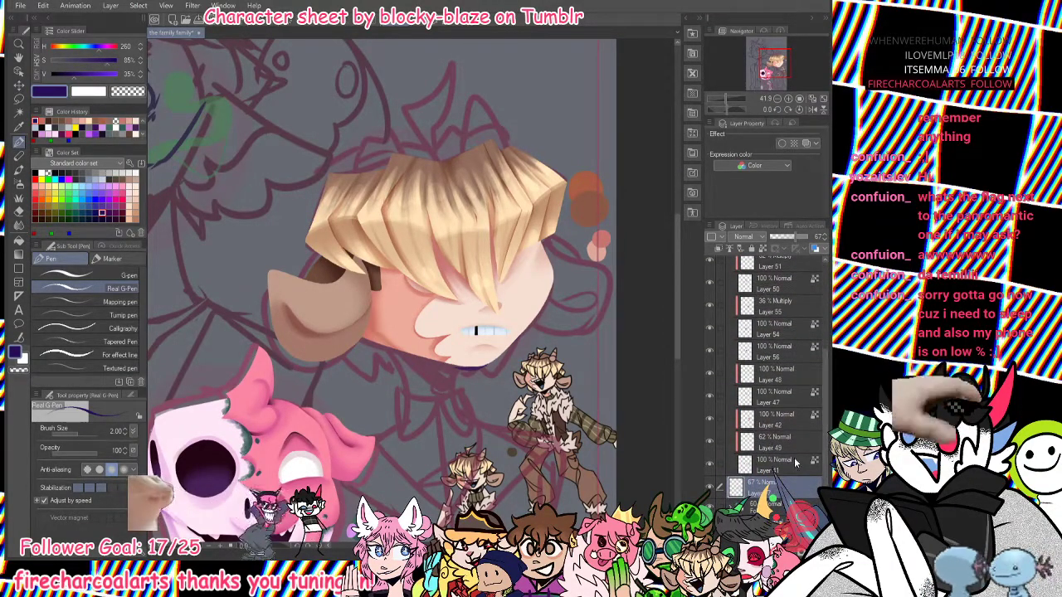
click(792, 465)
drag(811, 238, 801, 238)
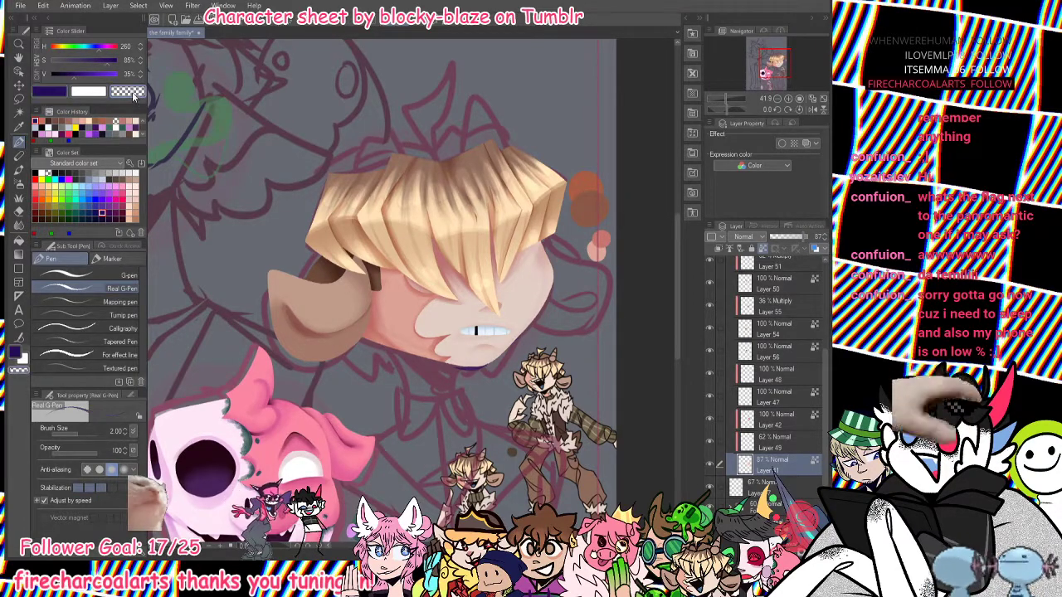
mouse_move(544, 249)
mouse_down()
mouse_move(549, 298)
mouse_move(545, 250)
mouse_move(534, 318)
mouse_up()
key(ctrl+z)
drag(543, 244, 541, 310)
key(ctrl+z)
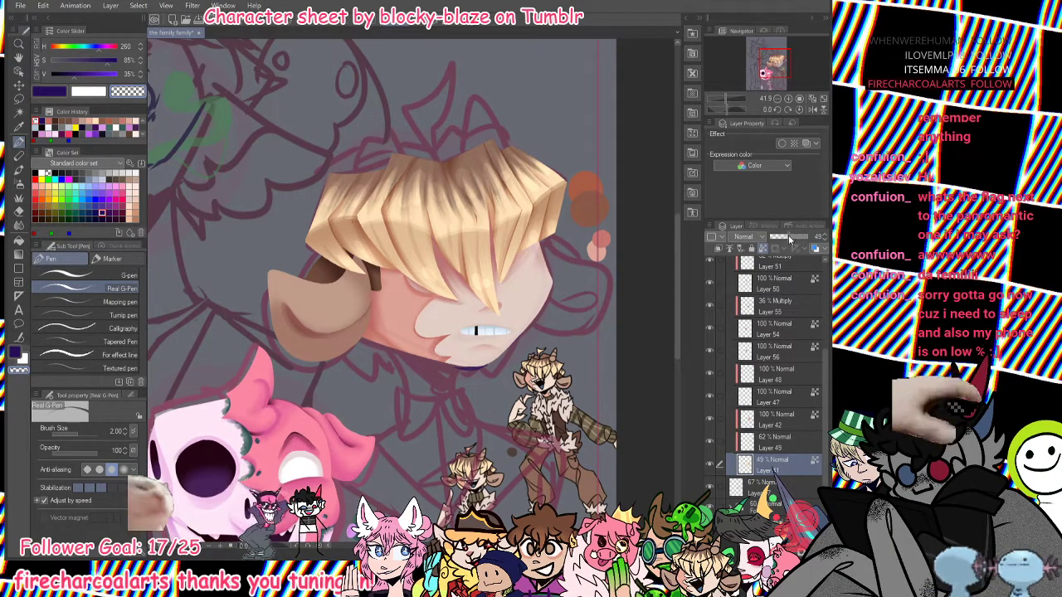
Reduce the base face layer's opacity to 49% and erase the outer cheek edge back to the purple guide line.
click(789, 237)
drag(547, 261, 548, 300)
key(ctrl+z)
key(ctrl+z)
drag(544, 258, 548, 303)
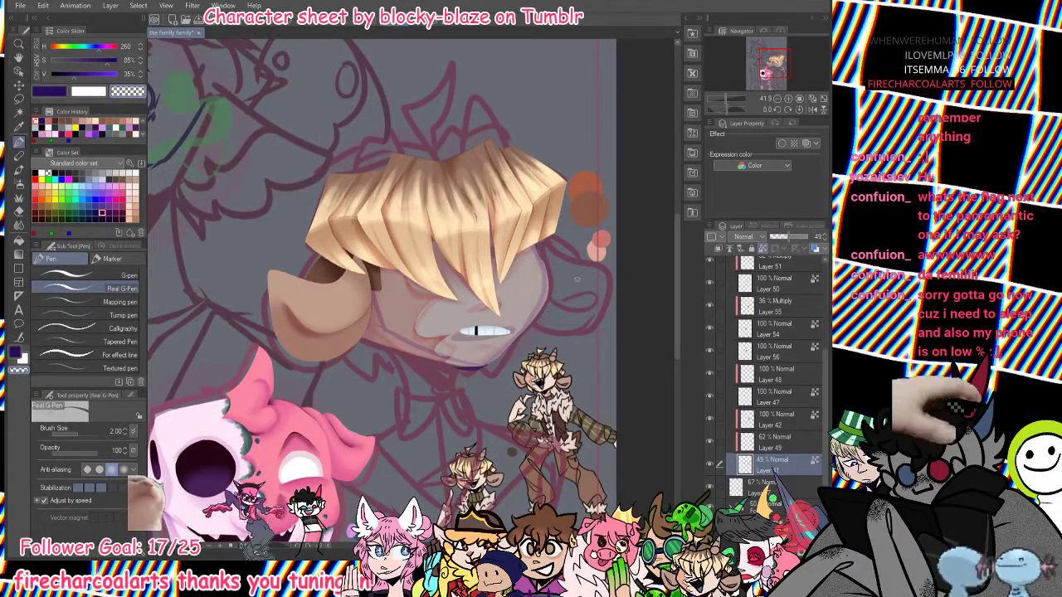
Mirror the view, trim the outer cheek and the jaw corner beside the ear with transparent colour, and sample the pale skin tone.
click(812, 110)
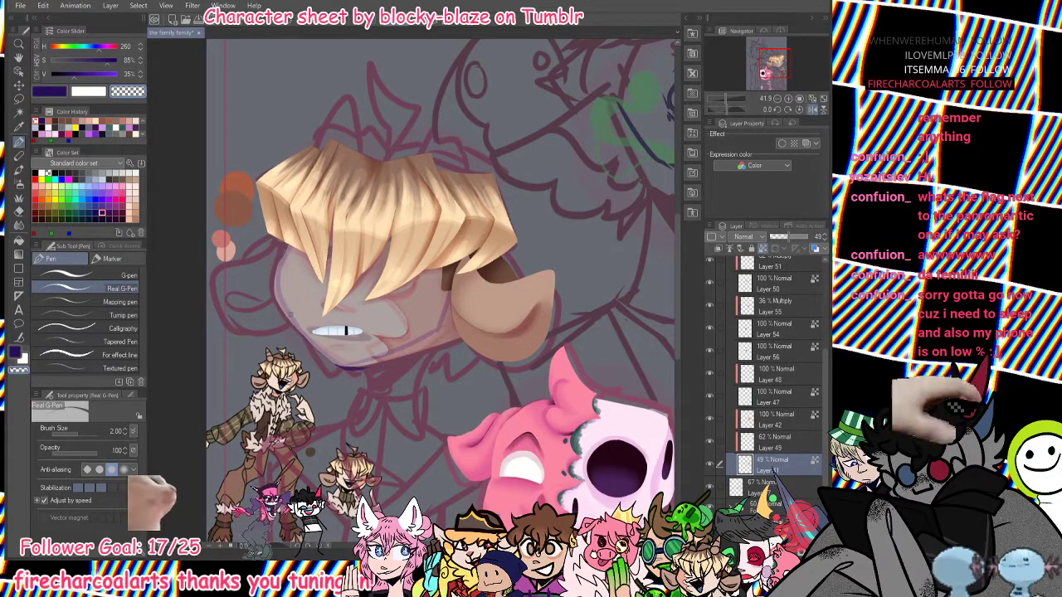
drag(275, 280, 284, 314)
key(ctrl+z)
drag(275, 275, 284, 311)
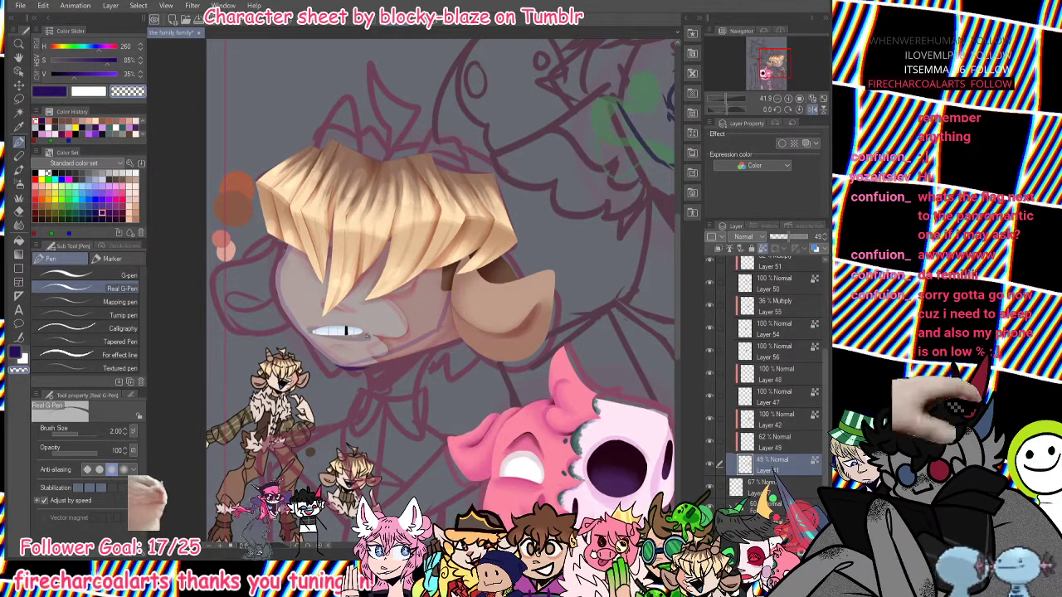
alt+click(346, 330)
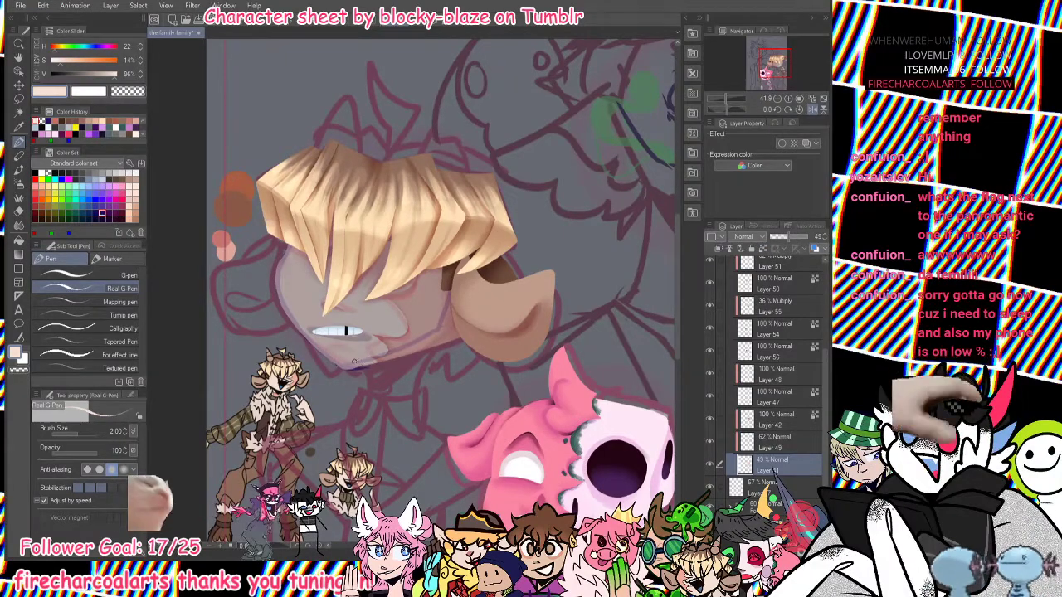
click(129, 92)
drag(442, 341, 457, 334)
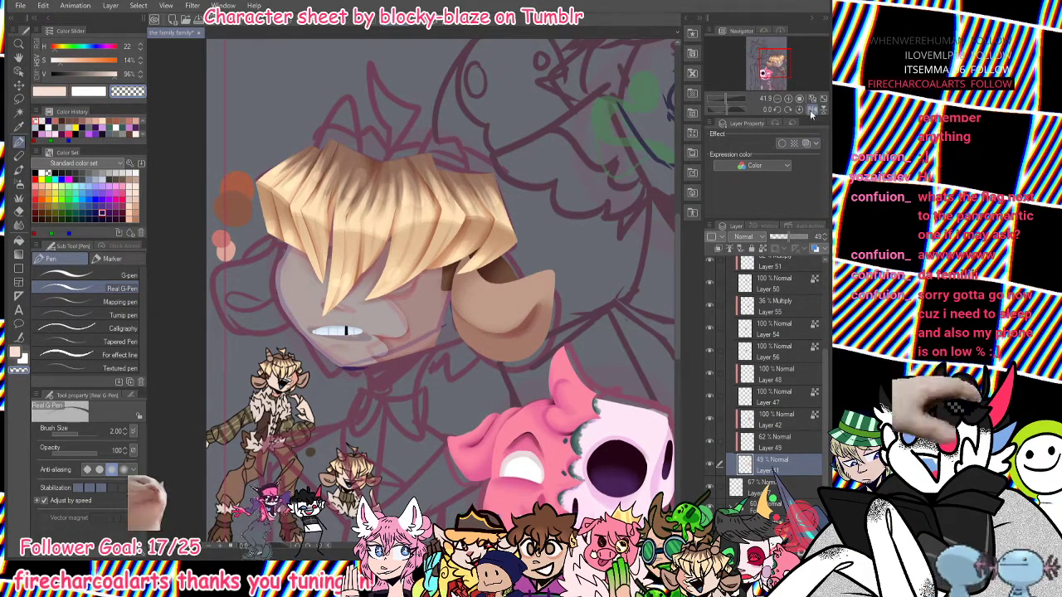
Mirror the view back, erase the underside of the jaw along the guide line, and set the base face layer's opacity to 100%.
click(813, 110)
drag(373, 323, 488, 369)
key(ctrl+z)
key(ctrl+z)
drag(397, 341, 485, 372)
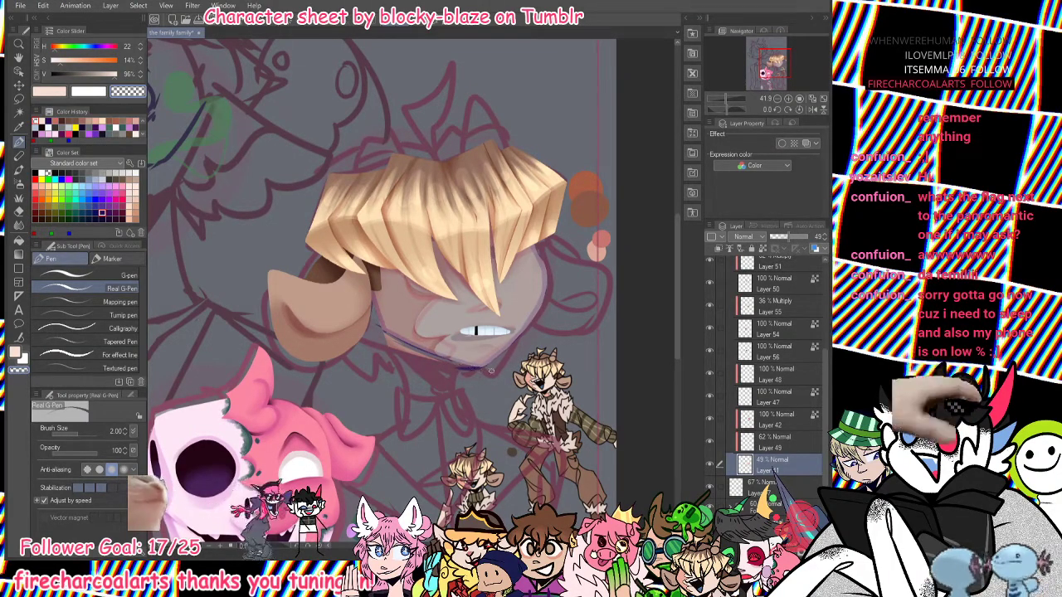
key(ctrl+z)
drag(382, 330, 438, 362)
key(ctrl+z)
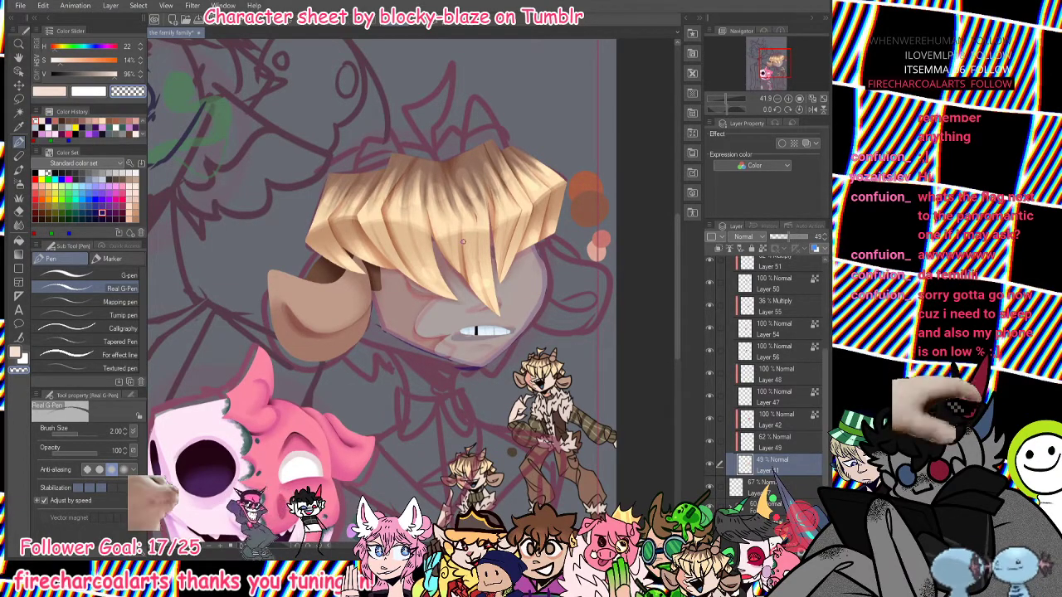
drag(791, 240, 812, 239)
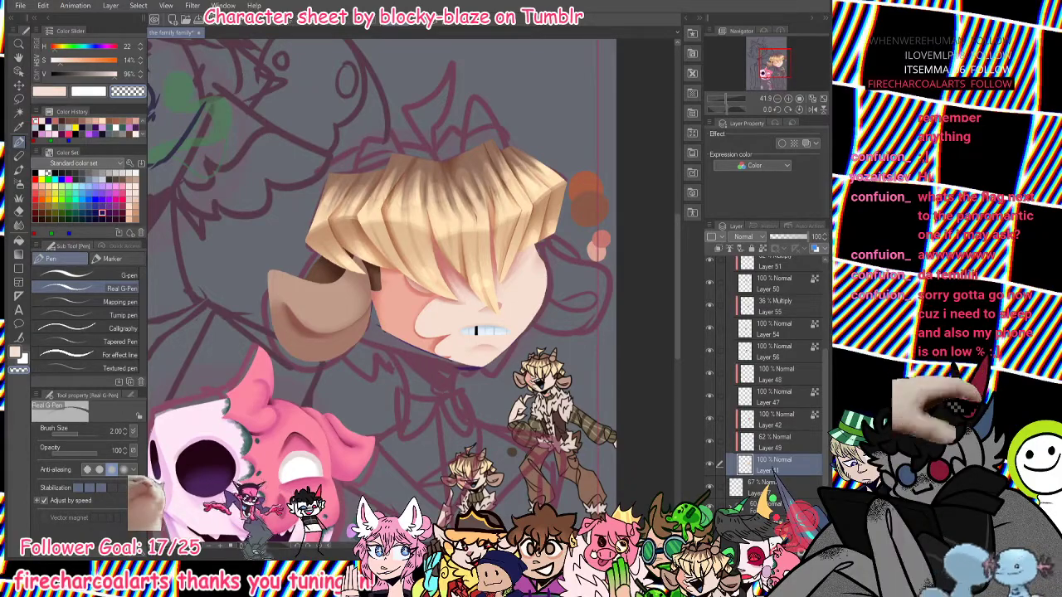
In a mirrored close-up, sample the pale skin tone (H 22, S 14, V 96) and paint over the pink shading in the wide fringe gap.
drag(727, 99, 729, 99)
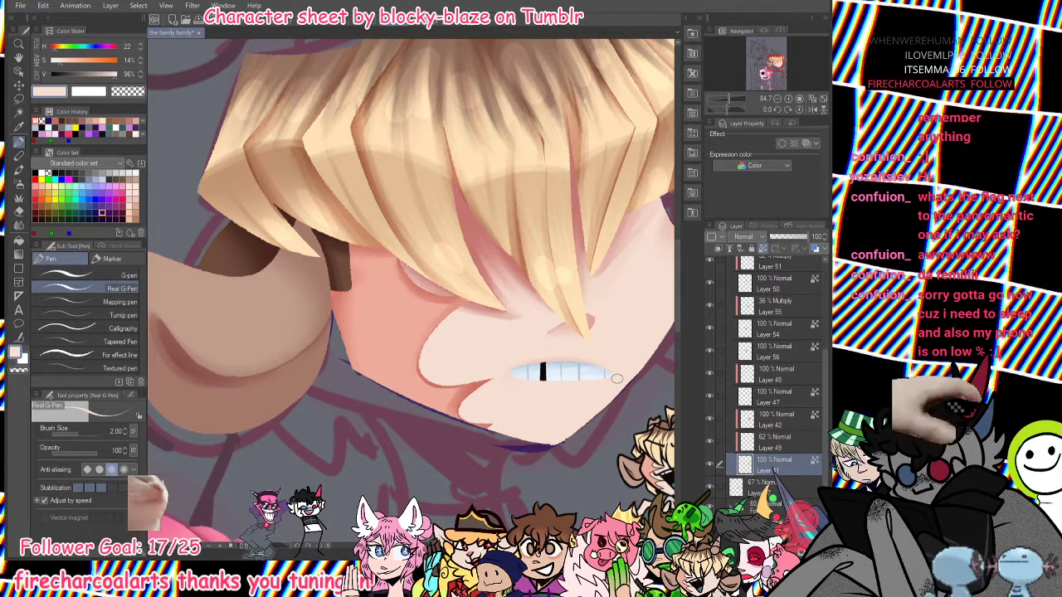
click(812, 110)
drag(339, 490, 496, 489)
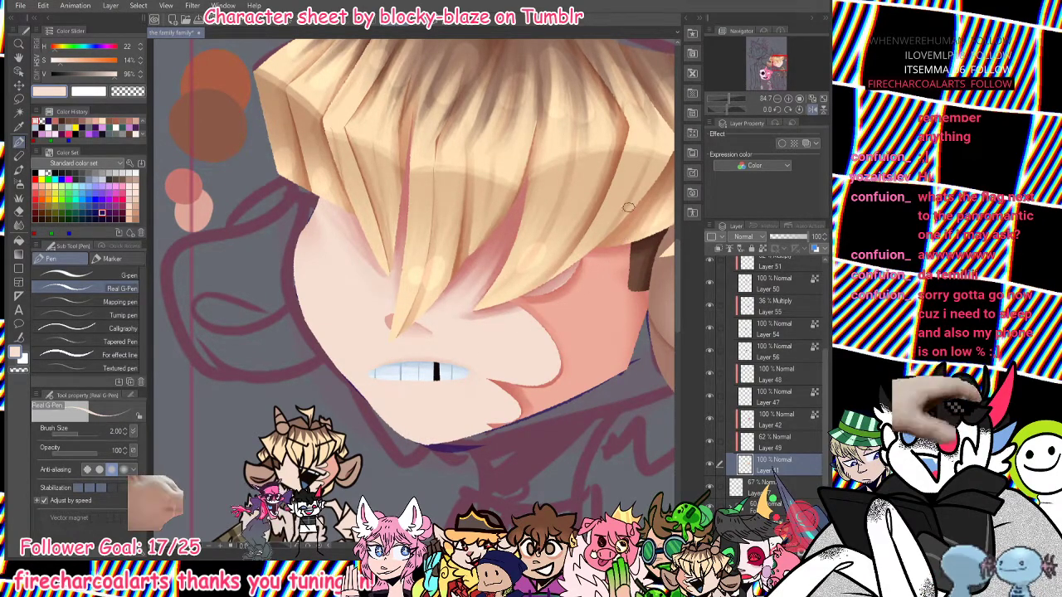
alt+click(390, 318)
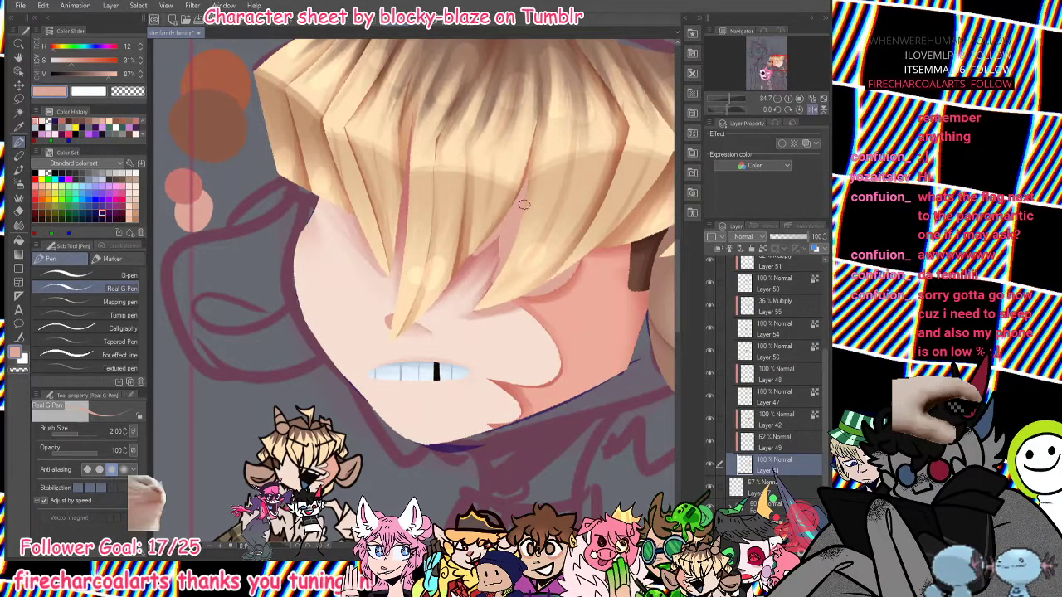
alt+click(496, 325)
mouse_move(507, 240)
mouse_down()
mouse_move(448, 292)
mouse_move(488, 282)
mouse_up()
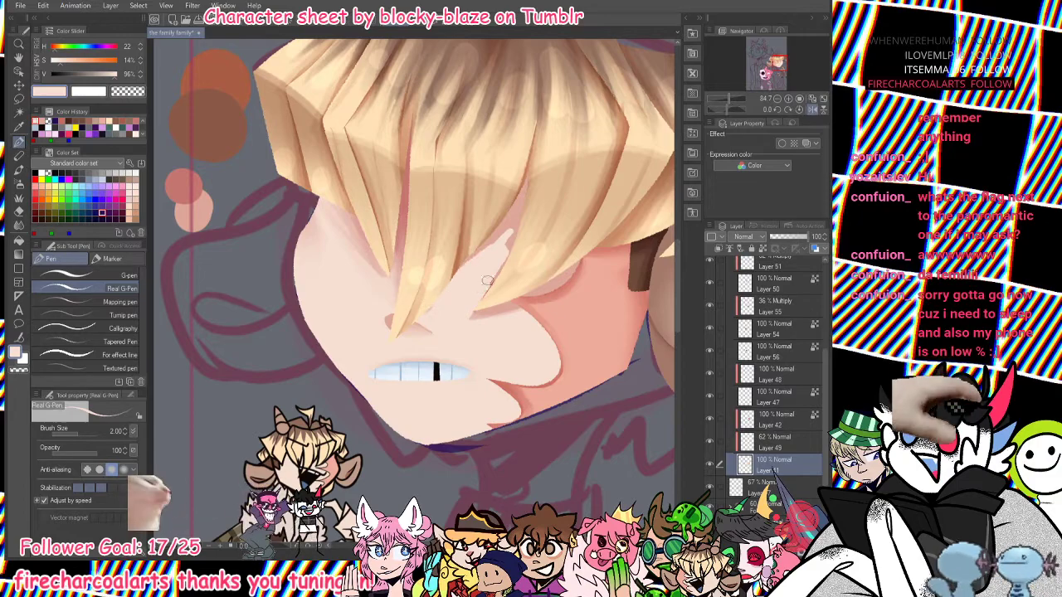
Shade the top of the narrow fringe gap in pink (H 12, S 31, V 87) and paint pale skin (H 22, S 14, V 96) below it.
alt+click(519, 212)
mouse_move(407, 166)
mouse_down()
mouse_move(400, 249)
mouse_move(411, 109)
mouse_up()
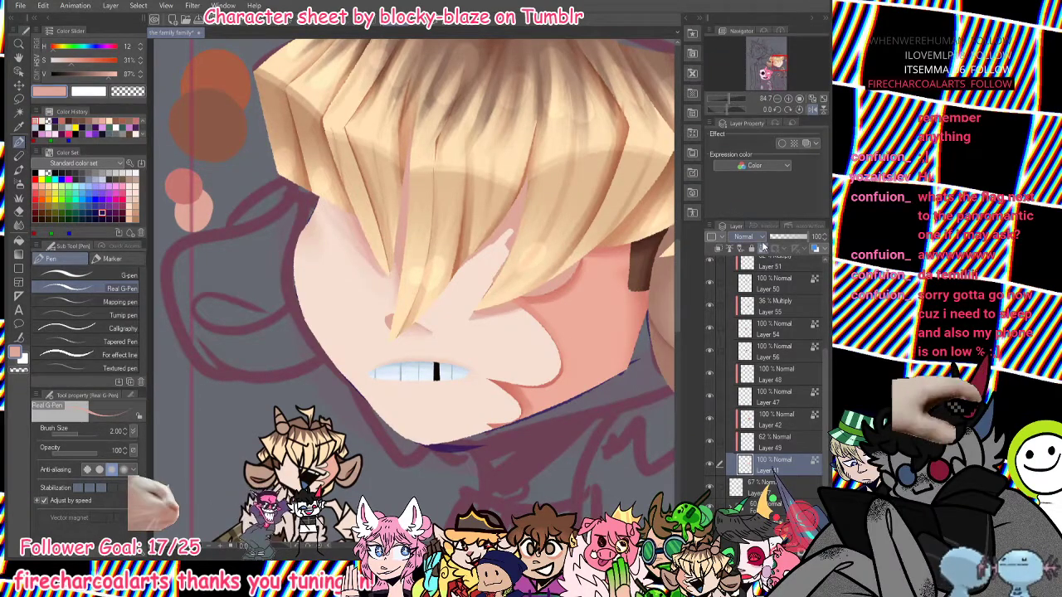
alt+click(355, 224)
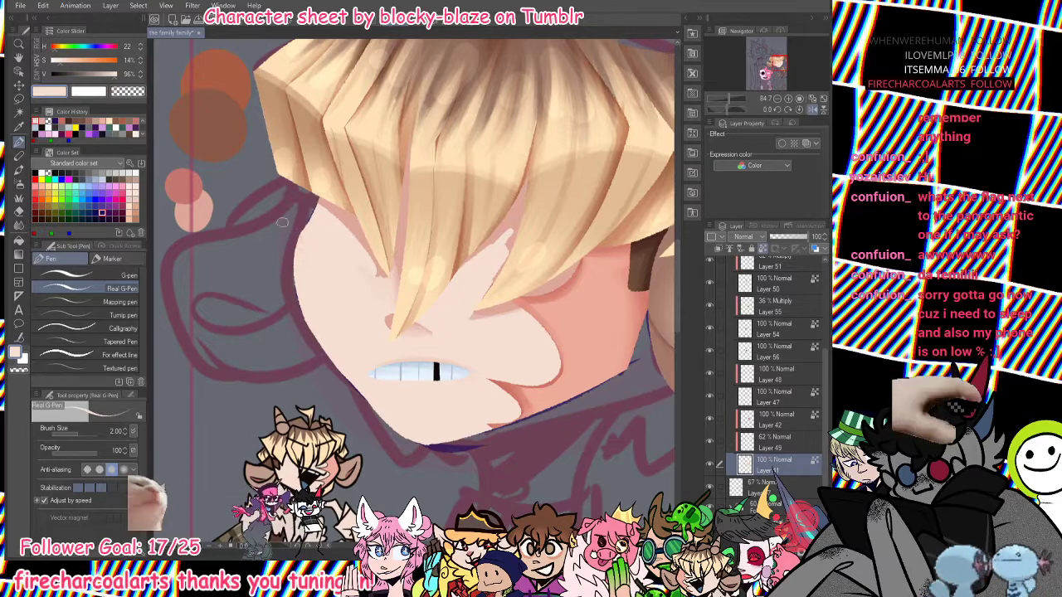
drag(403, 199, 396, 292)
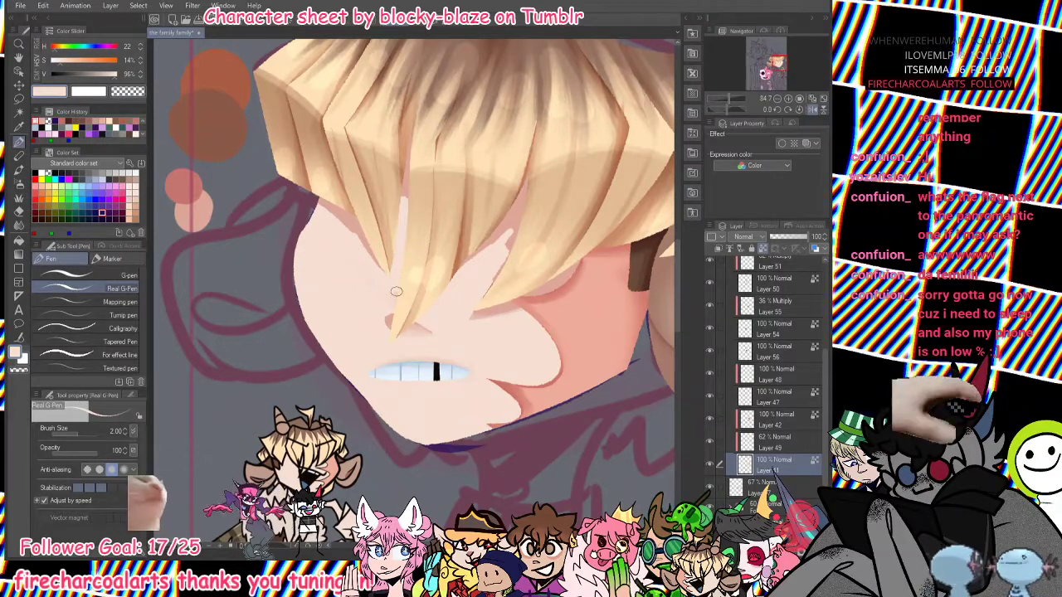
Shade the nose bridge in pink (H 12, S 31, V 87) and soften it with the Wet bleed blender.
alt+click(514, 225)
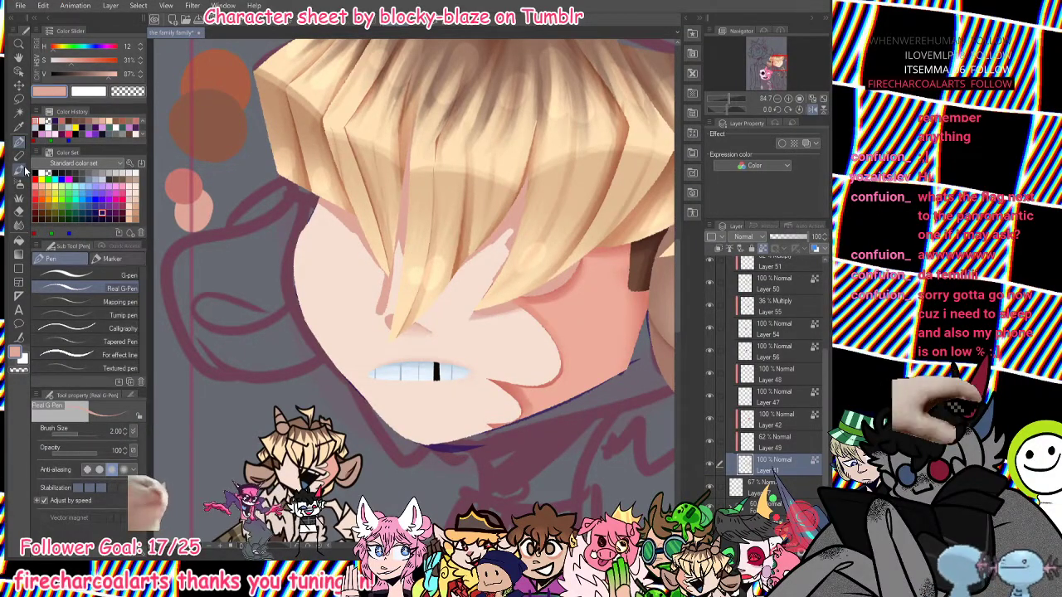
click(18, 169)
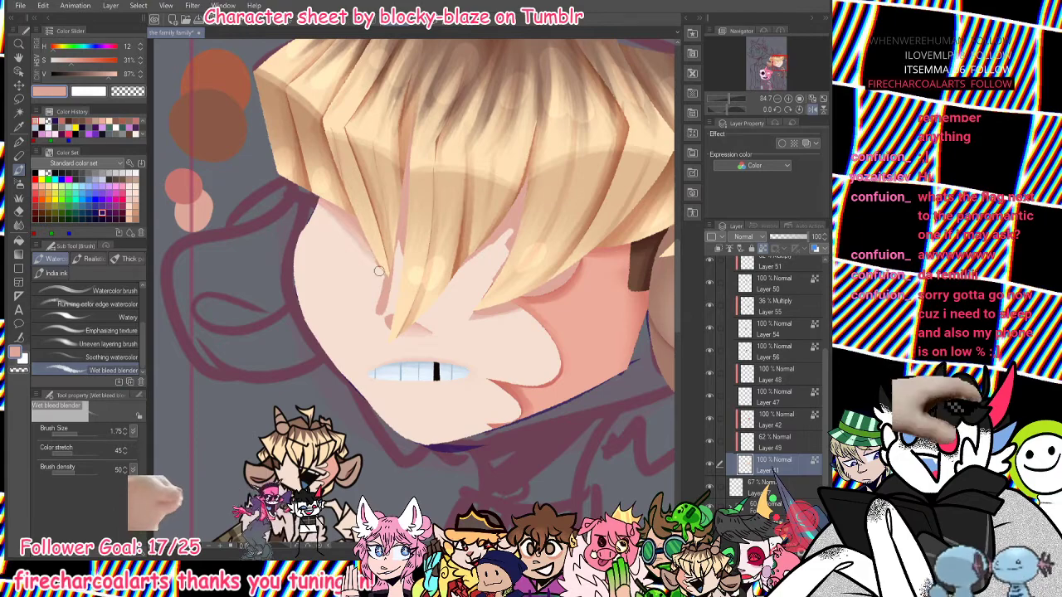
drag(402, 233, 389, 297)
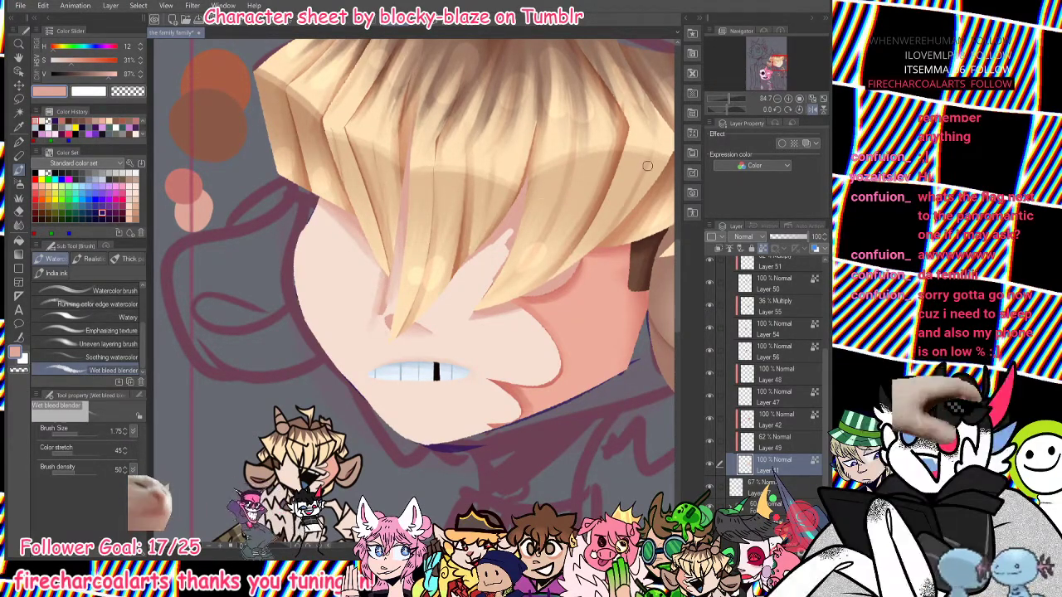
Mirror the view back and add a new layer directly beneath Layer 41.
key(h)
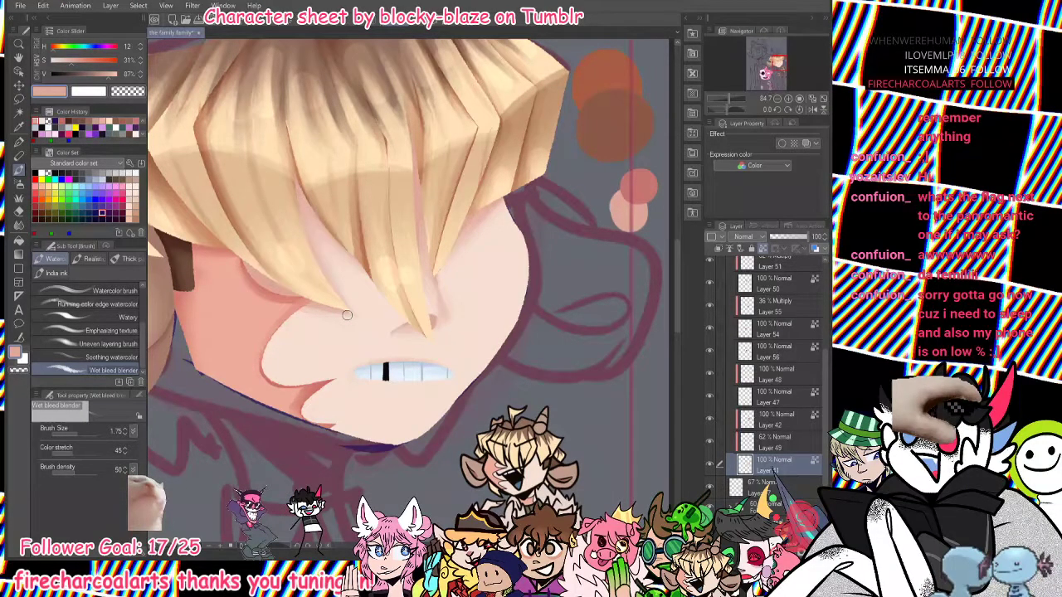
drag(733, 101, 722, 102)
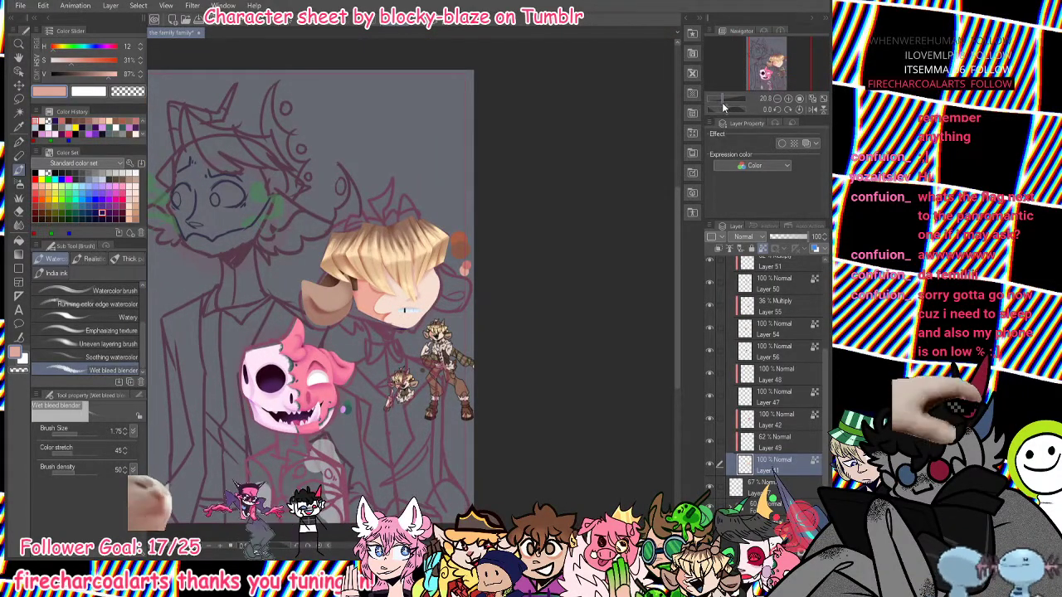
drag(722, 102, 732, 102)
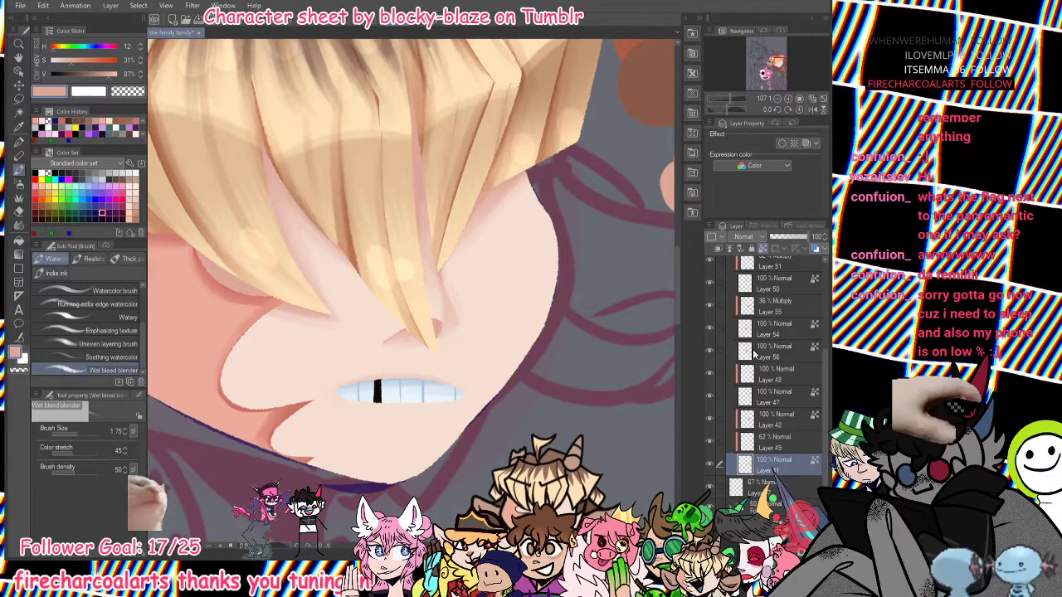
drag(727, 99, 726, 104)
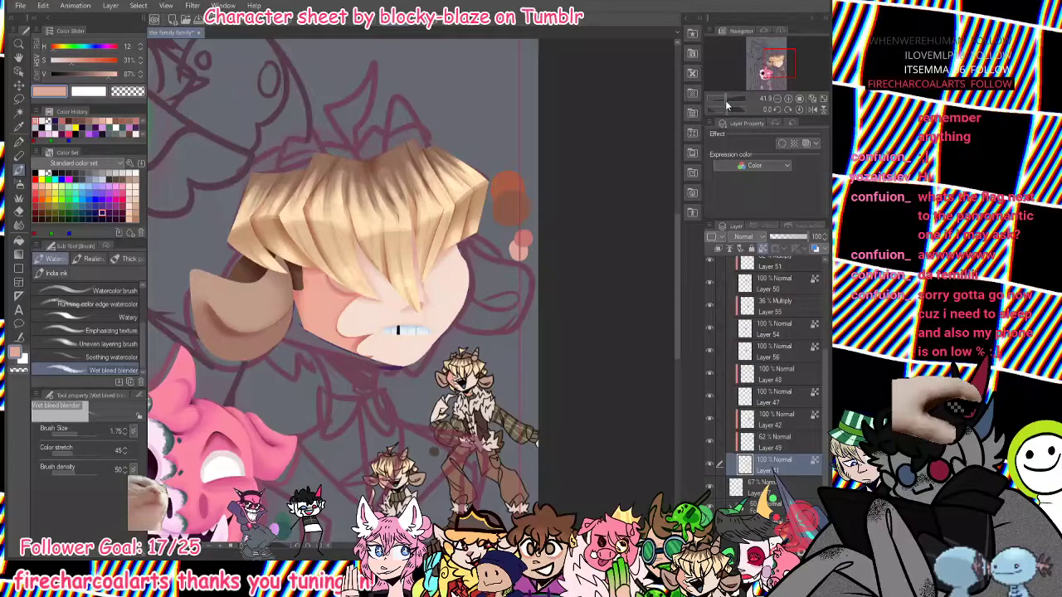
drag(727, 105, 727, 207)
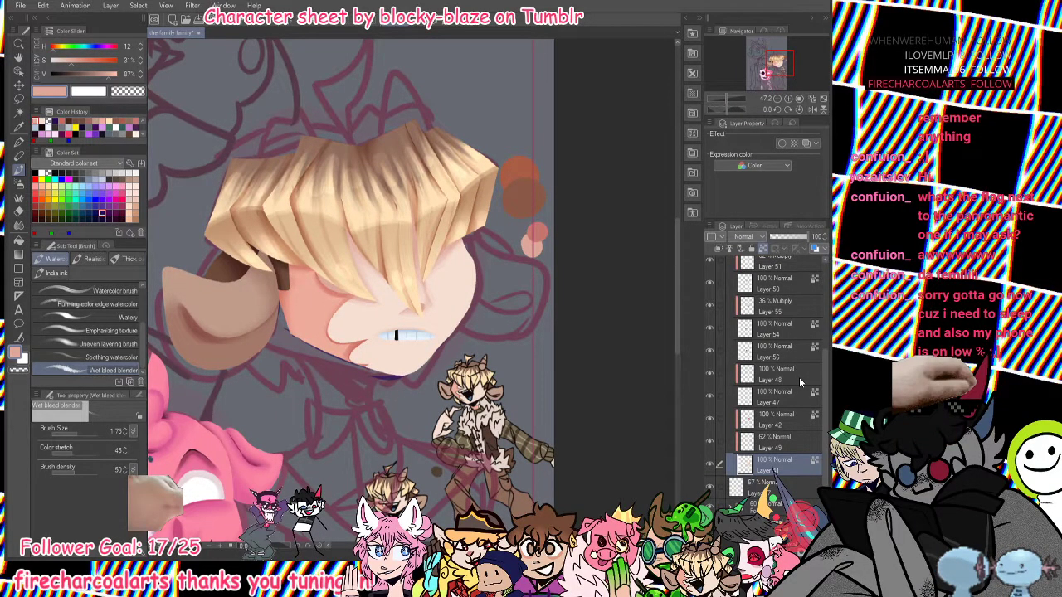
click(721, 548)
drag(771, 487, 771, 461)
click(773, 492)
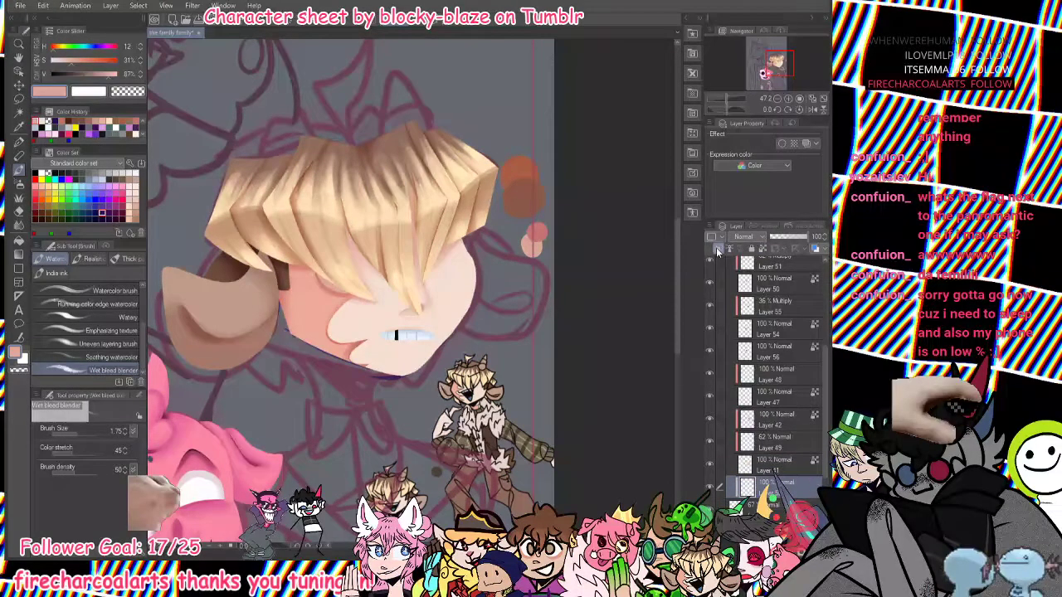
Sample light brown (H 20, S 27, V 75) and outline the jagged horn and the tall horn above the hair with the Real G-Pen.
alt+click(348, 239)
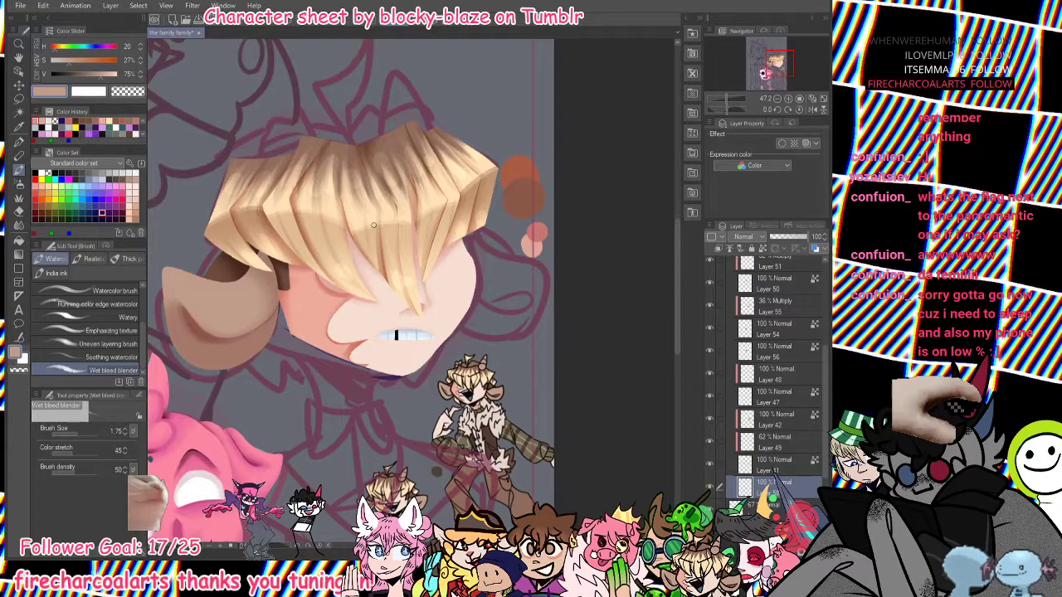
drag(374, 225, 415, 266)
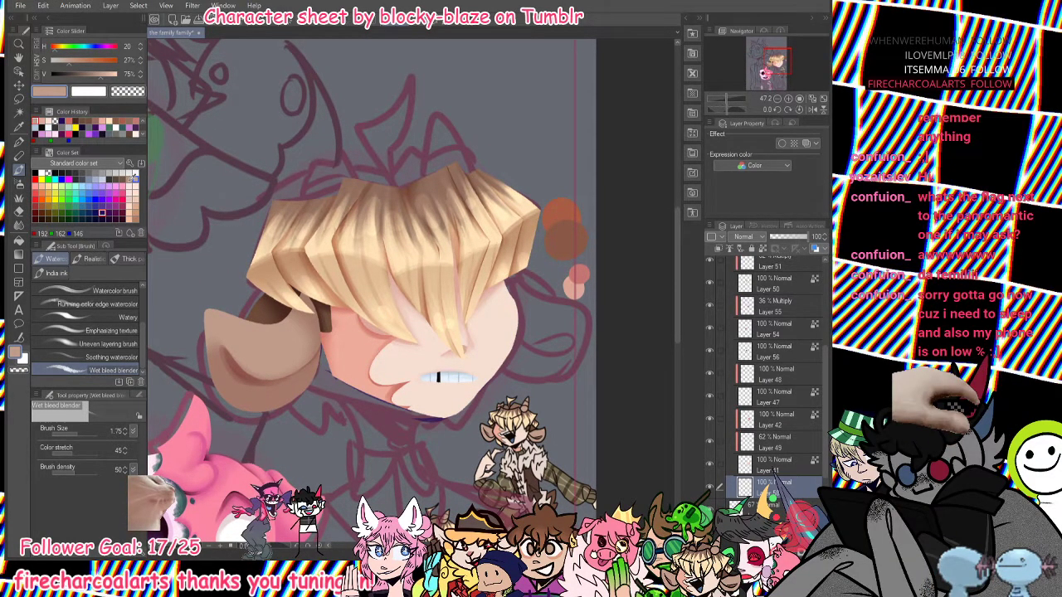
key(p)
mouse_move(356, 178)
mouse_down()
mouse_move(313, 169)
mouse_move(298, 201)
mouse_up()
key(ctrl+z)
mouse_move(355, 178)
mouse_down()
mouse_move(342, 159)
mouse_move(316, 167)
mouse_move(300, 200)
mouse_up()
mouse_move(764, 73)
mouse_down()
mouse_move(750, 54)
mouse_move(768, 65)
mouse_up()
key(ctrl+z)
mouse_move(367, 178)
mouse_down()
mouse_move(326, 192)
mouse_move(315, 222)
mouse_up()
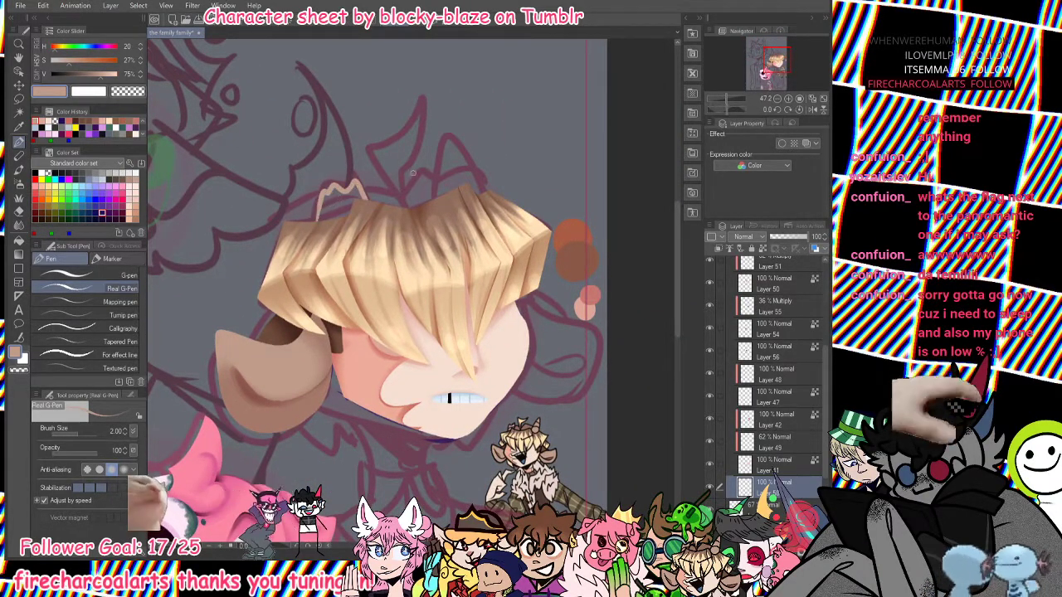
mouse_move(487, 197)
mouse_down()
mouse_move(444, 146)
mouse_move(453, 184)
mouse_move(447, 150)
mouse_move(431, 201)
mouse_up()
key(ctrl+z)
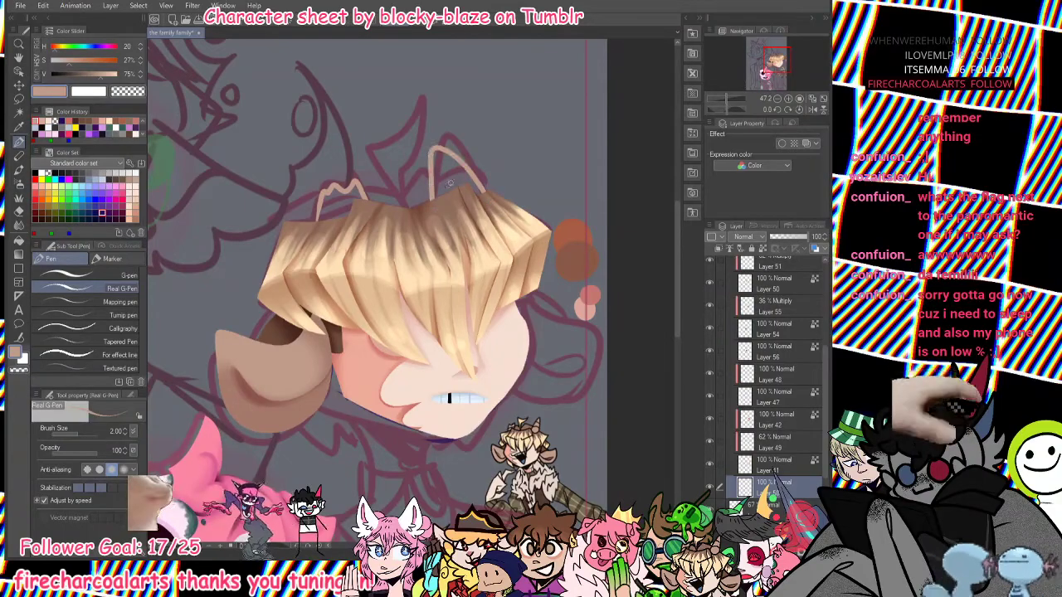
key(ctrl+z)
Outline the second ear on the pale side of the face in light brown, correcting its curve in a mirrored view.
mouse_move(516, 292)
mouse_down()
mouse_move(560, 321)
mouse_move(519, 287)
mouse_move(583, 318)
mouse_move(544, 382)
mouse_up()
key(ctrl+z)
mouse_move(516, 291)
mouse_down()
mouse_move(587, 320)
mouse_move(543, 379)
mouse_move(560, 318)
mouse_move(600, 335)
mouse_move(521, 379)
mouse_up()
key(ctrl+z)
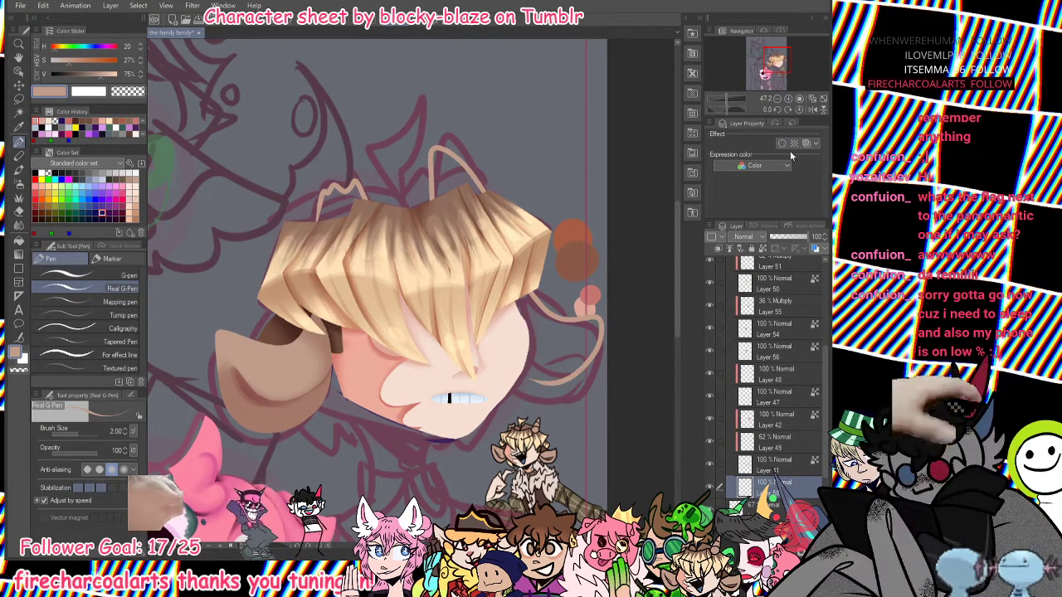
click(812, 109)
key(ctrl+z)
mouse_move(297, 297)
mouse_down()
mouse_move(218, 323)
mouse_move(304, 390)
mouse_move(239, 367)
mouse_move(311, 387)
mouse_move(262, 397)
mouse_up()
key(ctrl+z)
key(ctrl+z)
key(ctrl+z)
key(ctrl+z)
key(ctrl+z)
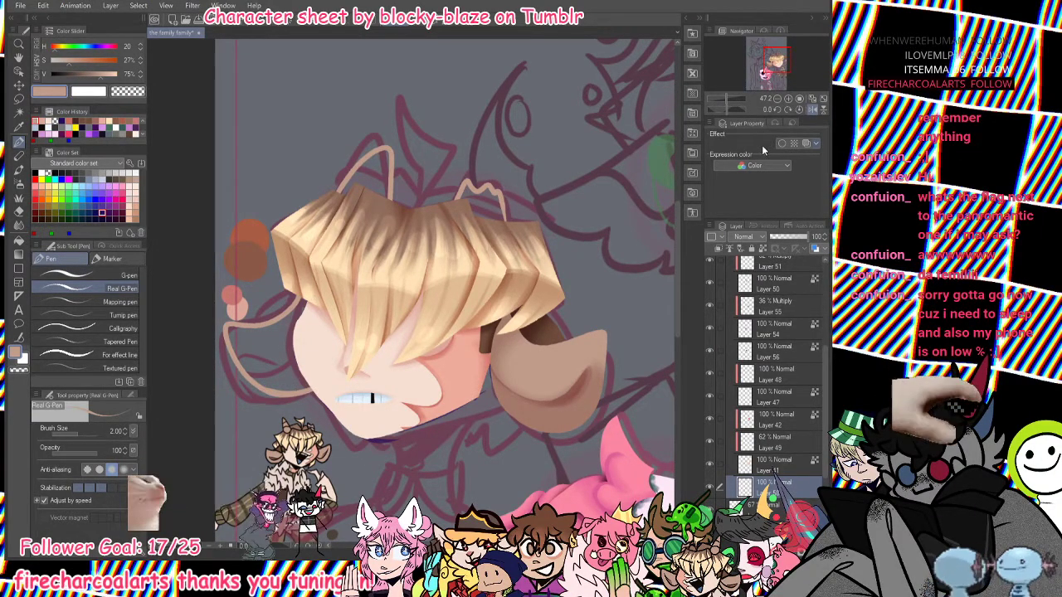
click(812, 110)
Hide the sketch folder, Layer 57 and the grey background in preparation for filling the ear and horn outlines.
key(g)
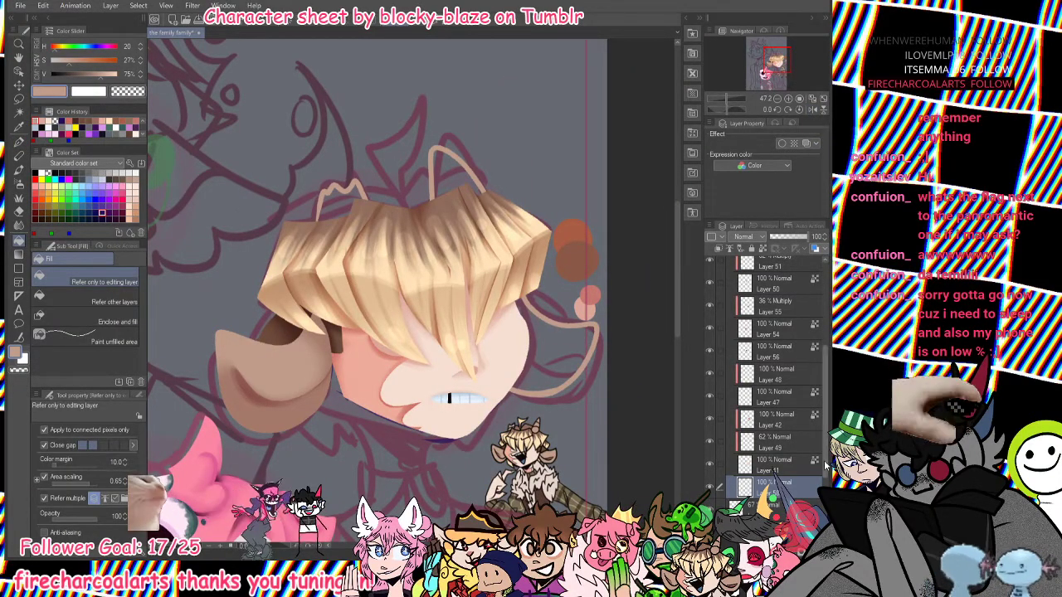
scroll(771, 373, down, 3)
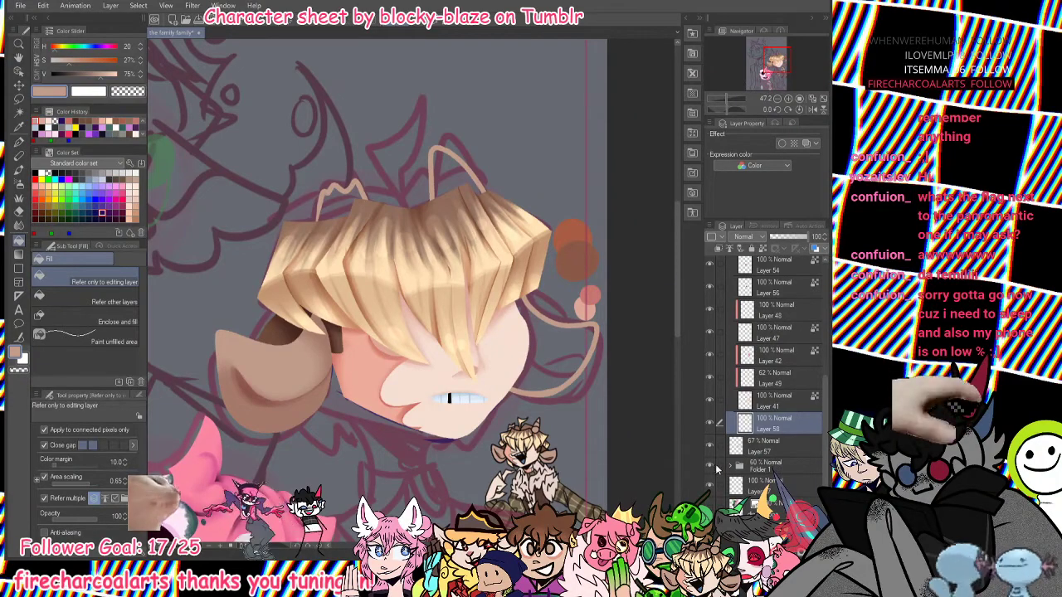
click(711, 467)
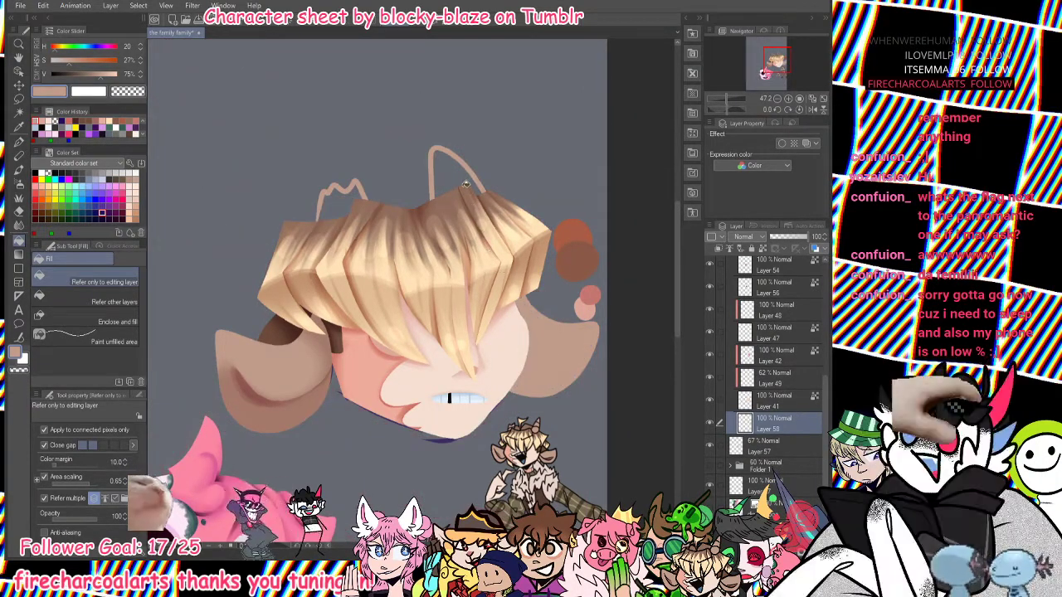
click(709, 448)
drag(826, 467, 825, 496)
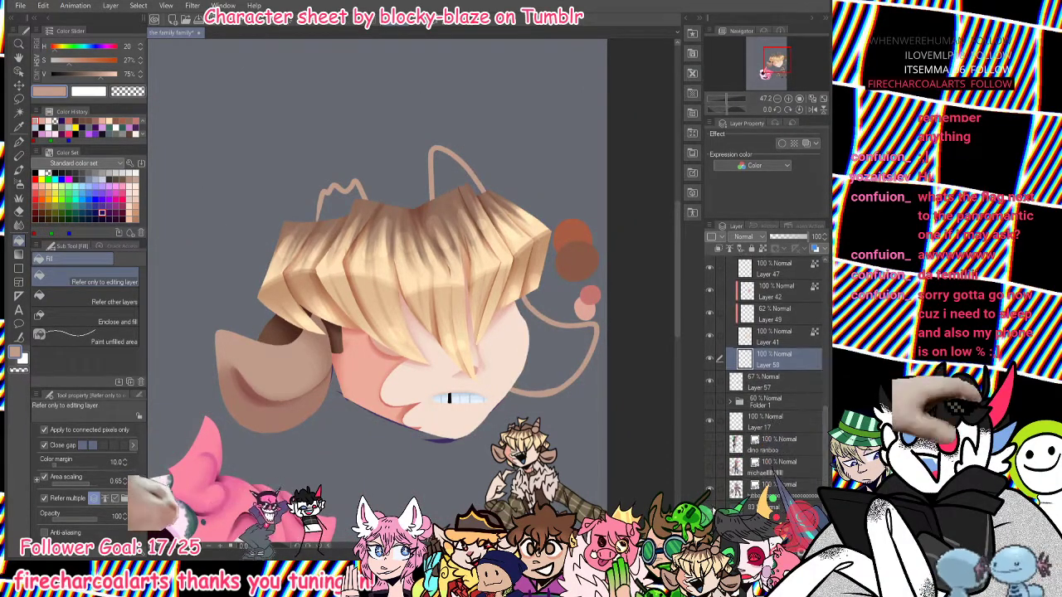
click(711, 511)
click(550, 329)
key(ctrl+z)
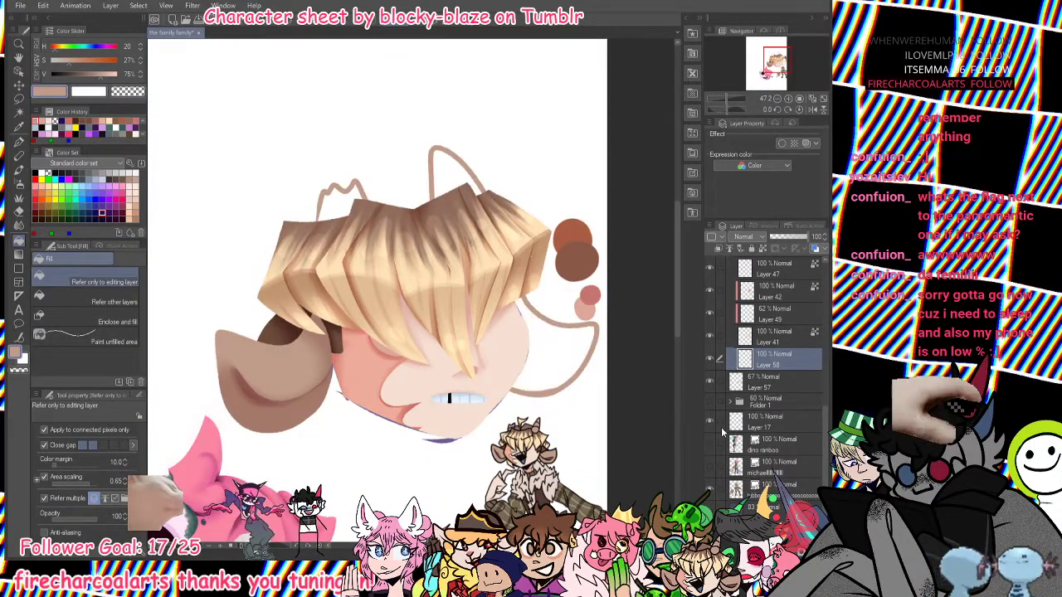
click(710, 420)
click(711, 420)
click(710, 382)
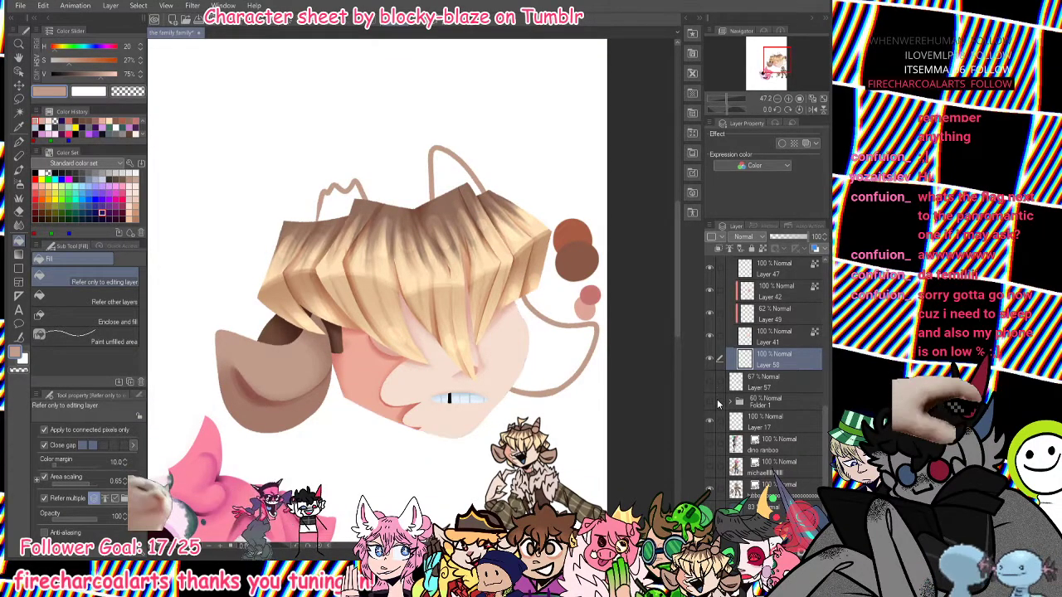
Fill the second ear, the tall horn and the jagged horn with light brown, and show the grey background again.
click(555, 350)
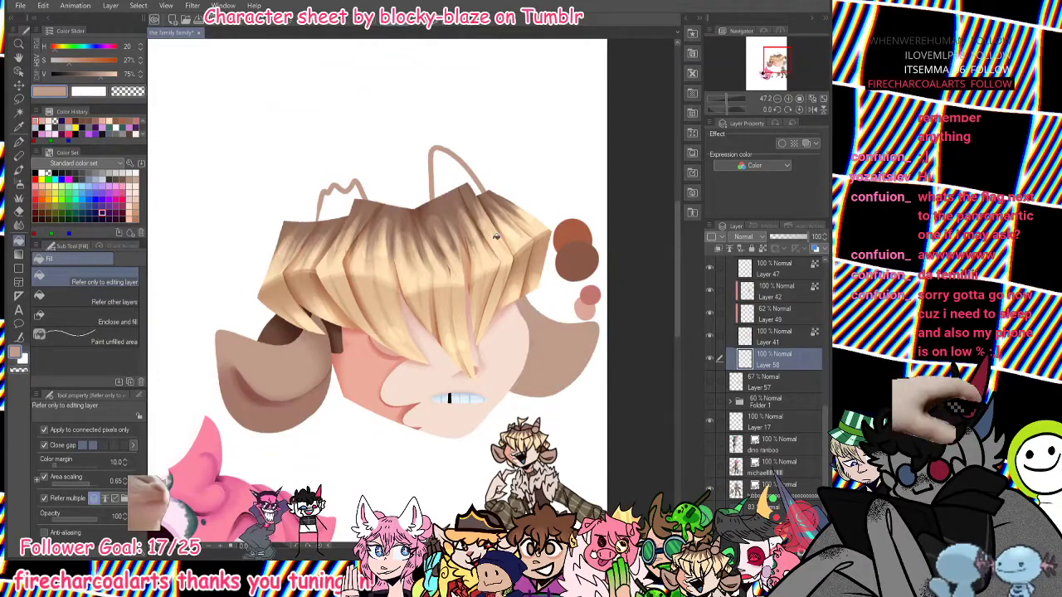
click(460, 179)
click(340, 199)
click(18, 142)
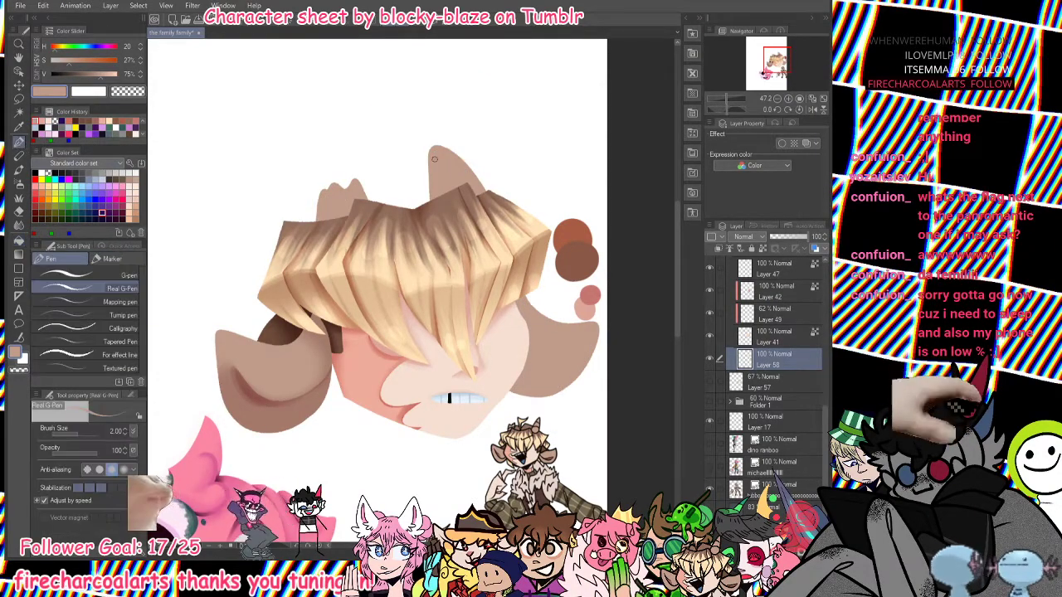
scroll(470, 220, up, 4)
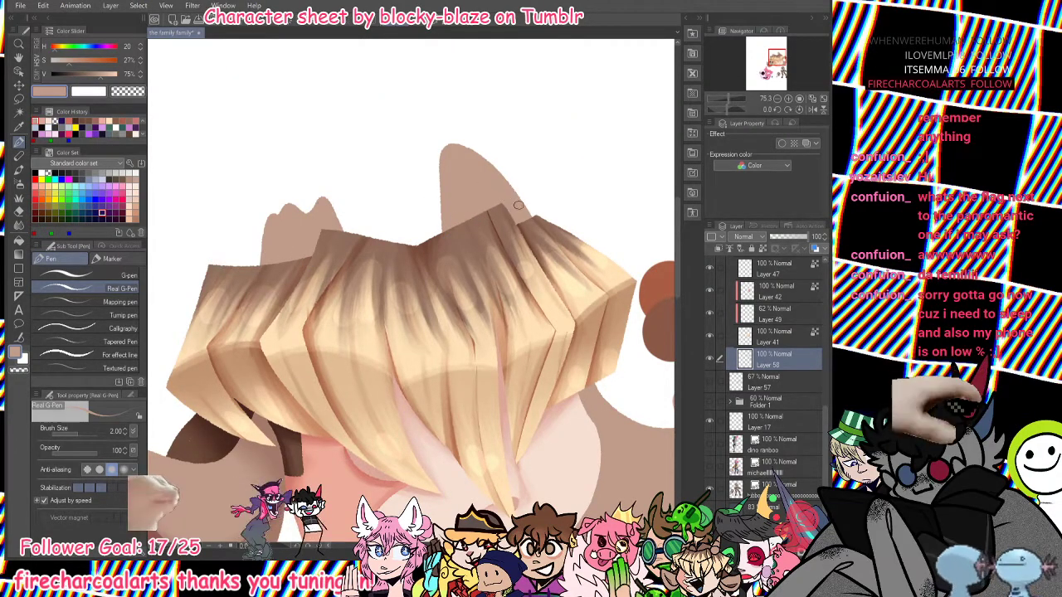
click(711, 506)
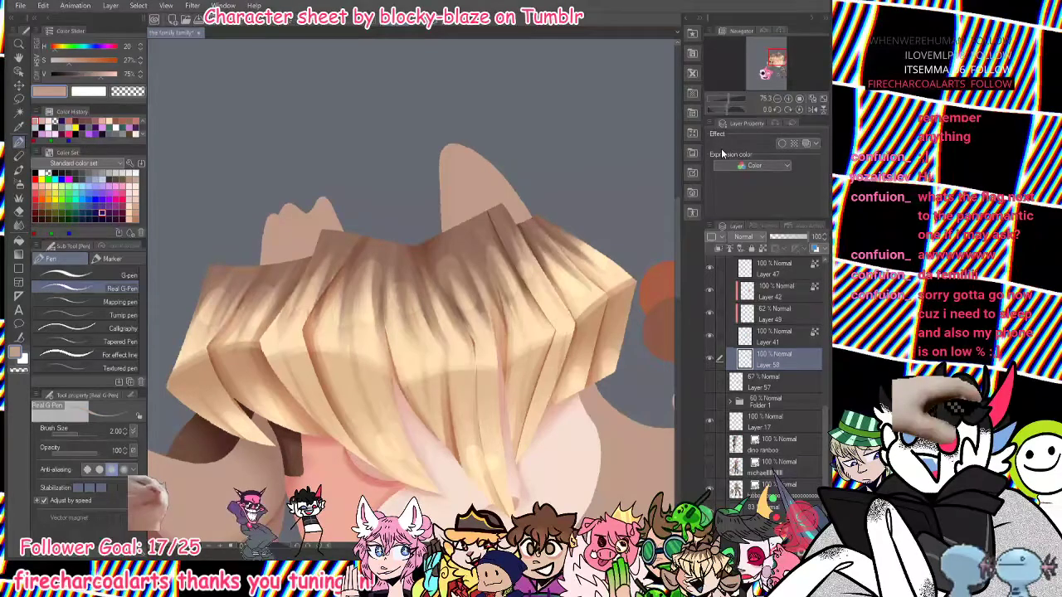
click(727, 99)
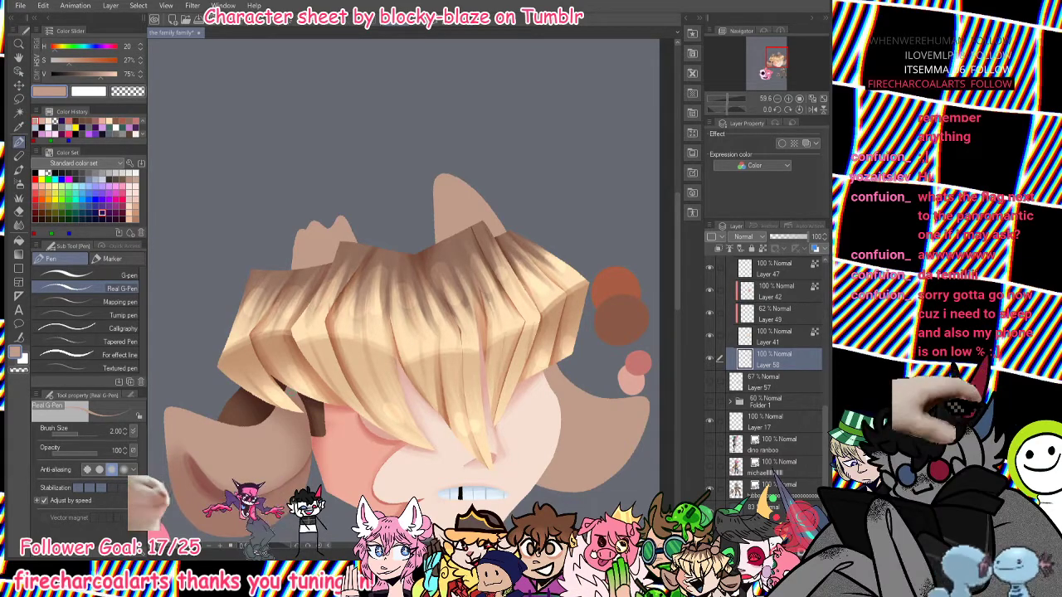
Sample a darker brown (H 16, S 35, V 64) and paint a curved fold across the lower part of the second ear.
alt+click(313, 389)
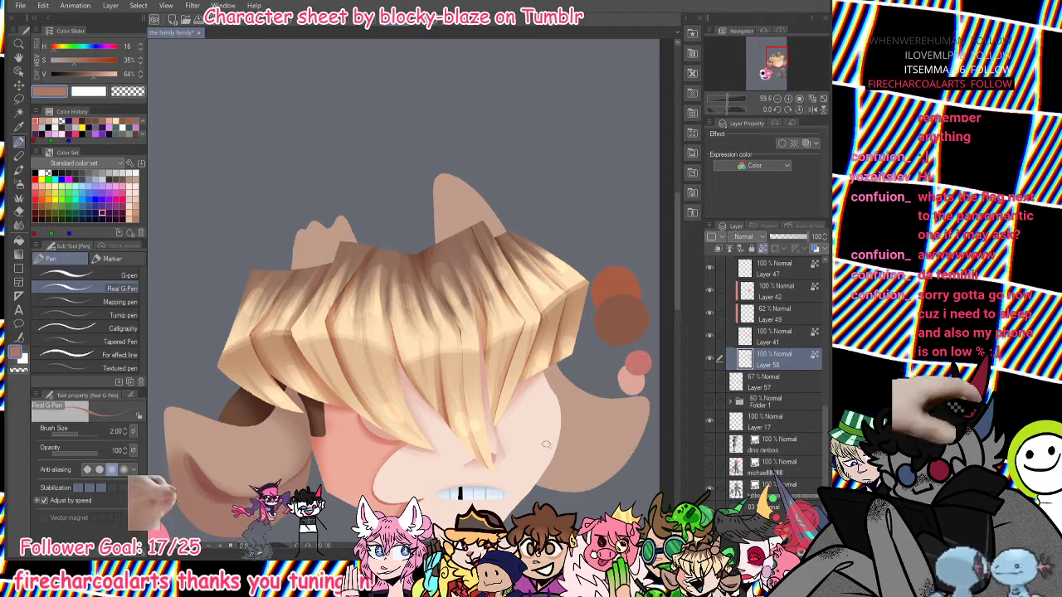
drag(546, 445, 614, 462)
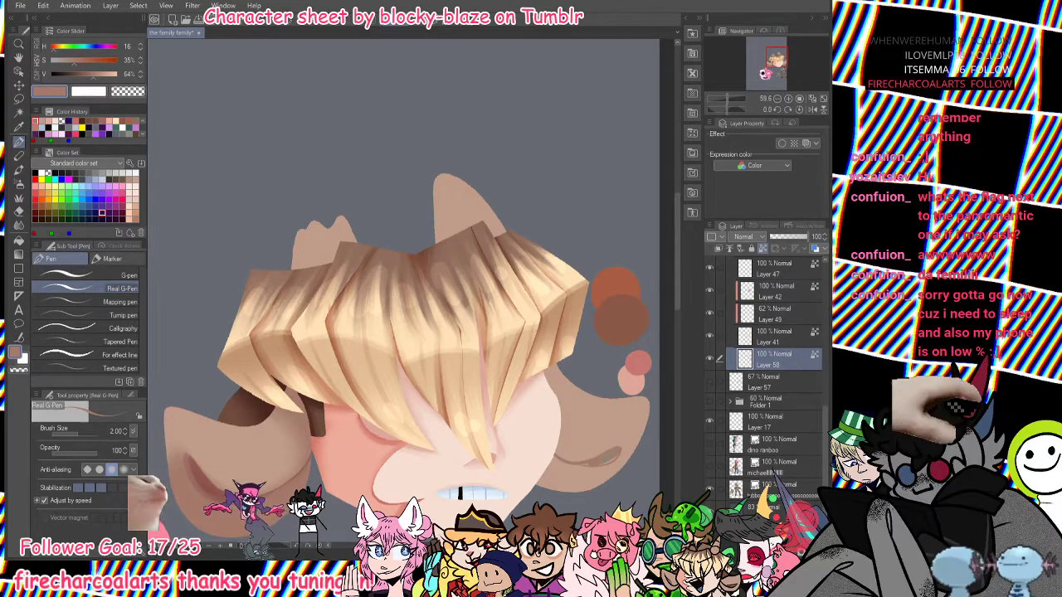
drag(560, 362, 548, 398)
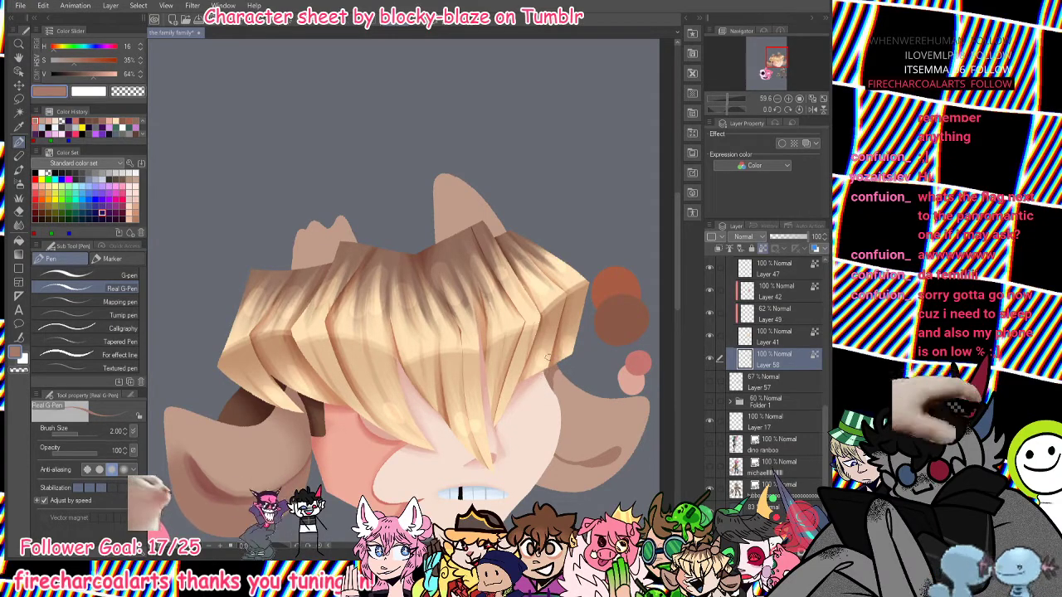
key(ctrl+z)
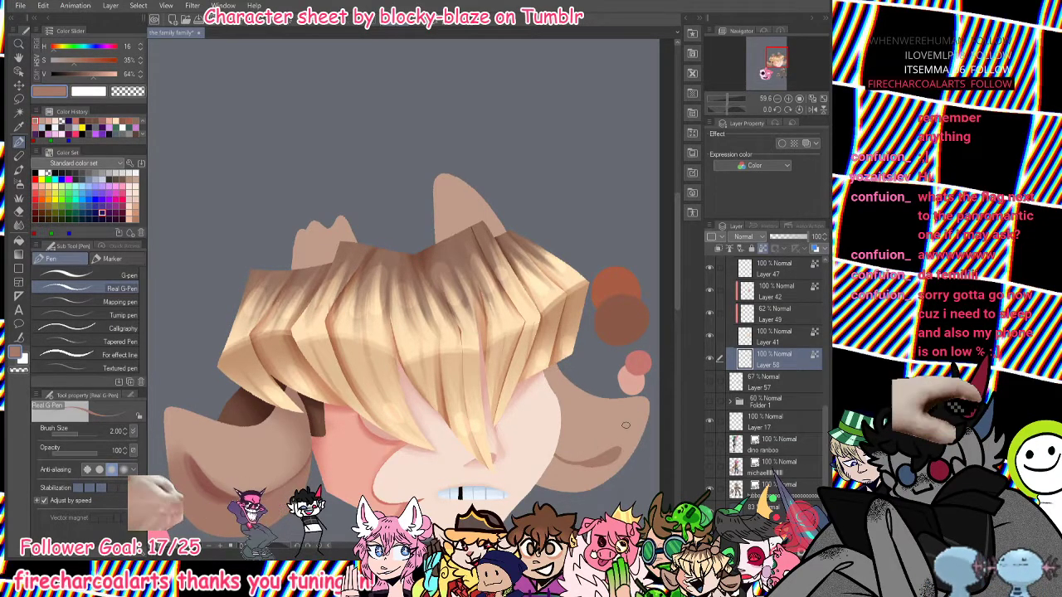
key(ctrl+z)
Draw curved darker brown bands across the tall horn and the jagged horn with the Real G-Pen.
mouse_move(437, 236)
mouse_down()
mouse_move(503, 227)
mouse_move(443, 238)
mouse_up()
key(ctrl+z)
key(ctrl+z)
drag(503, 223, 432, 247)
mouse_move(436, 209)
mouse_down()
mouse_move(481, 194)
mouse_move(432, 206)
mouse_up()
key(ctrl+z)
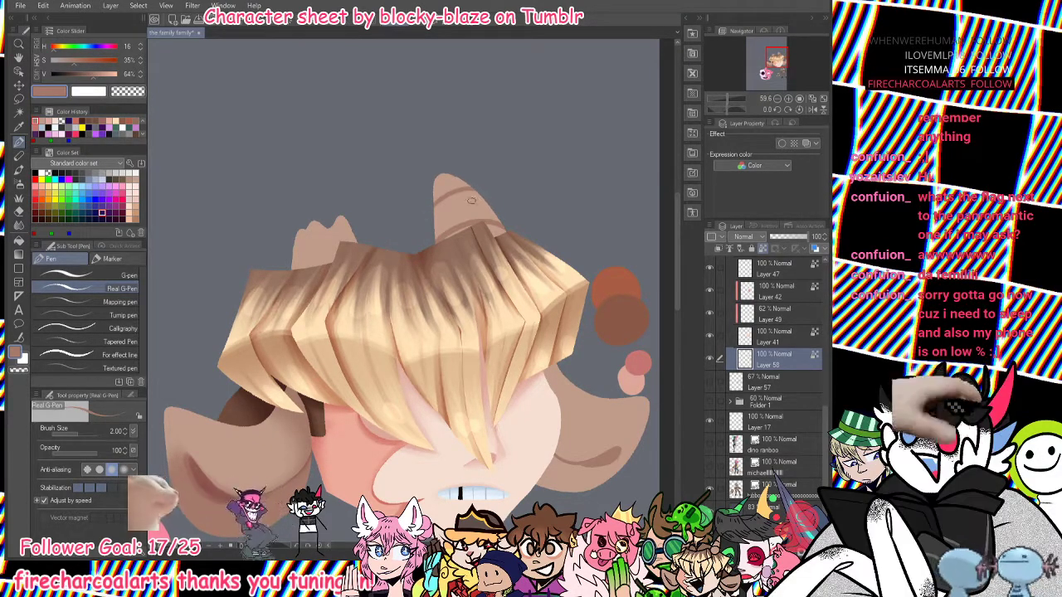
key(ctrl+z)
mouse_move(351, 246)
mouse_down()
mouse_move(316, 248)
mouse_move(289, 267)
mouse_up()
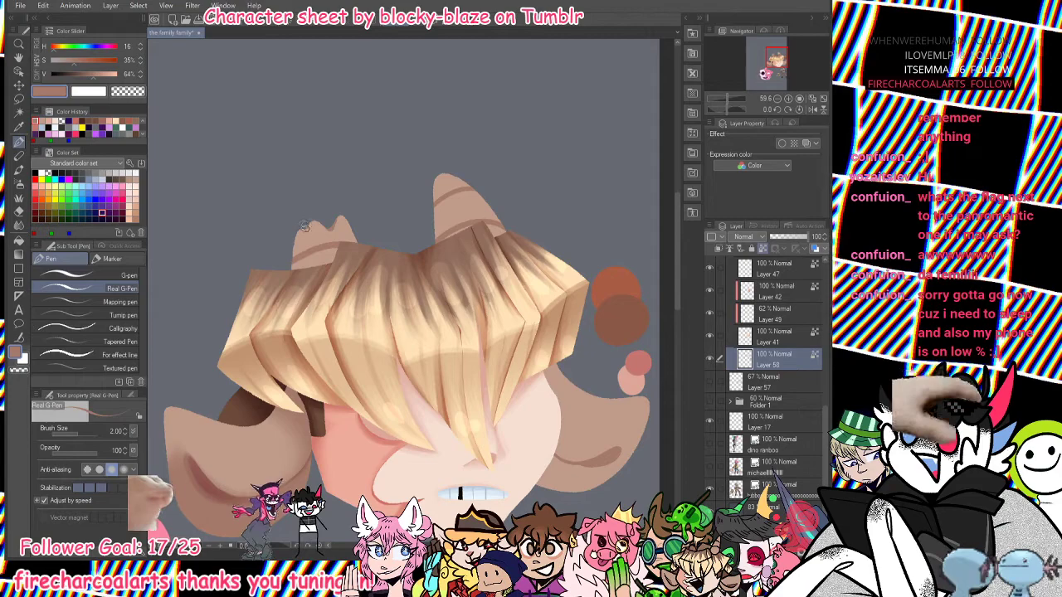
Soften the horn bands and the second ear's fold with the Wet bleed blender, checking them in a mirrored view.
click(20, 213)
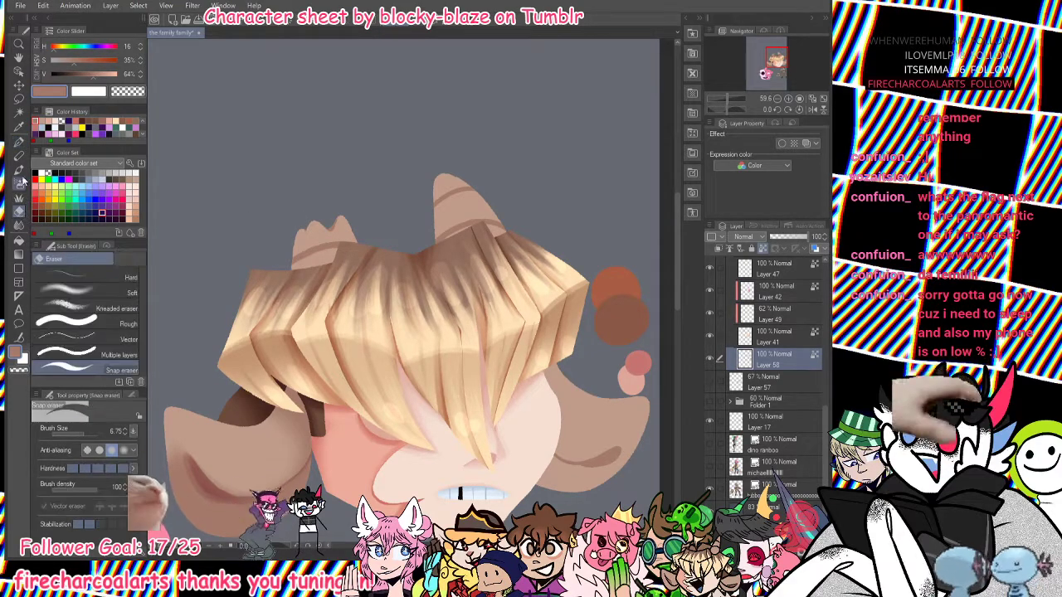
click(19, 170)
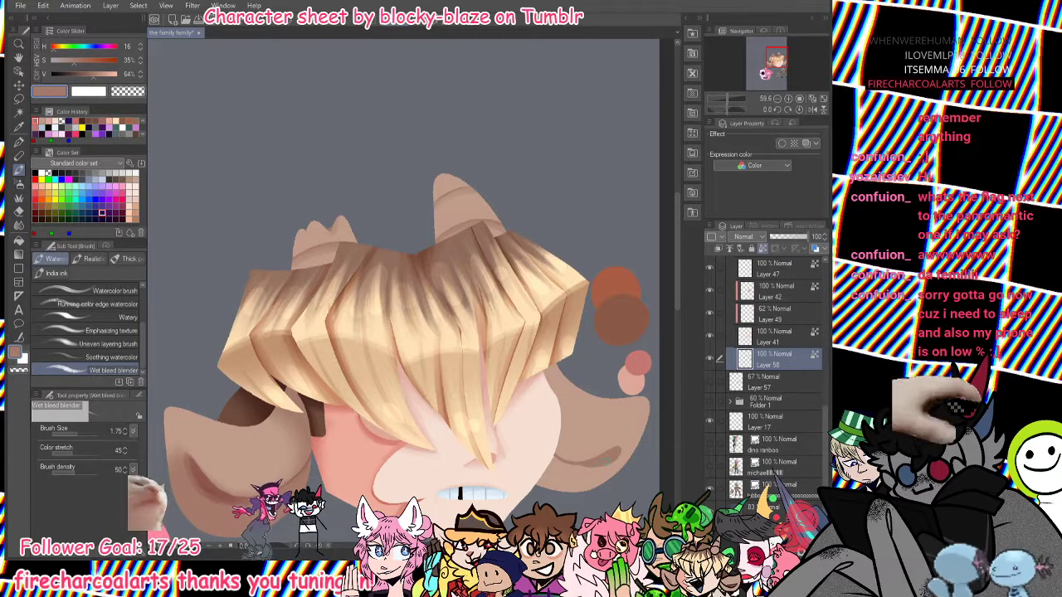
click(811, 108)
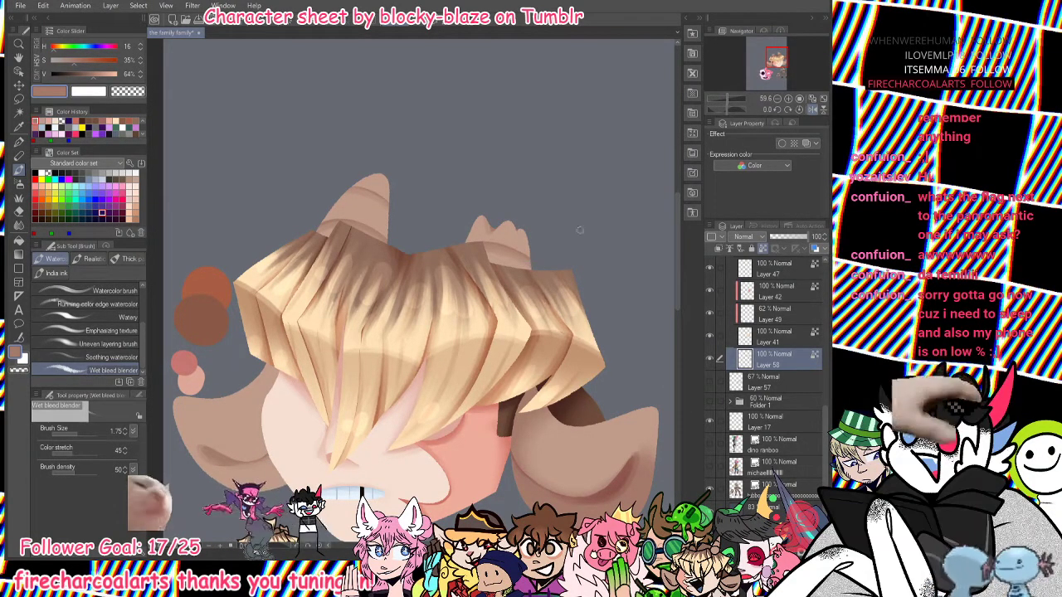
click(813, 109)
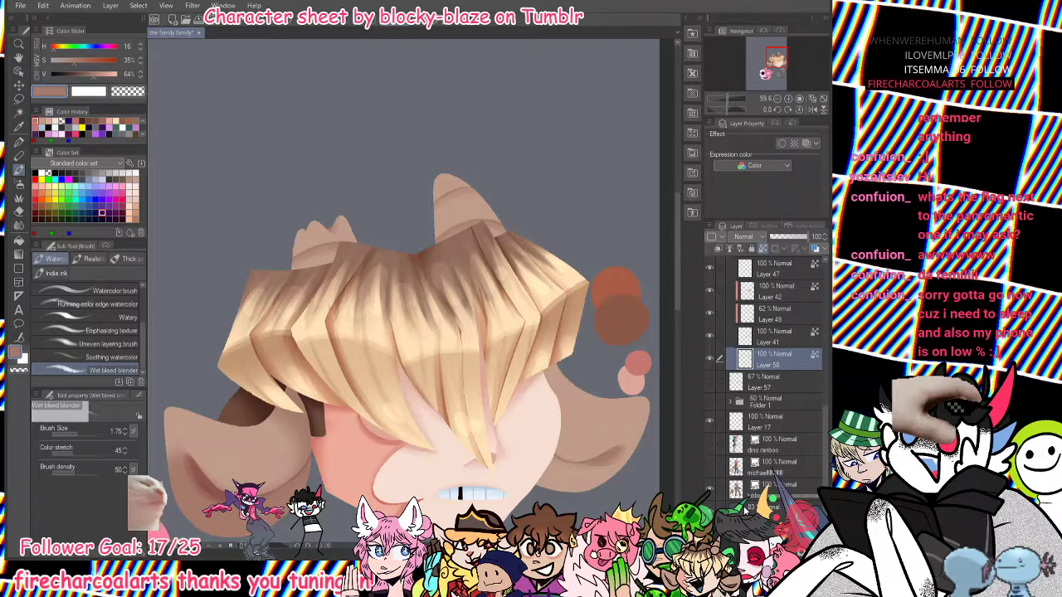
Add a clipped Multiply layer above the ear and horn fill and shade the second ear's inner side and underside in brown (H 16, S 35, V 64).
key(ctrl+shift+n)
key(p)
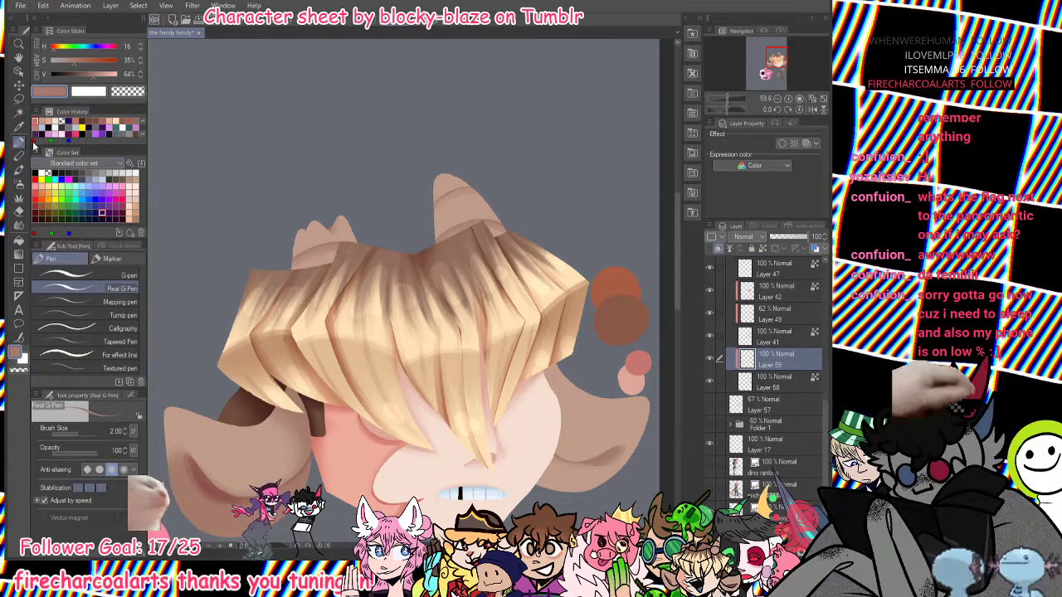
click(757, 238)
click(750, 270)
mouse_move(591, 460)
mouse_down()
mouse_move(617, 450)
mouse_move(596, 462)
mouse_move(603, 422)
mouse_move(603, 484)
mouse_move(608, 456)
mouse_move(643, 435)
mouse_move(598, 482)
mouse_move(632, 461)
mouse_move(632, 448)
mouse_move(614, 454)
mouse_move(626, 448)
mouse_move(615, 462)
mouse_move(622, 449)
mouse_move(589, 486)
mouse_move(589, 474)
mouse_move(560, 496)
mouse_move(592, 468)
mouse_move(542, 491)
mouse_move(569, 447)
mouse_move(559, 420)
mouse_move(587, 466)
mouse_move(561, 436)
mouse_move(565, 485)
mouse_move(549, 452)
mouse_move(541, 484)
mouse_up()
key(ctrl+z)
key(ctrl+z)
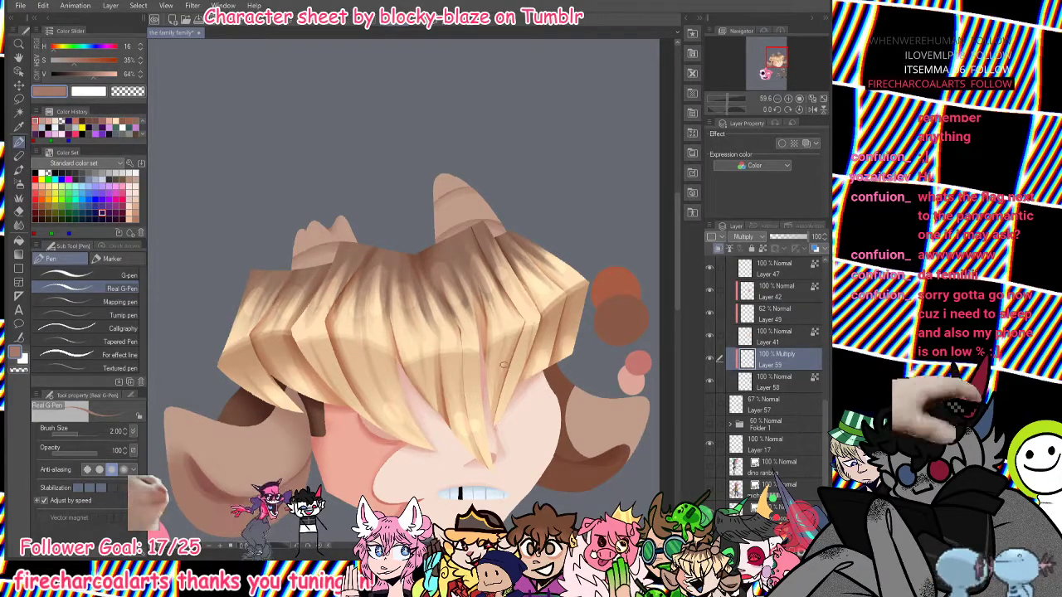
Shade the side edges of the tall horn and the jagged horn in brown on the Multiply layer with the Real G-Pen.
drag(440, 186, 428, 240)
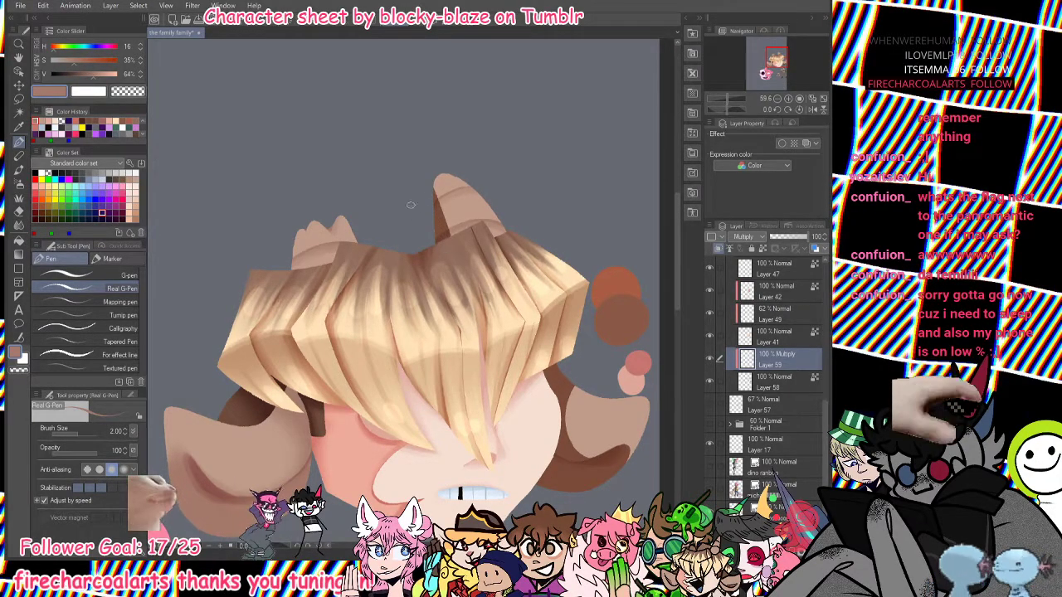
mouse_move(340, 215)
mouse_down()
mouse_move(353, 242)
mouse_move(344, 220)
mouse_move(295, 268)
mouse_up()
key(ctrl+z)
key(ctrl+z)
drag(300, 224, 294, 267)
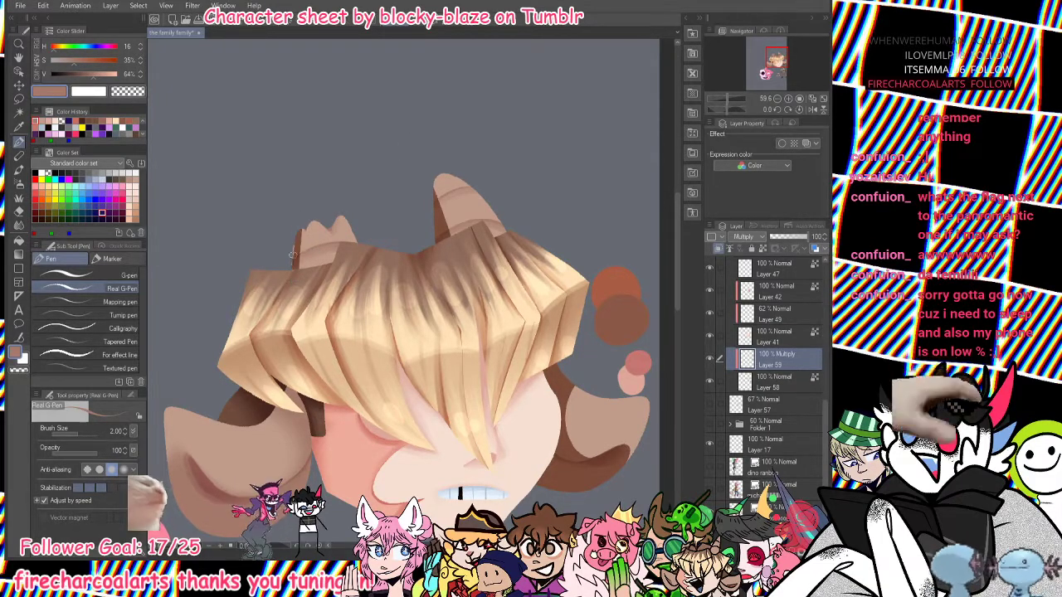
drag(343, 217, 355, 240)
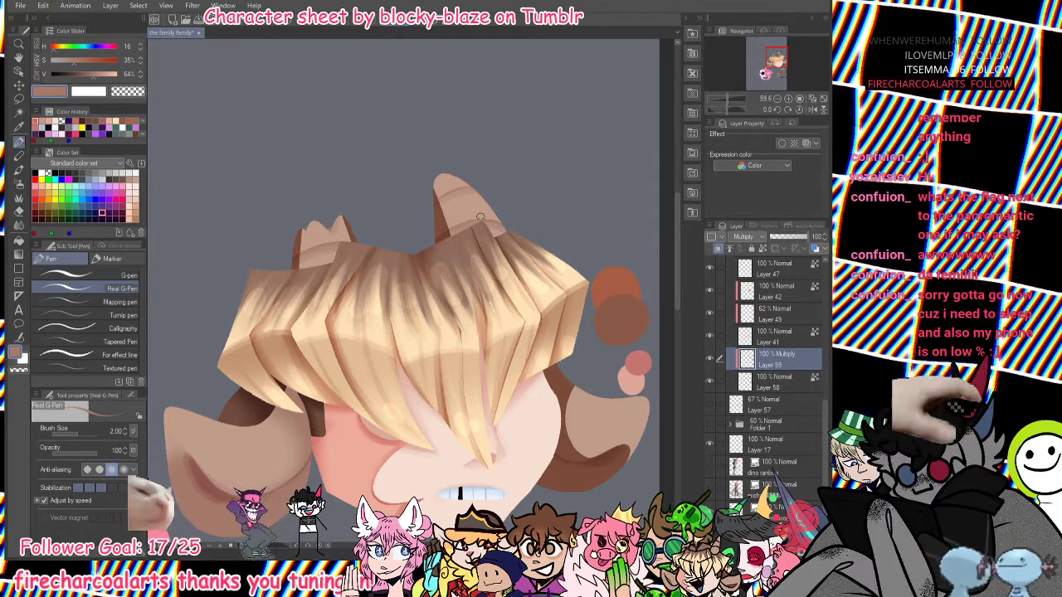
drag(479, 193, 503, 233)
key(ctrl+z)
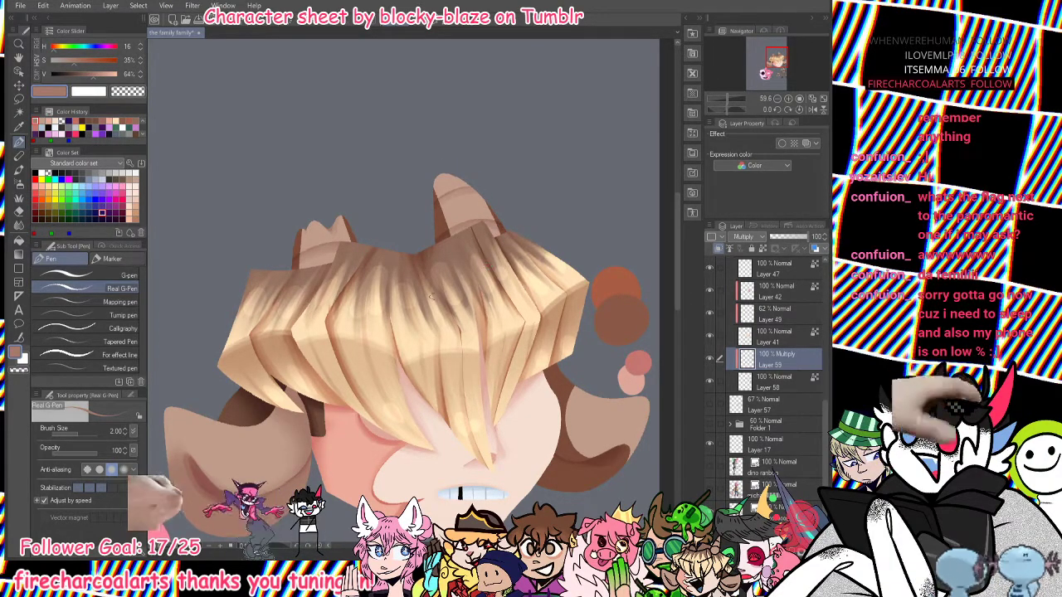
Soften the edge shading on both horns with the Wet bleed blender, and select the Blur tool.
click(19, 225)
click(18, 169)
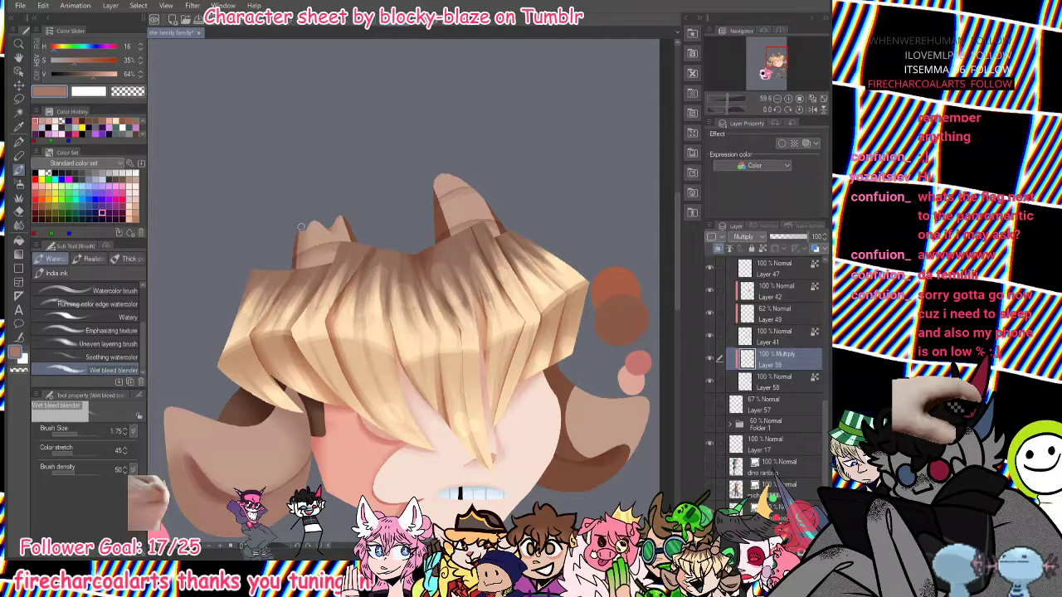
drag(301, 229, 296, 267)
drag(341, 218, 354, 241)
drag(435, 183, 452, 238)
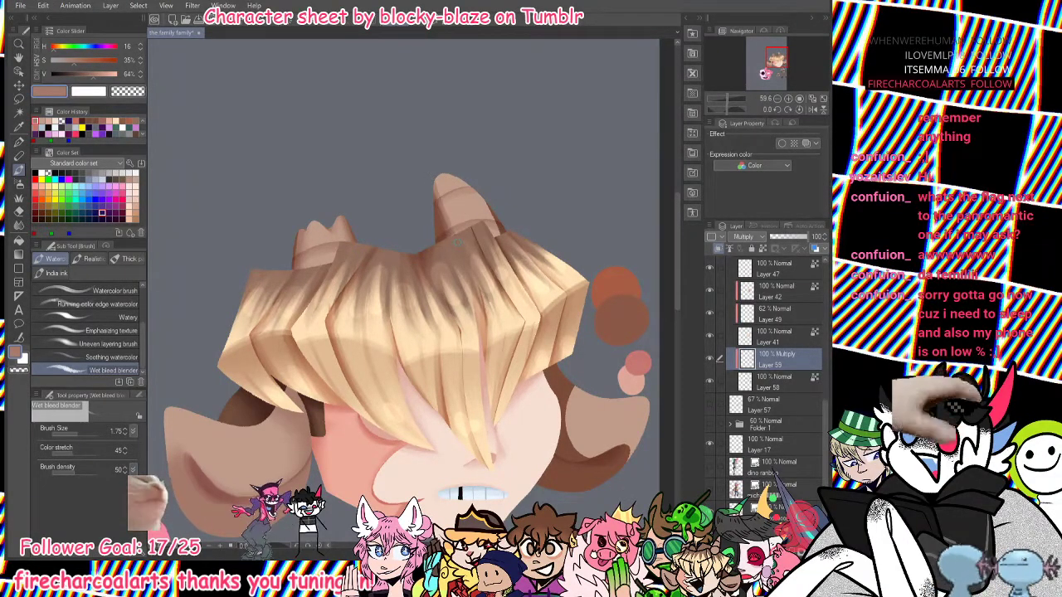
drag(434, 187, 436, 213)
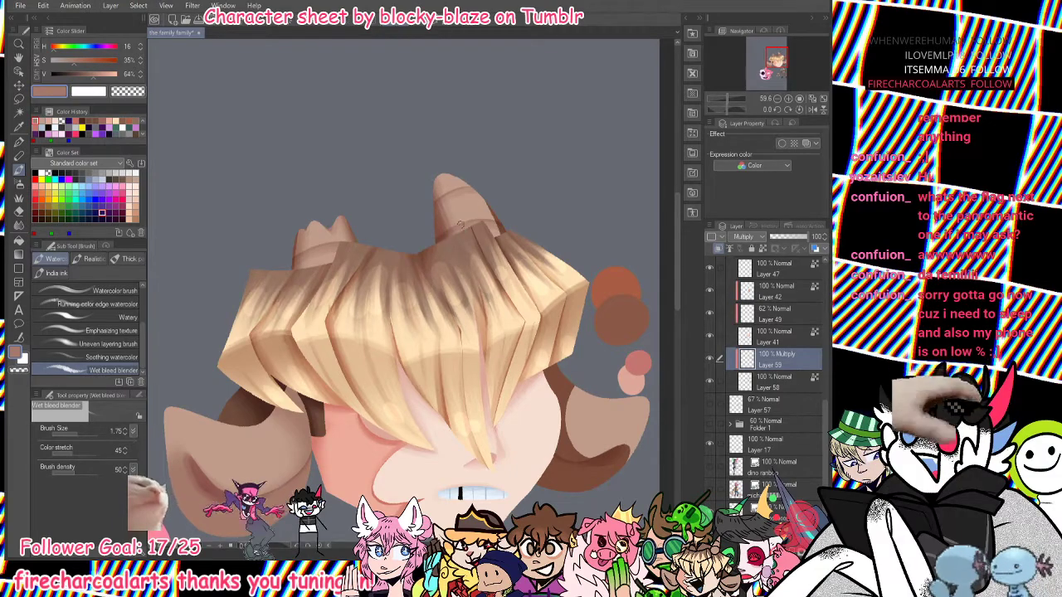
drag(483, 188, 493, 229)
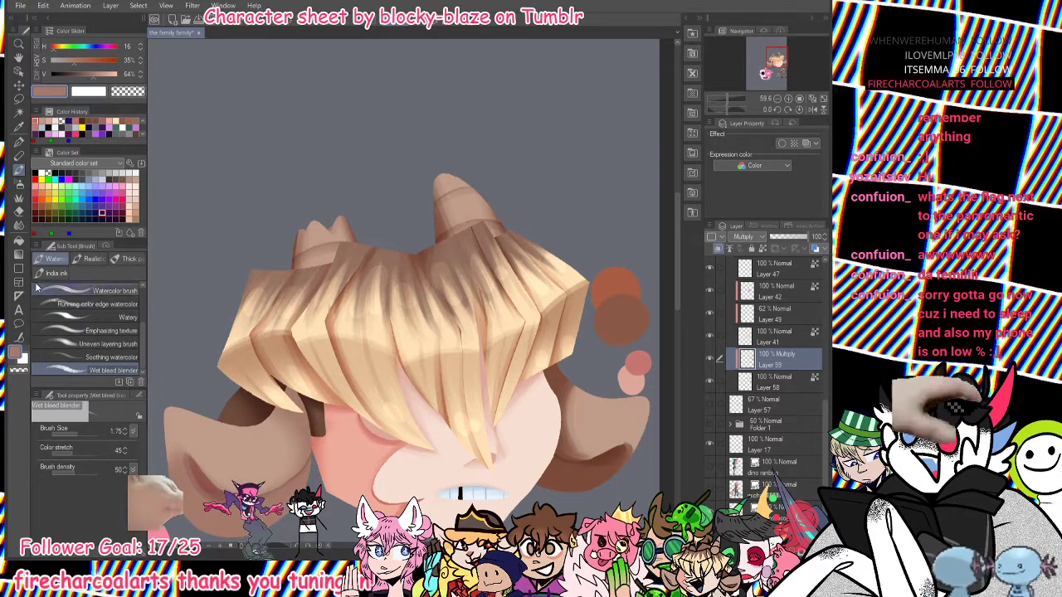
key(j)
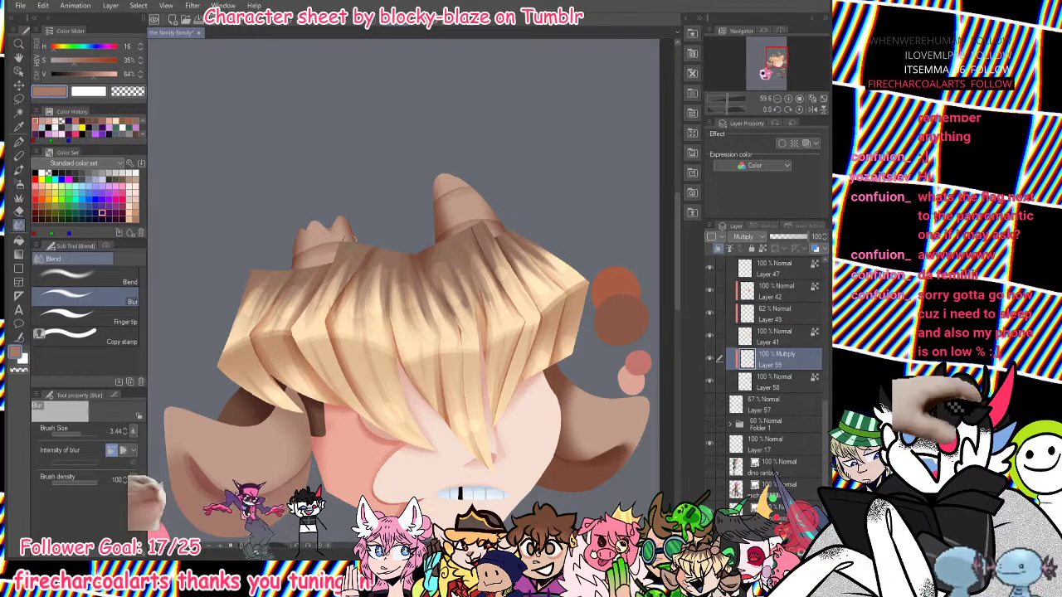
Lower the ear and horn Multiply layer's opacity to 48%, judging it against the zoomed-out illustration.
click(789, 238)
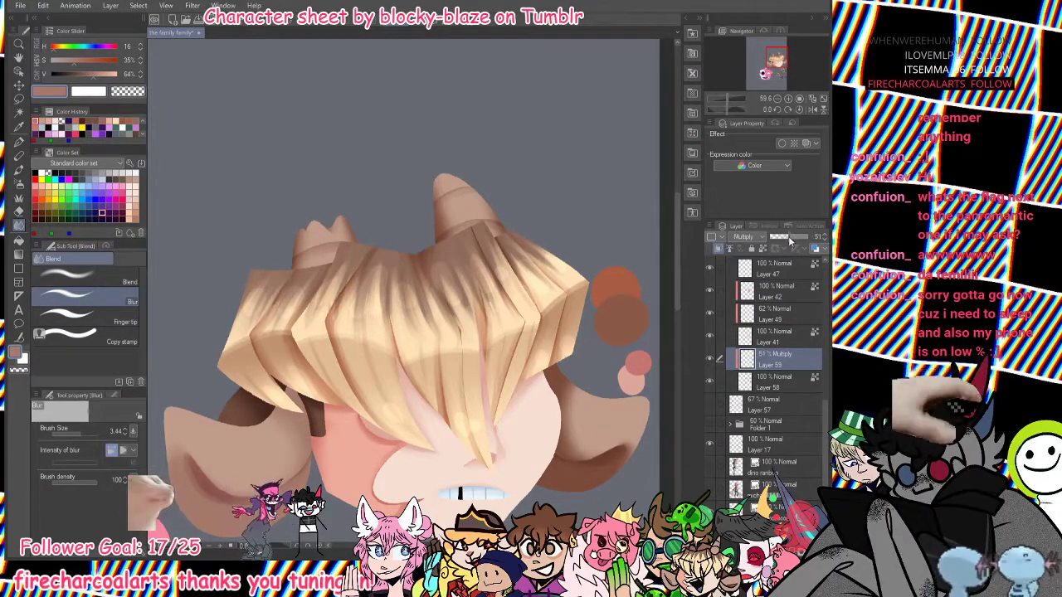
drag(788, 237, 784, 238)
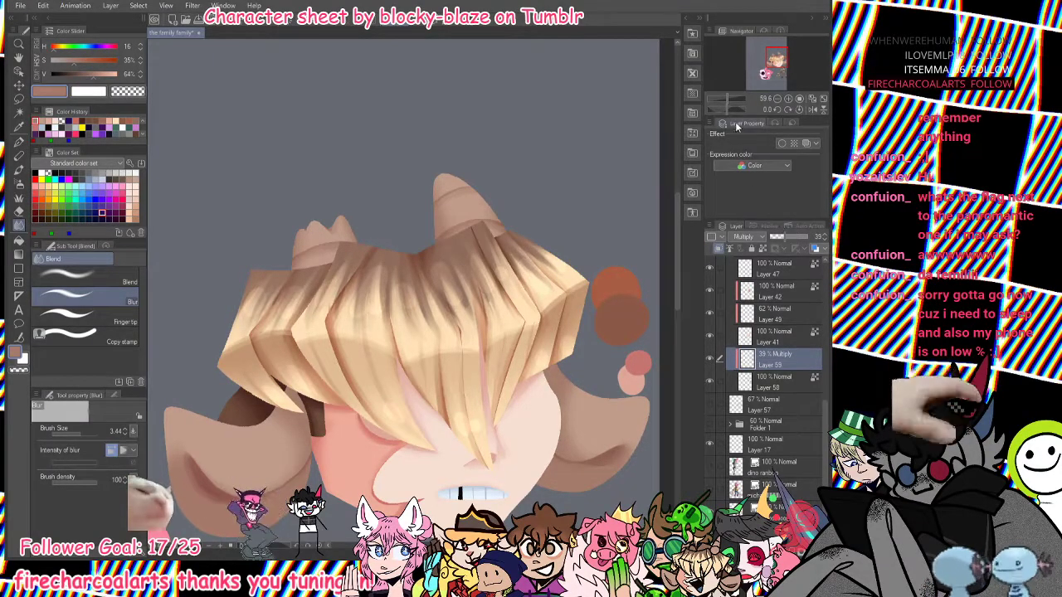
click(721, 98)
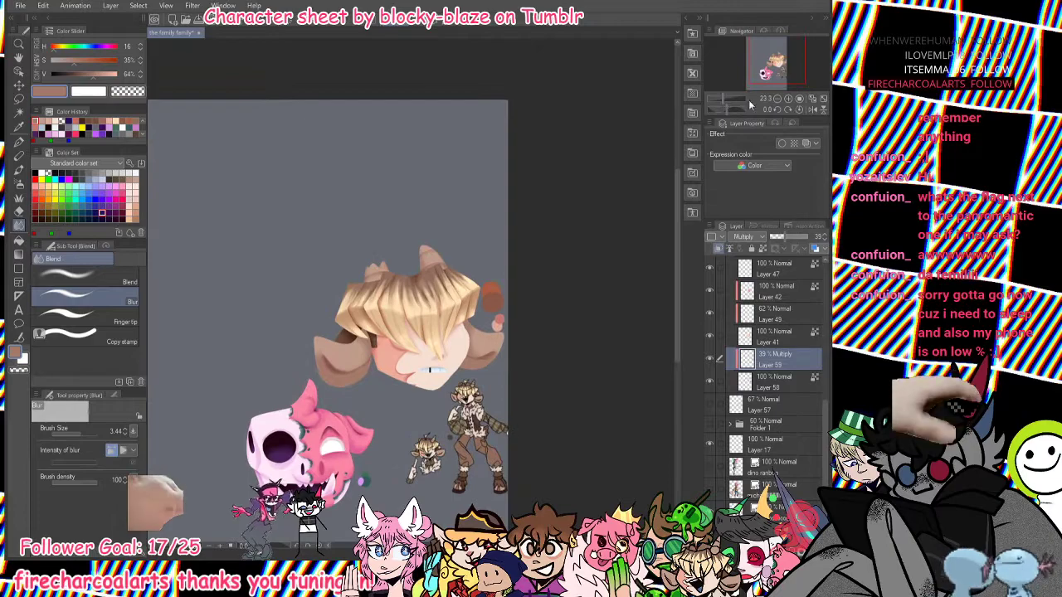
click(786, 235)
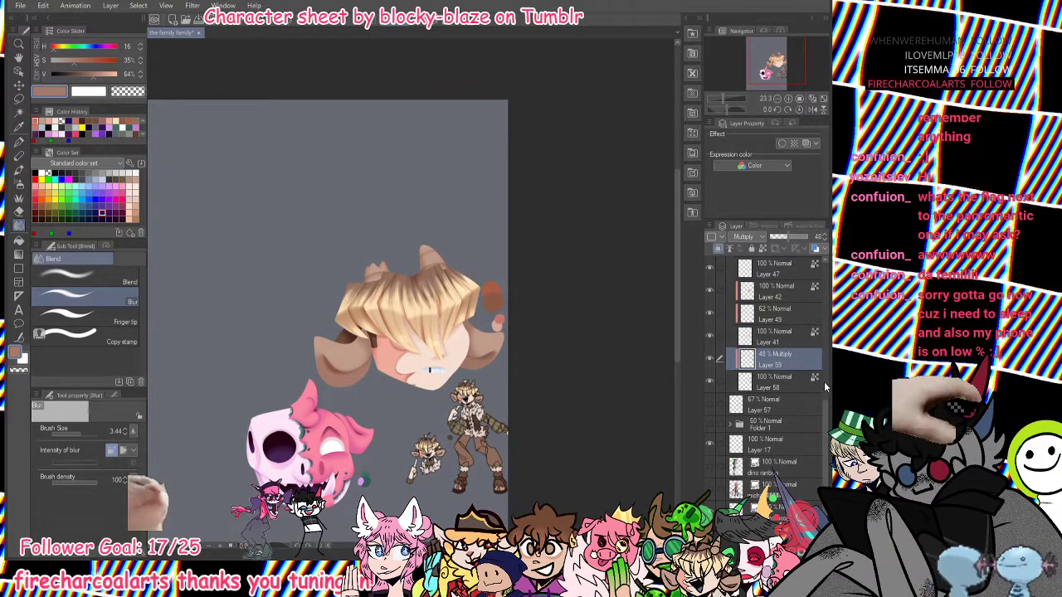
Lock the Multiply layer's transparent pixels and recolour its shading with a sampled reddish brown (H 6, S 39, V 62) using the Fill-in mono pen.
scroll(821, 378, up, 5)
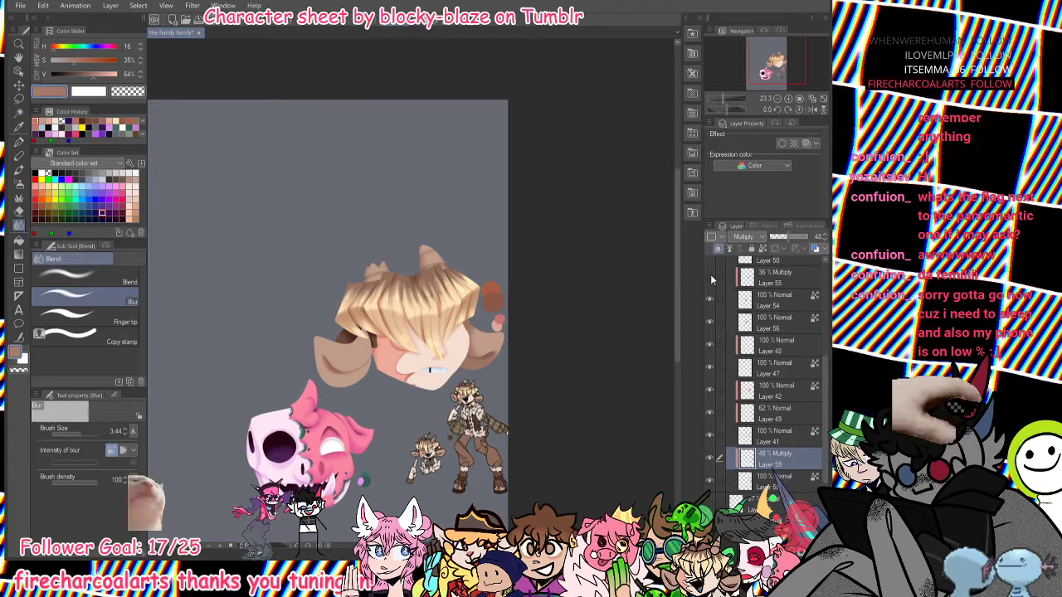
alt+click(329, 363)
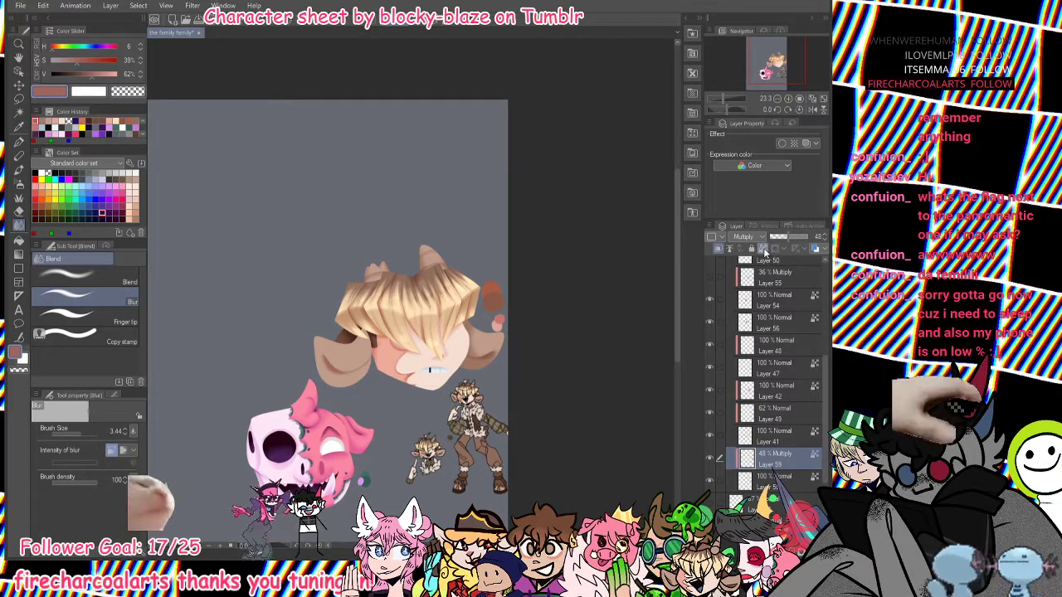
click(19, 143)
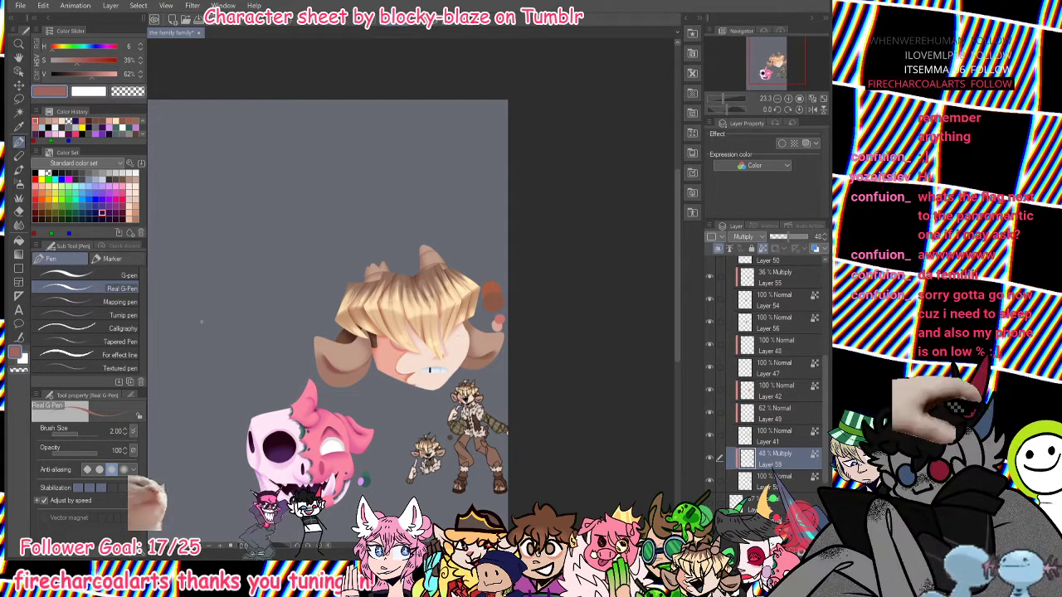
click(114, 258)
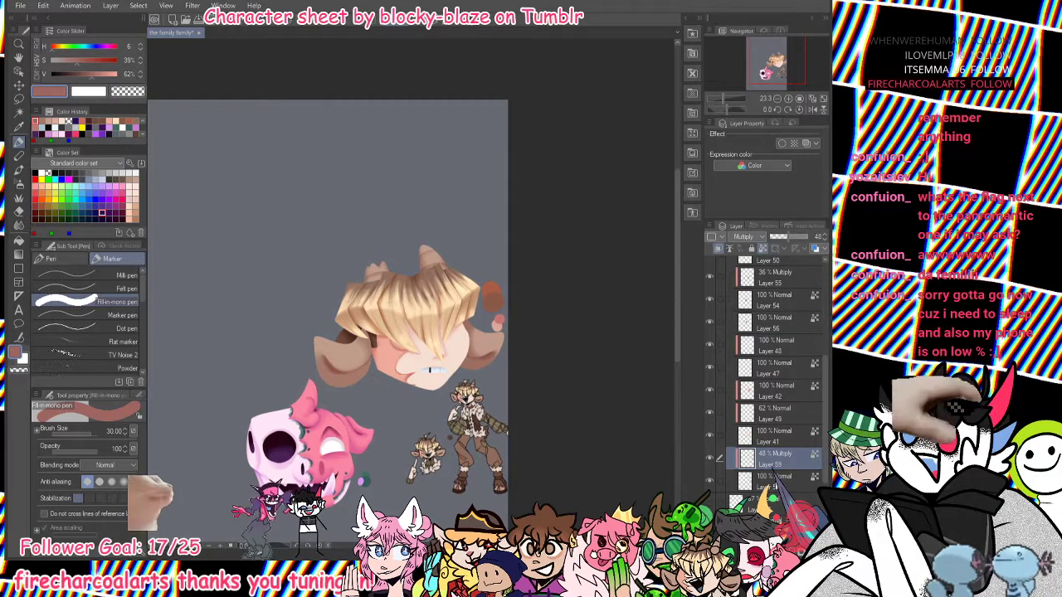
On the ear and horn fill layer, paint a curved reddish-brown fold (H 6, S 39, V 62) across the second ear with the Real G-Pen.
click(769, 477)
click(724, 99)
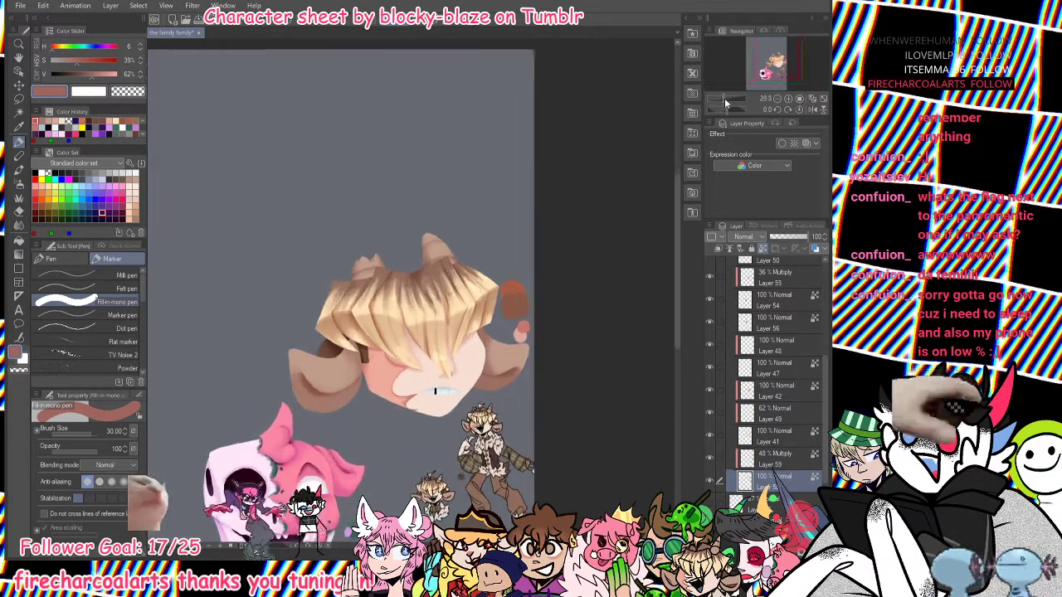
alt+click(521, 341)
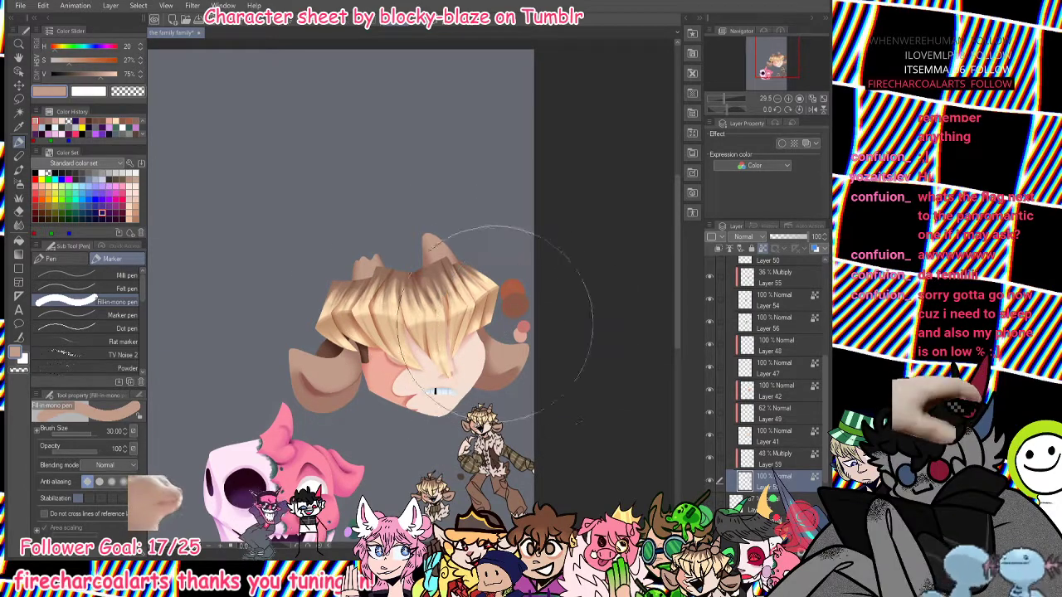
click(42, 122)
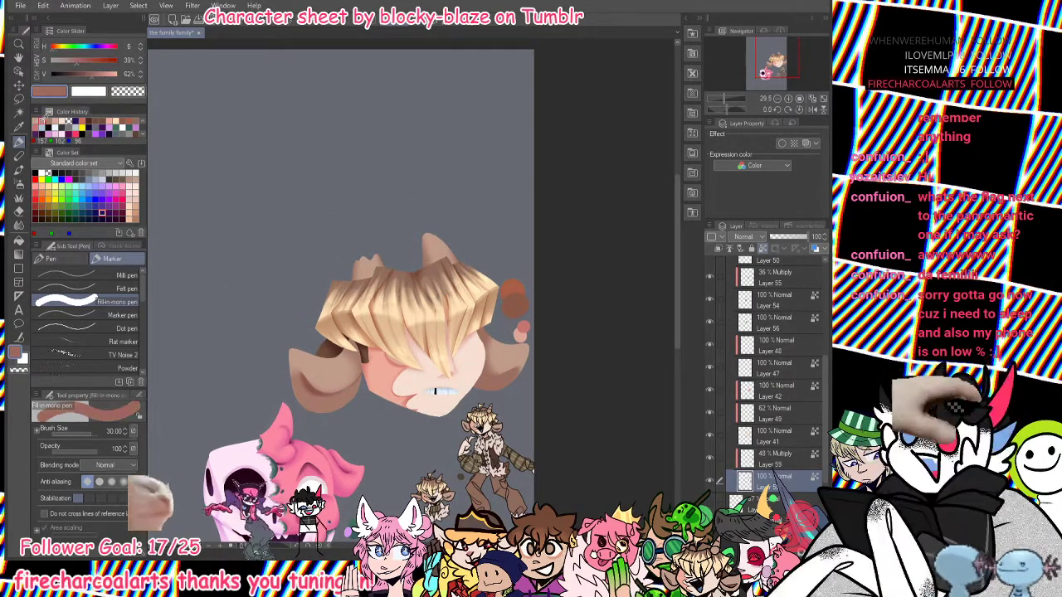
click(60, 256)
drag(724, 99, 783, 61)
click(728, 91)
click(729, 97)
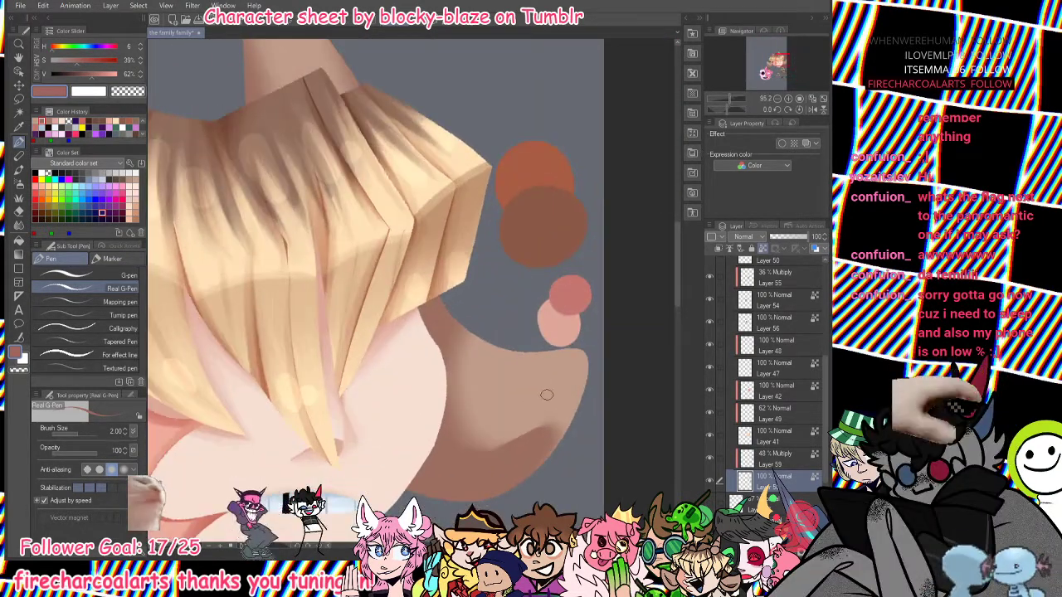
drag(543, 428, 491, 453)
key(ctrl+z)
key(ctrl+z)
mouse_move(544, 428)
mouse_down()
mouse_move(506, 461)
mouse_move(538, 442)
mouse_move(492, 452)
mouse_up()
drag(428, 425, 509, 449)
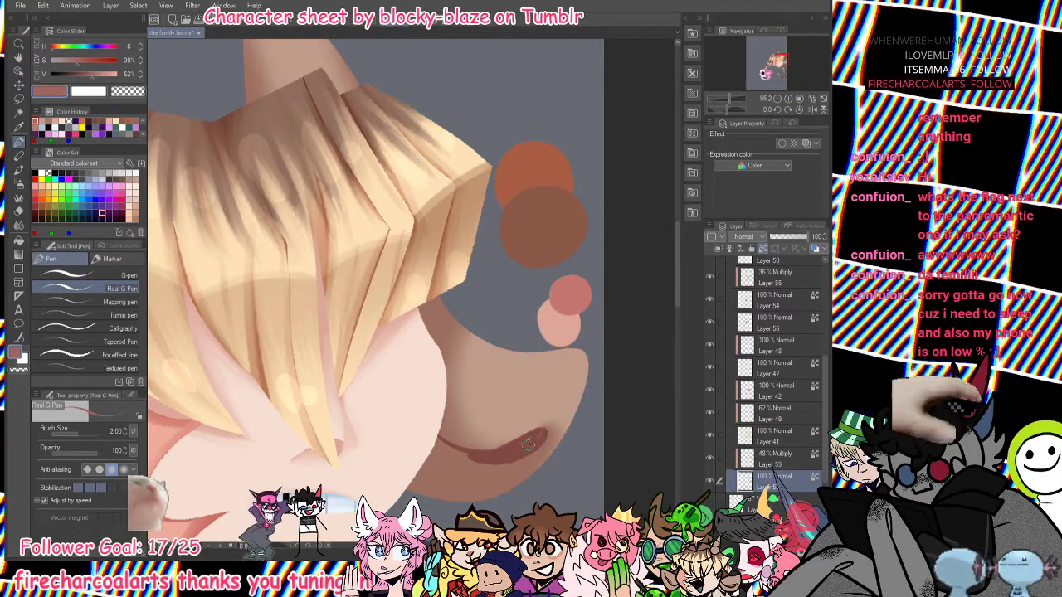
drag(527, 444, 469, 461)
Draw two curved reddish-brown bands across the tall horn and one across the base of the jagged horn.
drag(730, 98, 731, 98)
drag(768, 61, 775, 54)
mouse_move(540, 352)
mouse_down()
mouse_move(670, 334)
mouse_move(517, 386)
mouse_up()
key(ctrl+z)
key(ctrl+z)
drag(649, 326, 529, 382)
drag(609, 267, 537, 298)
mouse_move(369, 370)
mouse_down()
mouse_move(280, 410)
mouse_move(365, 373)
mouse_move(284, 395)
mouse_up()
key(ctrl+z)
key(ctrl+z)
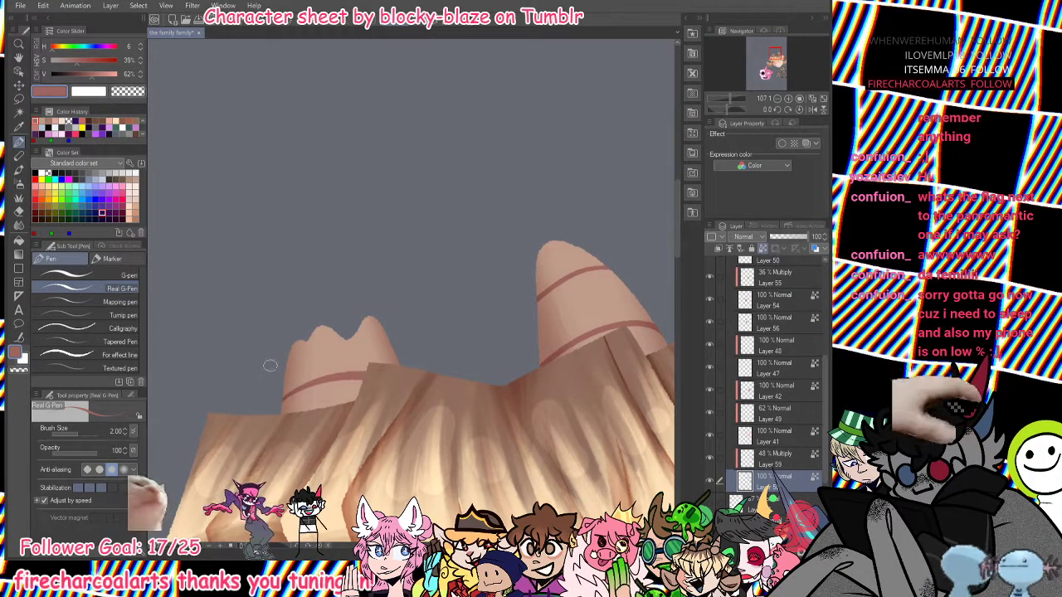
Soften the new reddish-brown horn bands with the Wet bleed blender.
click(19, 169)
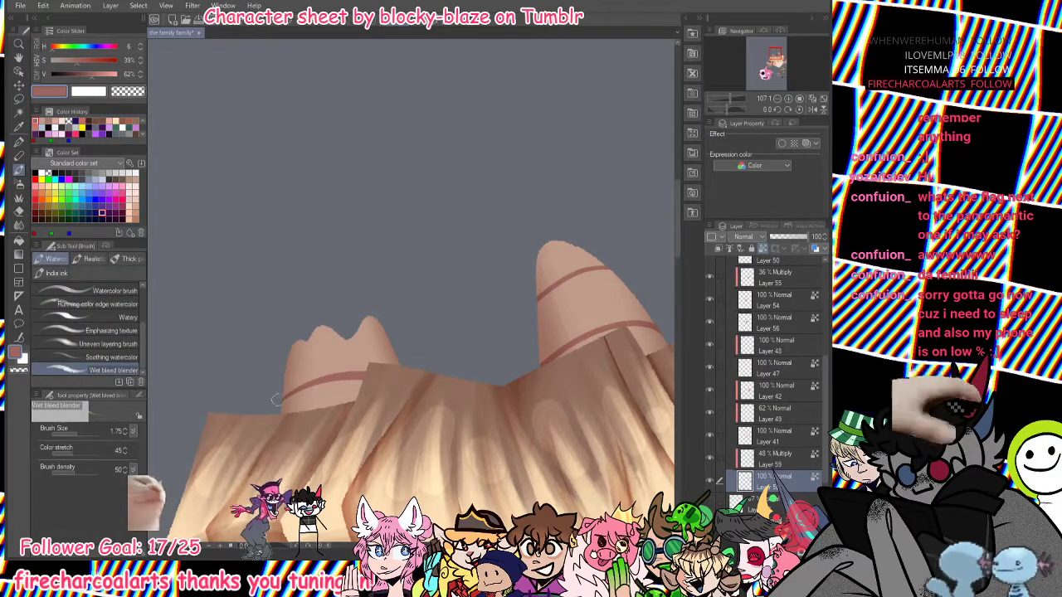
drag(541, 365, 671, 332)
drag(575, 346, 564, 351)
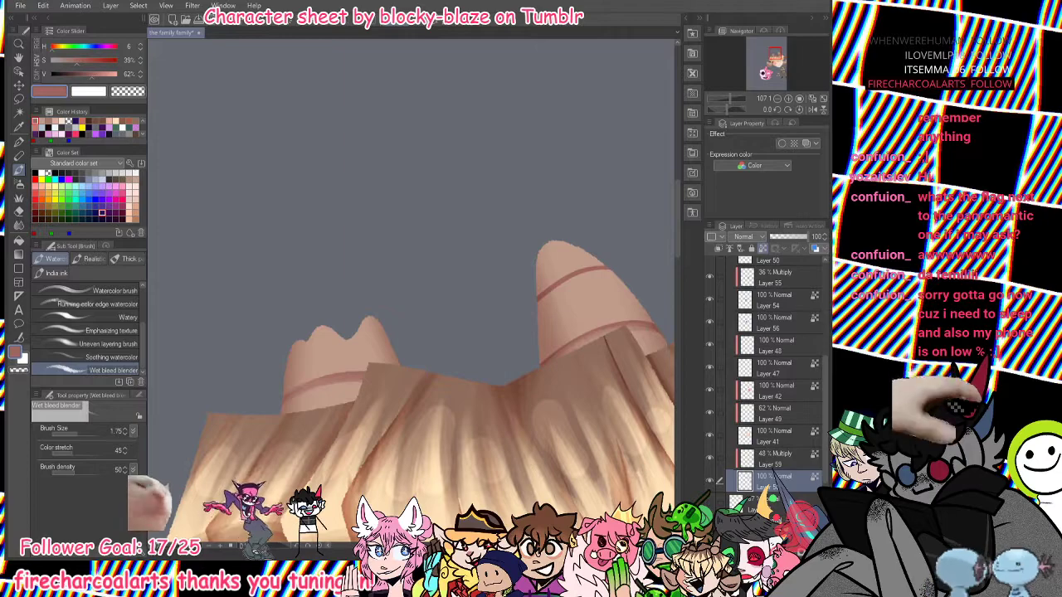
drag(620, 270, 522, 319)
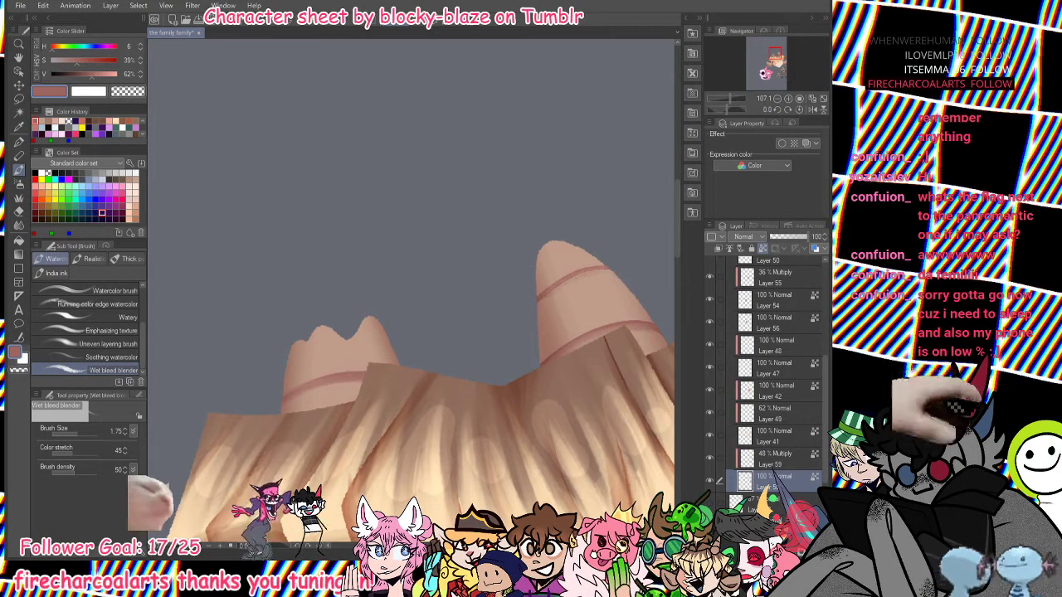
Blend the second ear's reddish-brown fold into the surrounding brown in a mirrored view, and restore the normal orientation.
click(776, 61)
drag(780, 59, 784, 65)
click(813, 110)
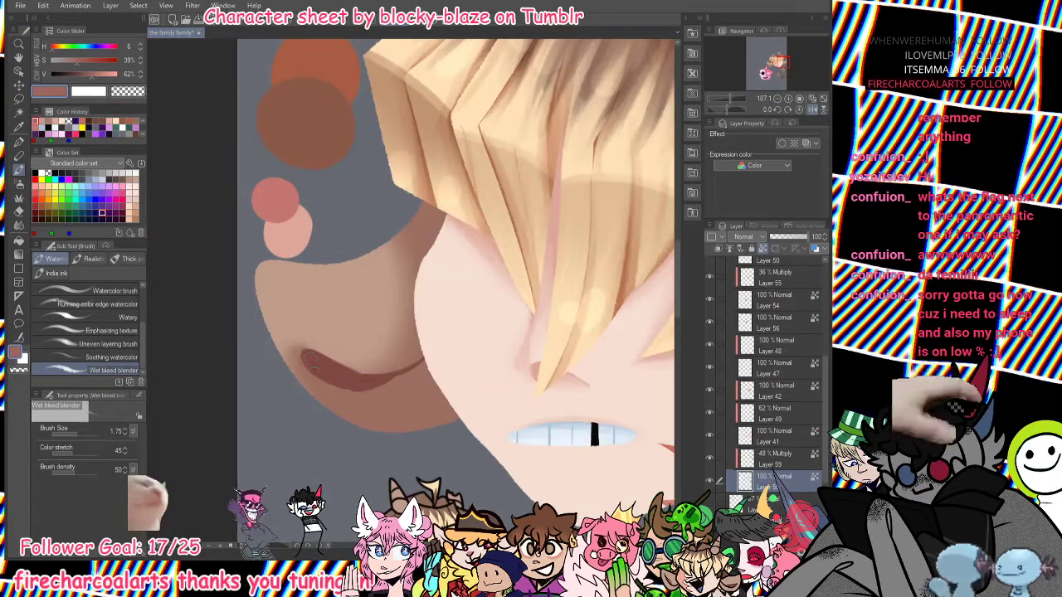
drag(322, 378, 345, 386)
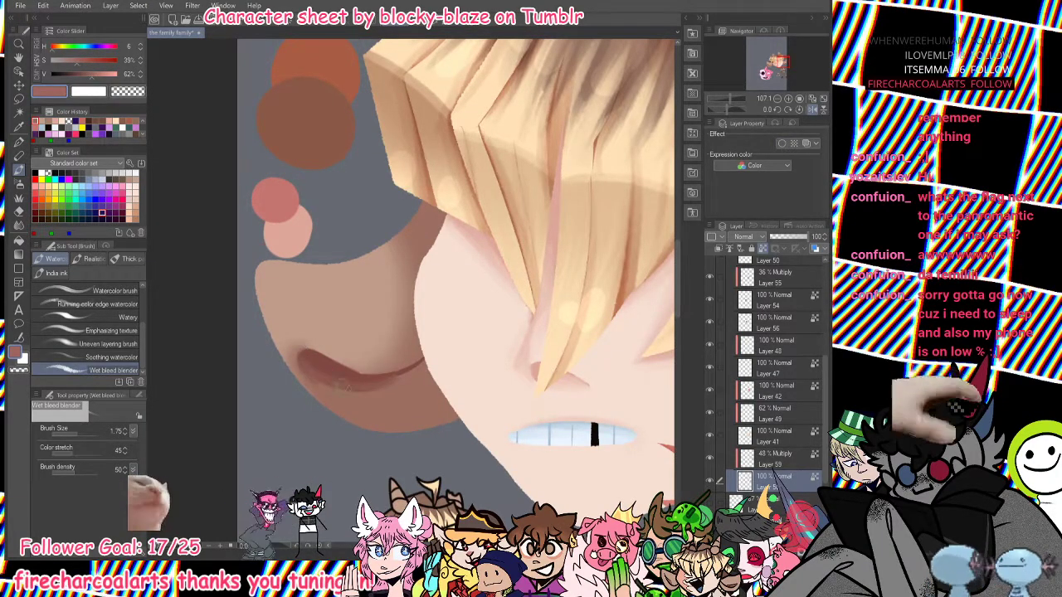
drag(434, 360, 391, 378)
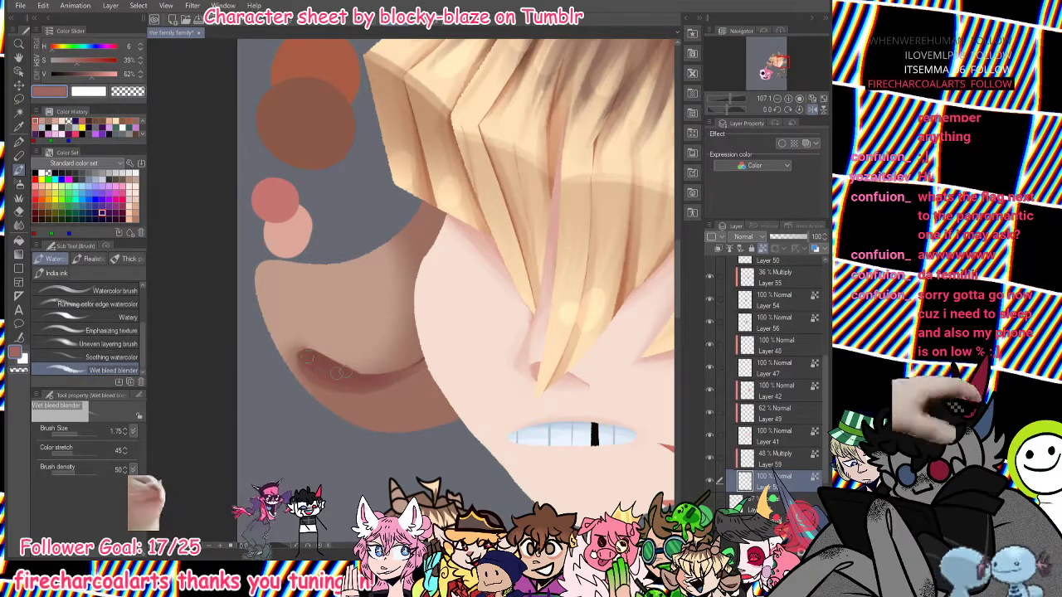
drag(730, 99, 777, 60)
click(812, 110)
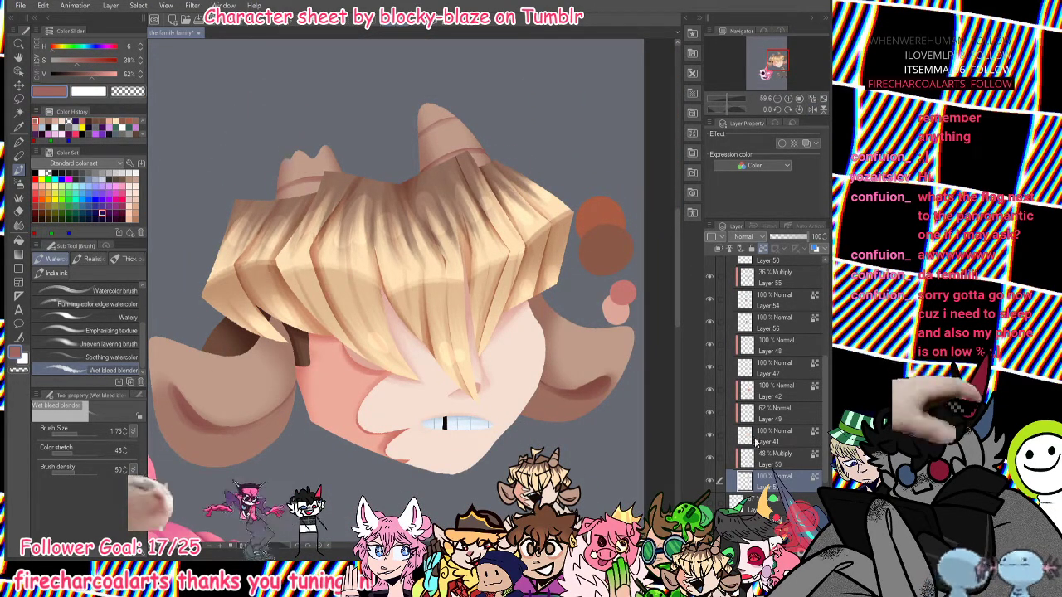
Lower the opacity of the Multiply layer above the ear and horn fill to 38% and check the whole illustration.
click(767, 457)
drag(790, 240, 789, 240)
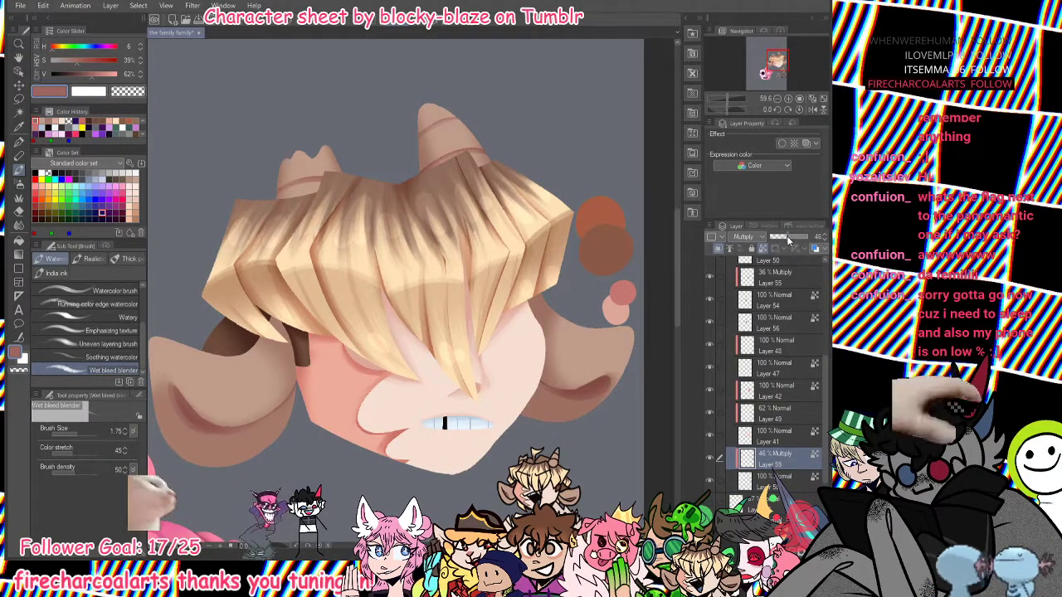
mouse_move(730, 97)
mouse_down()
mouse_move(718, 98)
mouse_move(728, 93)
mouse_up()
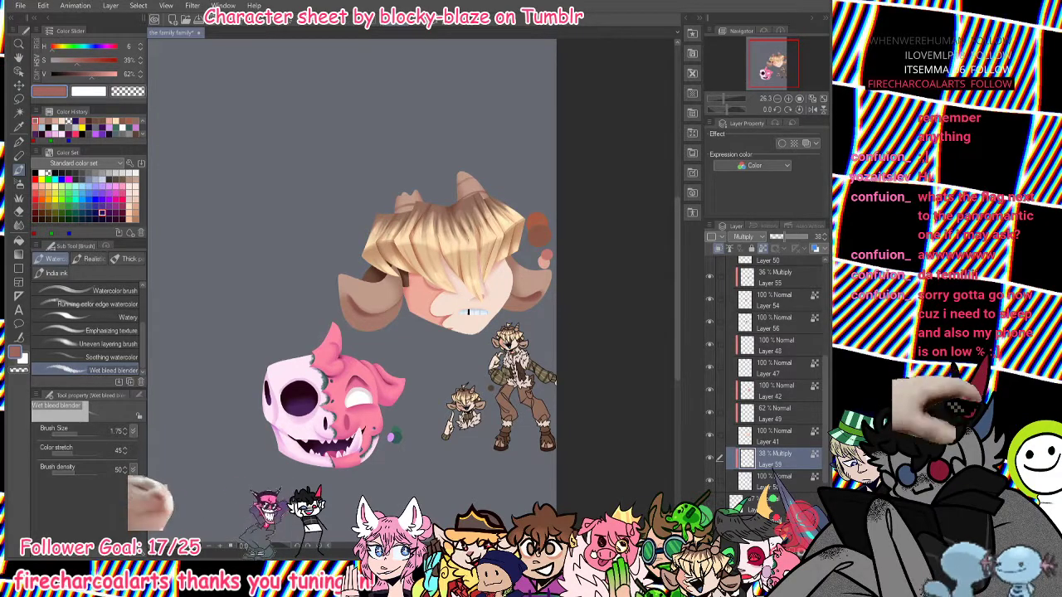
double_click(49, 90)
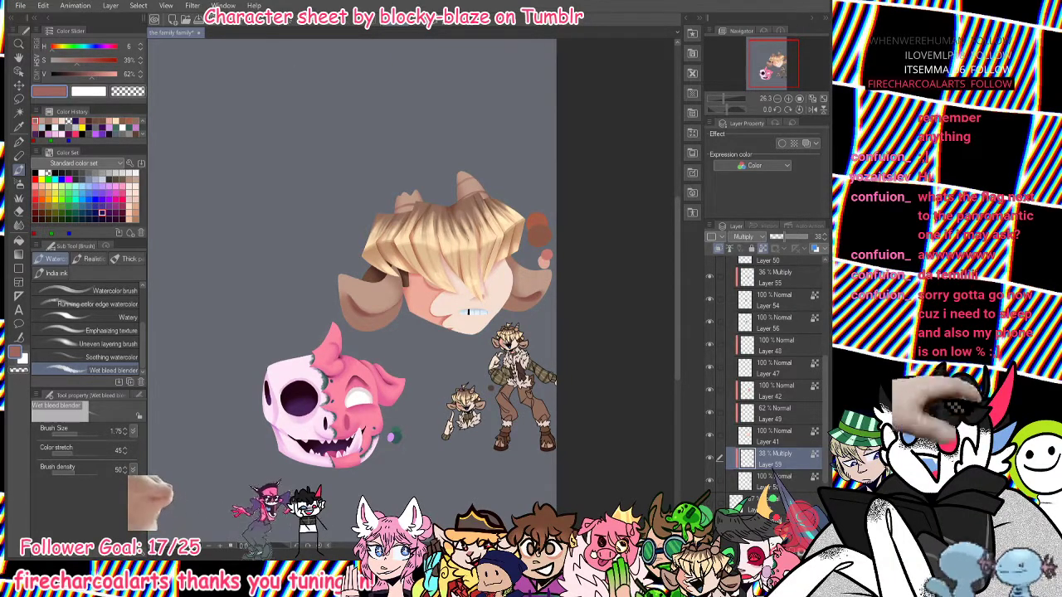